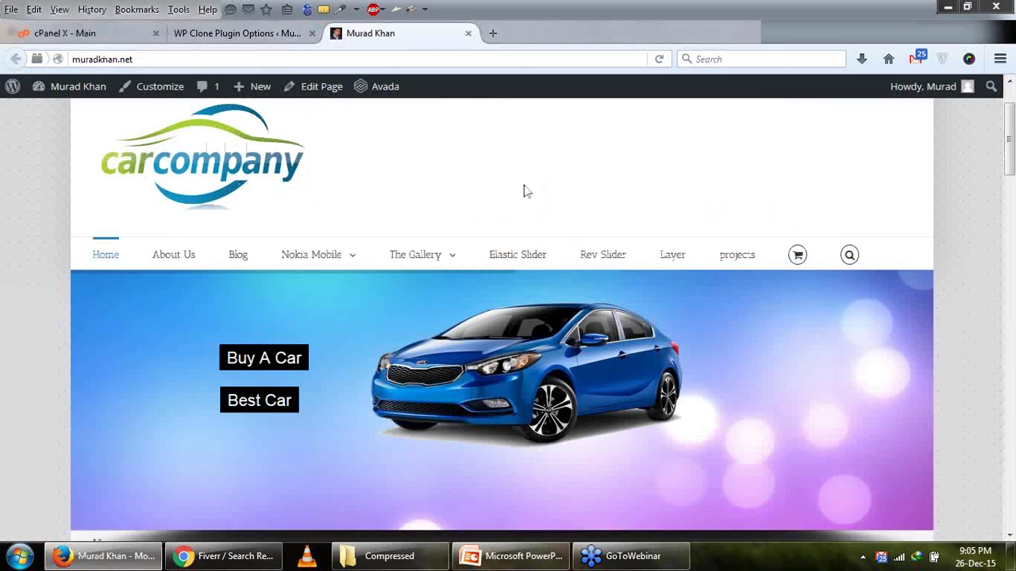
# Scroll through the document and select the whole Title No 2 paragraph.
pyautogui.scroll(-3, 523, 192)
pyautogui.scroll(-3, 524, 192)
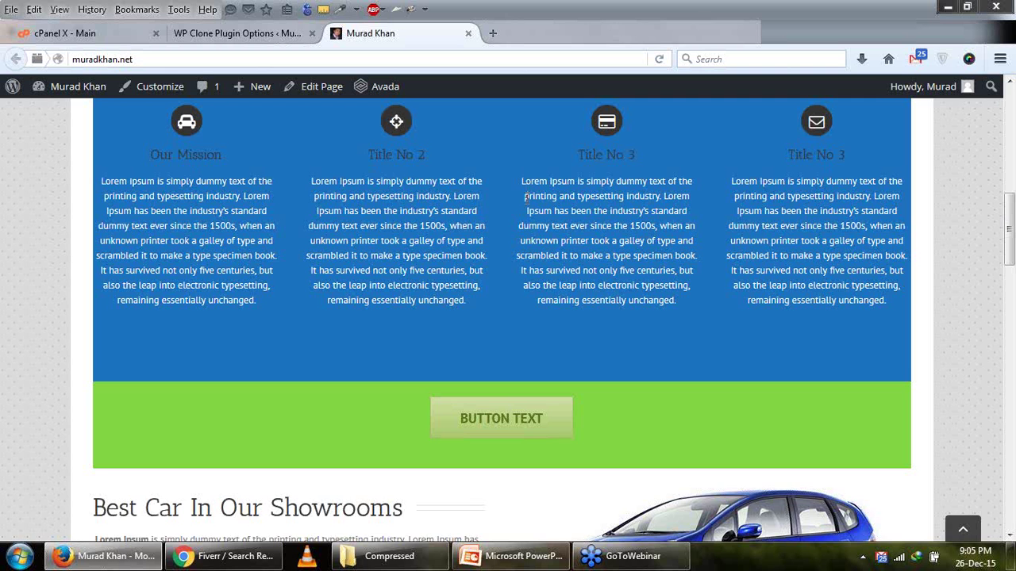
pyautogui.scroll(1, 525, 198)
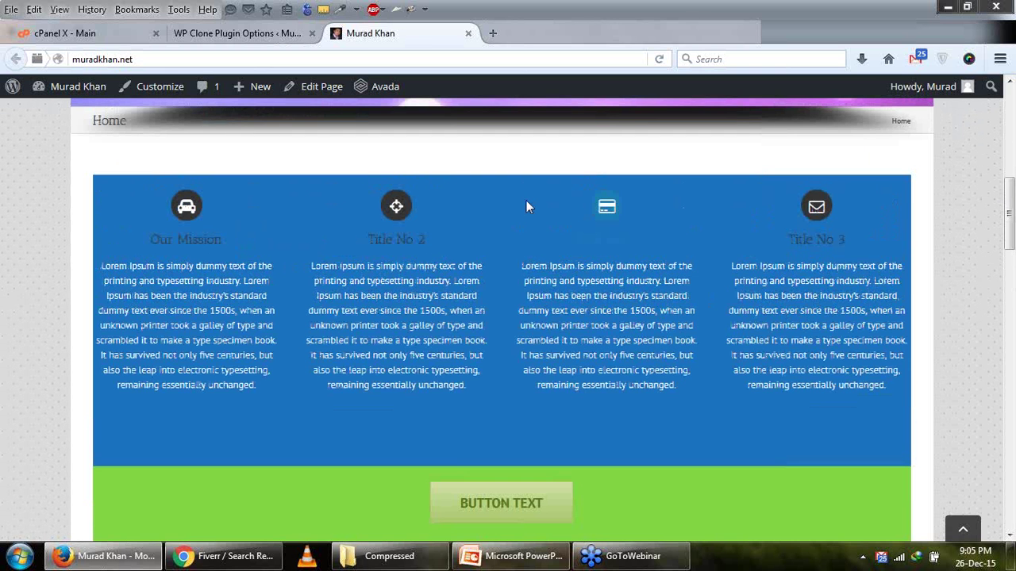
pyautogui.scroll(-2, 525, 207)
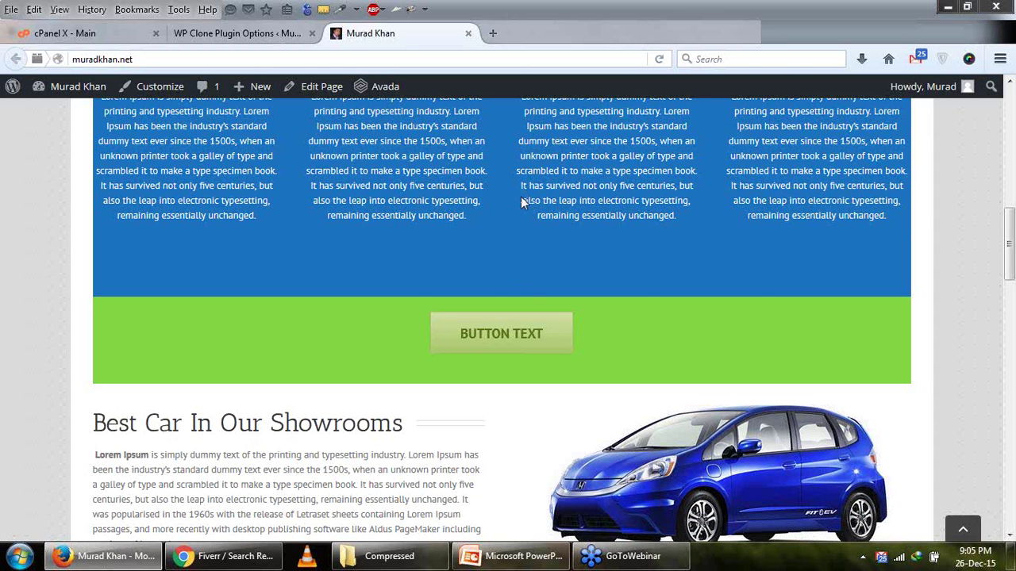
pyautogui.moveTo(522, 203); pyautogui.dragTo(649, 203)
pyautogui.scroll(2, 649, 205)
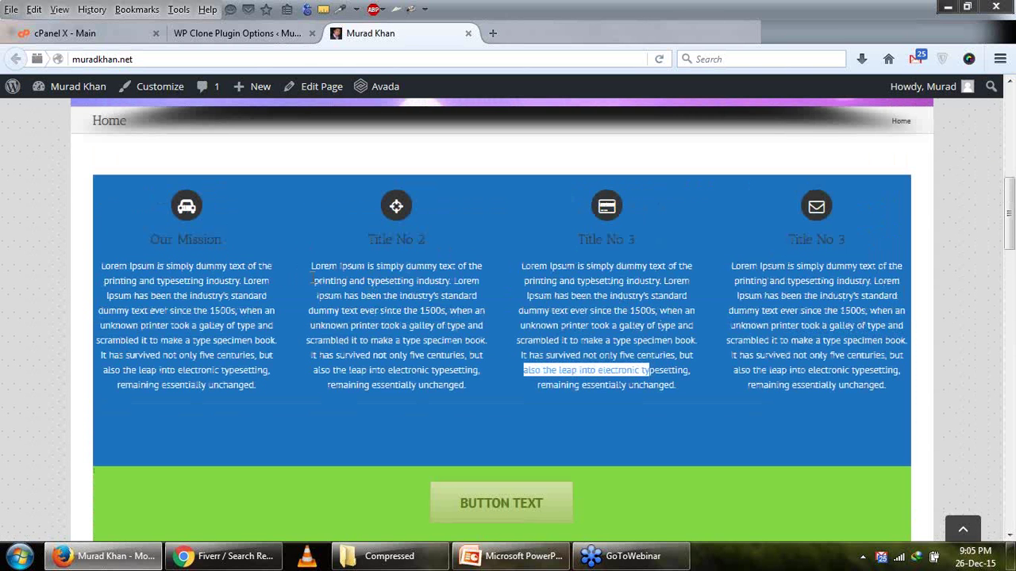
pyautogui.moveTo(312, 270); pyautogui.dragTo(489, 384)
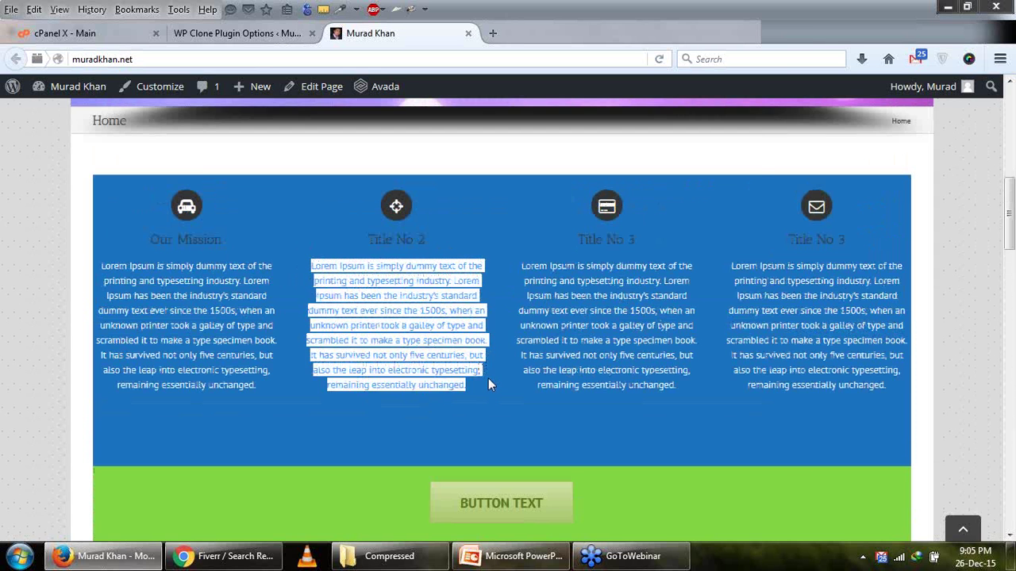
pyautogui.scroll(-5, 488, 379)
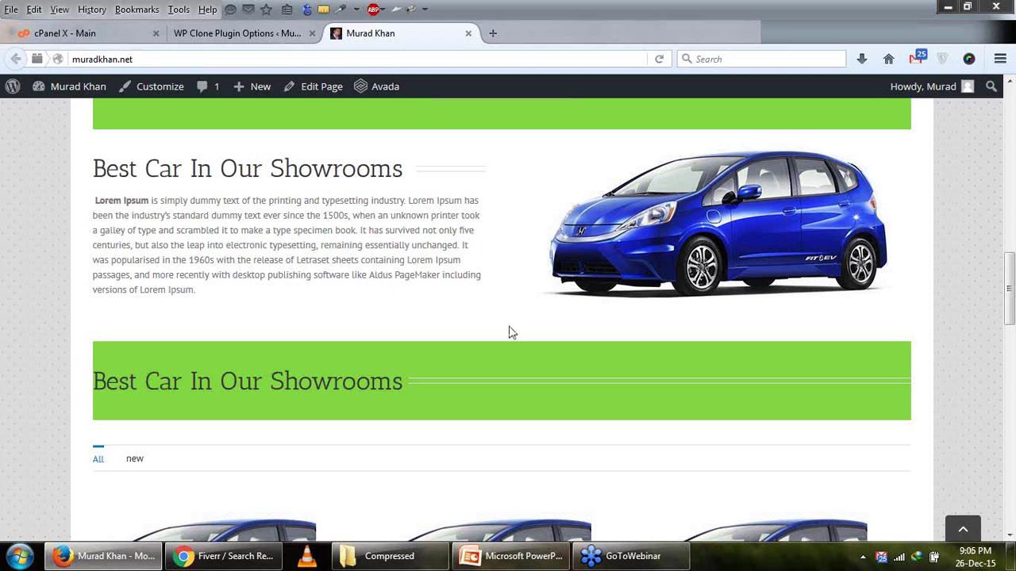
pyautogui.scroll(-7, 512, 332)
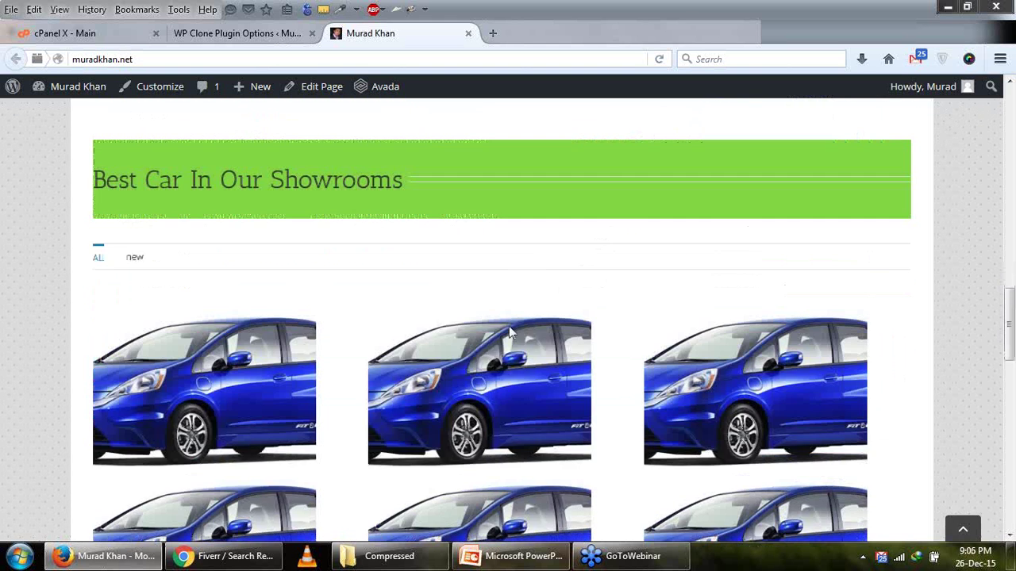
pyautogui.scroll(-4, 510, 333)
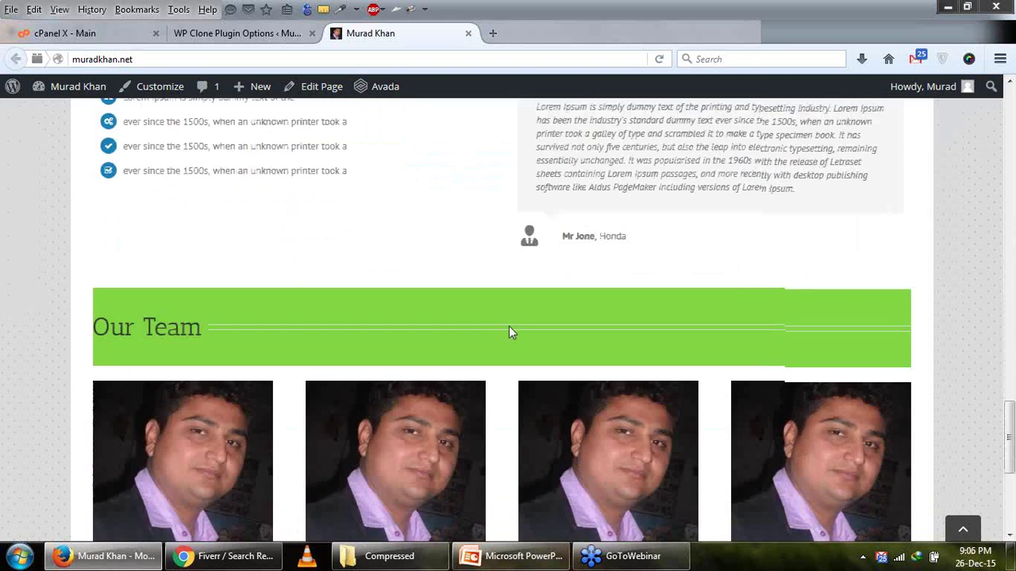
pyautogui.scroll(4, 510, 332)
# Open the WP Clone backup page, briefly glancing at the speed and performance slide.
pyautogui.click(235, 36)
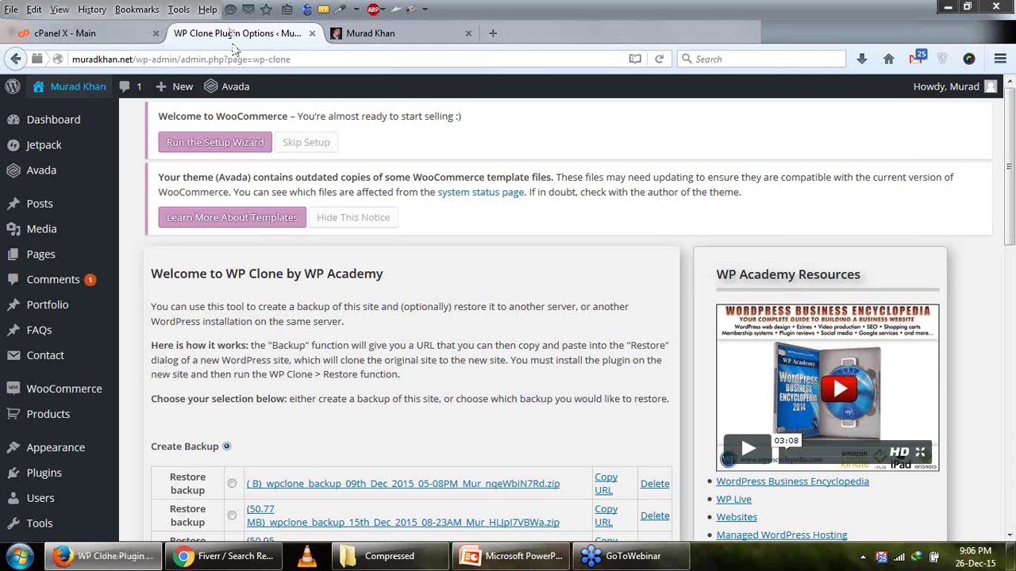
pyautogui.click(508, 557)
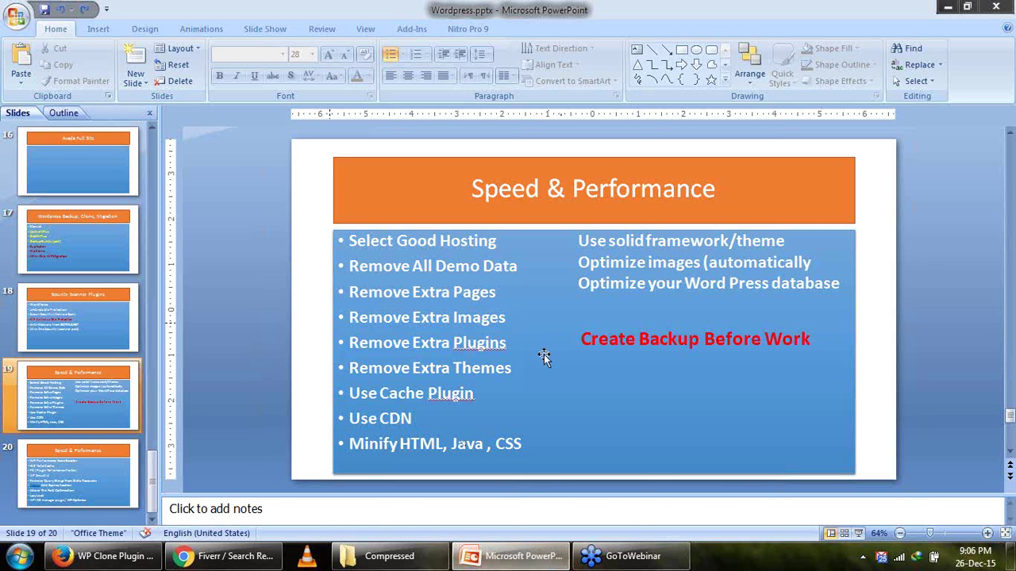
pyautogui.click(98, 564)
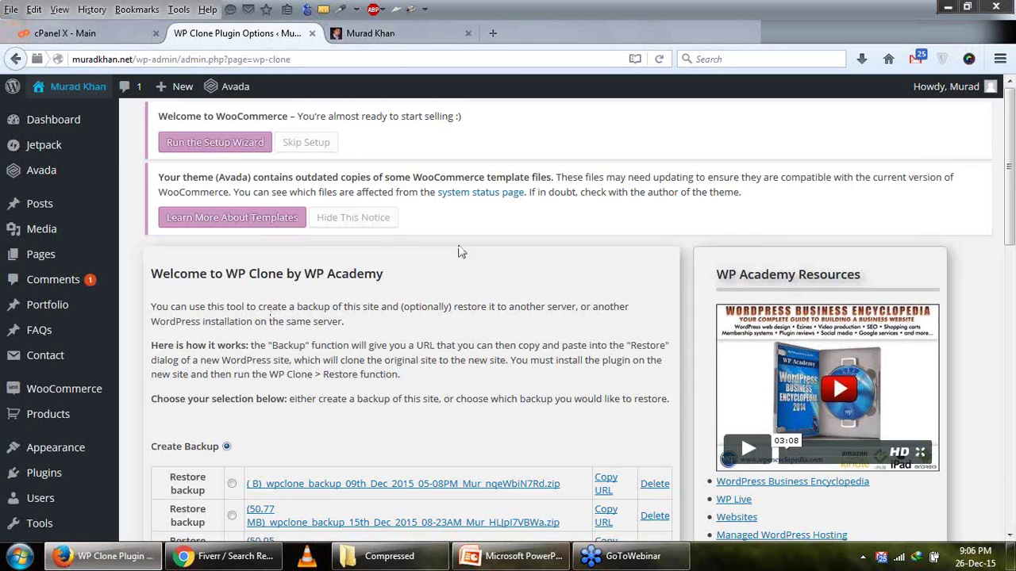
pyautogui.scroll(-5, 460, 251)
# Compare the live muradkhan.net homepage with the backup list before switching to cPanel.
pyautogui.click(369, 33)
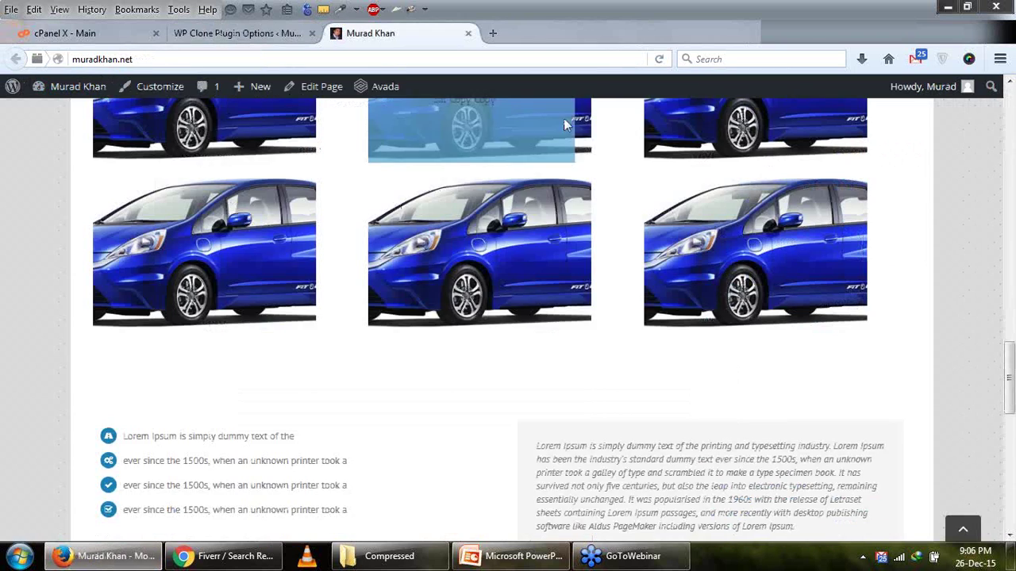
pyautogui.scroll(-10, 480, 169)
pyautogui.scroll(1, 495, 170)
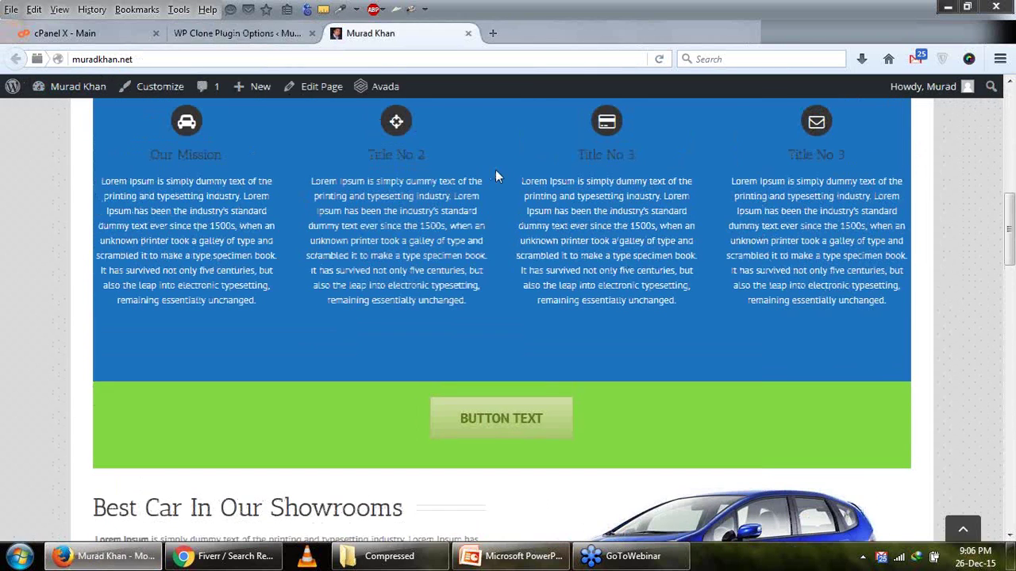
pyautogui.click(237, 32)
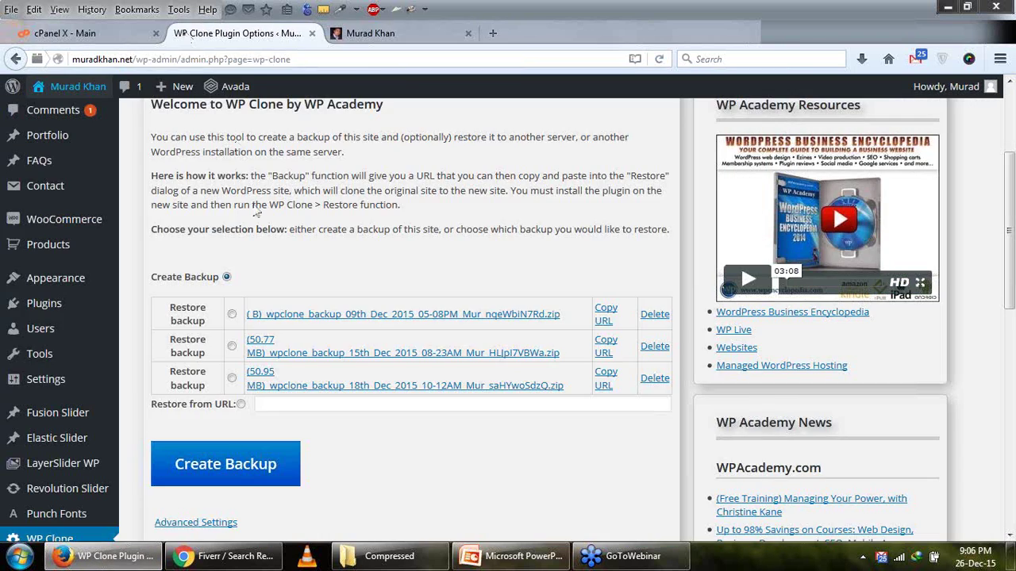
pyautogui.scroll(-4, 256, 213)
pyautogui.click(66, 32)
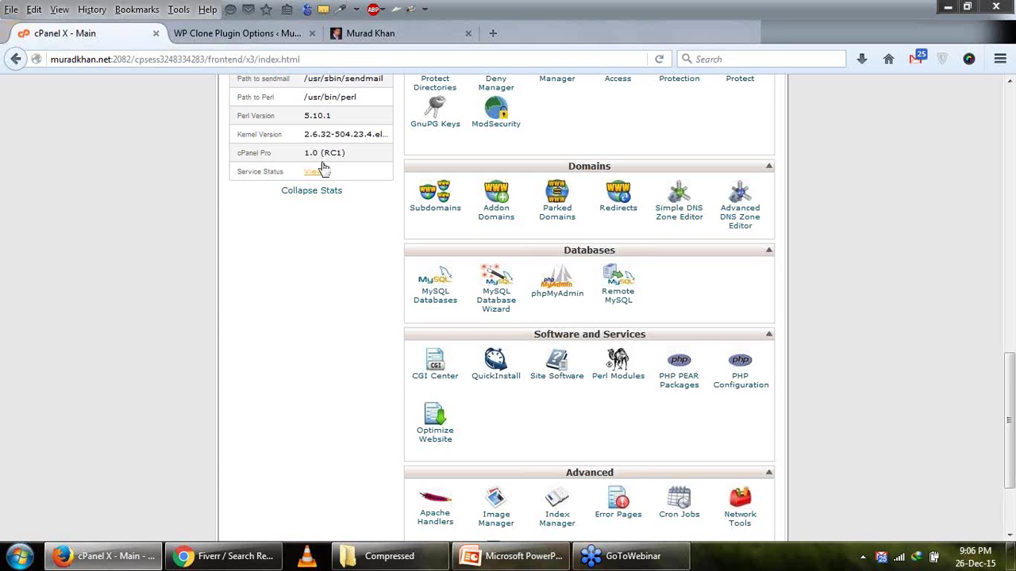
# Open QuickInstall in a new tab and reach its free Install WordPress form under WordPress.
pyautogui.scroll(-2, 323, 169)
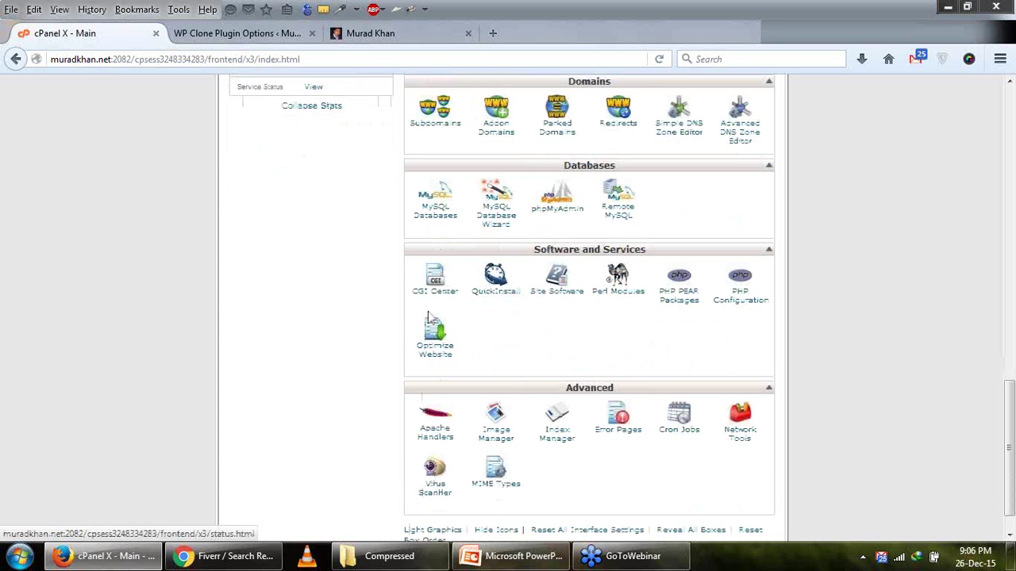
pyautogui.rightClick(484, 295)
pyautogui.click(516, 297)
pyautogui.click(246, 42)
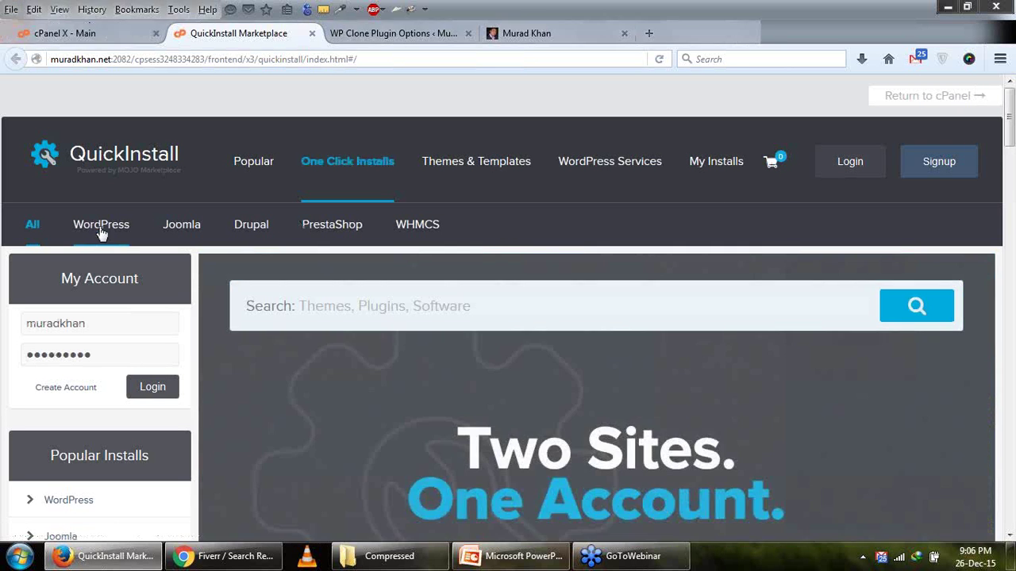
pyautogui.click(101, 230)
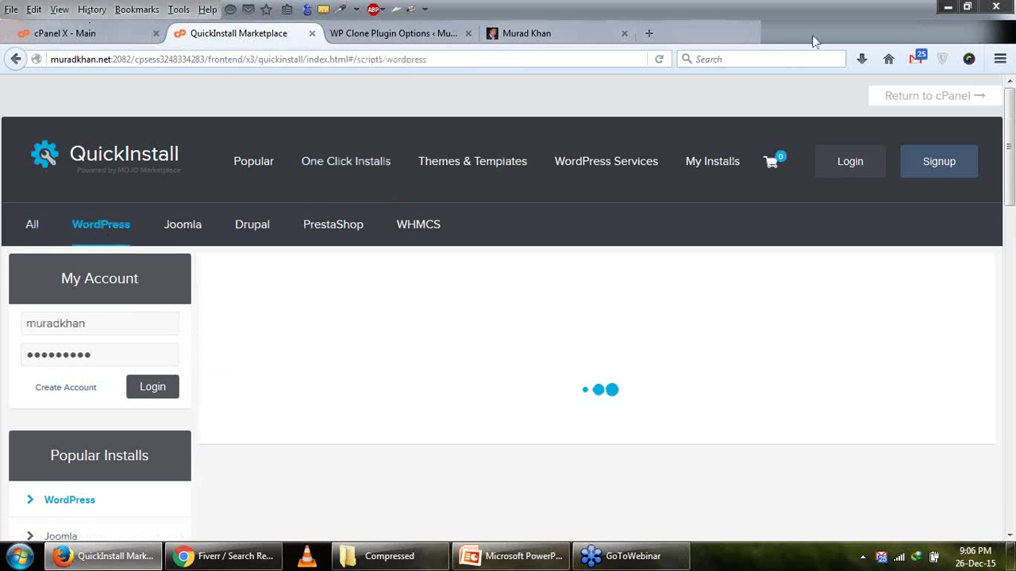
pyautogui.scroll(-8, 558, 298)
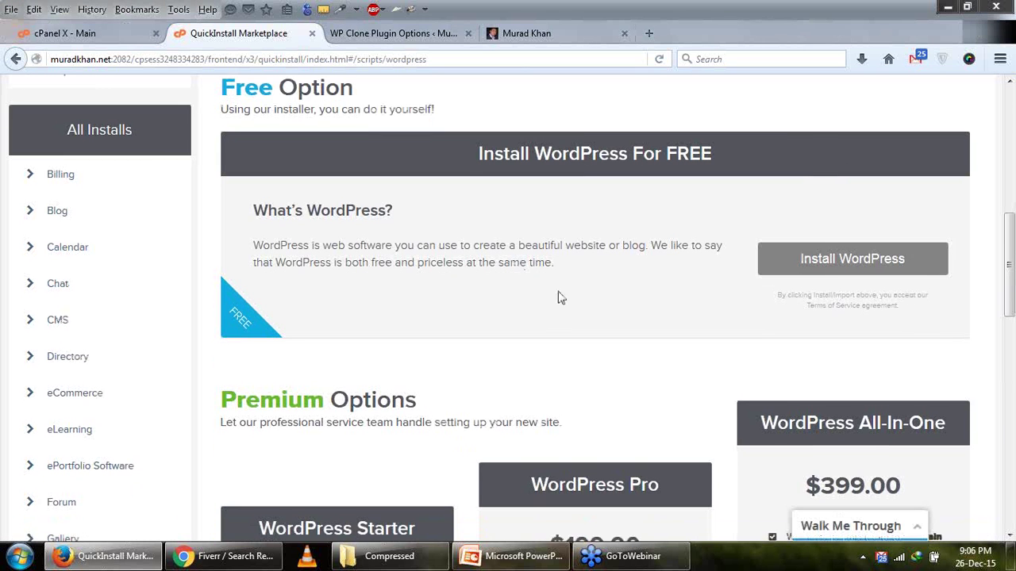
pyautogui.click(794, 262)
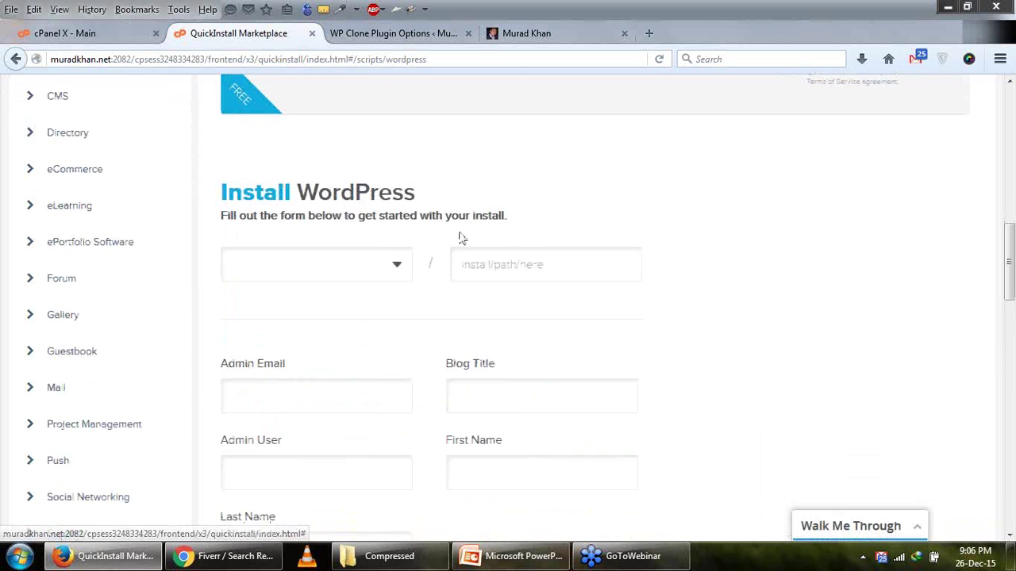
pyautogui.scroll(-4, 433, 187)
# Choose itsuper.muradkhan.net as the install domain and fill the admin email from a saved address.
pyautogui.click(393, 99)
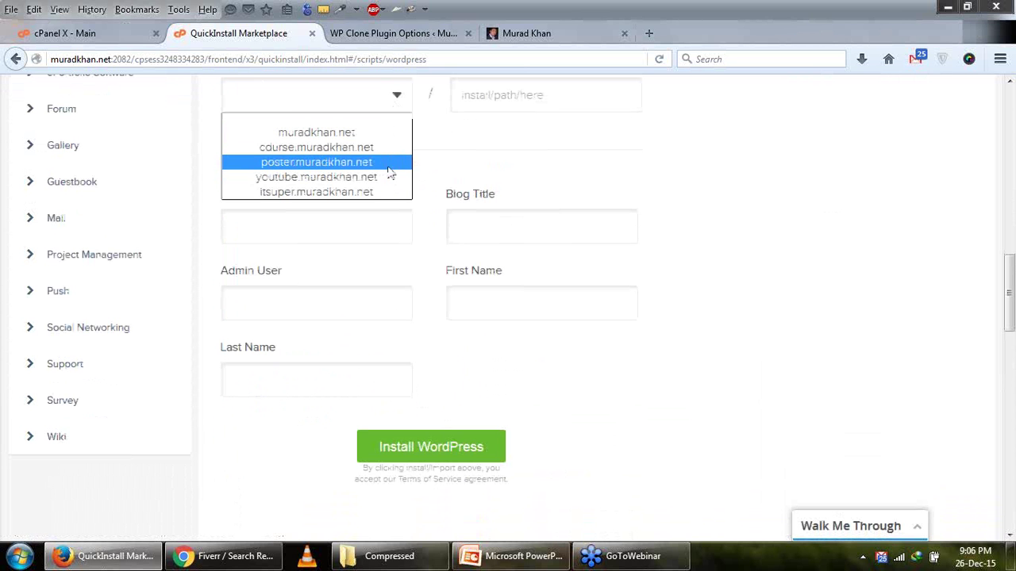
pyautogui.click(392, 192)
pyautogui.scroll(4, 323, 232)
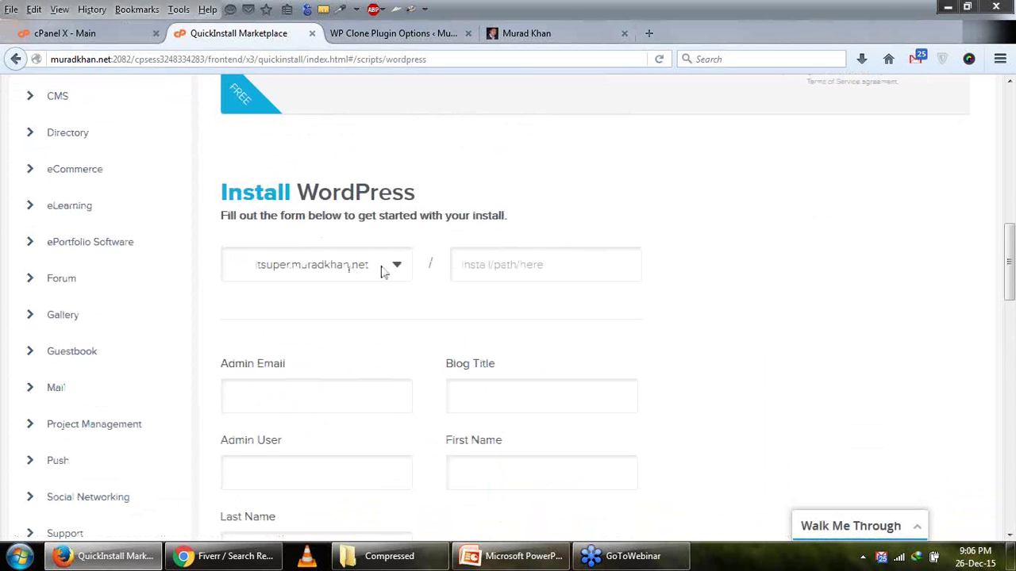
pyautogui.click(350, 390)
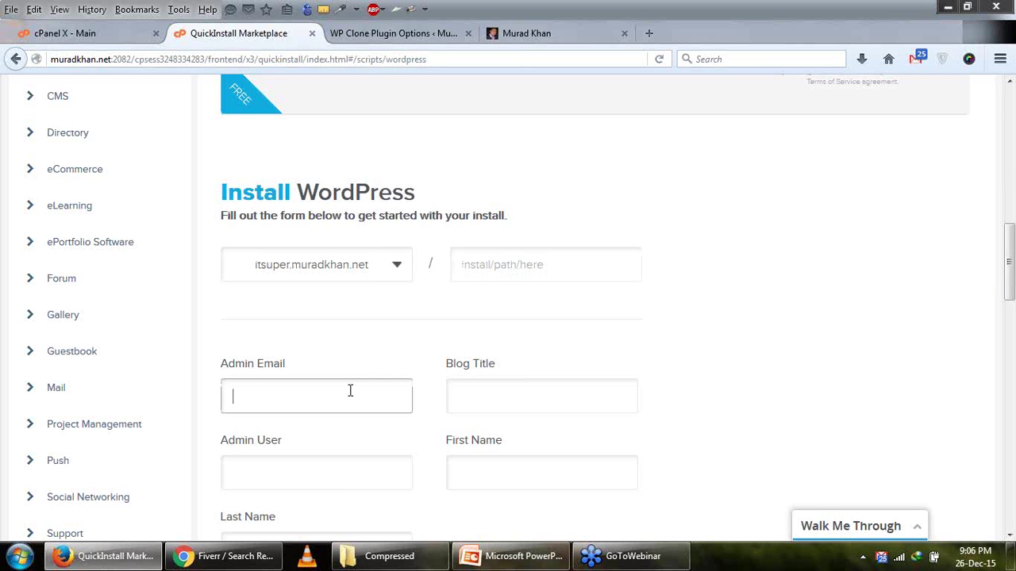
pyautogui.click(350, 391)
pyautogui.write('m')
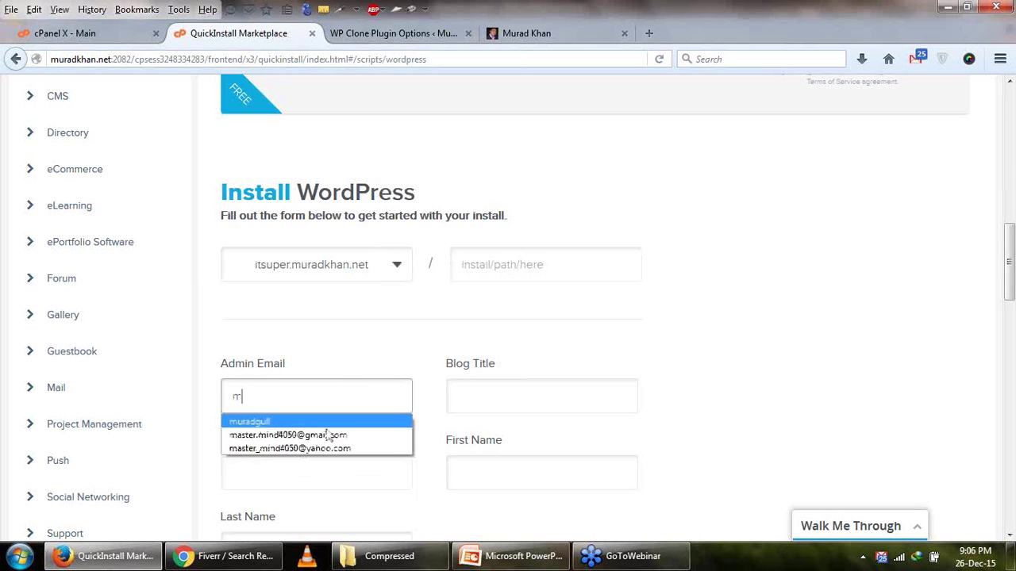
pyautogui.click(331, 431)
# Enter blog title IT Super, admin user admin, first and last name, then start installing.
pyautogui.scroll(-3, 422, 387)
pyautogui.click(529, 227)
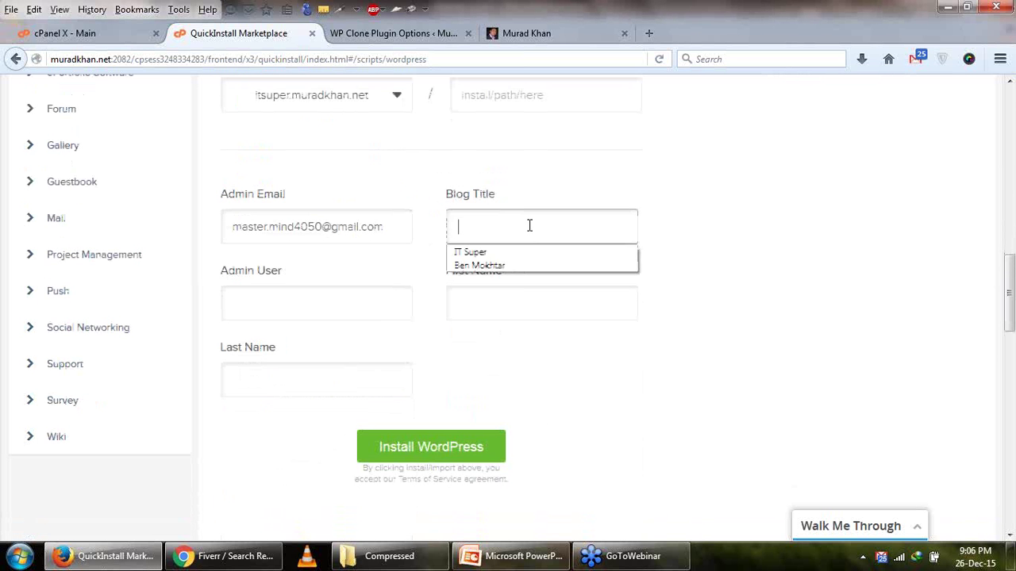
pyautogui.click(526, 253)
pyautogui.click(290, 299)
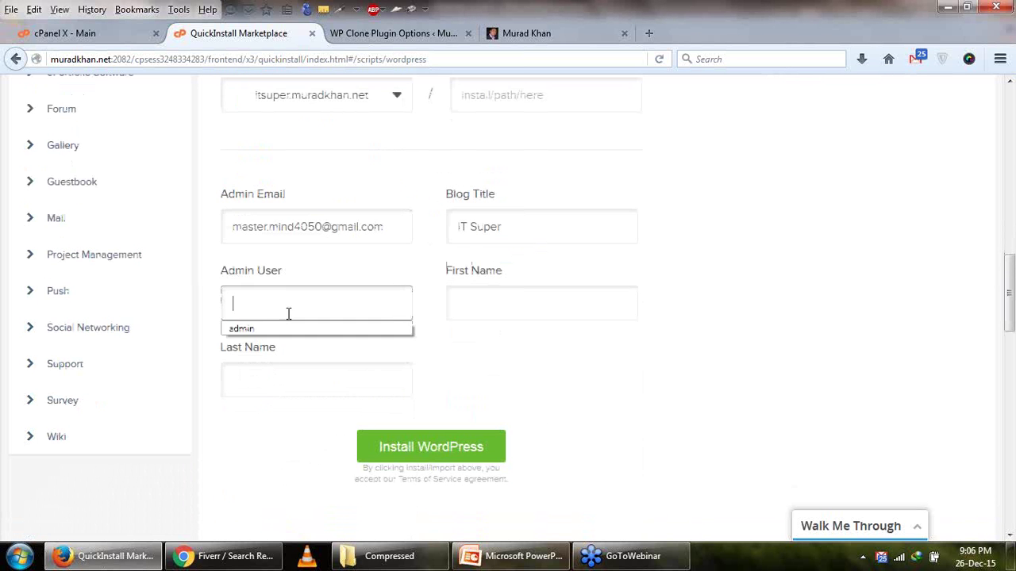
pyautogui.click(288, 329)
pyautogui.click(485, 312)
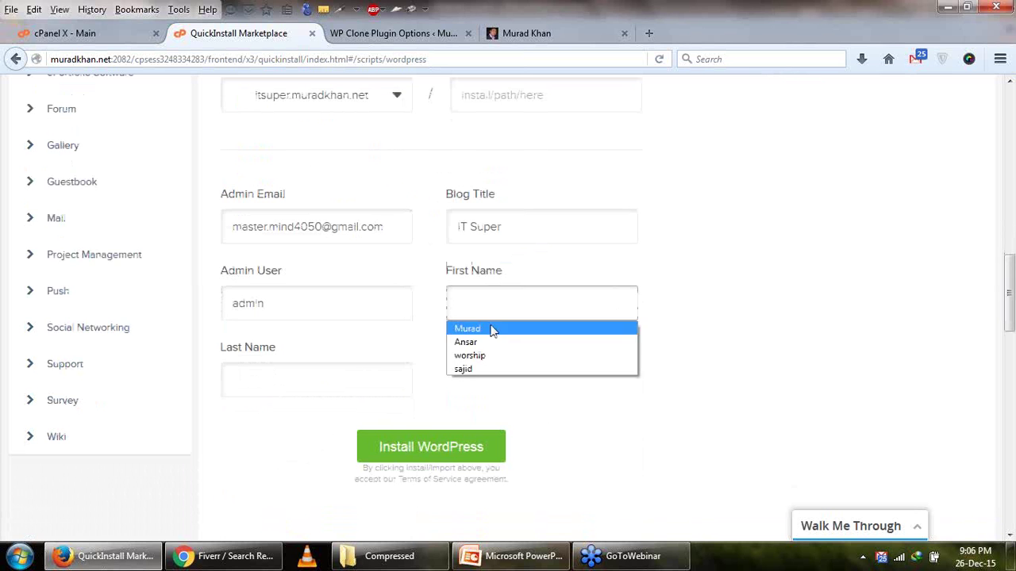
pyautogui.click(488, 328)
pyautogui.click(340, 379)
pyautogui.click(333, 409)
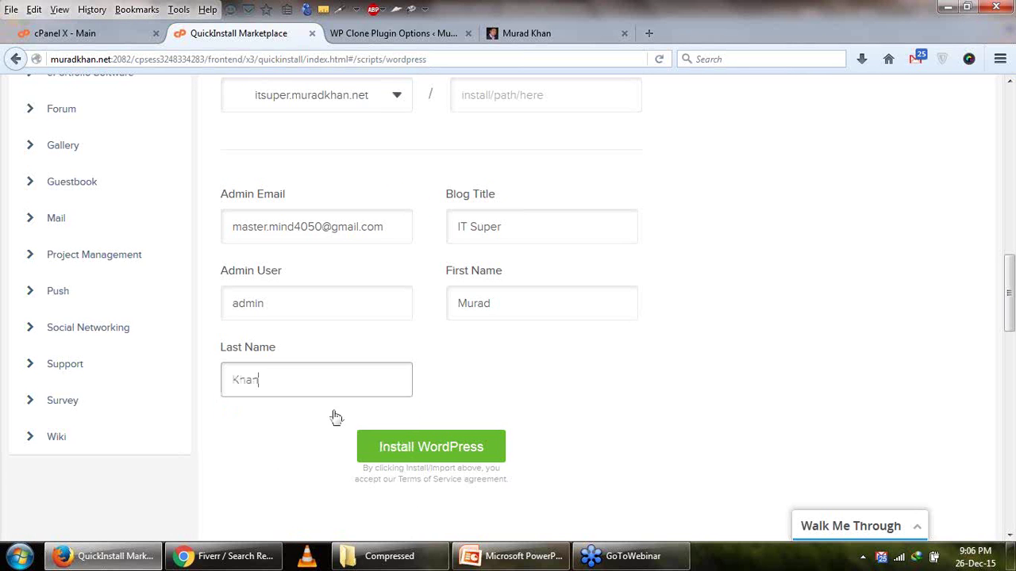
pyautogui.click(444, 446)
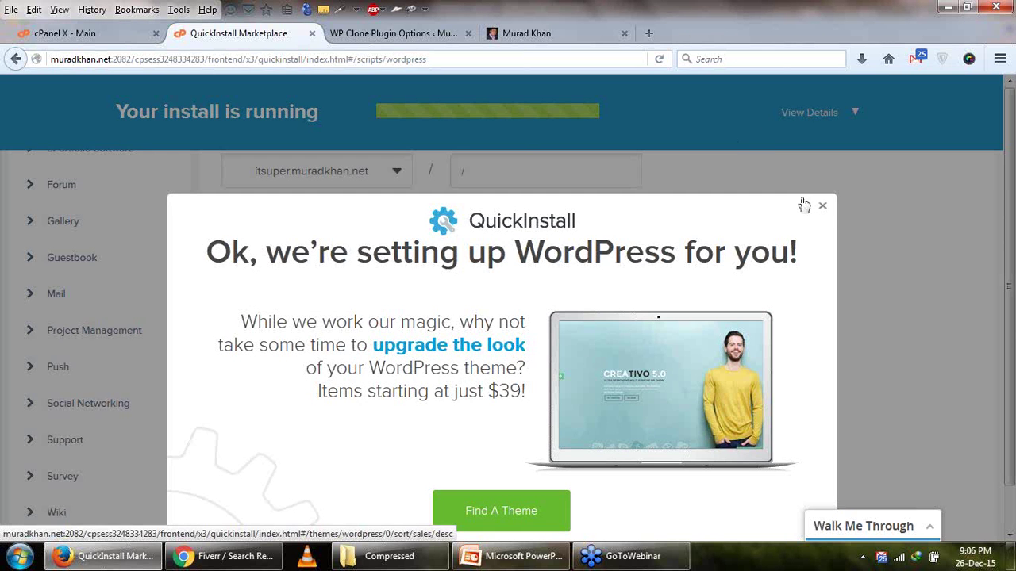
# Close the theme popup, check the install progress details, then view the original muradkhan.net homepage.
pyautogui.click(823, 208)
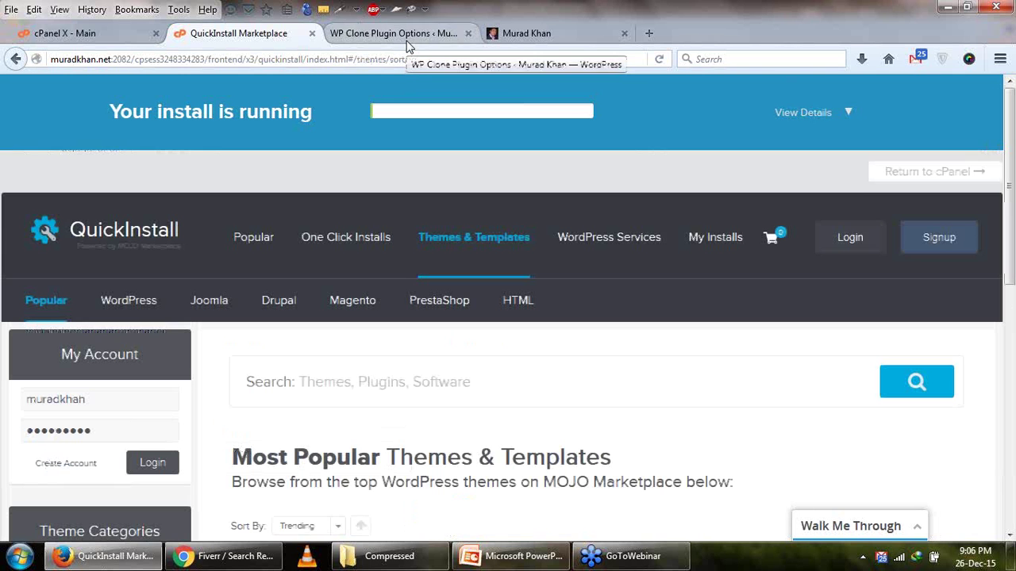
pyautogui.click(843, 117)
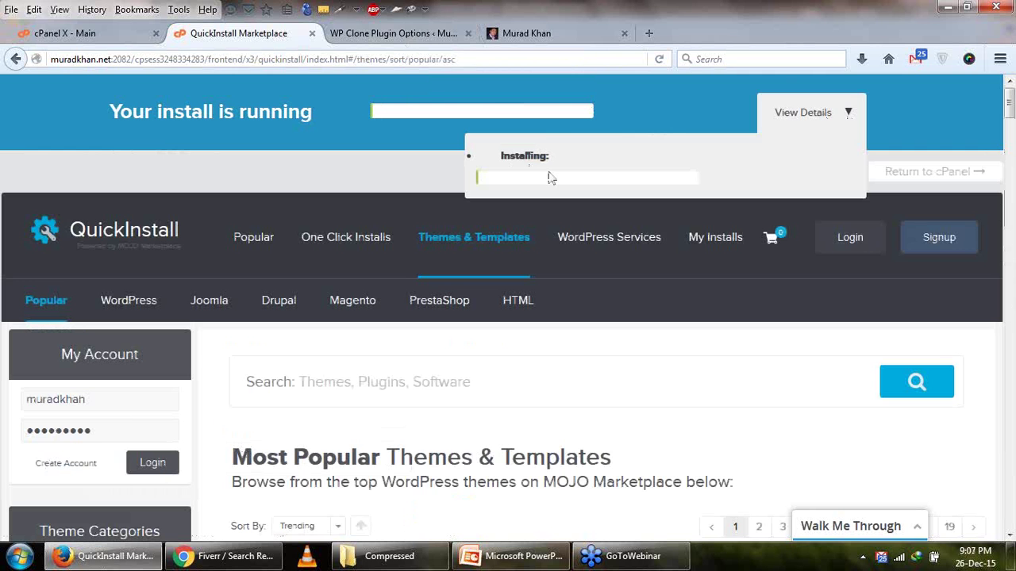
pyautogui.click(87, 33)
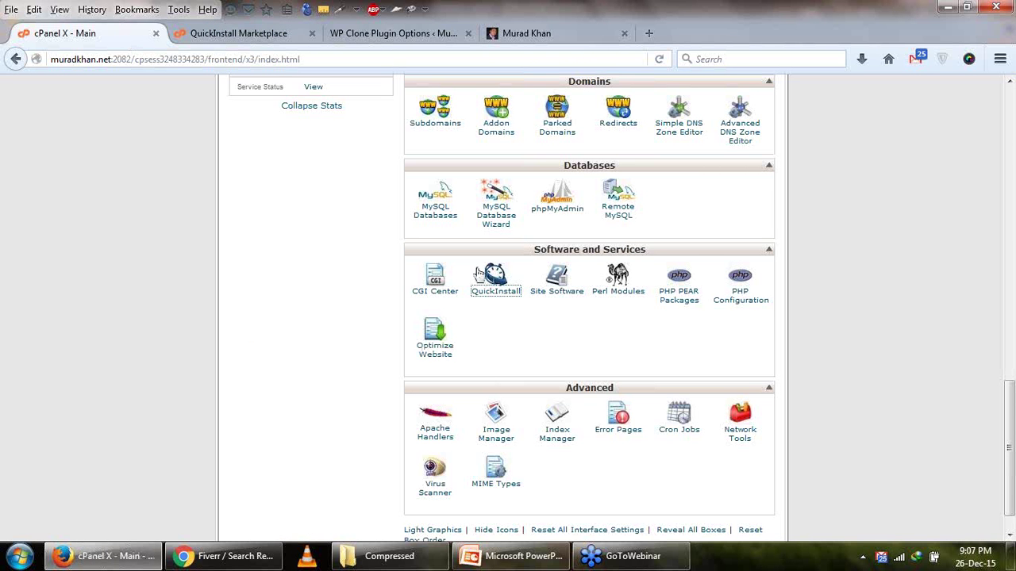
pyautogui.click(420, 35)
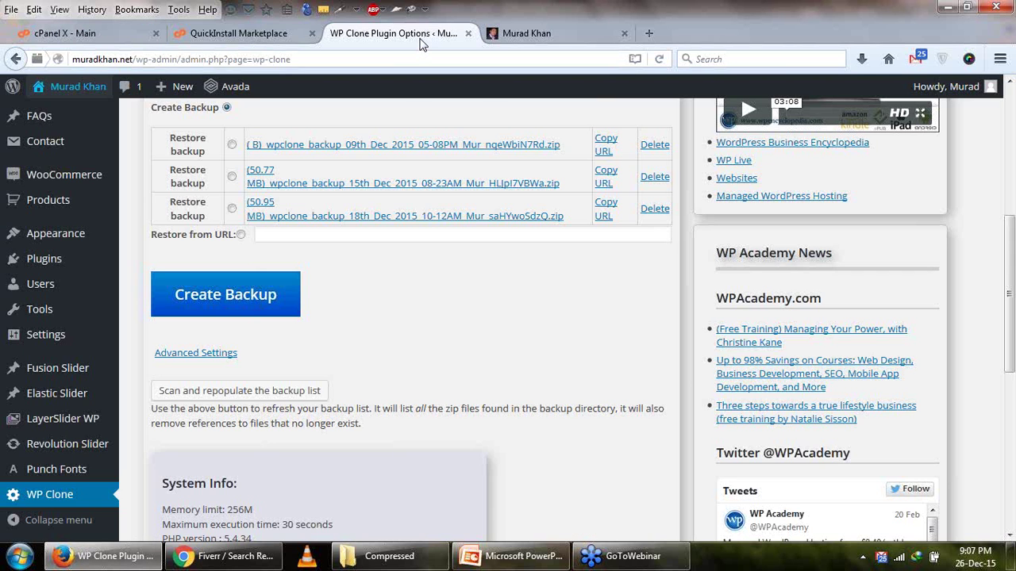
pyautogui.click(558, 38)
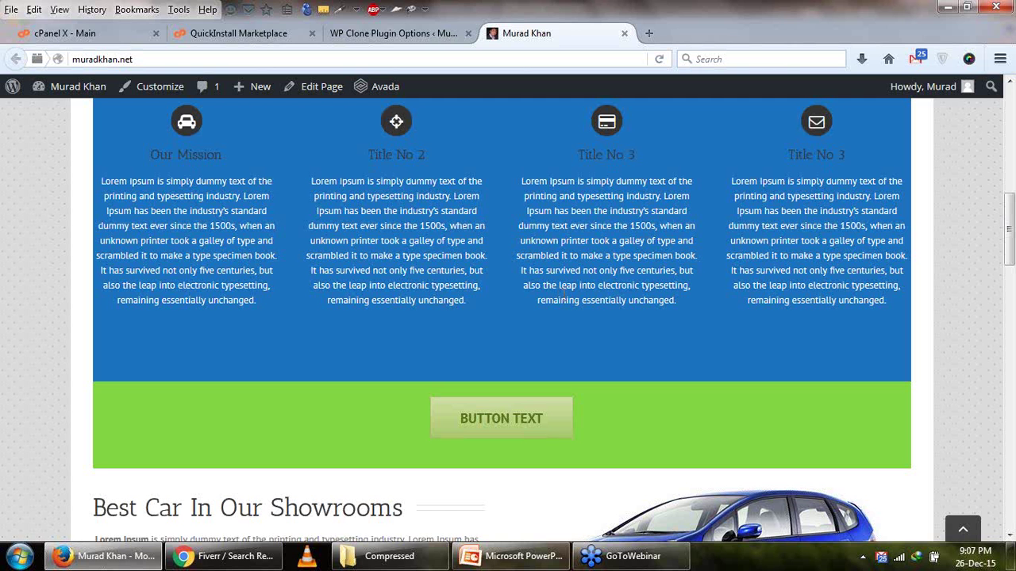
# Show the new install's credentials in QuickInstall and open the IT Super admin login page.
pyautogui.click(378, 32)
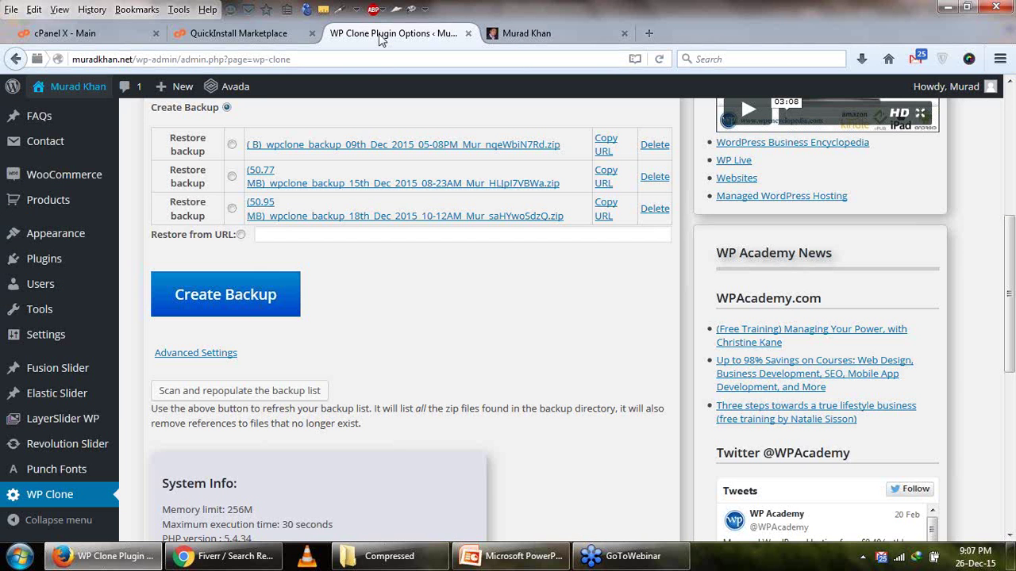
pyautogui.click(266, 38)
pyautogui.scroll(-3, 421, 222)
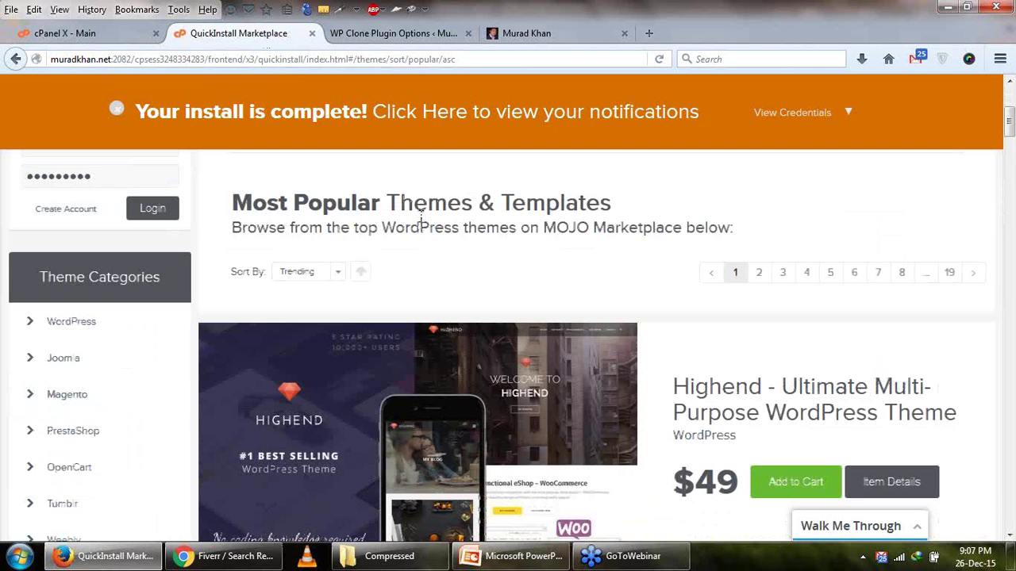
pyautogui.scroll(3, 566, 234)
pyautogui.click(848, 112)
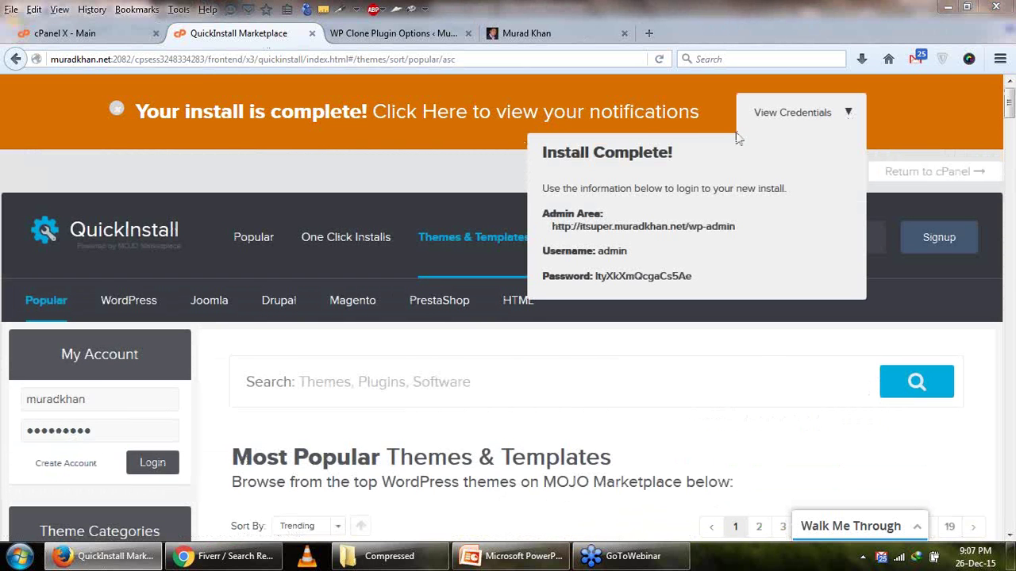
pyautogui.click(635, 230)
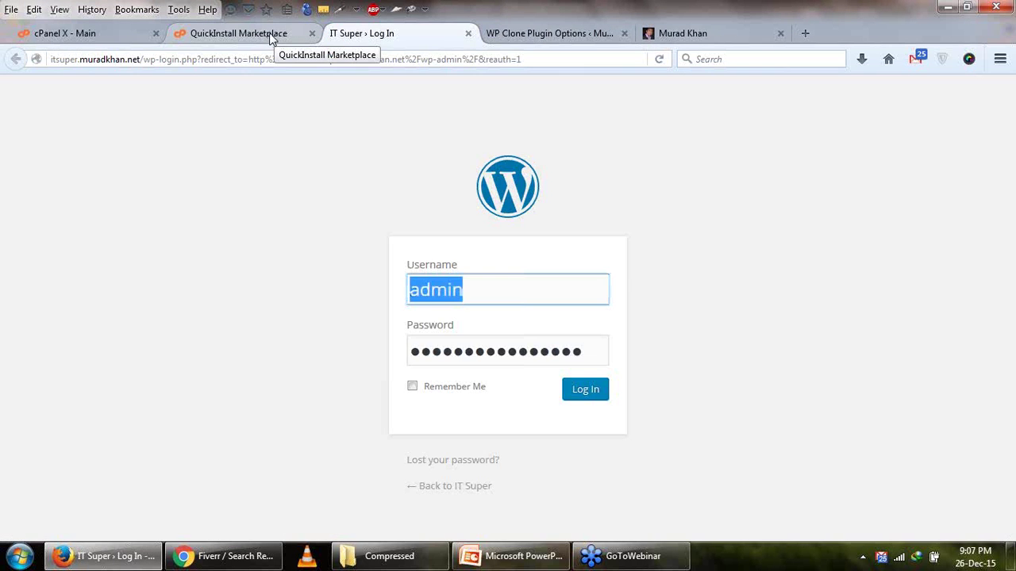
# Copy the generated password from the credentials and paste it into the login Password field.
pyautogui.click(270, 36)
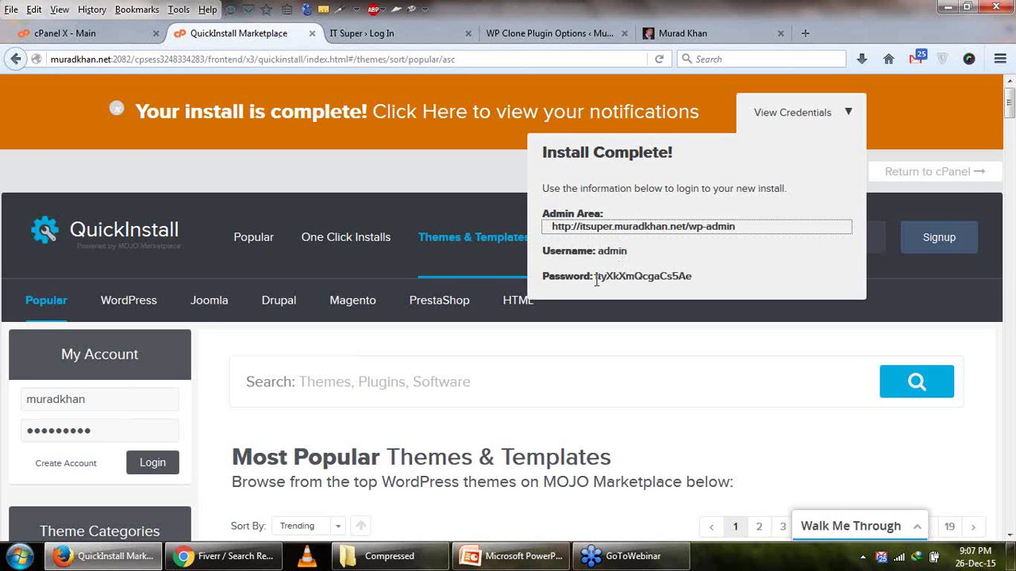
pyautogui.moveTo(596, 281); pyautogui.dragTo(672, 287)
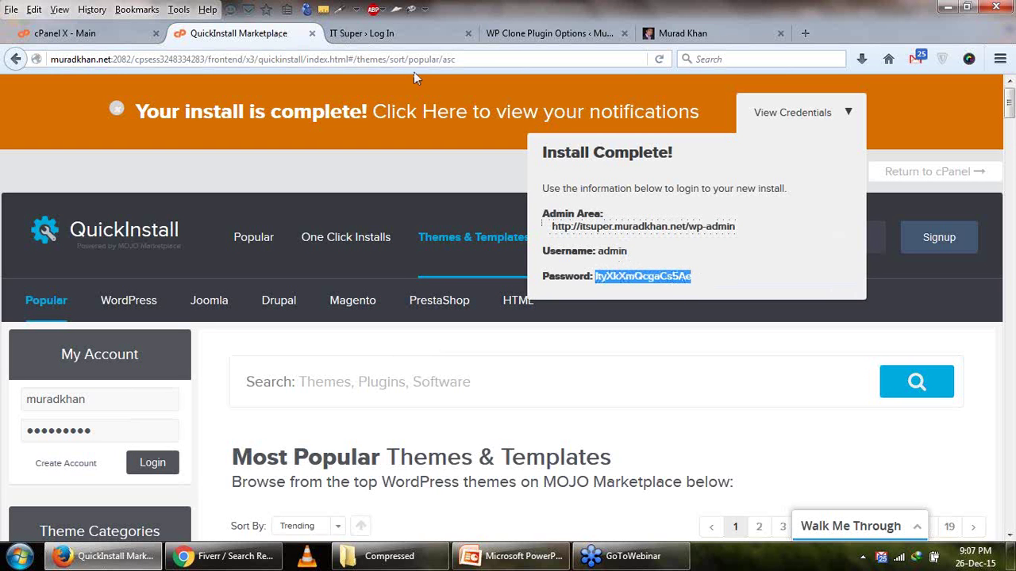
pyautogui.click(401, 33)
pyautogui.press('Tab')
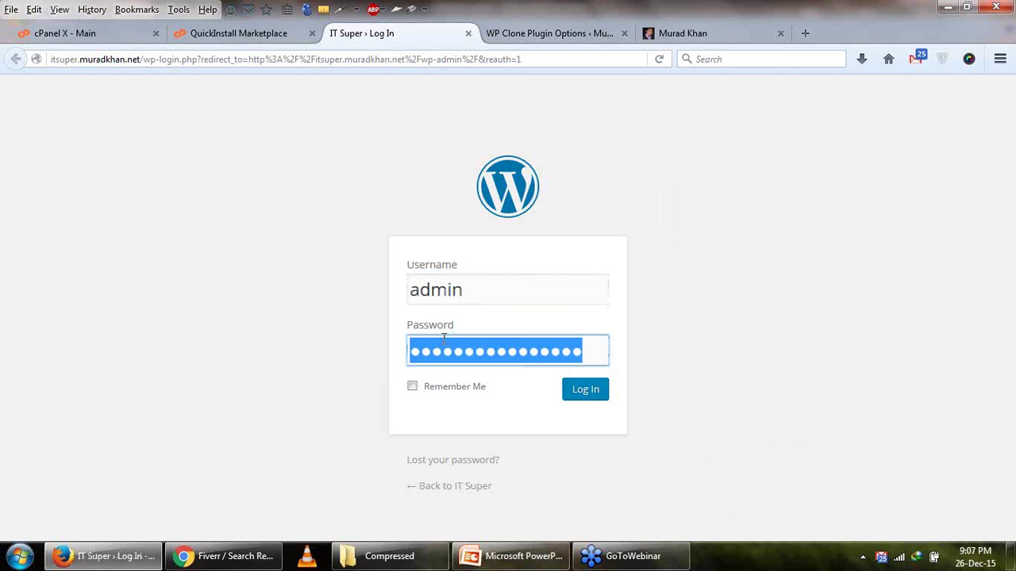
pyautogui.hotkey('ctrl', 'v')
# Log in to the IT Super admin and launch the site out of Coming Soon mode.
pyautogui.click(583, 400)
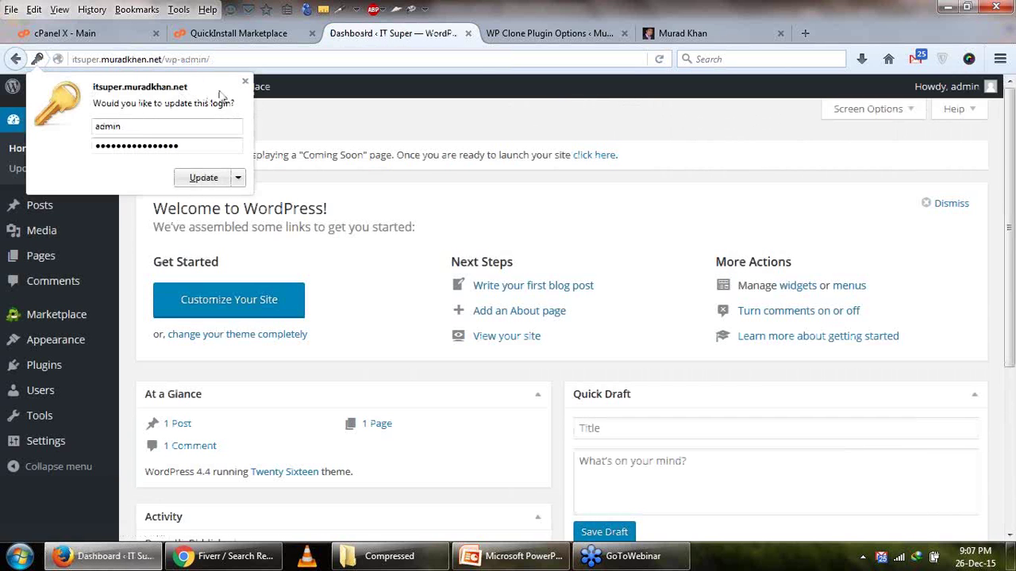
pyautogui.click(245, 82)
pyautogui.moveTo(68, 94)
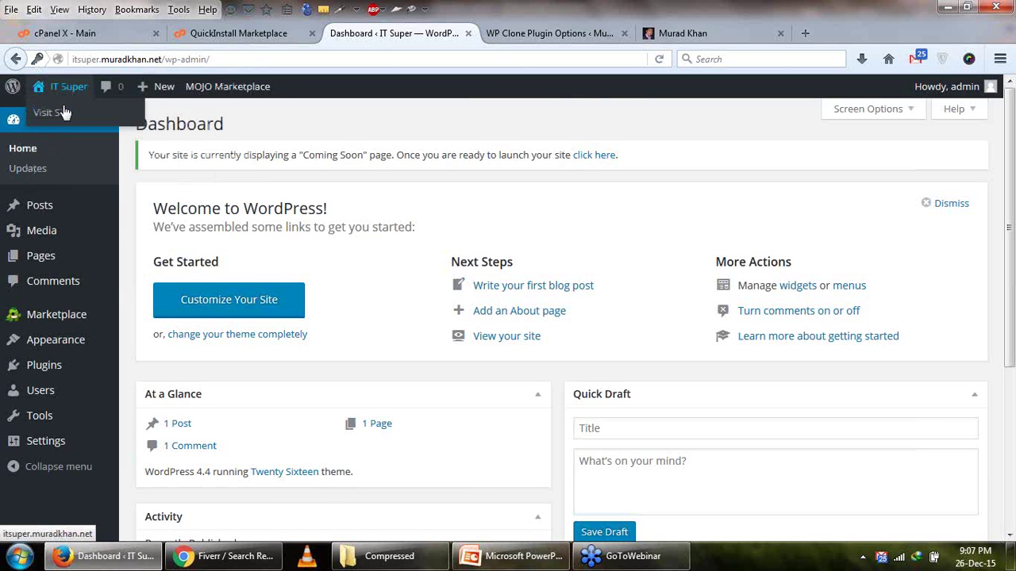
pyautogui.rightClick(63, 111)
pyautogui.click(375, 177)
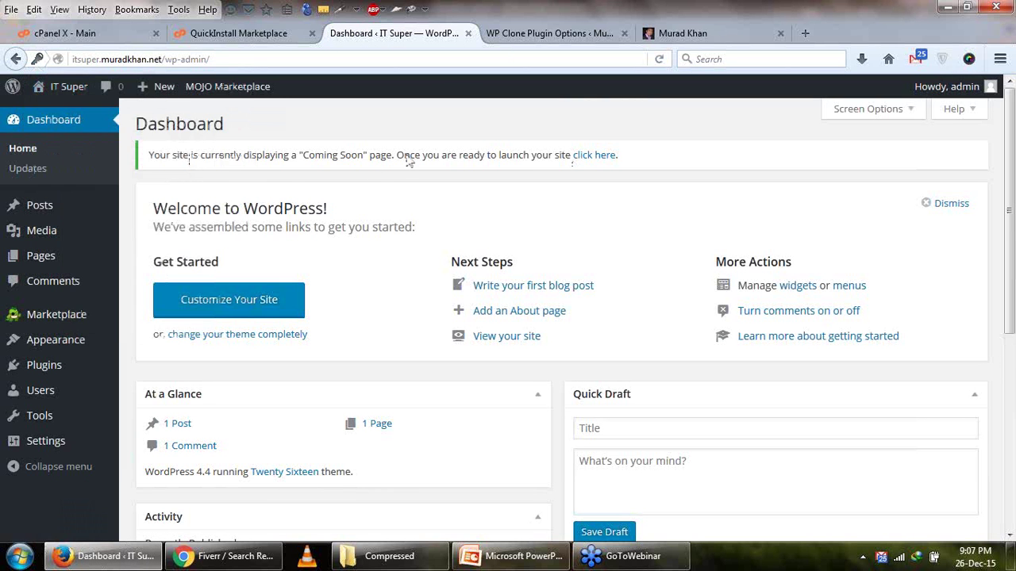
pyautogui.click(576, 159)
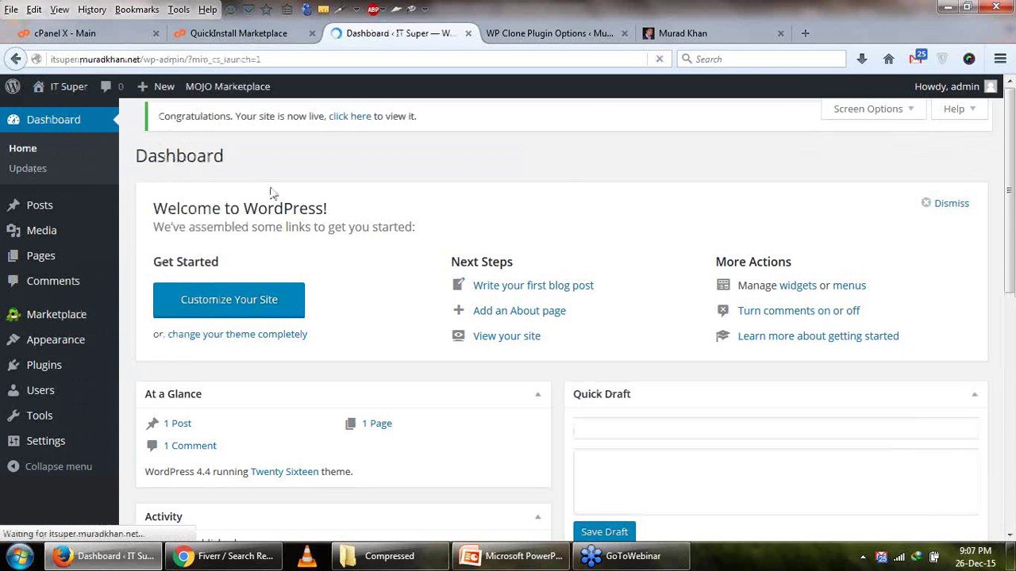
# Open the live IT Super site in a new tab and look over its front page.
pyautogui.moveTo(77, 86)
pyautogui.rightClick(77, 116)
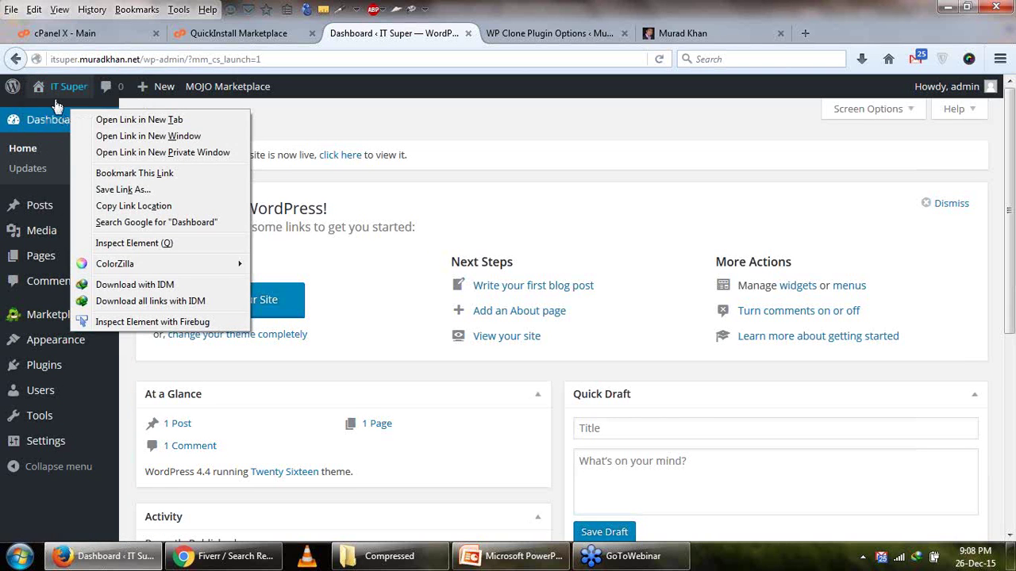
pyautogui.moveTo(57, 100)
pyautogui.click(32, 113)
pyautogui.rightClick(125, 113)
pyautogui.click(182, 123)
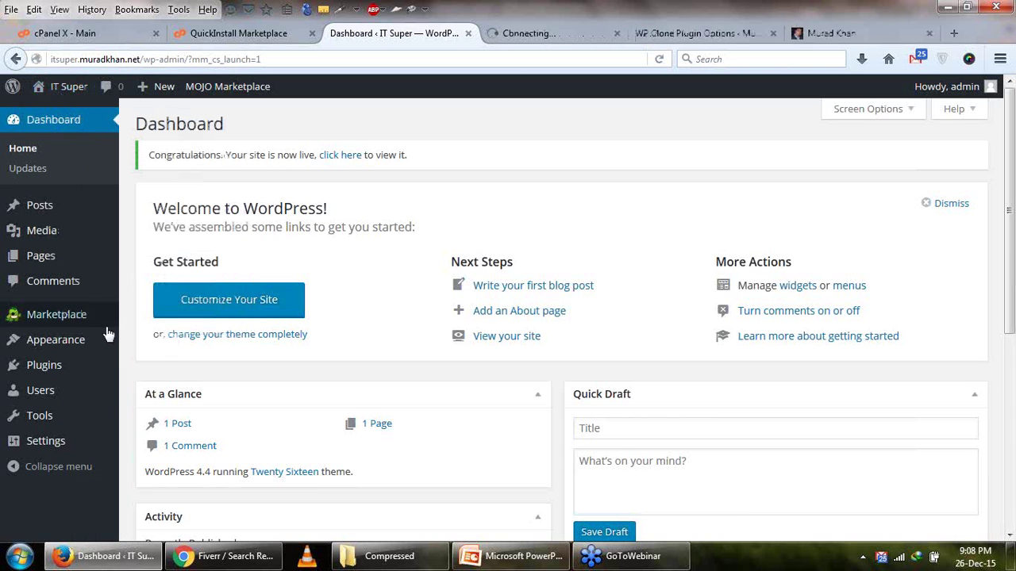
pyautogui.moveTo(69, 329)
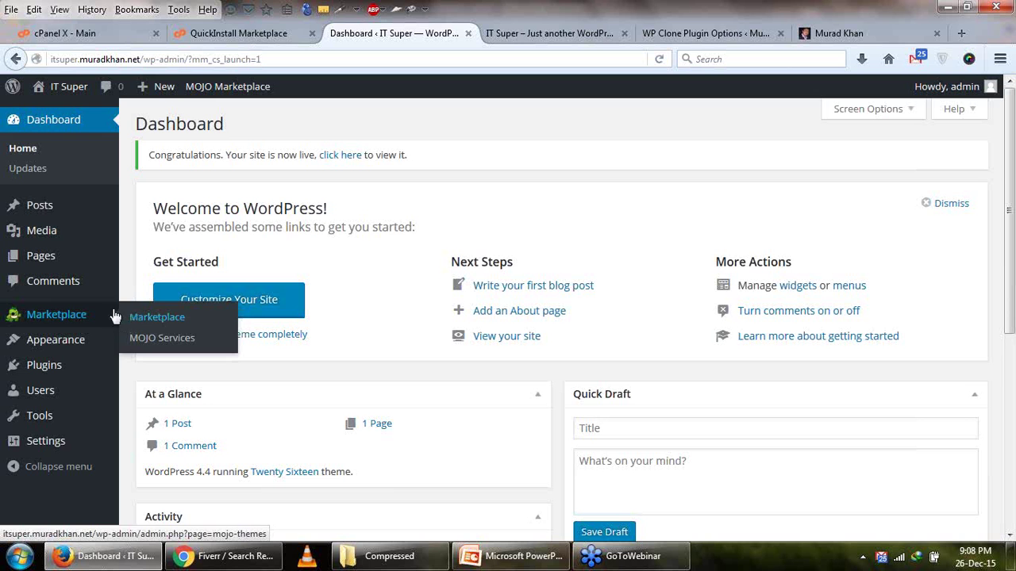
pyautogui.click(504, 36)
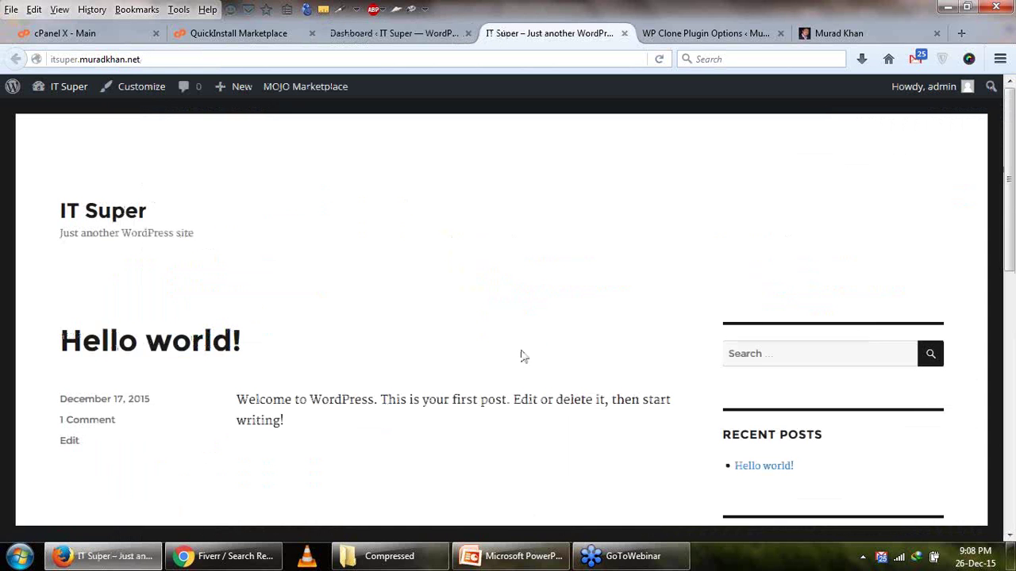
pyautogui.scroll(-5, 538, 220)
pyautogui.scroll(5, 537, 220)
pyautogui.click(387, 37)
# Compare against the original muradkhan.net homepage, then open Plugins > Add New.
pyautogui.click(842, 36)
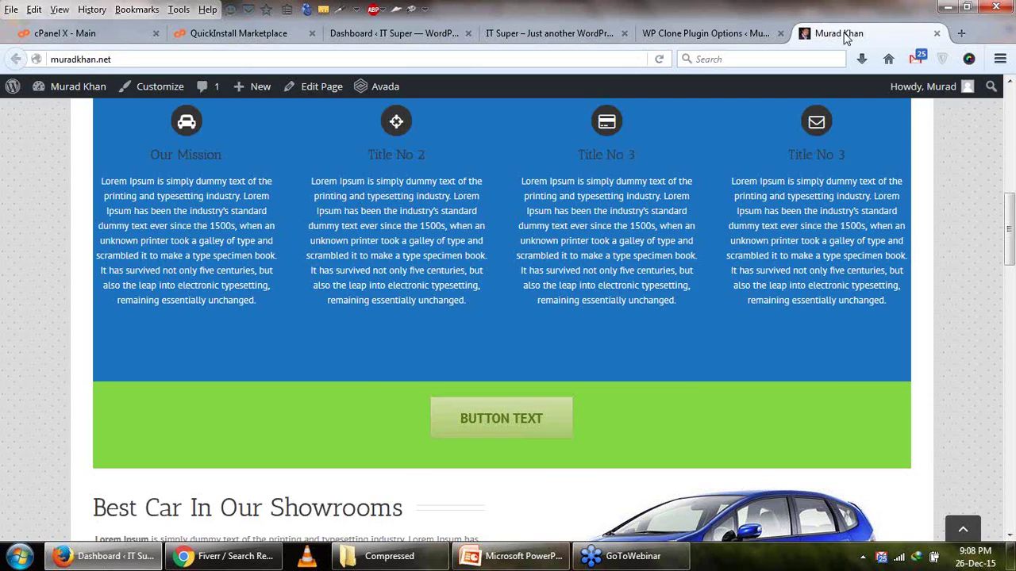
pyautogui.scroll(10, 567, 349)
pyautogui.click(395, 32)
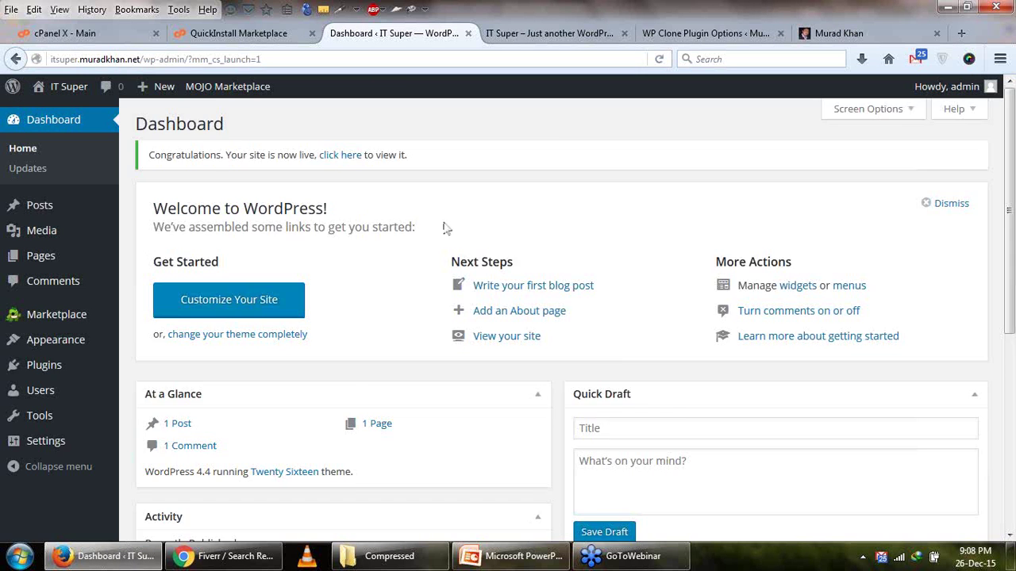
pyautogui.scroll(-5, 317, 318)
pyautogui.moveTo(98, 368)
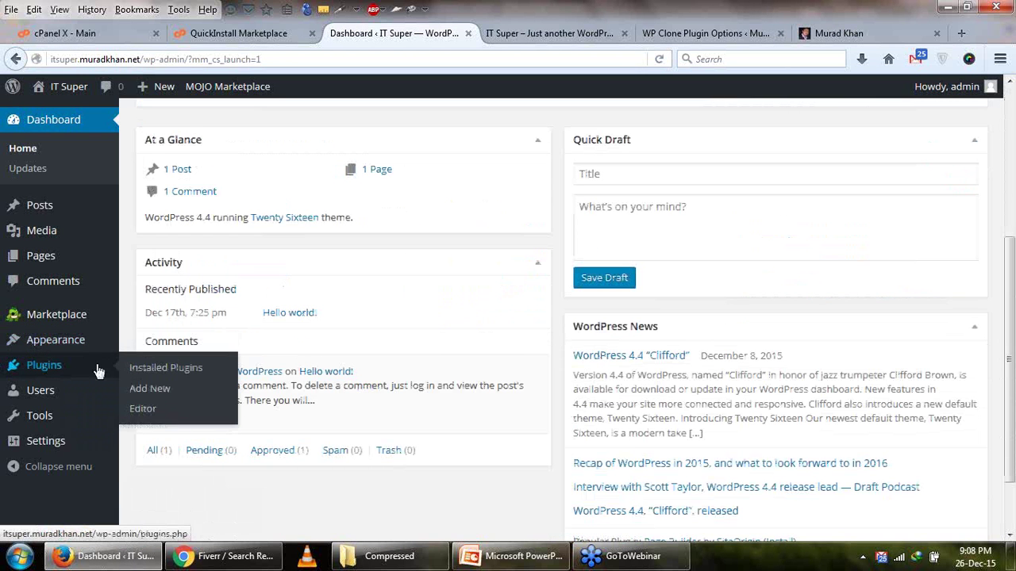
pyautogui.click(133, 389)
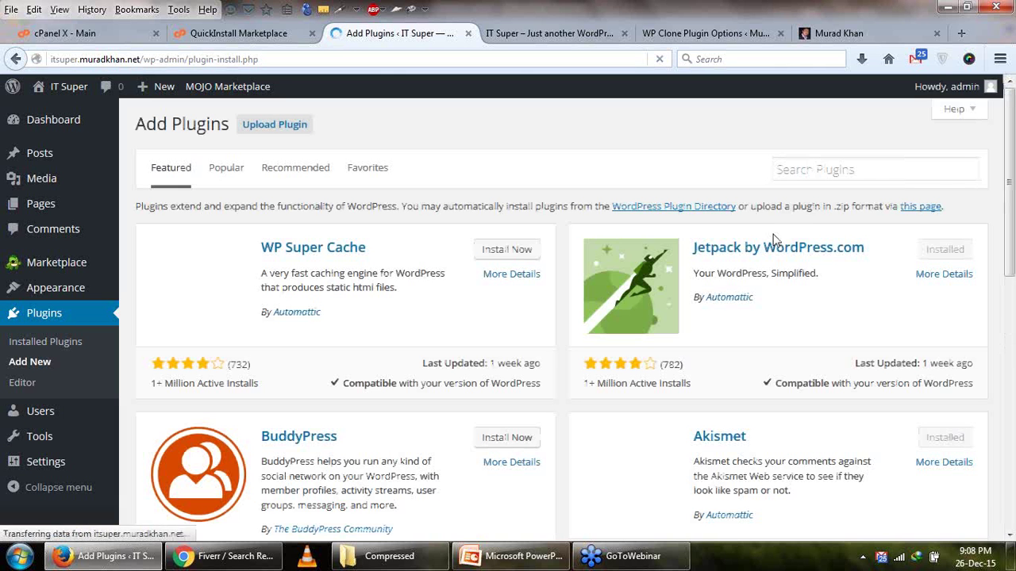
# Search plugins for 'WpClone', install and activate WP Clone by WP Academy, then view the original's WP Clone page.
pyautogui.click(833, 164)
pyautogui.write('W')
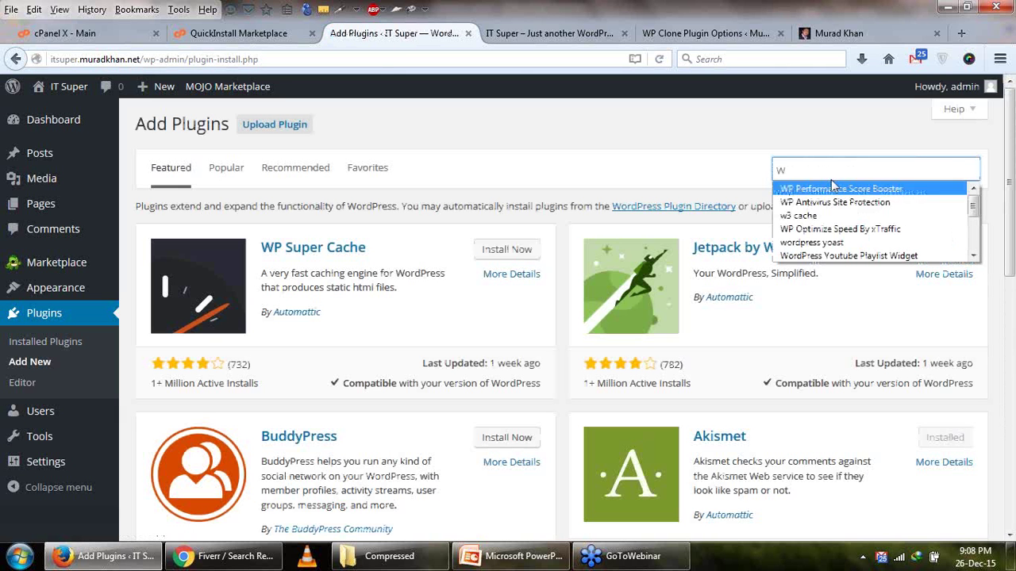
pyautogui.write('pClone')
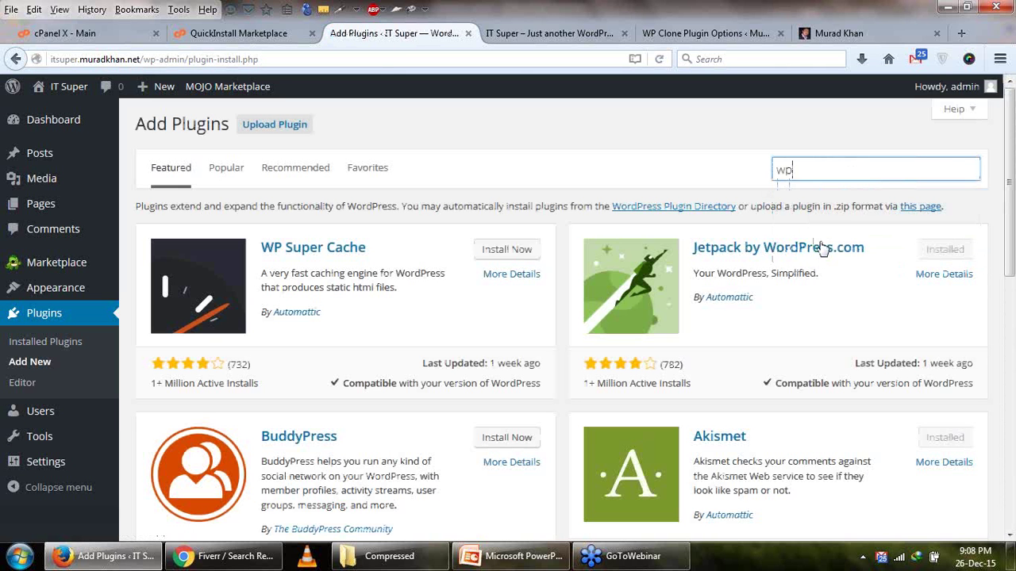
pyautogui.press('Return')
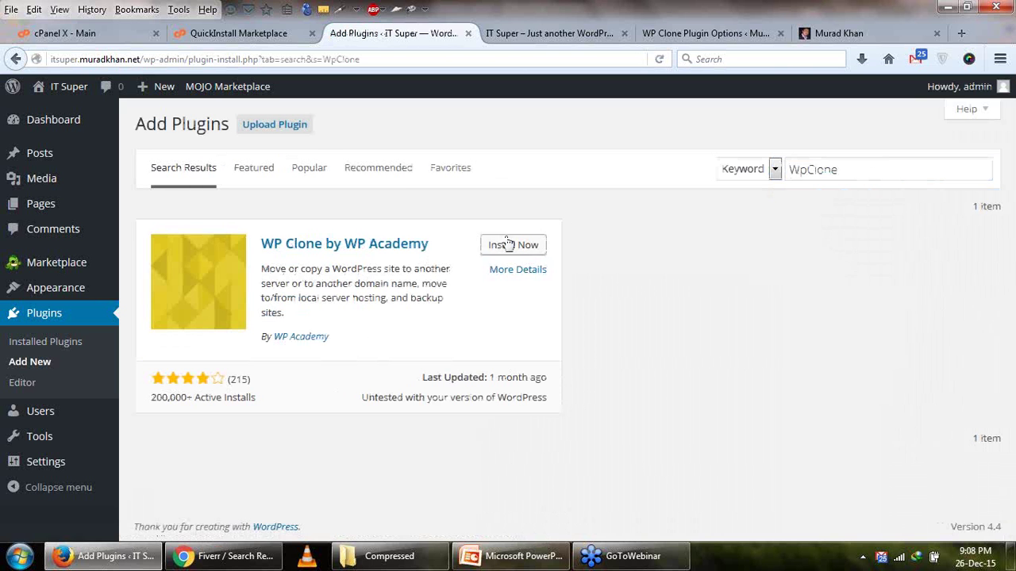
pyautogui.click(508, 244)
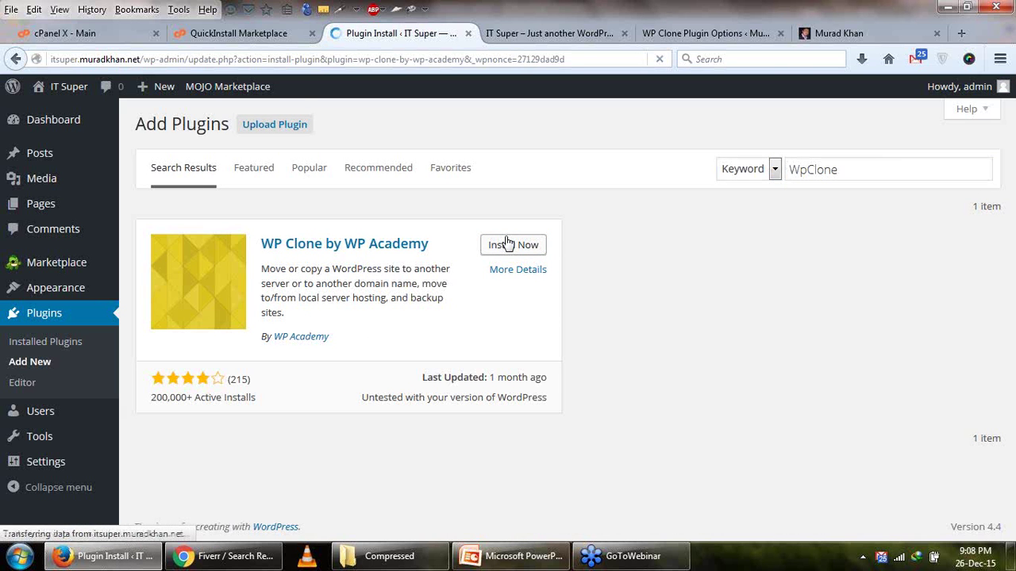
pyautogui.click(169, 252)
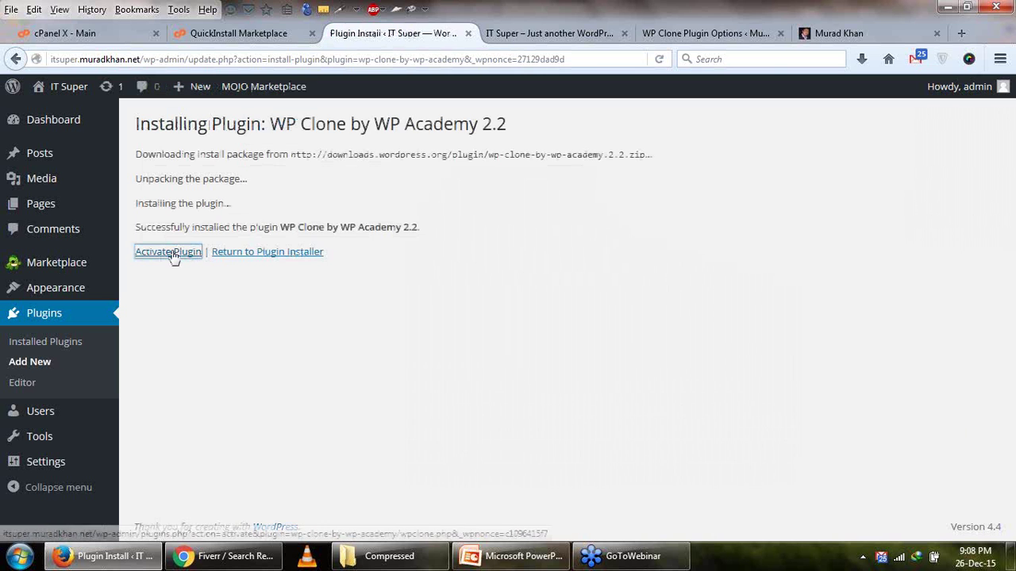
pyautogui.click(689, 38)
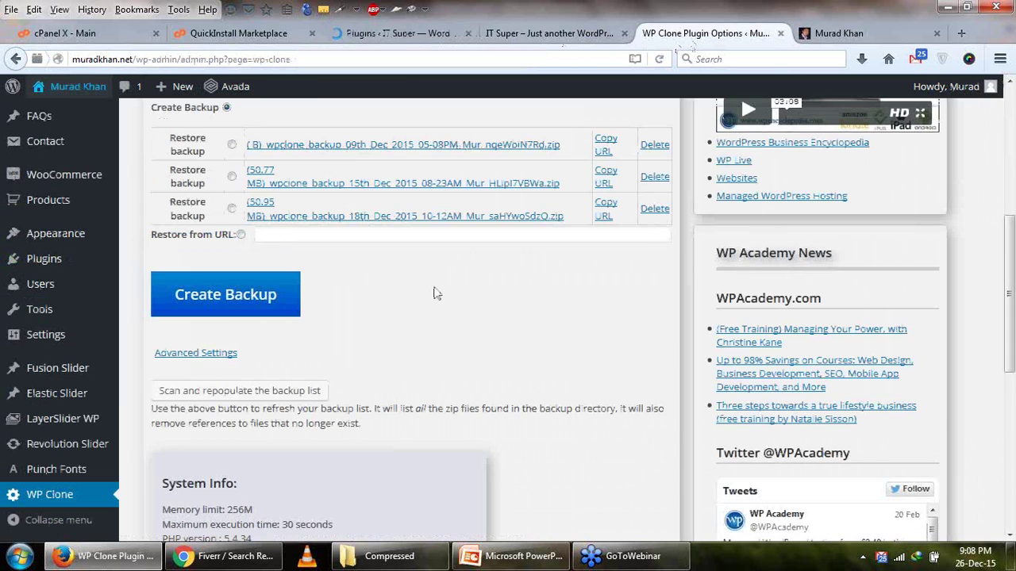
# Copy the 18th Dec 2015 backup's URL, dismiss the notice, and return to IT Super's plugin list.
pyautogui.scroll(5, 433, 294)
pyautogui.scroll(-3, 387, 306)
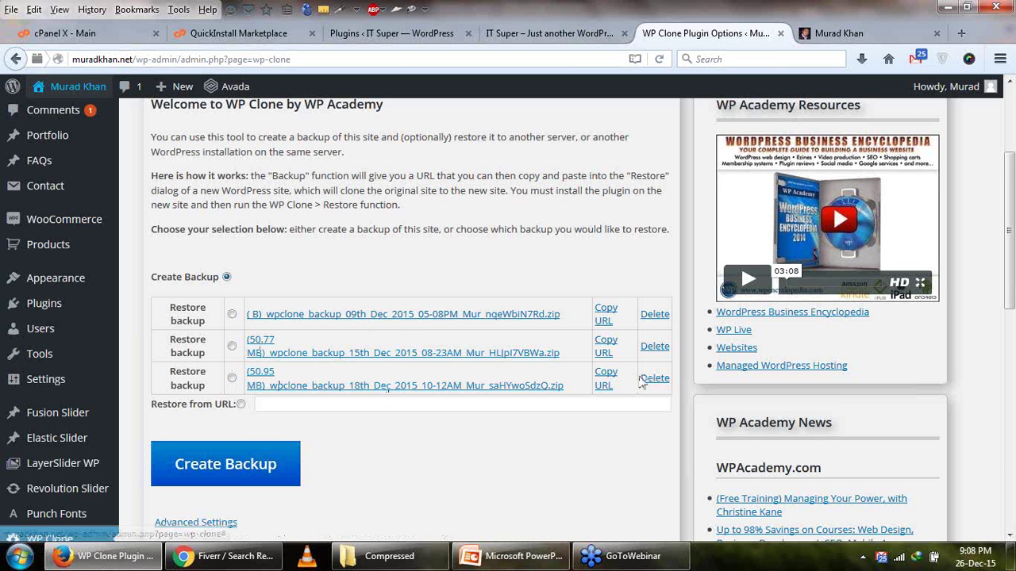
pyautogui.click(608, 377)
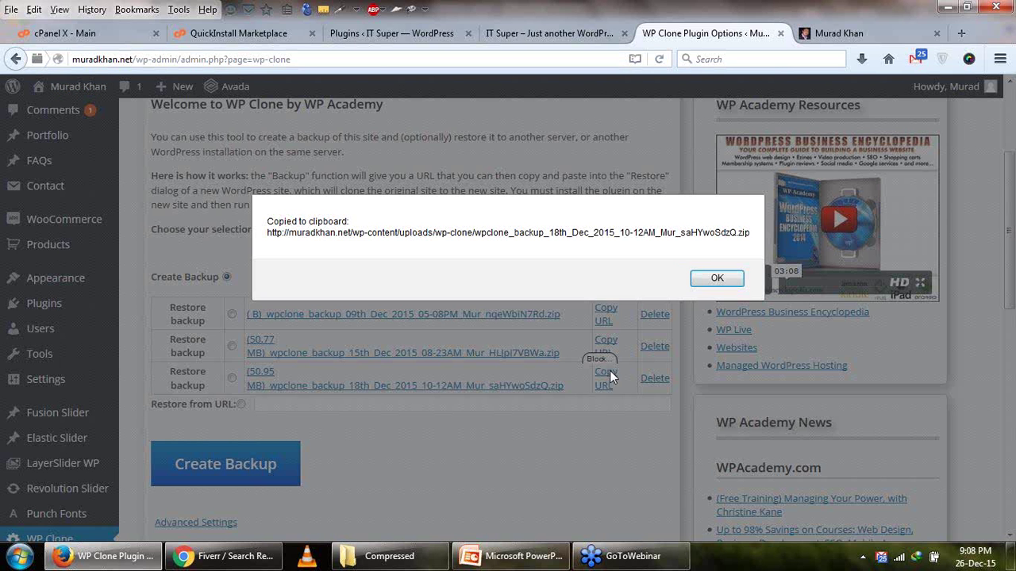
pyautogui.click(711, 278)
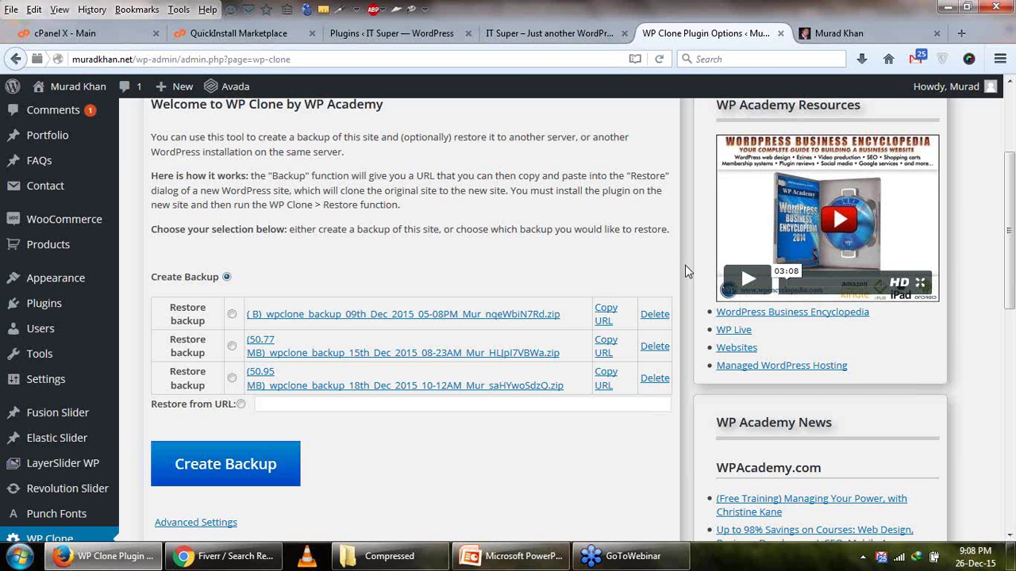
pyautogui.click(556, 33)
pyautogui.click(391, 33)
pyautogui.scroll(-3, 397, 318)
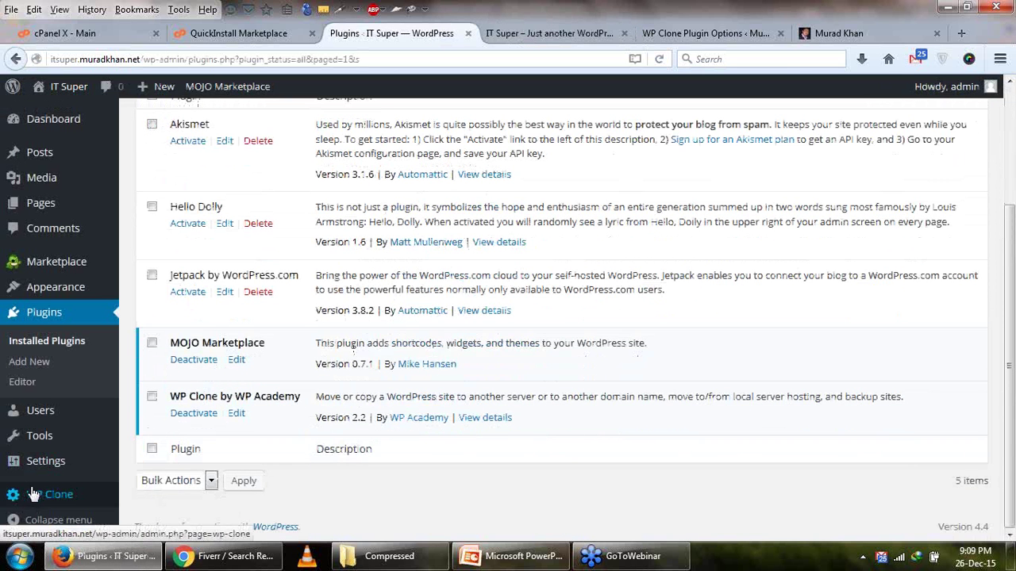
# In WP Clone, paste the backup URL under Restore from URL, tick I AGREE, and confirm the restore.
pyautogui.click(42, 495)
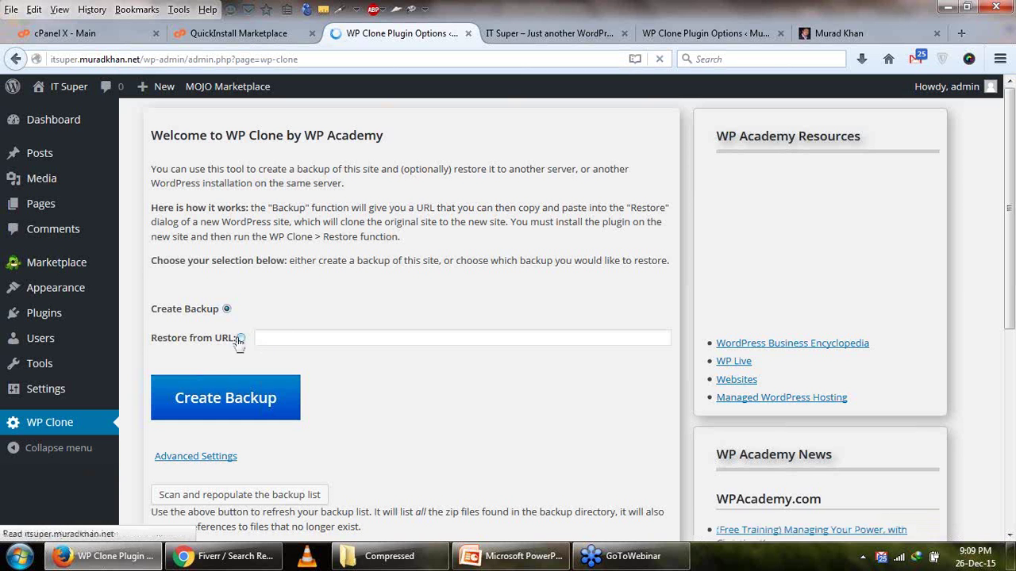
pyautogui.click(274, 339)
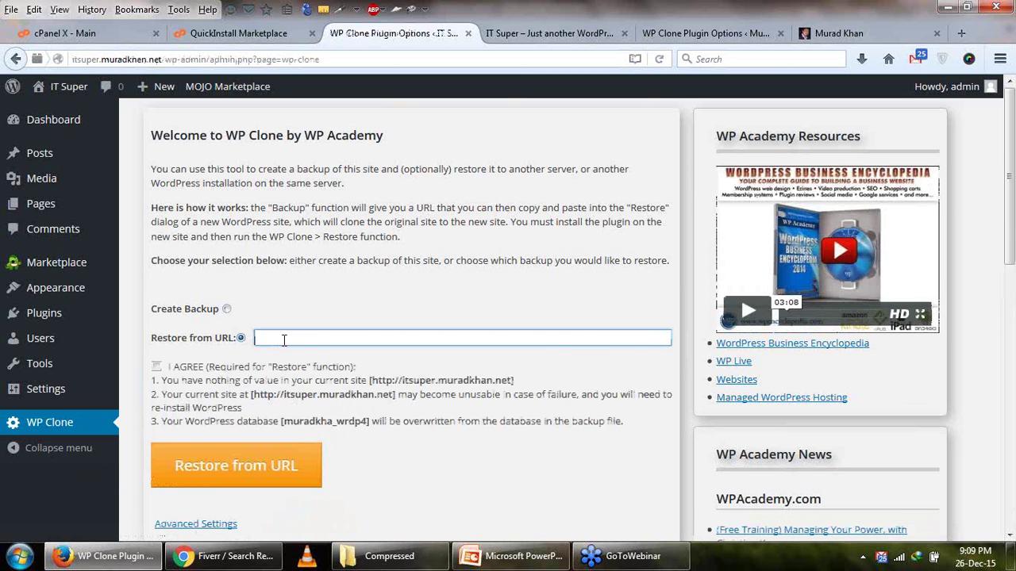
pyautogui.hotkey('ctrl', 'v')
pyautogui.click(156, 367)
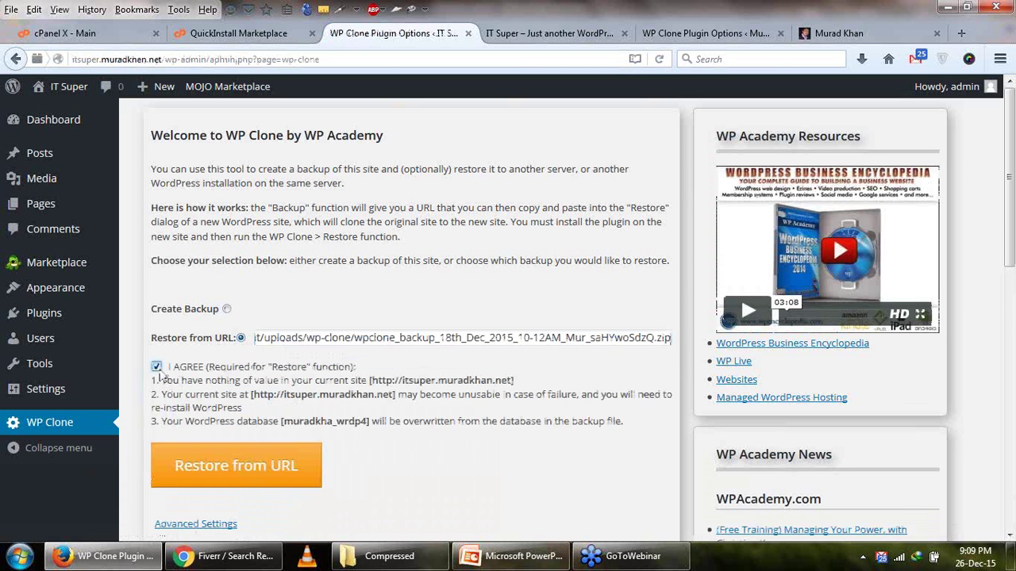
pyautogui.click(222, 451)
pyautogui.click(524, 280)
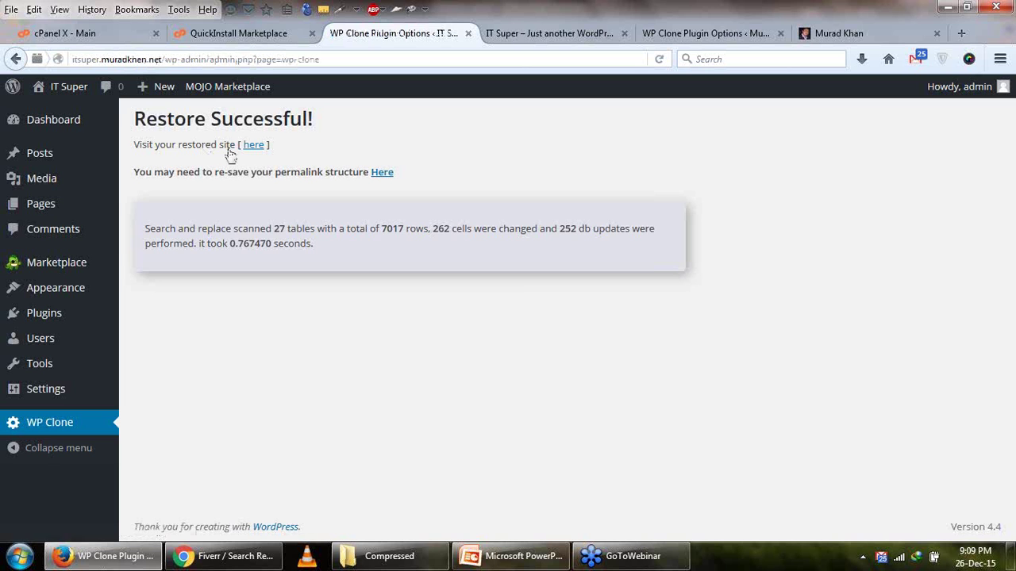
# Open the restored itsuper.muradkhan.net front page, scroll through the car homepage, then return to Restore Successful.
pyautogui.rightClick(254, 151)
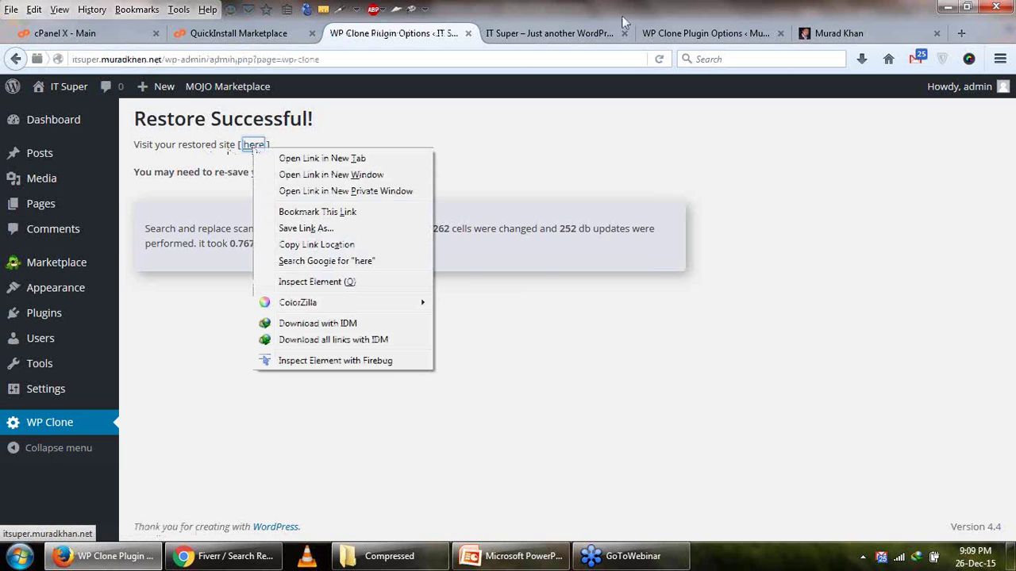
pyautogui.click(555, 34)
pyautogui.click(659, 59)
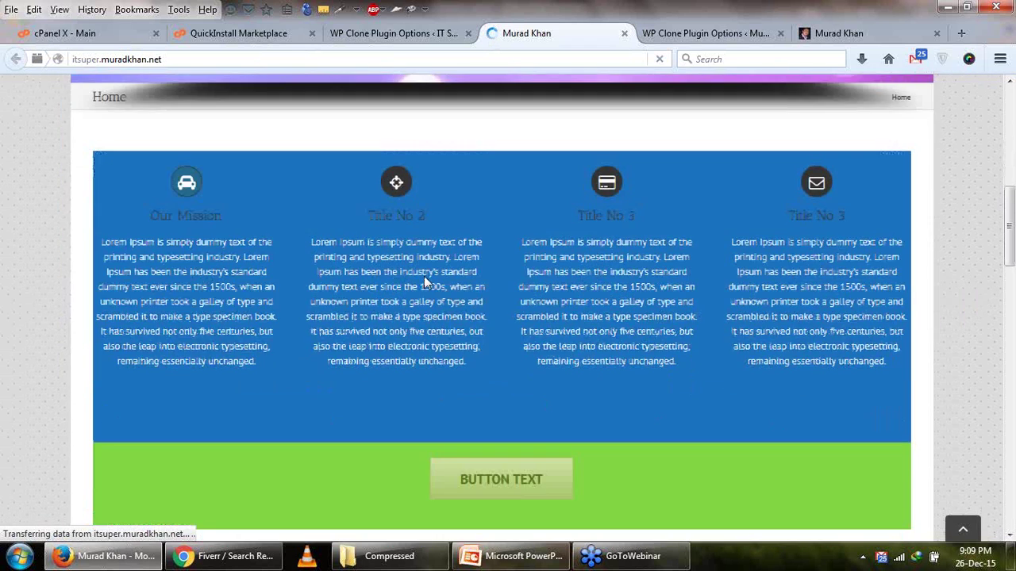
pyautogui.scroll(-15, 547, 242)
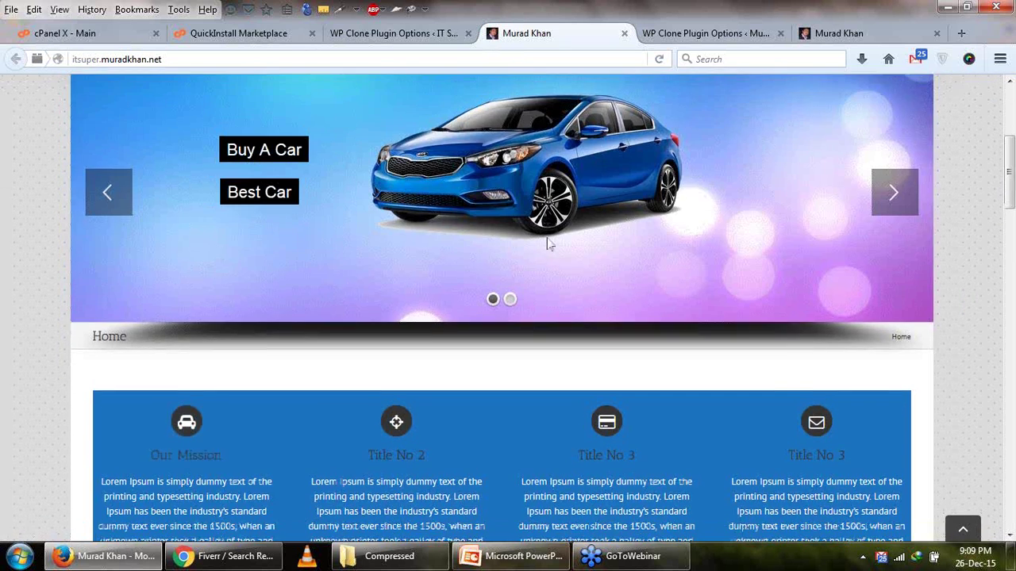
pyautogui.scroll(-5, 547, 241)
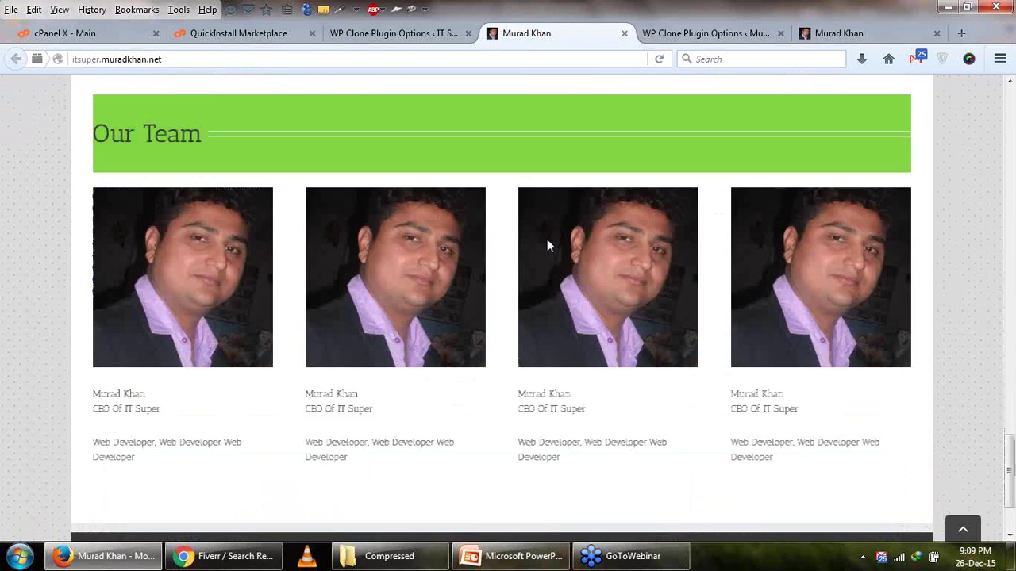
pyautogui.scroll(10, 547, 241)
pyautogui.scroll(10, 194, 205)
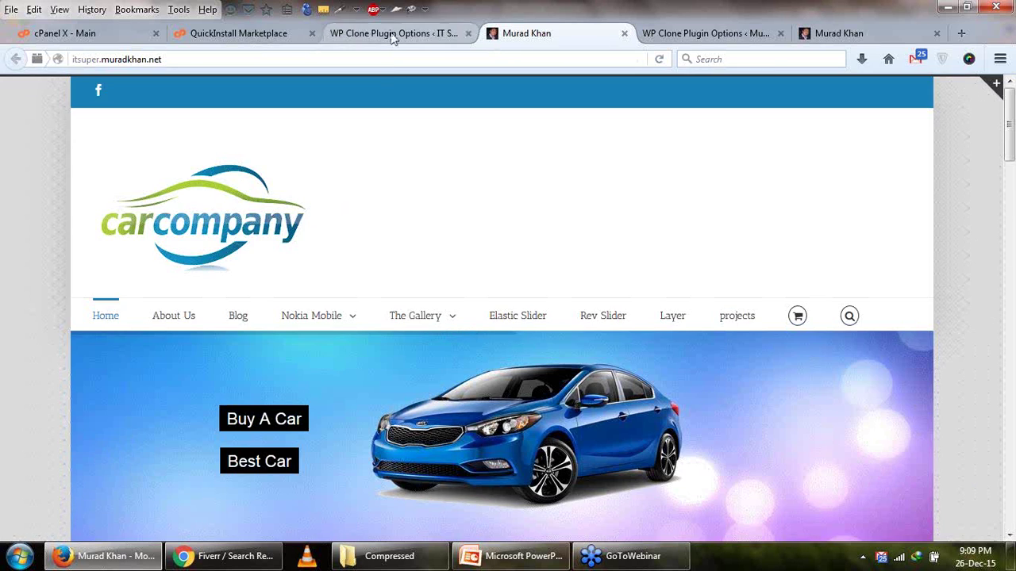
pyautogui.click(393, 34)
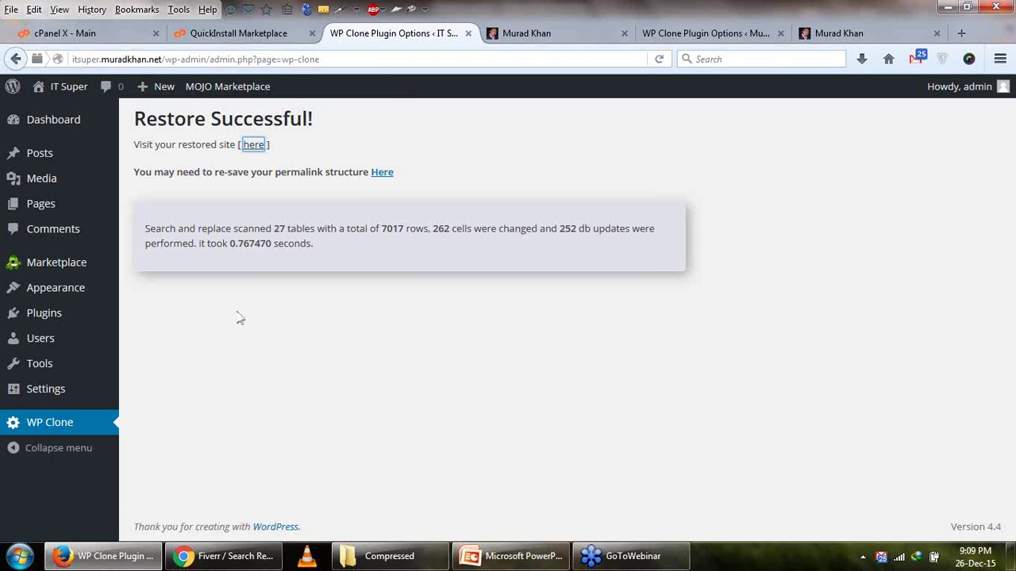
# Follow the Permalink Settings link and switch to the login page tab it opened.
pyautogui.click(384, 173)
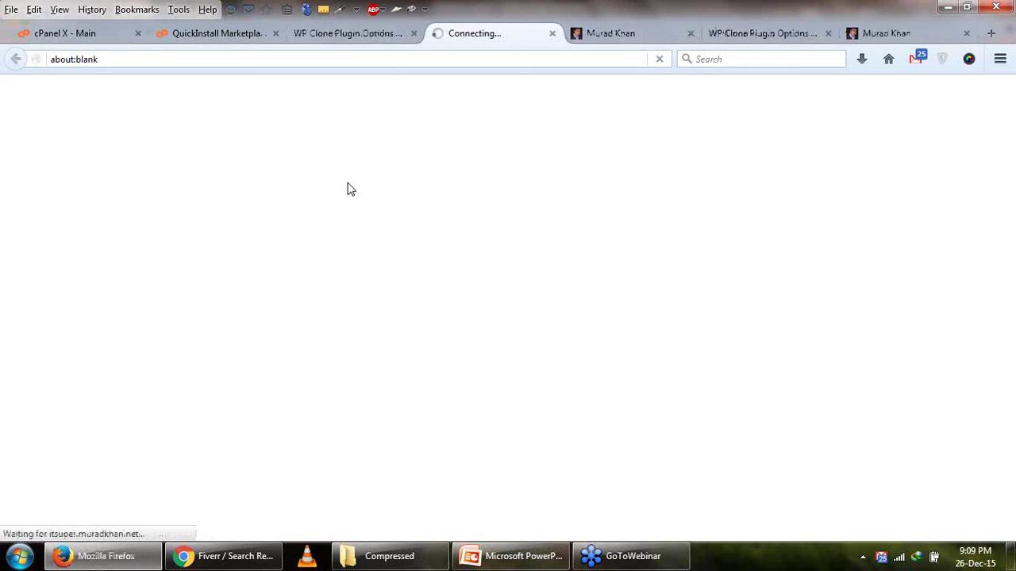
pyautogui.click(386, 34)
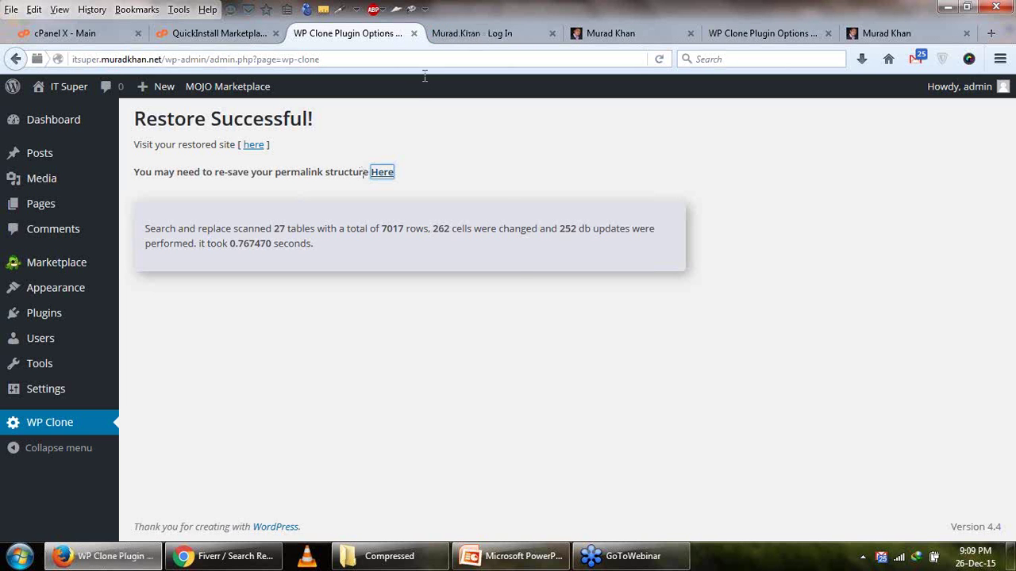
pyautogui.click(464, 35)
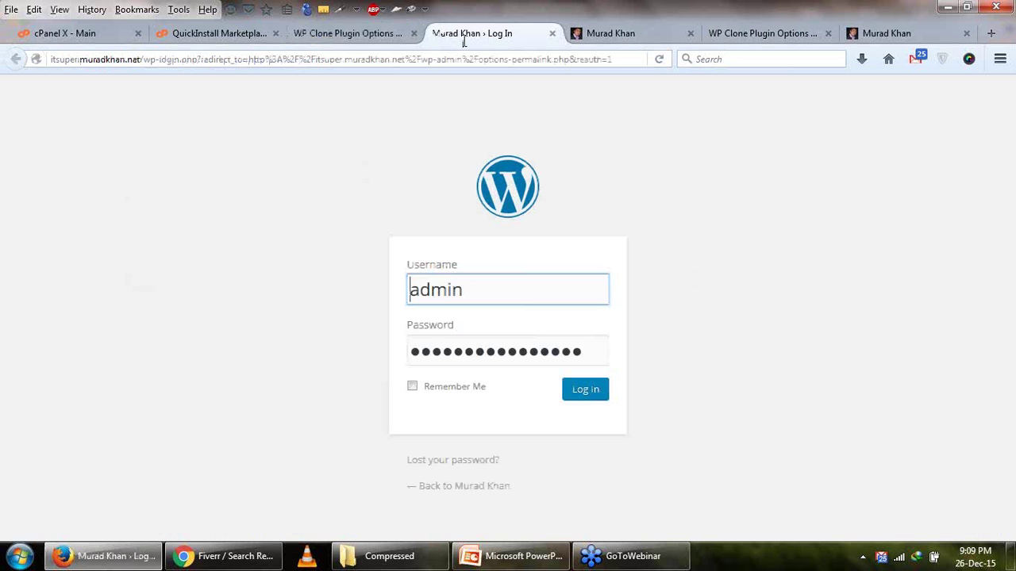
# Log in to the IT Super admin with the restored site's username and password.
pyautogui.doubleClick(452, 289)
pyautogui.write('murad')
pyautogui.press('Tab')
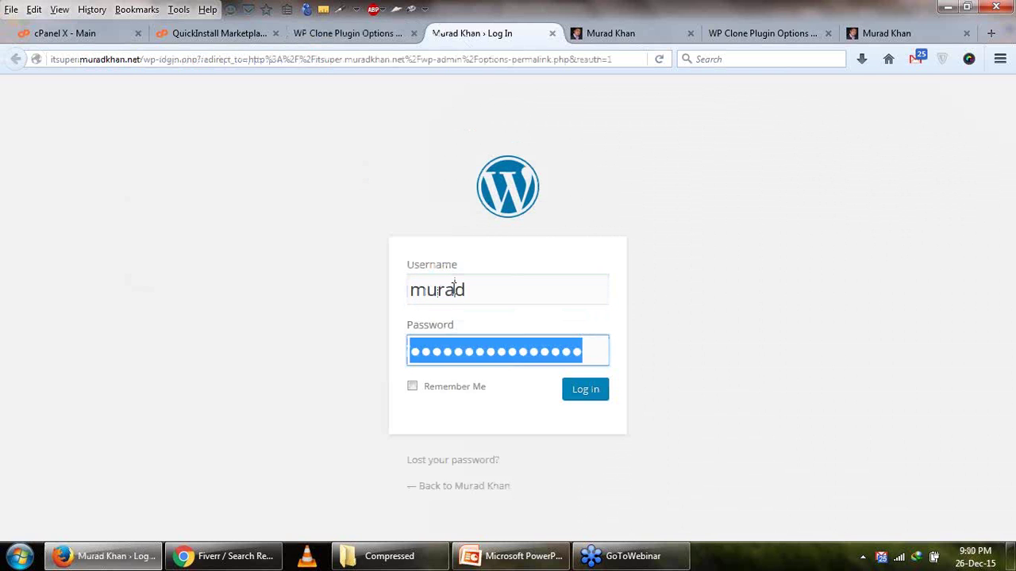
pyautogui.write('abcdefg')
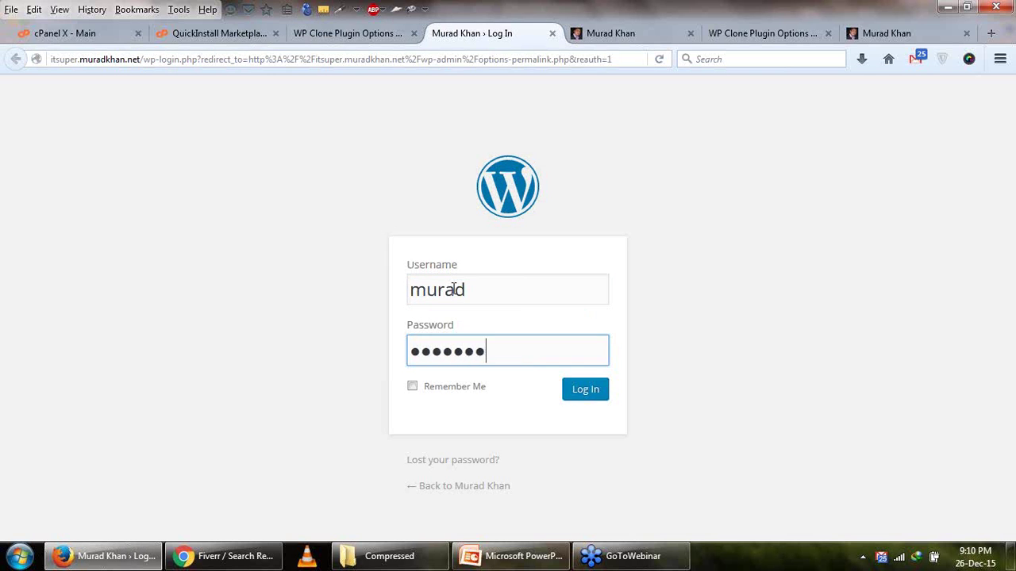
pyautogui.press('Return')
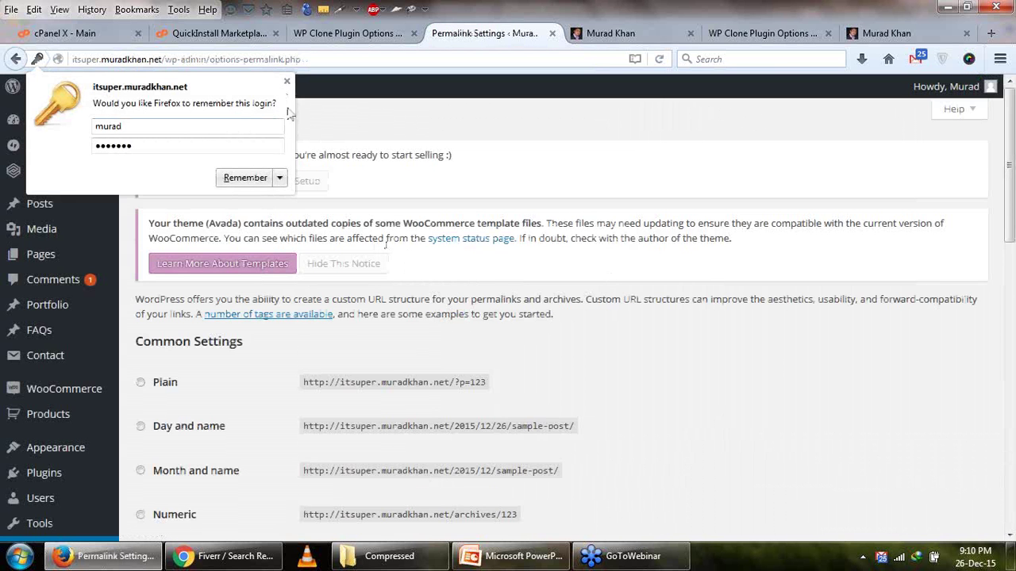
# Dismiss the remember-login prompt and re-save the Post name permalink structure.
pyautogui.click(287, 81)
pyautogui.scroll(-4, 363, 257)
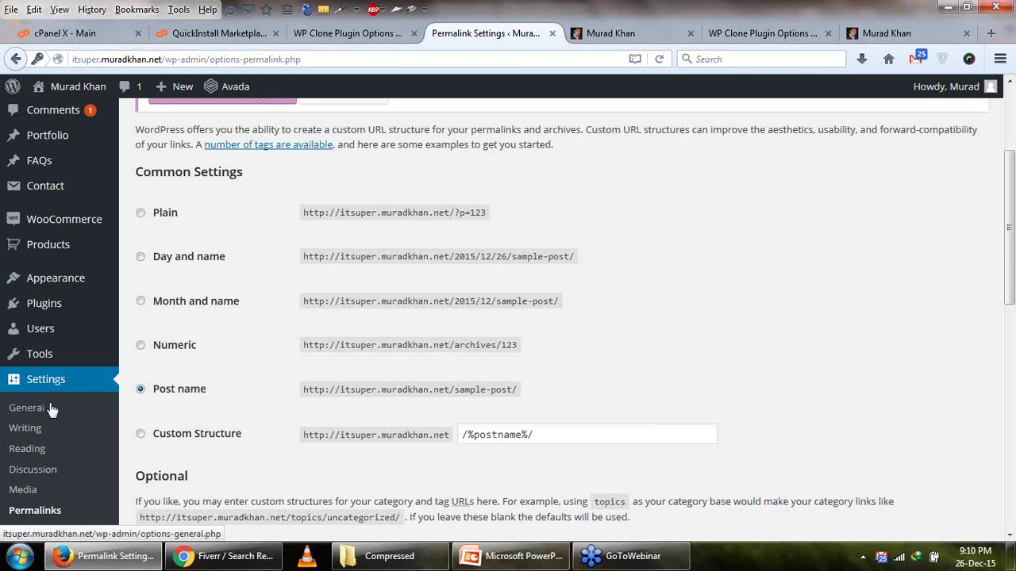
pyautogui.scroll(-10, 294, 449)
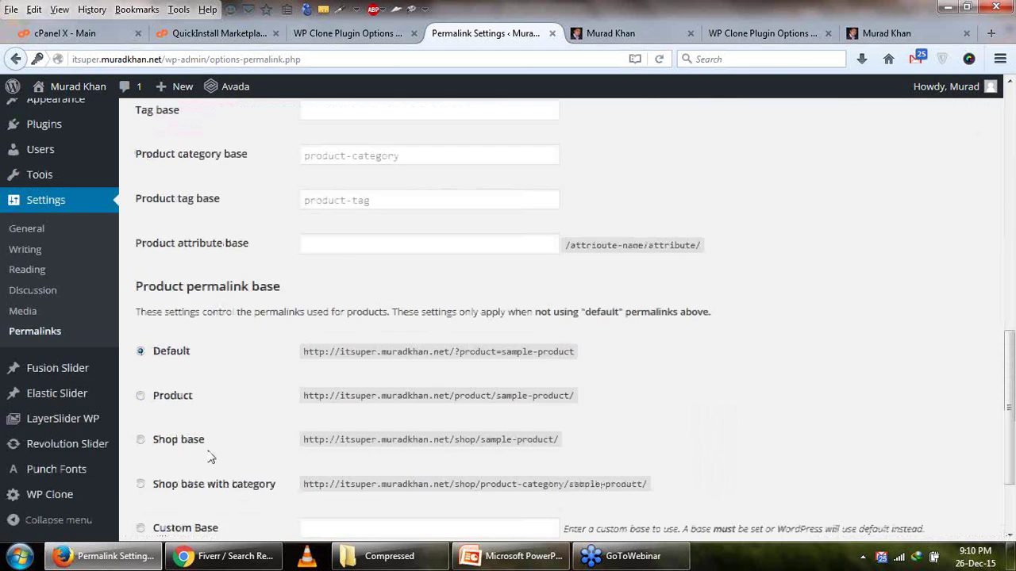
pyautogui.click(191, 465)
pyautogui.click(607, 33)
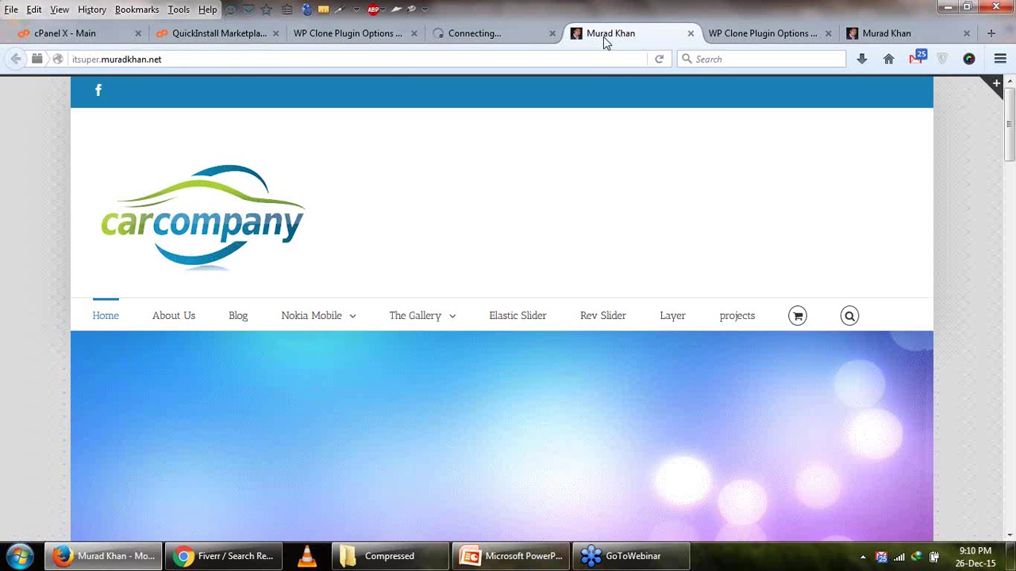
pyautogui.click(481, 35)
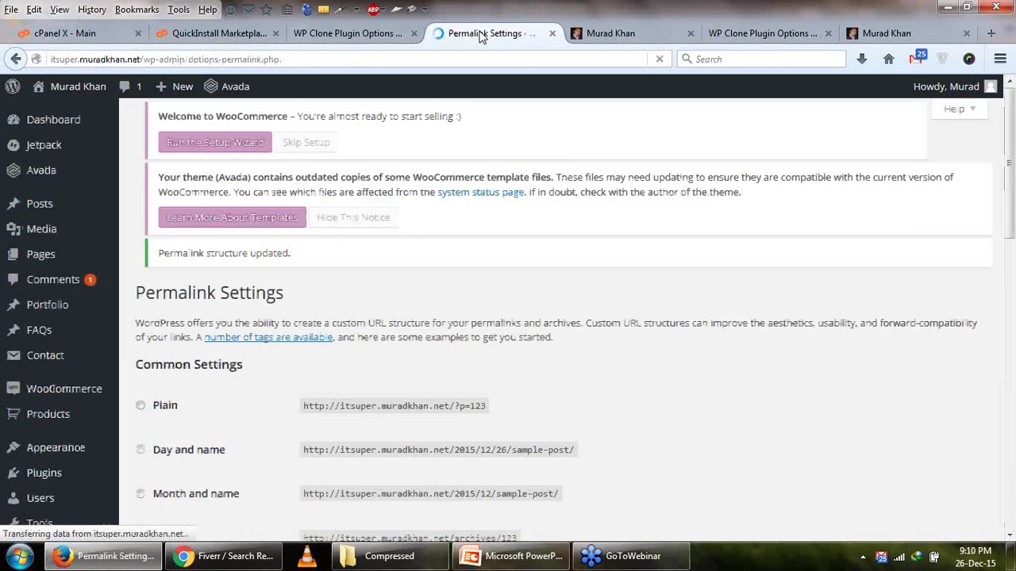
pyautogui.scroll(-5, 478, 199)
# Reload the car company site to verify it, then bring up PowerPoint at slide 19.
pyautogui.click(587, 35)
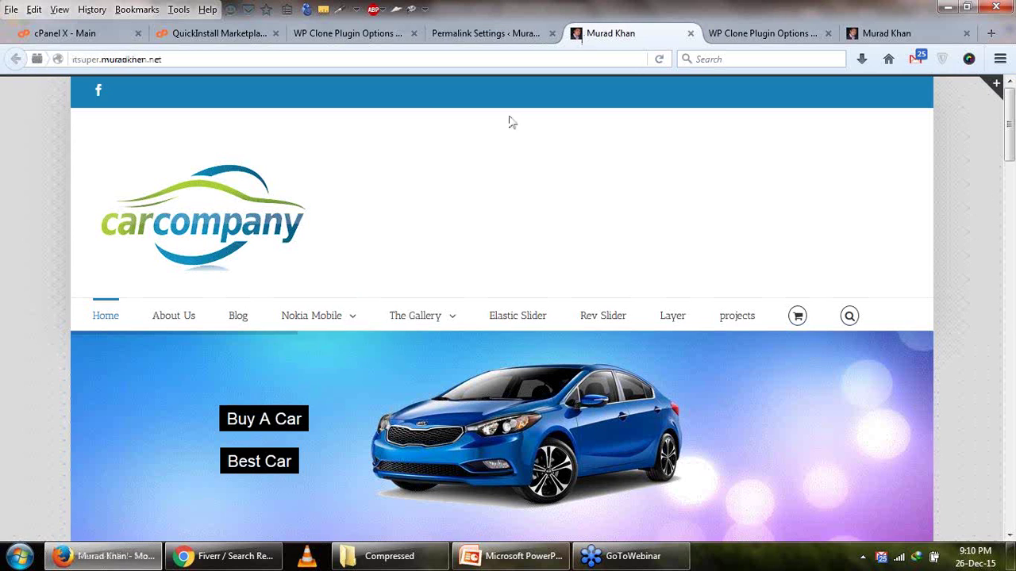
pyautogui.click(501, 40)
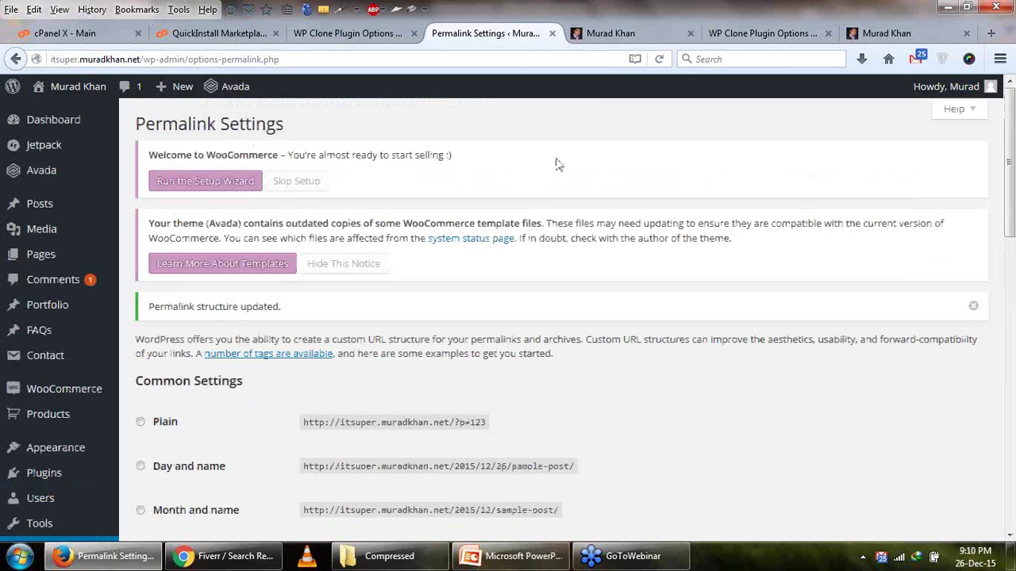
pyautogui.click(607, 33)
pyautogui.click(660, 59)
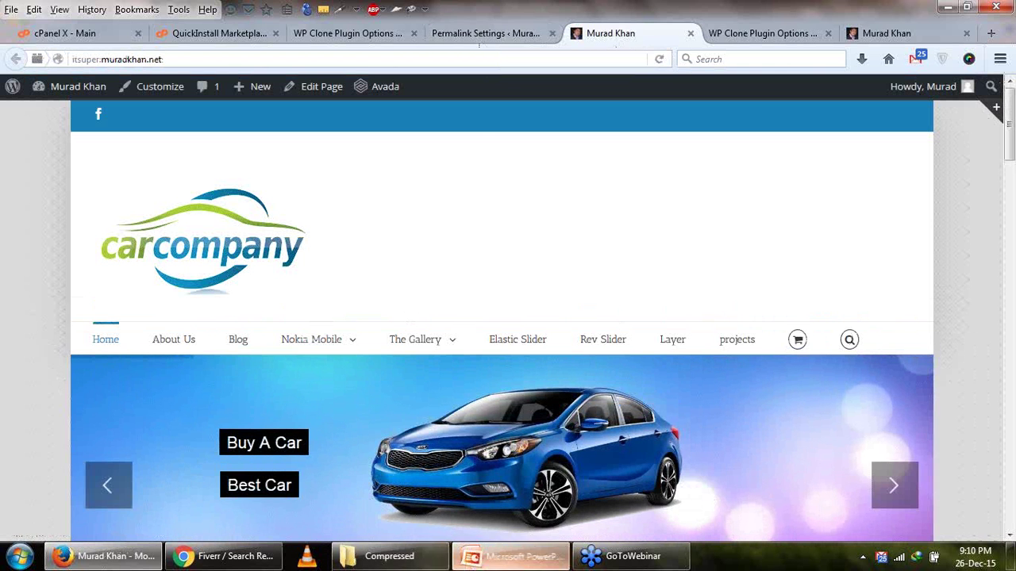
pyautogui.click(510, 556)
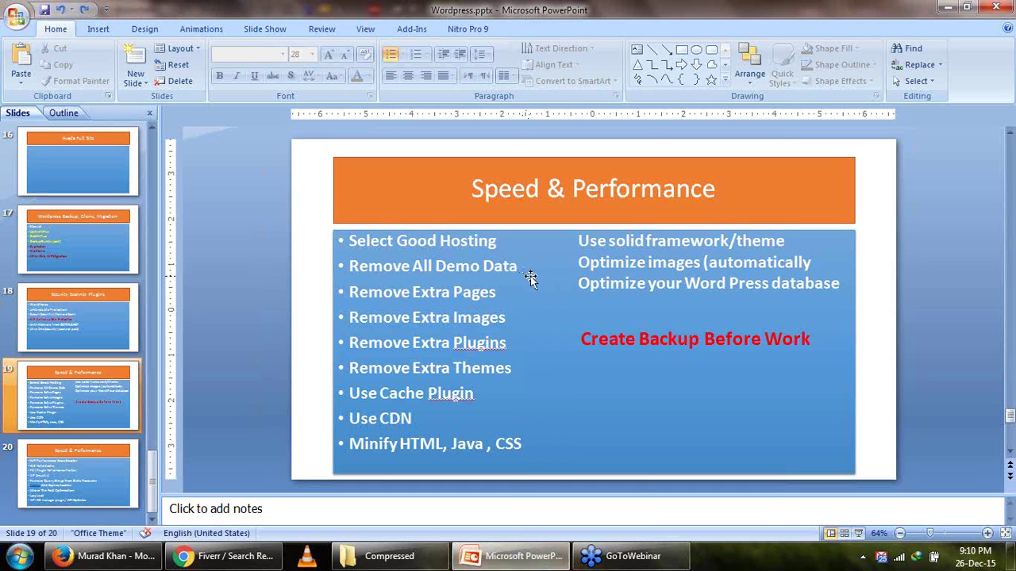
pyautogui.click(650, 341)
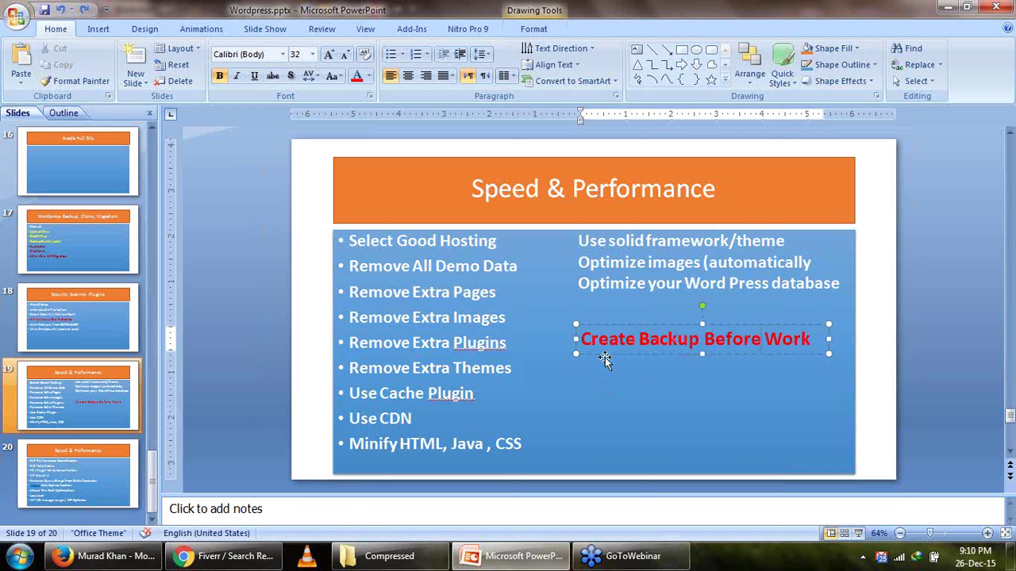
# Browse Fiverr's 'wordpress speed' results, scrolling through speed-up gigs priced $5 to $25.
pyautogui.click(243, 558)
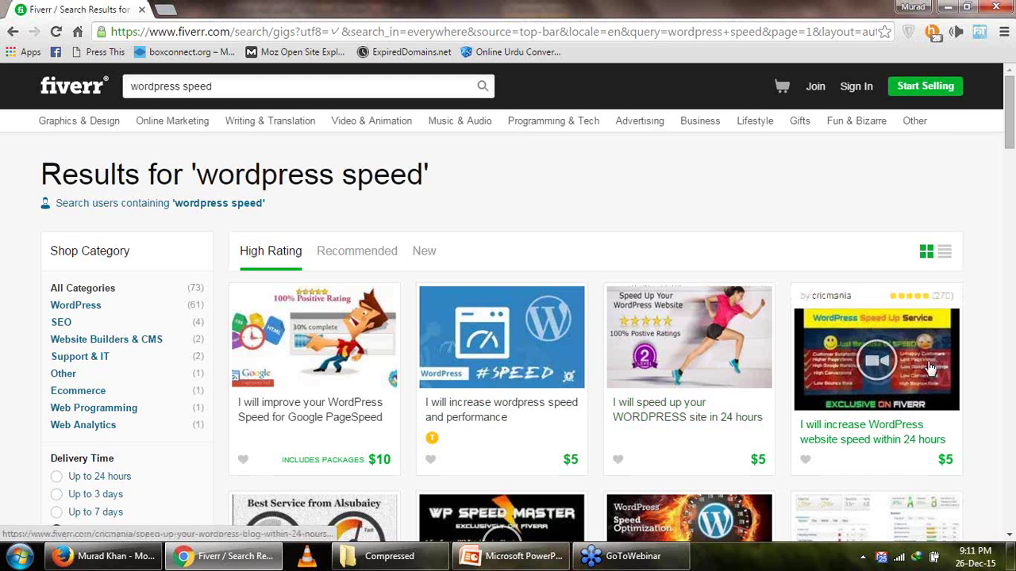
pyautogui.scroll(-2, 930, 369)
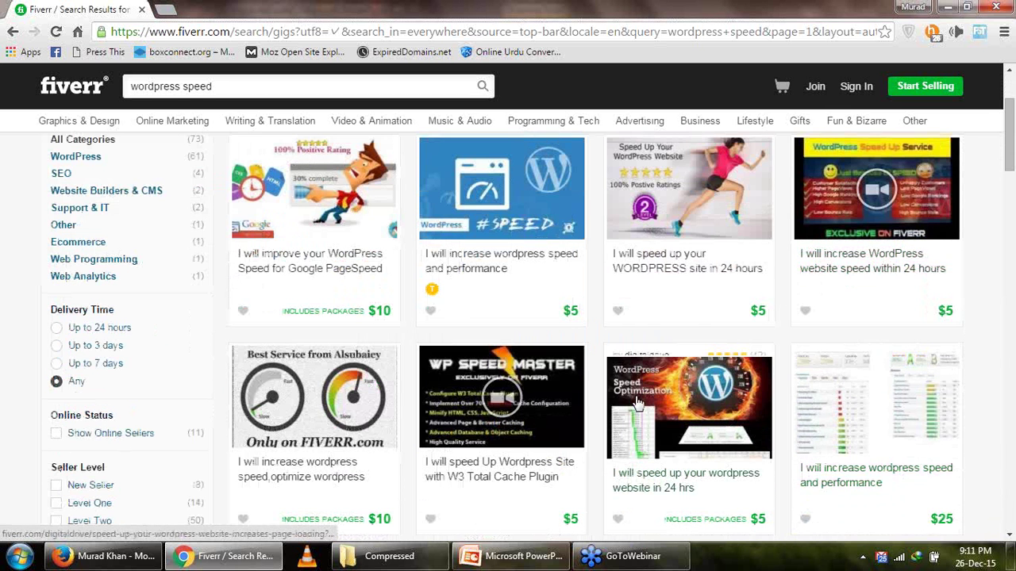
pyautogui.scroll(2, 492, 397)
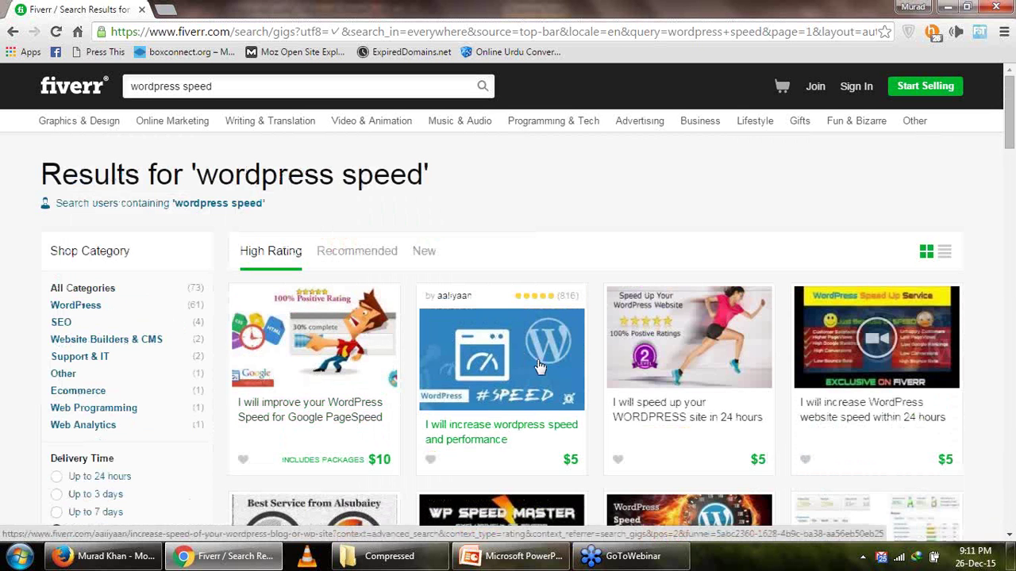
pyautogui.scroll(-2, 543, 368)
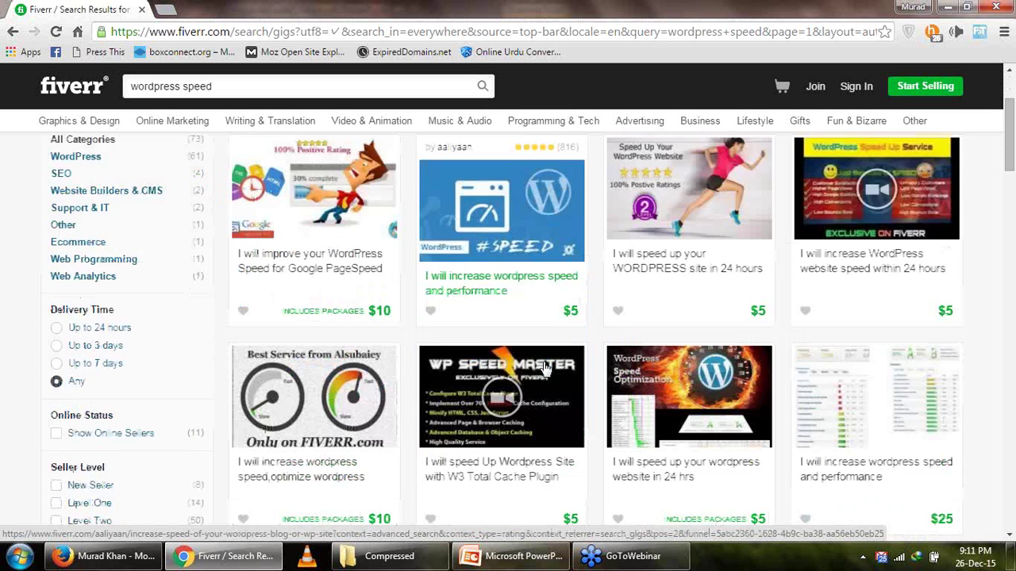
pyautogui.scroll(-1, 544, 367)
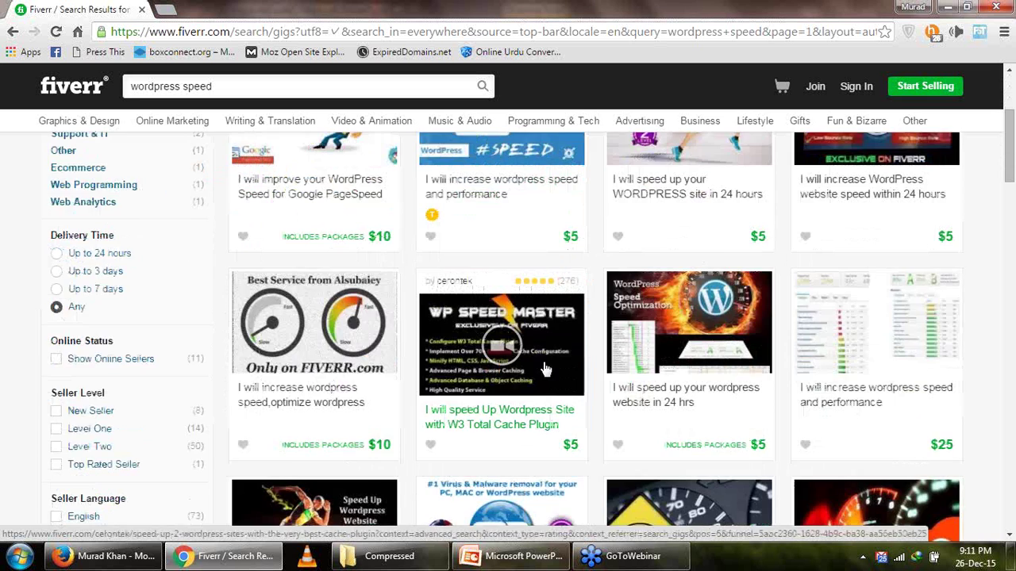
pyautogui.scroll(3, 544, 368)
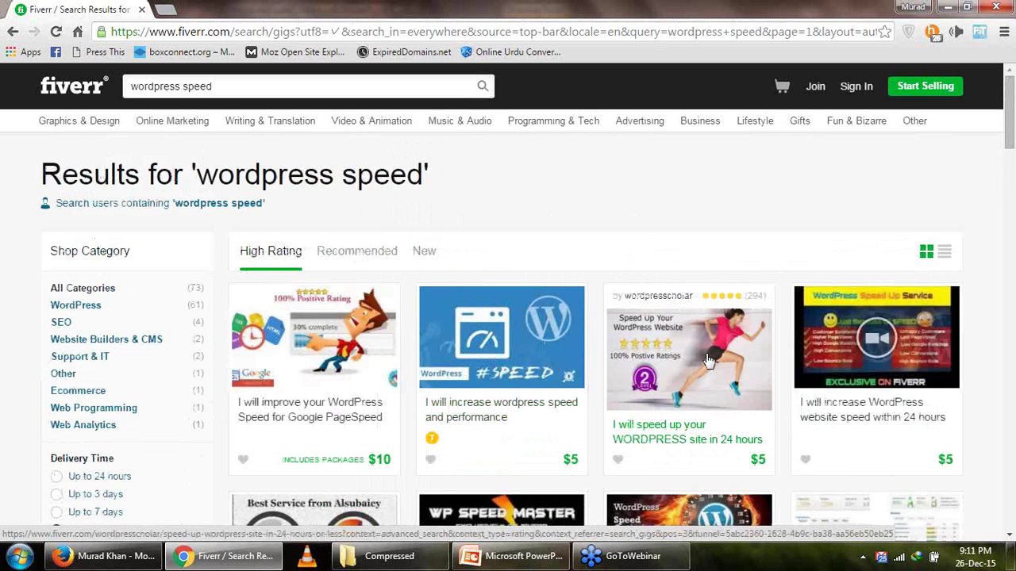
pyautogui.scroll(-1, 709, 361)
pyautogui.scroll(-2, 405, 387)
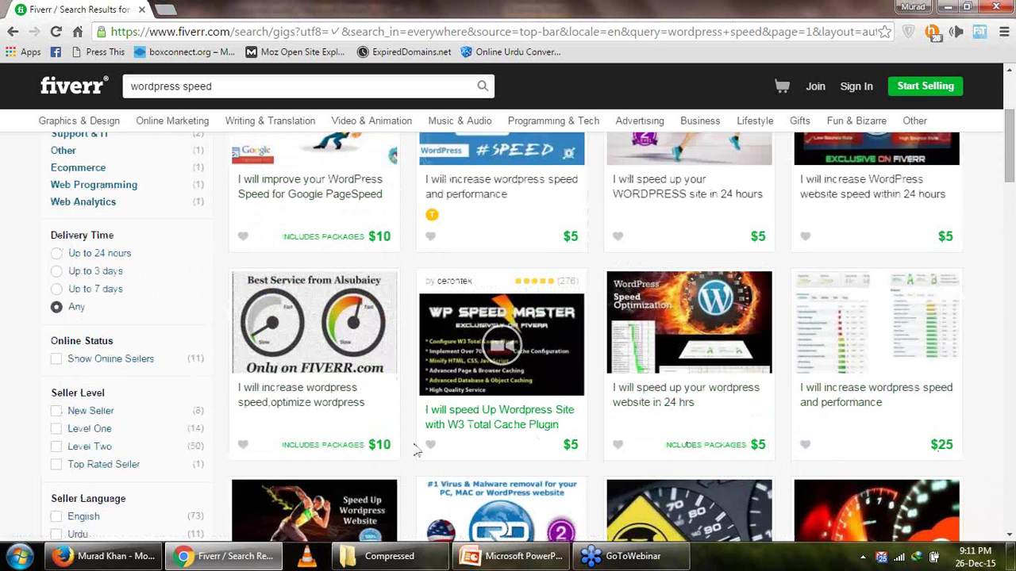
pyautogui.scroll(2, 453, 389)
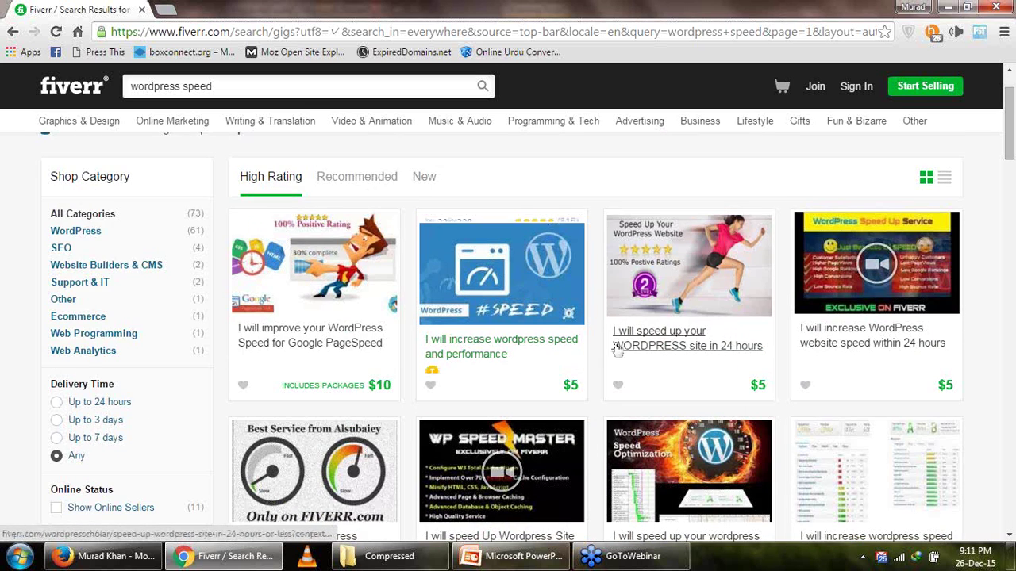
pyautogui.scroll(-1, 618, 351)
pyautogui.scroll(-2, 577, 392)
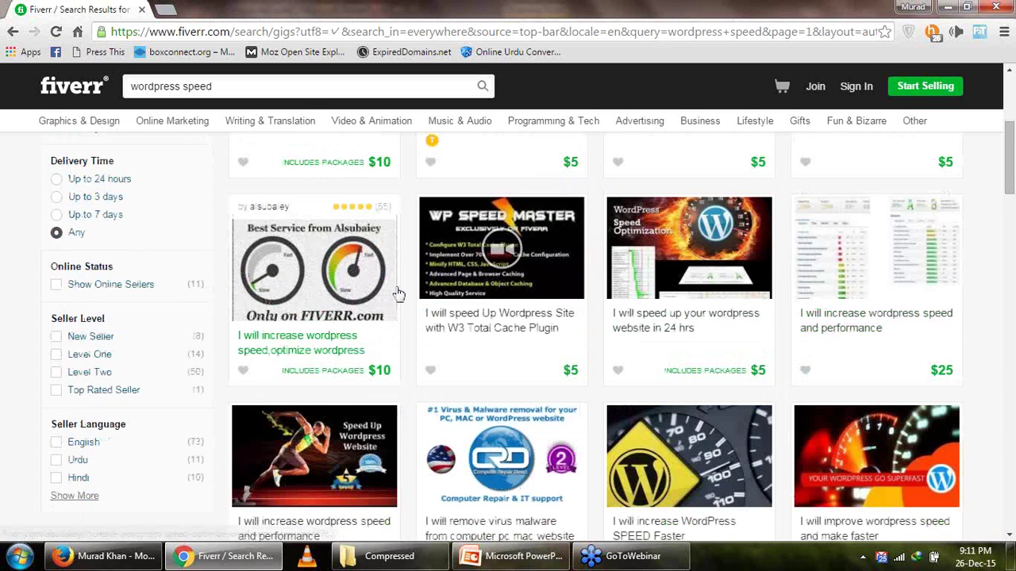
pyautogui.scroll(3, 388, 286)
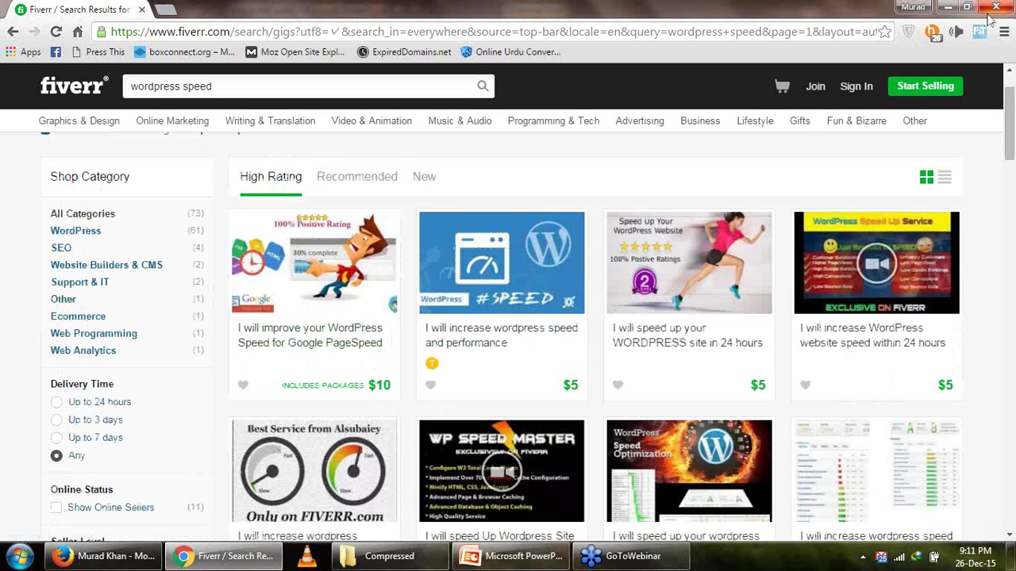
# Close Chrome, check Firefox's WP Clone tab, and return to slide 18, Security Scanner Plugins.
pyautogui.click(991, 16)
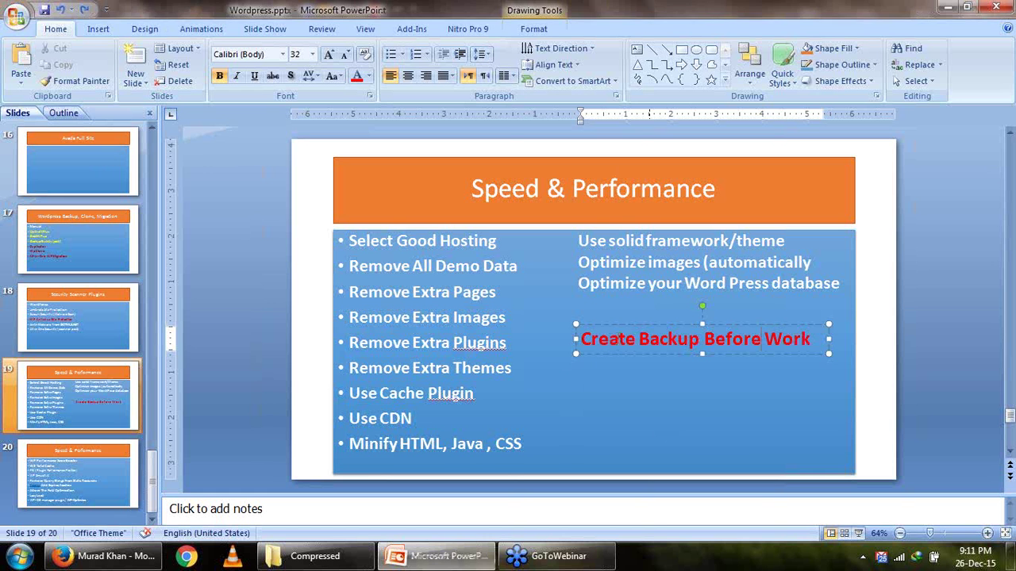
pyautogui.click(103, 556)
pyautogui.click(348, 33)
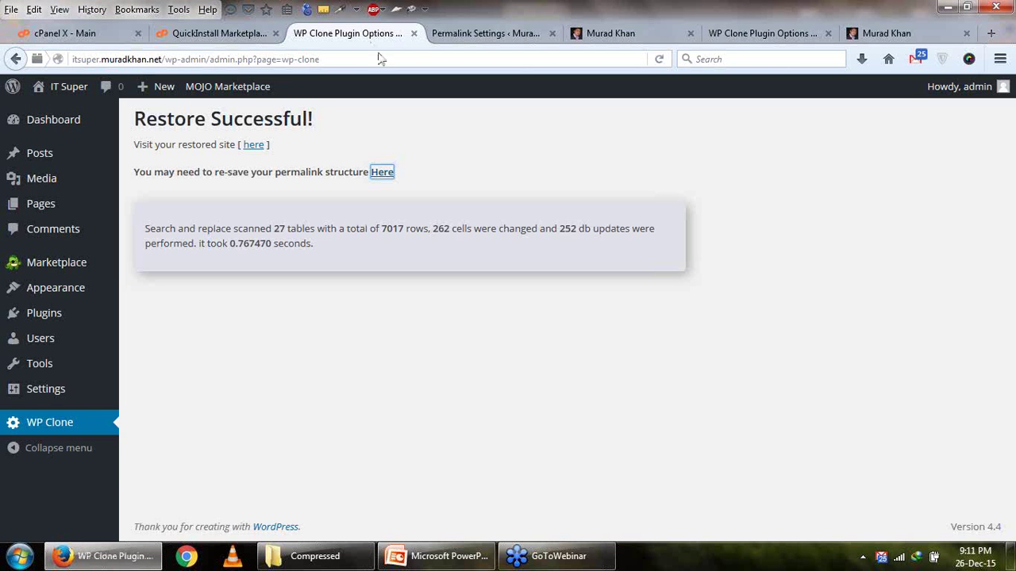
pyautogui.moveTo(7, 401)
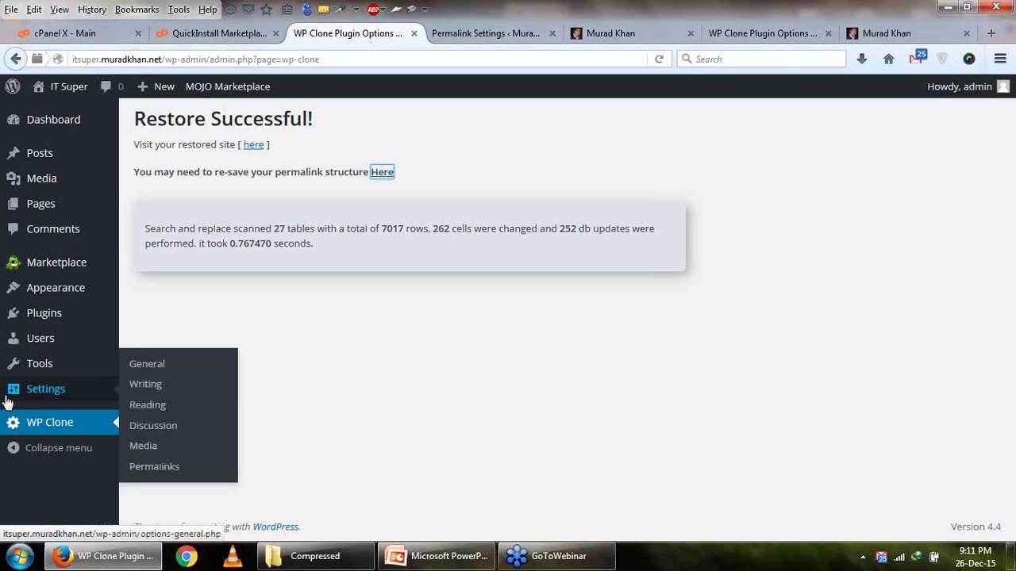
pyautogui.click(437, 555)
pyautogui.scroll(1, 586, 311)
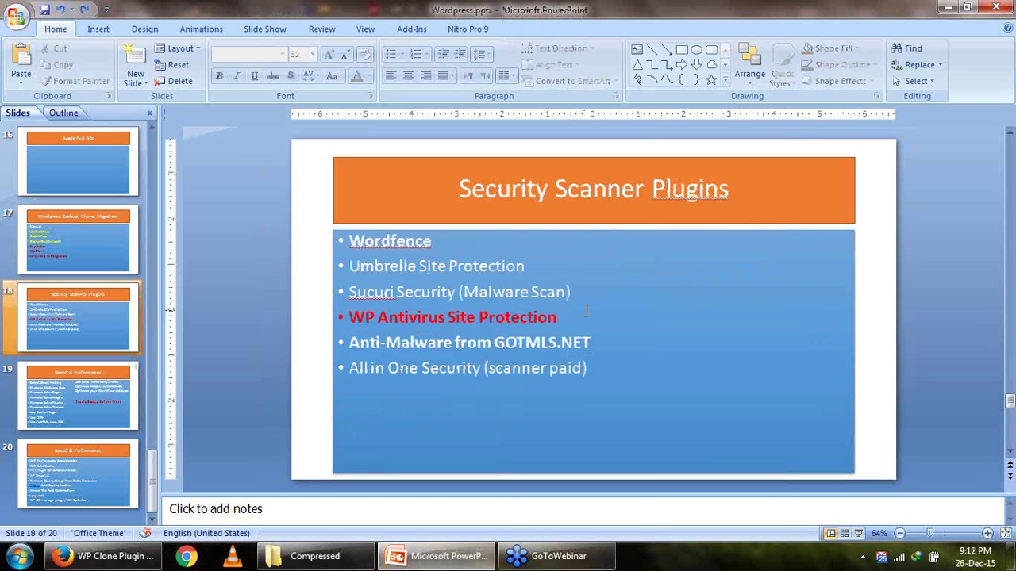
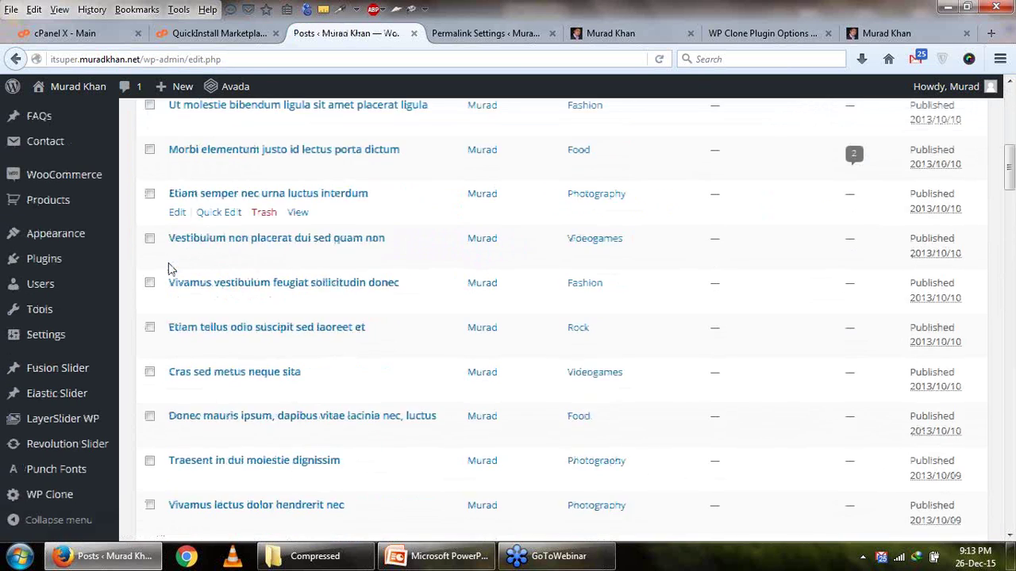
# Scroll back to the top of All Posts, where 'Top 5 iPad Tablets | IT world' is newest.
pyautogui.scroll(10, 169, 270)
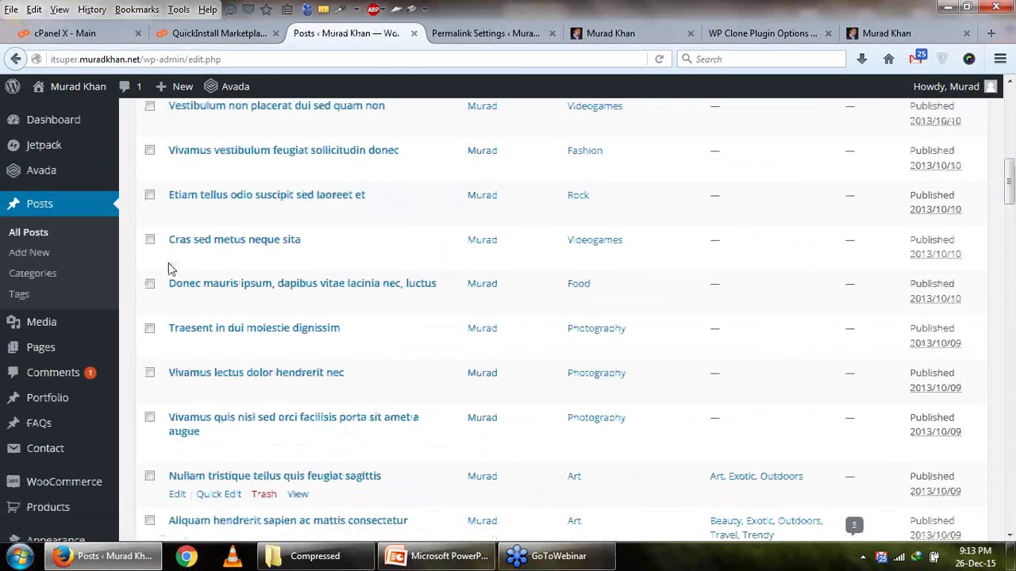
pyautogui.scroll(2, 26, 272)
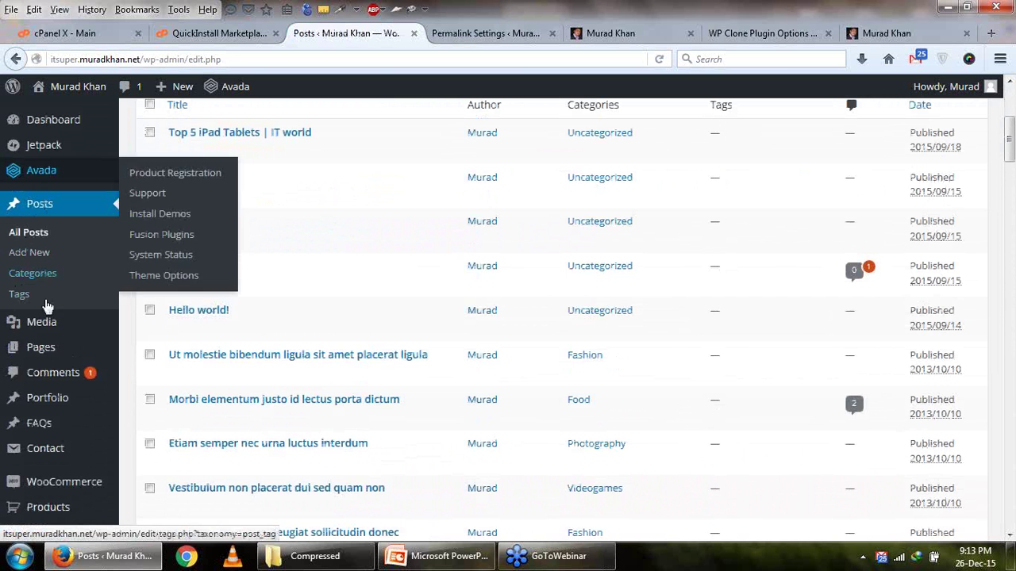
# Open Pages > All Pages and scroll through the site's pages.
pyautogui.moveTo(47, 323)
pyautogui.moveTo(63, 361)
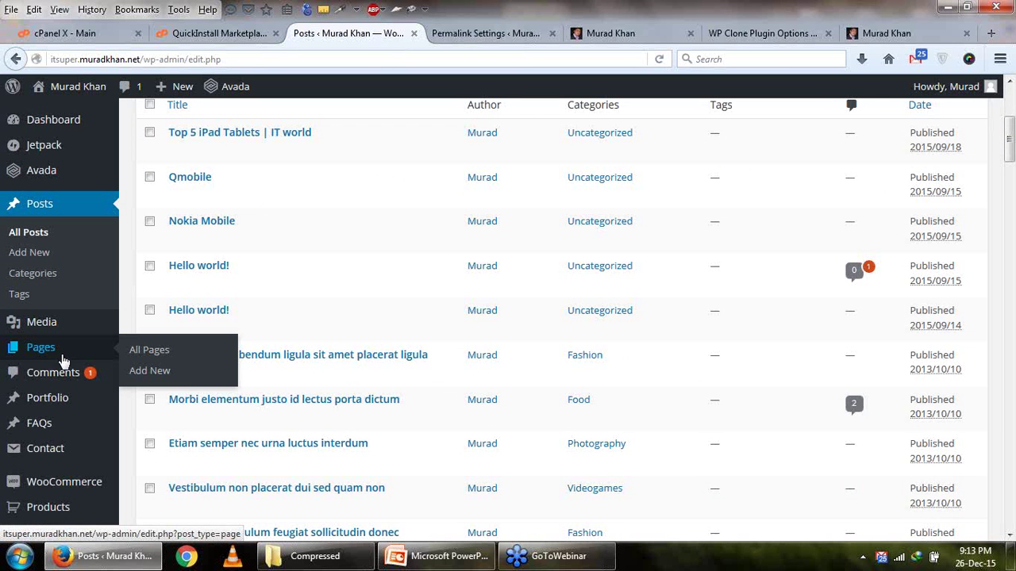
pyautogui.click(131, 354)
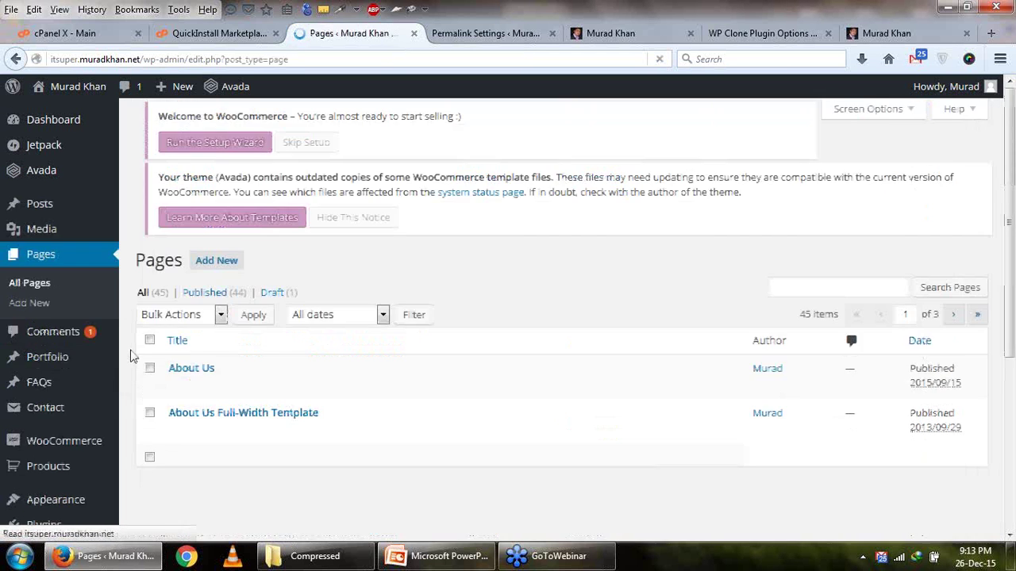
pyautogui.scroll(-3, 143, 351)
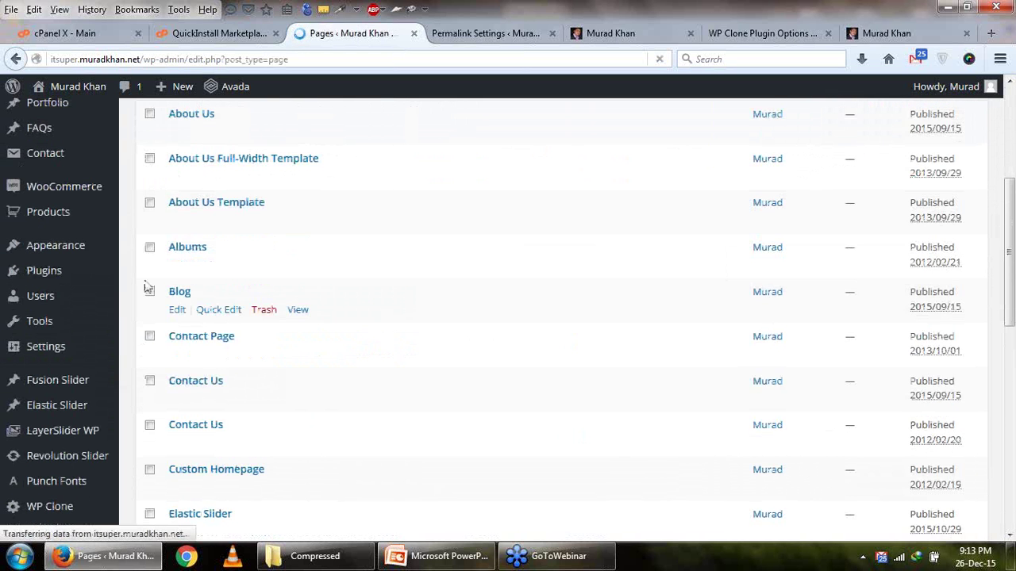
pyautogui.scroll(-7, 146, 286)
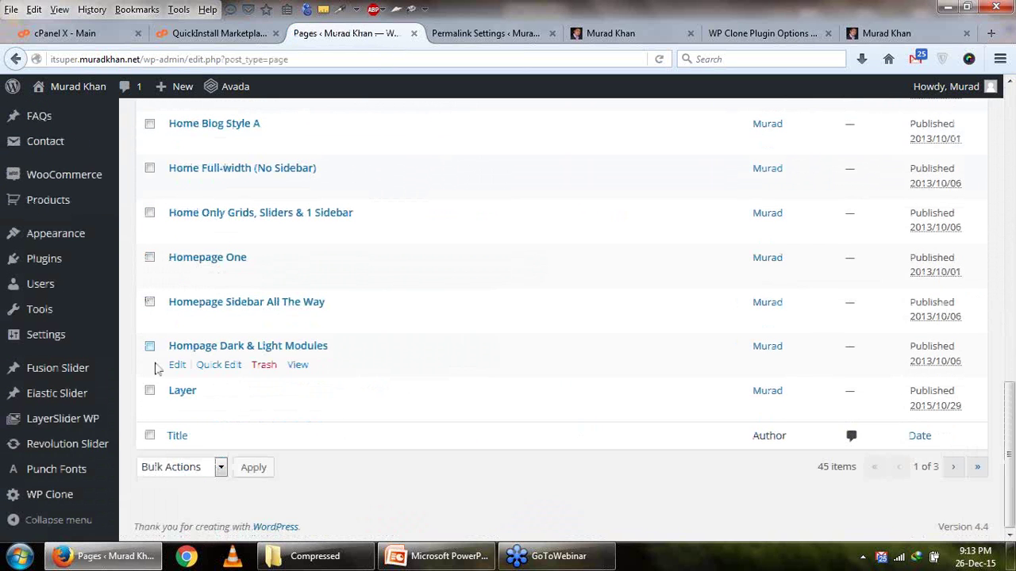
pyautogui.scroll(9, 156, 386)
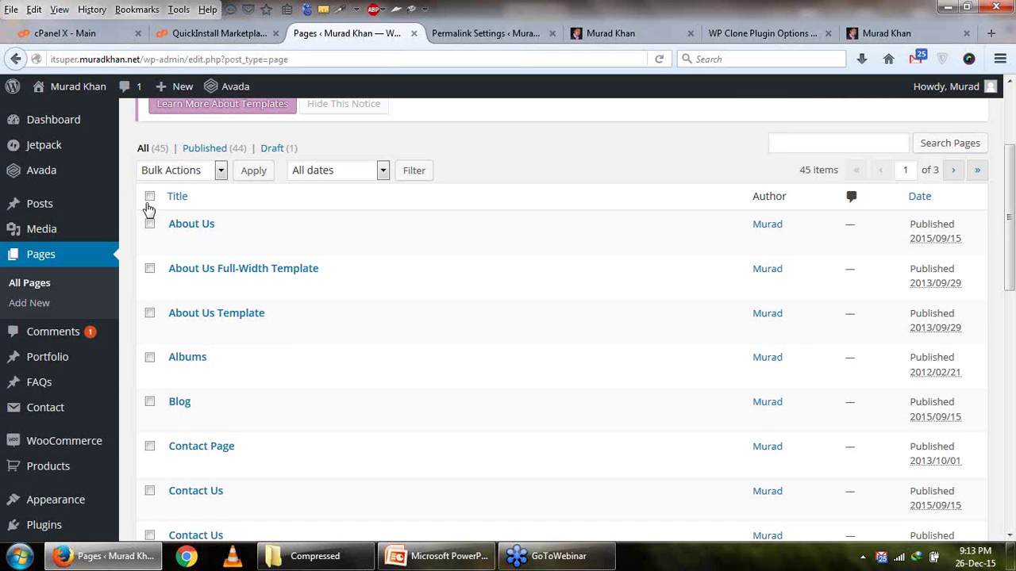
# Select all pages, then untick both Contact Us pages and Custom Homepage.
pyautogui.click(149, 197)
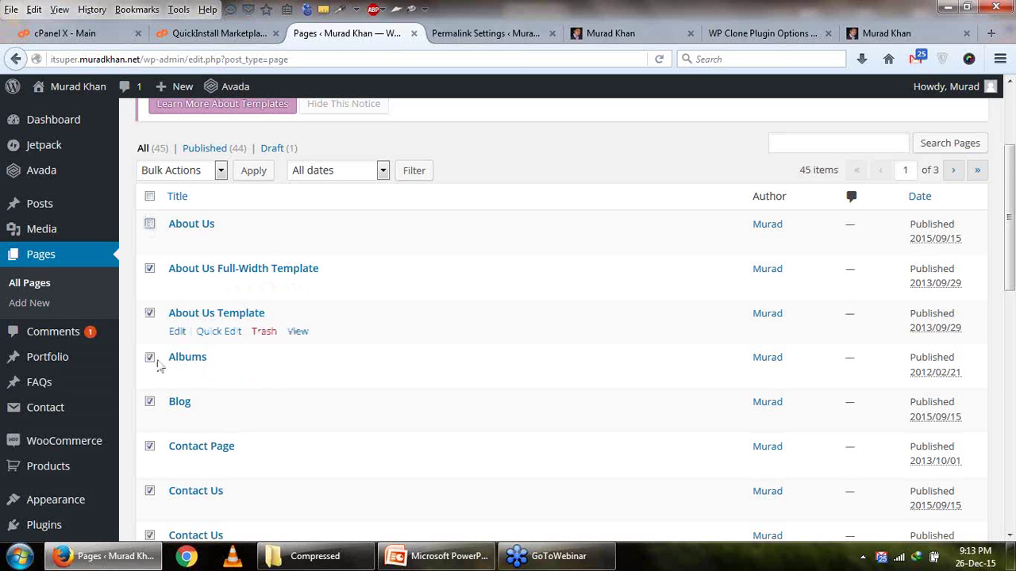
pyautogui.scroll(-1, 153, 400)
pyautogui.scroll(-1, 152, 401)
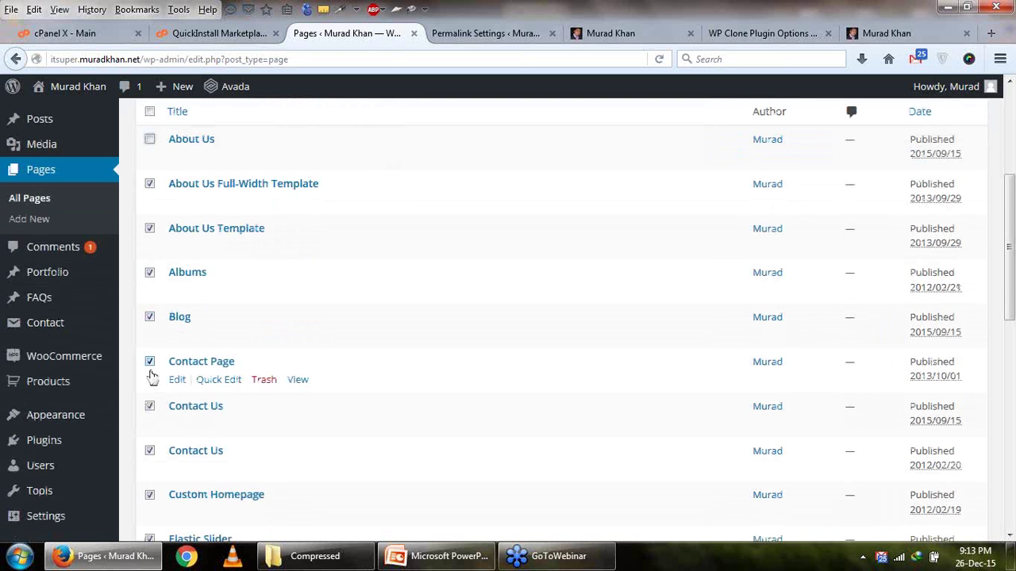
pyautogui.click(150, 408)
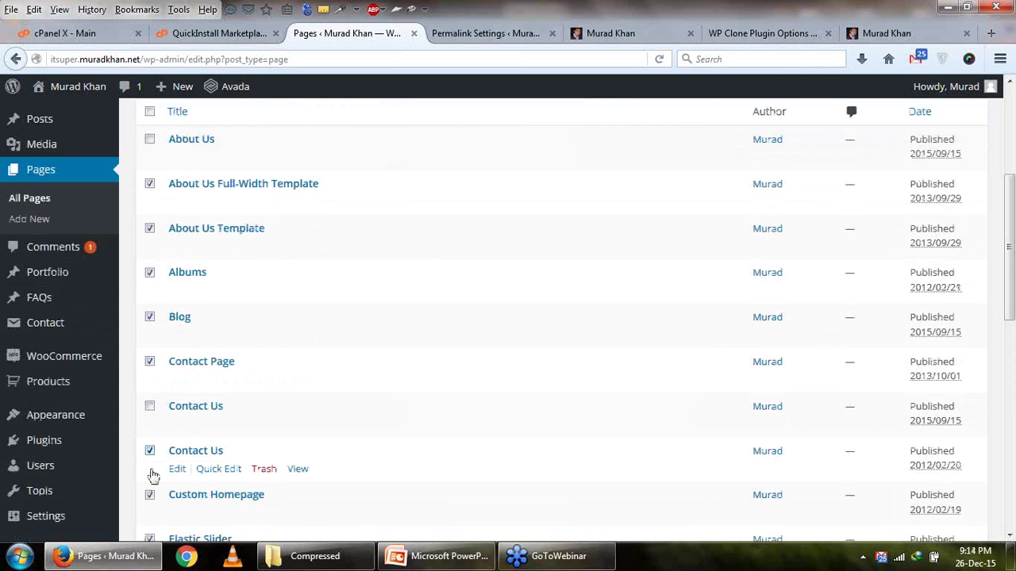
pyautogui.click(150, 451)
pyautogui.click(150, 494)
pyautogui.scroll(-3, 150, 381)
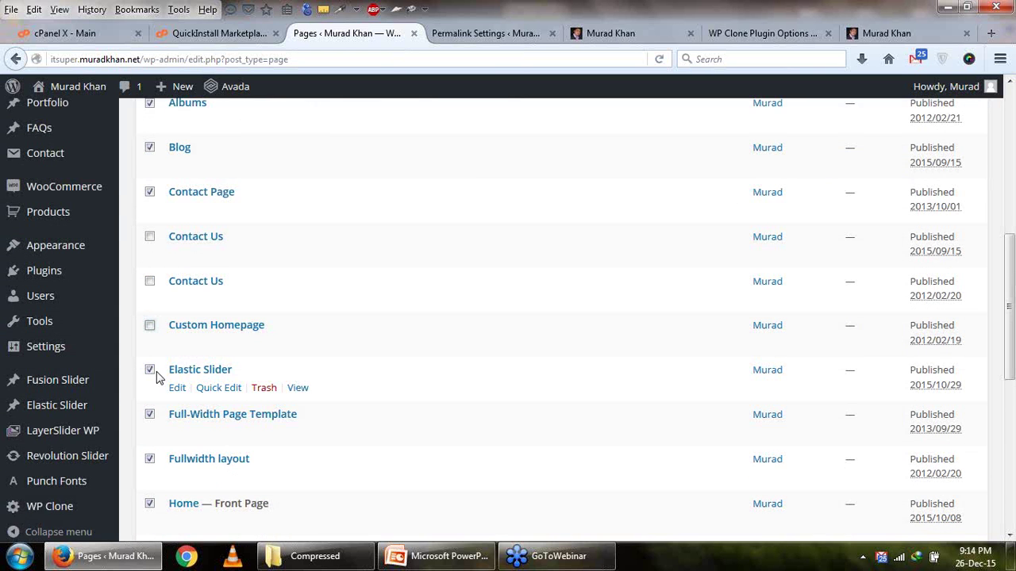
pyautogui.scroll(-2, 148, 333)
pyautogui.scroll(-2, 147, 302)
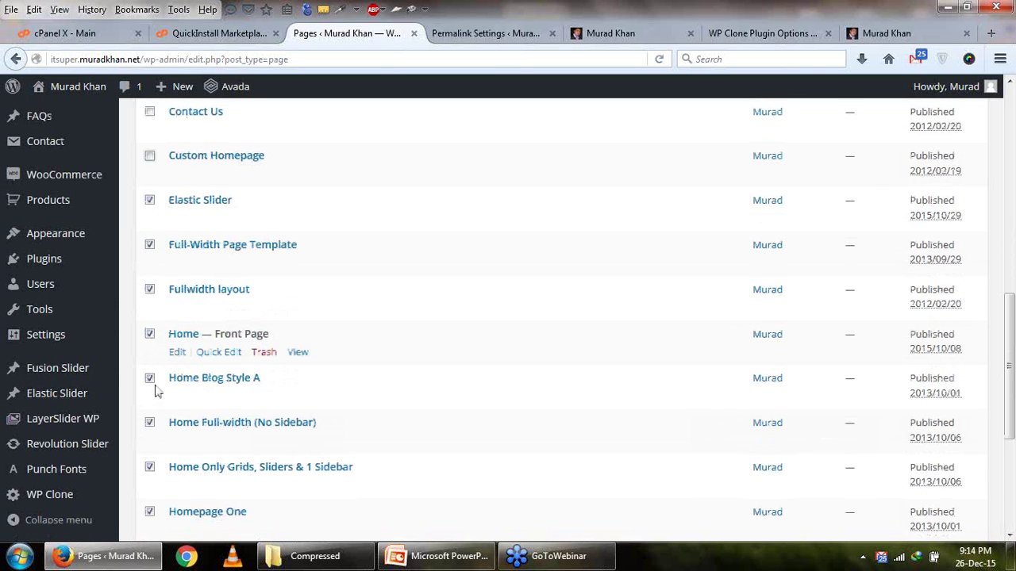
pyautogui.scroll(-6, 172, 376)
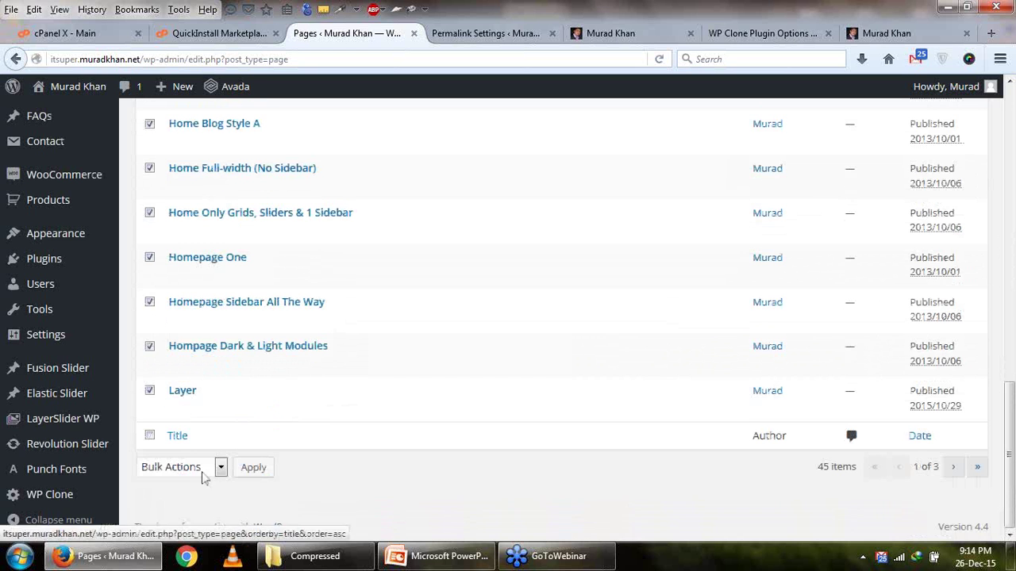
# Choose Move to Trash from Bulk Actions for the selected pages.
pyautogui.click(204, 469)
pyautogui.click(206, 515)
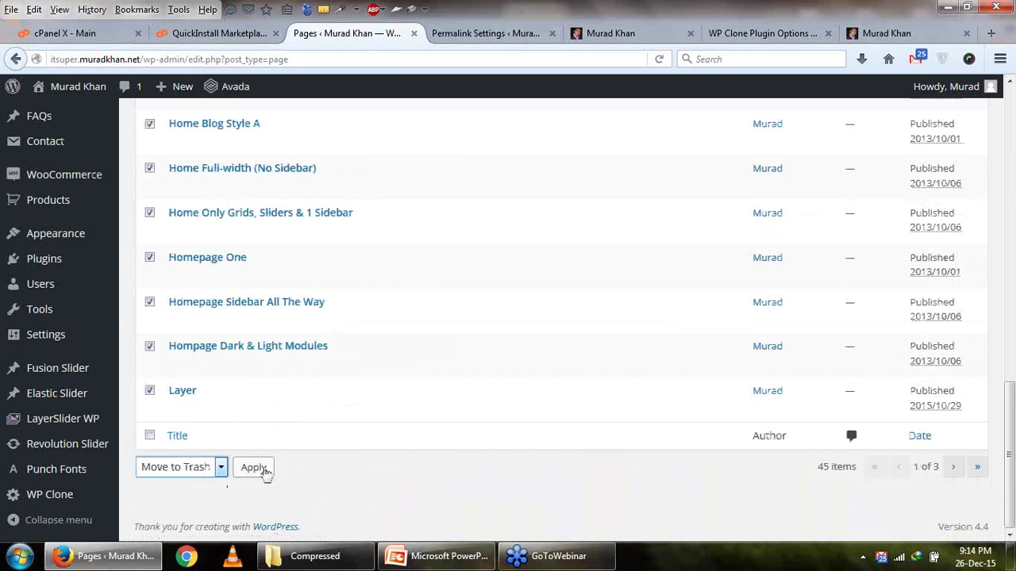
pyautogui.scroll(20, 311, 381)
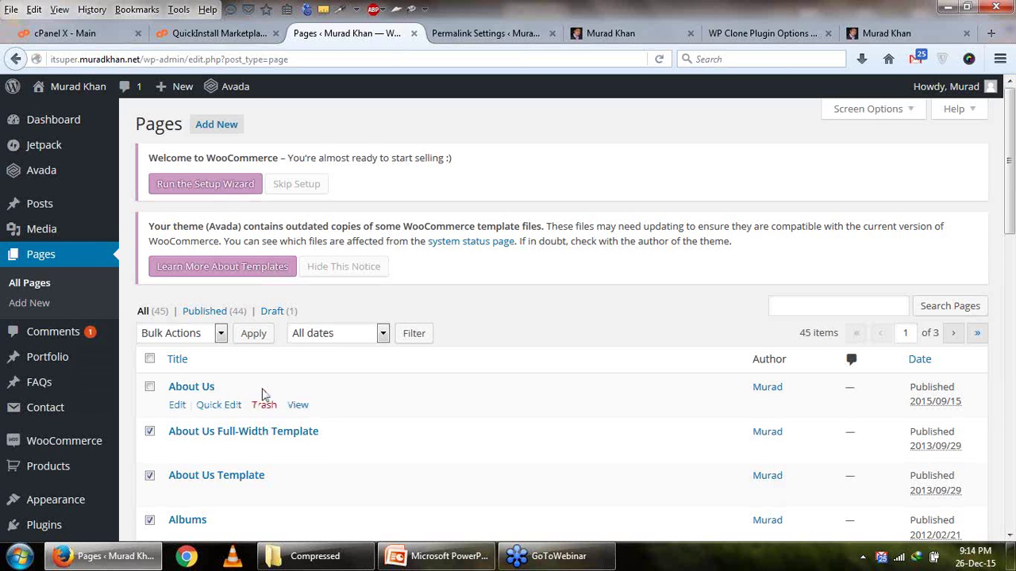
pyautogui.scroll(-10, 279, 375)
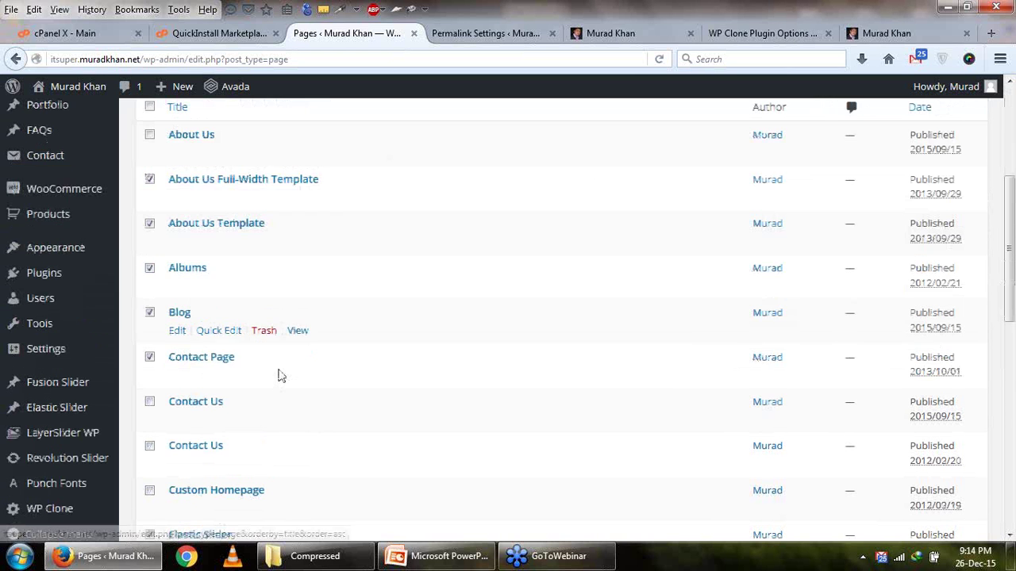
pyautogui.scroll(-6, 290, 337)
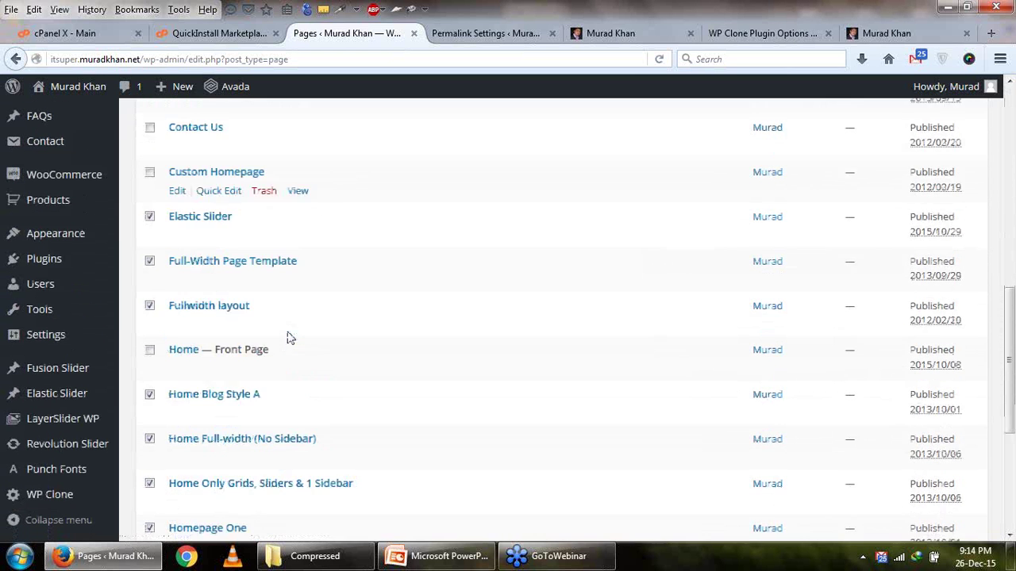
# Glance at the speed tips slides, then return to WordPress and go to Media Library.
pyautogui.click(433, 564)
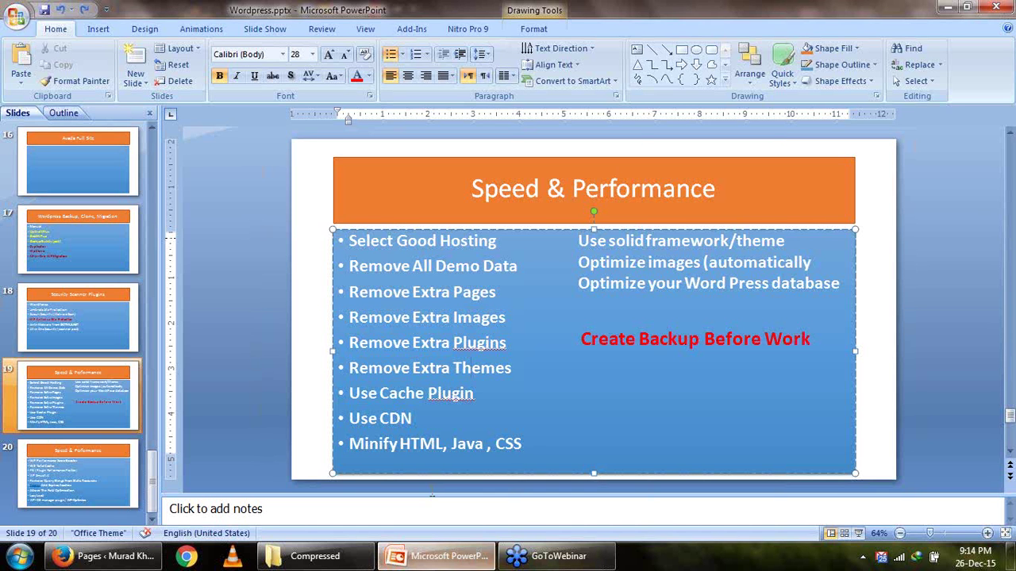
pyautogui.click(434, 558)
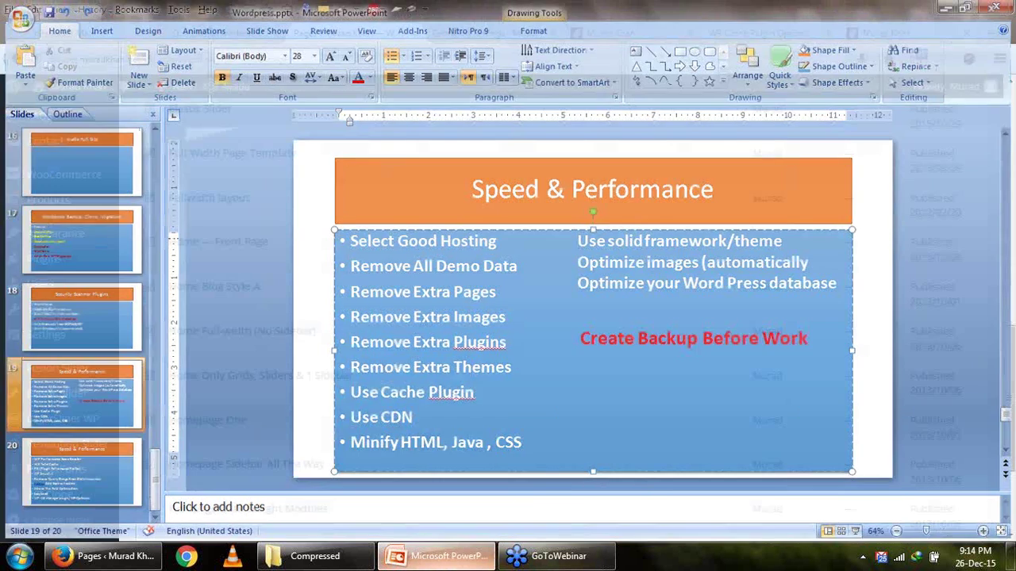
pyautogui.scroll(5, 211, 265)
pyautogui.scroll(1, 212, 267)
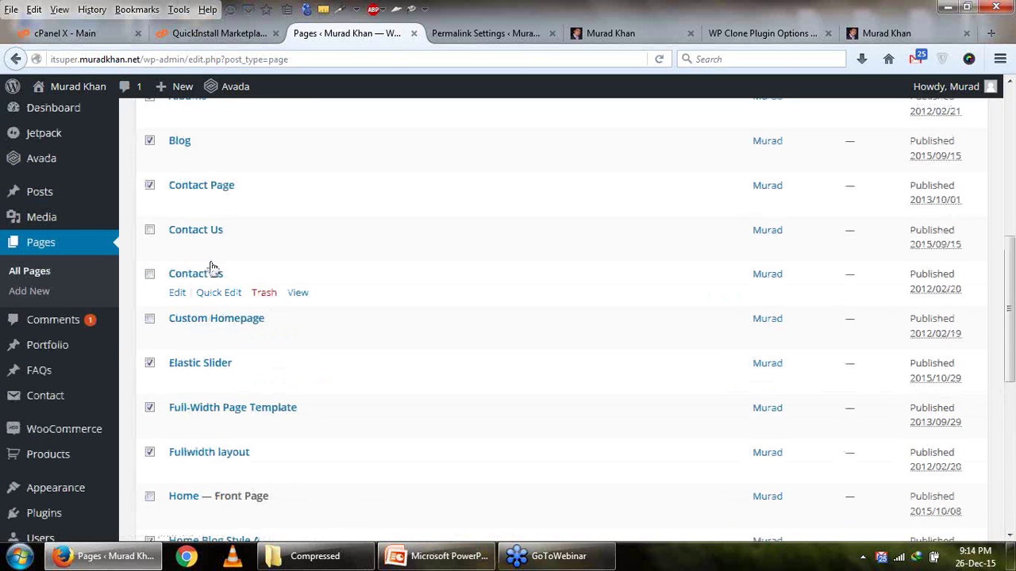
pyautogui.moveTo(54, 219)
pyautogui.click(139, 225)
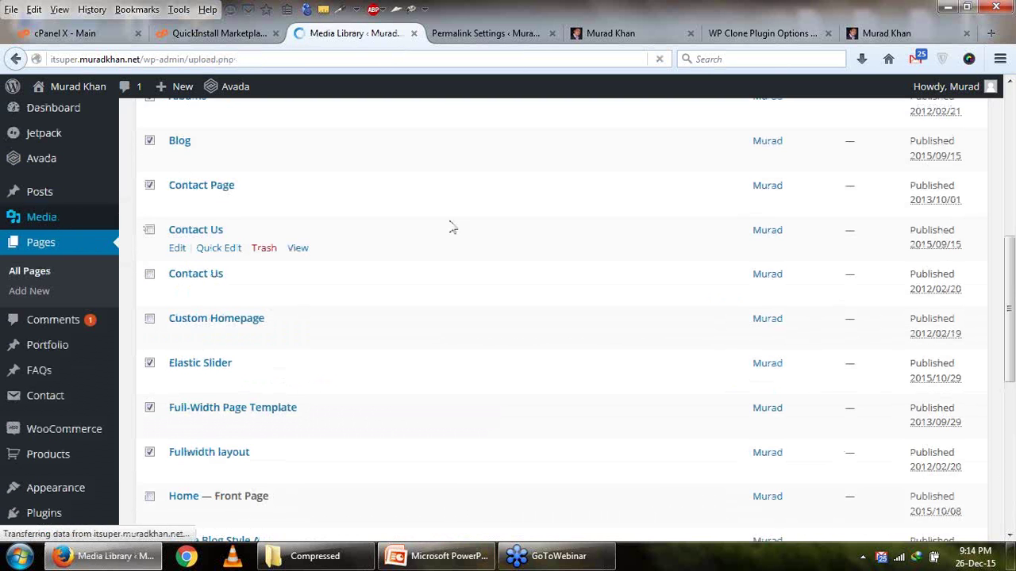
# Browse the nine uploaded images, including blue cars and logos, then go to Comments.
pyautogui.scroll(-2, 524, 333)
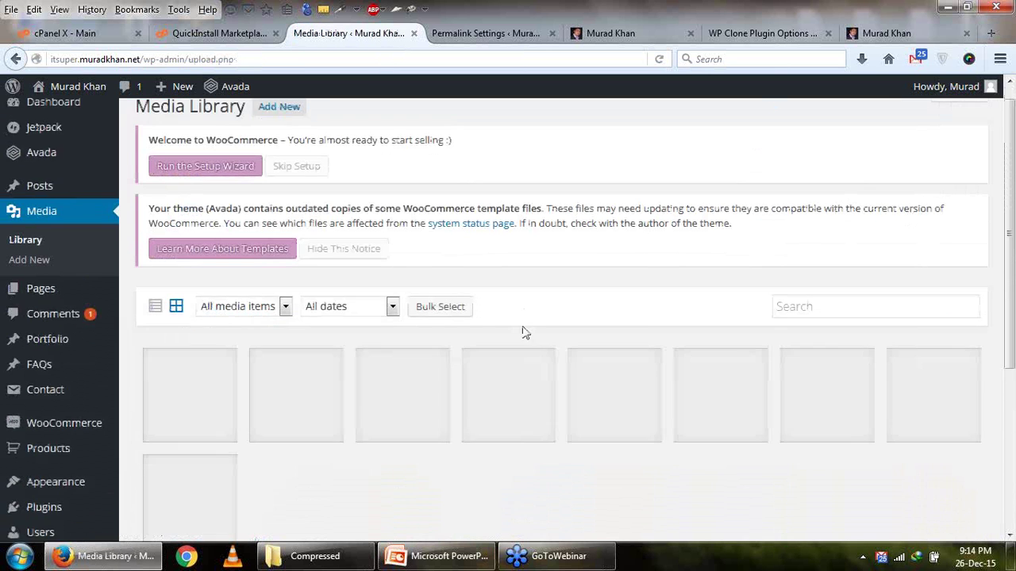
pyautogui.scroll(-4, 524, 334)
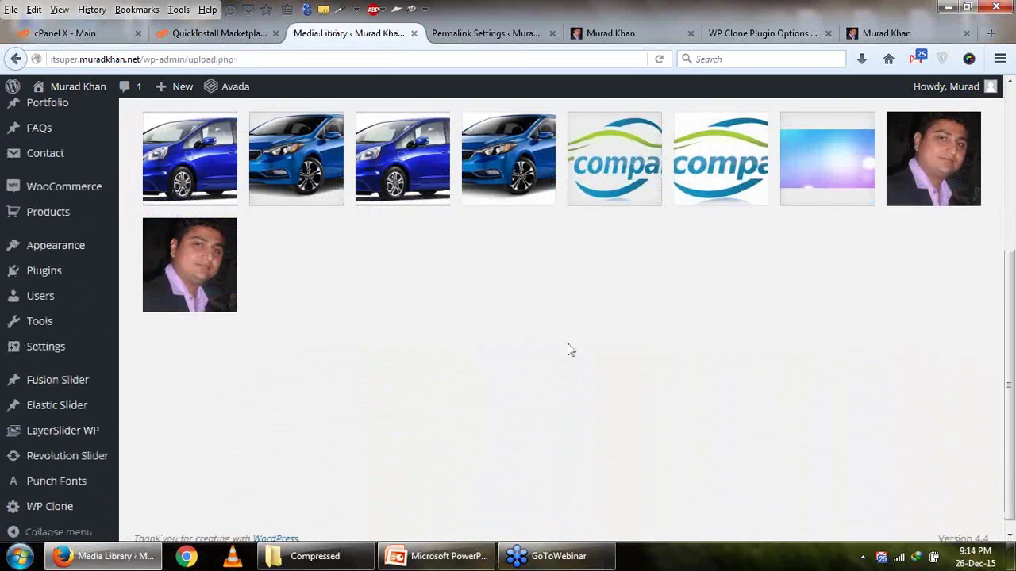
pyautogui.scroll(6, 568, 349)
pyautogui.scroll(-1, 365, 379)
pyautogui.scroll(-2, 365, 379)
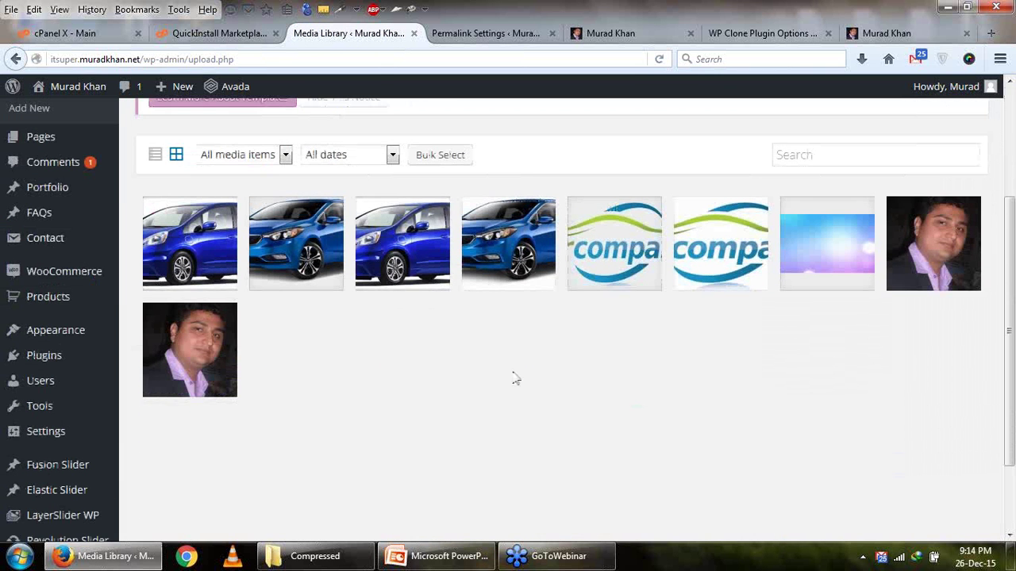
pyautogui.scroll(2, 516, 379)
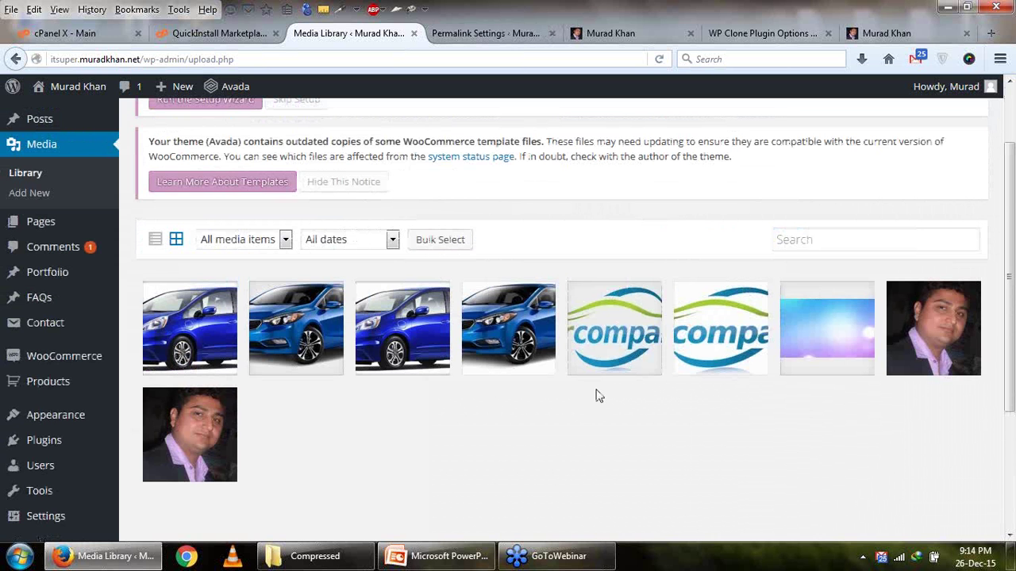
pyautogui.scroll(-2, 33, 301)
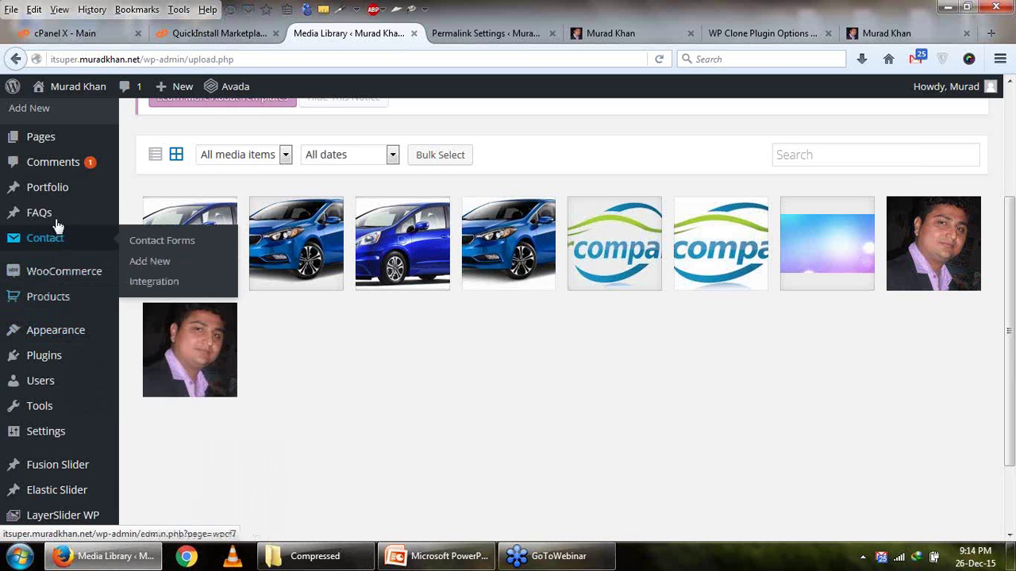
pyautogui.click(66, 169)
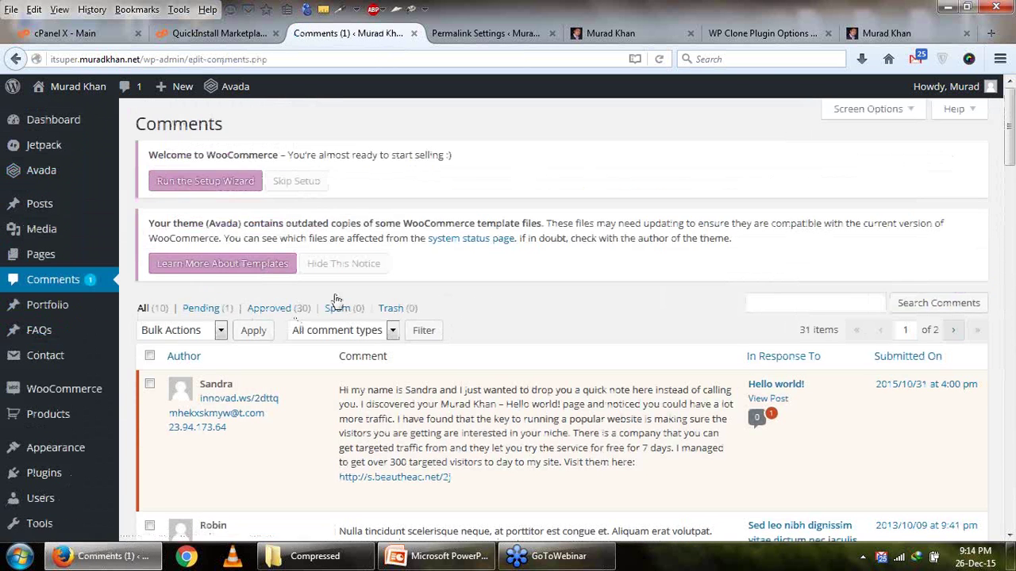
# Select every comment on the page and move them to the Trash.
pyautogui.scroll(-8, 268, 329)
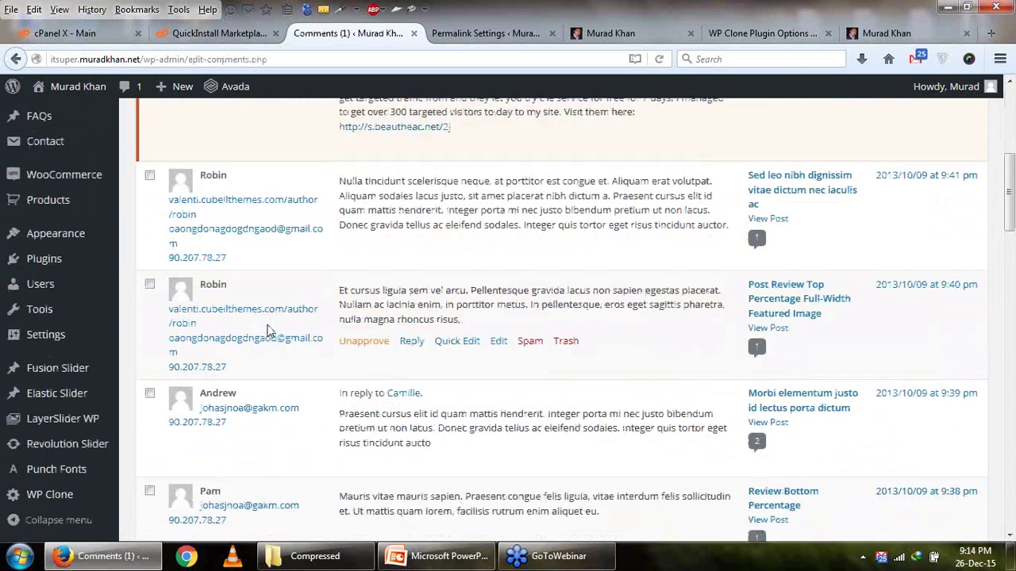
pyautogui.scroll(-17, 268, 330)
pyautogui.scroll(18, 267, 331)
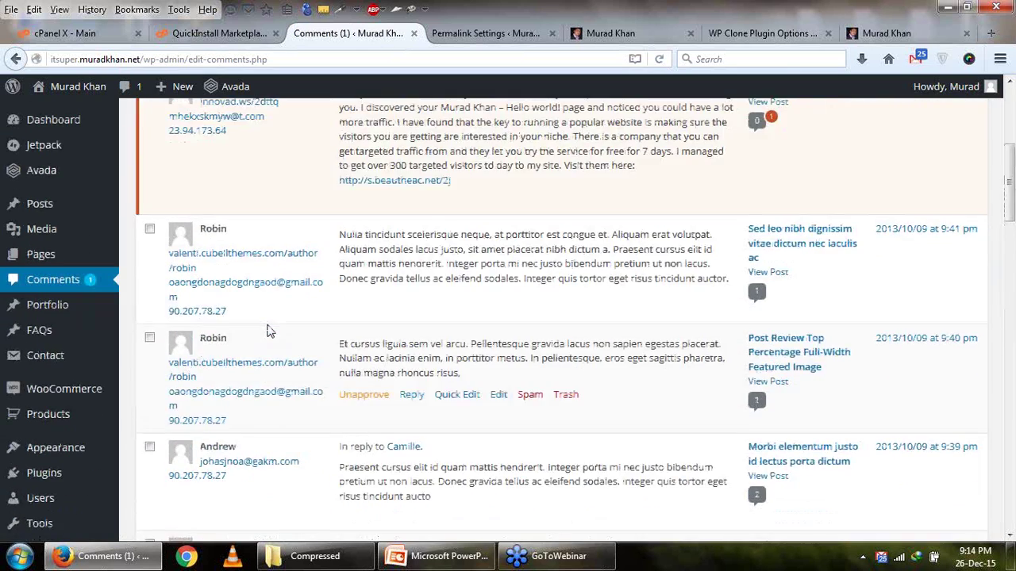
pyautogui.scroll(7, 227, 295)
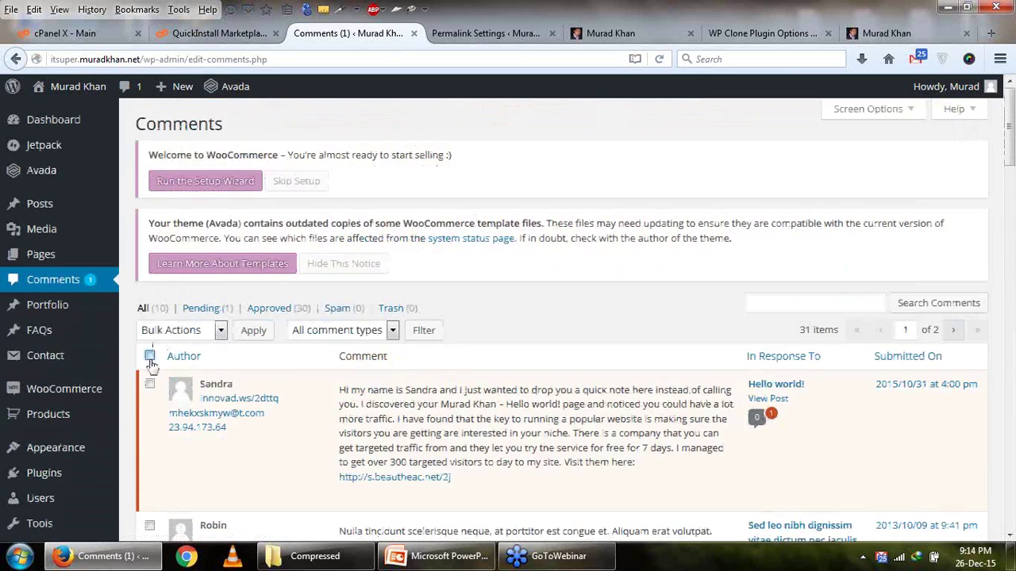
pyautogui.click(150, 357)
pyautogui.click(181, 330)
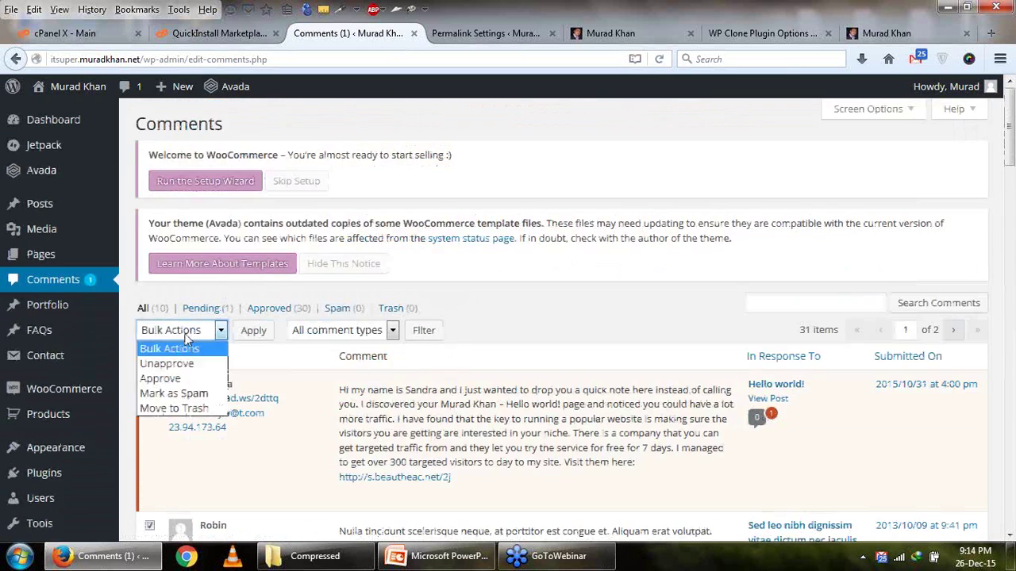
pyautogui.click(205, 409)
pyautogui.click(261, 337)
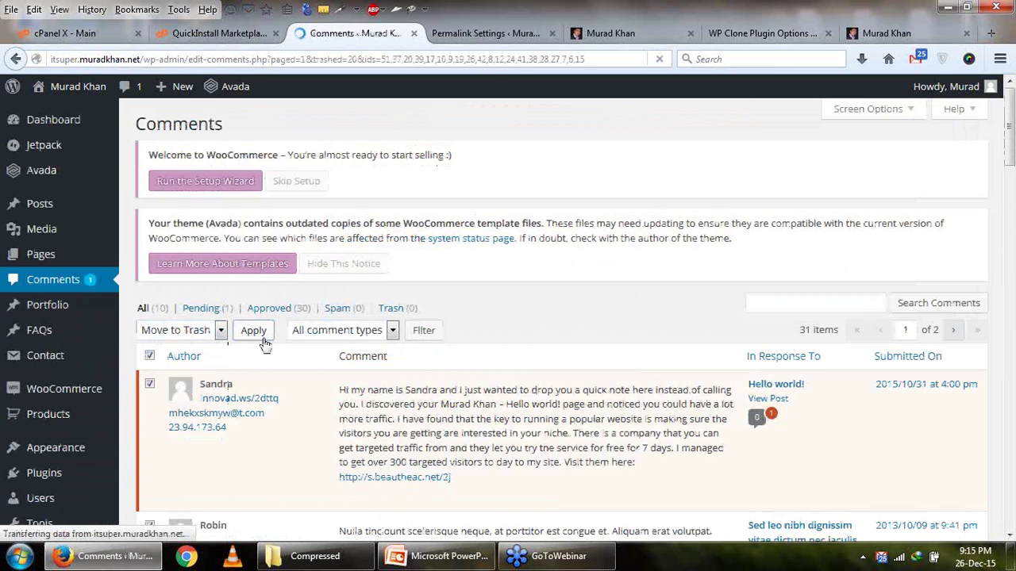
# After a glance at the slides, trash the remaining comments, bringing the Trash to 31.
pyautogui.click(435, 556)
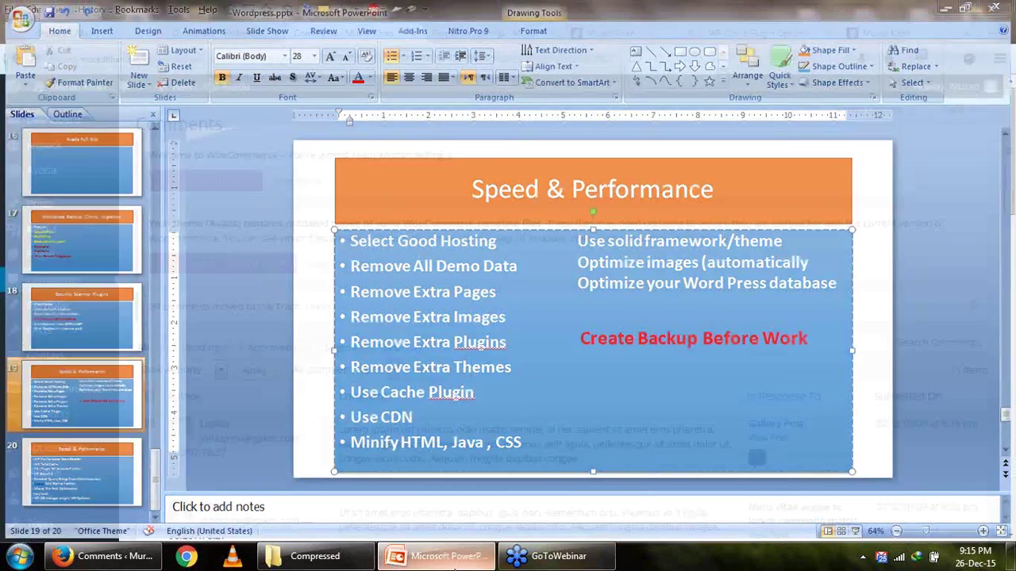
pyautogui.click(103, 556)
pyautogui.scroll(-6, 145, 202)
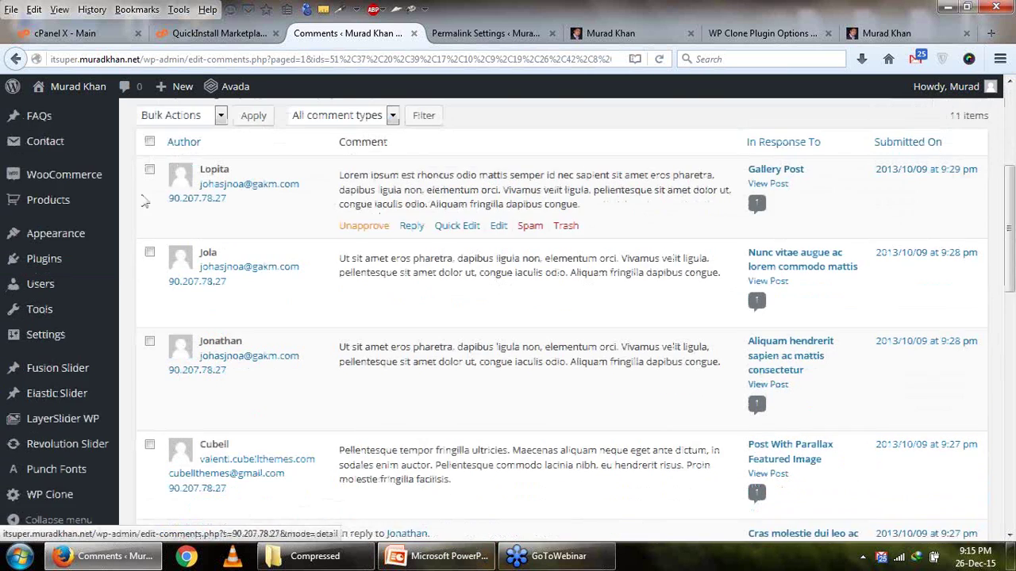
pyautogui.scroll(4, 146, 202)
pyautogui.click(179, 285)
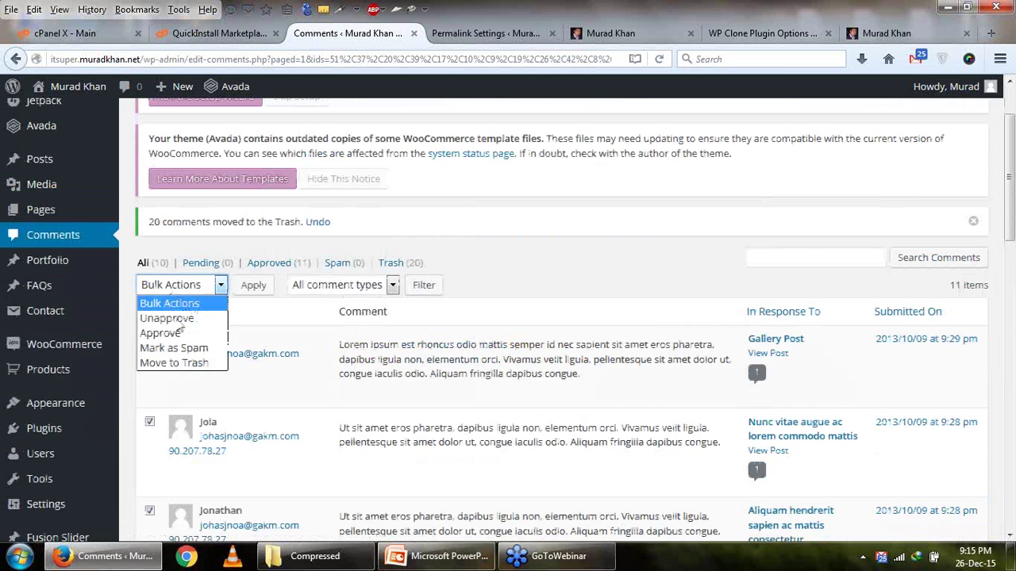
pyautogui.click(173, 369)
pyautogui.click(250, 285)
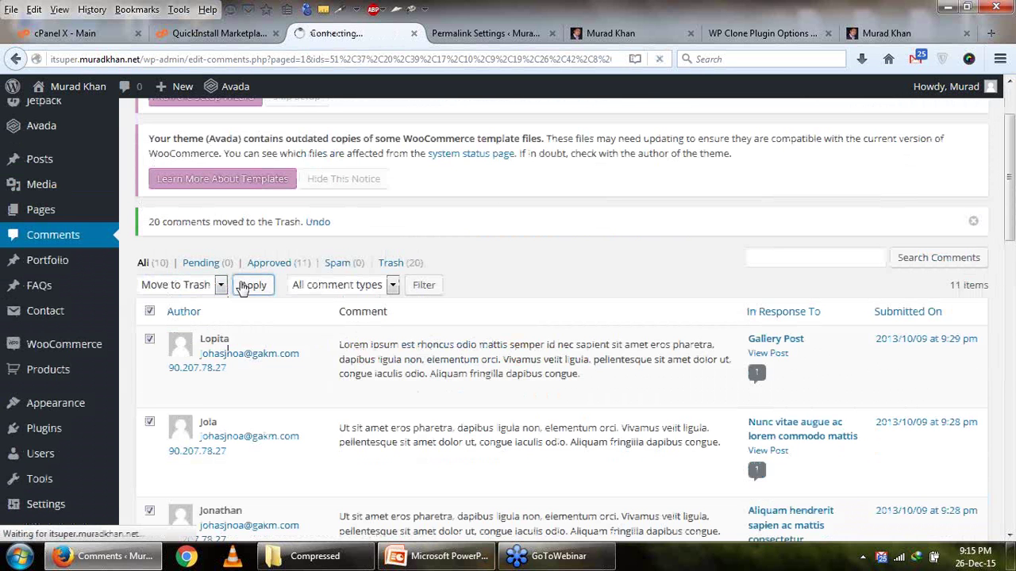
# Go to the installed Plugins list.
pyautogui.scroll(-6, 68, 322)
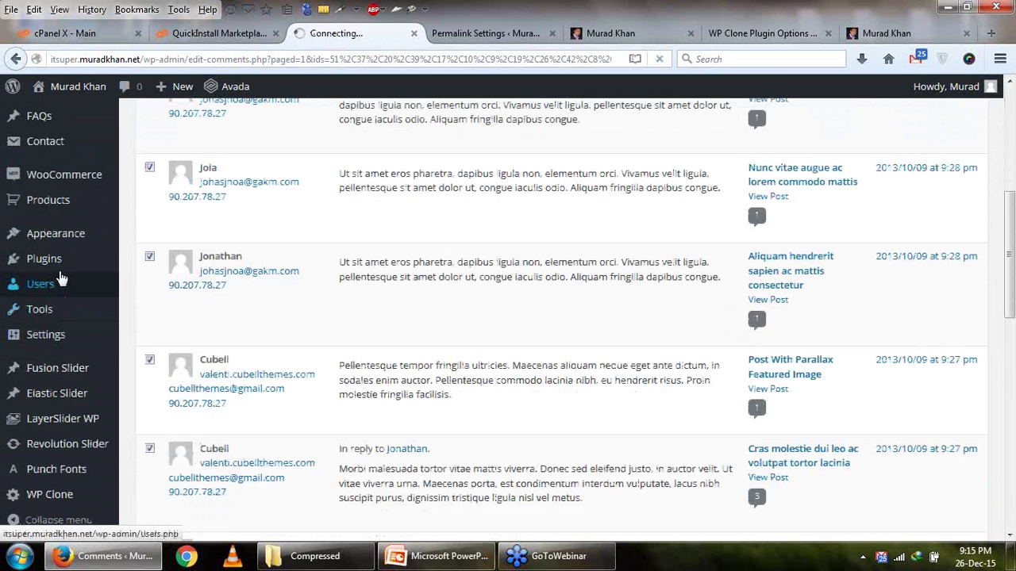
pyautogui.moveTo(61, 268)
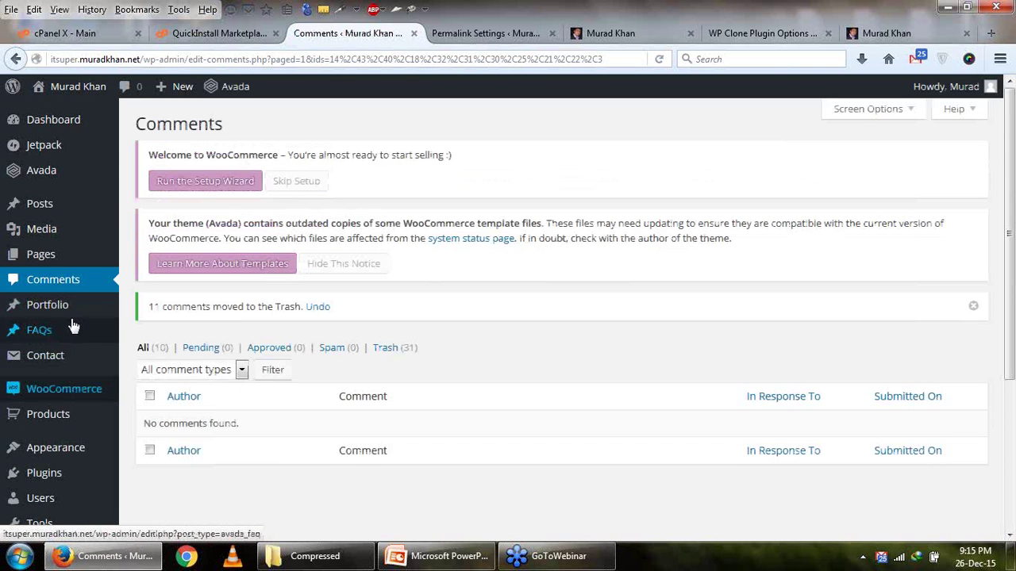
pyautogui.scroll(-2, 68, 363)
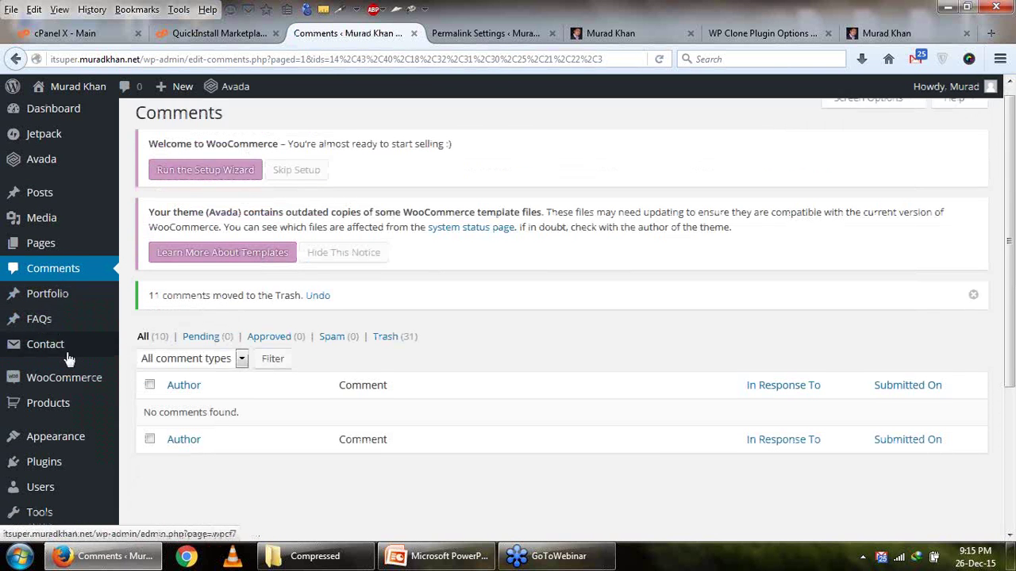
pyautogui.moveTo(101, 397)
pyautogui.click(133, 397)
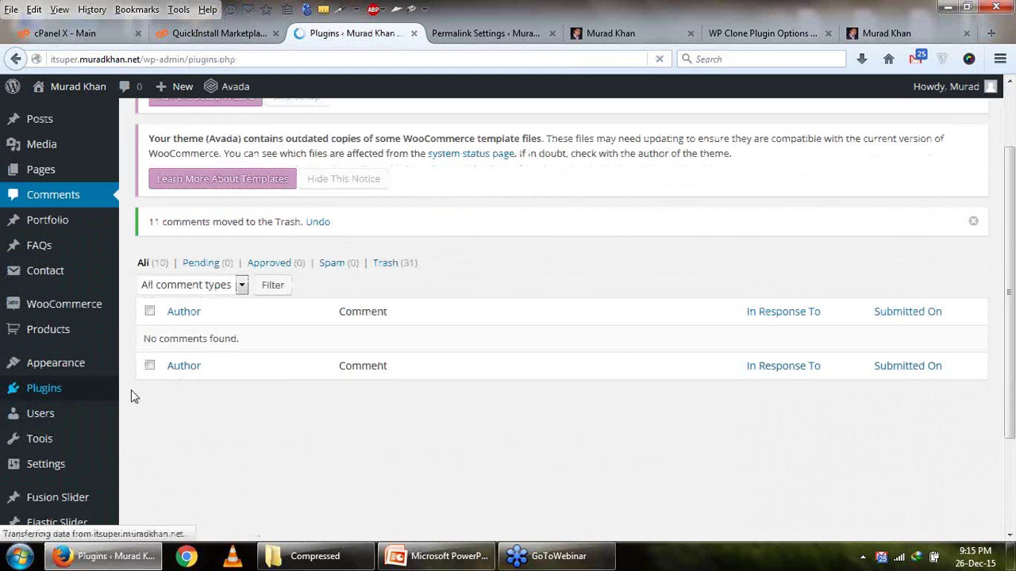
# Open Hello Dolly's deletion and Jetpack's deactivation in new tabs.
pyautogui.scroll(-4, 133, 396)
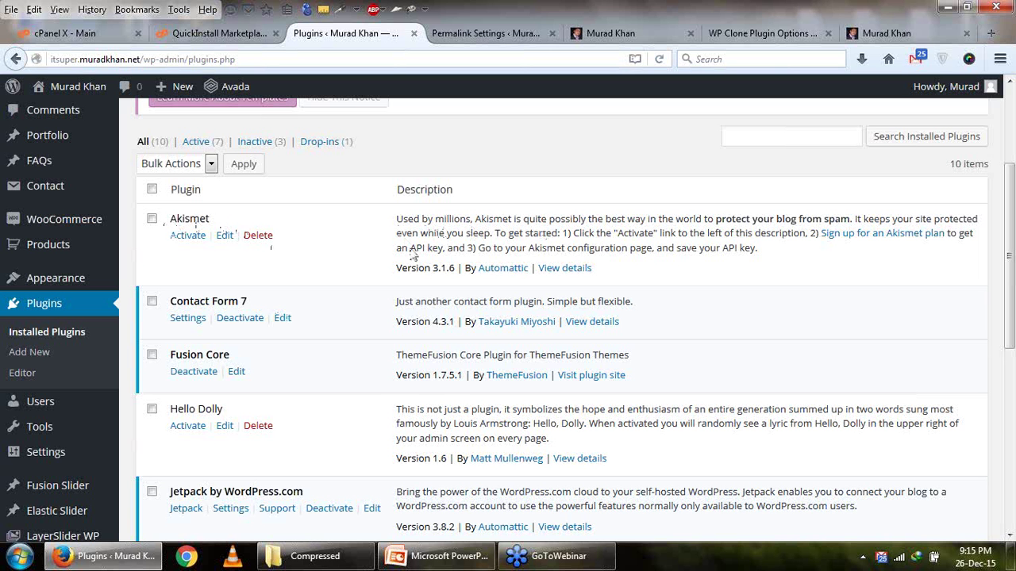
pyautogui.scroll(-4, 351, 257)
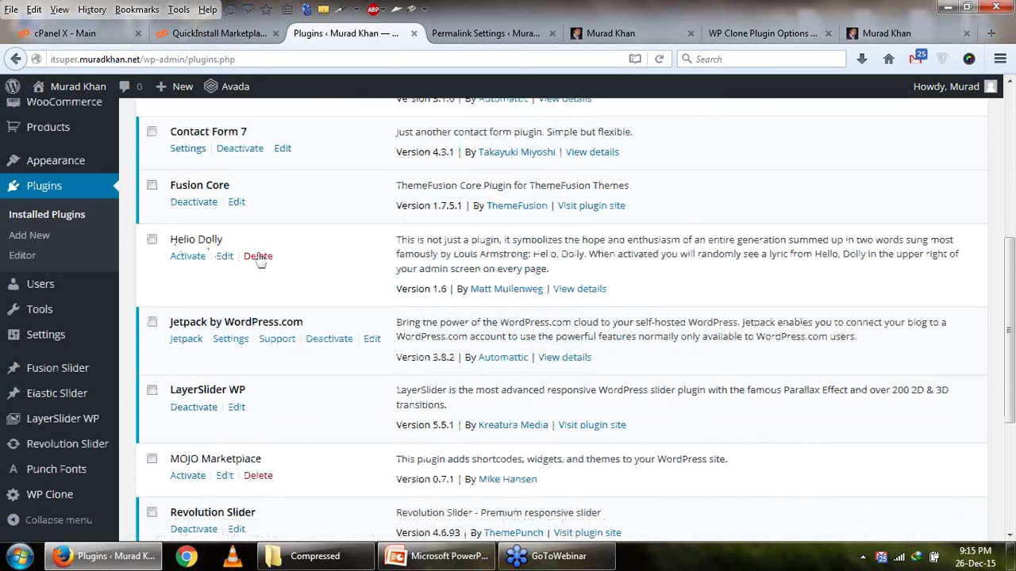
pyautogui.rightClick(258, 256)
pyautogui.click(305, 263)
pyautogui.scroll(-2, 300, 319)
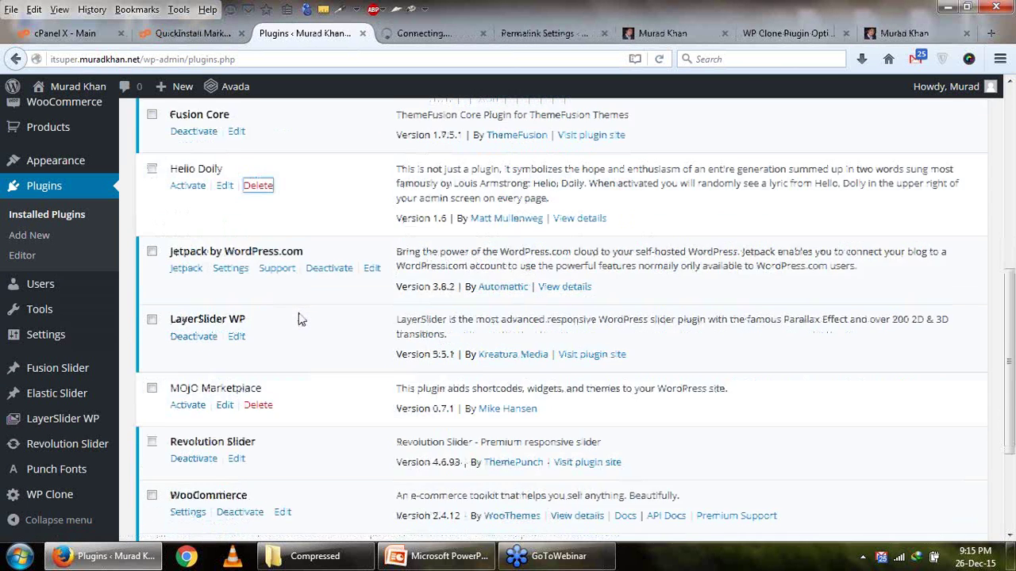
pyautogui.scroll(-2, 300, 319)
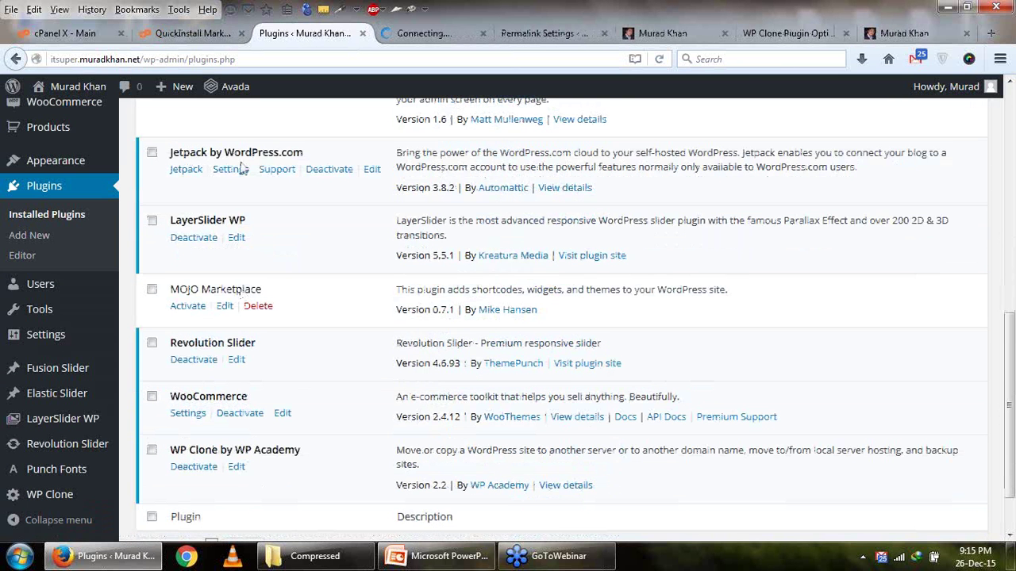
pyautogui.rightClick(343, 178)
pyautogui.click(361, 184)
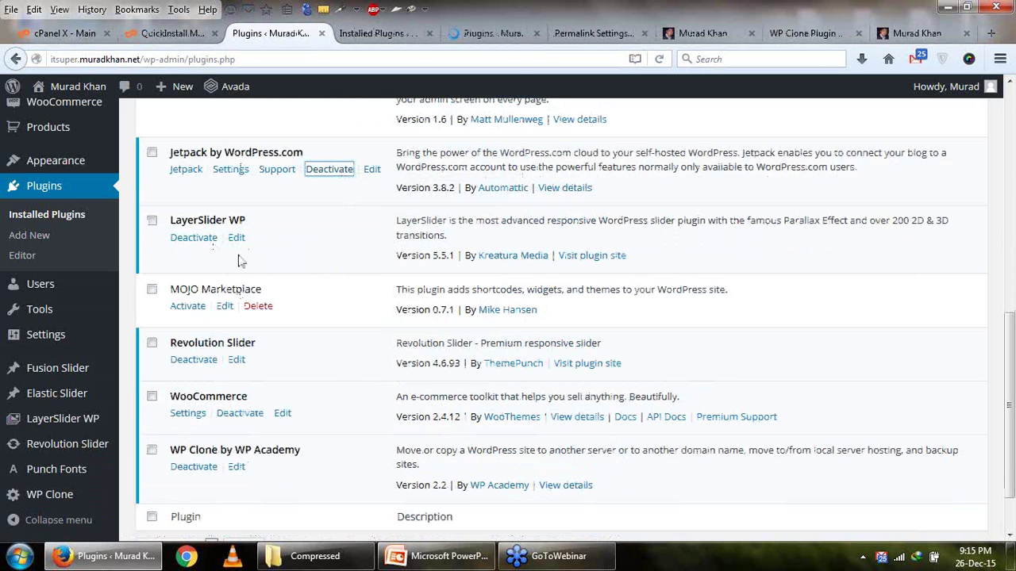
# Open MOJO Marketplace's deletion plus WooCommerce and WP Clone deactivations in new tabs.
pyautogui.click(262, 308)
pyautogui.rightClick(264, 310)
pyautogui.click(298, 321)
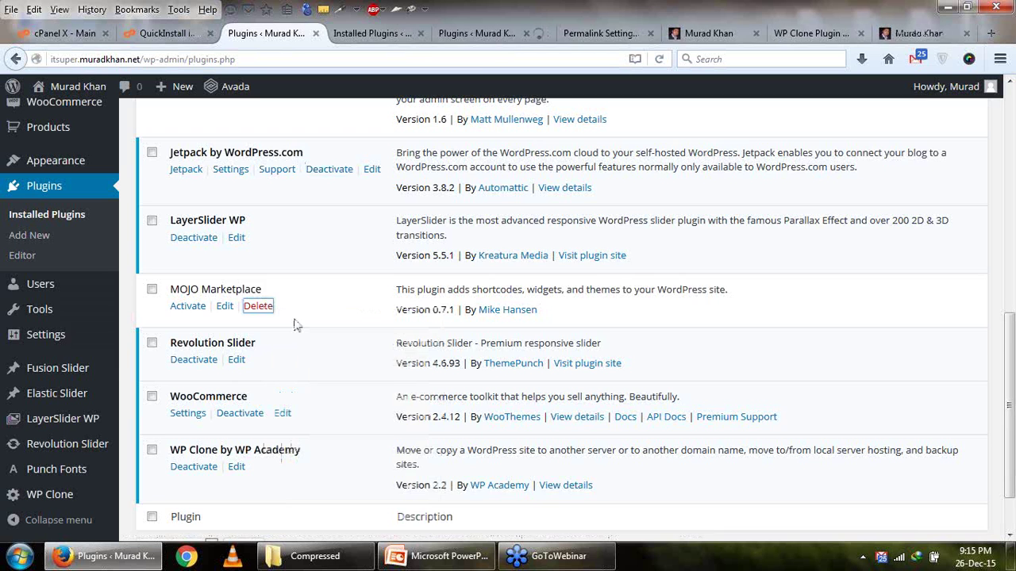
pyautogui.scroll(-2, 295, 329)
pyautogui.rightClick(252, 355)
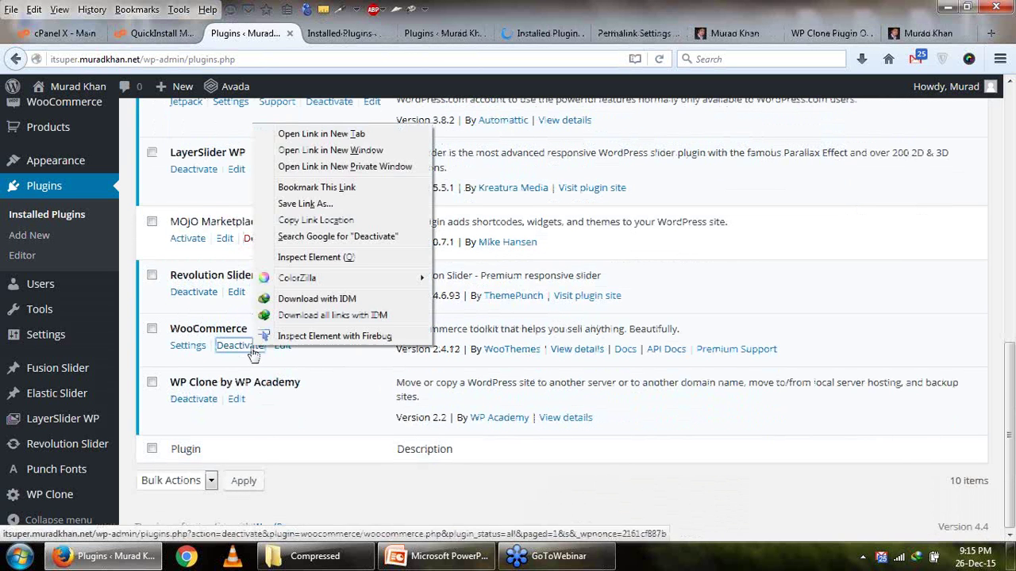
pyautogui.click(327, 135)
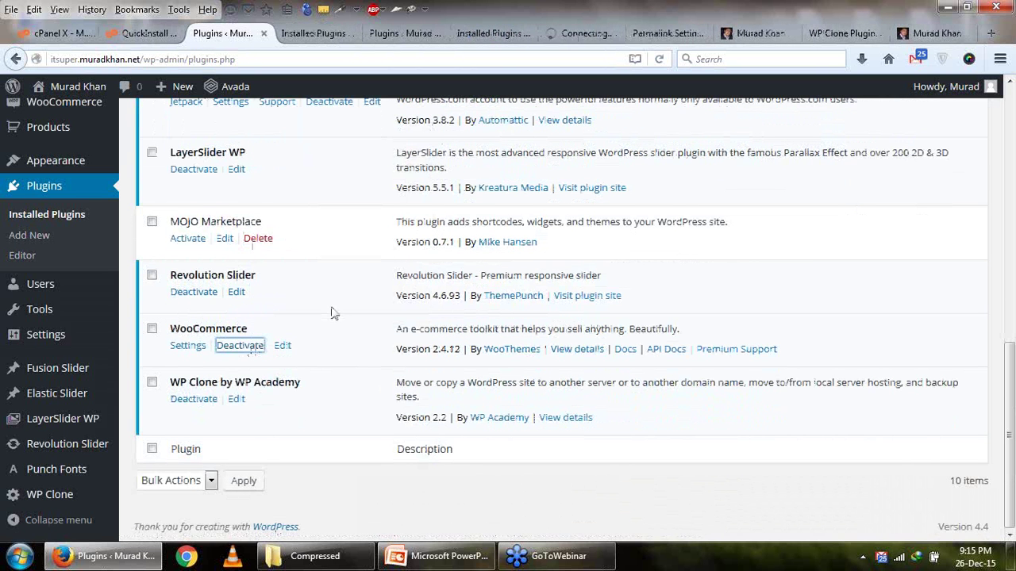
pyautogui.rightClick(203, 398)
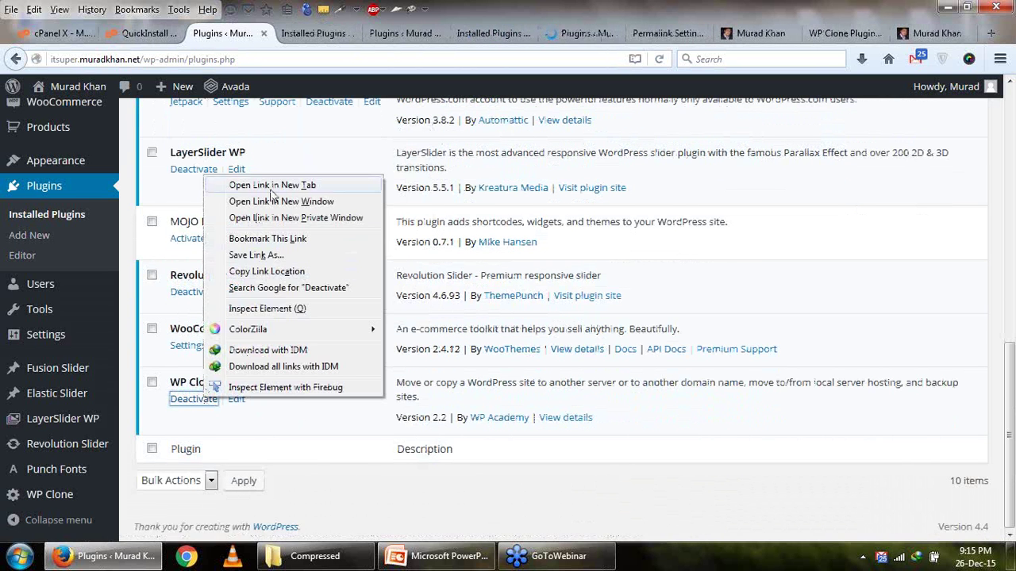
pyautogui.click(271, 187)
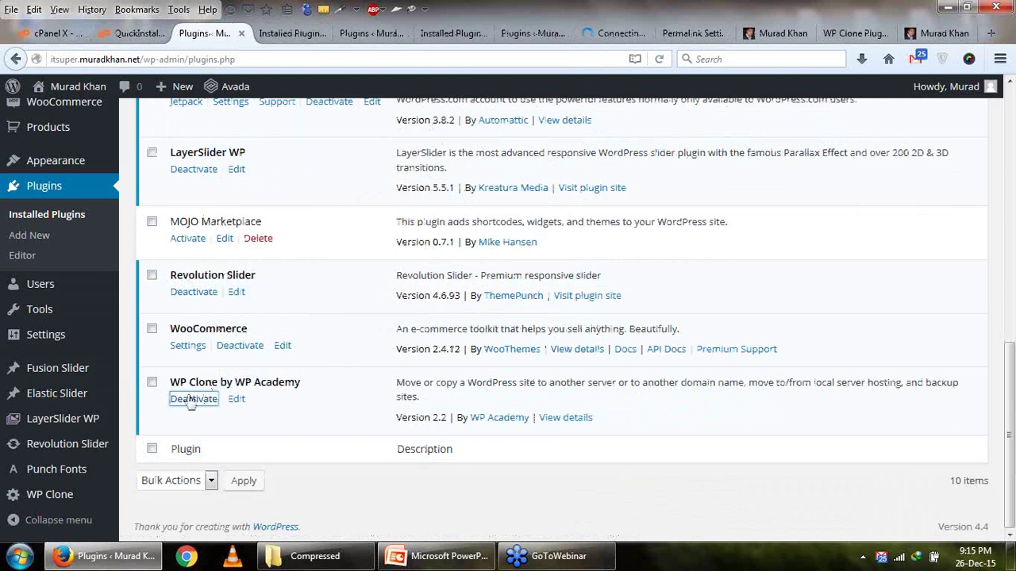
# Close the finished deletion and deactivation tabs, keeping the inactive plugins list filtered.
pyautogui.click(283, 35)
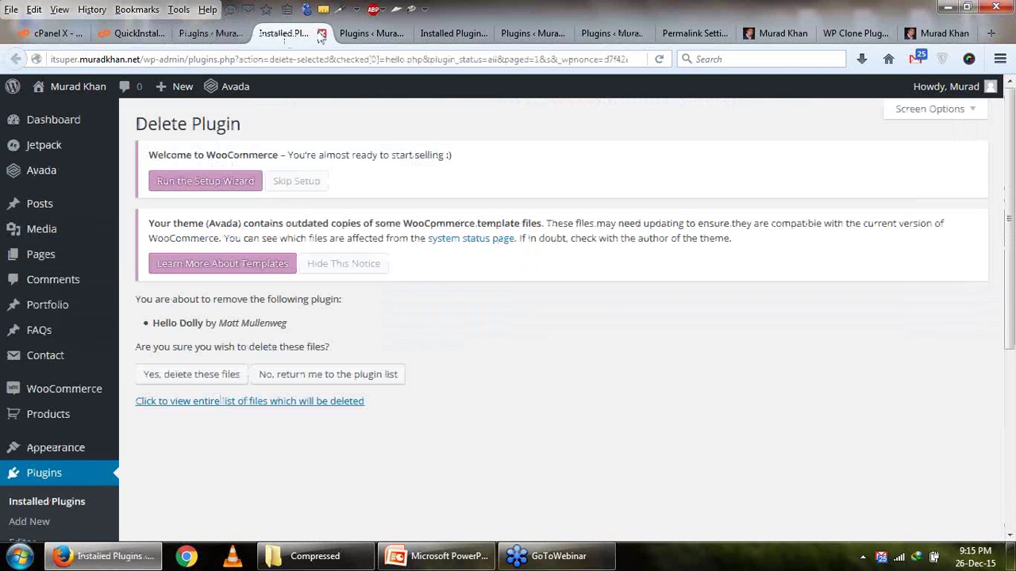
pyautogui.click(321, 33)
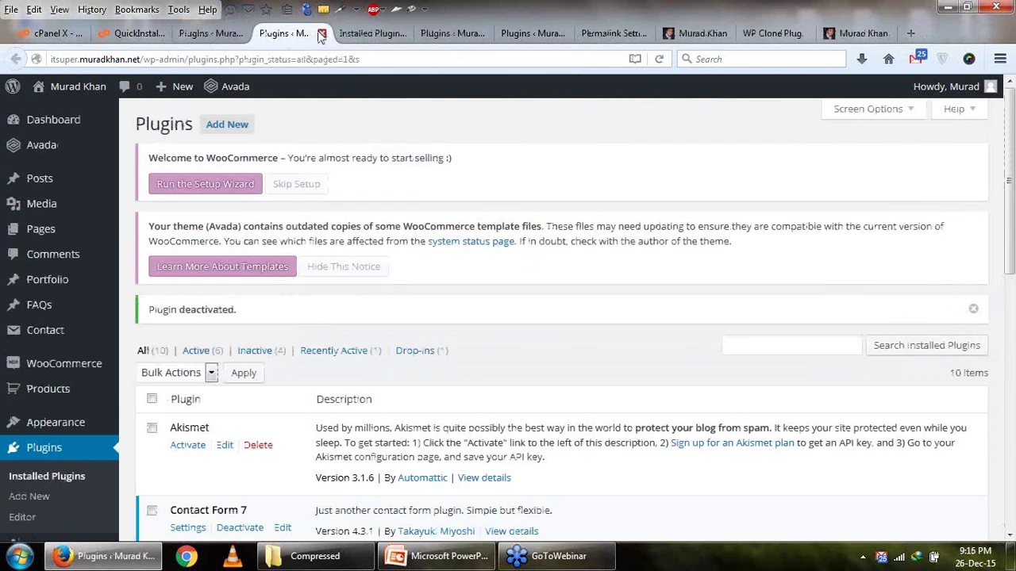
pyautogui.click(322, 33)
pyautogui.click(322, 33)
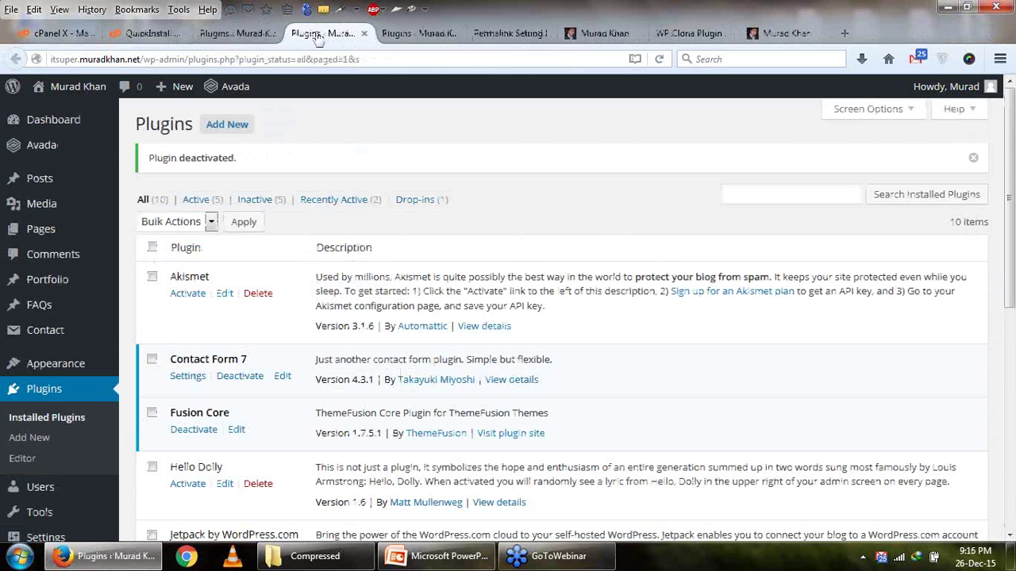
pyautogui.click(251, 202)
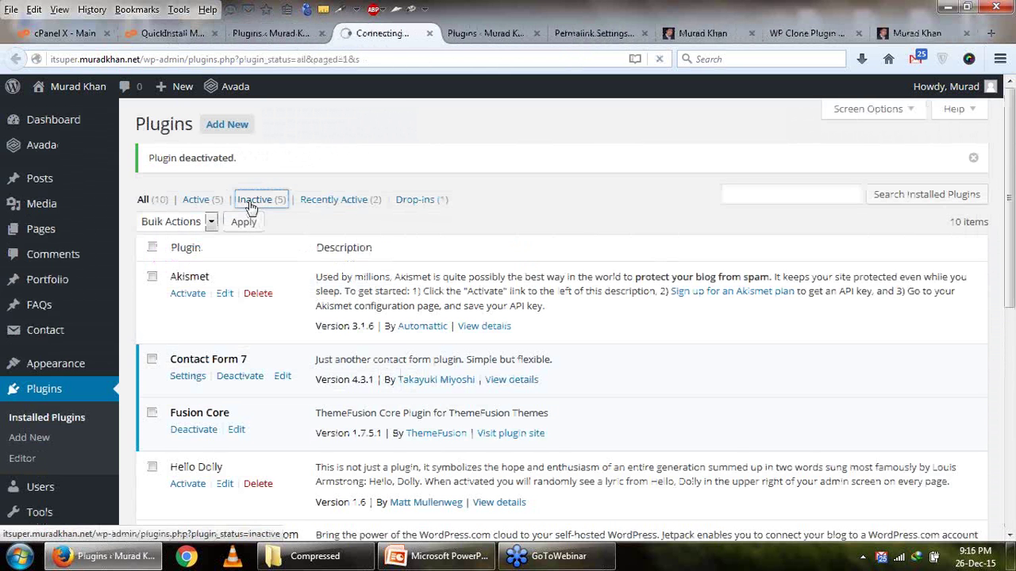
pyautogui.click(469, 35)
pyautogui.click(537, 33)
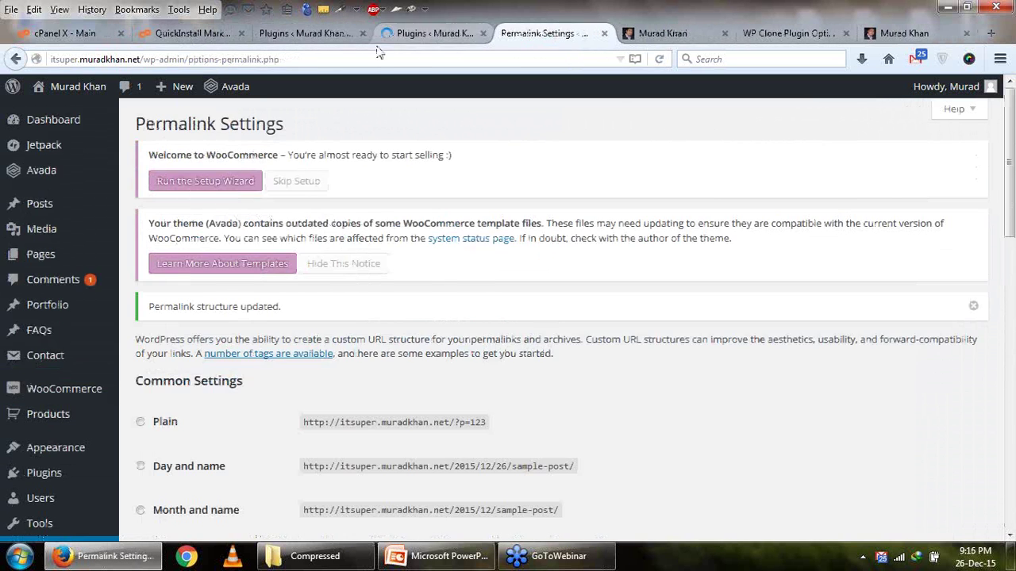
pyautogui.click(389, 34)
# Apply Delete from Bulk Actions to all six inactive plugins, then bring up the slides.
pyautogui.scroll(-5, 163, 282)
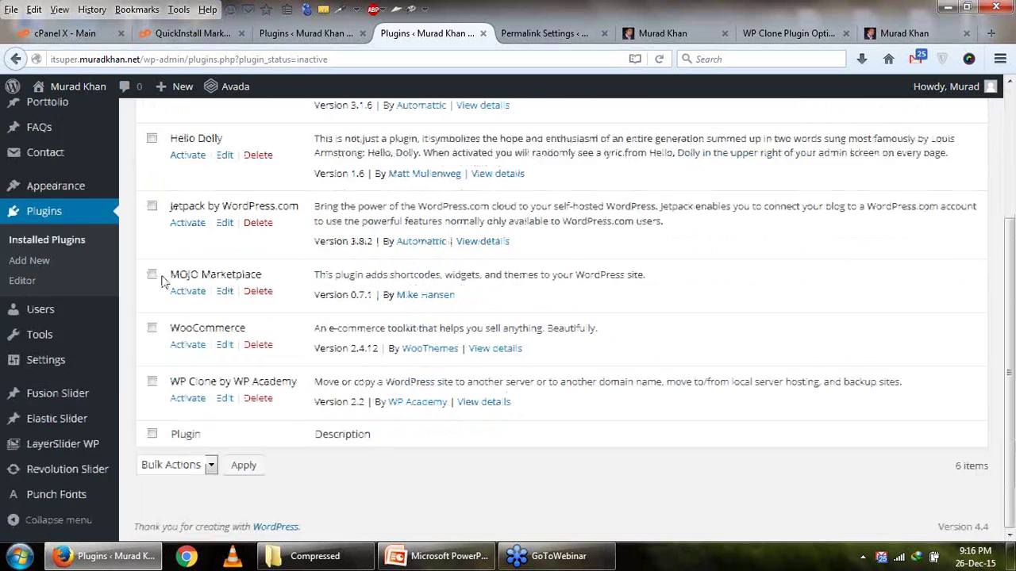
pyautogui.scroll(5, 163, 270)
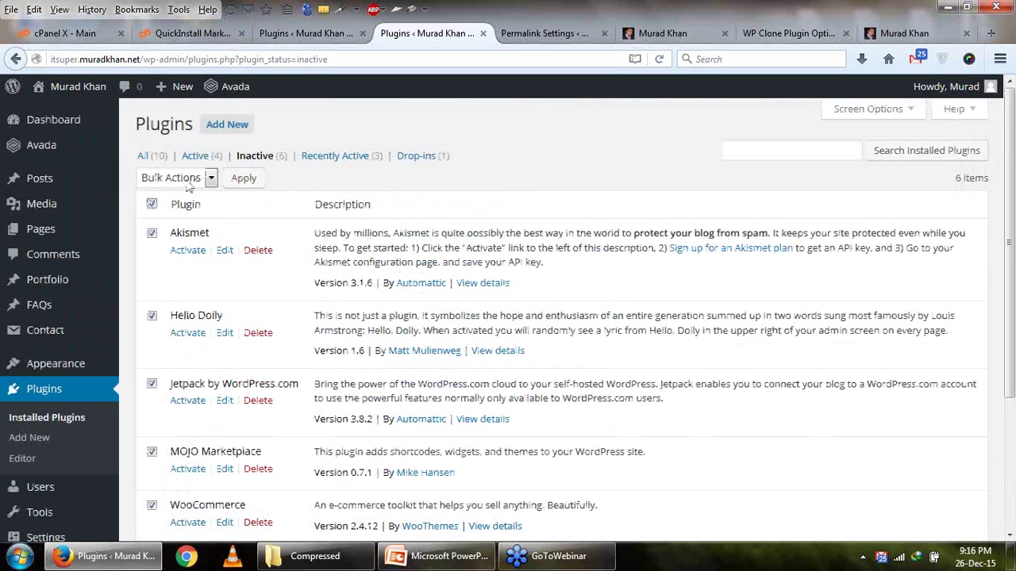
pyautogui.click(188, 181)
pyautogui.click(185, 242)
pyautogui.click(244, 181)
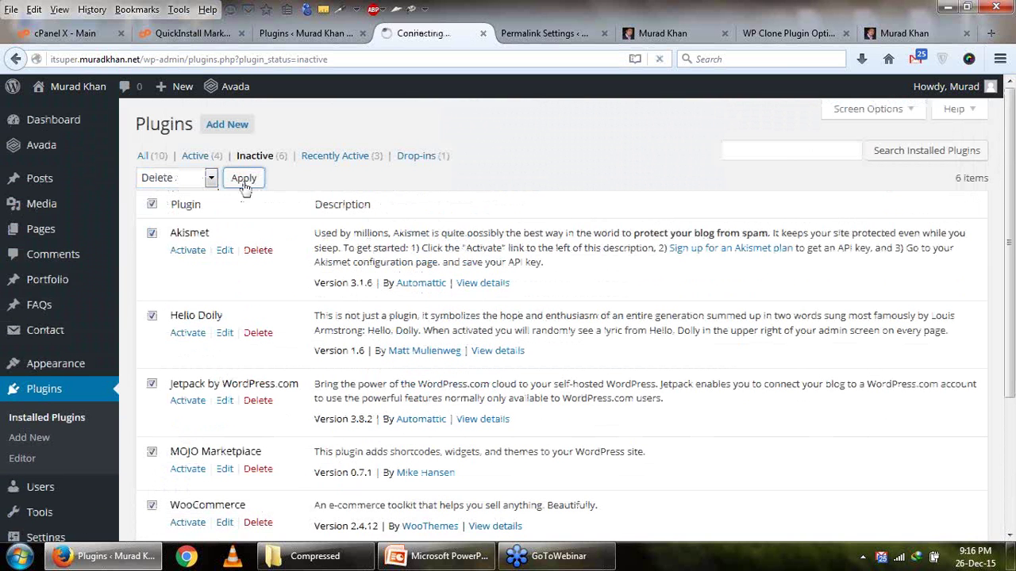
pyautogui.click(438, 556)
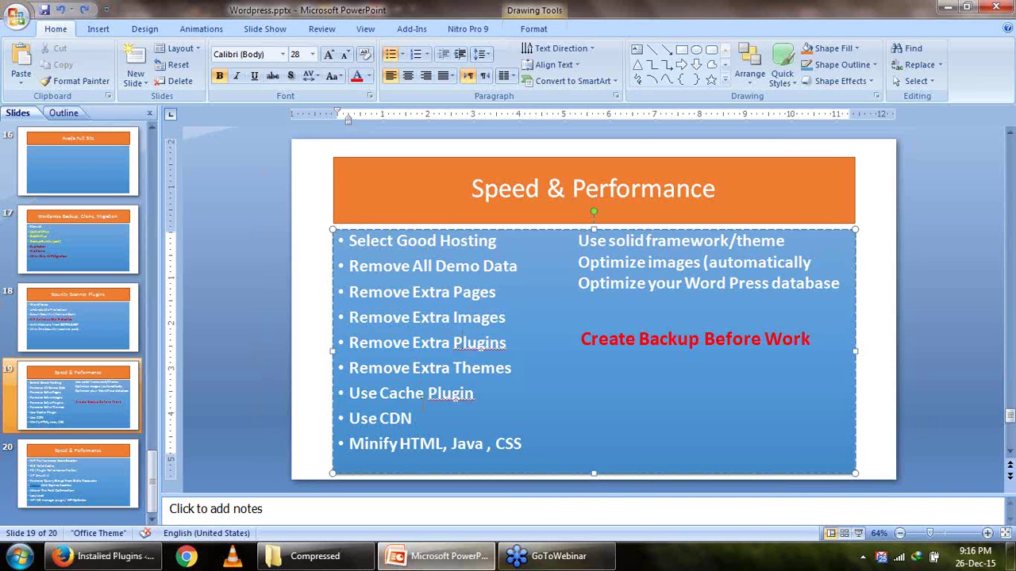
# Copy 'P3 (Plugin Performance Profiler)' from slide 20 and return to Firefox.
pyautogui.scroll(-1, 396, 292)
pyautogui.click(347, 248)
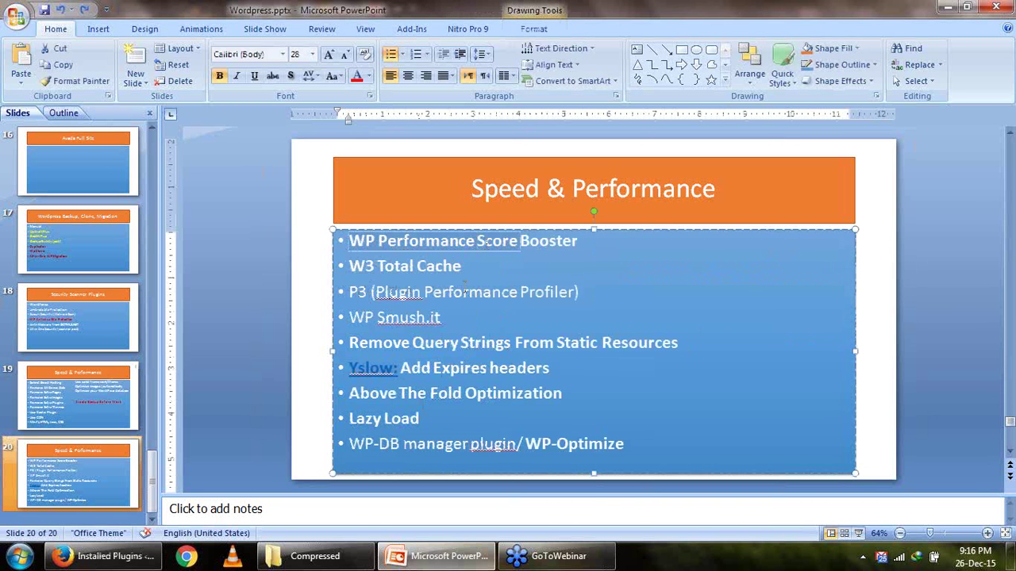
pyautogui.click(563, 293)
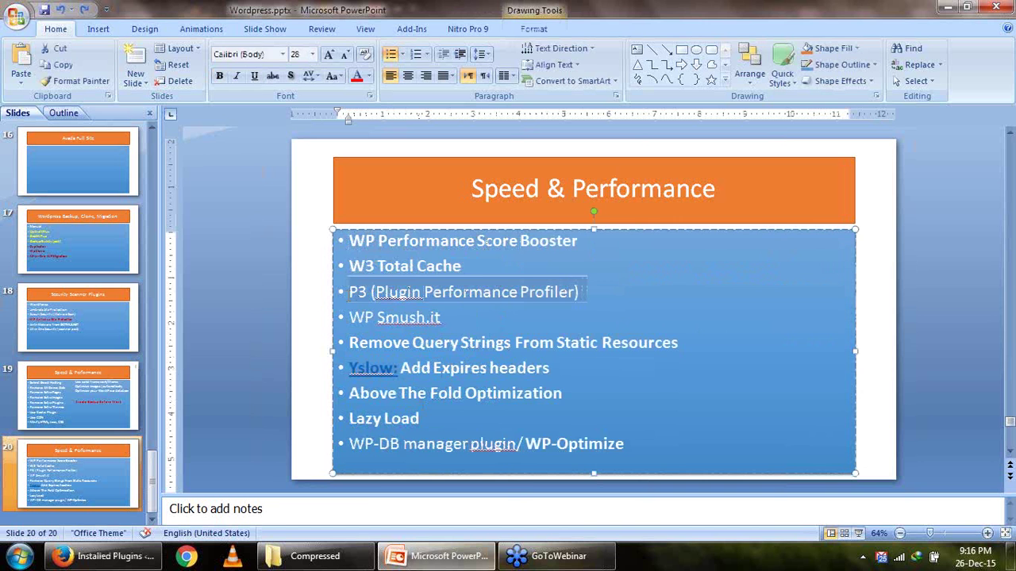
pyautogui.doubleClick(355, 293)
pyautogui.rightClick(356, 293)
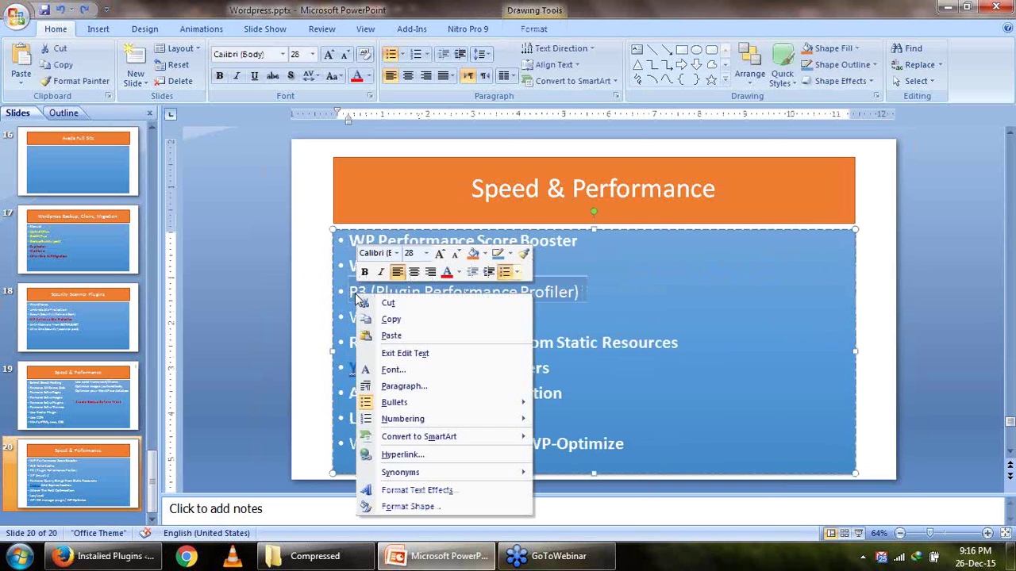
pyautogui.click(388, 320)
pyautogui.click(119, 555)
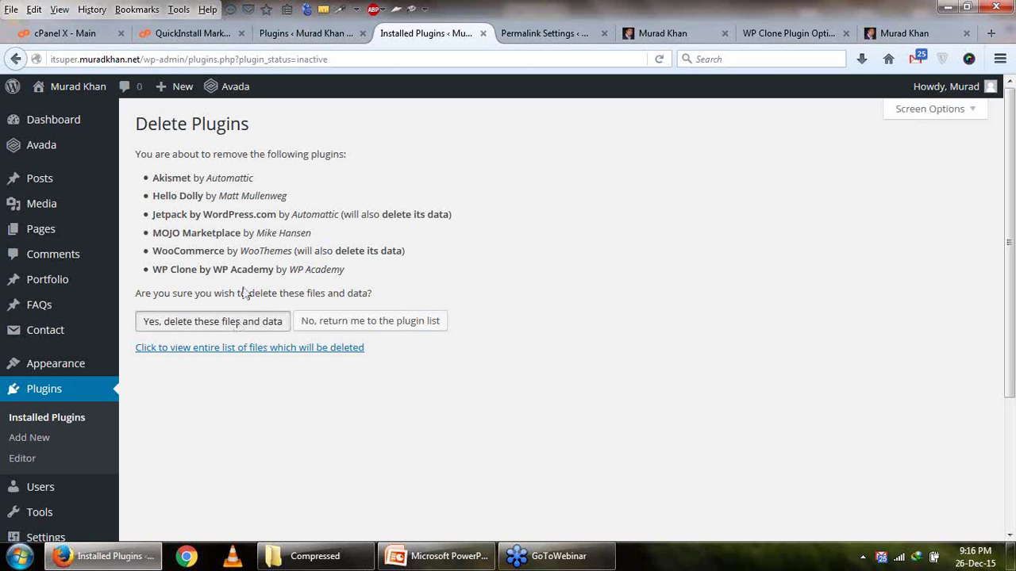
# Confirm deleting the six plugins, Akismet through WP Clone, along with their files and data.
pyautogui.click(236, 322)
pyautogui.click(433, 559)
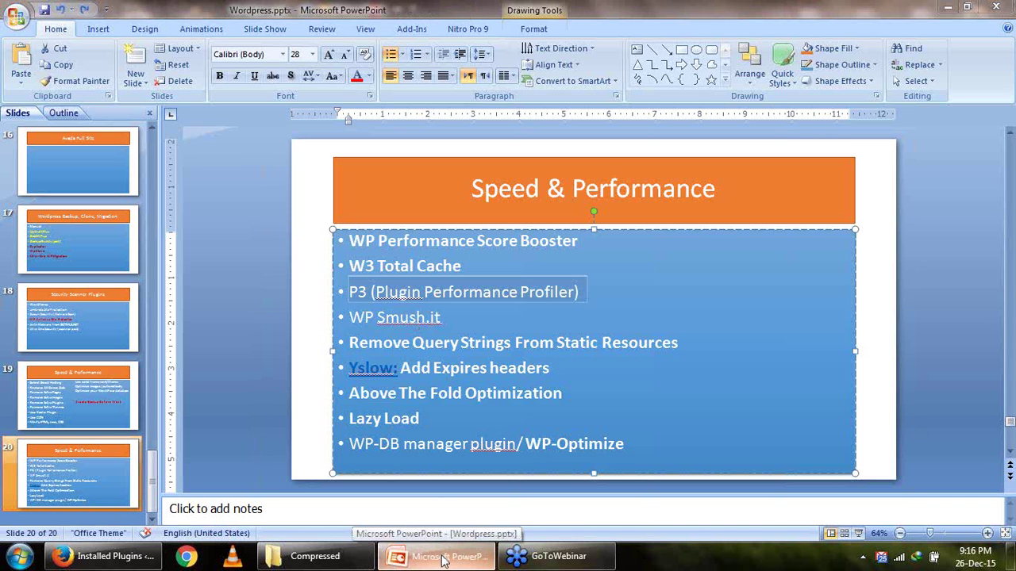
pyautogui.click(444, 560)
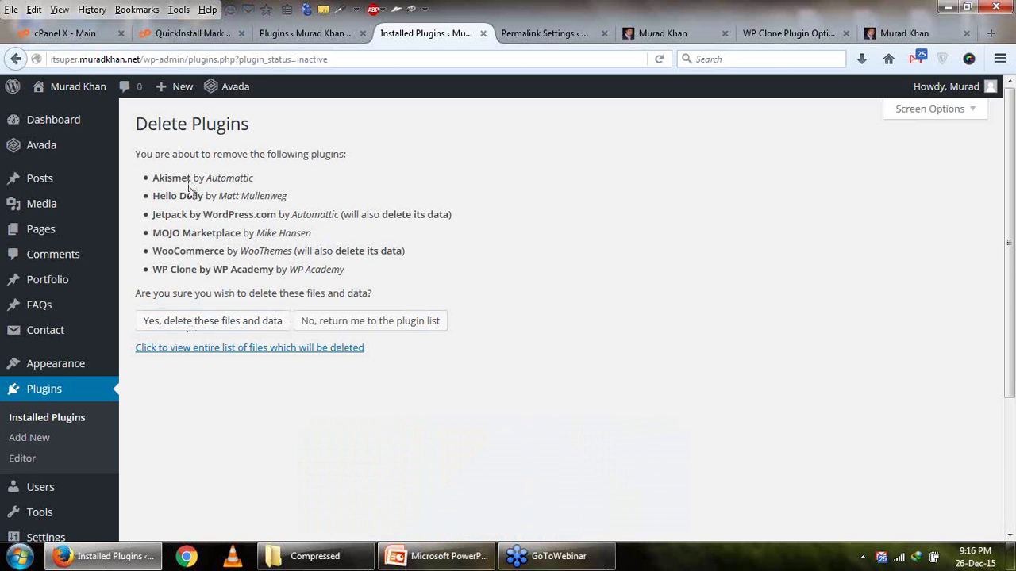
pyautogui.moveTo(188, 177); pyautogui.dragTo(211, 270)
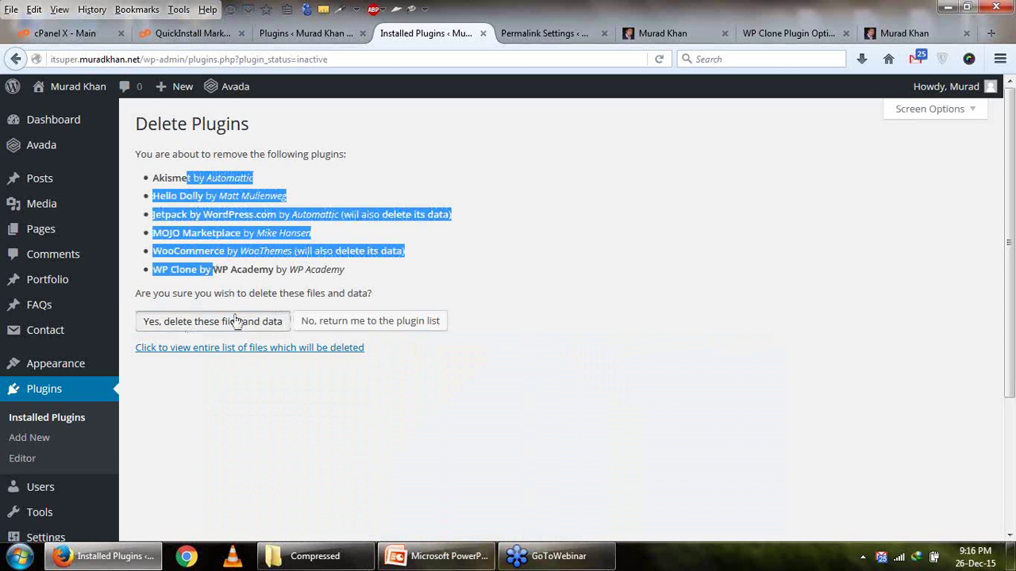
pyautogui.click(235, 320)
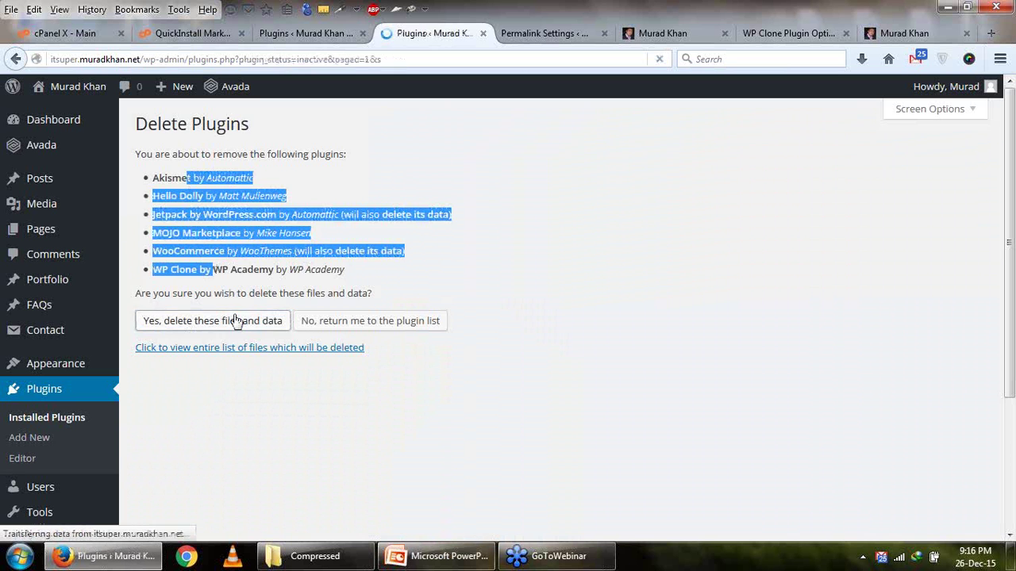
pyautogui.scroll(-2, 286, 463)
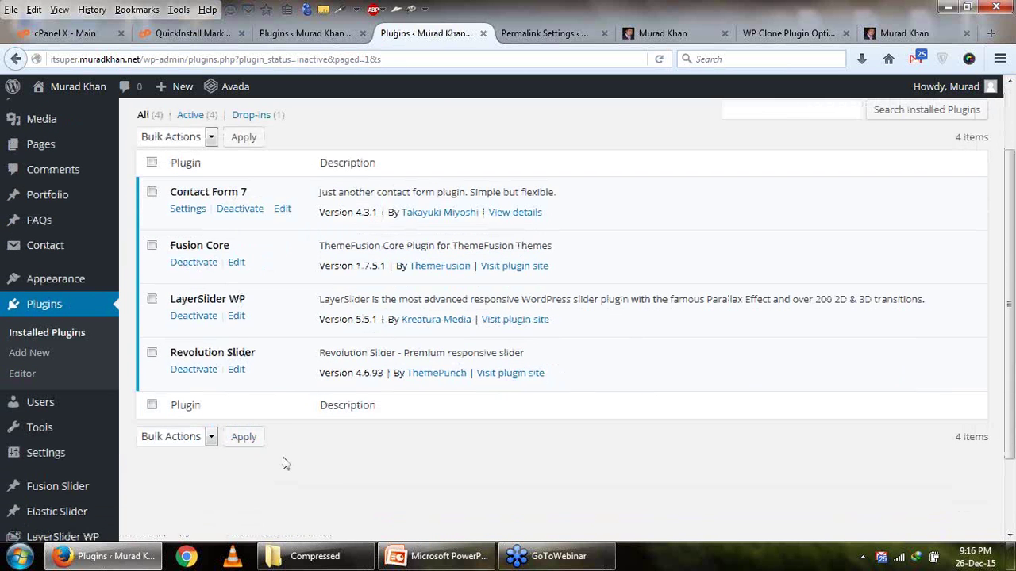
pyautogui.scroll(2, 262, 355)
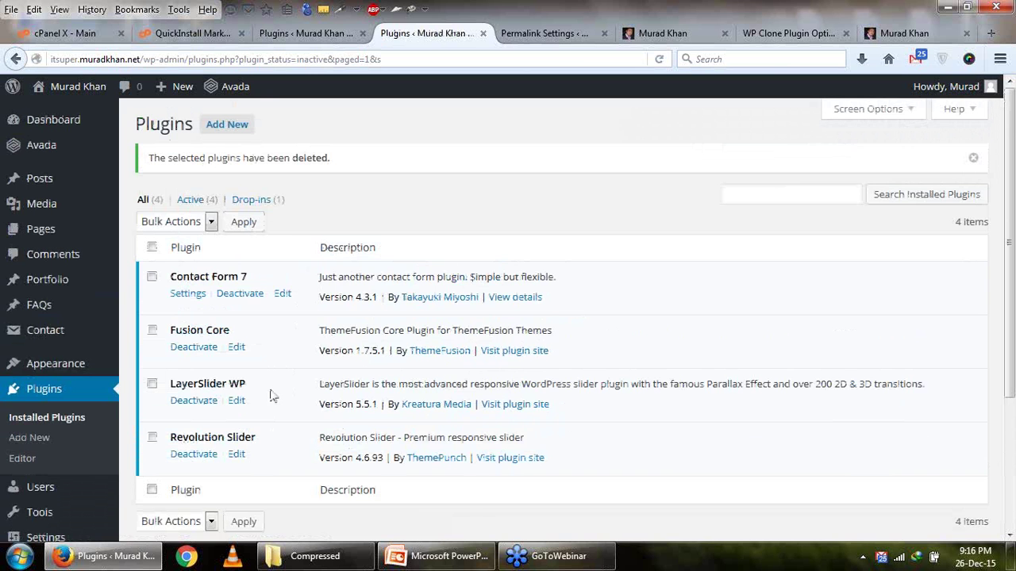
# Check the live car site and Permalink Settings, then open Add New on Plugins.
pyautogui.click(660, 33)
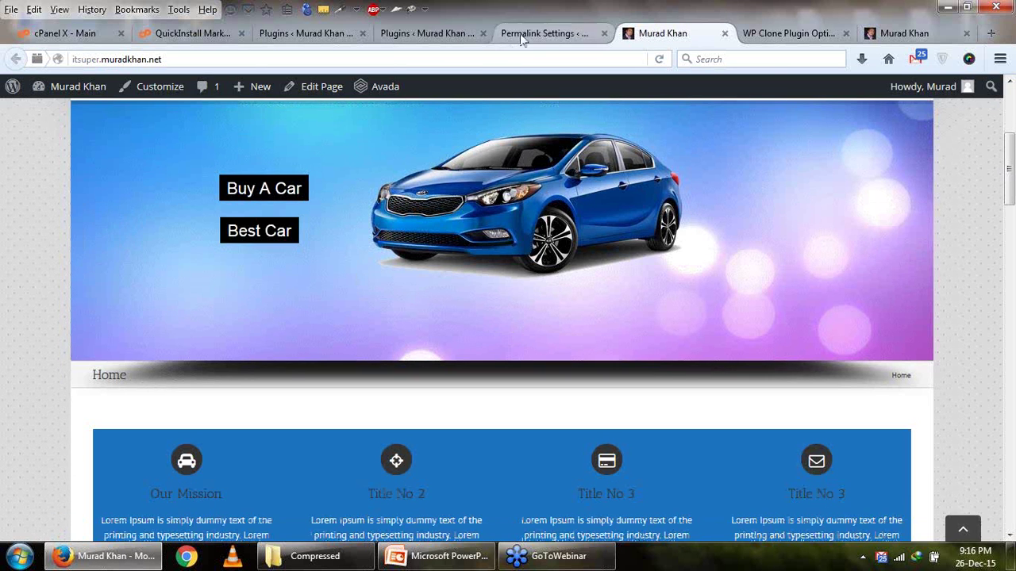
pyautogui.click(524, 33)
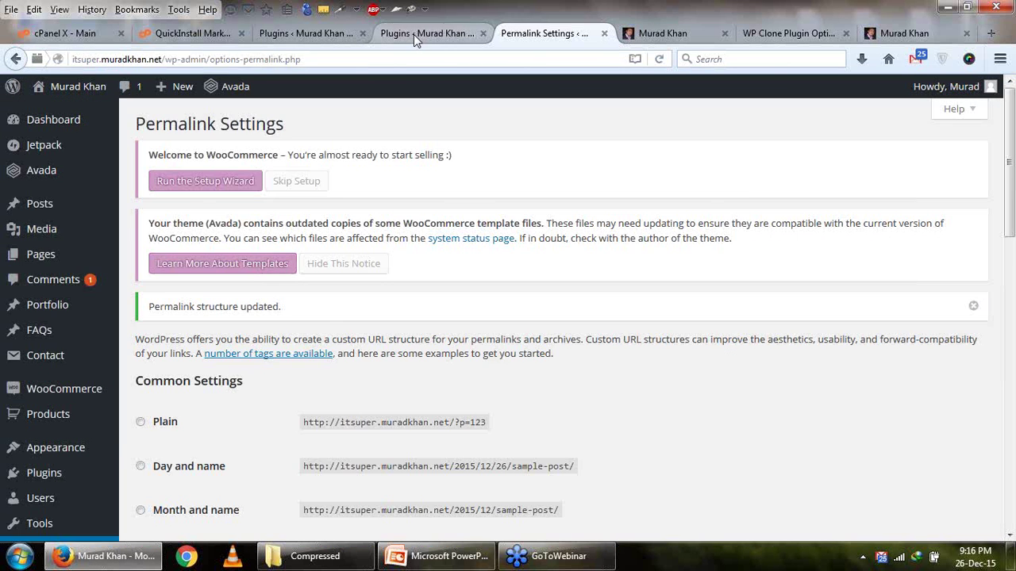
pyautogui.scroll(-2, 204, 508)
pyautogui.click(411, 34)
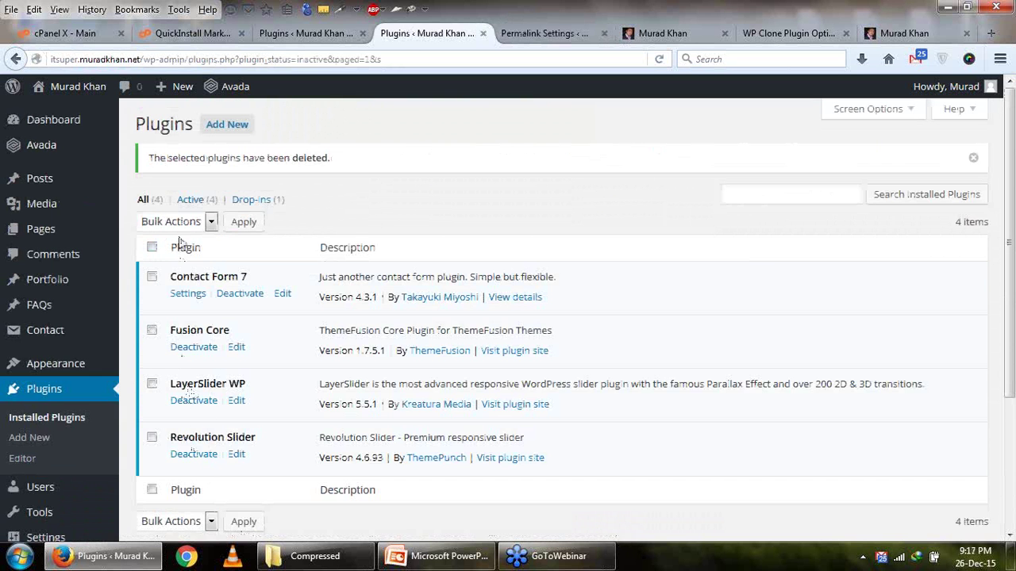
pyautogui.click(228, 135)
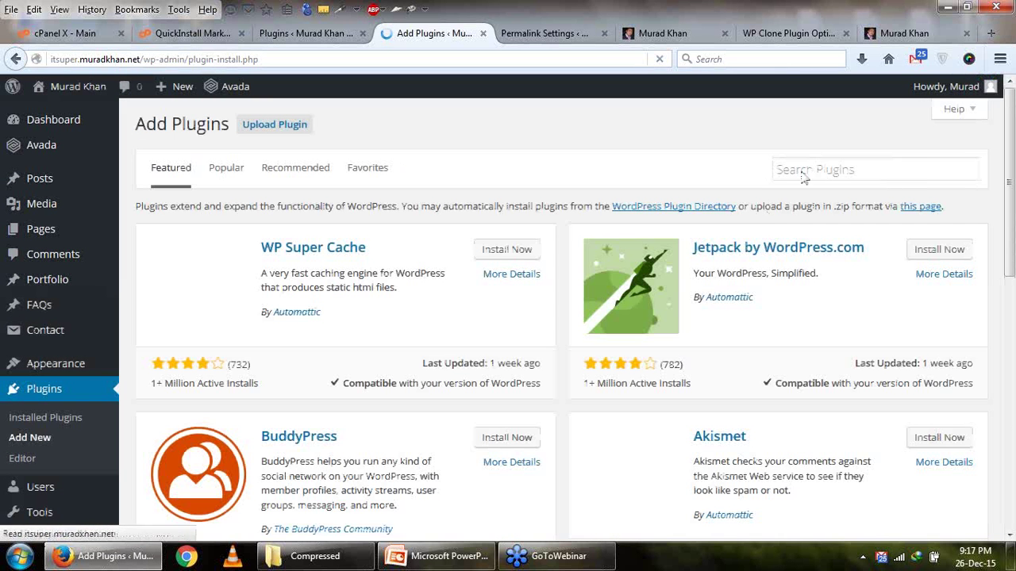
# Search the pasted P3 name, then install and activate P3 (Plugin Performance Profiler) 1.5.3.9.
pyautogui.click(803, 173)
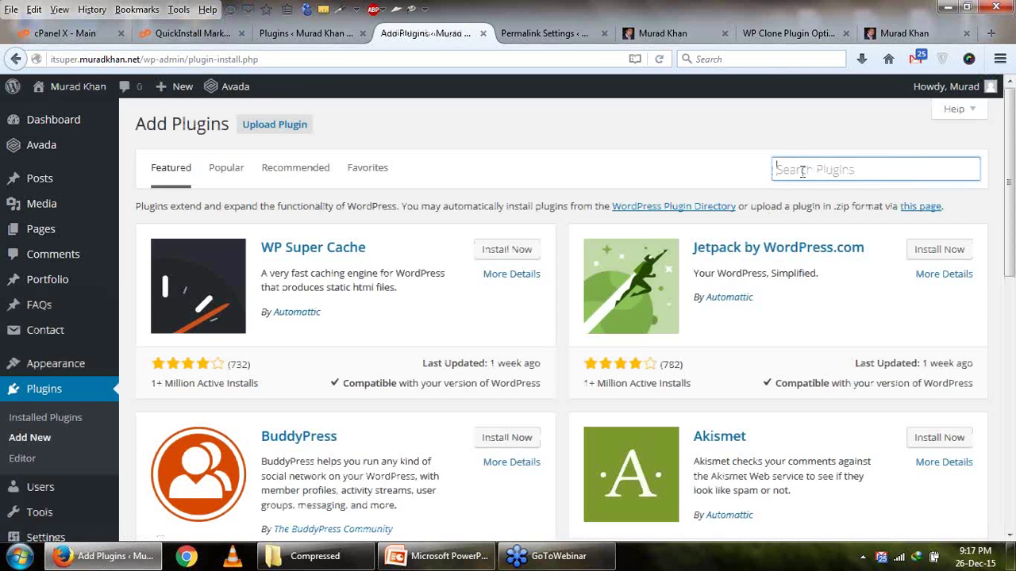
pyautogui.hotkey('ctrl', 'v')
pyautogui.press('Return')
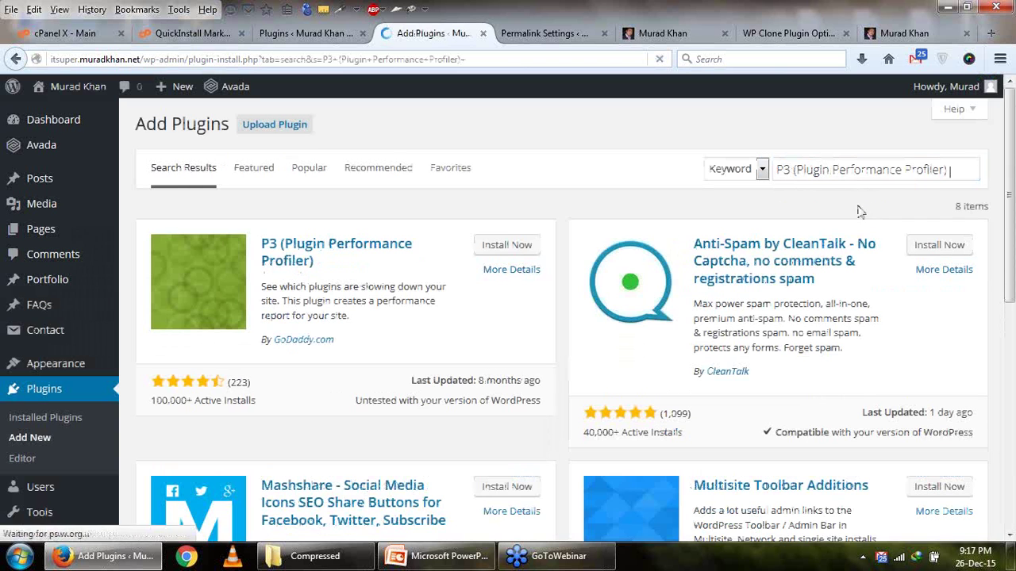
pyautogui.click(505, 247)
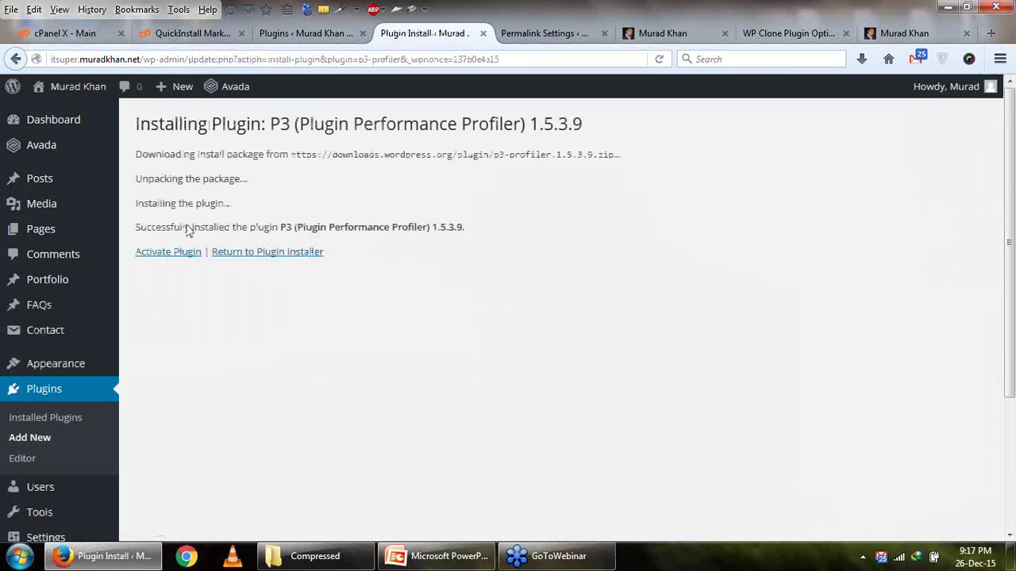
pyautogui.click(181, 254)
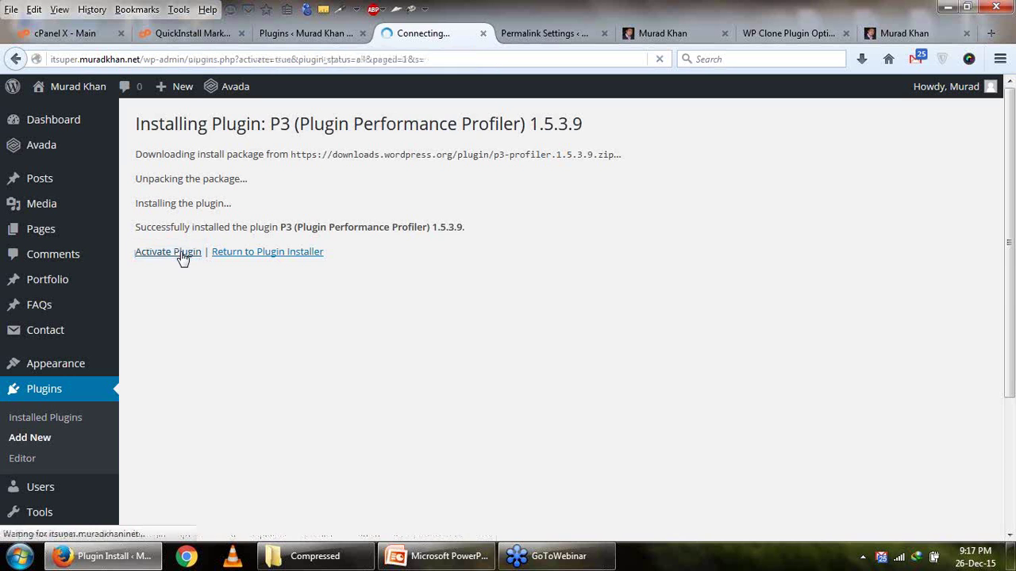
pyautogui.scroll(-4, 205, 310)
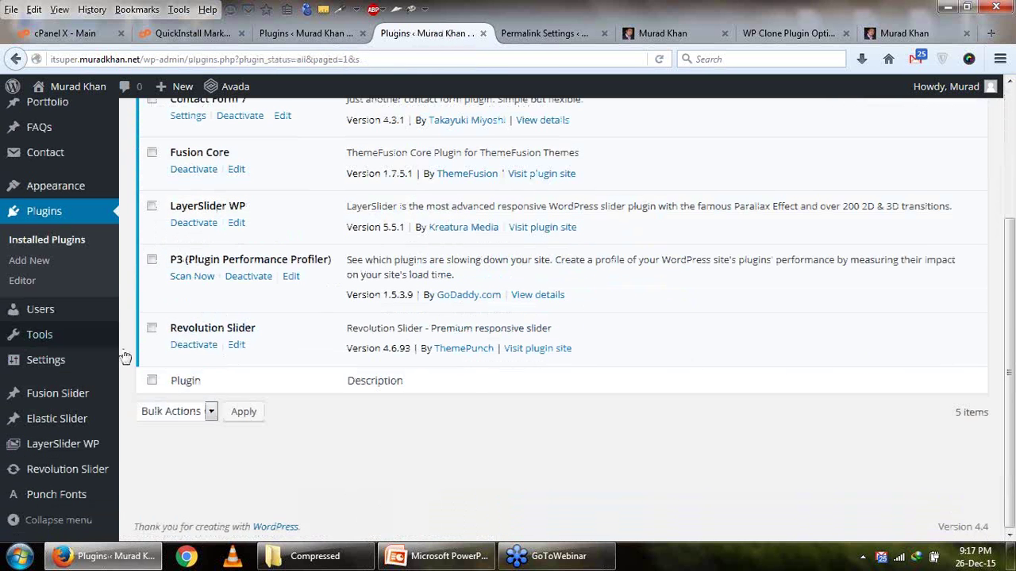
# Open P3's Scan Now, start a new scan and choose Auto Scan.
pyautogui.click(198, 283)
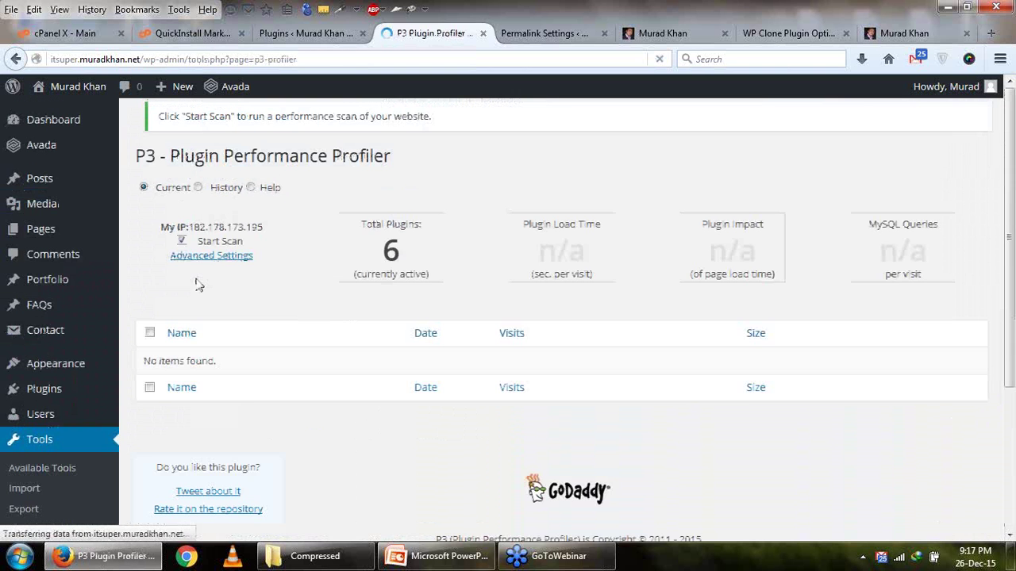
pyautogui.scroll(-2, 333, 341)
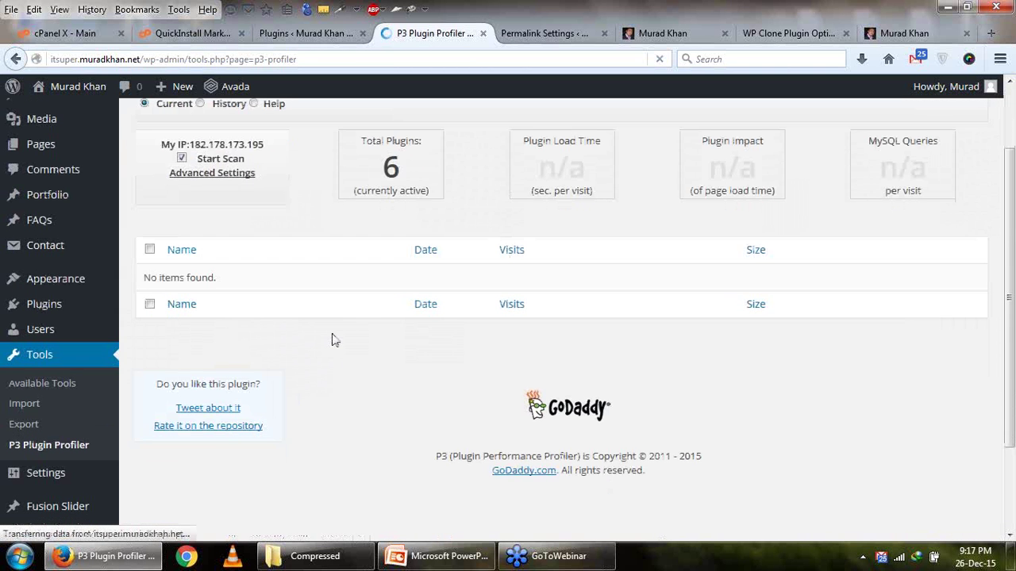
pyautogui.scroll(2, 334, 341)
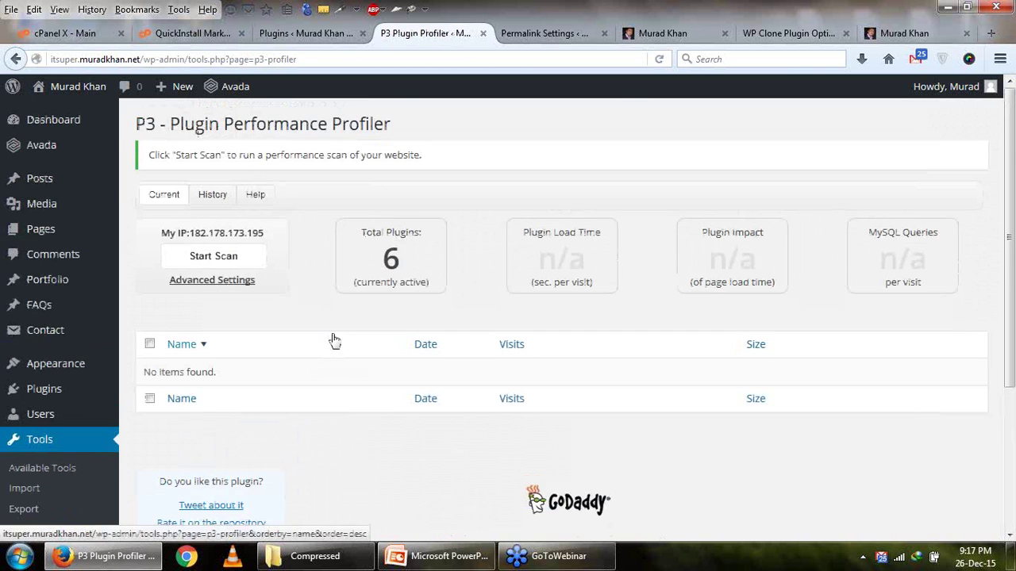
pyautogui.click(213, 259)
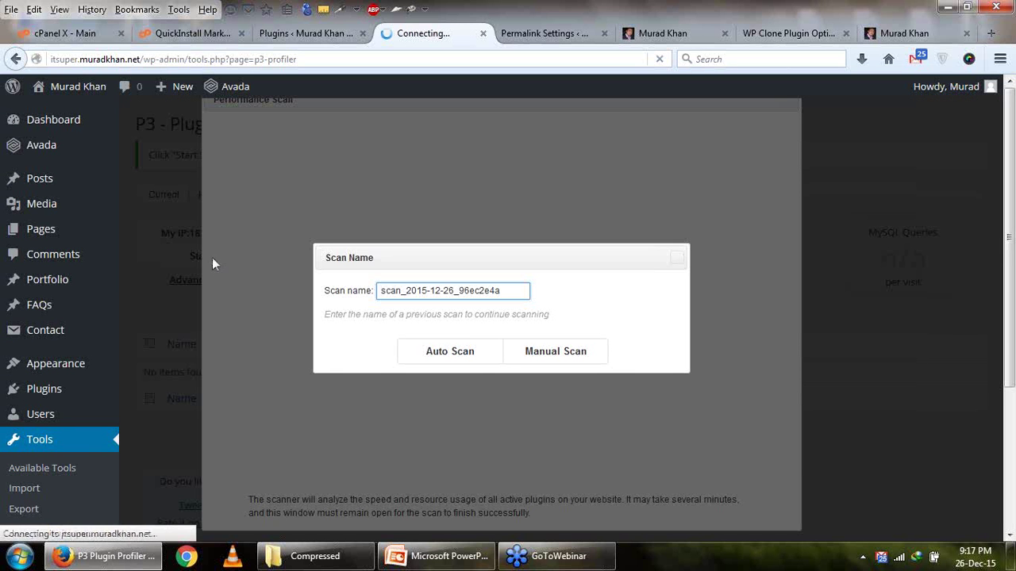
pyautogui.click(459, 356)
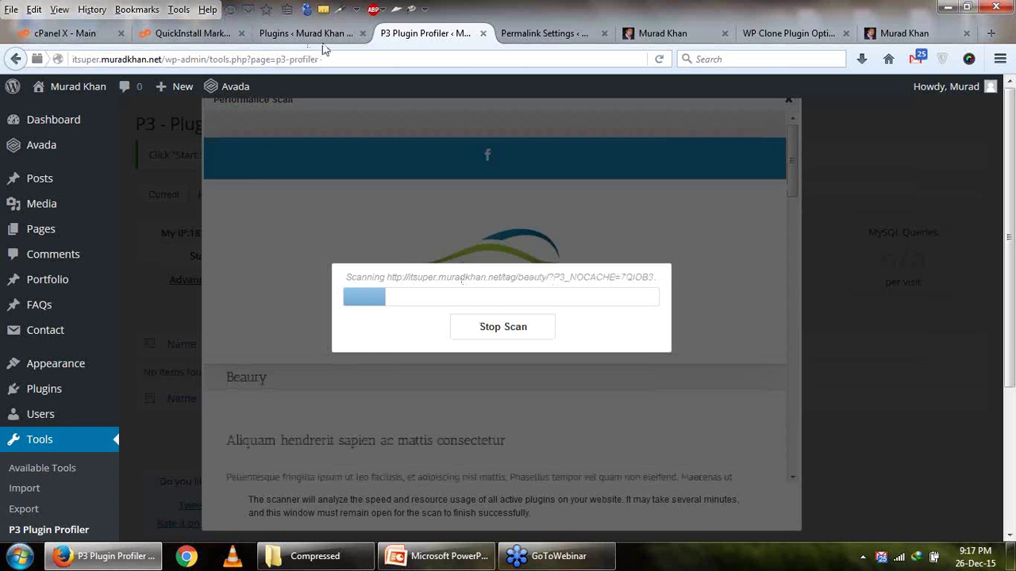
# Show the 10 installed plugins, glance at slide 19's speed tips, then return to Plugins.
pyautogui.click(322, 37)
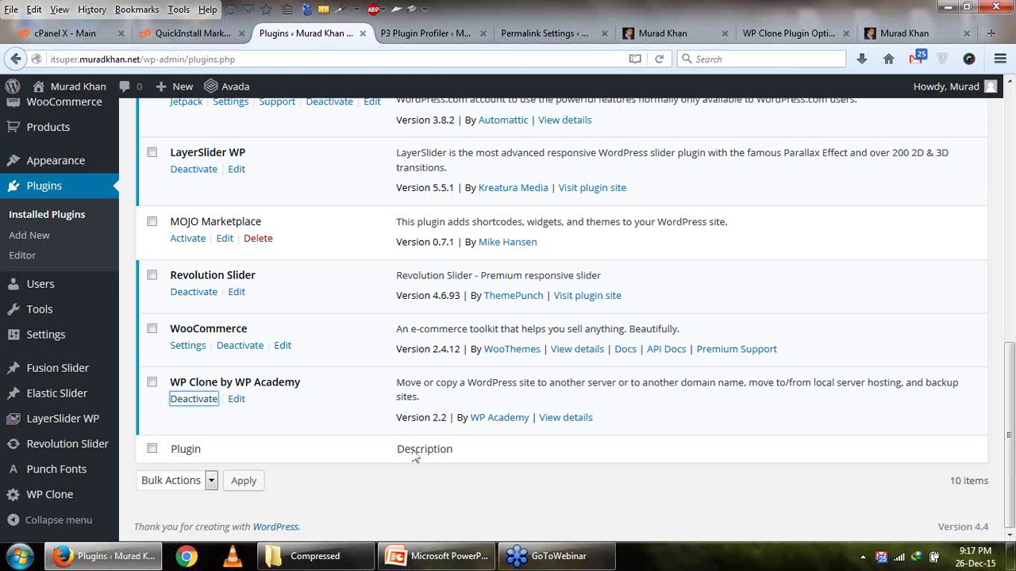
pyautogui.click(467, 565)
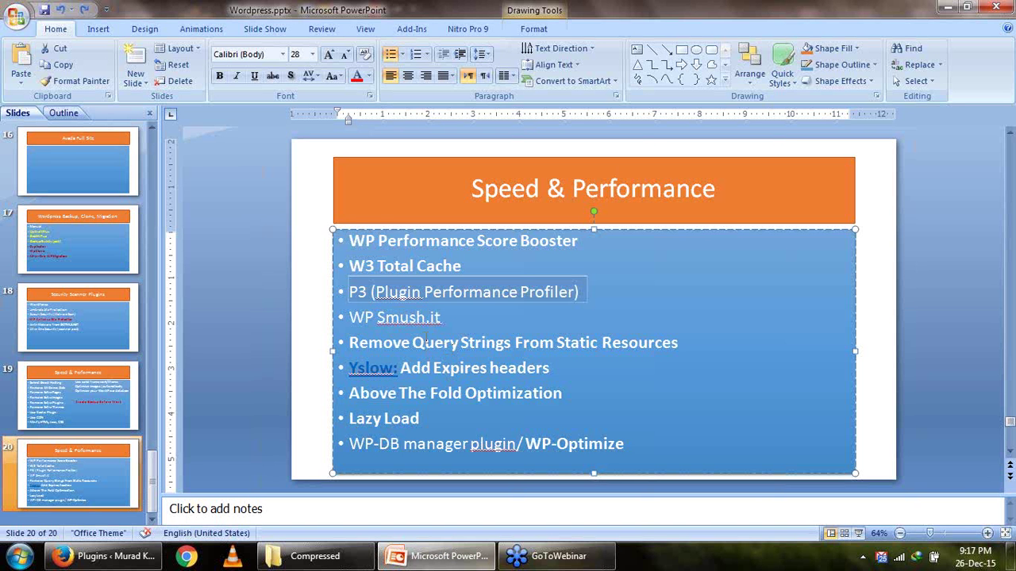
pyautogui.scroll(1, 426, 340)
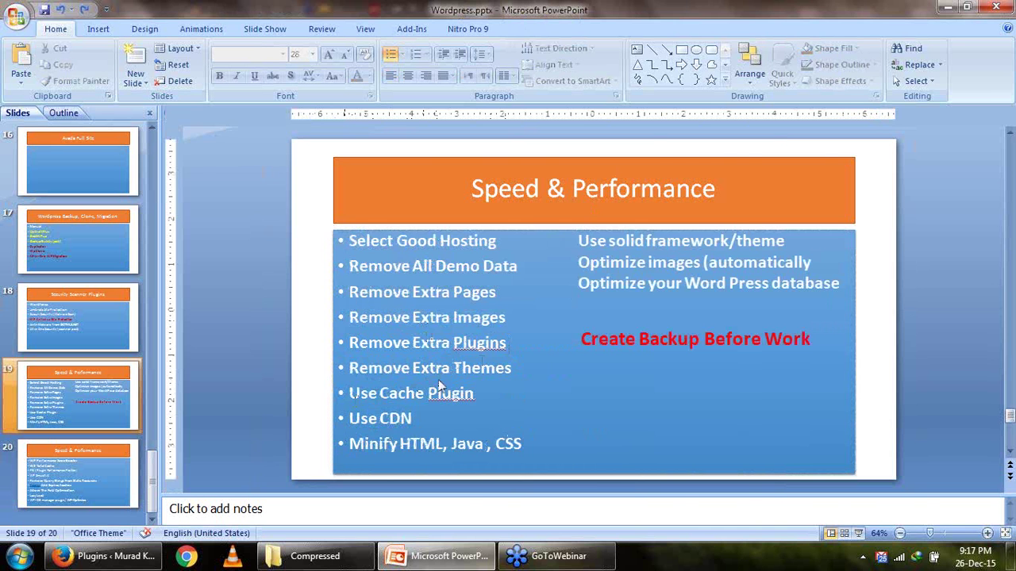
pyautogui.click(103, 555)
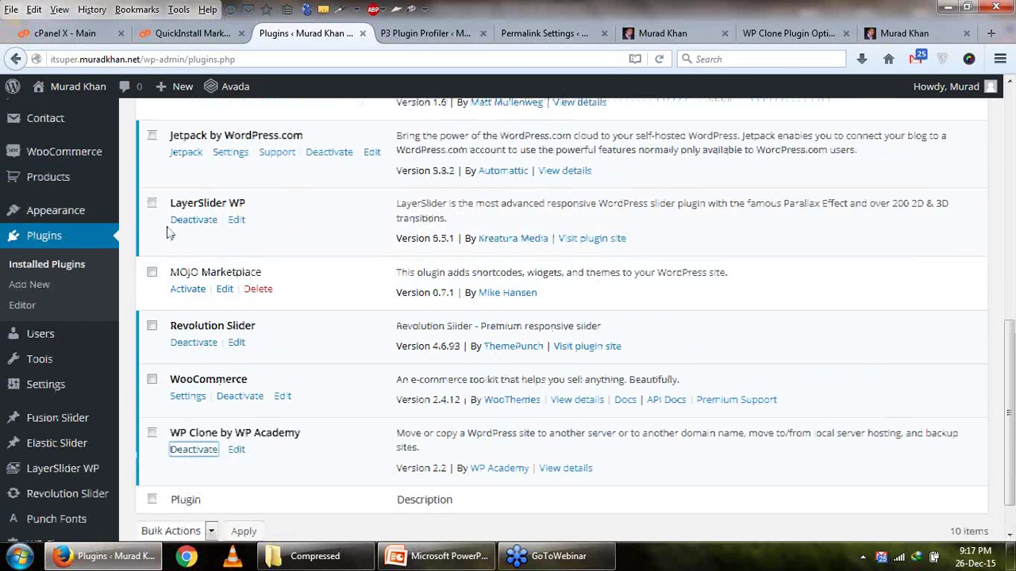
# Go to Appearance > Themes to list Avada, Twenty Fifteen, Fourteen and Sixteen.
pyautogui.scroll(5, 168, 233)
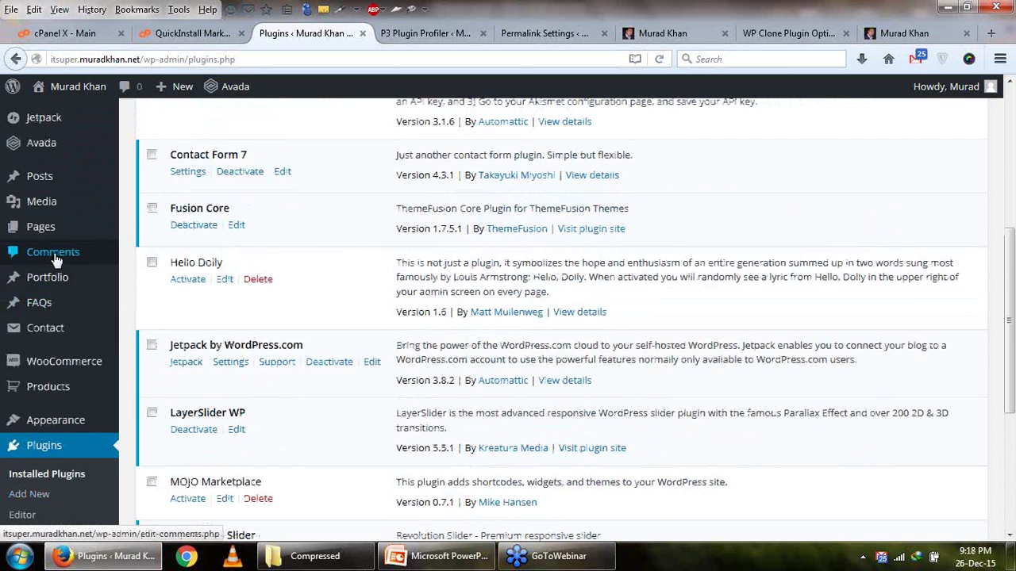
pyautogui.scroll(2, 64, 333)
pyautogui.moveTo(78, 393)
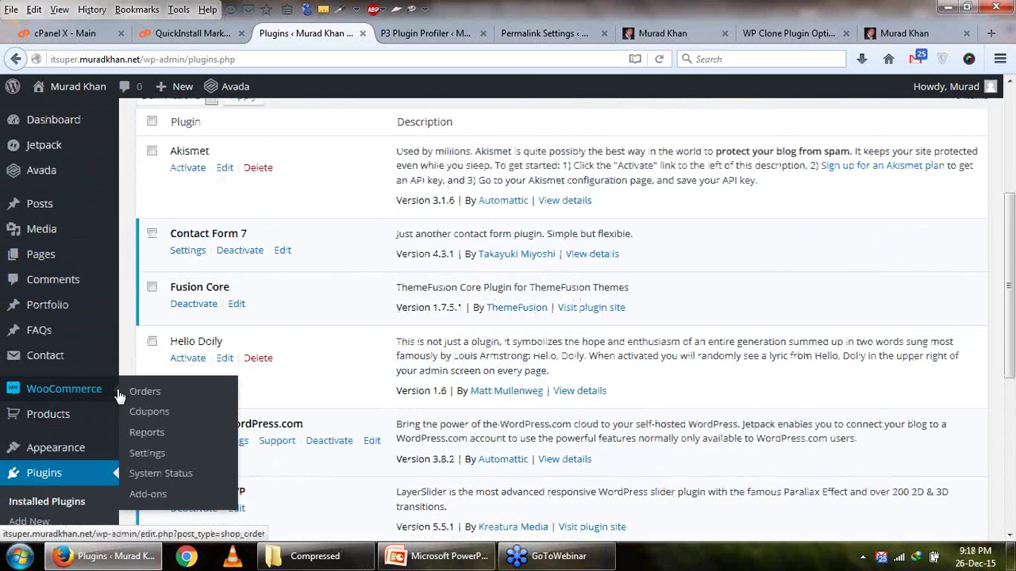
pyautogui.scroll(2, 64, 336)
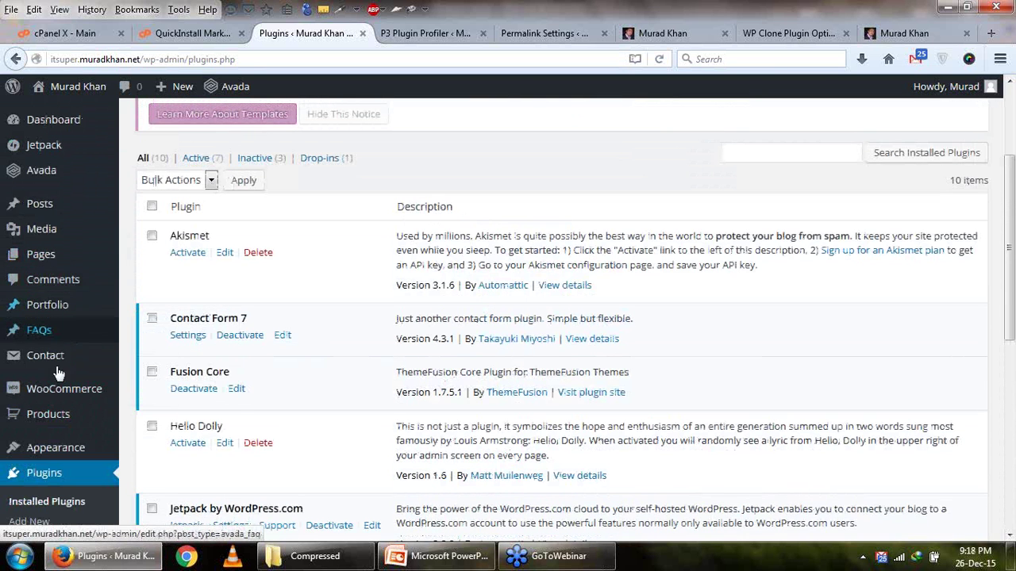
pyautogui.scroll(2, 56, 282)
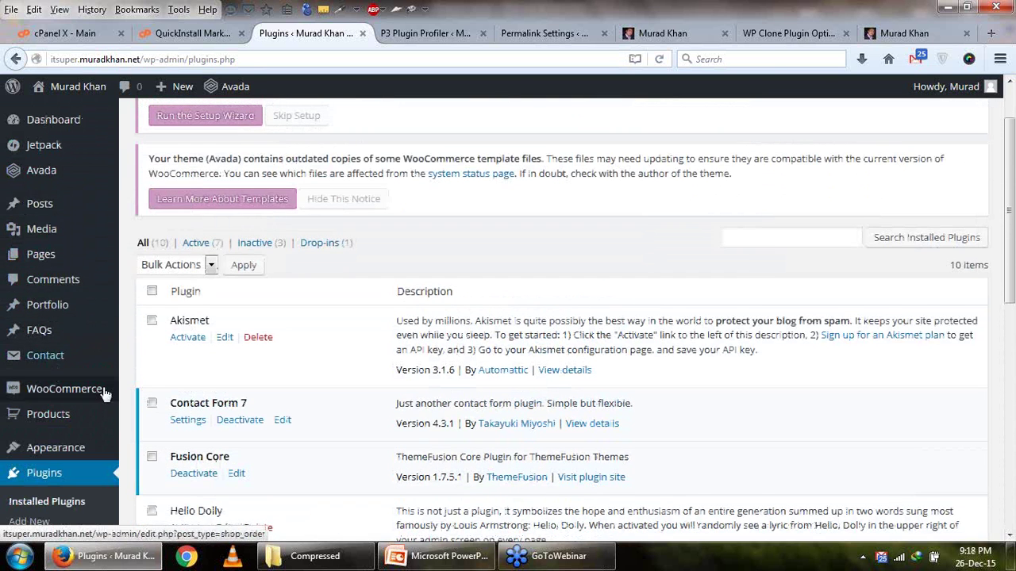
pyautogui.scroll(-2, 95, 390)
pyautogui.moveTo(83, 367)
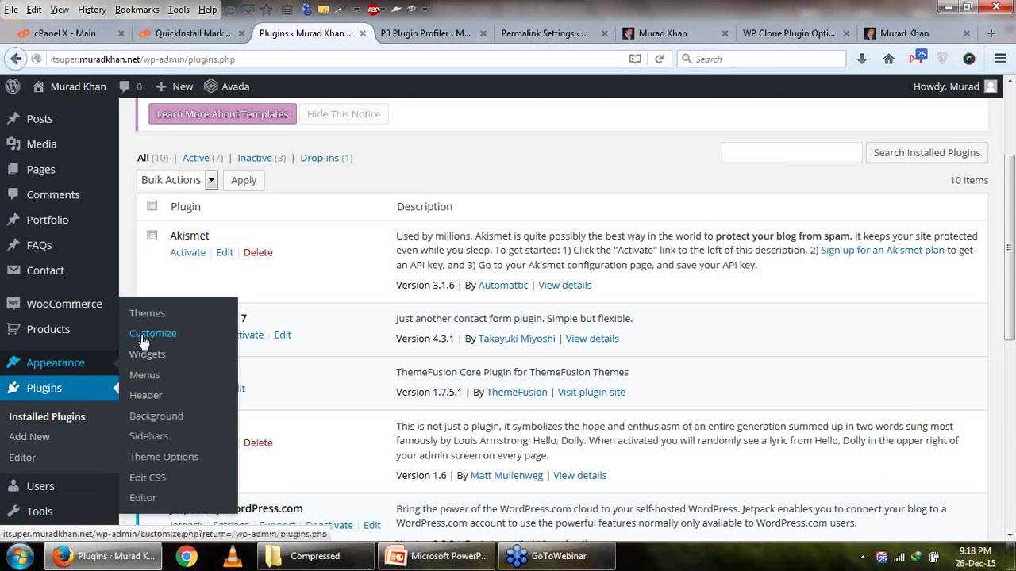
pyautogui.click(148, 314)
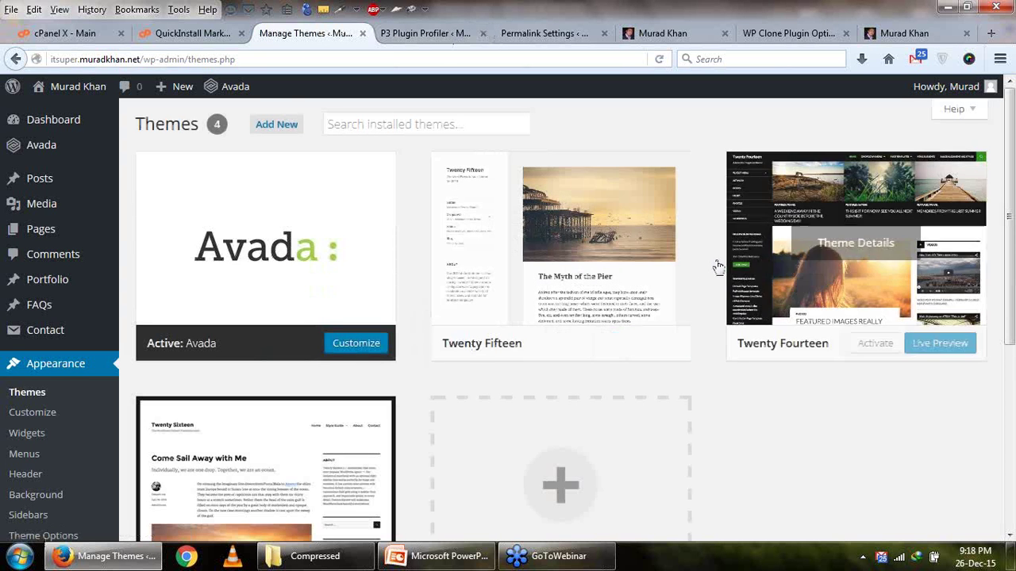
# Delete the Twenty Fifteen, Twenty Sixteen and Twenty Fourteen themes, confirming each.
pyautogui.scroll(-4, 762, 302)
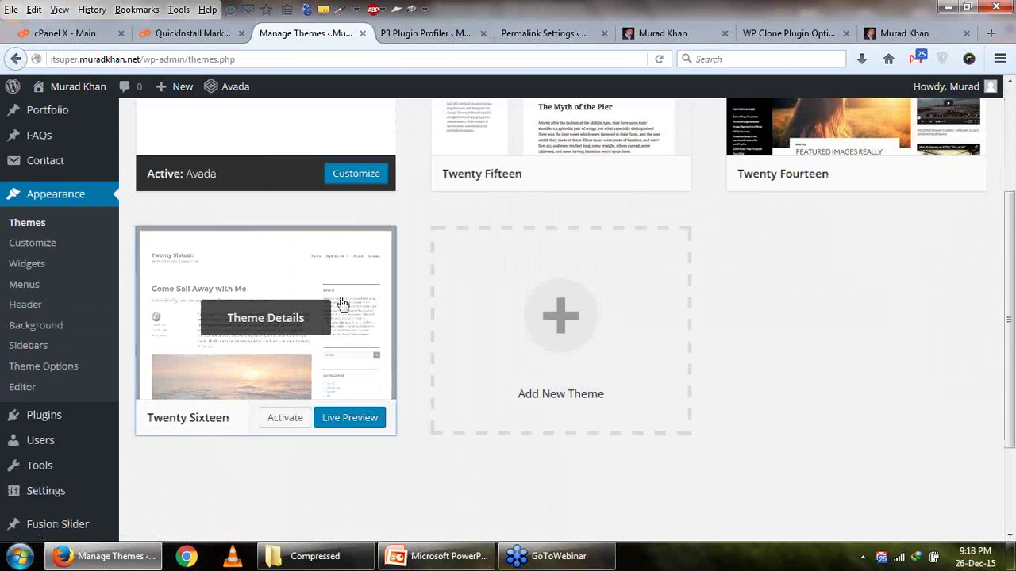
pyautogui.scroll(2, 443, 321)
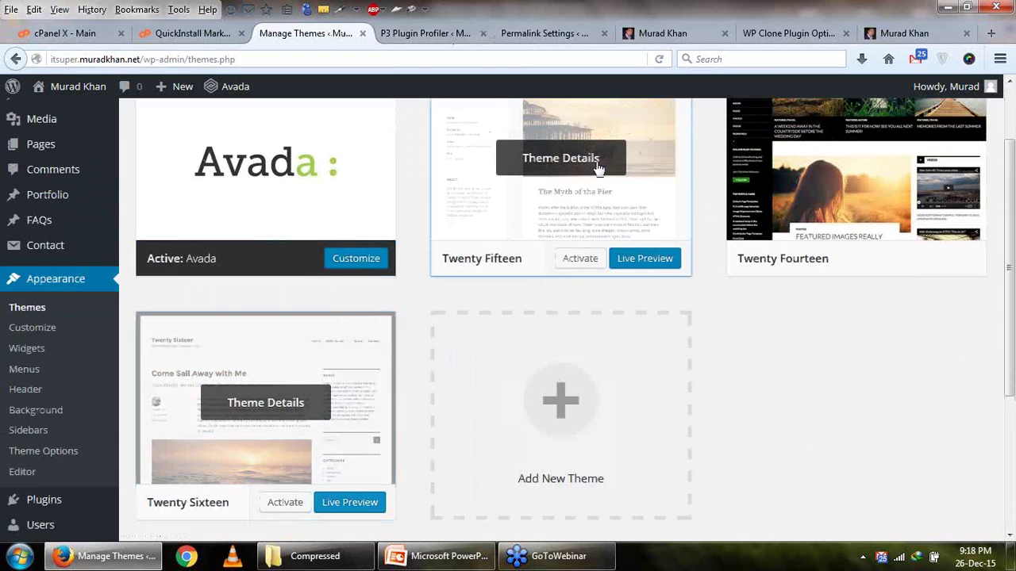
pyautogui.click(596, 166)
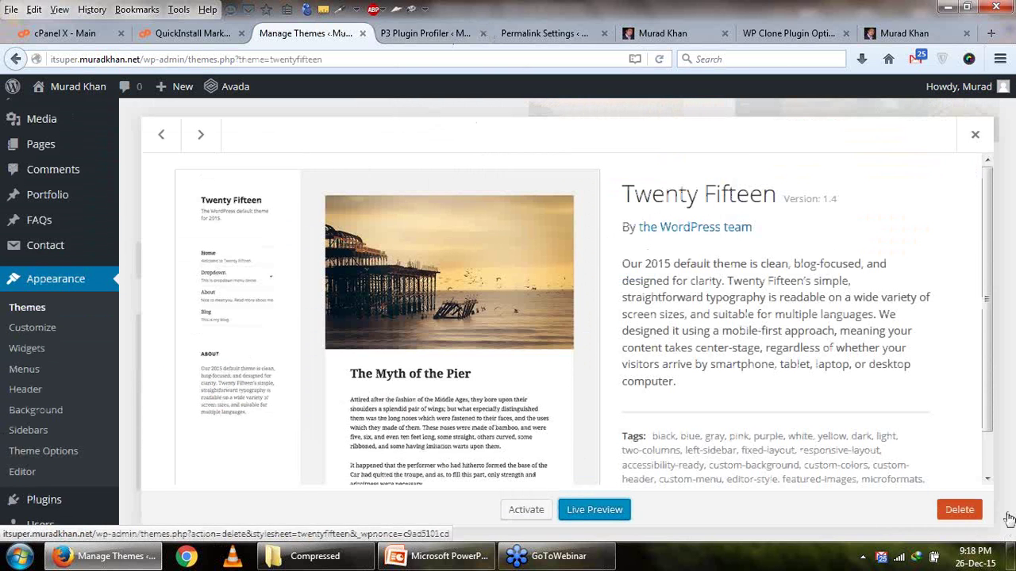
pyautogui.click(959, 509)
pyautogui.click(511, 280)
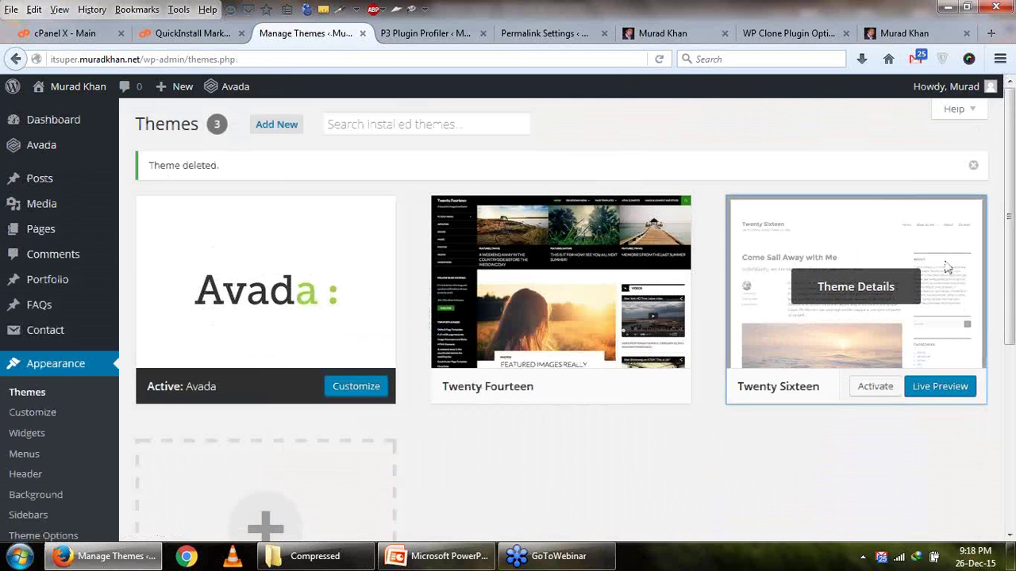
pyautogui.click(944, 268)
pyautogui.click(958, 510)
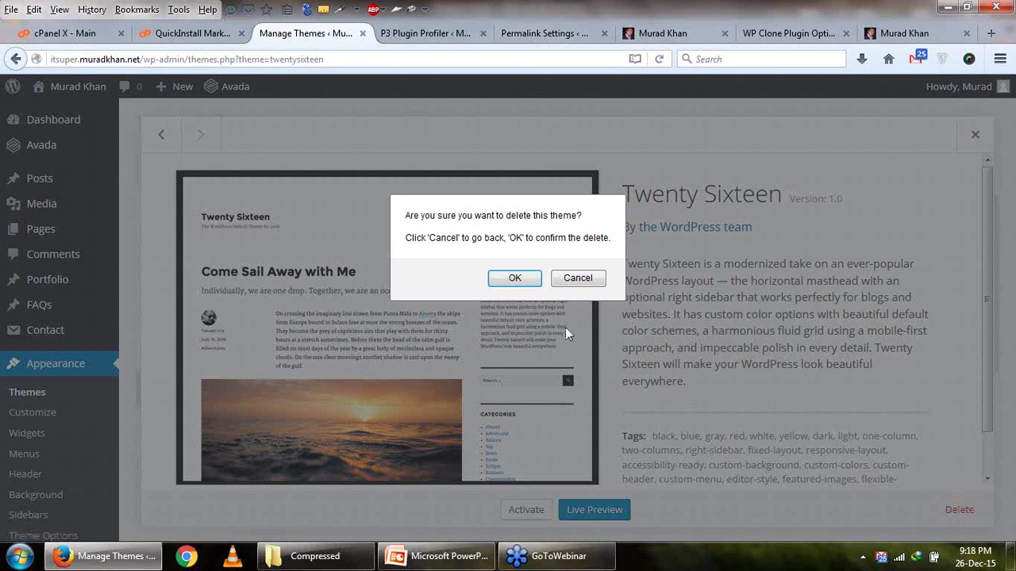
pyautogui.click(503, 279)
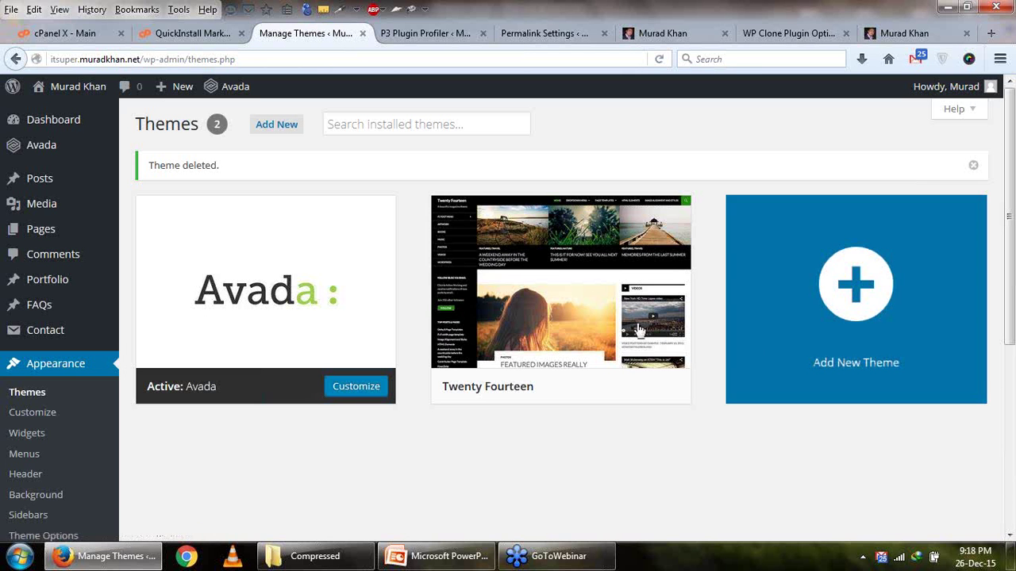
pyautogui.click(569, 286)
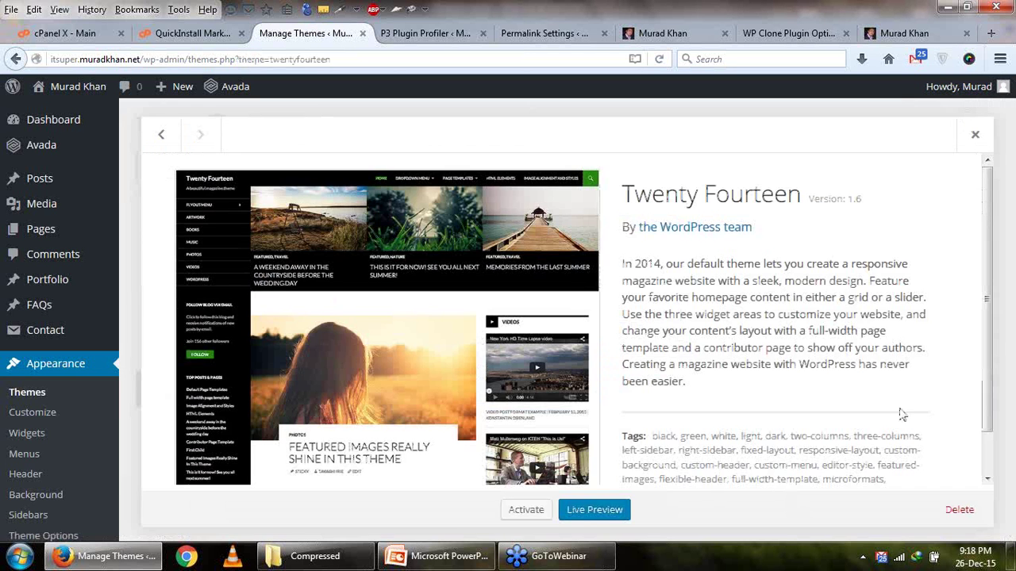
pyautogui.click(960, 510)
pyautogui.click(521, 279)
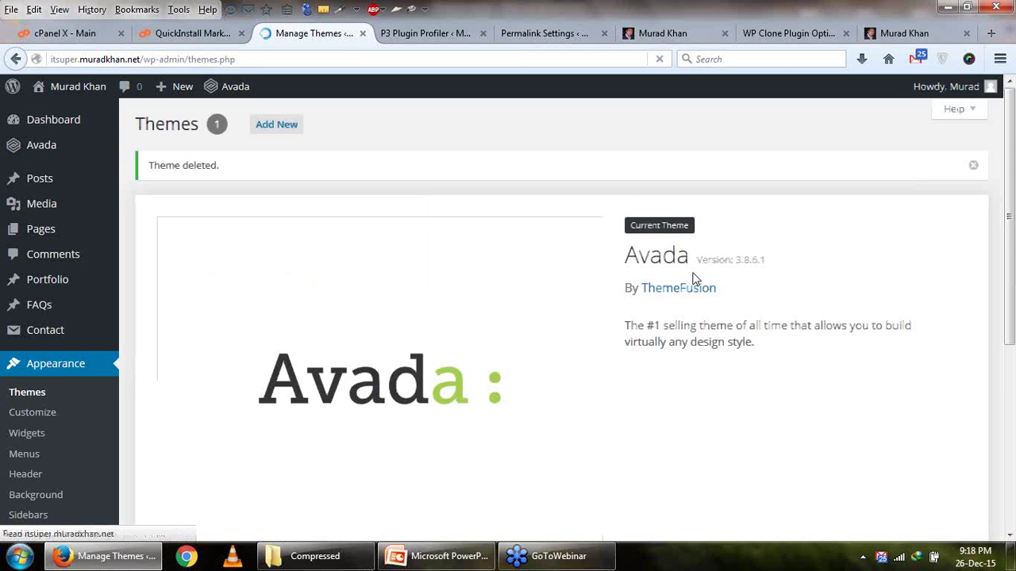
# Check the running P3 scan, then bring the Speed & Performance slide forward.
pyautogui.scroll(-5, 693, 278)
pyautogui.scroll(4, 693, 278)
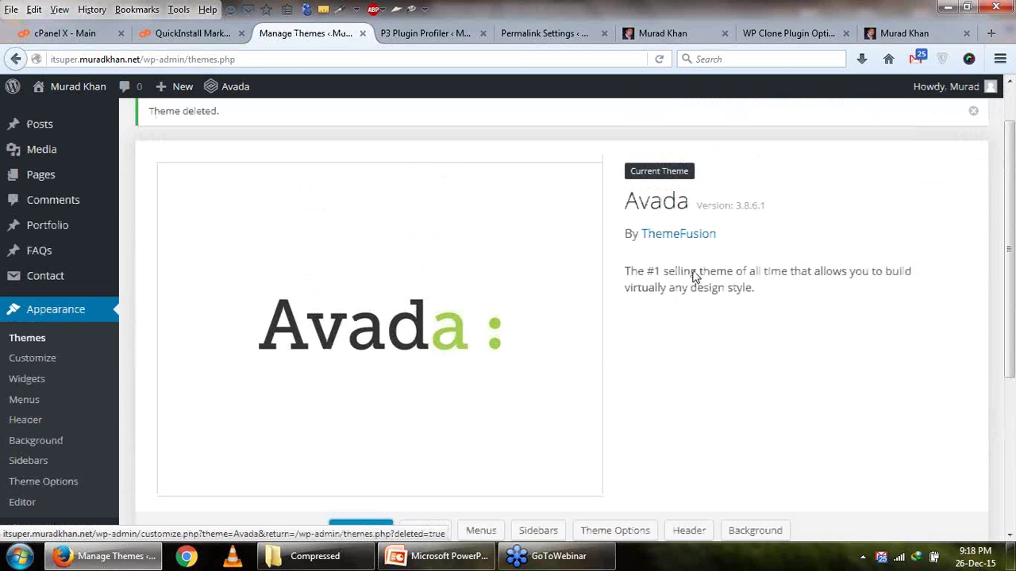
pyautogui.click(432, 34)
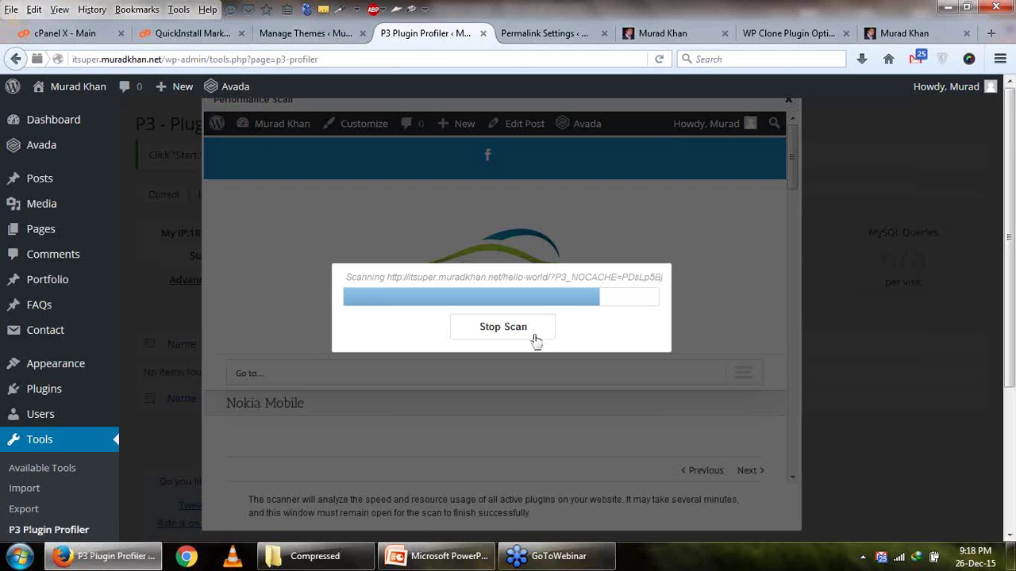
pyautogui.click(302, 33)
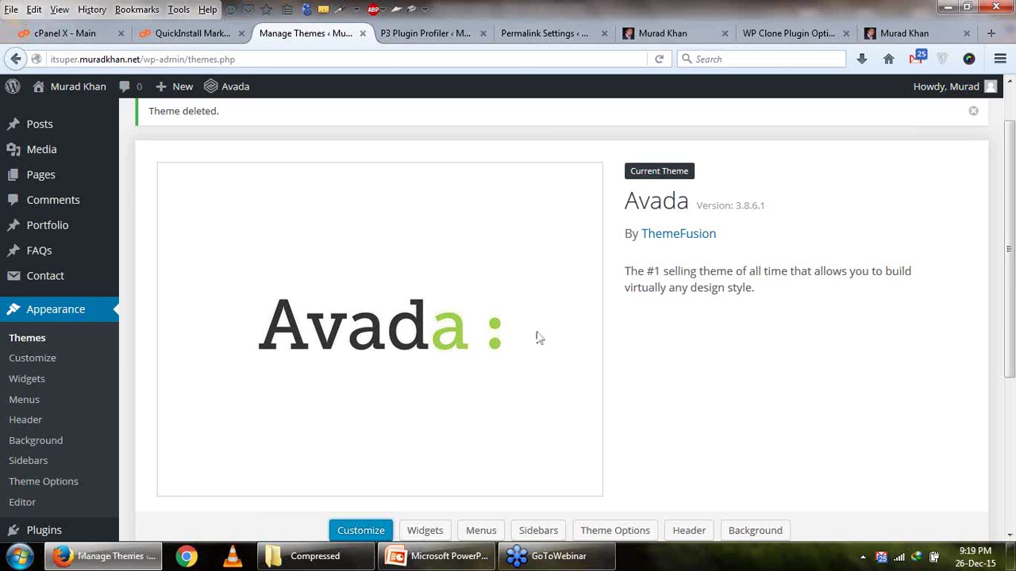
pyautogui.click(449, 564)
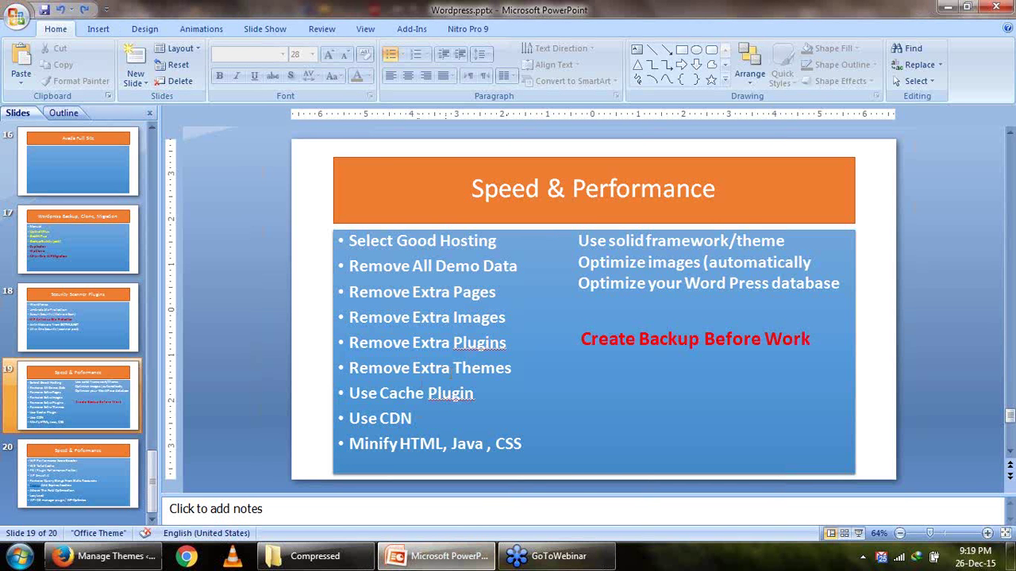
# Review the speed tips on slides 19 and 20, then return to the WordPress Themes page.
pyautogui.click(401, 393)
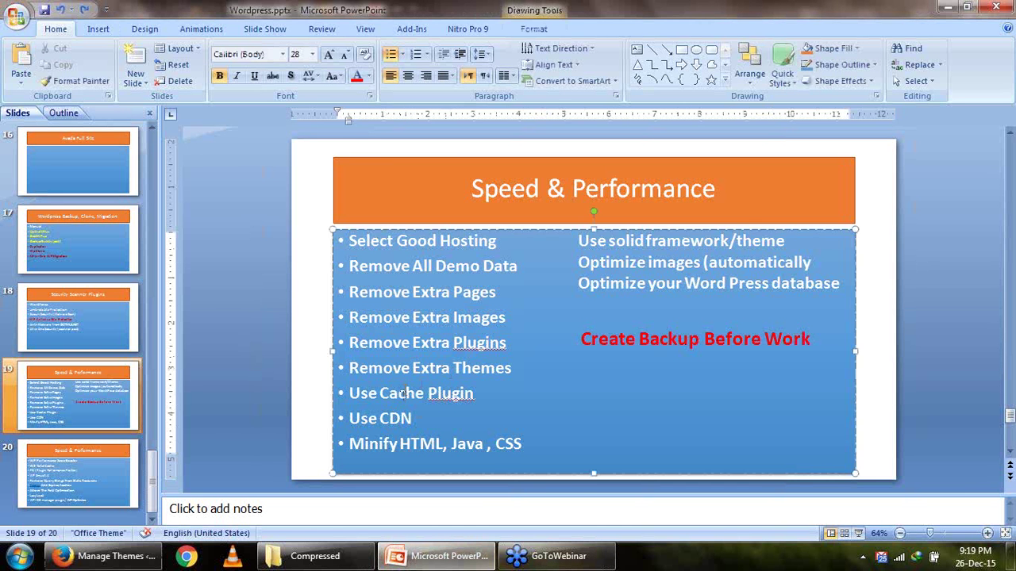
pyautogui.scroll(-1, 401, 393)
pyautogui.click(380, 271)
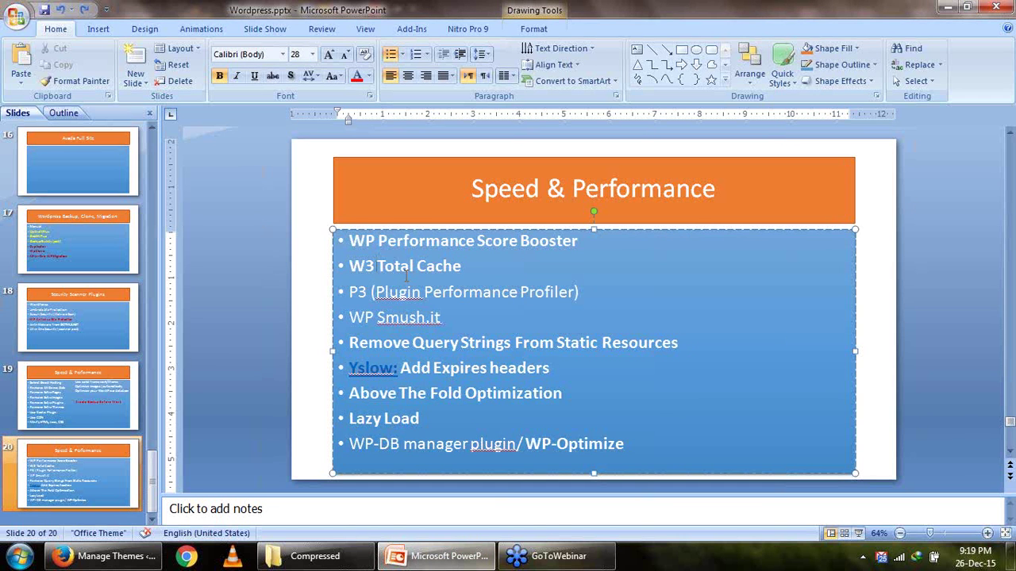
pyautogui.press('pageup')
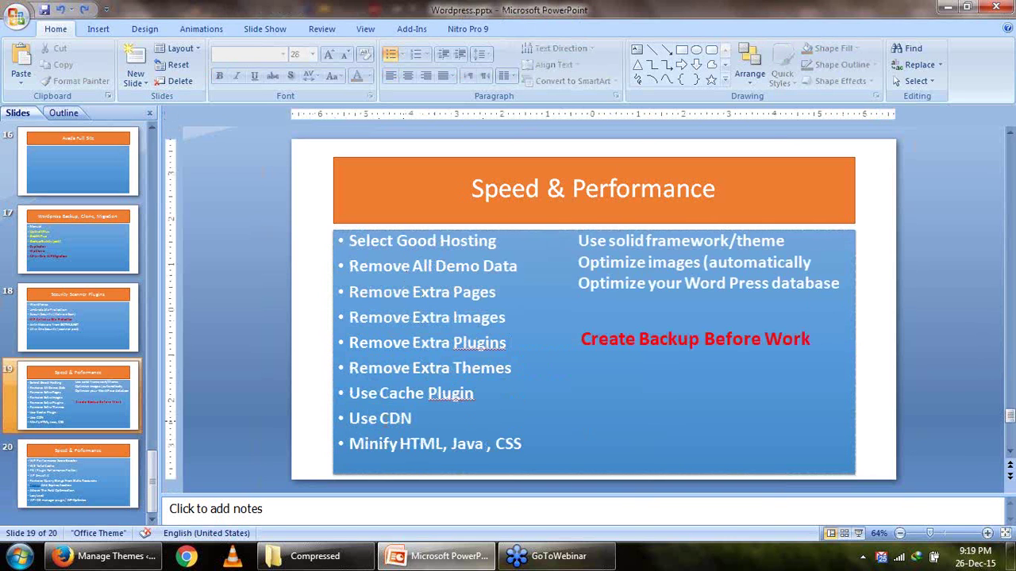
pyautogui.click(388, 423)
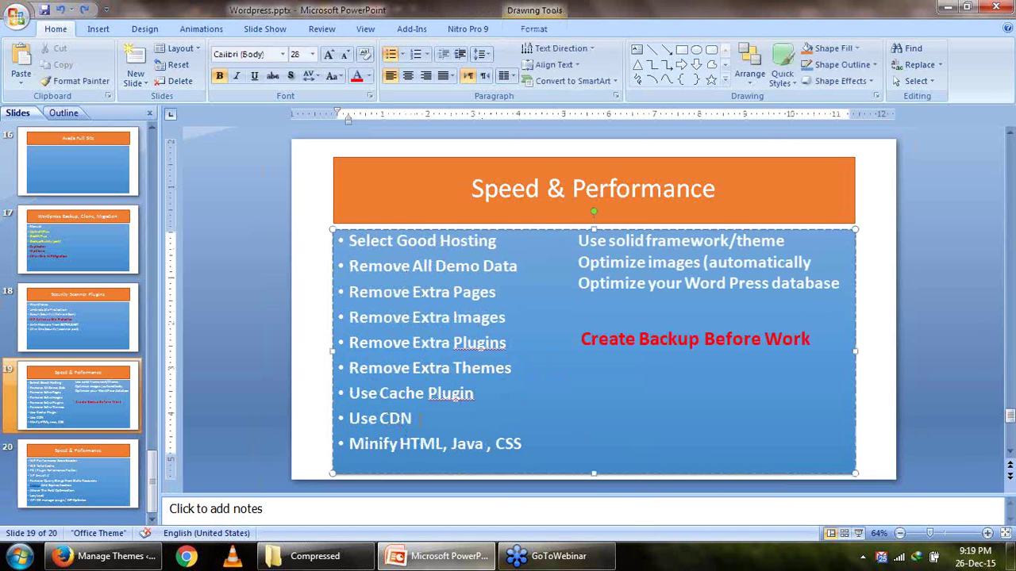
pyautogui.click(119, 559)
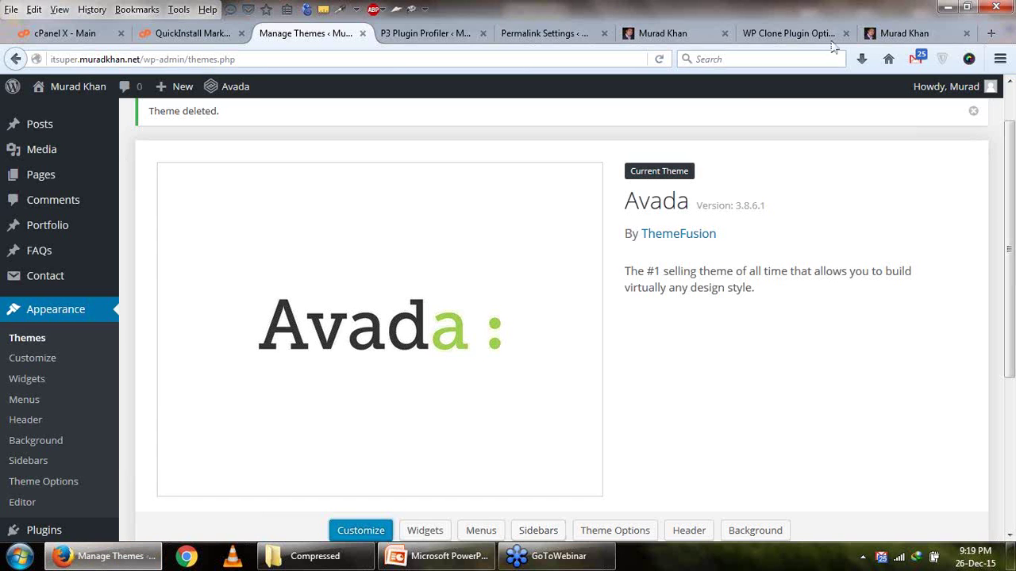
# Search Google for 'cdn' in a new tab, then return to slide 19's speed tips.
pyautogui.click(989, 33)
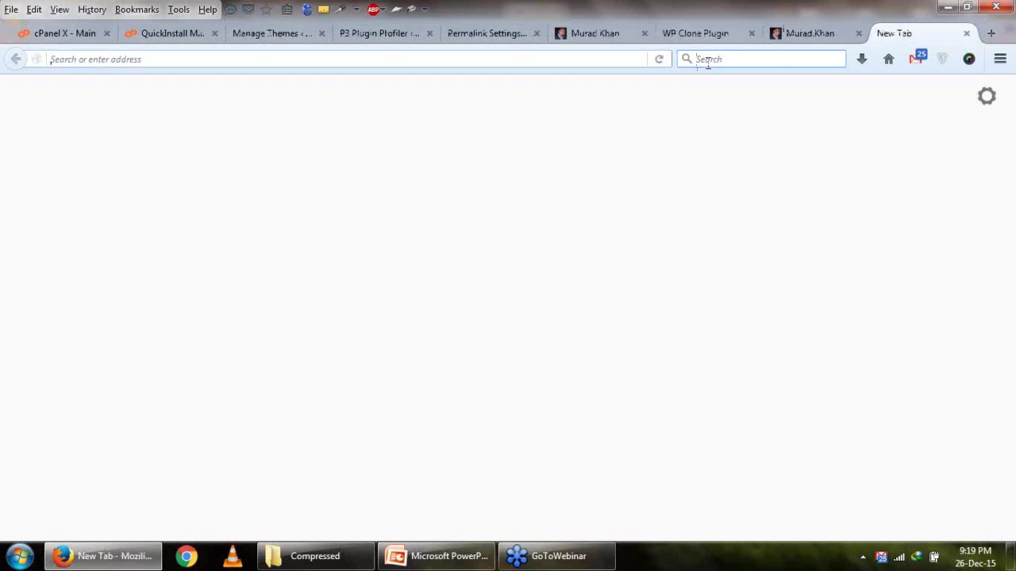
pyautogui.write('cd')
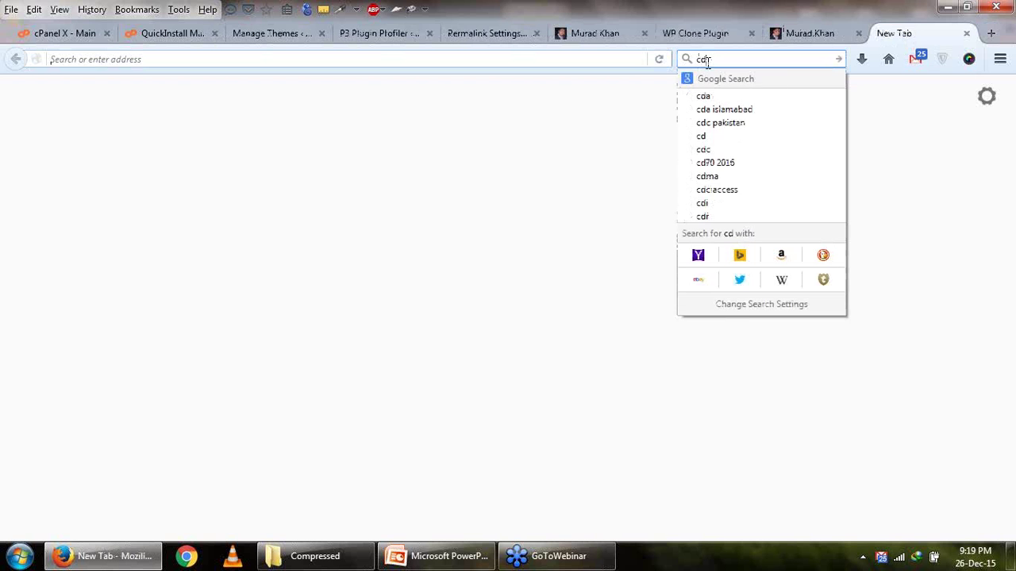
pyautogui.write('n')
pyautogui.press('Return')
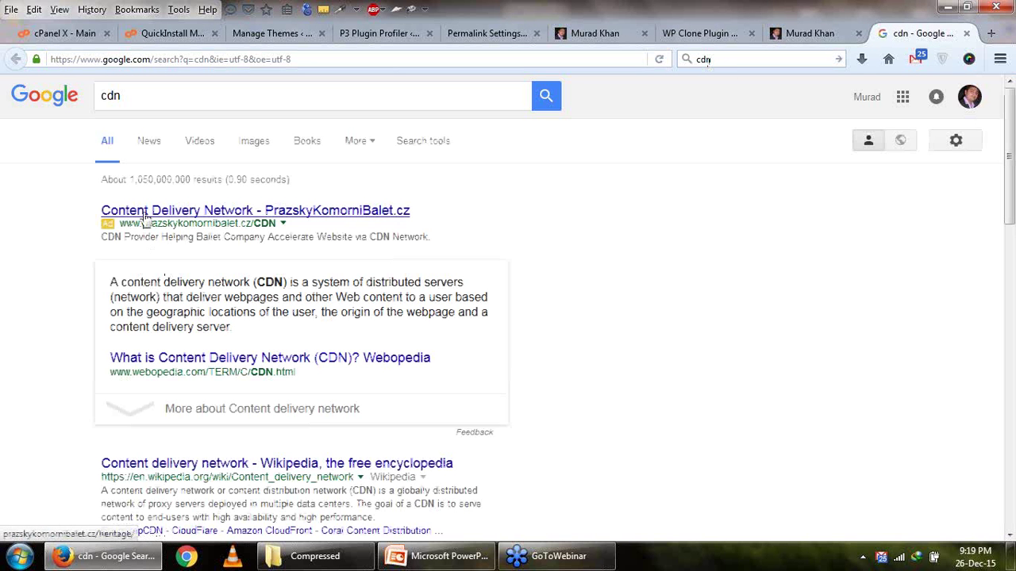
pyautogui.click(438, 557)
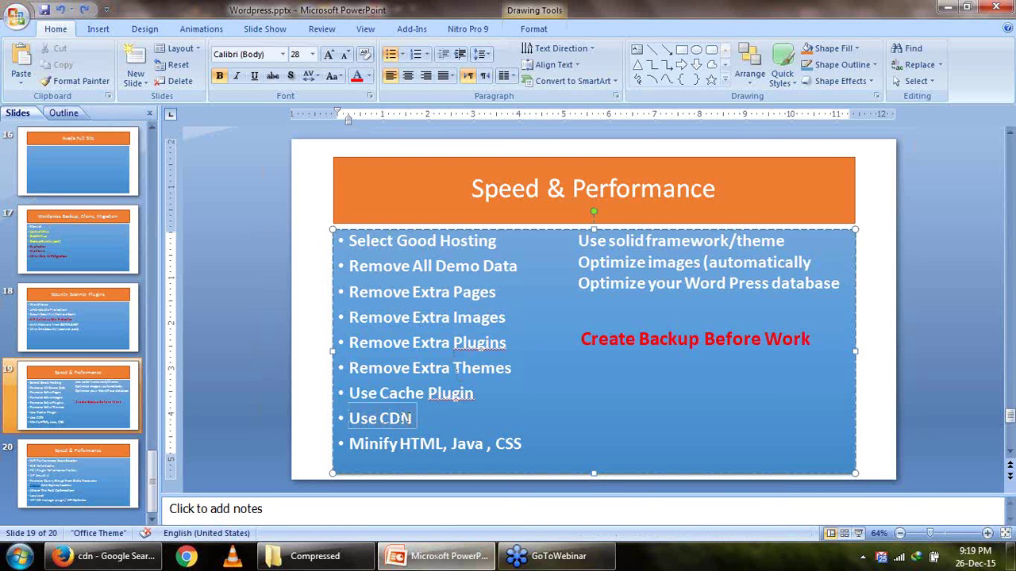
pyautogui.doubleClick(407, 421)
pyautogui.click(394, 418)
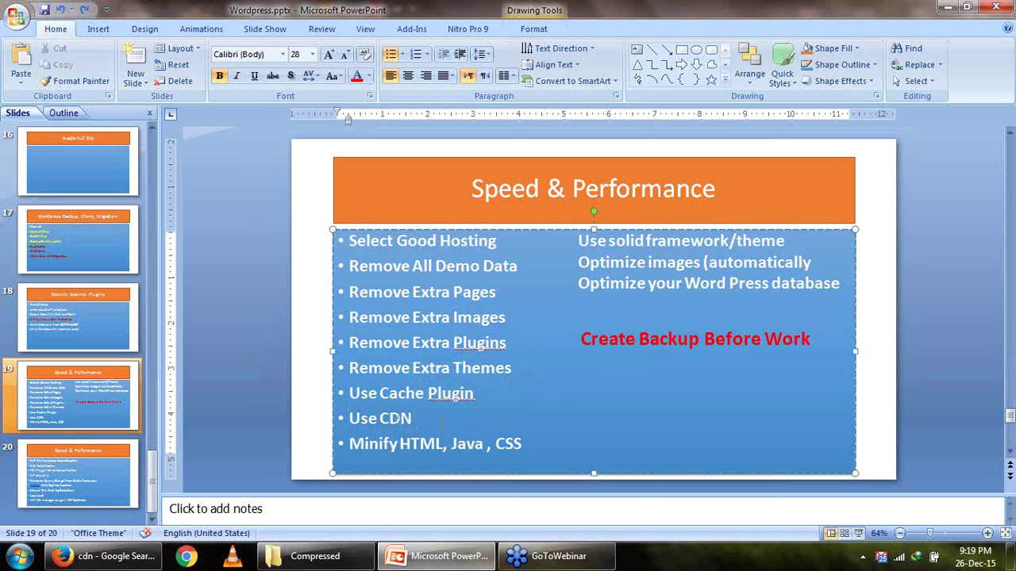
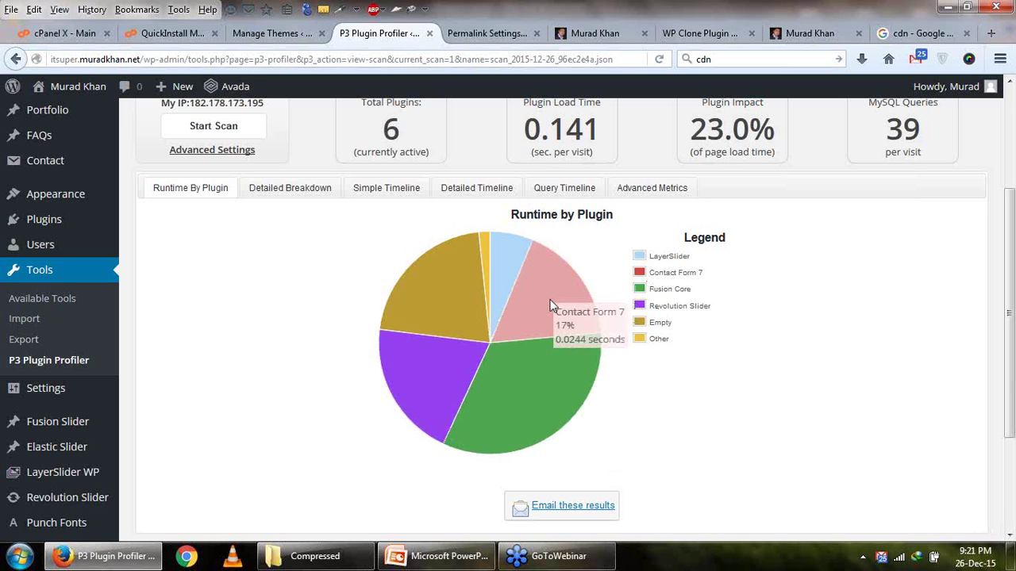
# Scroll through the P3 plugin runtime results, then bring up the updated Permalink Settings page.
pyautogui.scroll(2, 785, 336)
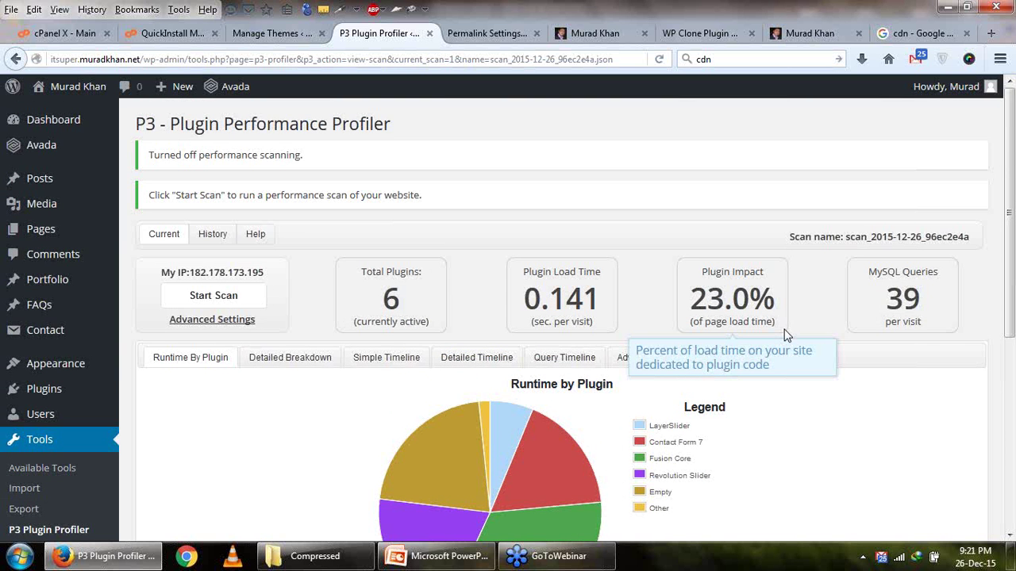
pyautogui.scroll(-1, 786, 336)
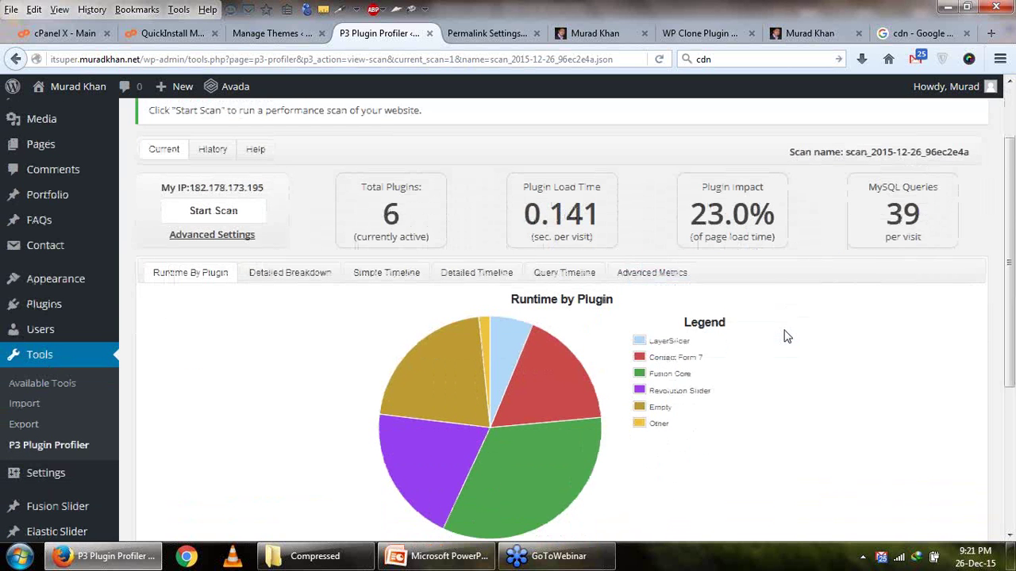
pyautogui.scroll(-2, 790, 336)
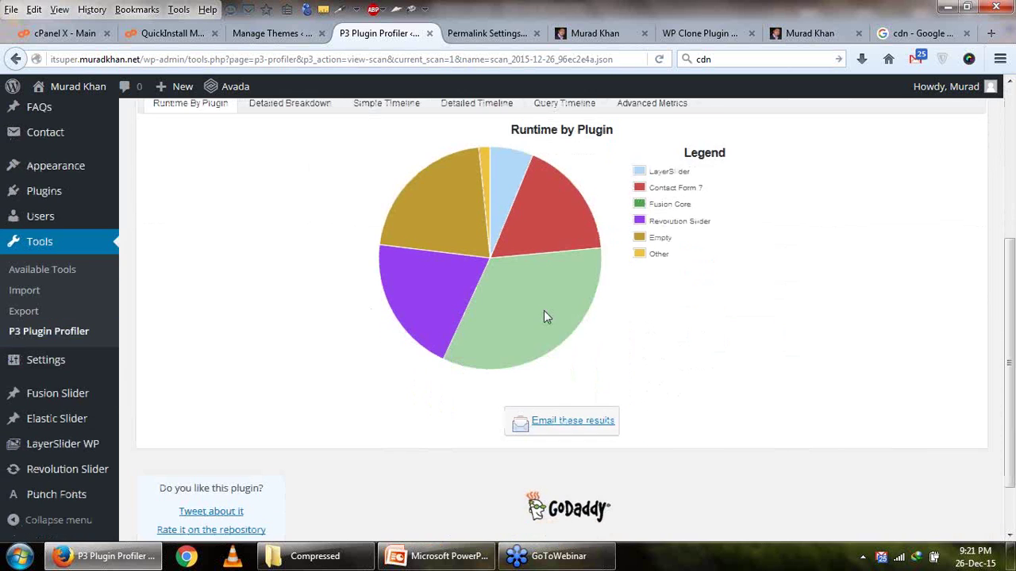
pyautogui.moveTo(547, 318)
pyautogui.scroll(2, 547, 313)
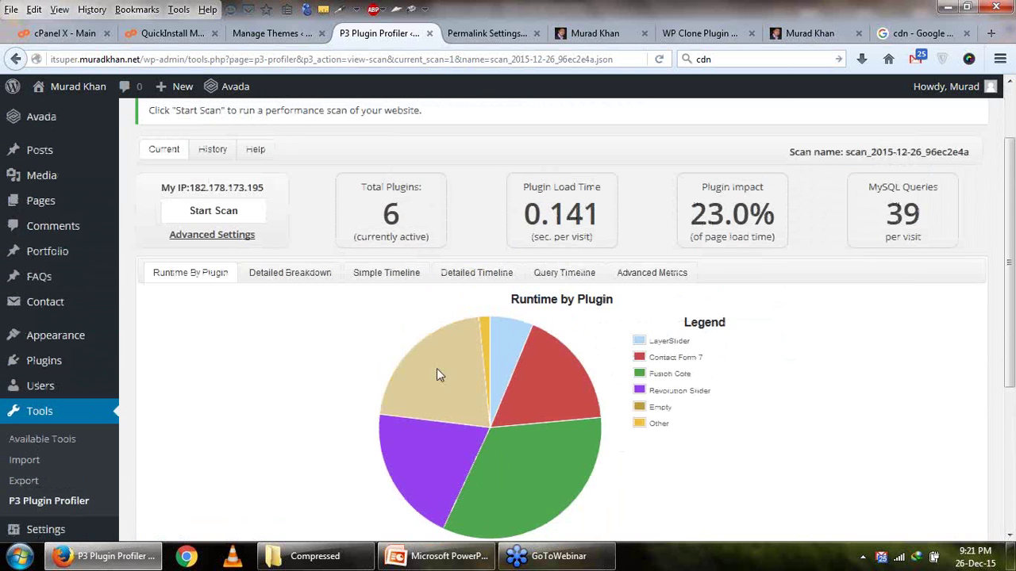
pyautogui.click(500, 36)
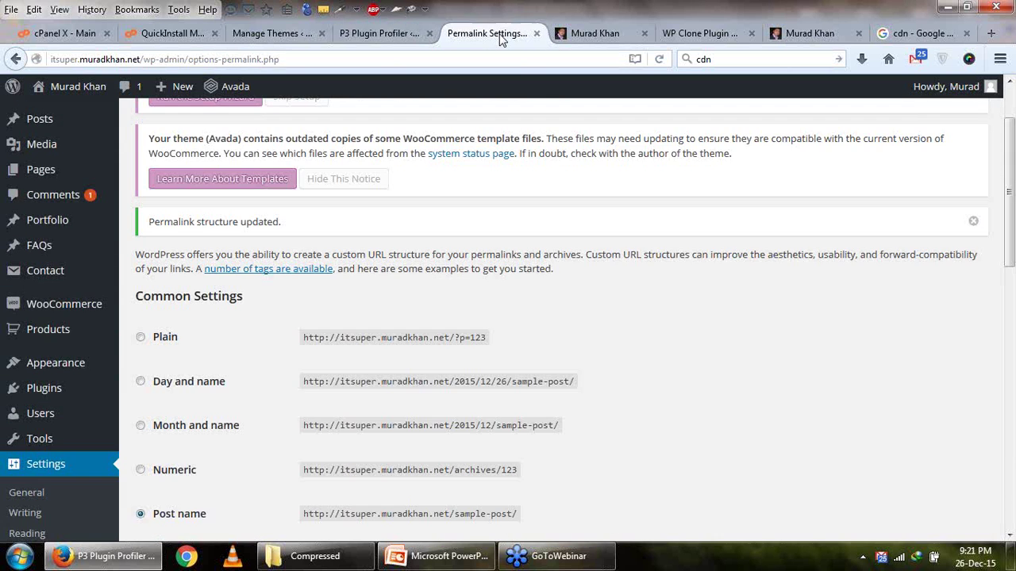
# Replace the 'cdn' Google search with 'gtmetrix', open the GTmetrix site, and add a blank tab.
pyautogui.click(913, 36)
pyautogui.hotkey('ctrl', 'l')
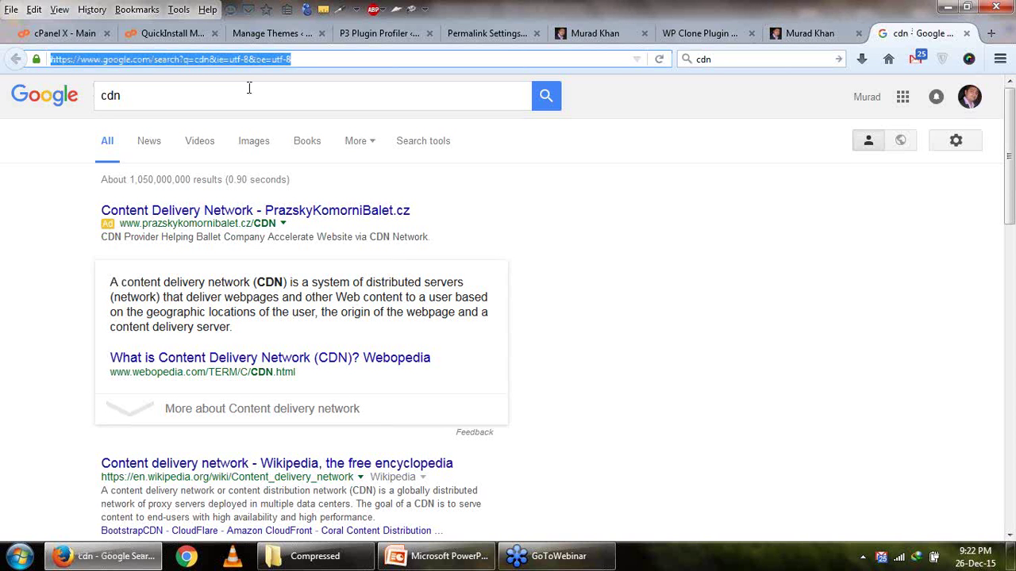
pyautogui.click(263, 95)
pyautogui.doubleClick(263, 97)
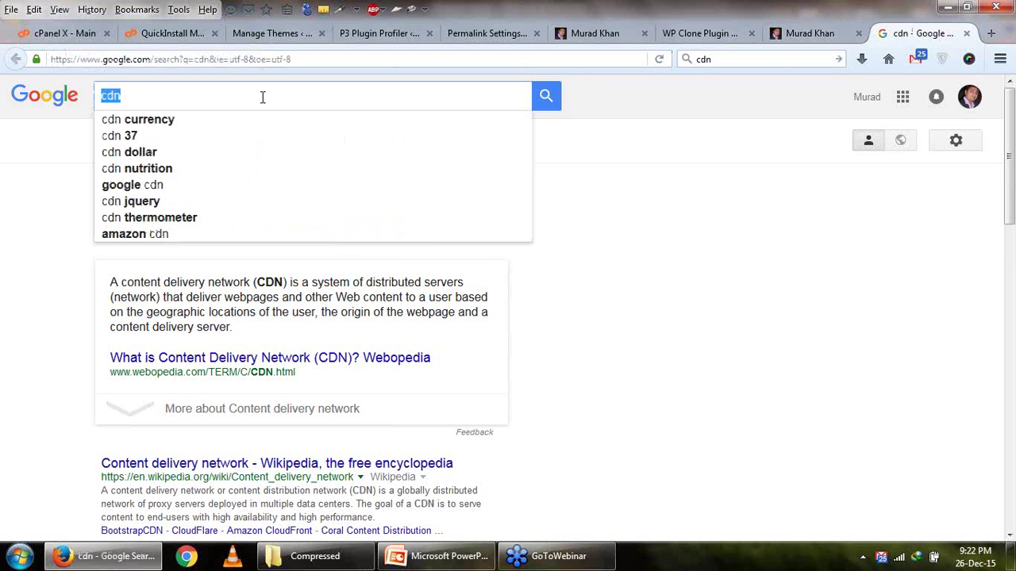
pyautogui.write('gtmetrix')
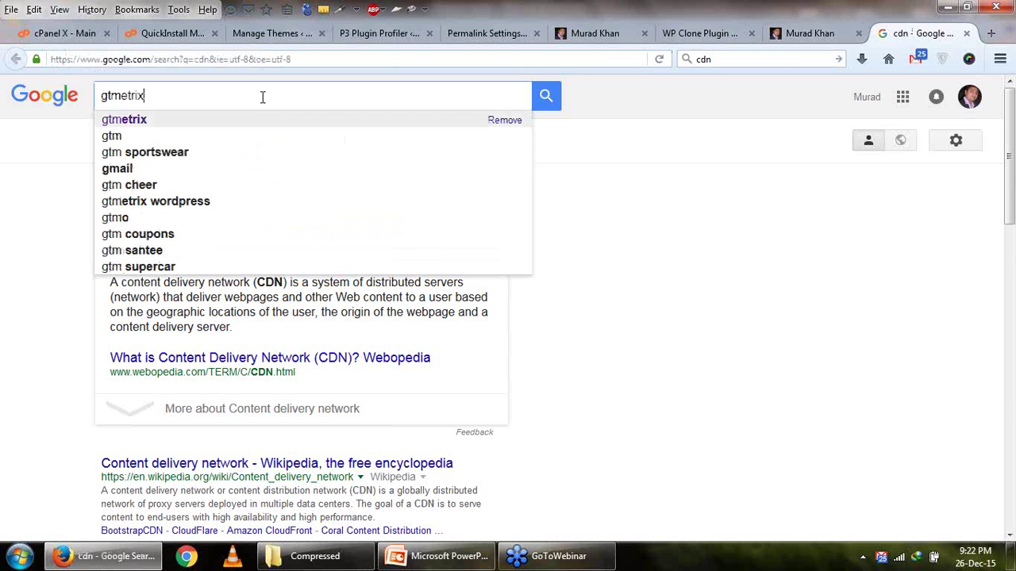
pyautogui.press('Return')
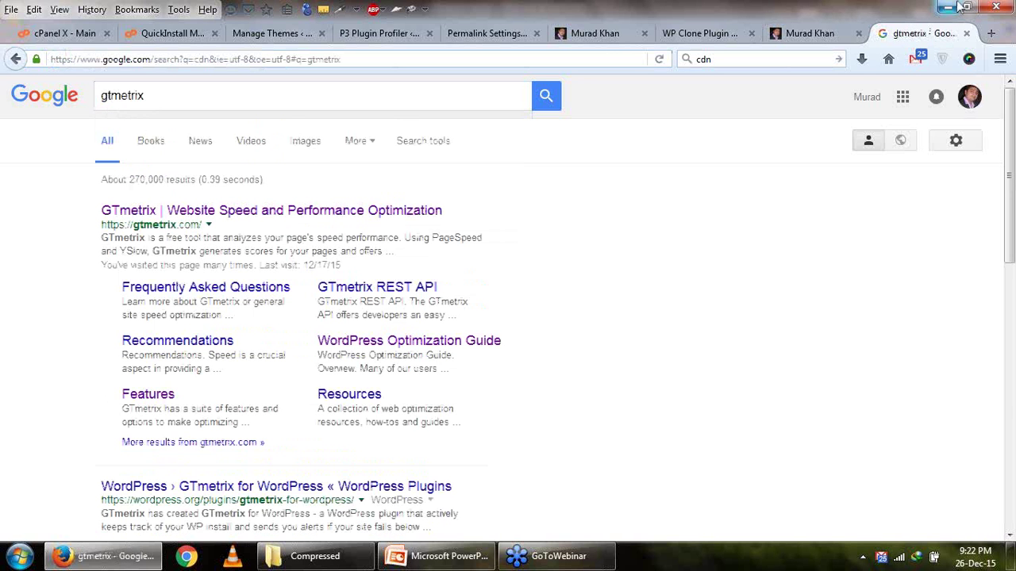
pyautogui.click(313, 227)
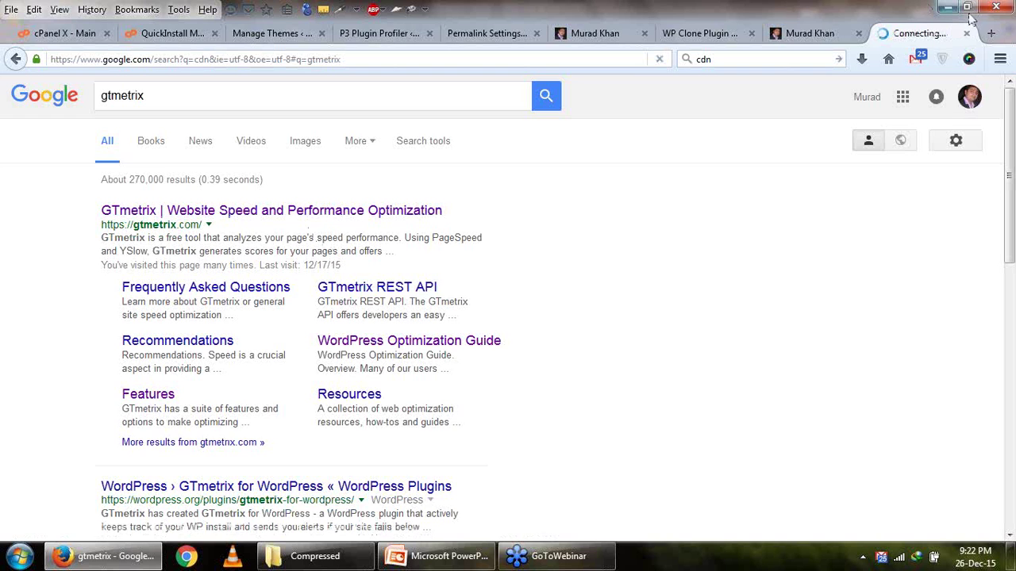
pyautogui.click(991, 32)
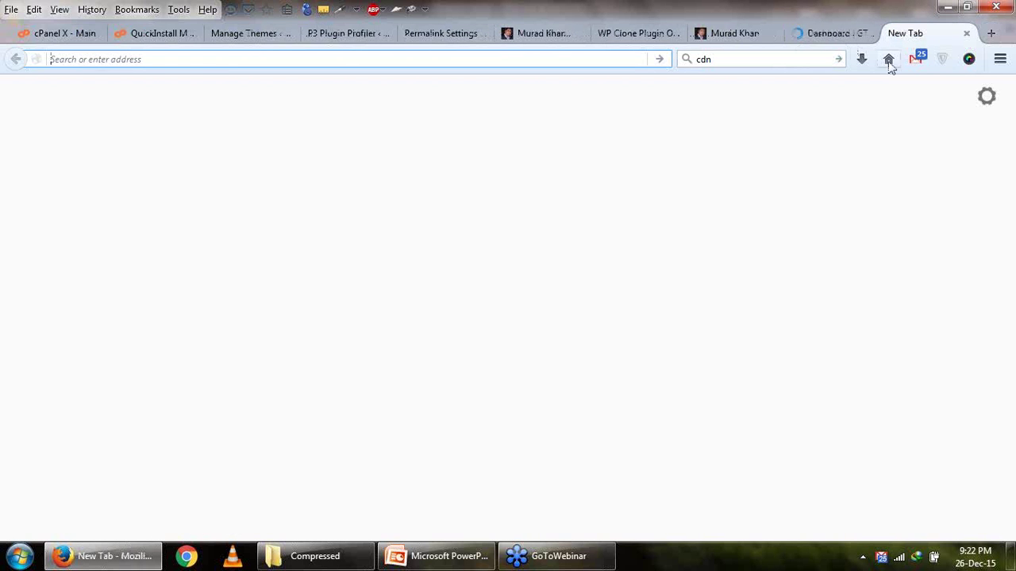
# Load Google in the new tab and locate the site's report on the GTmetrix dashboard.
pyautogui.click(888, 59)
pyautogui.click(835, 35)
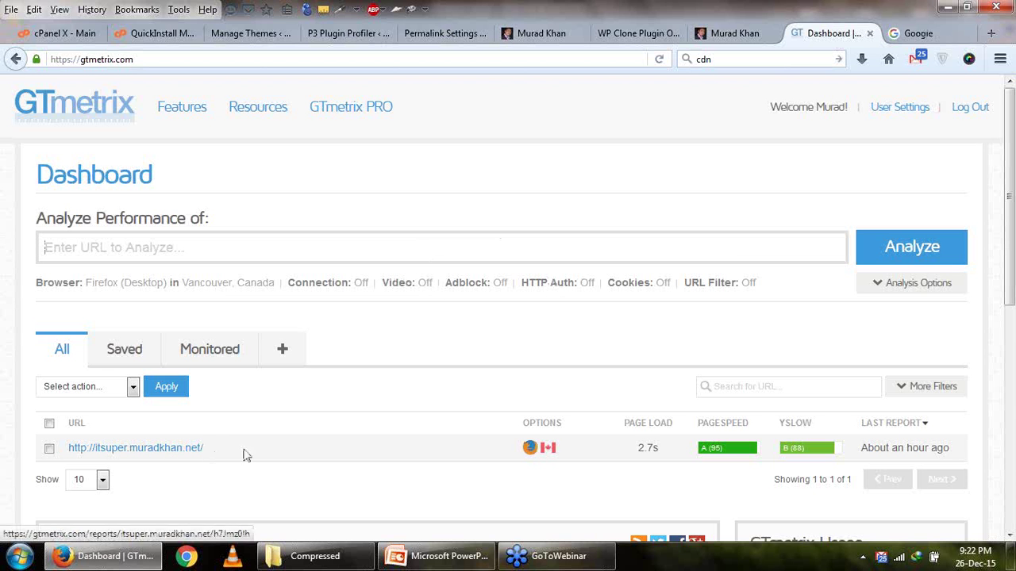
pyautogui.moveTo(221, 450); pyautogui.dragTo(75, 440)
pyautogui.hotkey('ctrl', 'c')
pyautogui.scroll(-1, 741, 451)
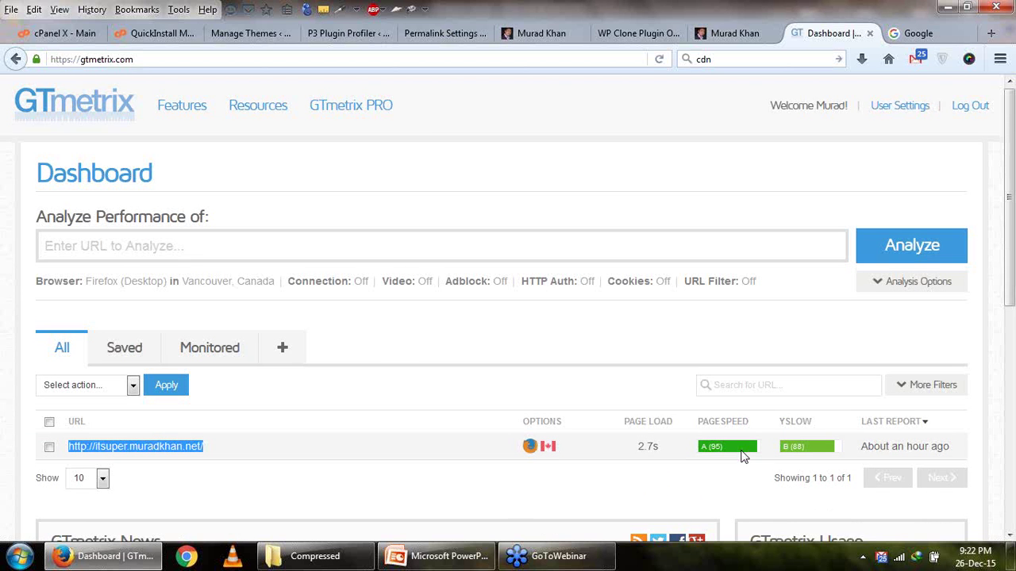
pyautogui.scroll(-1, 742, 455)
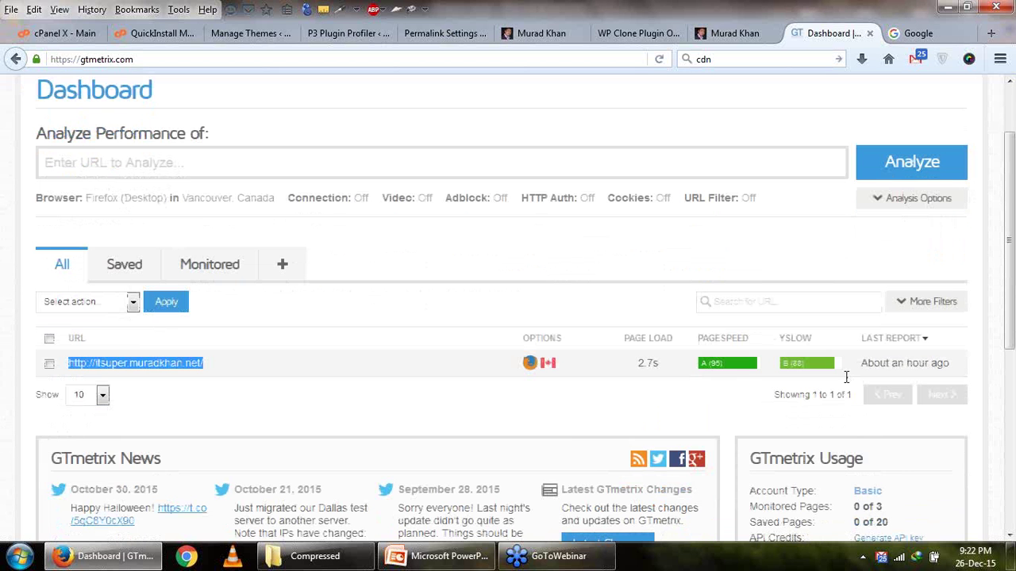
# Delete the site's old GTmetrix report with the bulk Delete report(s) action, then return to Google.
pyautogui.click(121, 301)
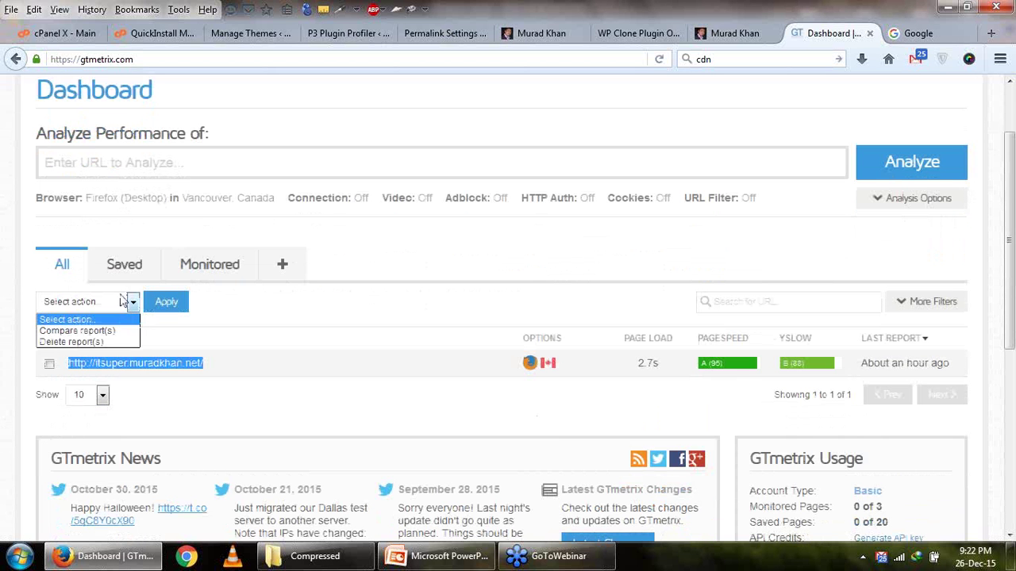
pyautogui.click(50, 365)
pyautogui.click(100, 303)
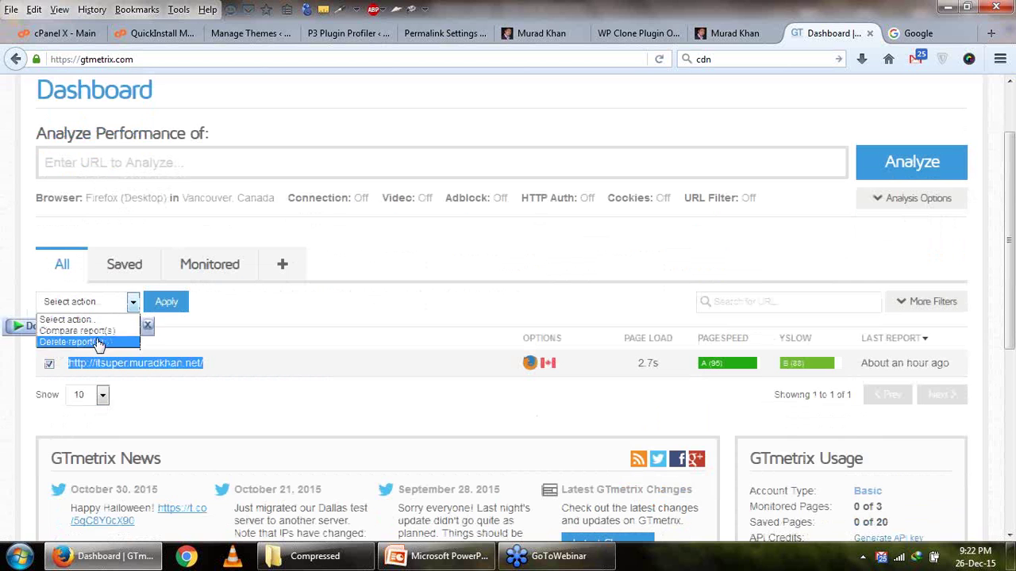
pyautogui.click(98, 342)
pyautogui.click(166, 302)
pyautogui.click(533, 278)
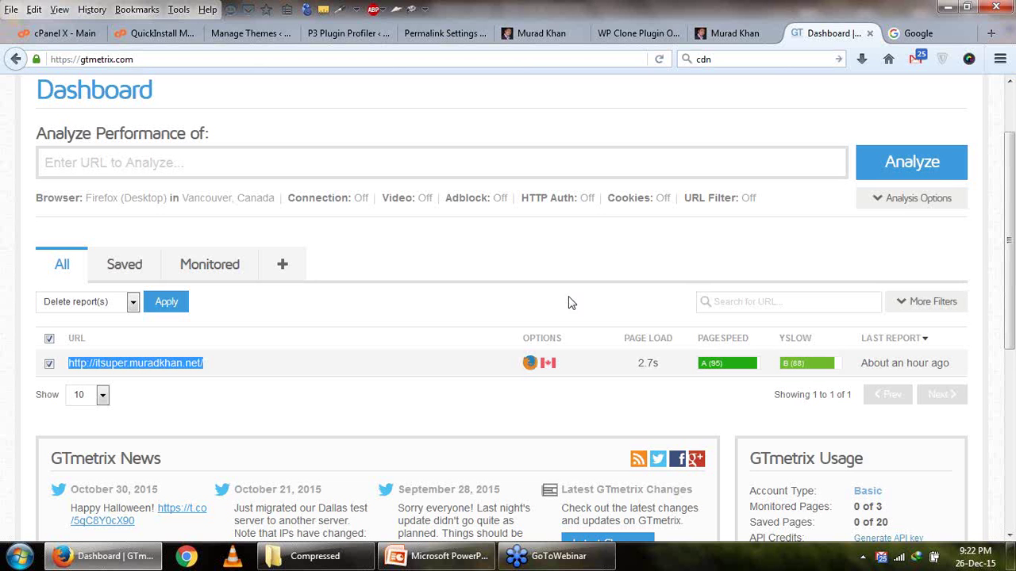
pyautogui.click(895, 36)
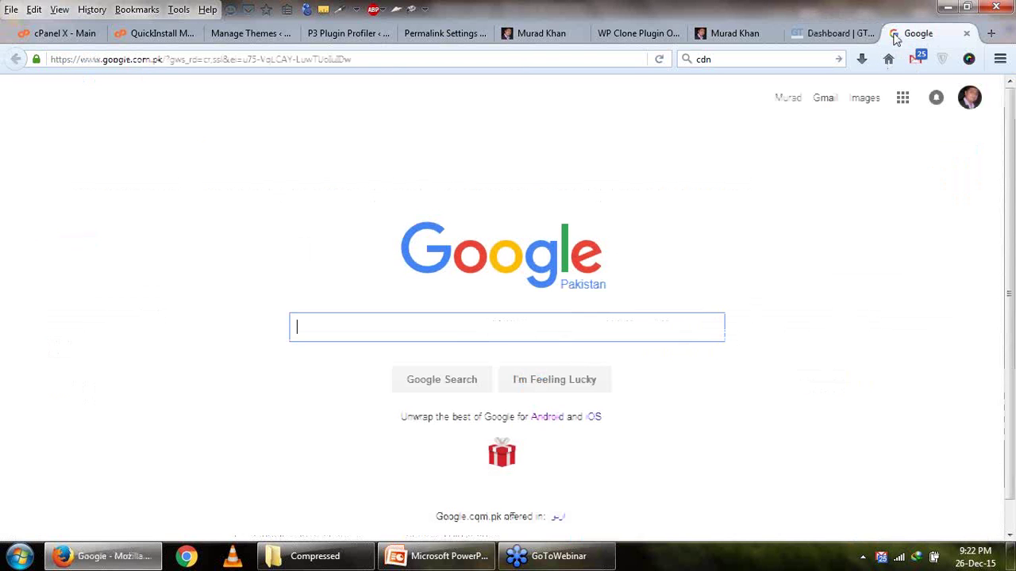
# Search 'google speed', open PageSpeed Insights, then return to the empty GTmetrix dashboard's URL field.
pyautogui.write('google')
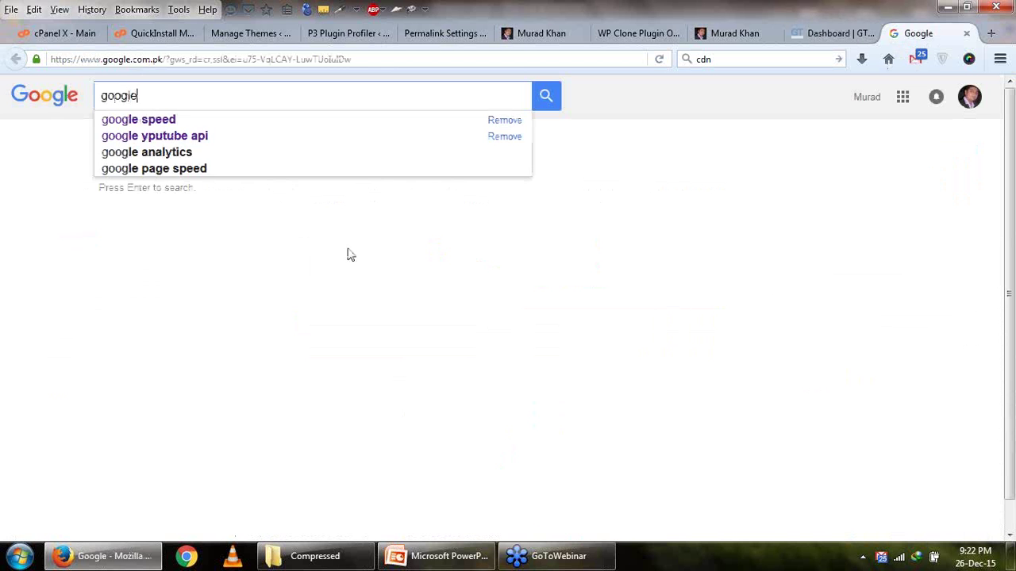
pyautogui.write(' speed')
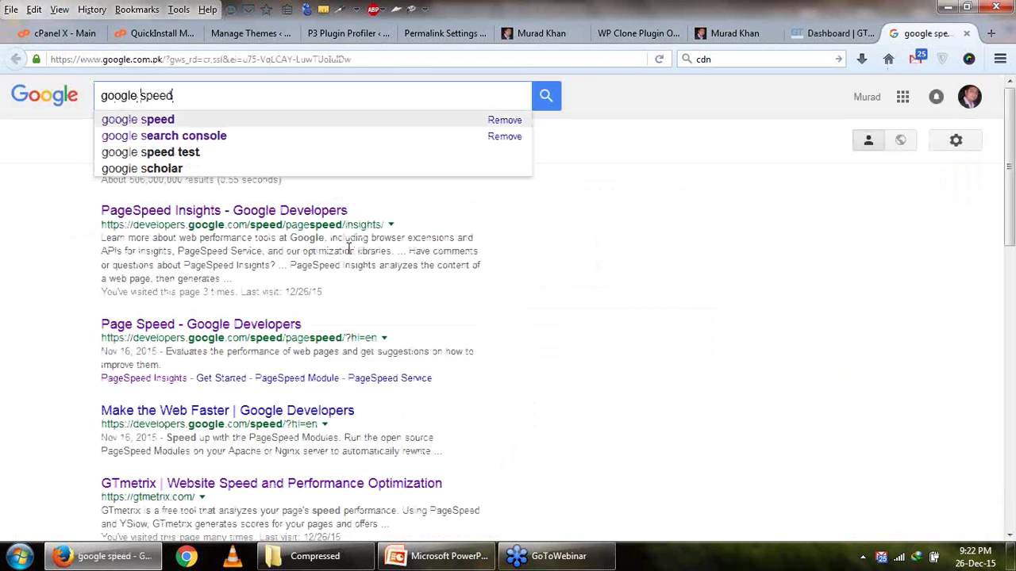
pyautogui.press('Return')
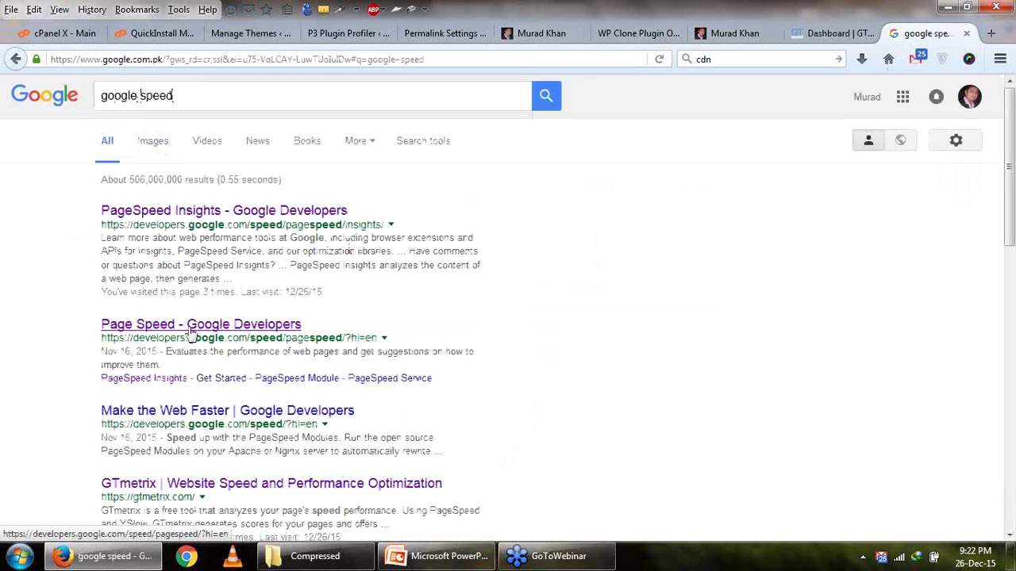
pyautogui.click(160, 386)
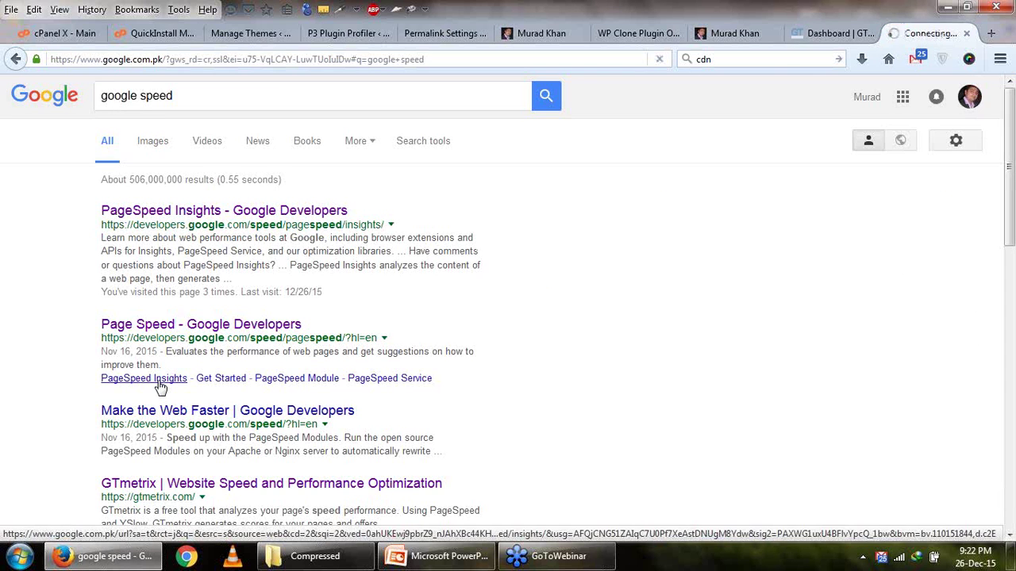
pyautogui.click(833, 33)
pyautogui.click(224, 166)
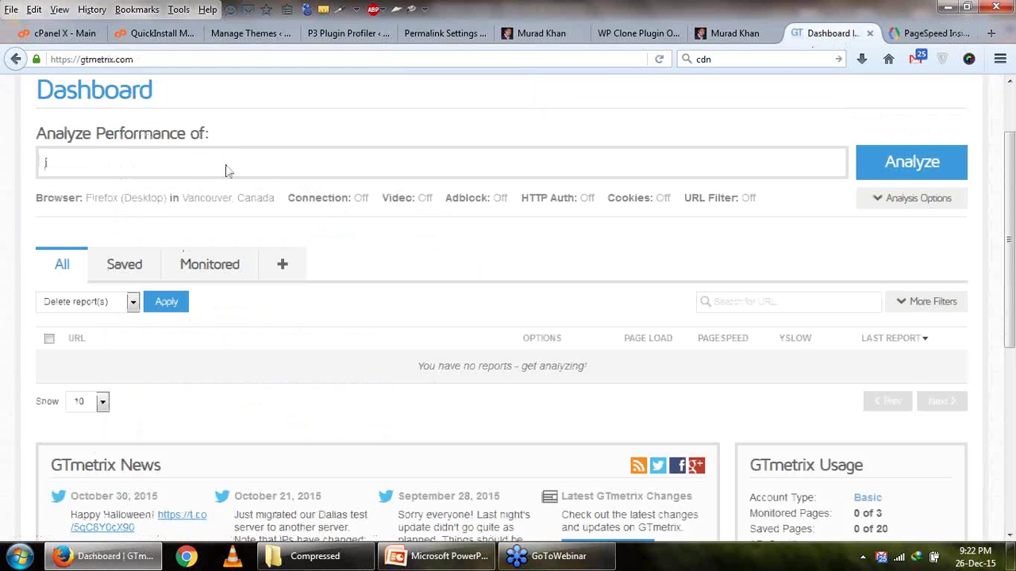
# Close the duplicate car-site tab.
pyautogui.click(536, 32)
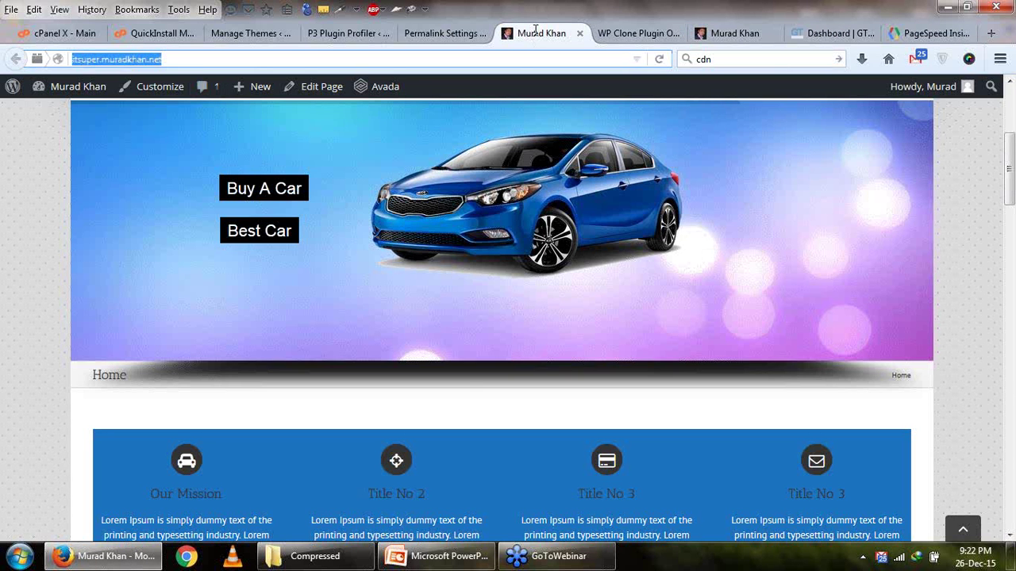
pyautogui.click(738, 33)
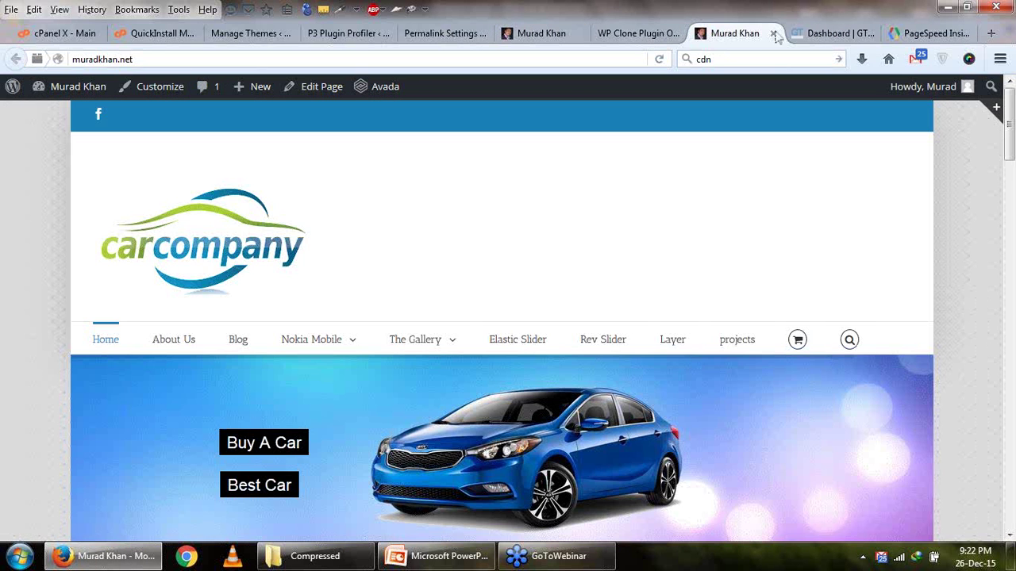
pyautogui.click(773, 34)
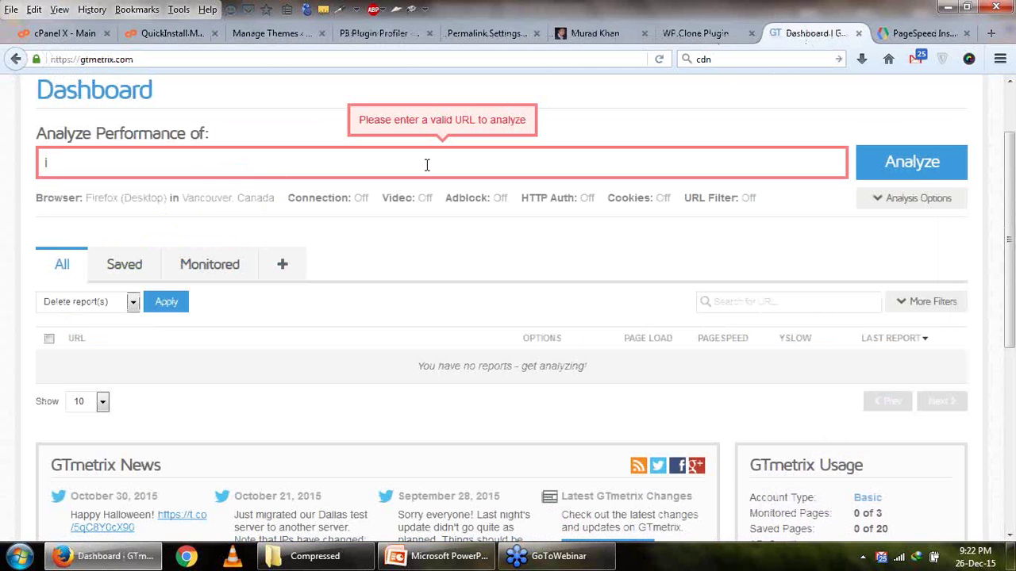
pyautogui.hotkey('ctrl', 'v')
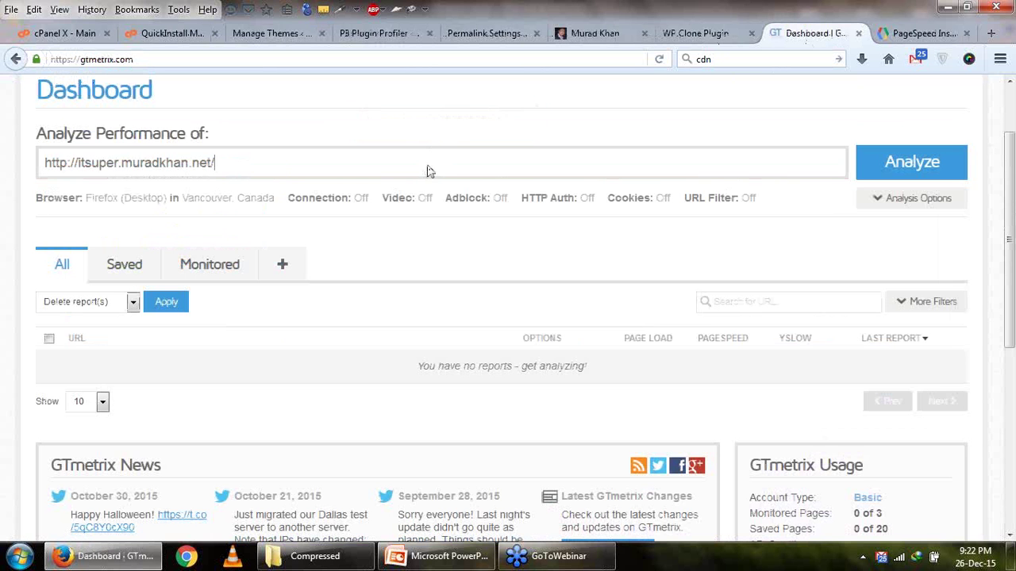
pyautogui.click(885, 168)
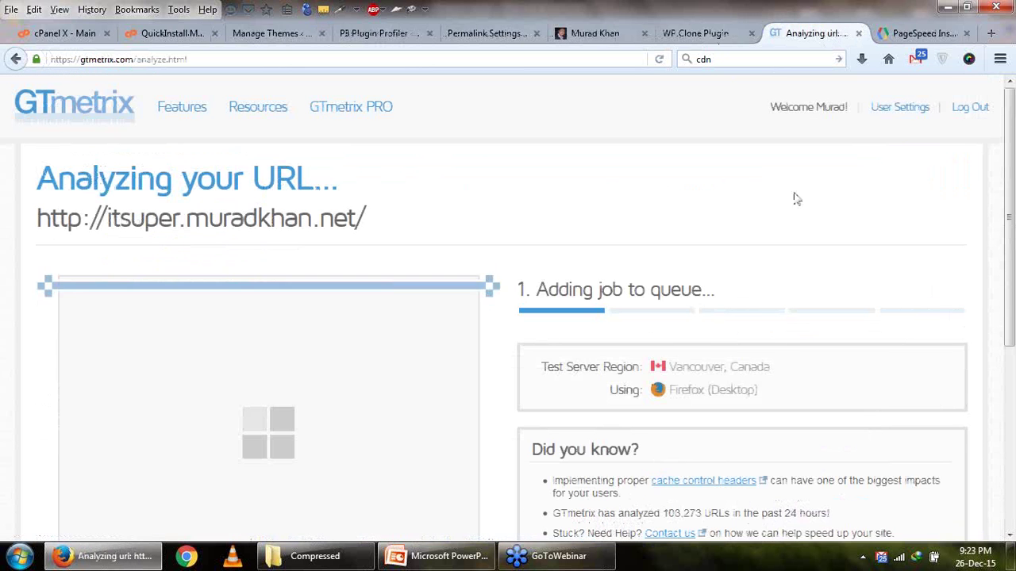
pyautogui.scroll(-2, 690, 240)
pyautogui.scroll(-2, 689, 242)
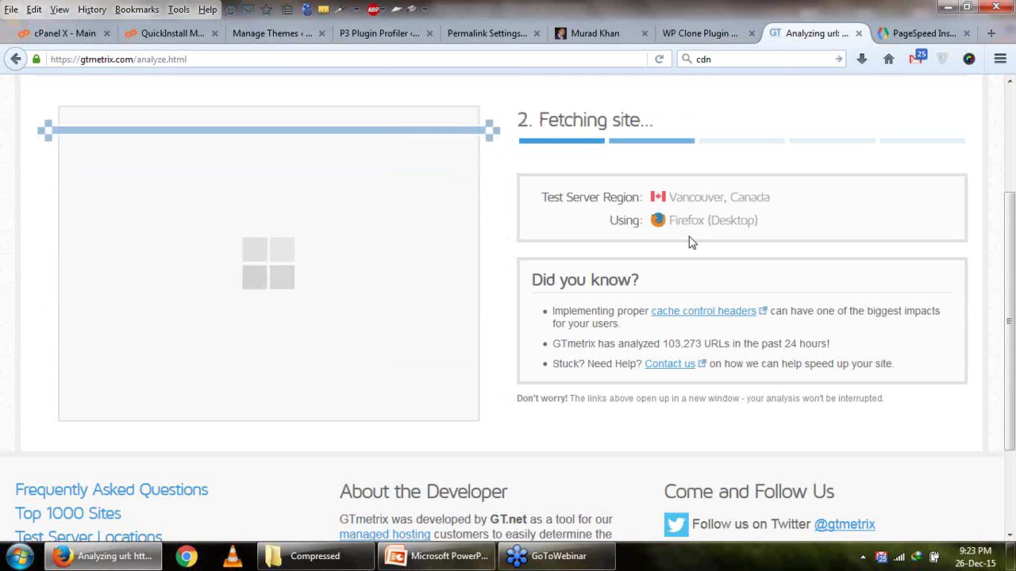
# Run a PageSpeed Insights analysis of the site's URL, then return to the new GTmetrix report.
pyautogui.hotkey('ctrl', 'Tab')
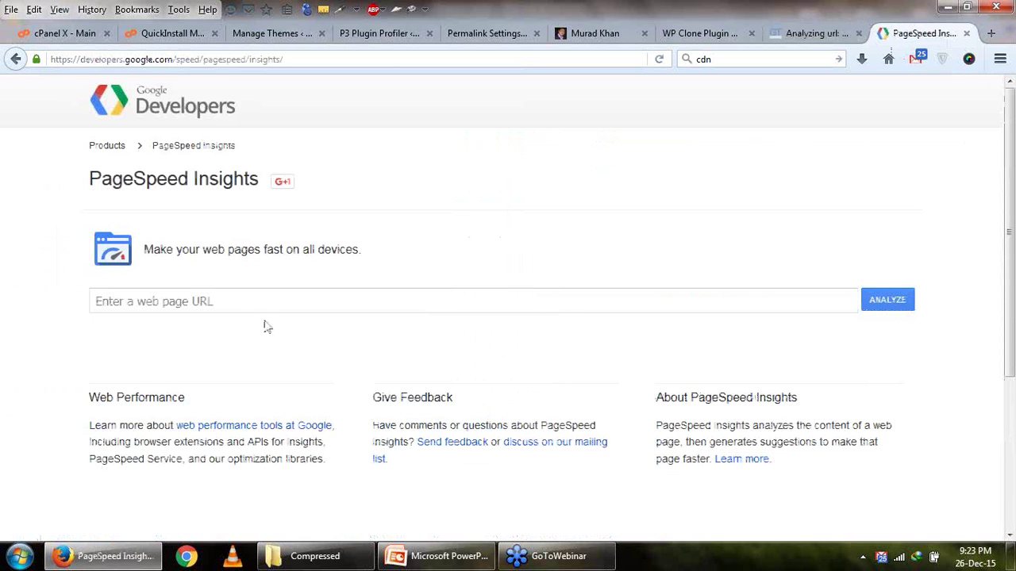
pyautogui.click(265, 300)
pyautogui.hotkey('ctrl', 'v')
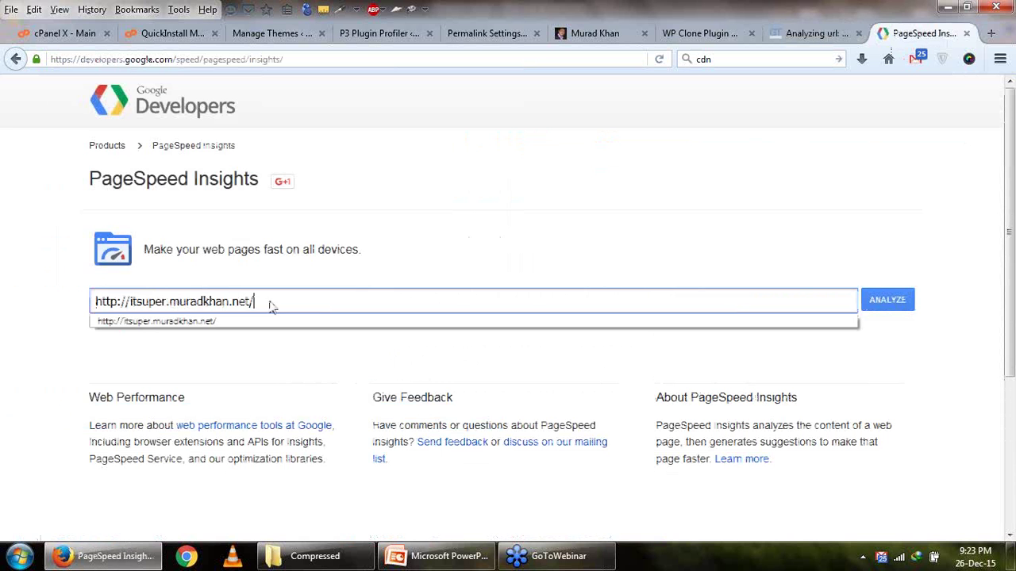
pyautogui.click(889, 309)
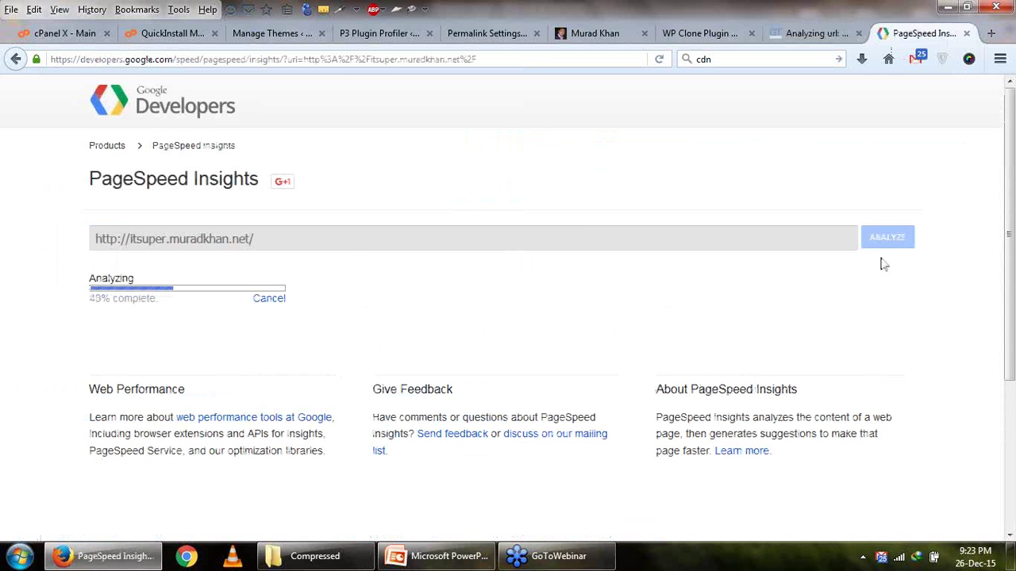
pyautogui.click(824, 38)
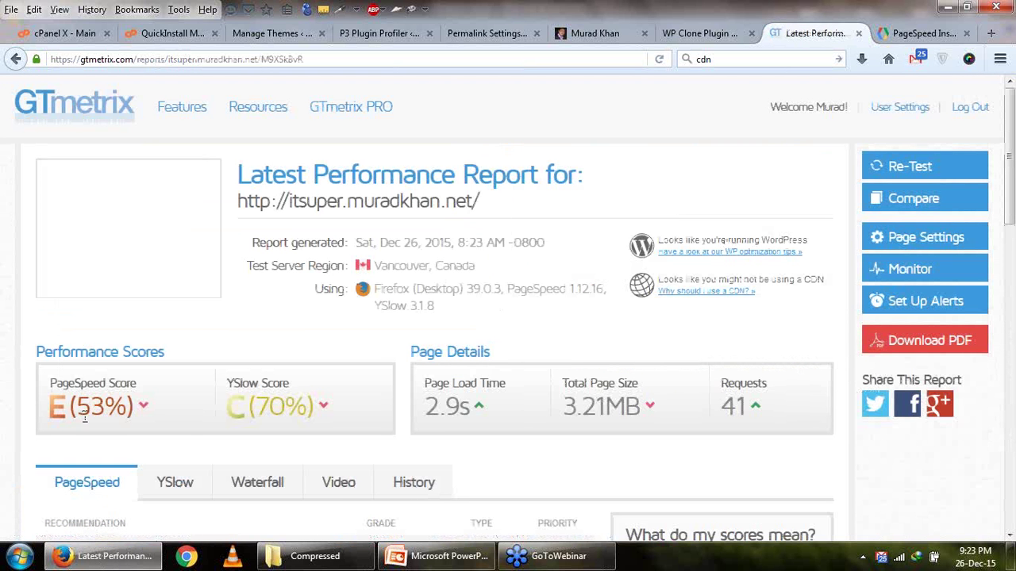
# Highlight the PageSpeed E (53%) and YSlow C (70%) scores and read their comparison averages.
pyautogui.moveTo(76, 413); pyautogui.dragTo(110, 421)
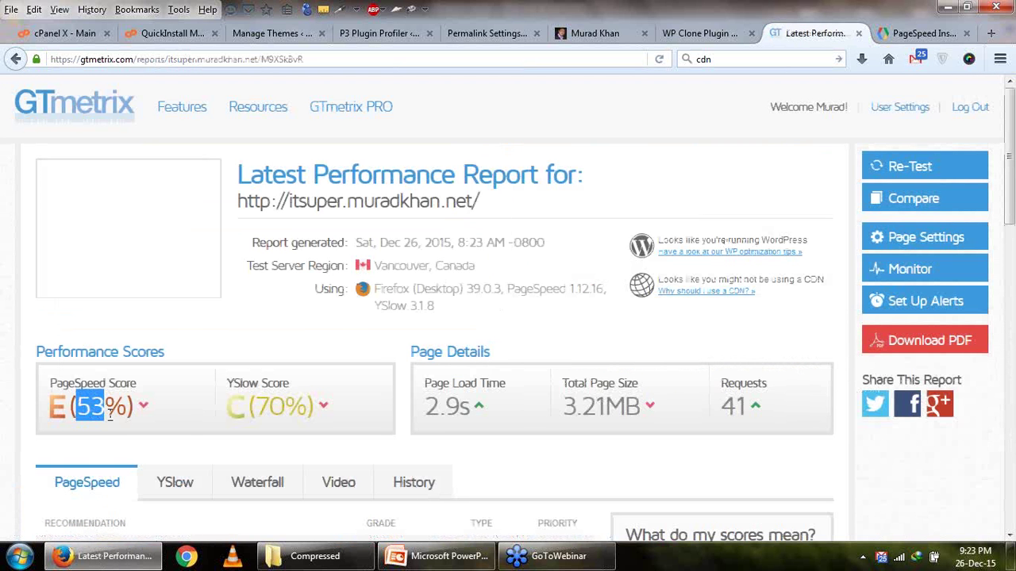
pyautogui.click(69, 419)
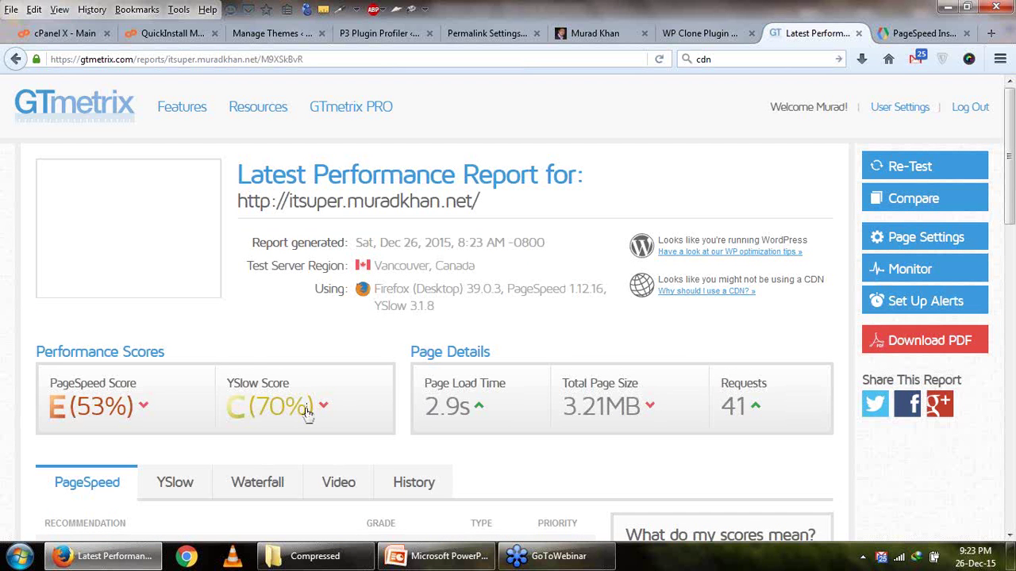
pyautogui.moveTo(307, 413)
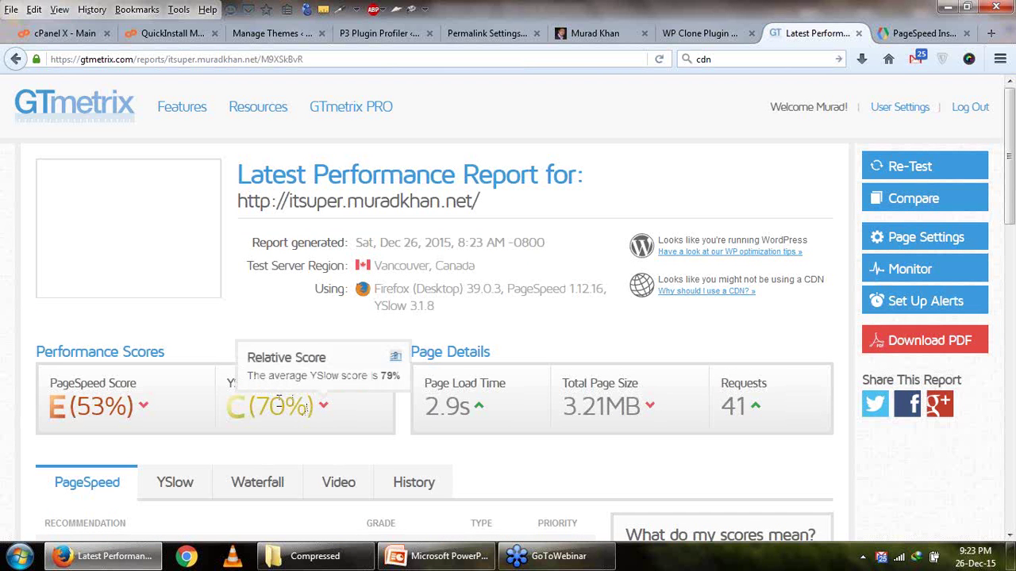
pyautogui.moveTo(254, 406); pyautogui.dragTo(289, 405)
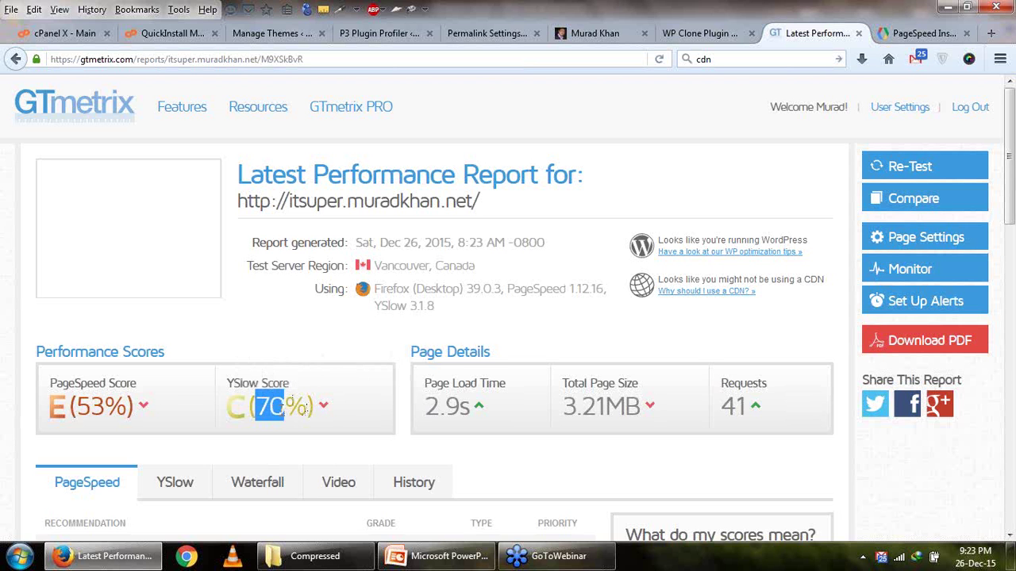
pyautogui.click(236, 411)
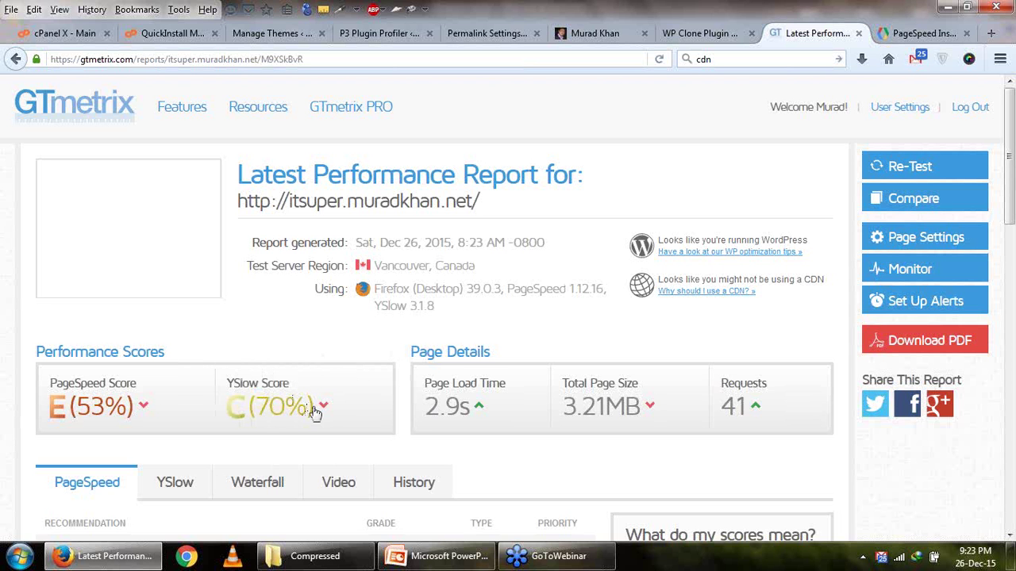
pyautogui.moveTo(324, 413)
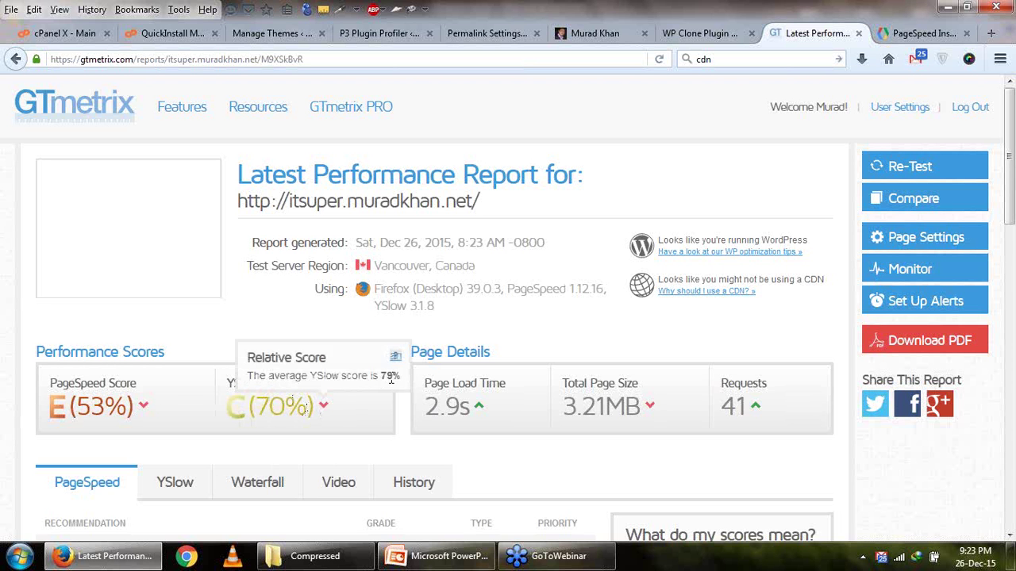
pyautogui.moveTo(146, 408)
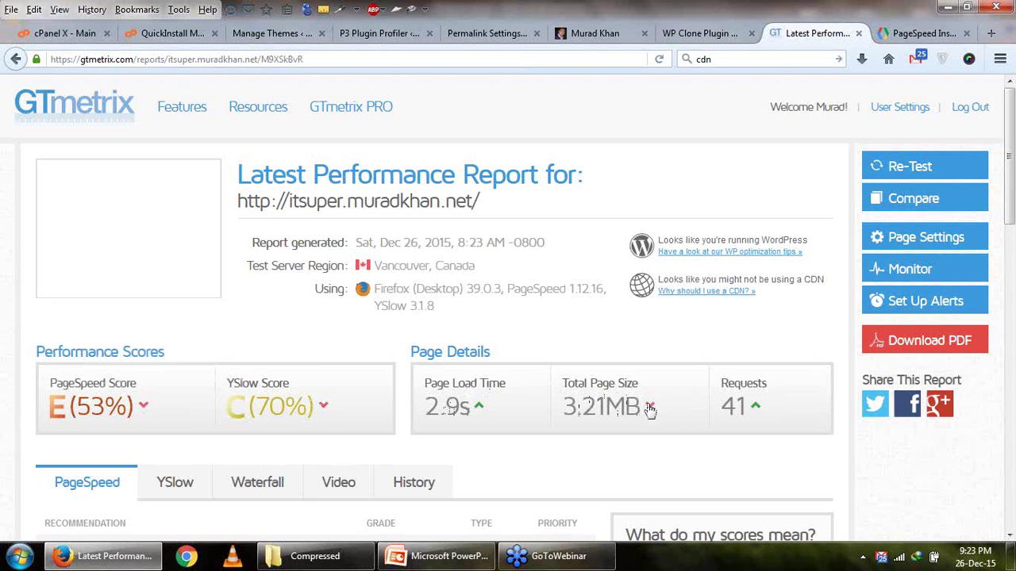
pyautogui.moveTo(650, 406)
pyautogui.moveTo(758, 413)
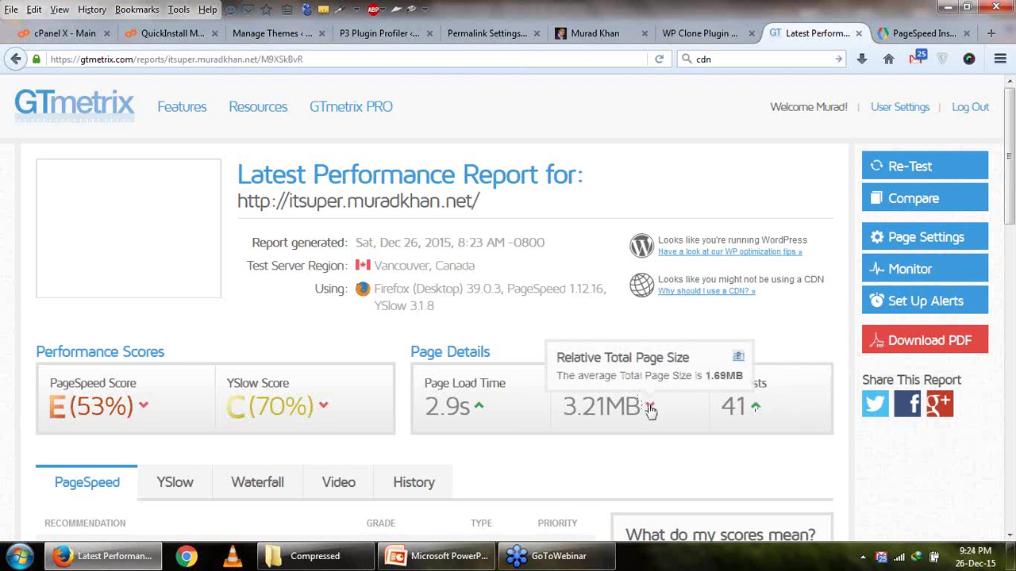
# Highlight the 3.21MB page size, 2.9s load time and 53% score, then show the Speed & Performance slide.
pyautogui.moveTo(562, 406); pyautogui.dragTo(639, 408)
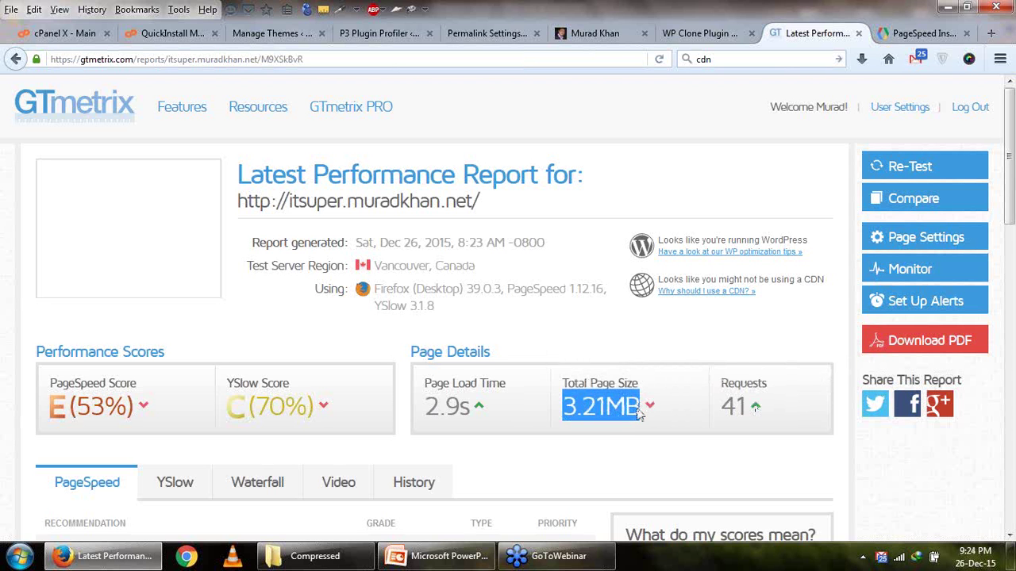
pyautogui.moveTo(429, 406); pyautogui.dragTo(474, 419)
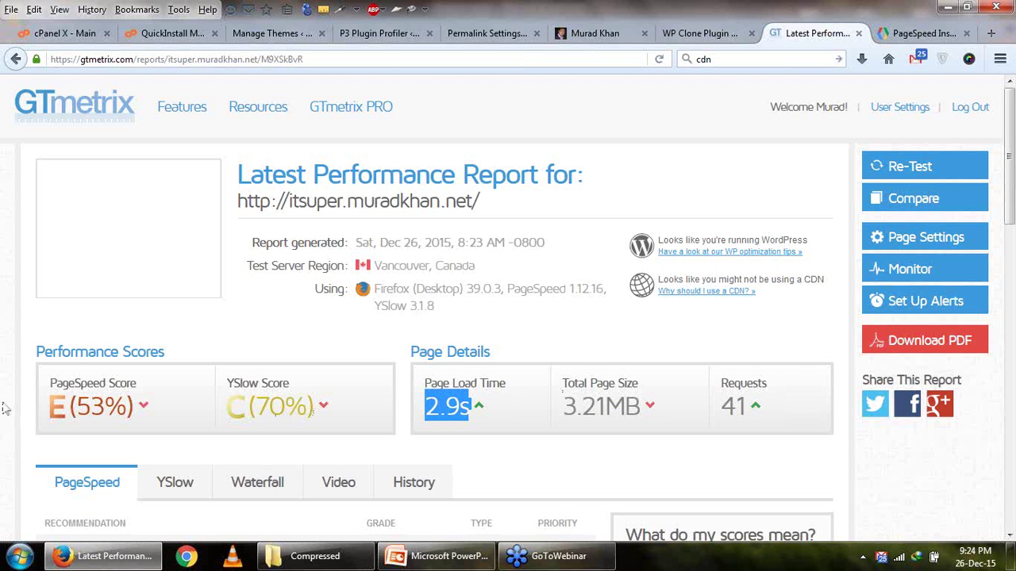
pyautogui.moveTo(70, 405); pyautogui.dragTo(136, 408)
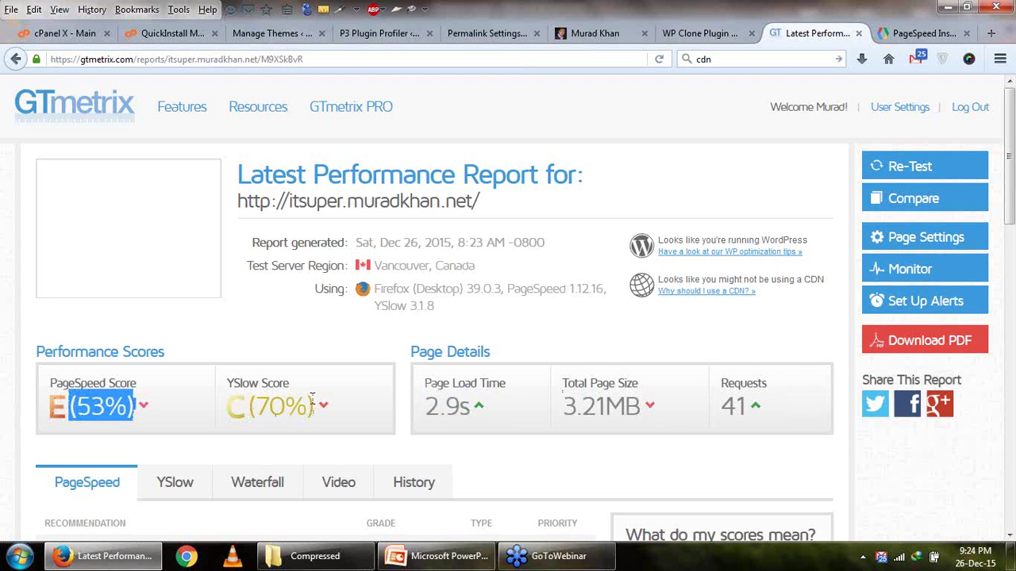
pyautogui.click(441, 557)
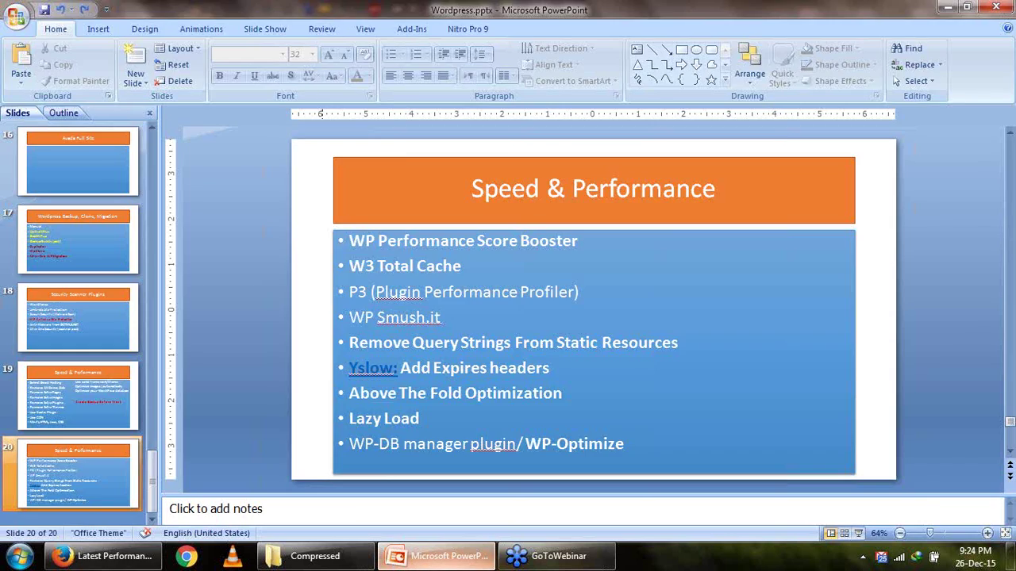
# Return to the GTmetrix report and scroll through the PageSpeed recommendations table.
pyautogui.click(440, 565)
pyautogui.scroll(-6, 377, 385)
pyautogui.scroll(3, 377, 385)
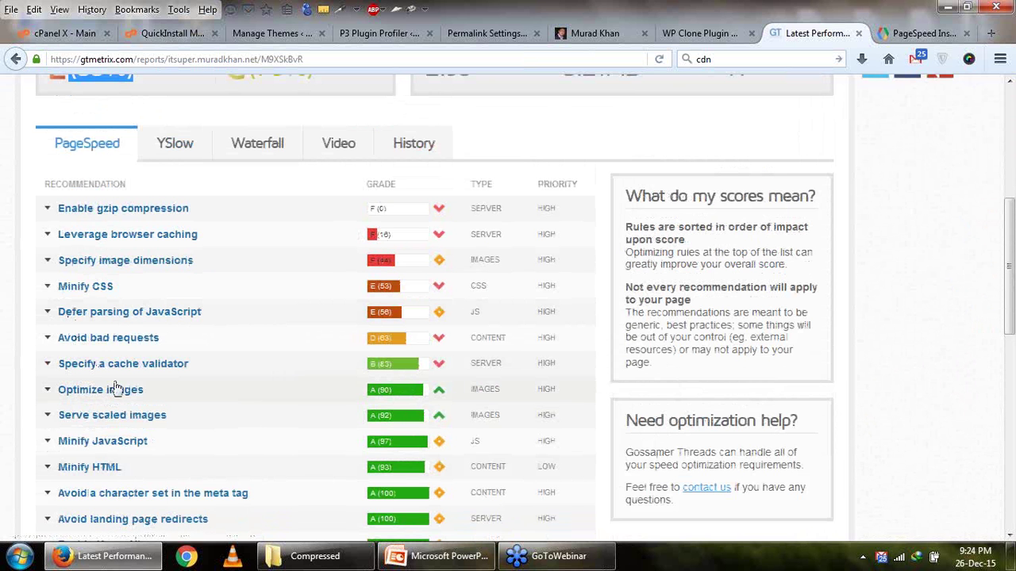
pyautogui.scroll(-4, 174, 443)
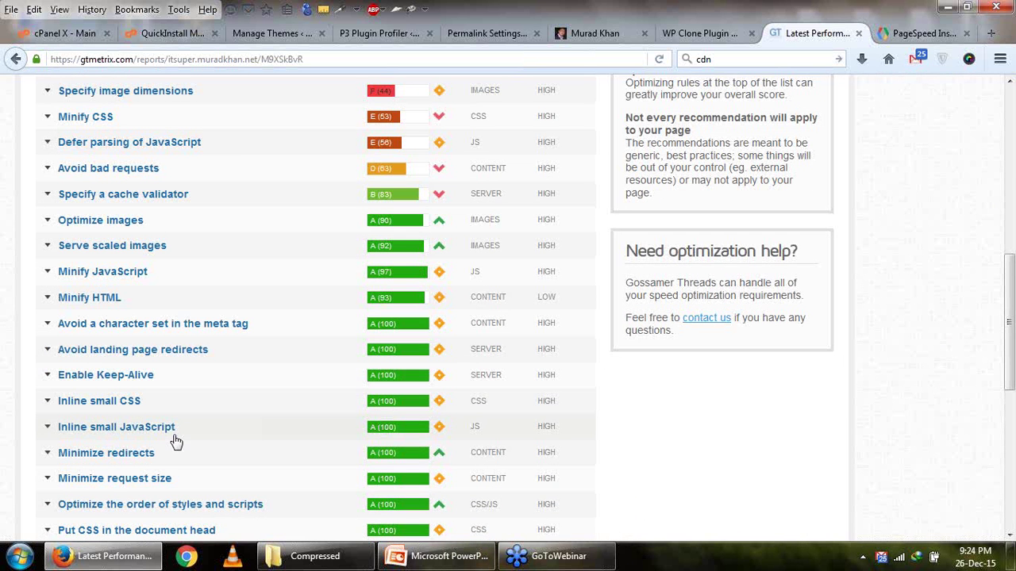
pyautogui.scroll(-6, 340, 330)
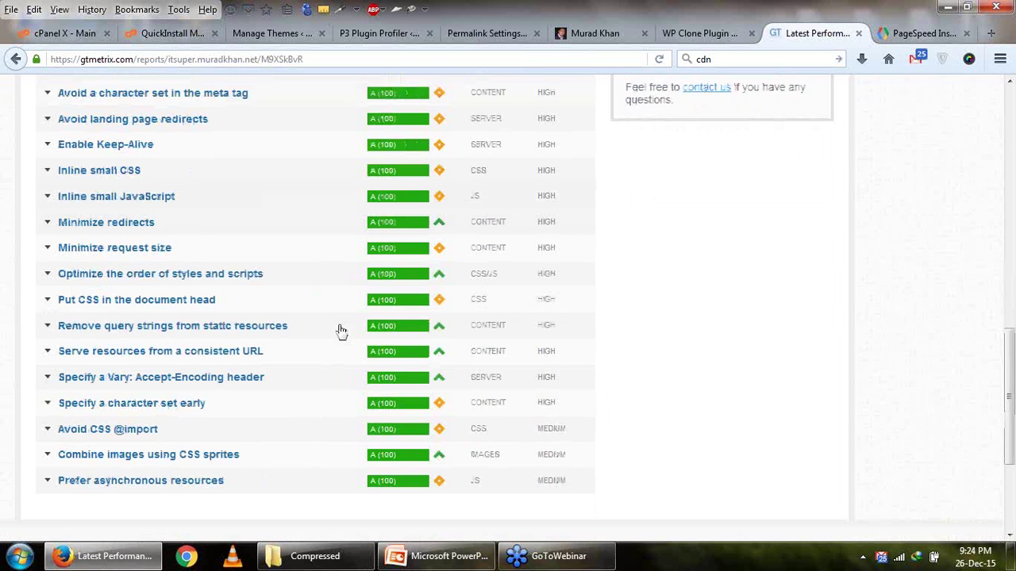
pyautogui.scroll(8, 341, 331)
pyautogui.scroll(2, 341, 331)
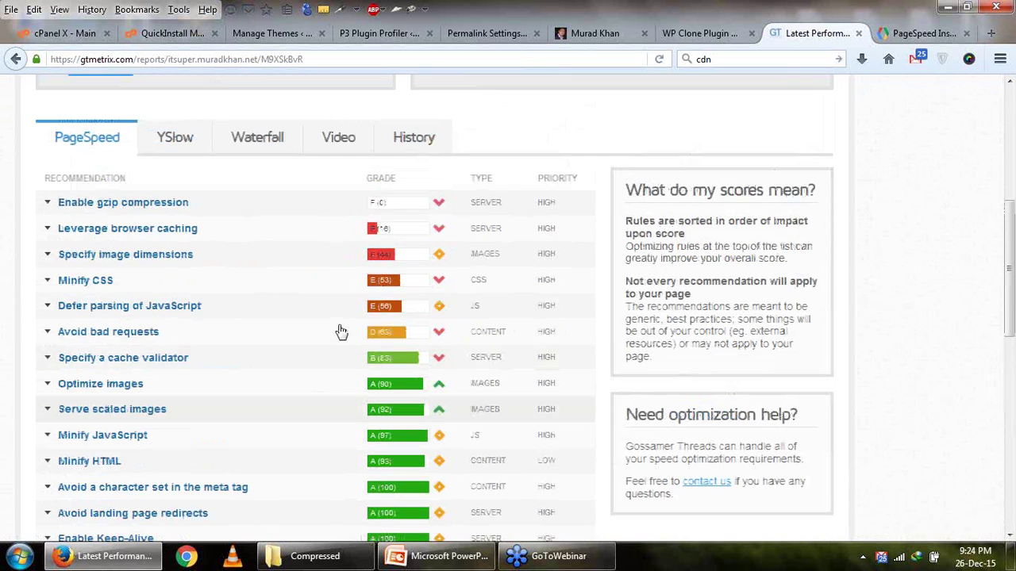
pyautogui.scroll(2, 204, 257)
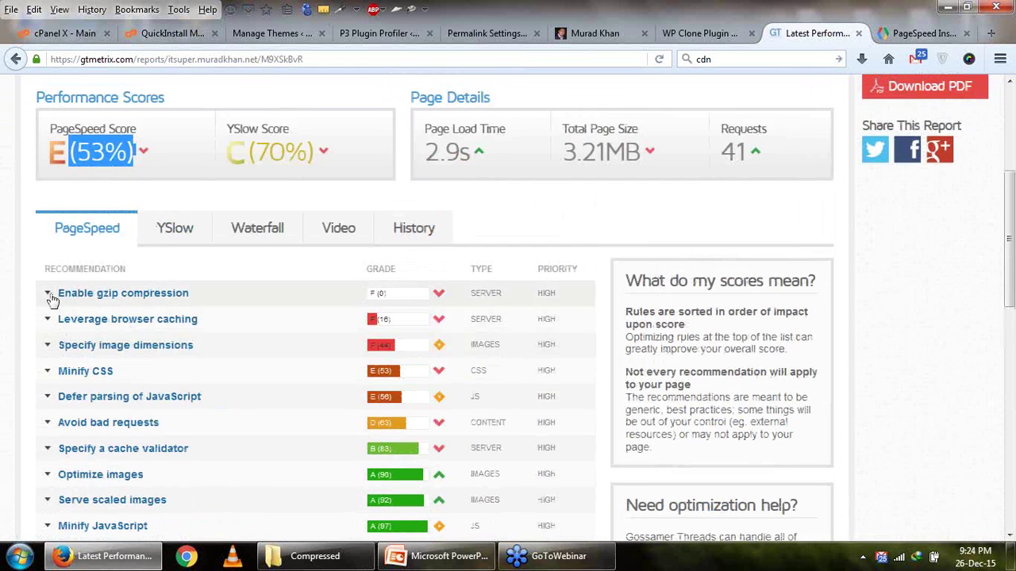
# Expand and collapse the gzip compression, browser caching and image dimensions recommendation details.
pyautogui.click(49, 295)
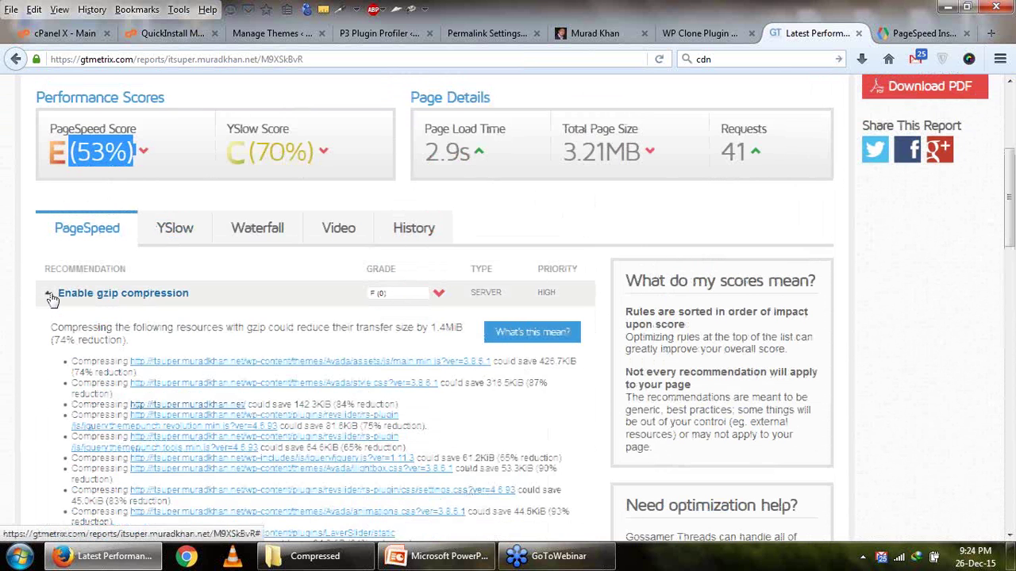
pyautogui.click(49, 296)
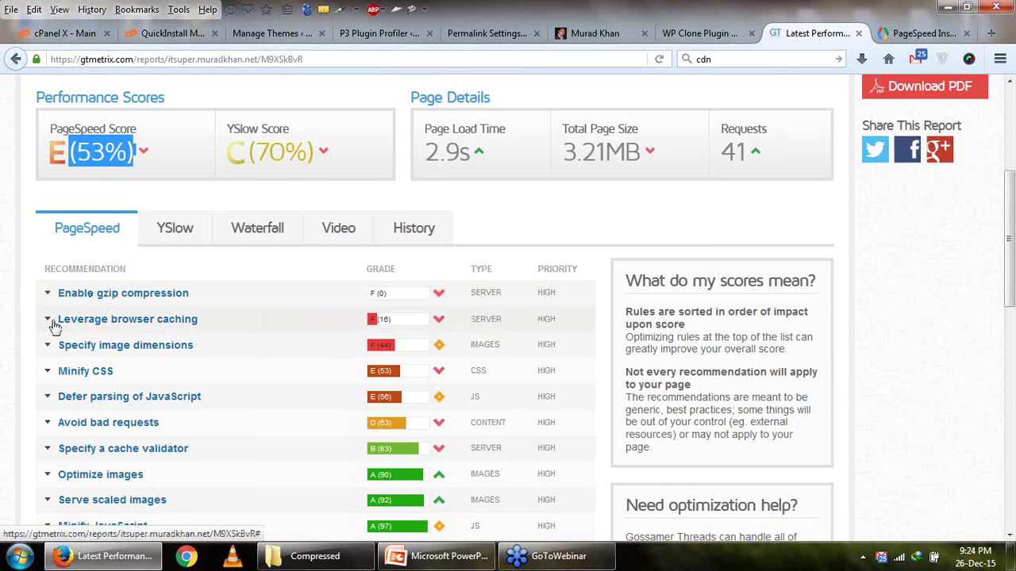
pyautogui.click(48, 321)
pyautogui.click(49, 321)
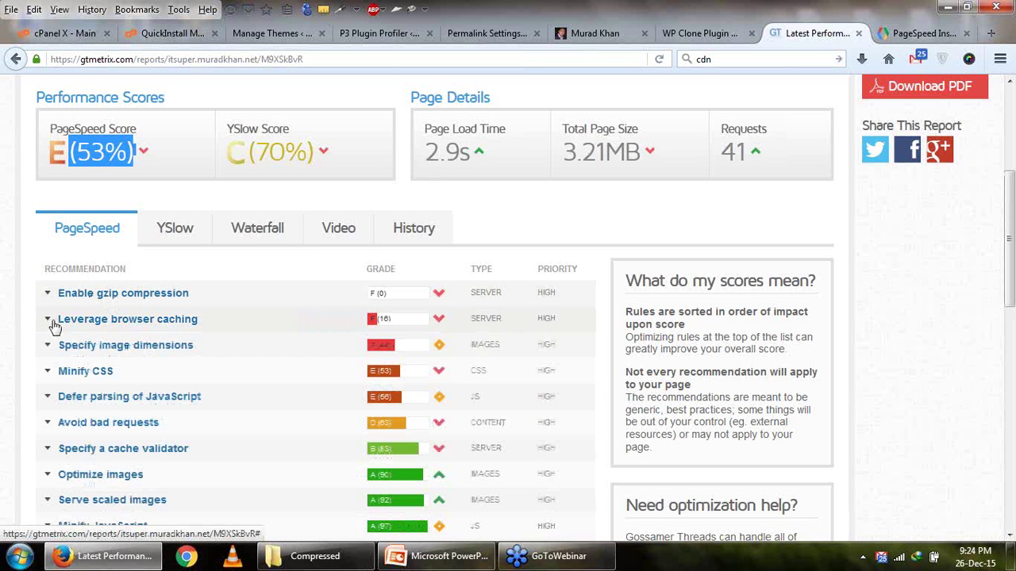
pyautogui.click(55, 354)
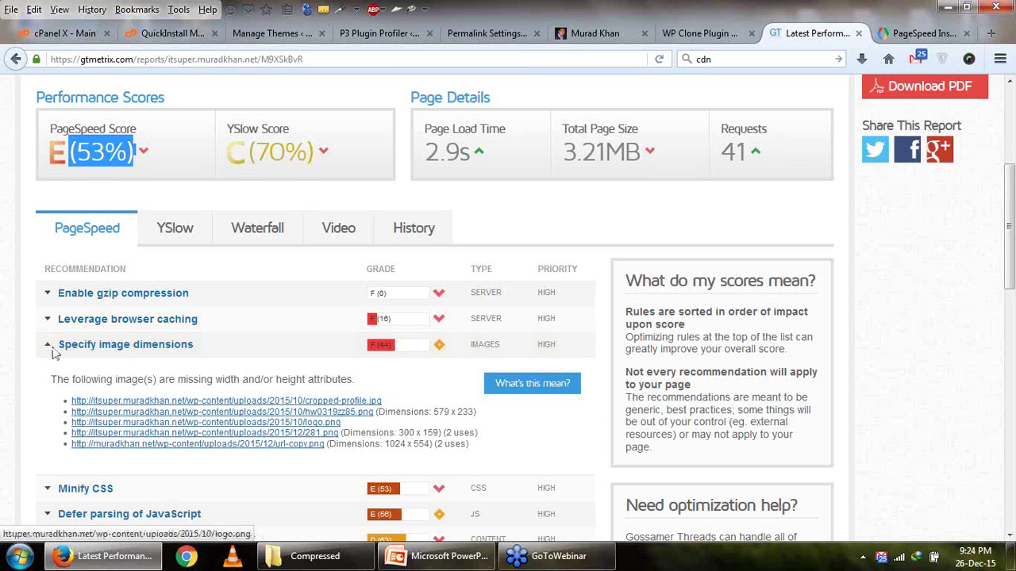
pyautogui.click(405, 433)
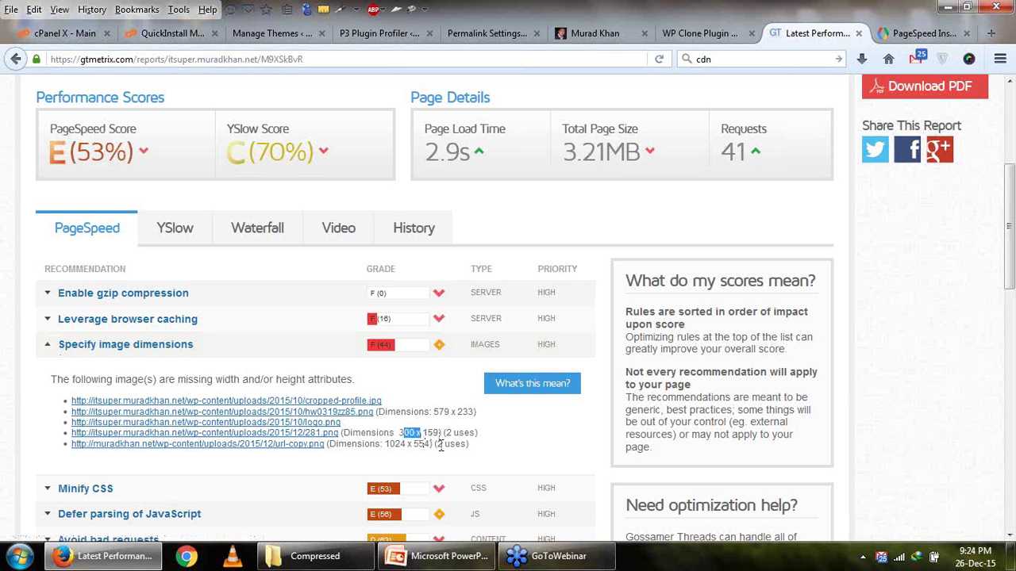
pyautogui.click(49, 344)
# Review the YSlow recommendations, then bring back the Speed & Performance slide 20.
pyautogui.click(175, 229)
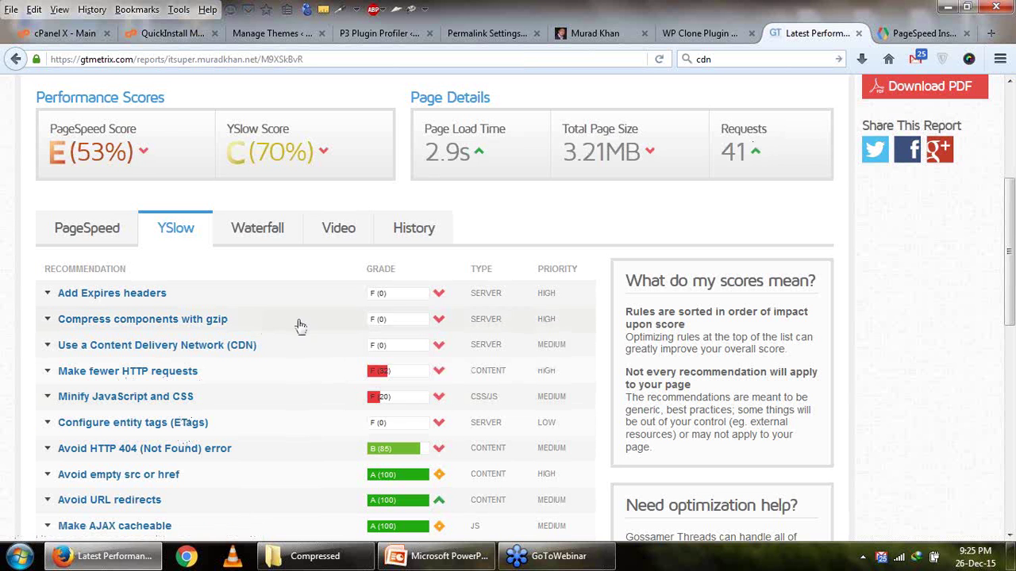
pyautogui.scroll(4, 444, 291)
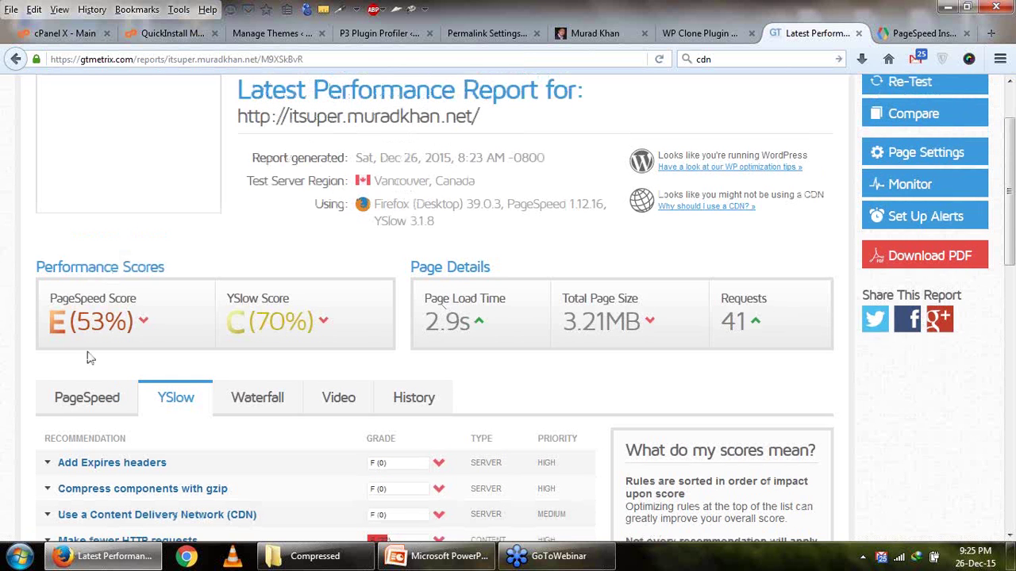
pyautogui.scroll(2, 90, 359)
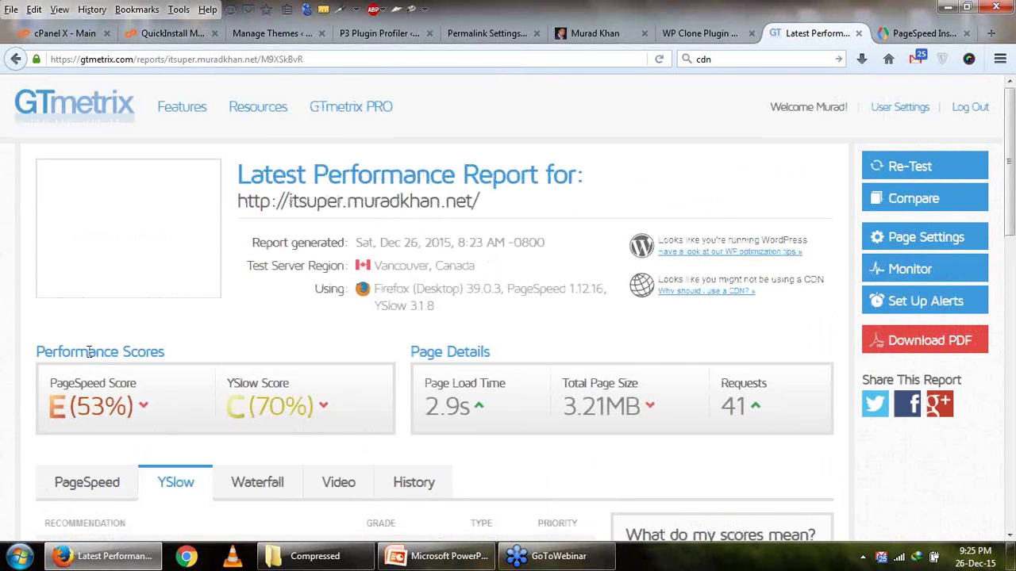
pyautogui.click(435, 564)
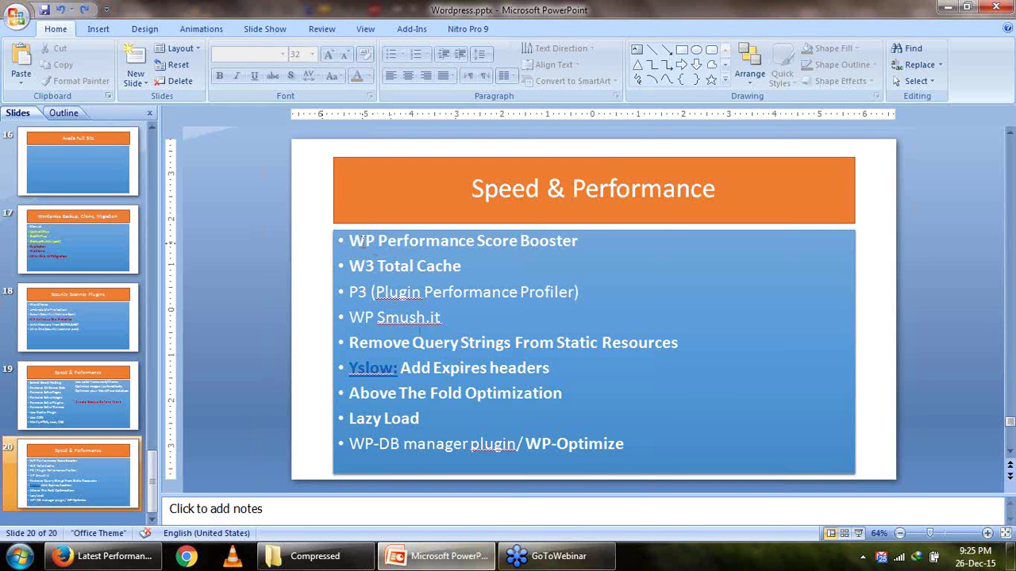
pyautogui.click(419, 332)
pyautogui.hotkey('ctrl', 'a')
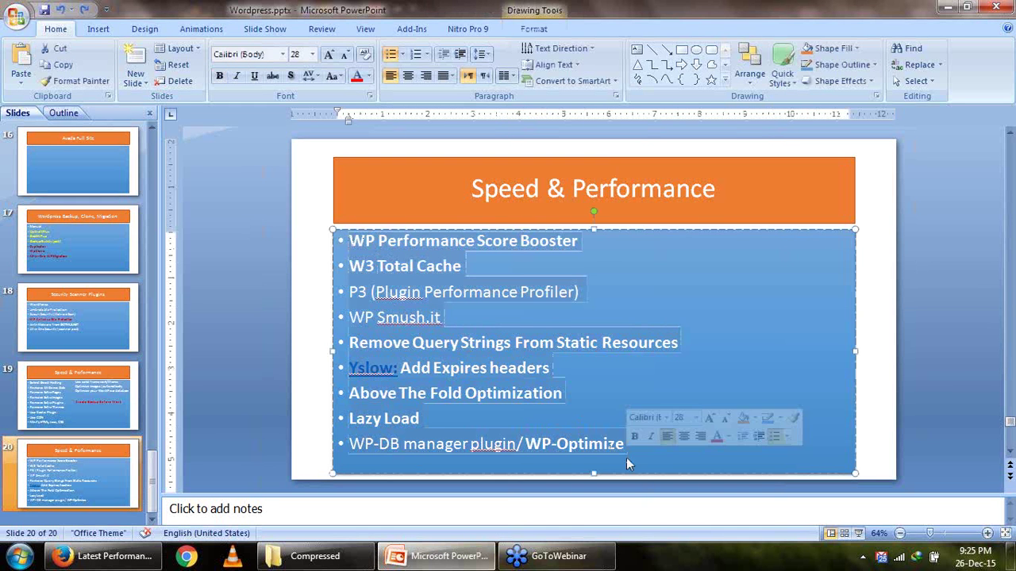
pyautogui.click(530, 353)
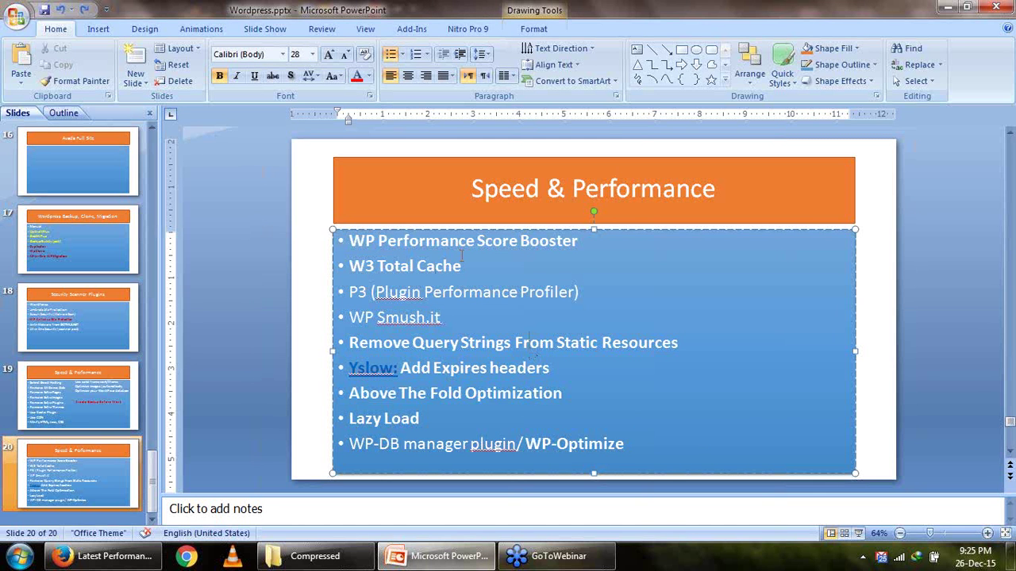
pyautogui.moveTo(465, 265); pyautogui.dragTo(354, 241)
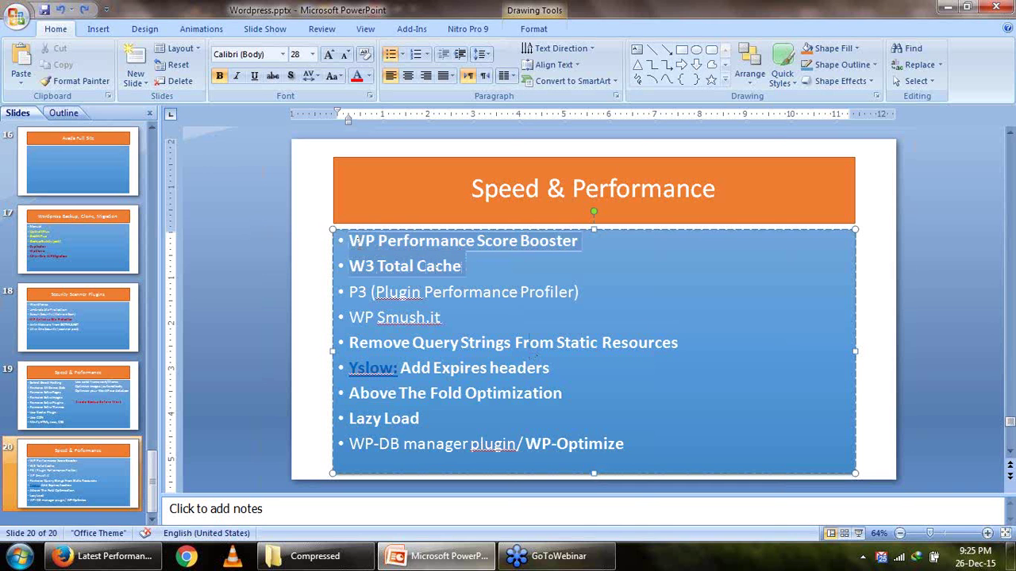
pyautogui.click(417, 266)
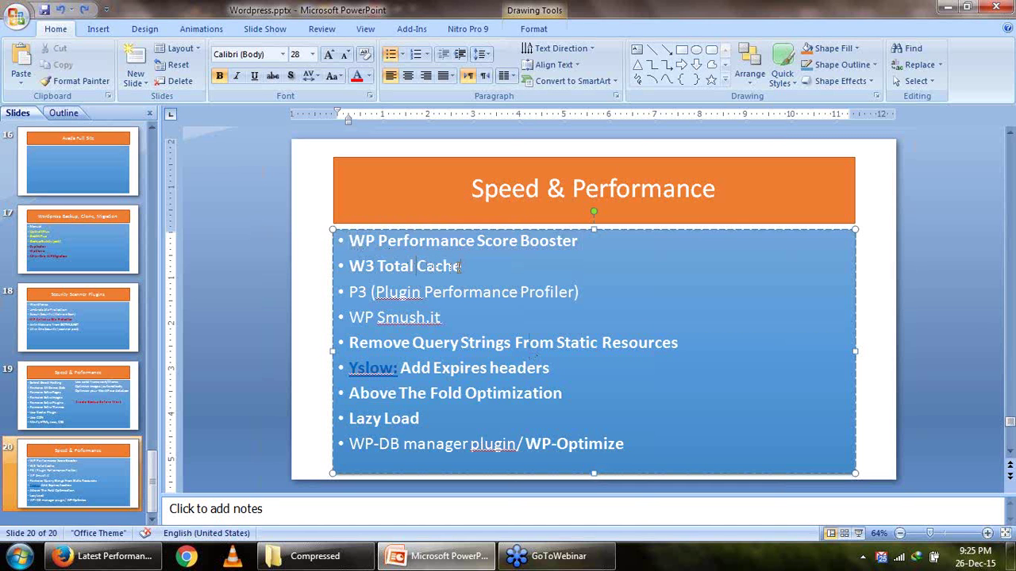
pyautogui.moveTo(406, 265); pyautogui.dragTo(362, 272)
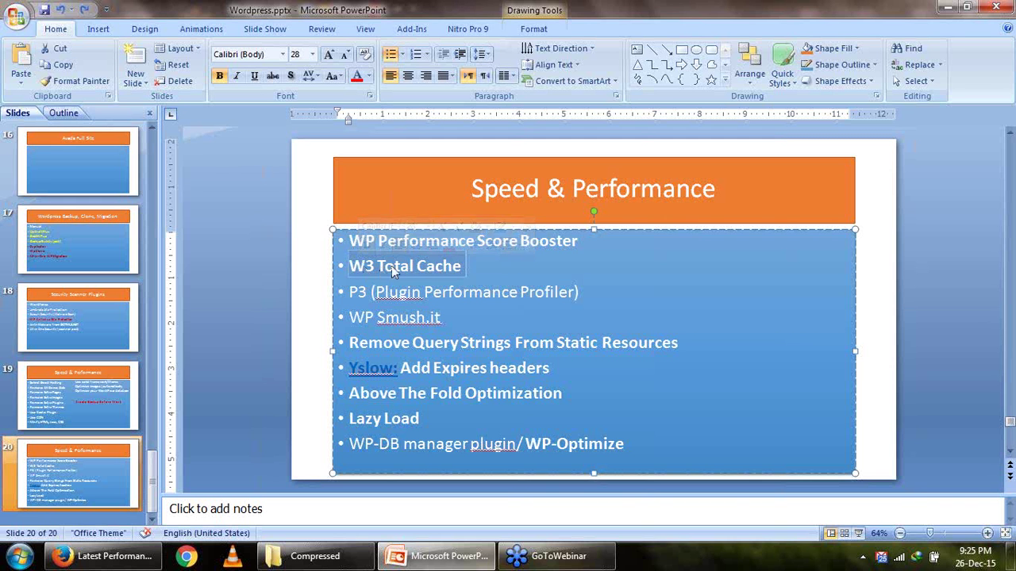
pyautogui.click(482, 379)
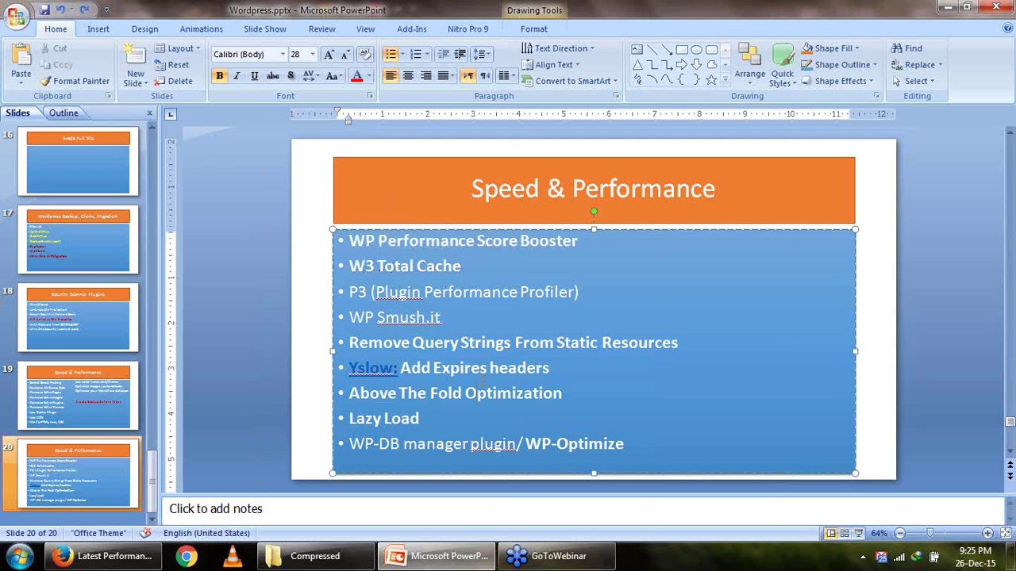
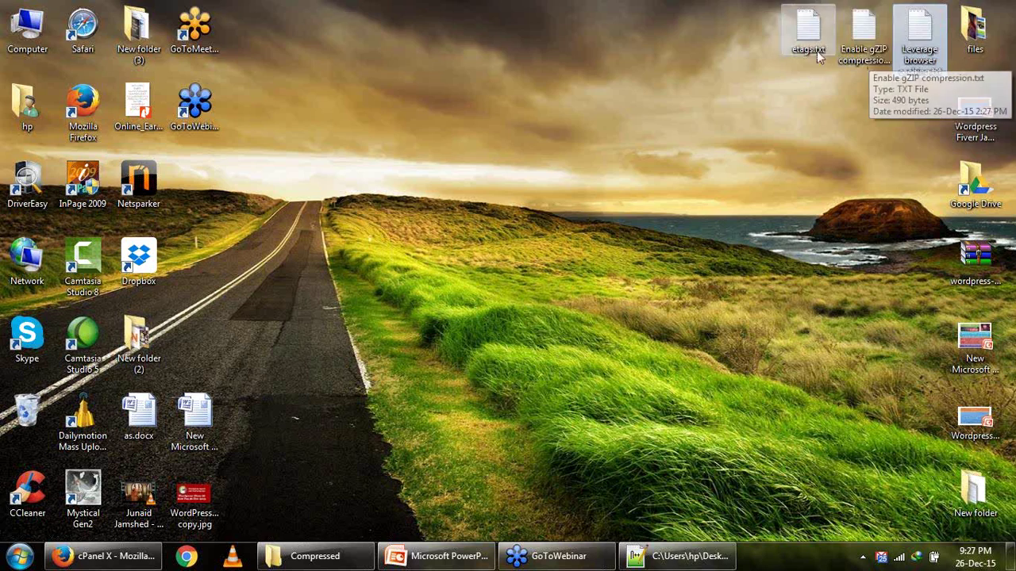
# Open Enable gZIP compression.txt and etags.txt in Notepad++, selecting the ETag lines and the gzip block.
pyautogui.doubleClick(853, 52)
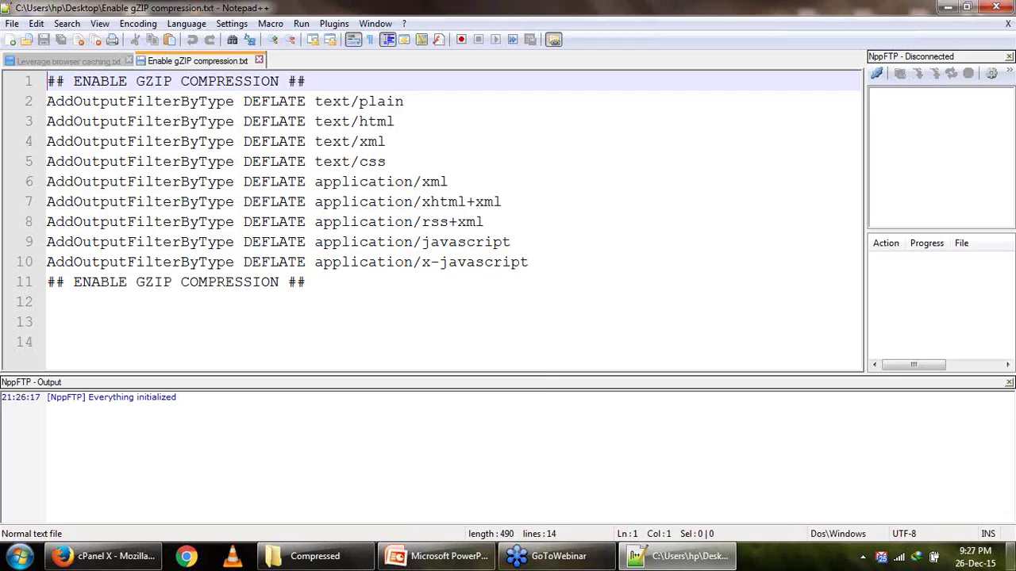
pyautogui.press('super+d')
pyautogui.doubleClick(806, 33)
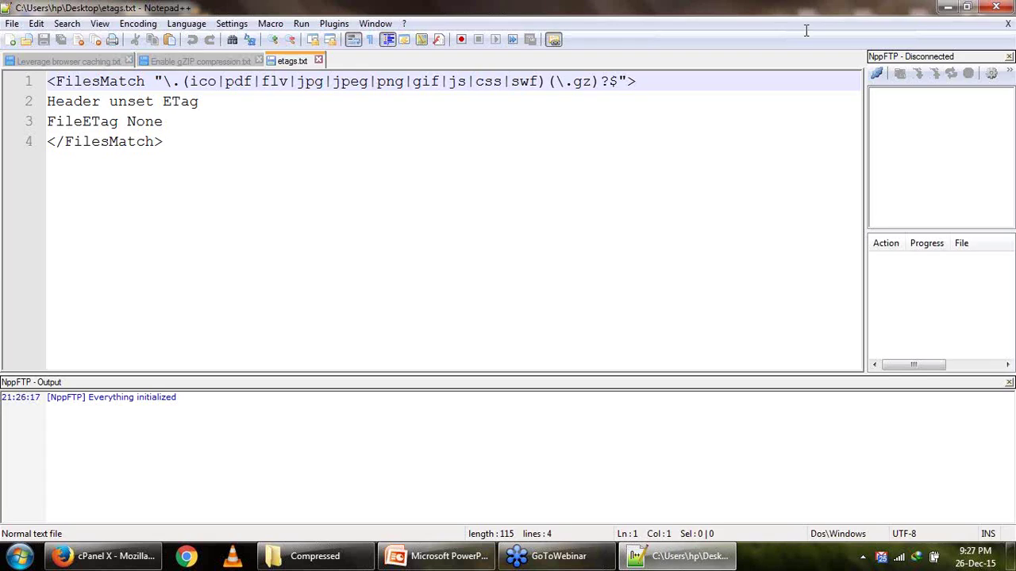
pyautogui.moveTo(219, 143); pyautogui.dragTo(41, 77)
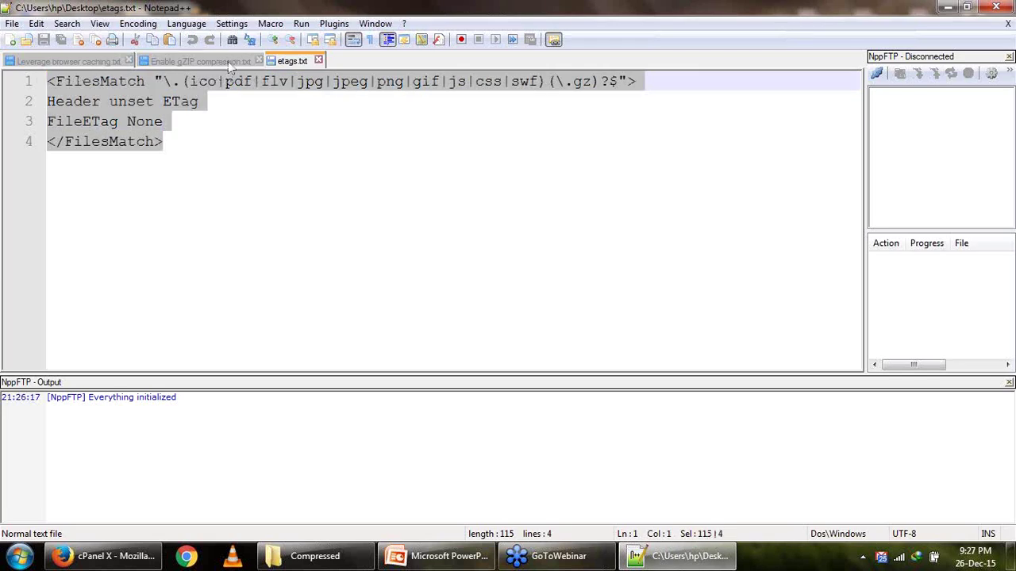
pyautogui.click(228, 61)
pyautogui.click(60, 61)
pyautogui.click(203, 61)
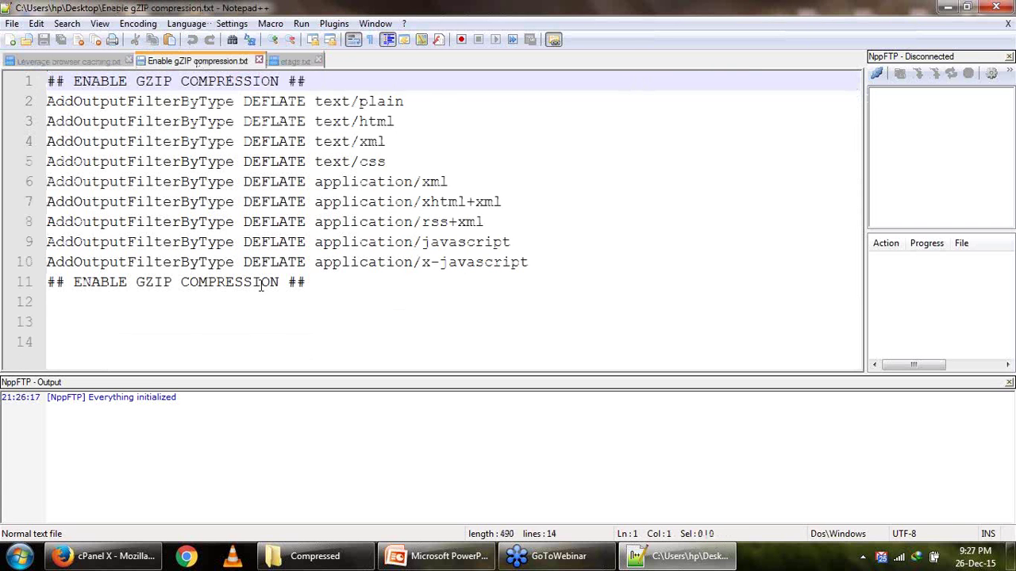
pyautogui.moveTo(373, 309); pyautogui.dragTo(2, 62)
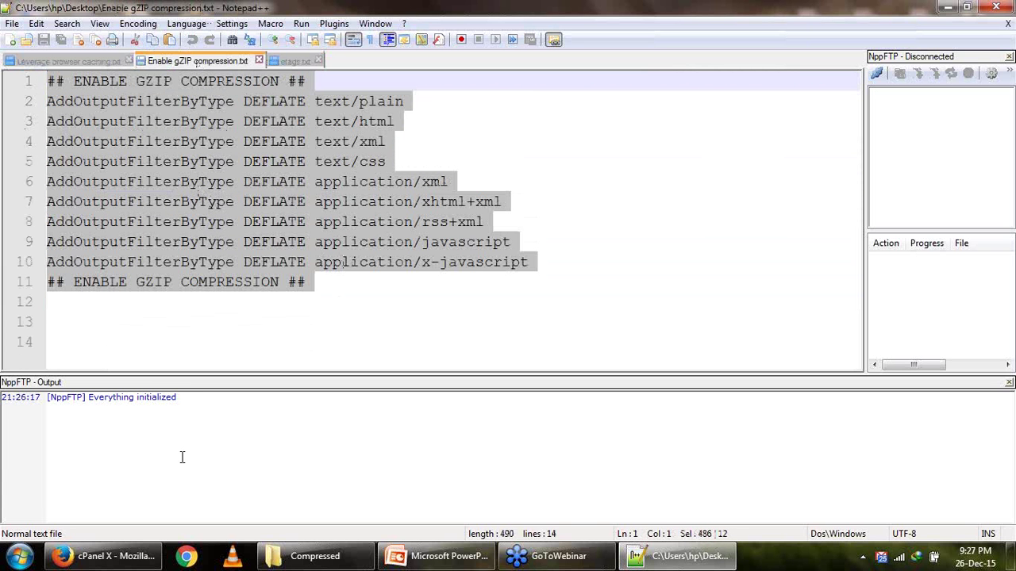
pyautogui.click(137, 557)
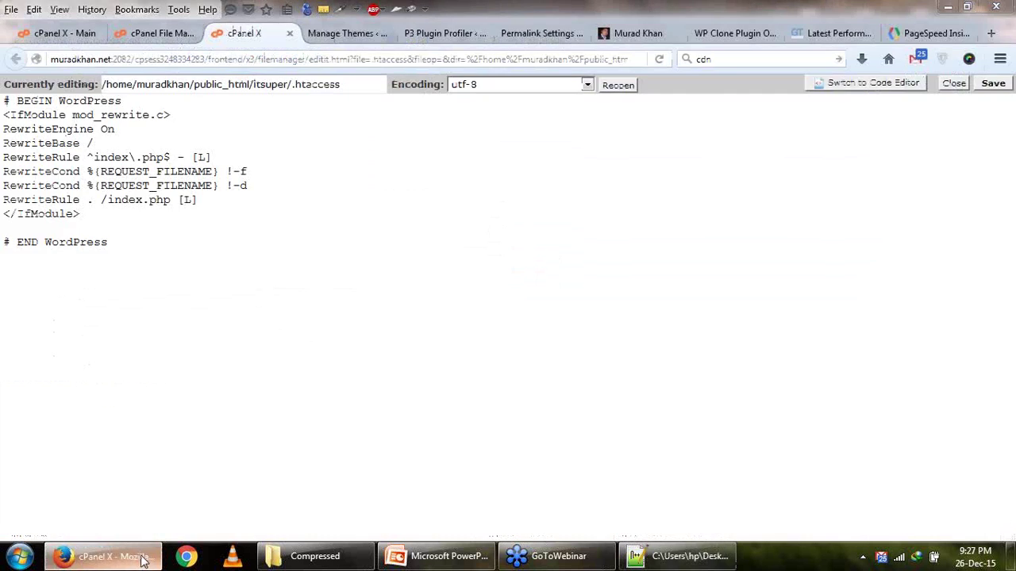
# Copy all the rules from Leverage browser caching.txt in Notepad++.
pyautogui.click(140, 558)
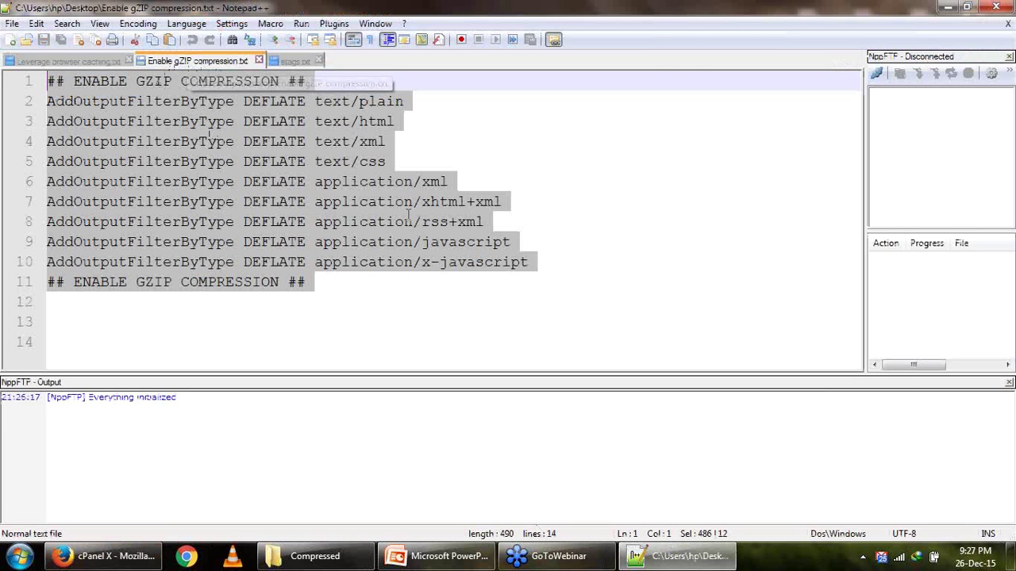
pyautogui.click(294, 62)
pyautogui.click(188, 133)
pyautogui.click(70, 61)
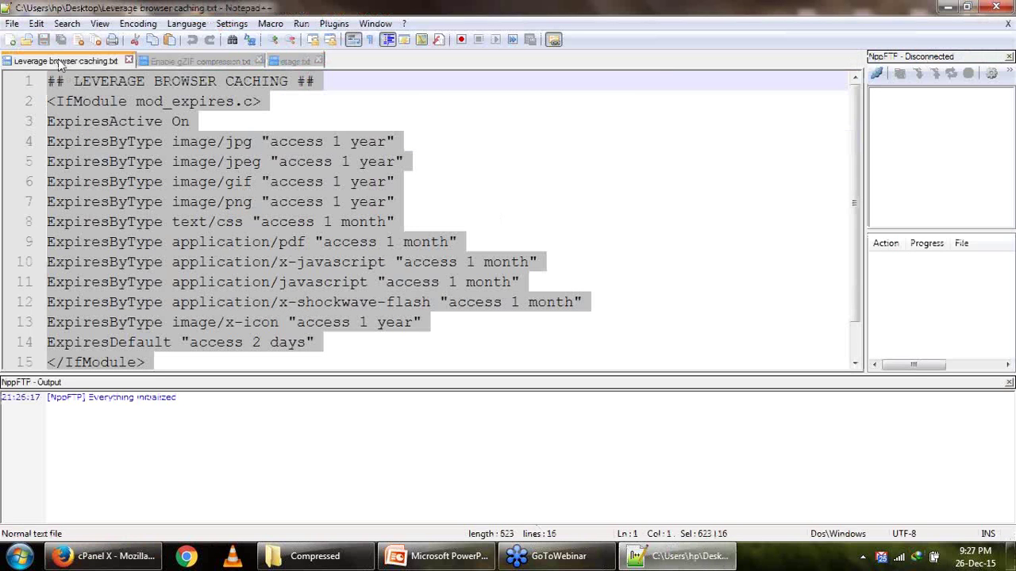
pyautogui.click(202, 362)
pyautogui.click(300, 298)
pyautogui.hotkey('ctrl', 'a')
pyautogui.hotkey('ctrl', 'c')
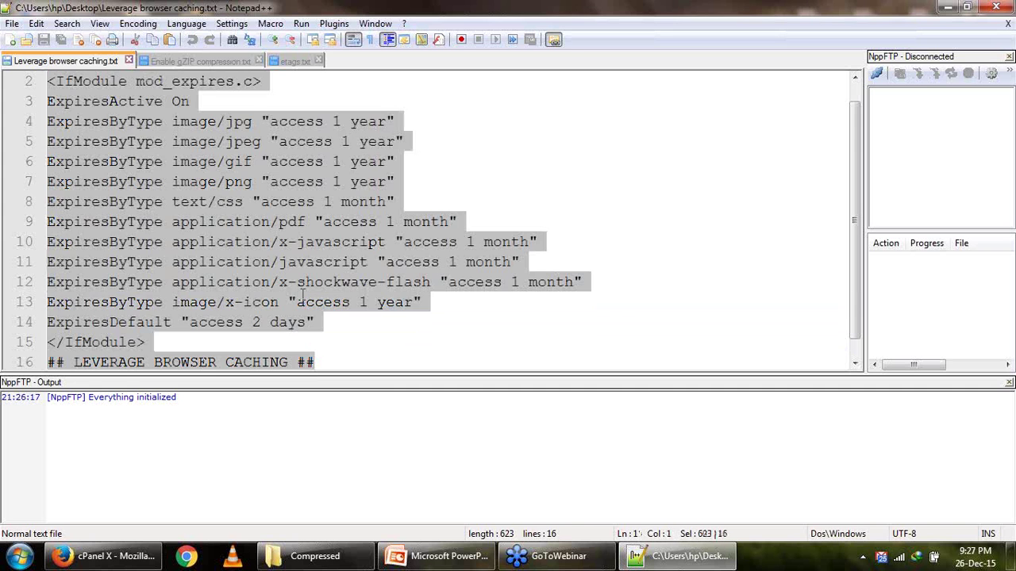
# Paste the browser caching rules below # END WordPress in .htaccess and save the file.
pyautogui.click(103, 556)
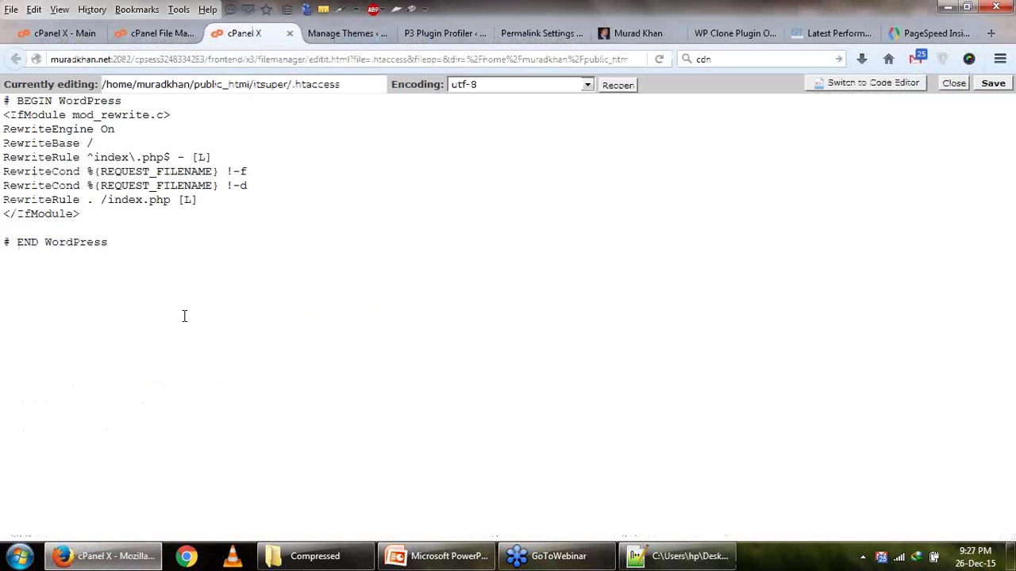
pyautogui.click(63, 304)
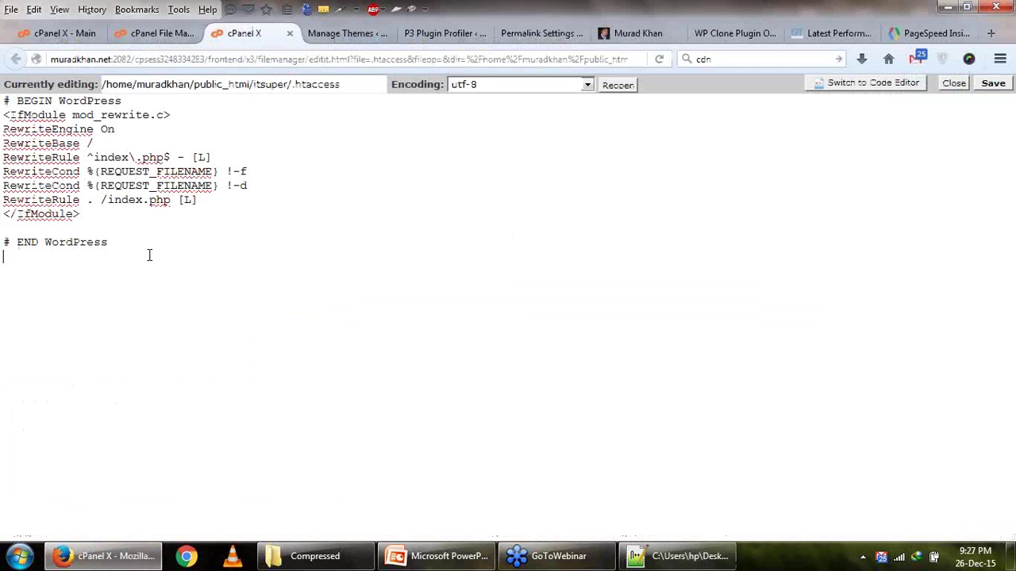
pyautogui.hotkey('ctrl', 'v')
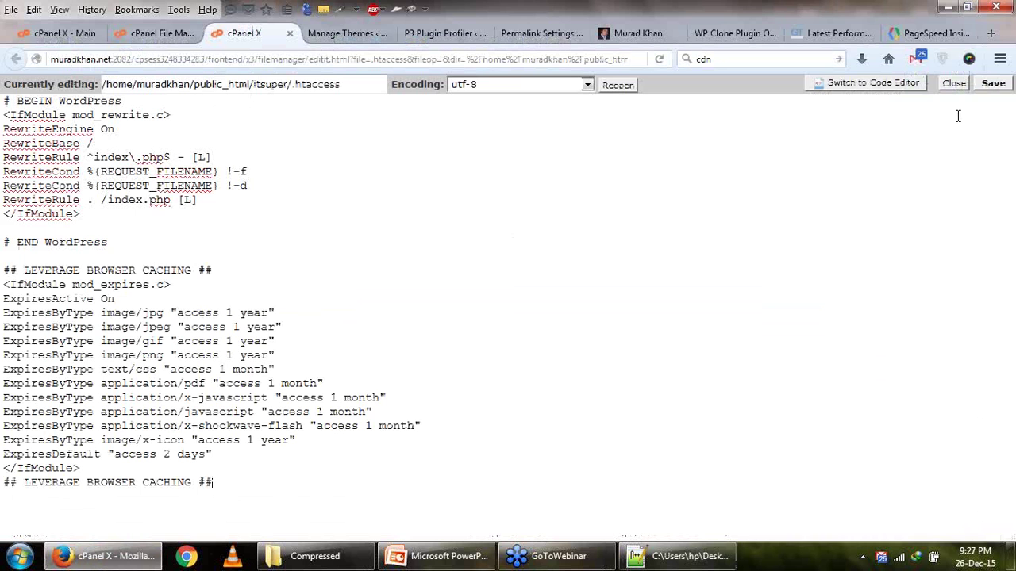
pyautogui.click(993, 83)
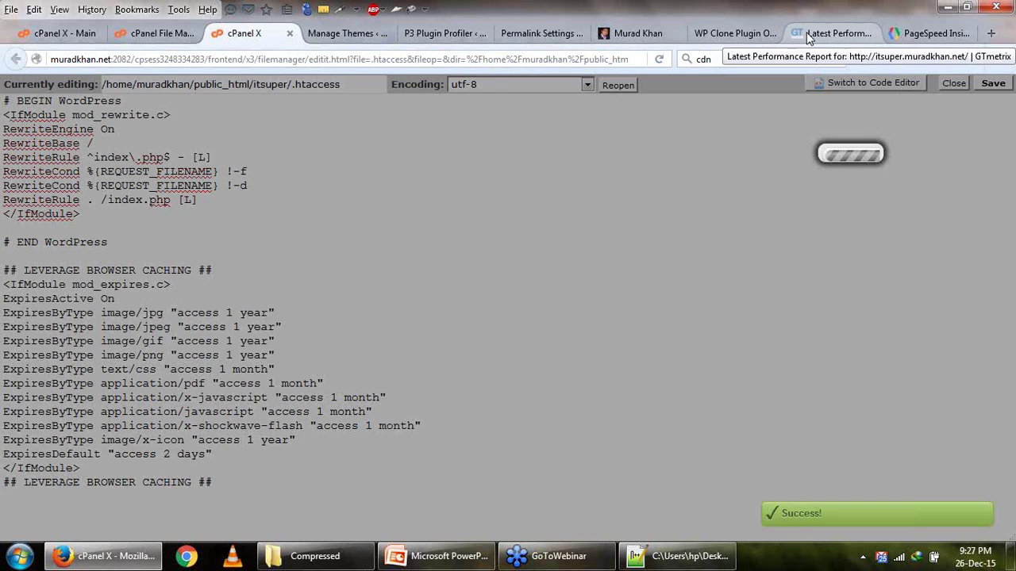
# Re-test the site in GTmetrix and check PageSpeed Insights' desktop Enable compression details.
pyautogui.click(826, 33)
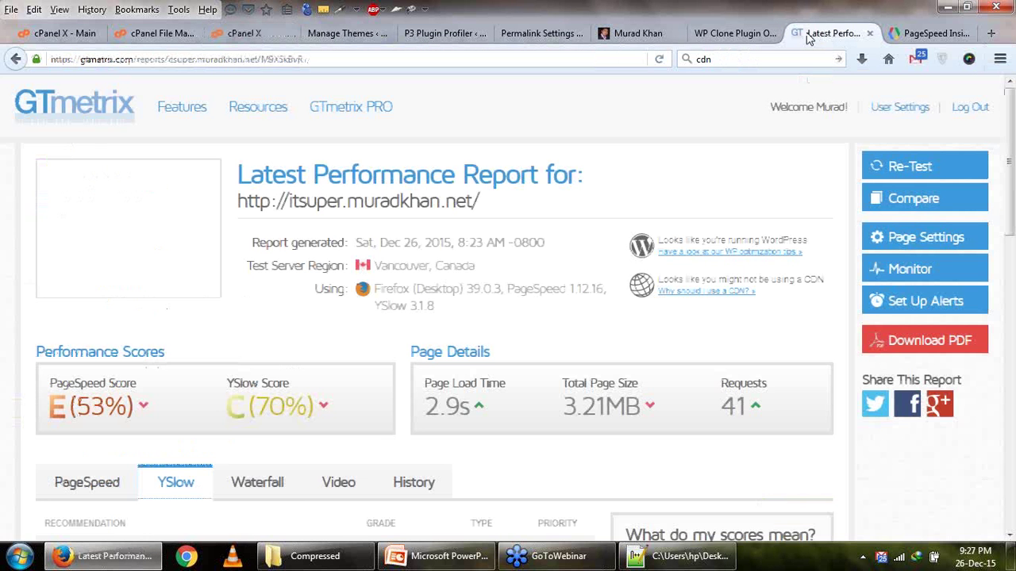
pyautogui.click(895, 171)
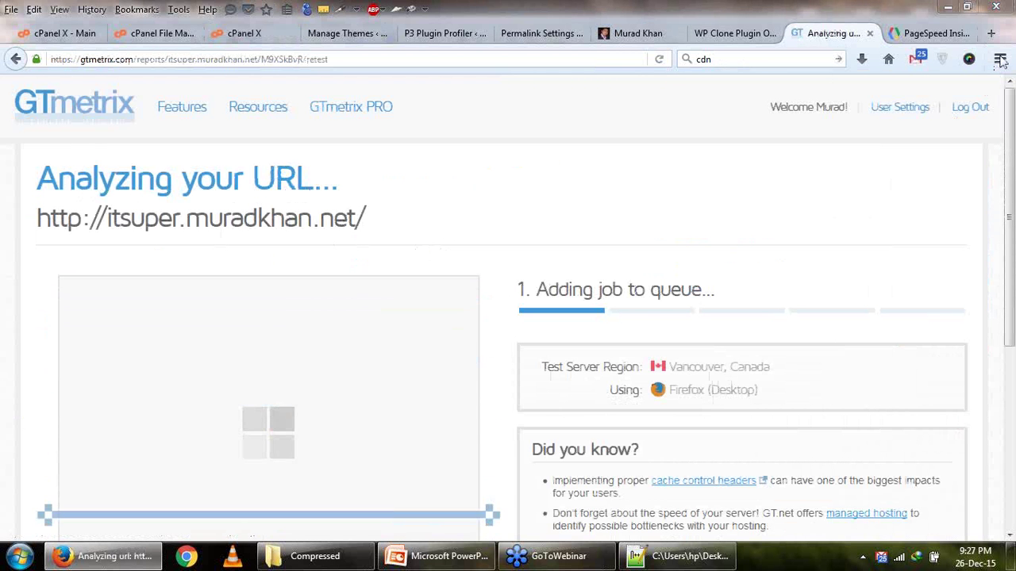
pyautogui.click(920, 33)
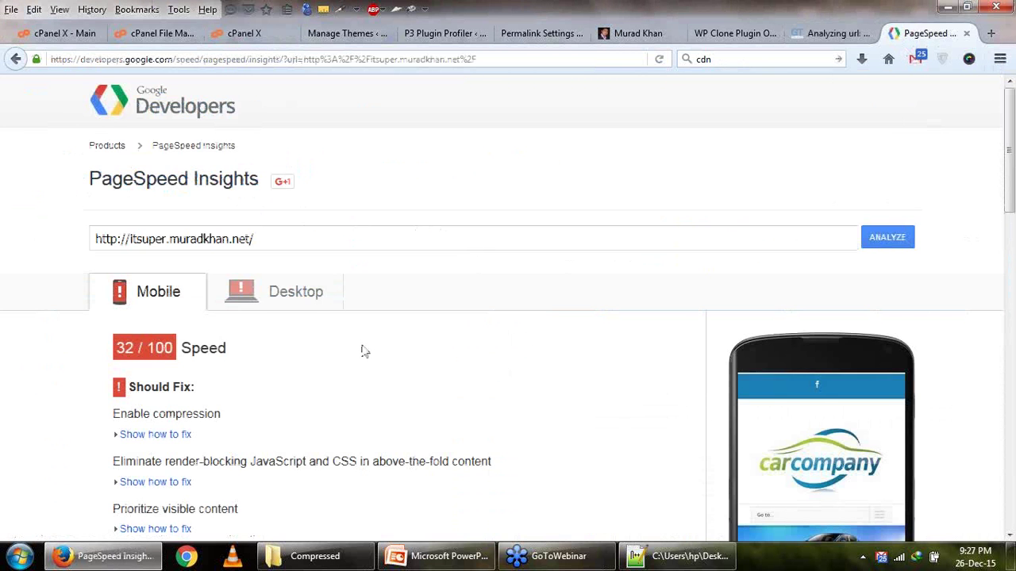
pyautogui.scroll(-2, 361, 352)
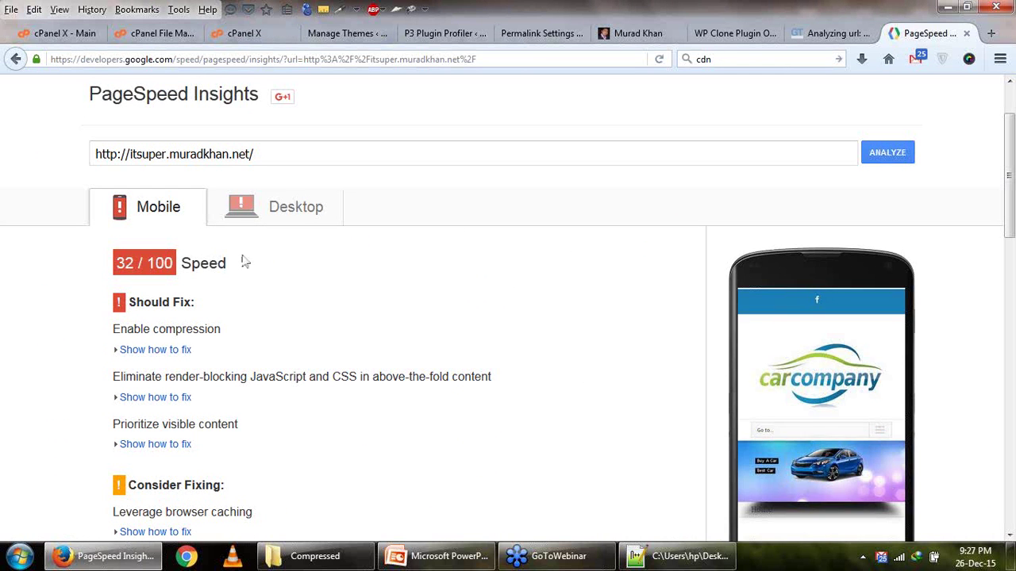
pyautogui.click(283, 206)
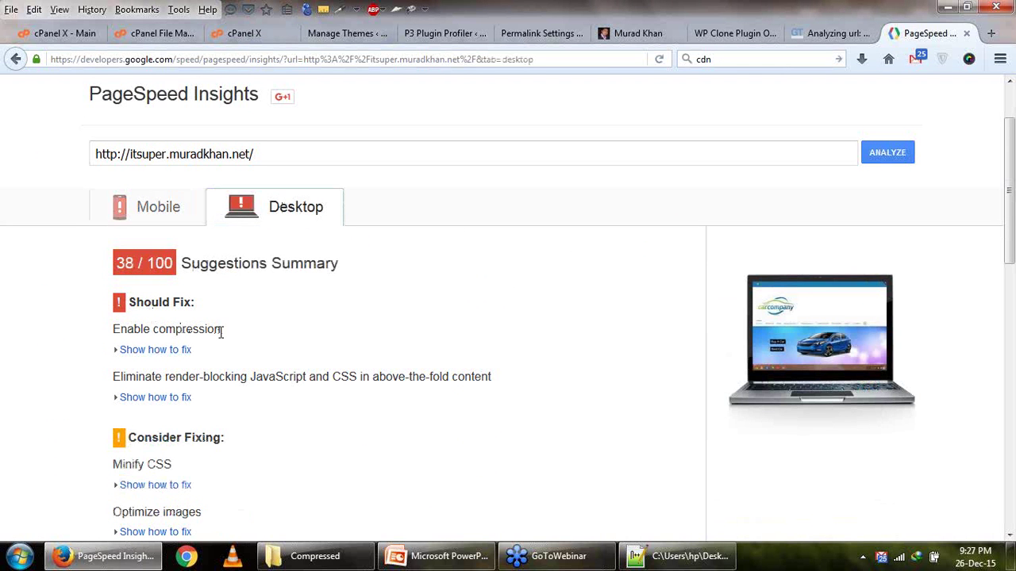
pyautogui.click(143, 350)
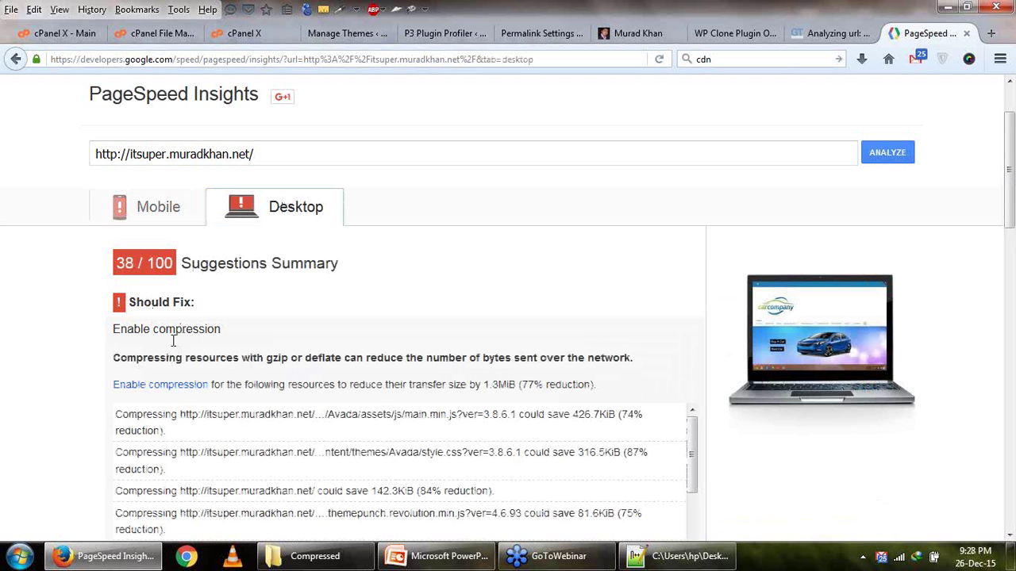
# Capture the new GTmetrix report (YSlow 76%, 2.5s) with Lightshot and save it as Screenshot_1.jpg.
pyautogui.click(826, 35)
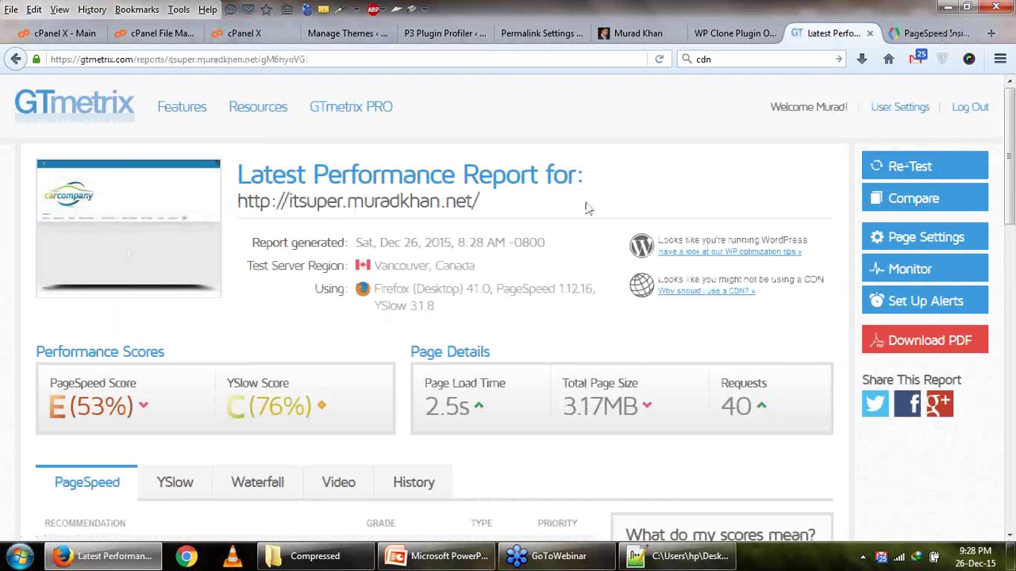
pyautogui.scroll(-2, 585, 218)
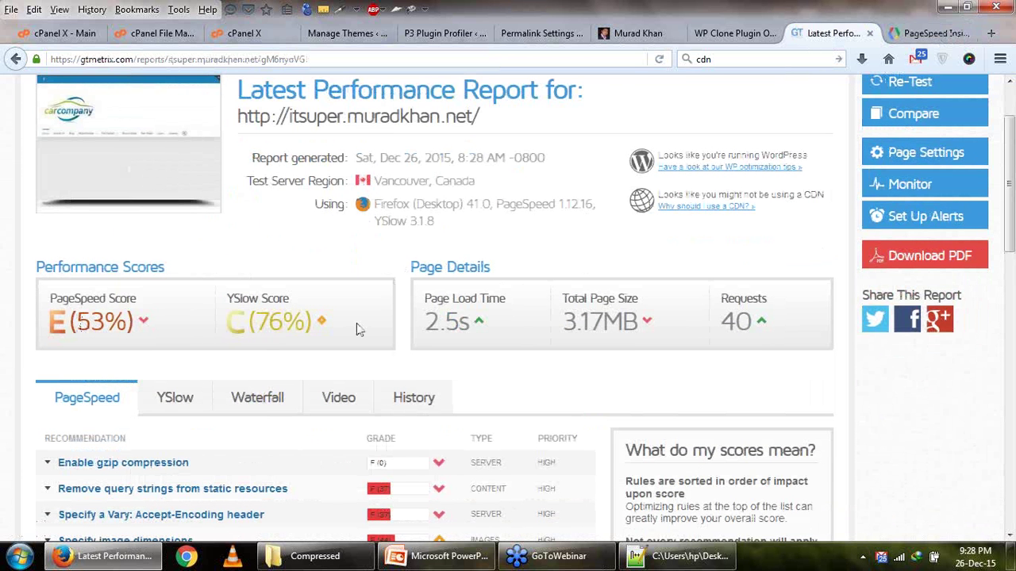
pyautogui.press('Print')
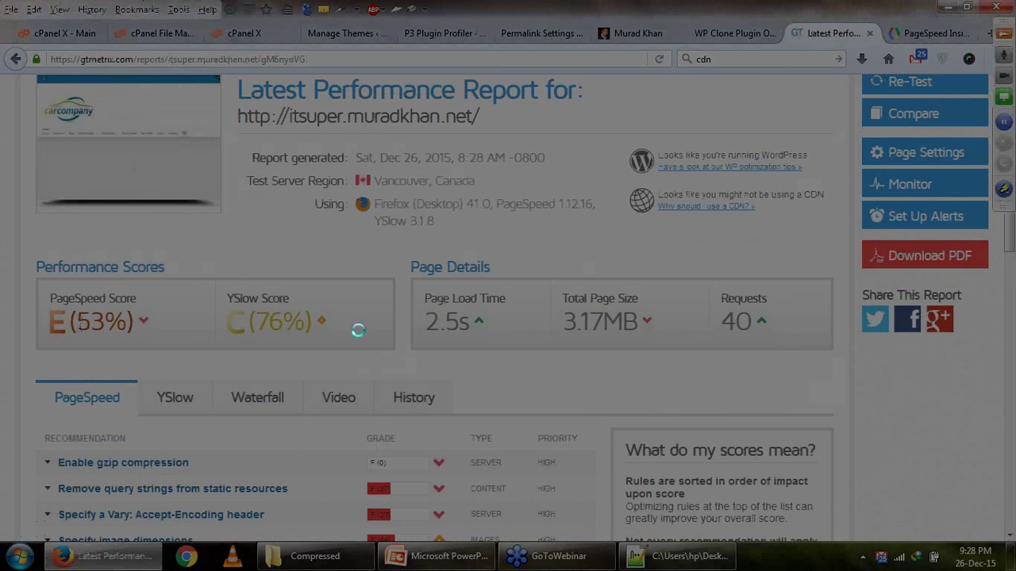
pyautogui.moveTo(21, 94); pyautogui.dragTo(926, 528)
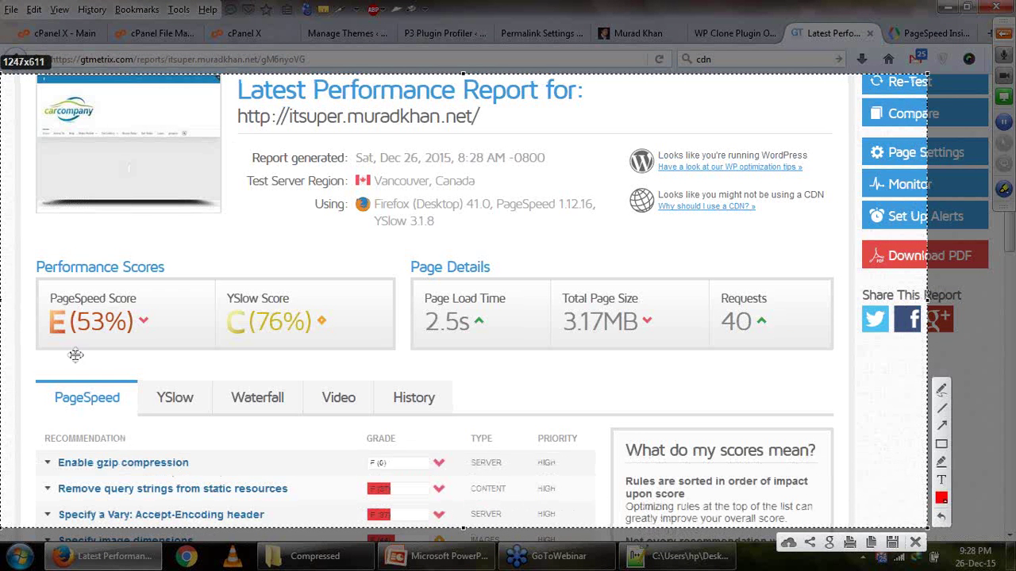
pyautogui.click(873, 543)
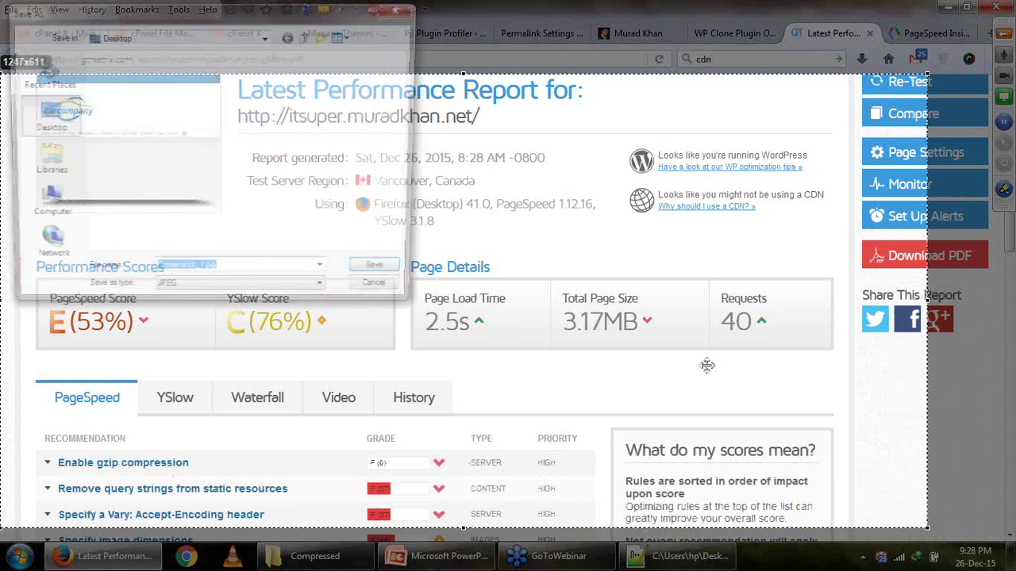
pyautogui.click(387, 277)
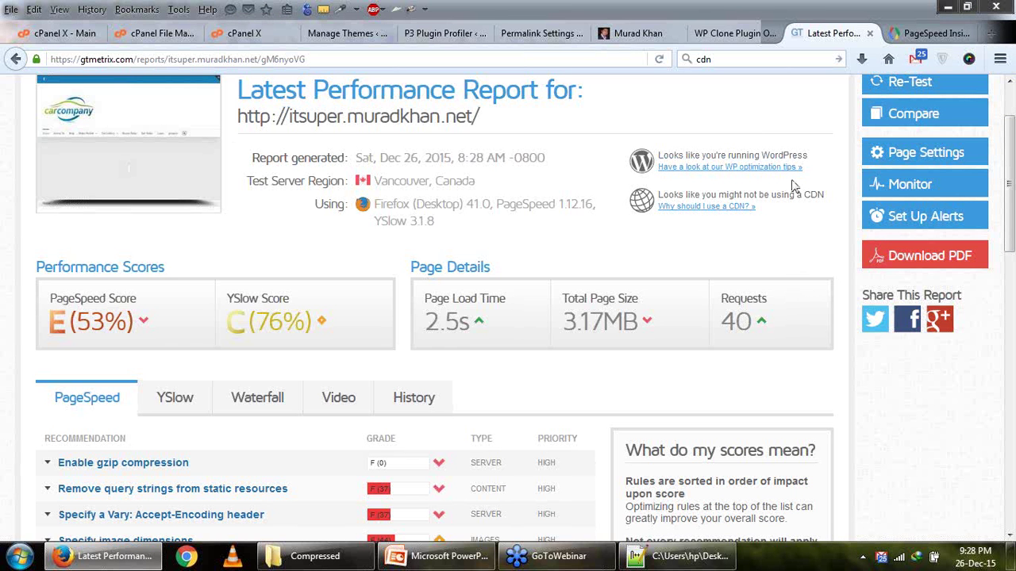
pyautogui.click(689, 555)
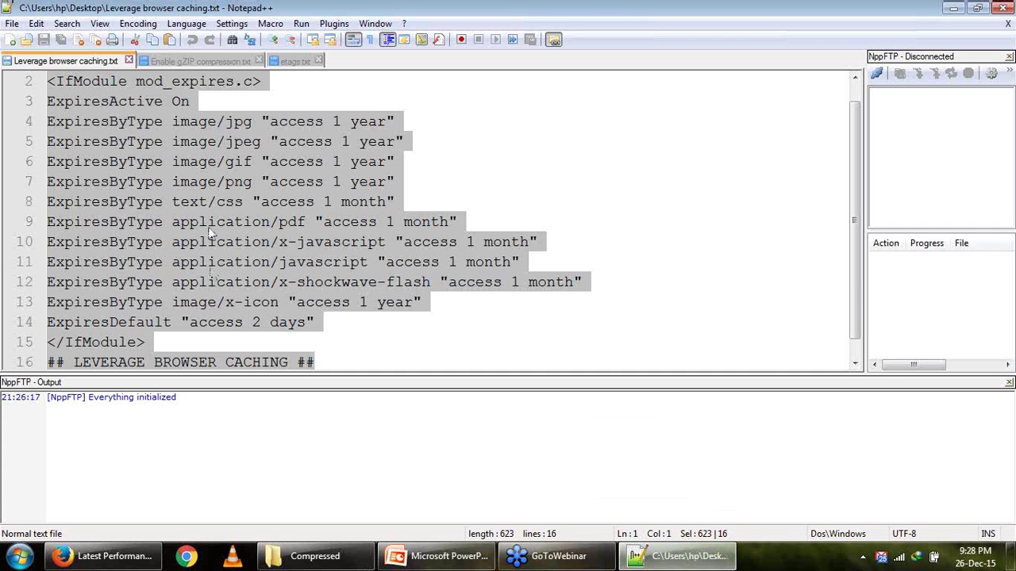
# Paste the gzip compression rules from Notepad++ below the browser caching block in .htaccess.
pyautogui.click(188, 346)
pyautogui.click(324, 356)
pyautogui.scroll(-1, 324, 356)
pyautogui.hotkey('shift', 'Up')
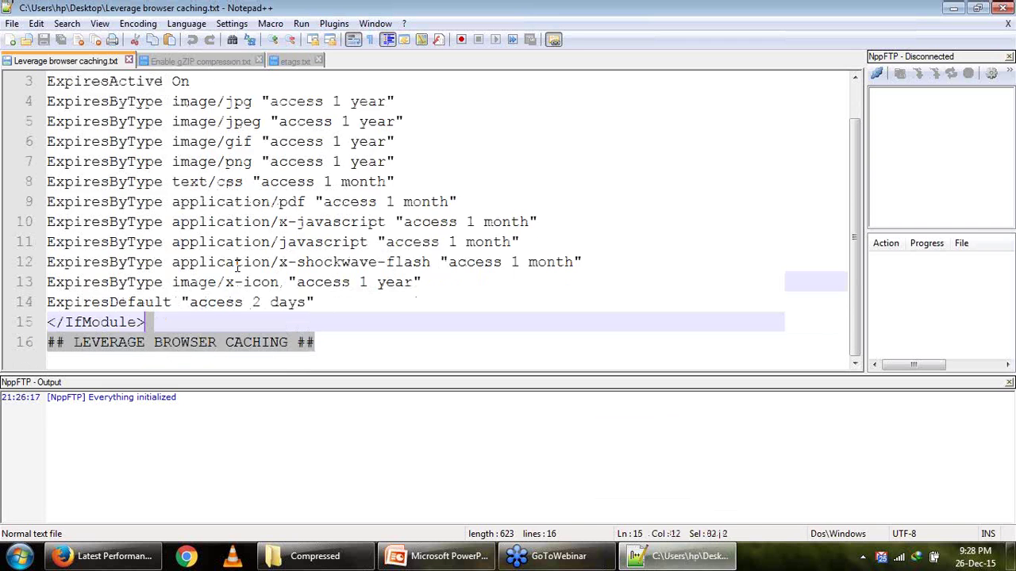
pyautogui.hotkey('ctrl', 'a')
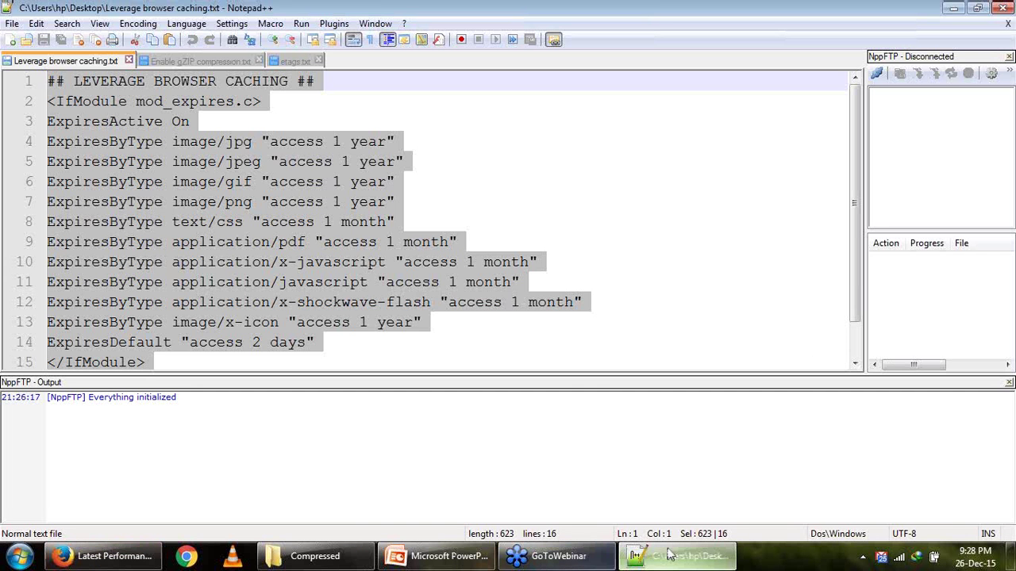
pyautogui.click(202, 62)
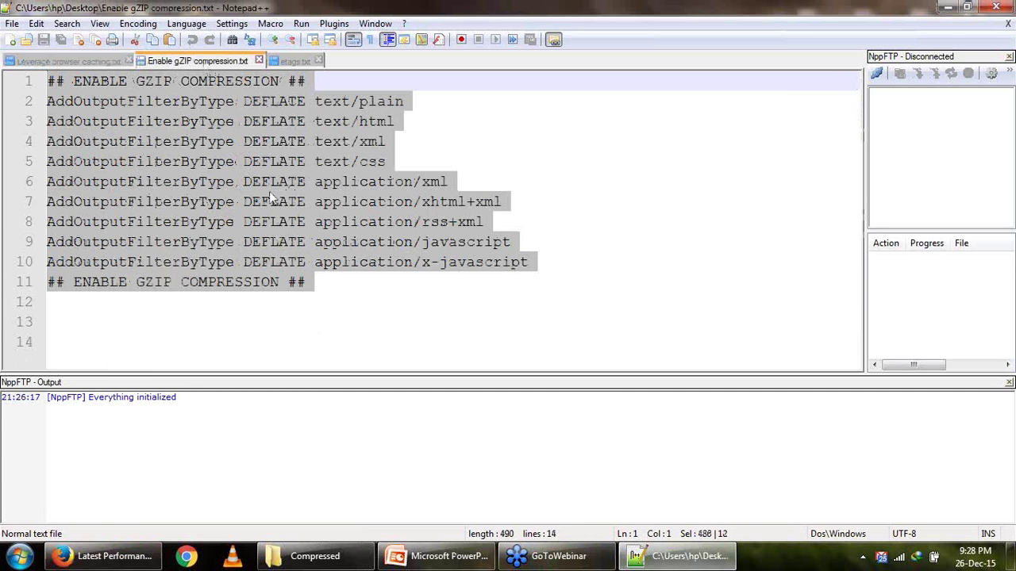
pyautogui.click(104, 556)
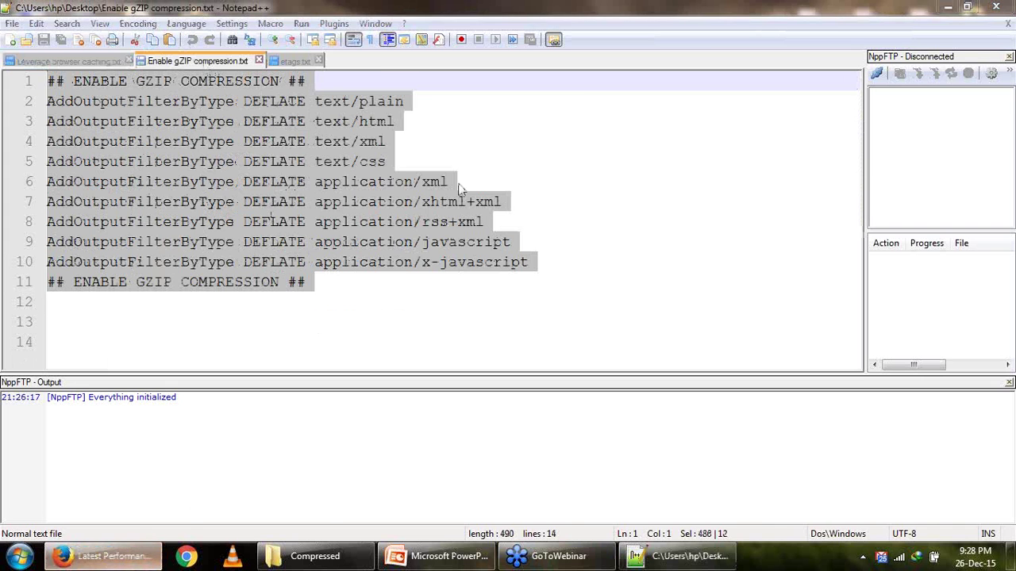
pyautogui.click(230, 34)
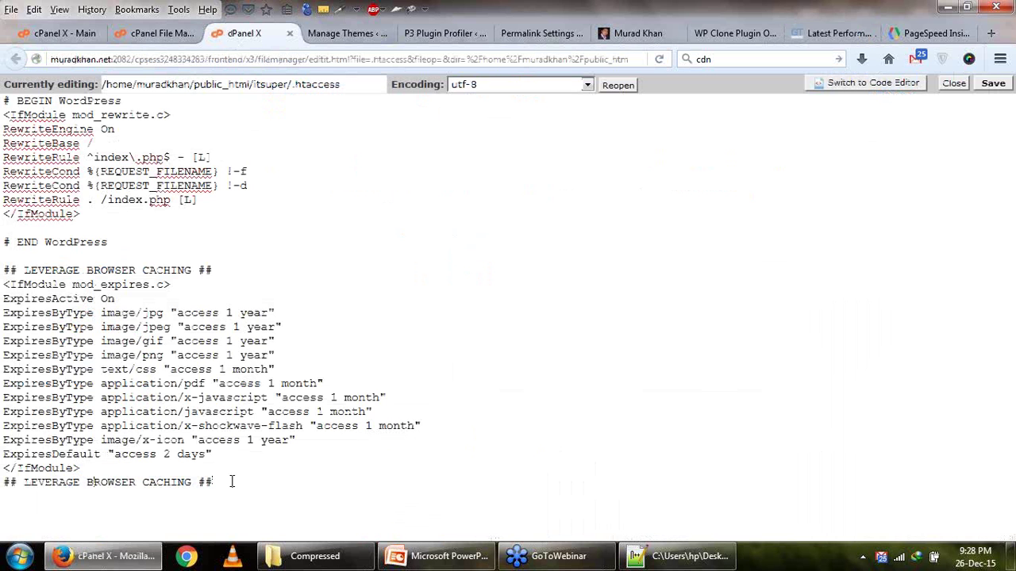
pyautogui.write('## ENABLE GZIP COMPRESSION ## AddOutputFilterByType DEFLATE text/plain AddOutputFilterByType DEFLATE text/html AddOutputFilterByType DEFLATE text/xml AddOutputFilterByType DEFLATE text/css AddOutputFilterByType DEFLATE application/xml AddOutputFilterByType DEFLATE application/xhtml+xml AddOutputFilterByType DEFLATE application/rss+xml AddOutputFilterByType DEFLATE application/javascript AddOutputFilterByType DEFLATE application/x-javascript ## ENABLE GZIP COMPRESSION ##')
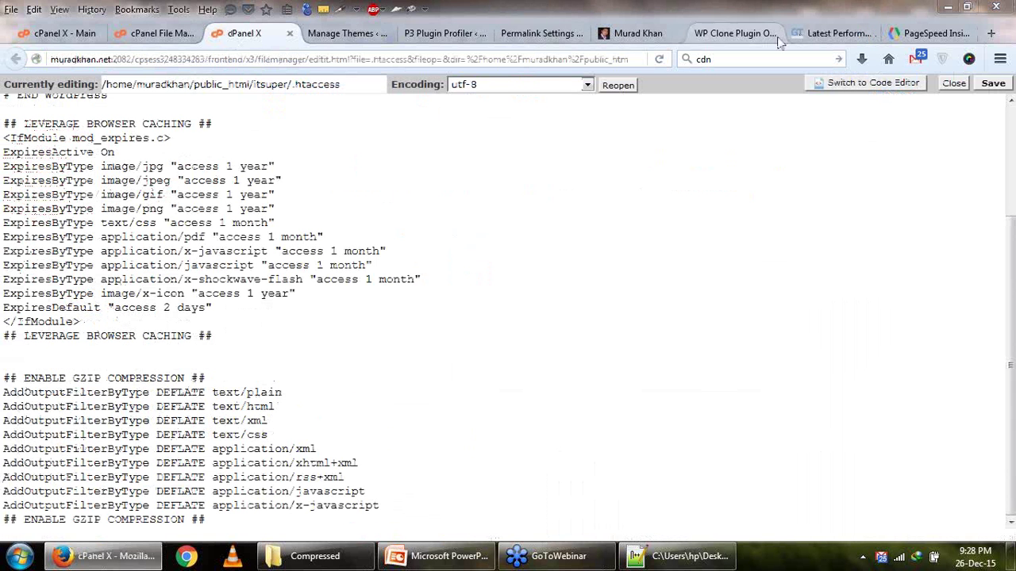
# Look over the GTmetrix, permalink settings and WP Clone tabs before returning to the .htaccess editor.
pyautogui.click(840, 35)
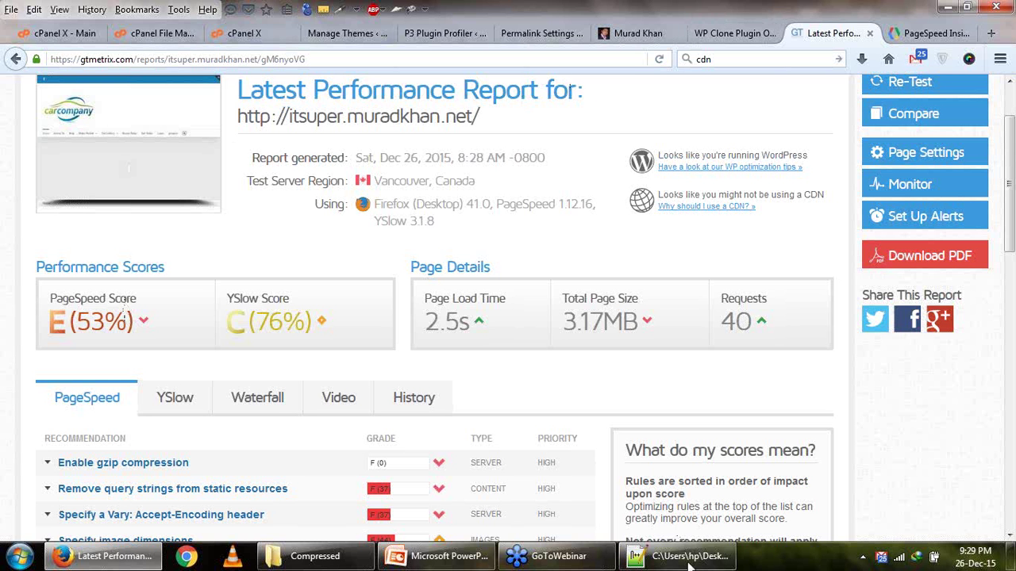
pyautogui.hotkey('alt', 'Tab')
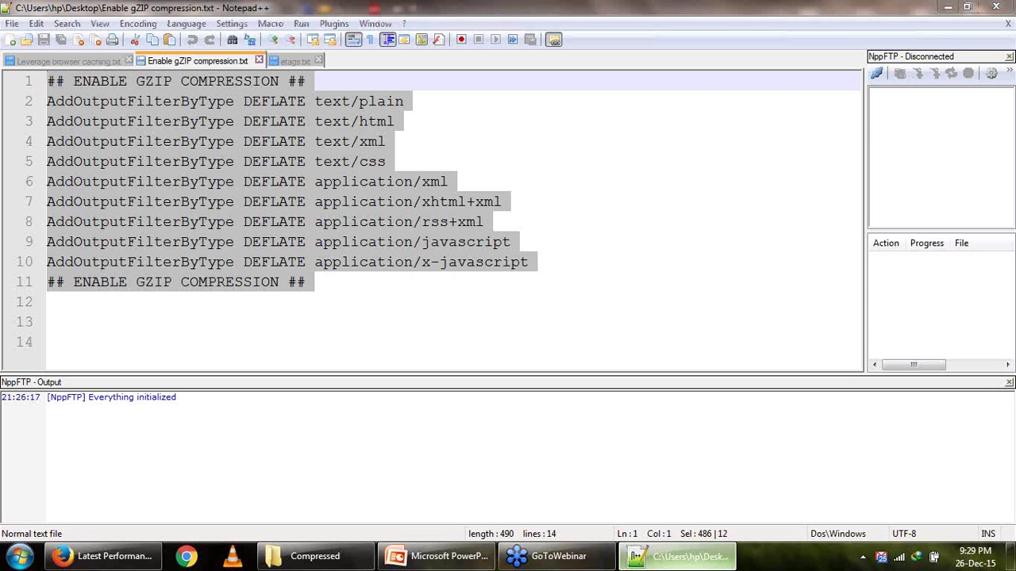
pyautogui.hotkey('alt', 'Tab')
pyautogui.click(514, 36)
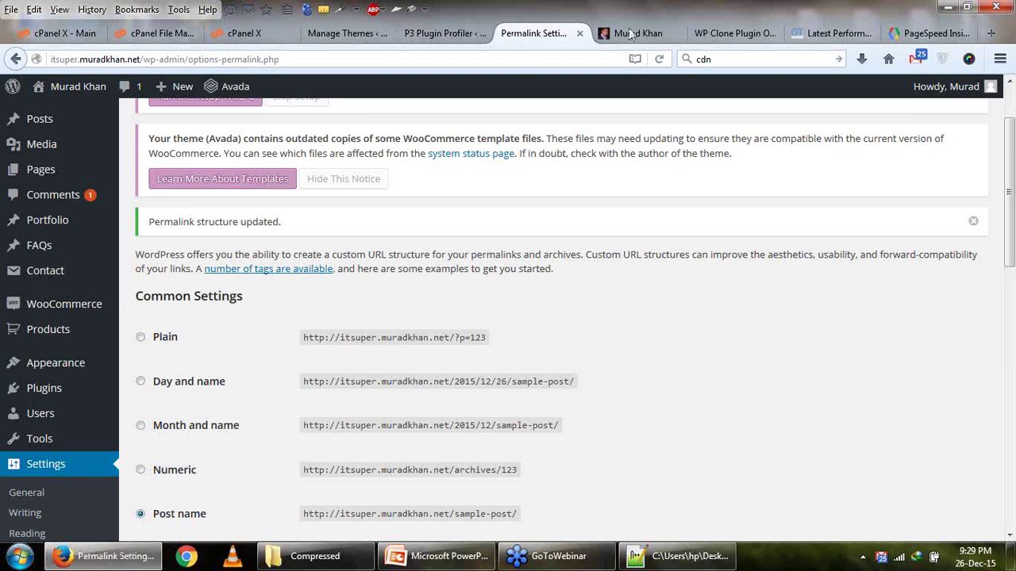
pyautogui.click(730, 33)
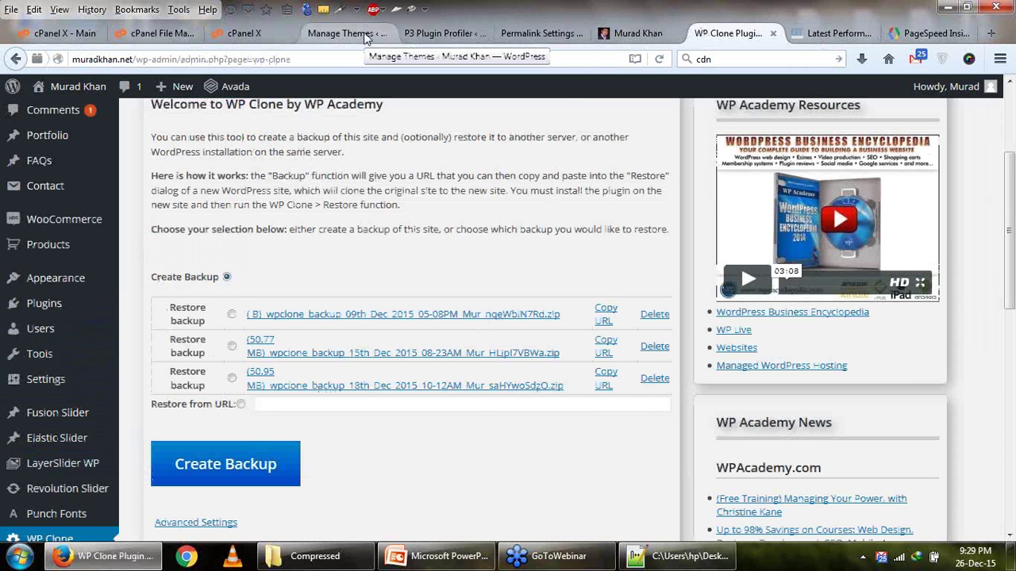
pyautogui.click(238, 33)
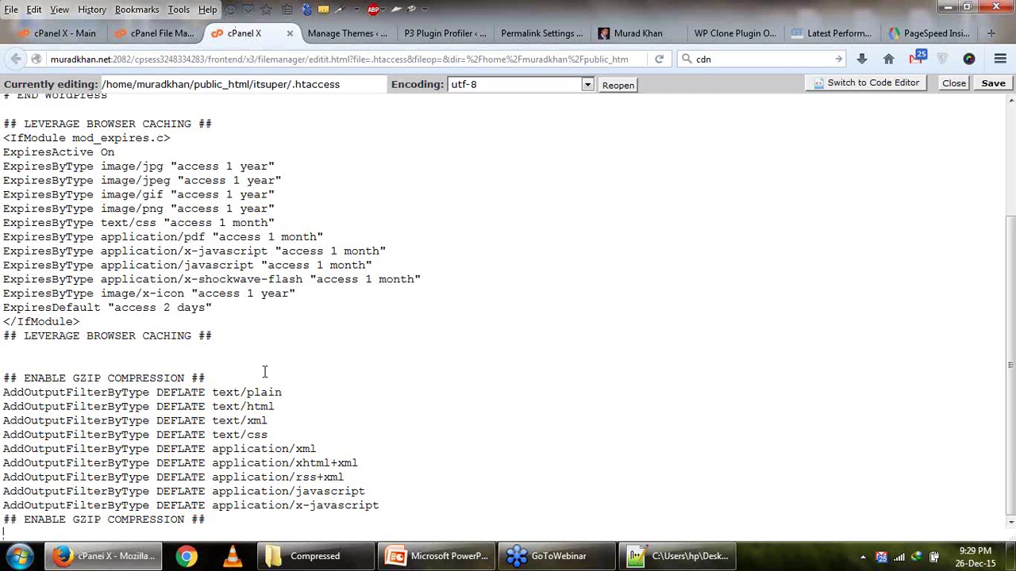
# Delete the browser caching and gzip blocks so .htaccess holds only the WordPress rewrite rules, and save.
pyautogui.scroll(3, 265, 372)
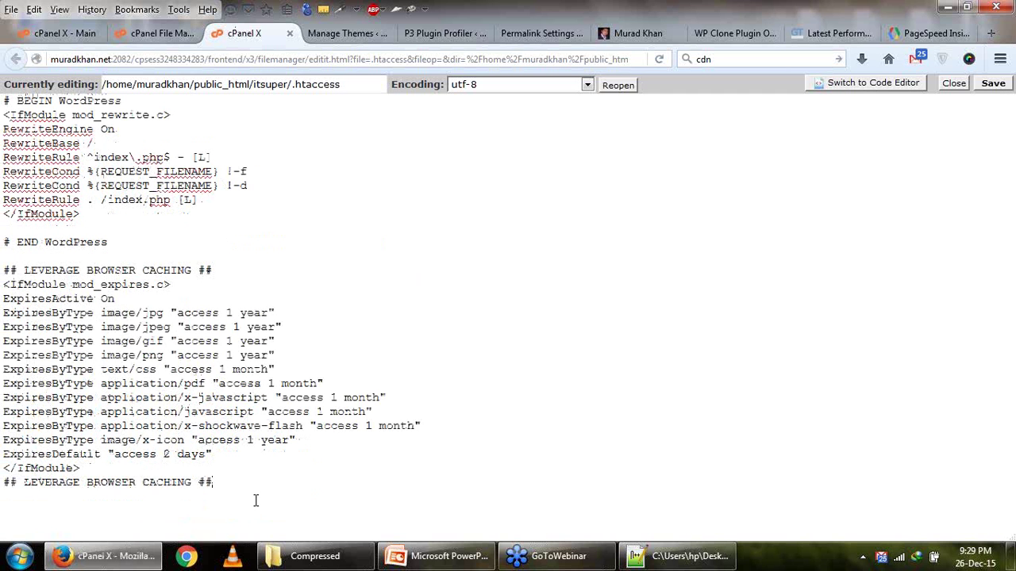
pyautogui.moveTo(256, 500); pyautogui.dragTo(1, 251)
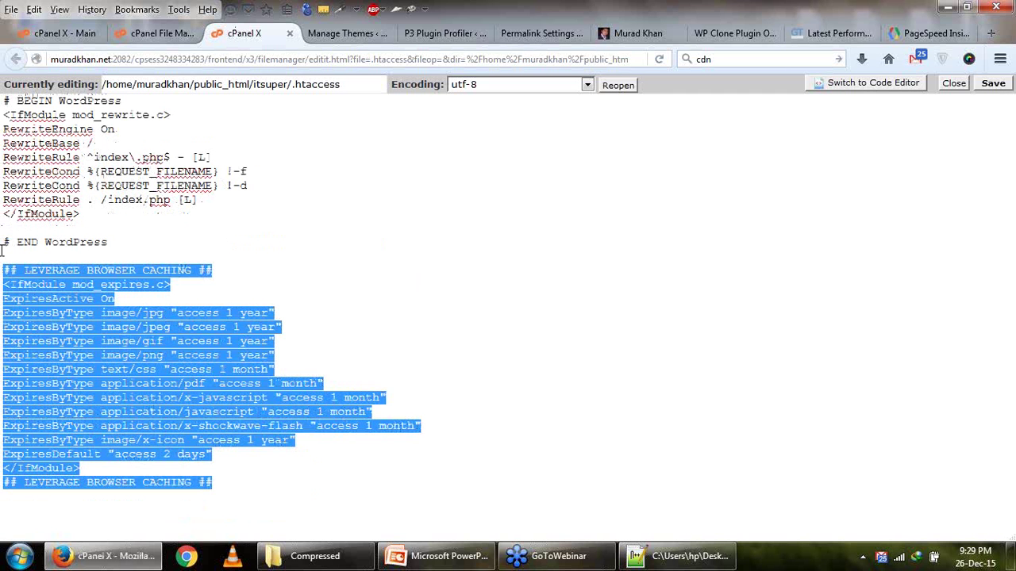
pyautogui.press('Delete')
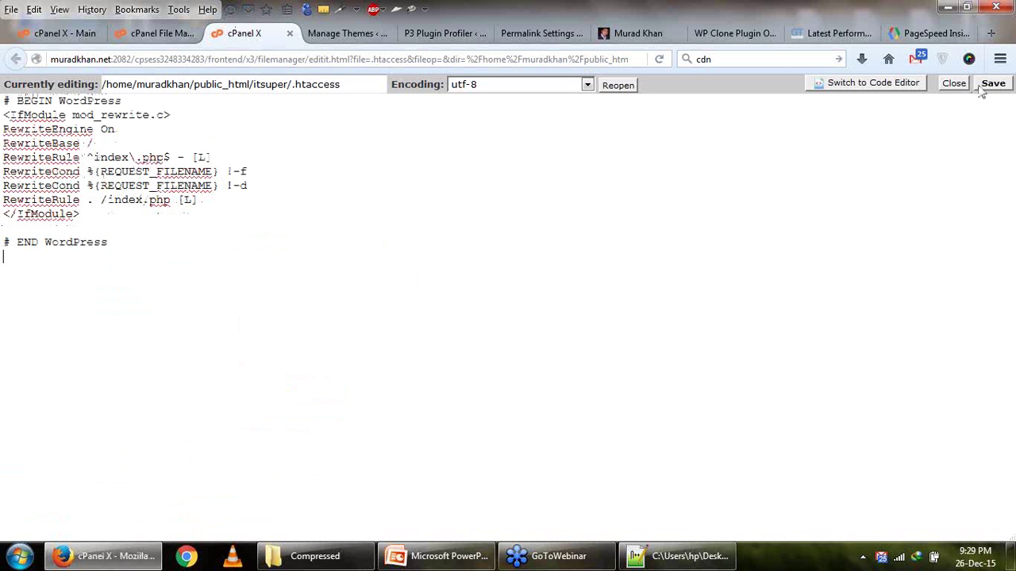
pyautogui.click(991, 85)
pyautogui.click(681, 556)
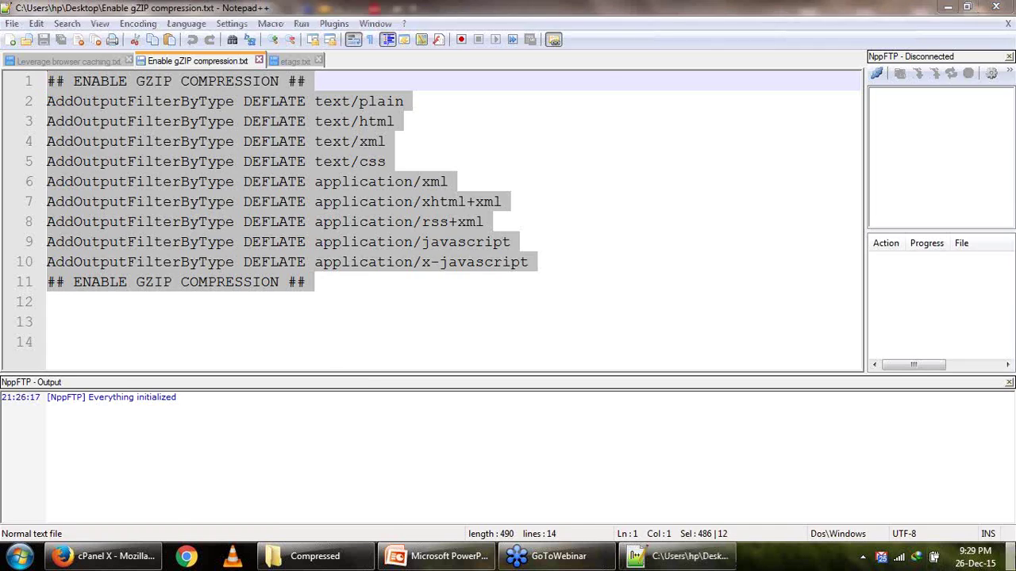
pyautogui.click(681, 556)
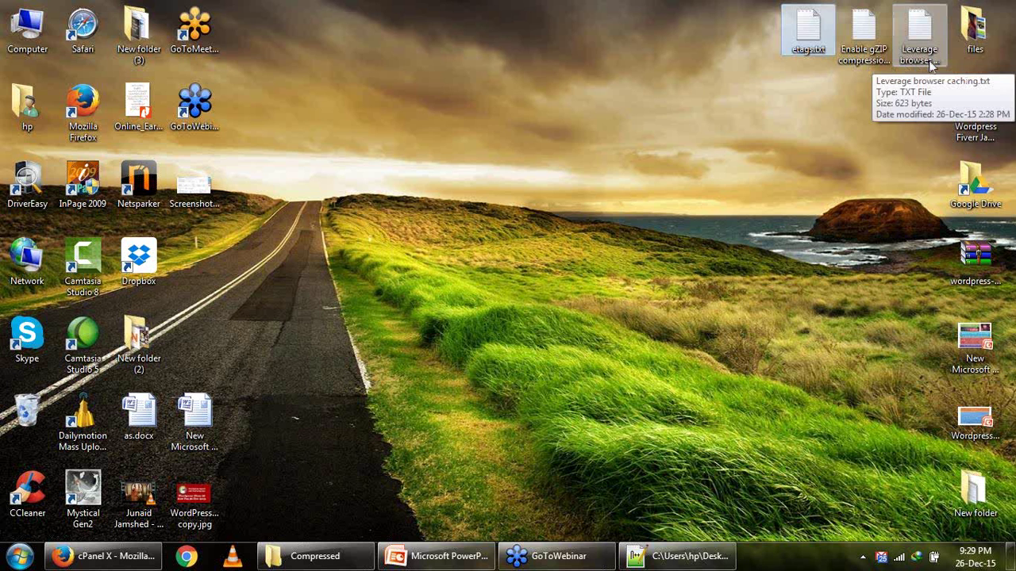
pyautogui.click(104, 556)
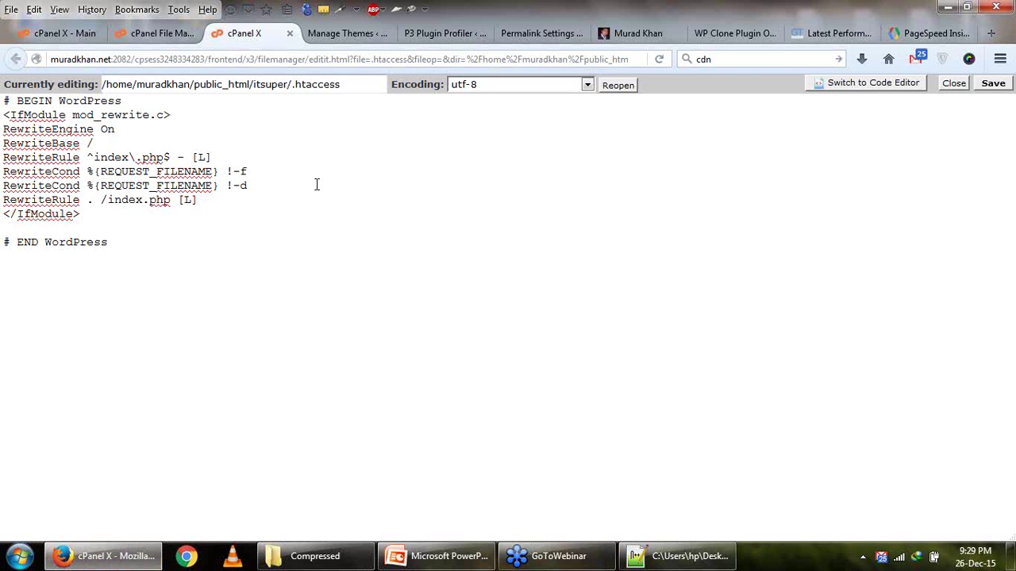
# Copy the 'WP Performance Score Booster' bullet text from slide 20 in PowerPoint.
pyautogui.click(732, 37)
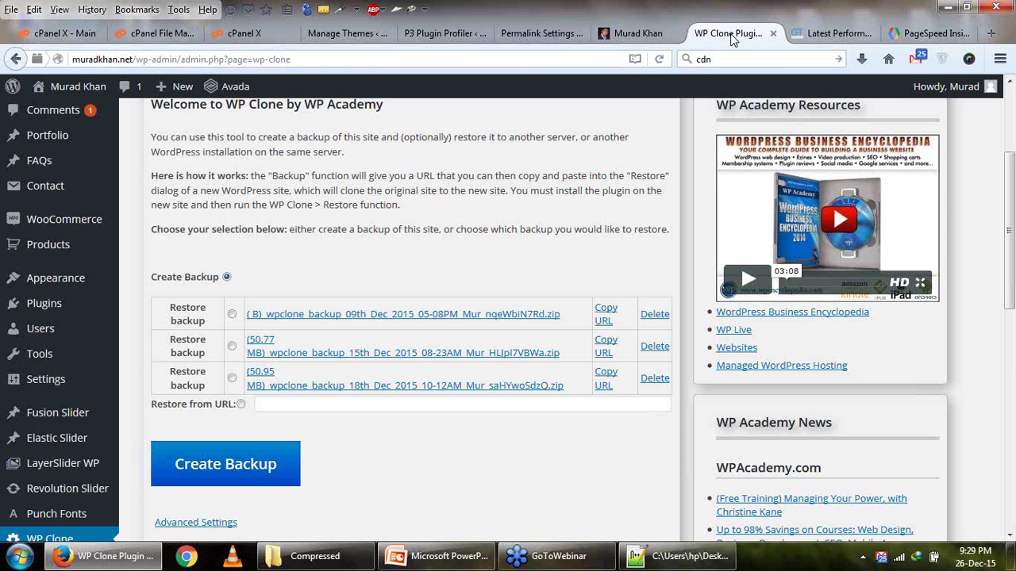
pyautogui.click(441, 555)
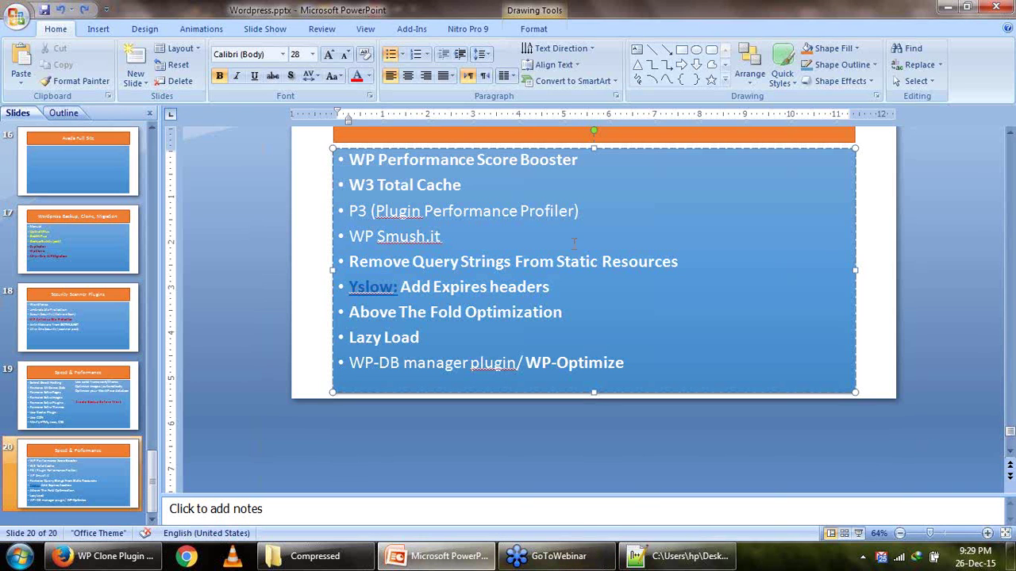
pyautogui.moveTo(370, 160); pyautogui.dragTo(573, 161)
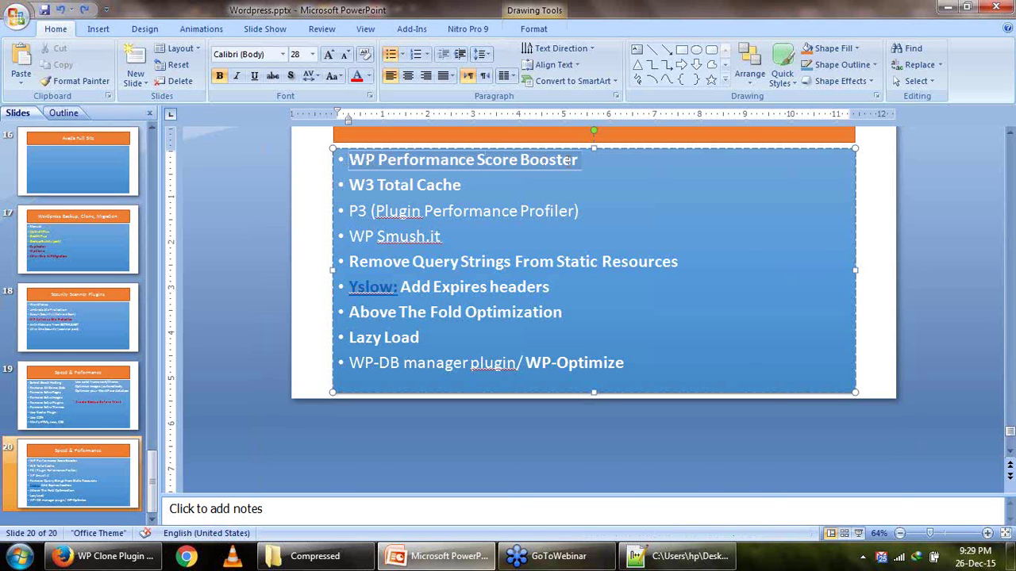
pyautogui.rightClick(569, 163)
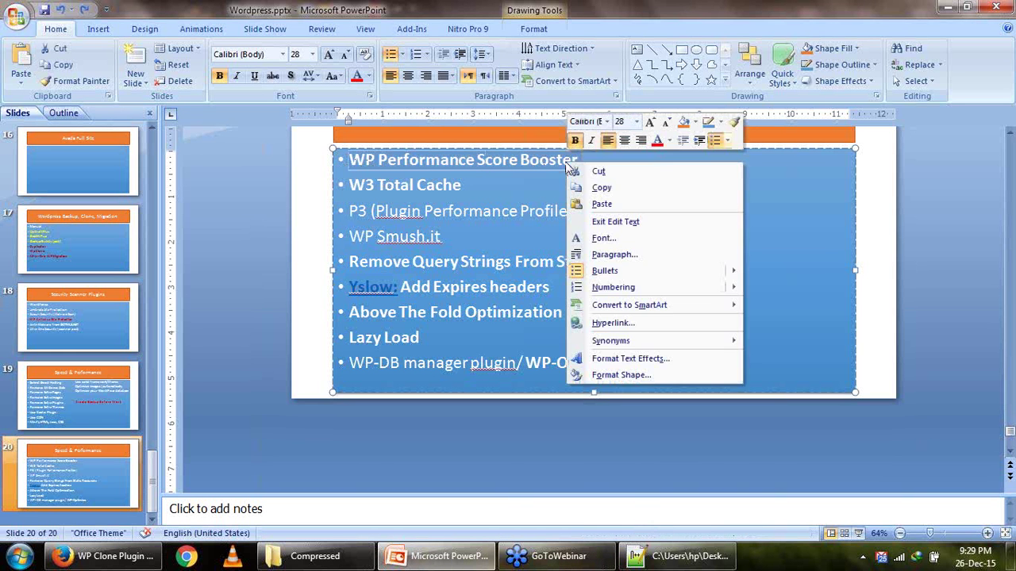
pyautogui.click(596, 188)
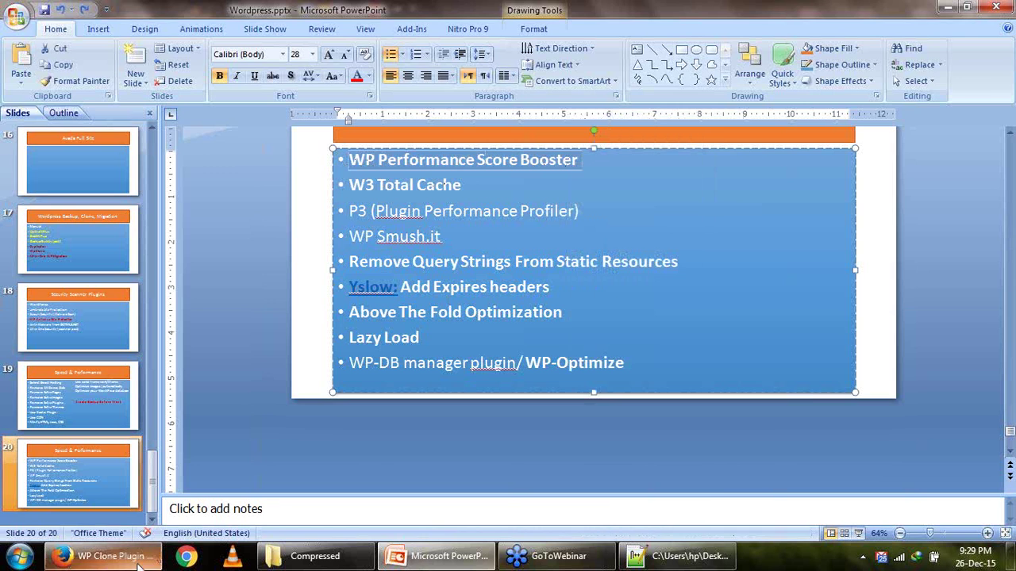
pyautogui.click(111, 556)
pyautogui.moveTo(65, 266)
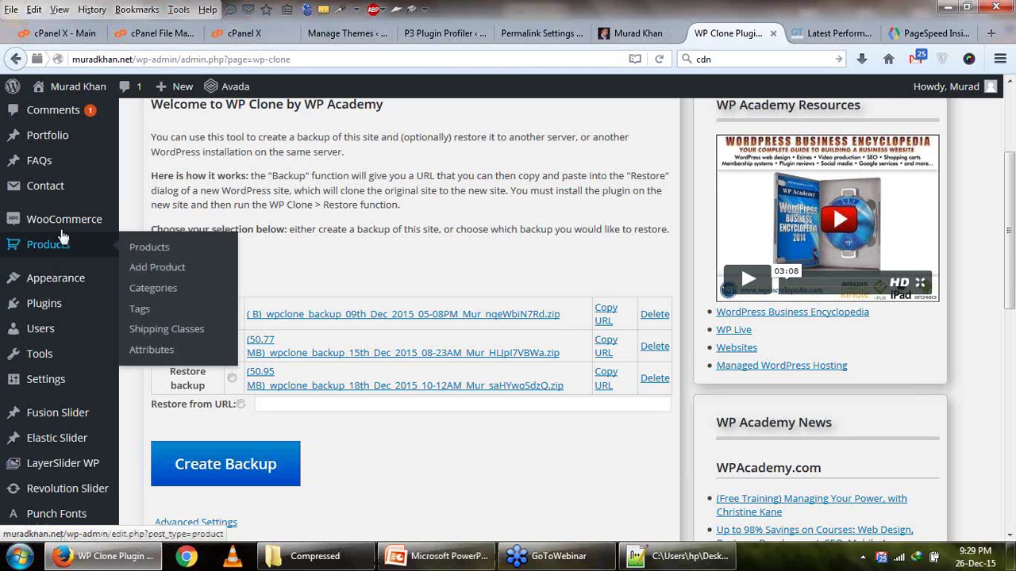
pyautogui.moveTo(83, 311)
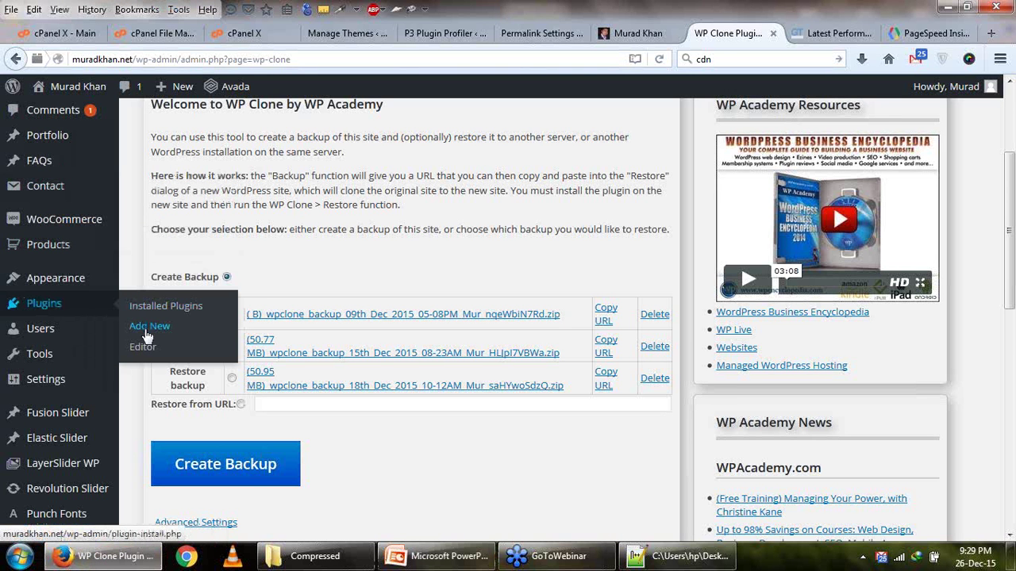
# Close the extra WP Clone, permalink and theme tabs and reach the Add Plugins page.
pyautogui.click(773, 33)
pyautogui.click(702, 33)
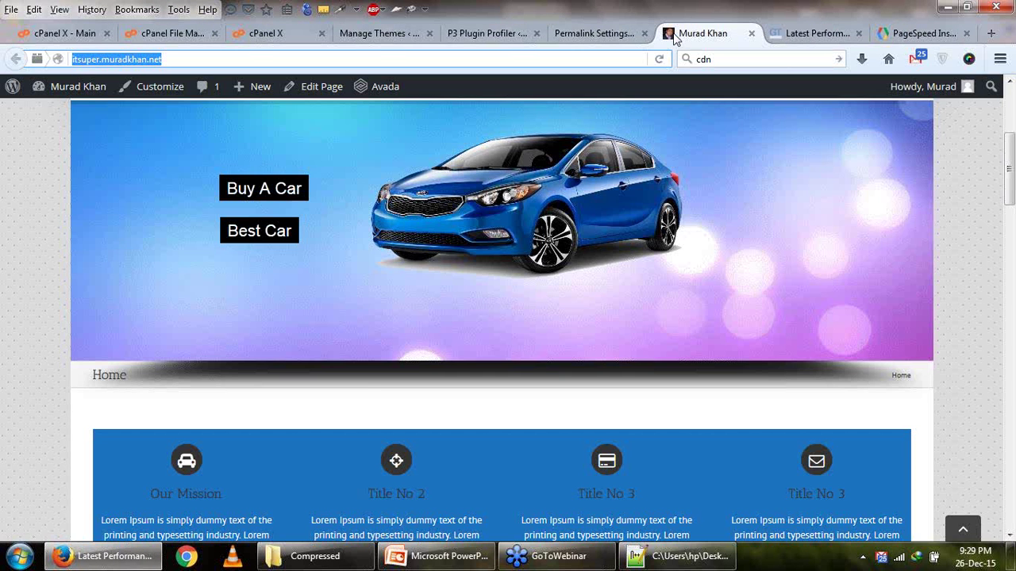
pyautogui.click(592, 31)
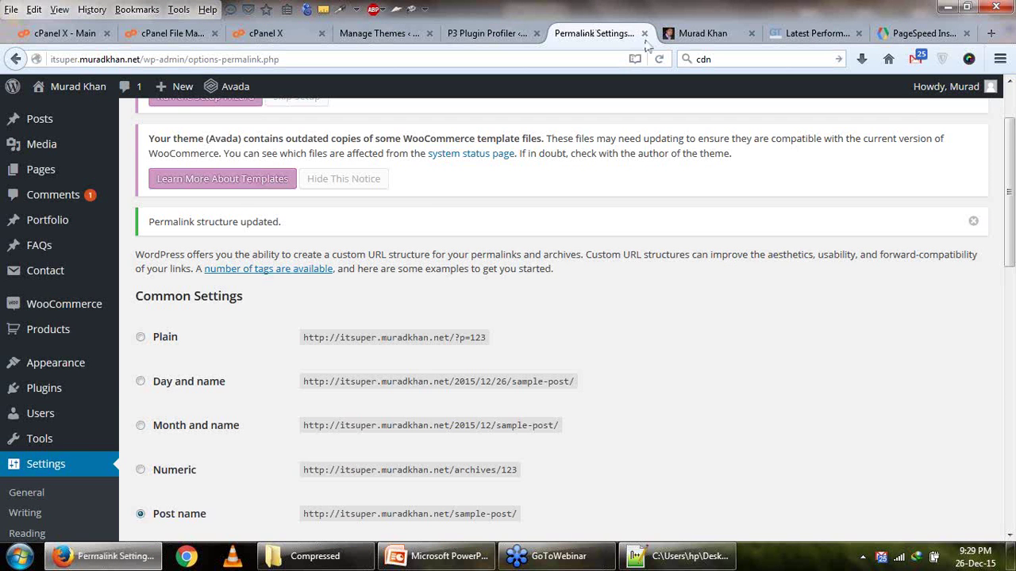
pyautogui.click(497, 35)
pyautogui.moveTo(51, 362)
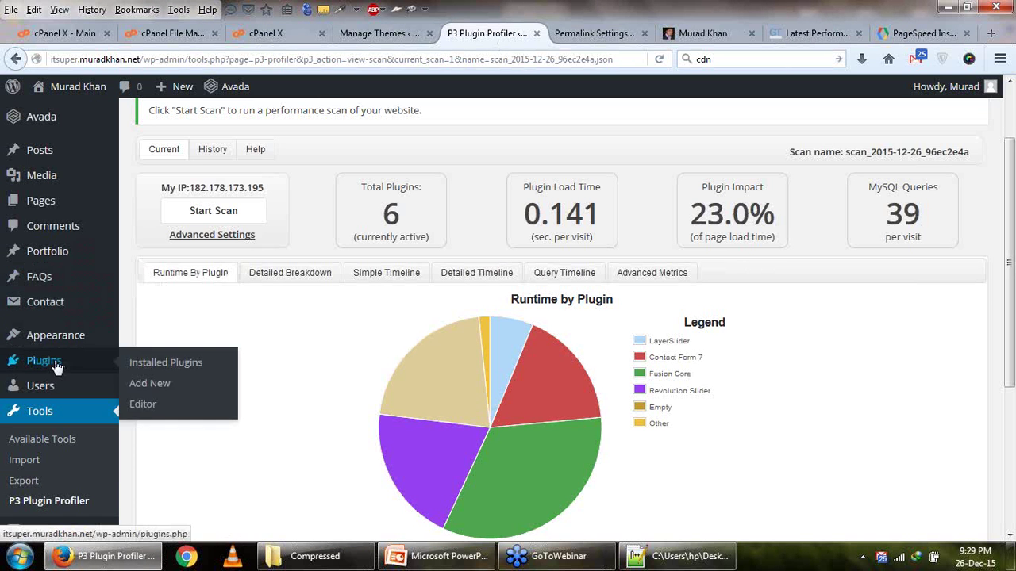
pyautogui.click(151, 385)
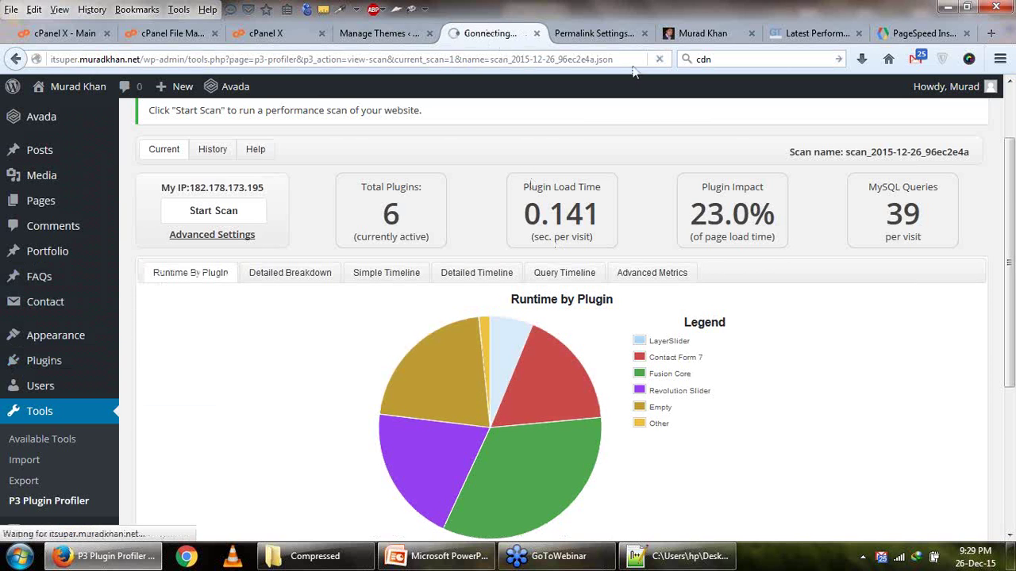
pyautogui.click(619, 35)
pyautogui.click(645, 33)
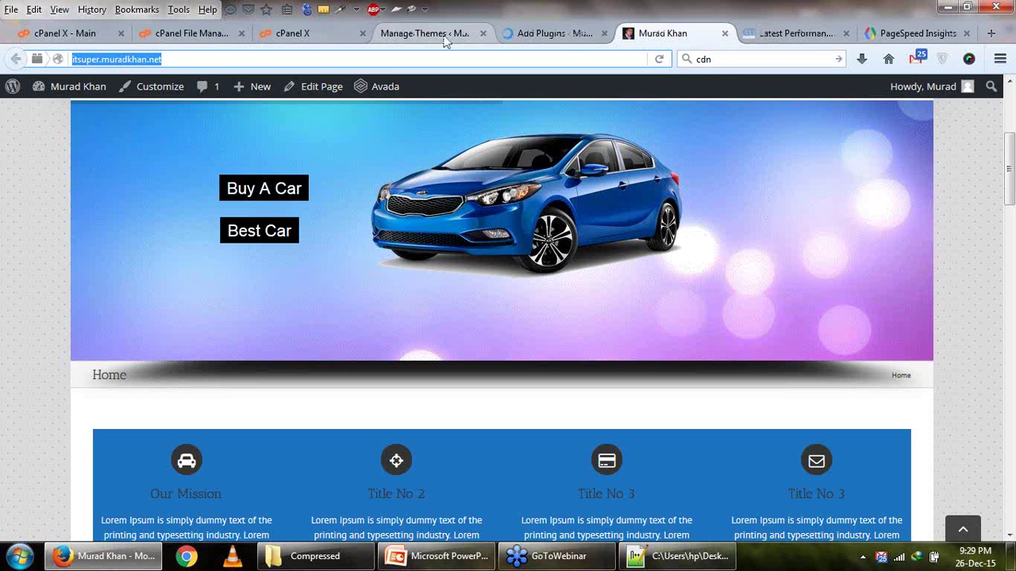
pyautogui.click(482, 33)
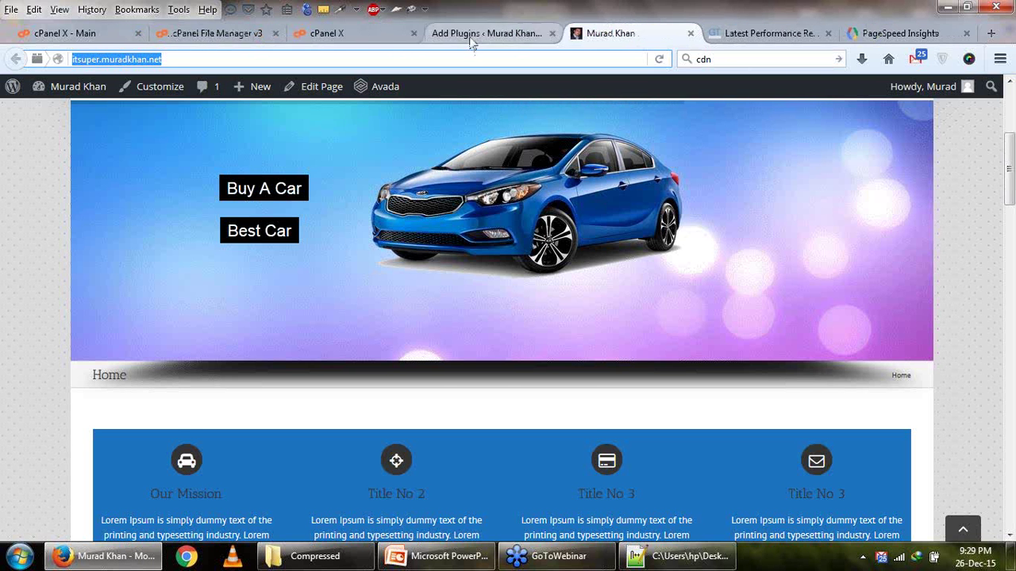
pyautogui.click(476, 34)
# Search for, install and activate WP Performance Score Booster, then open its settings.
pyautogui.click(818, 170)
pyautogui.write('WP Performance Score Booster')
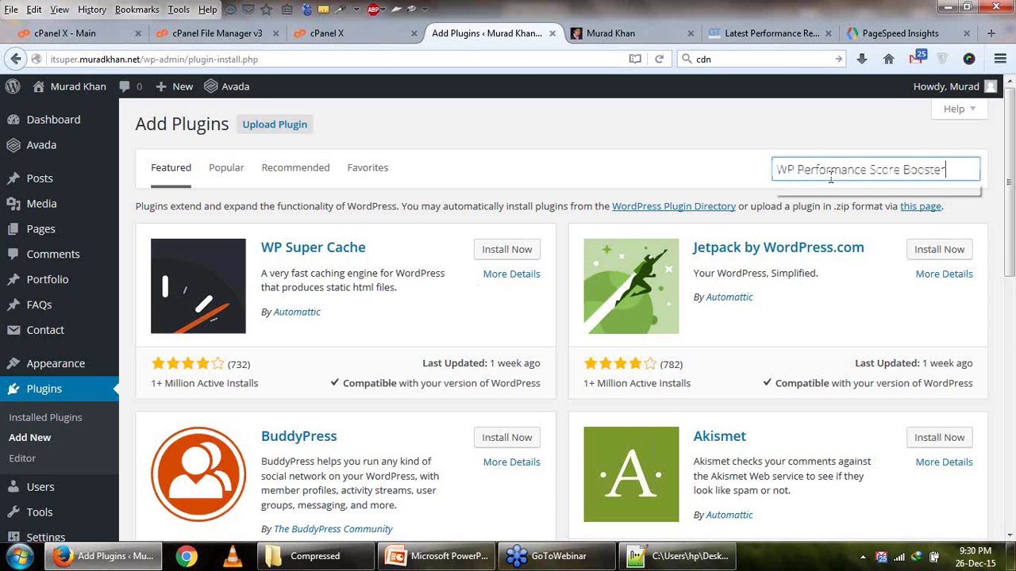
pyautogui.press('Return')
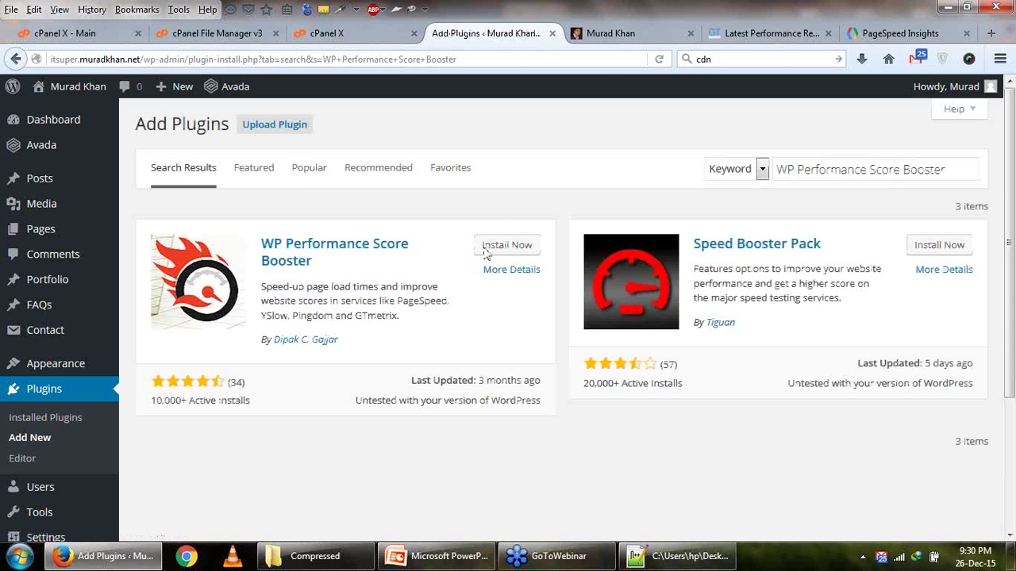
pyautogui.click(495, 248)
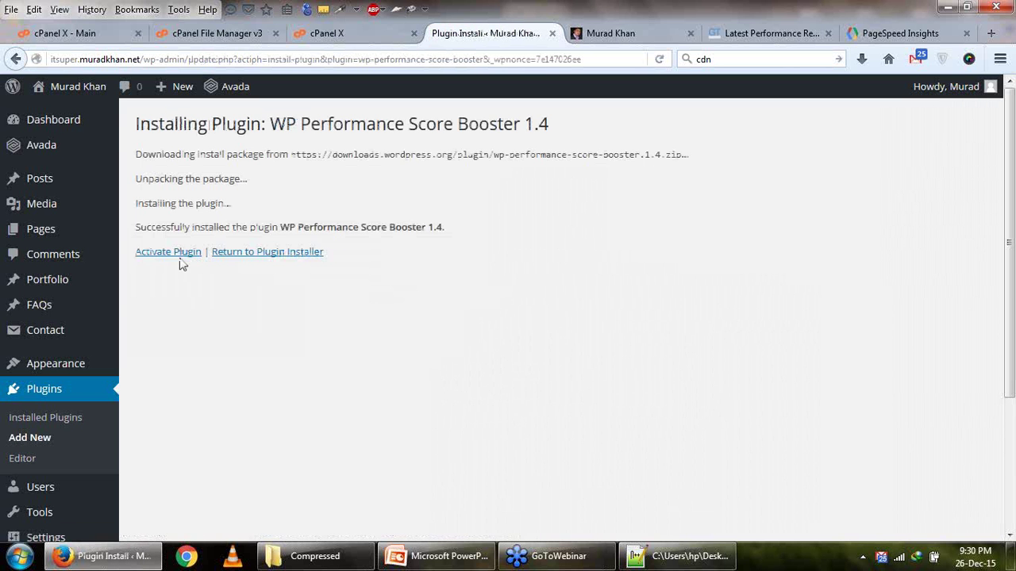
pyautogui.click(180, 260)
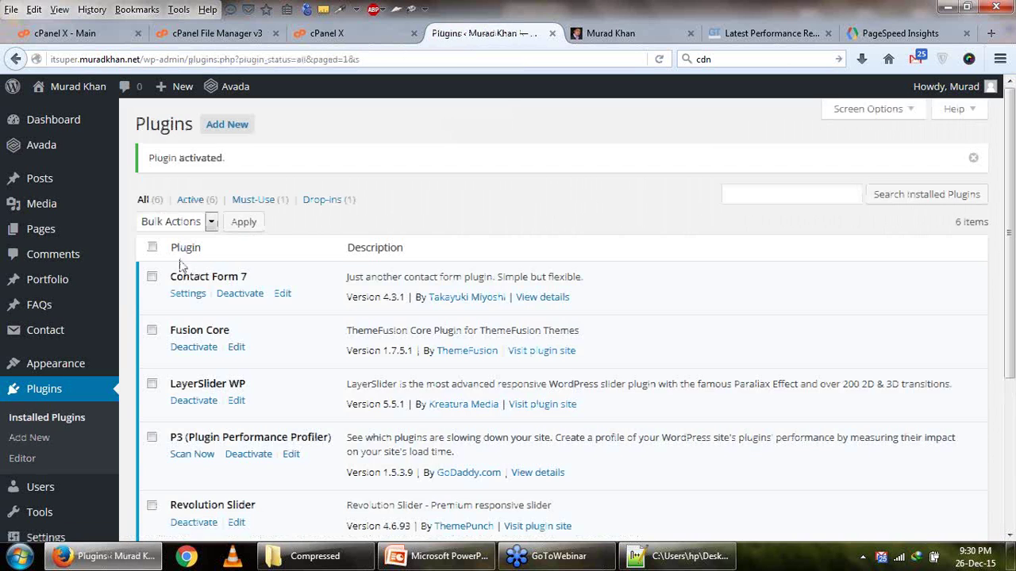
pyautogui.scroll(-5, 180, 264)
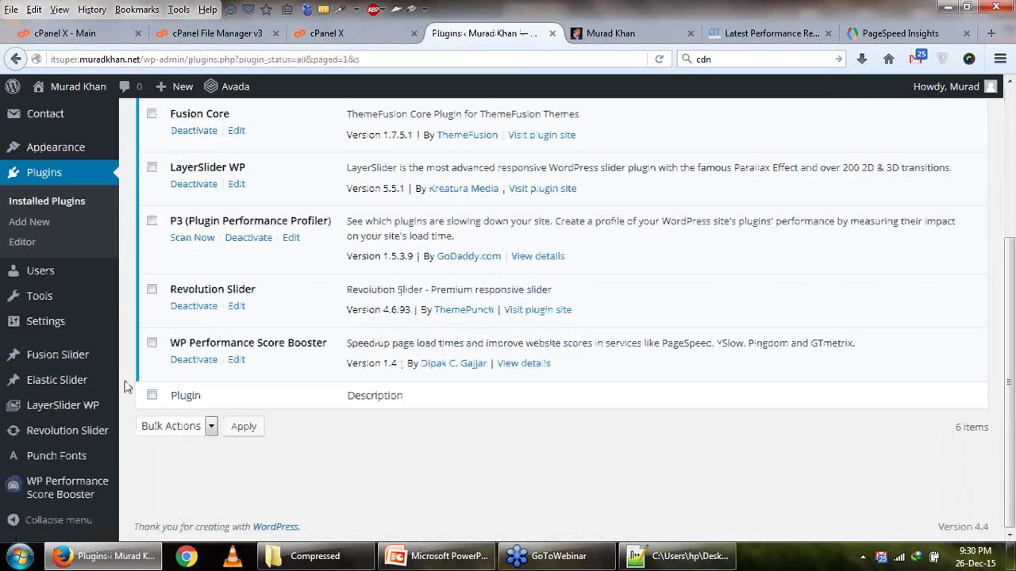
pyautogui.click(63, 502)
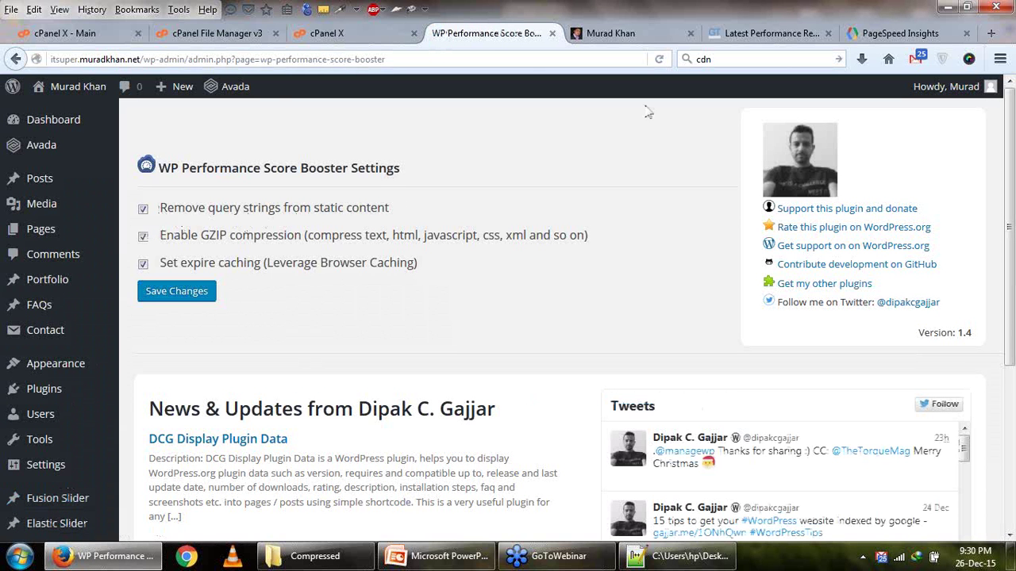
# Compare GTmetrix's PageSpeed recommendations with the Score Booster GZIP compression option.
pyautogui.click(727, 40)
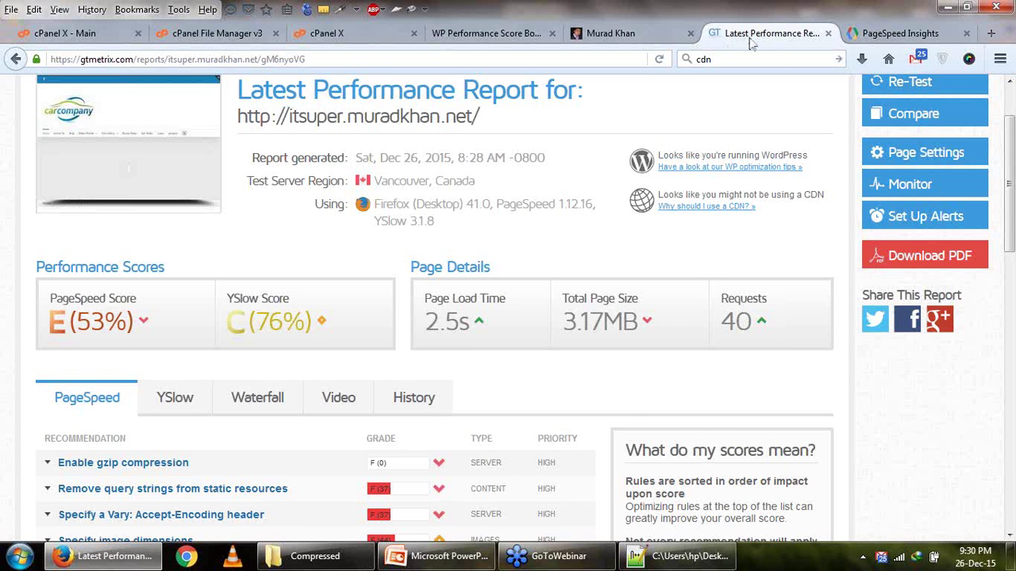
pyautogui.scroll(-5, 138, 371)
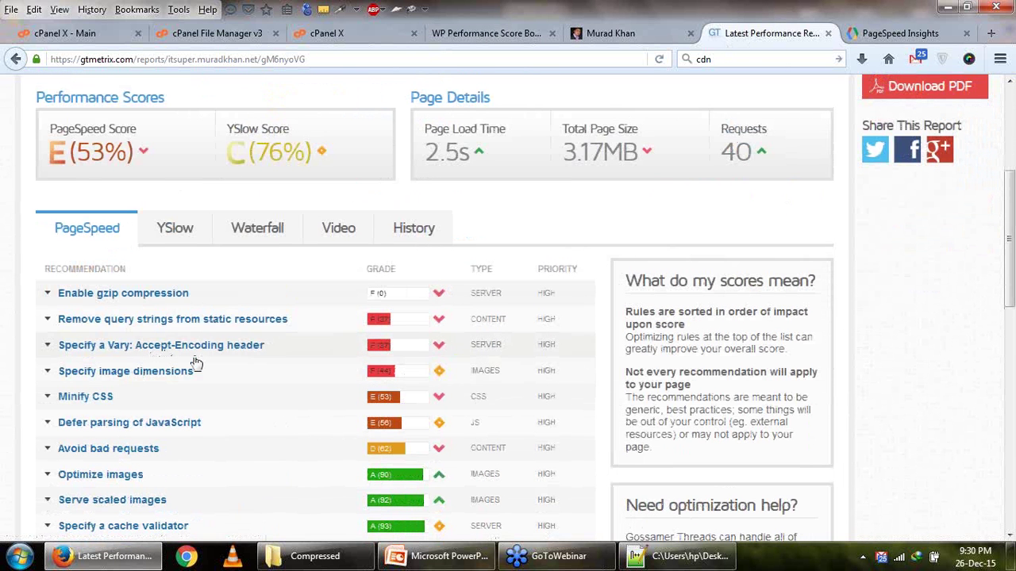
pyautogui.scroll(-2, 196, 363)
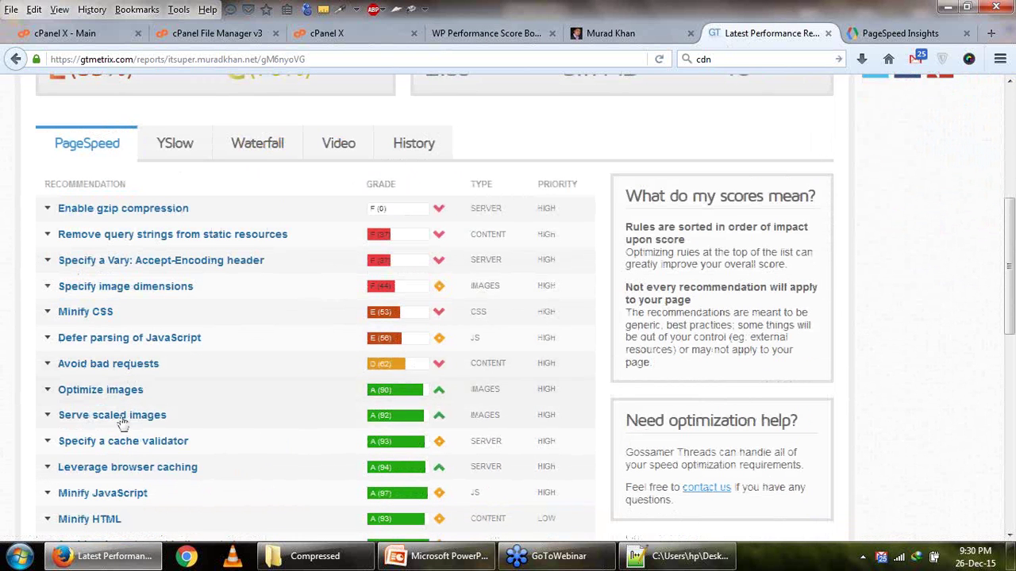
pyautogui.scroll(-2, 152, 465)
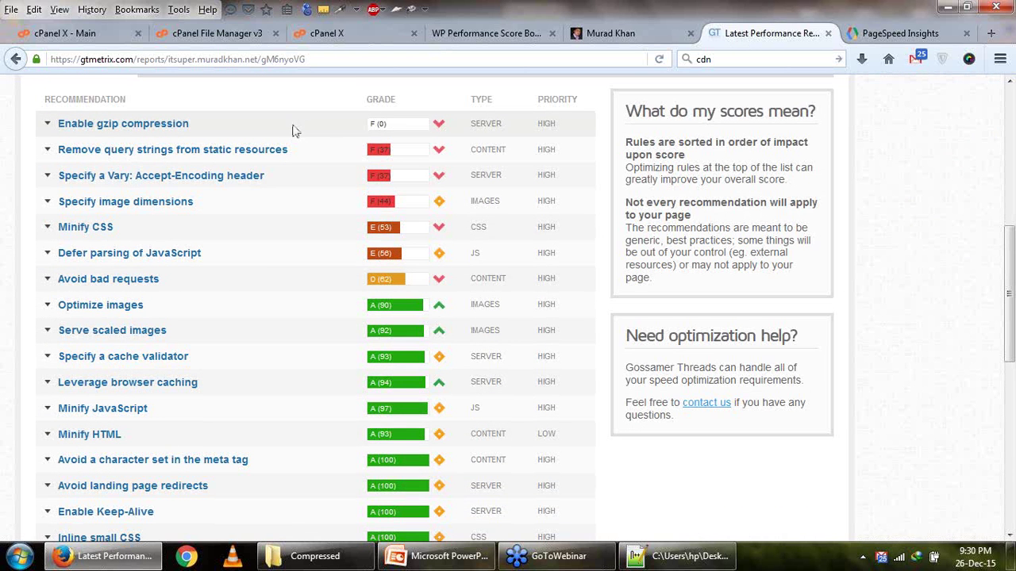
pyautogui.click(454, 34)
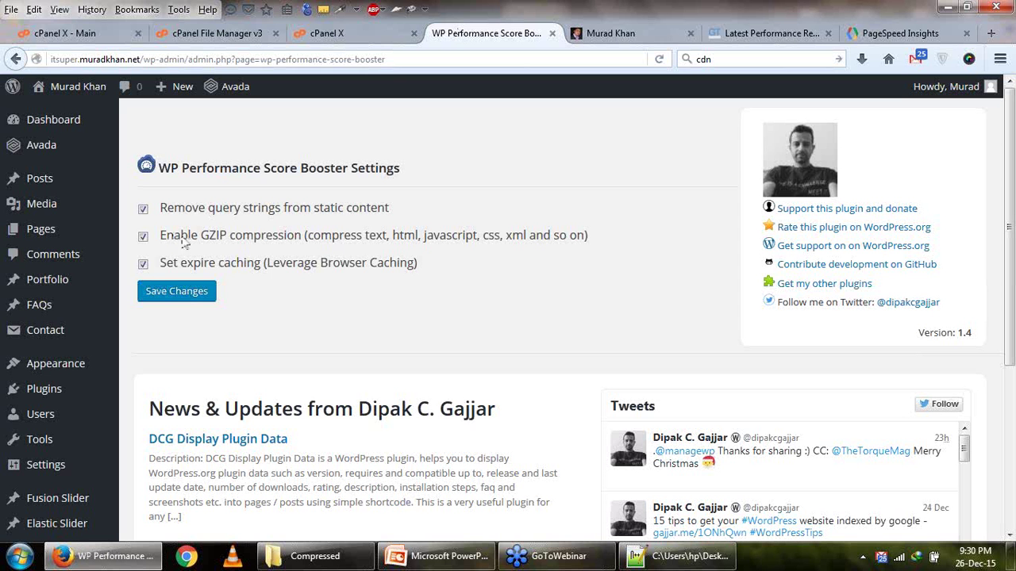
pyautogui.moveTo(210, 243); pyautogui.dragTo(401, 270)
pyautogui.click(742, 34)
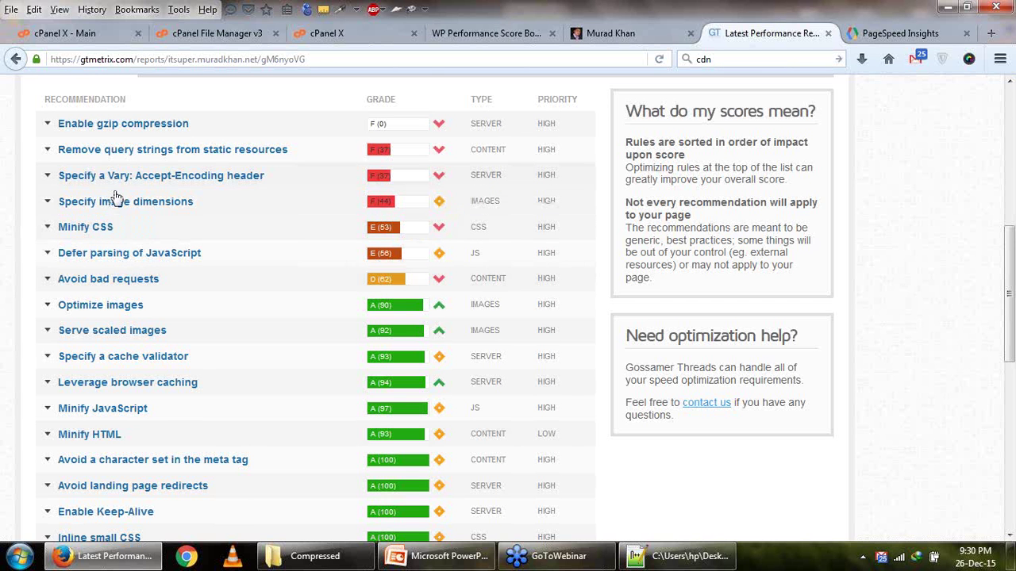
# Review the YSlow recommendations and save the Score Booster settings with Save Changes.
pyautogui.scroll(2, 130, 268)
pyautogui.click(179, 150)
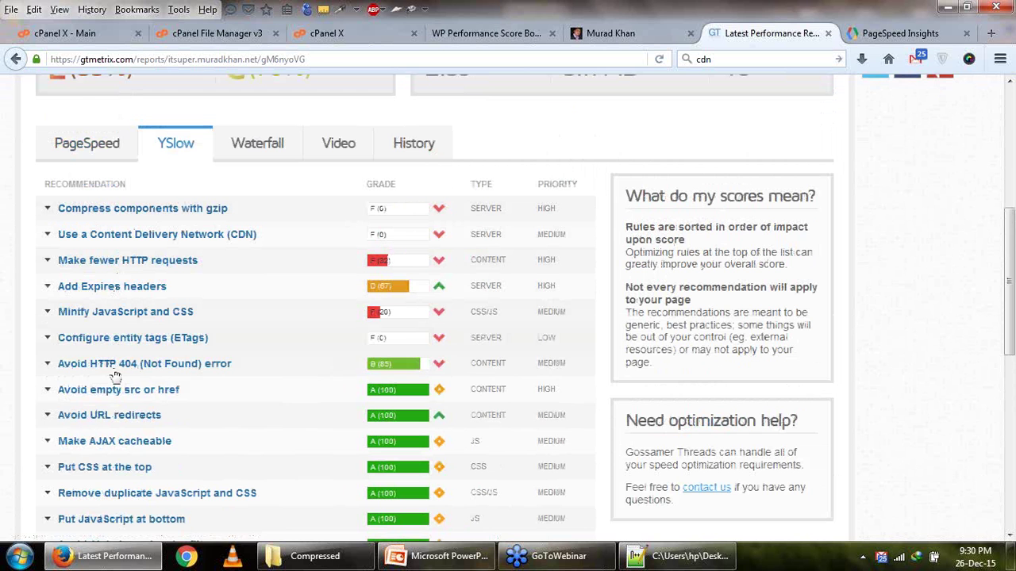
pyautogui.scroll(-2, 150, 433)
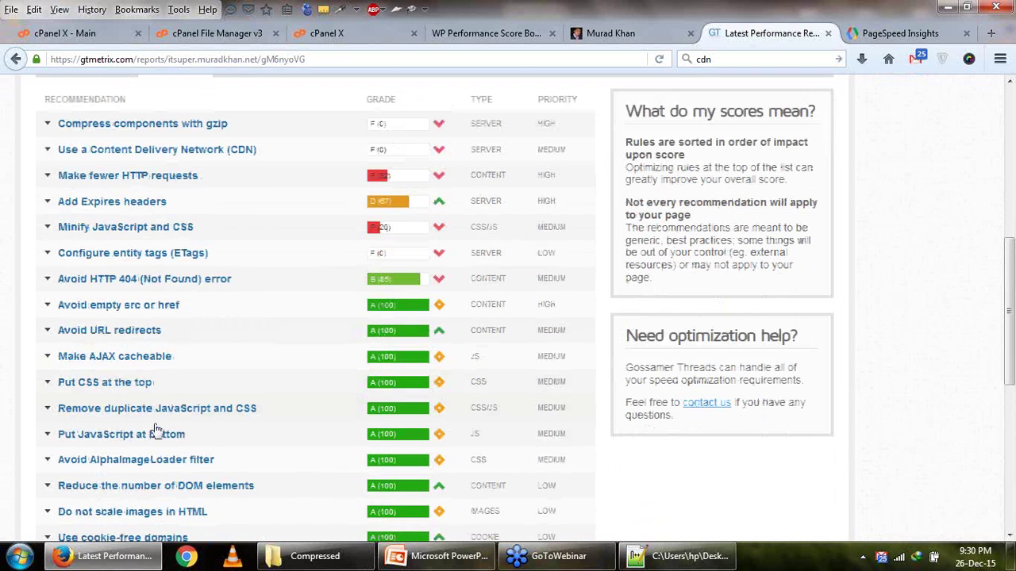
pyautogui.scroll(2, 185, 410)
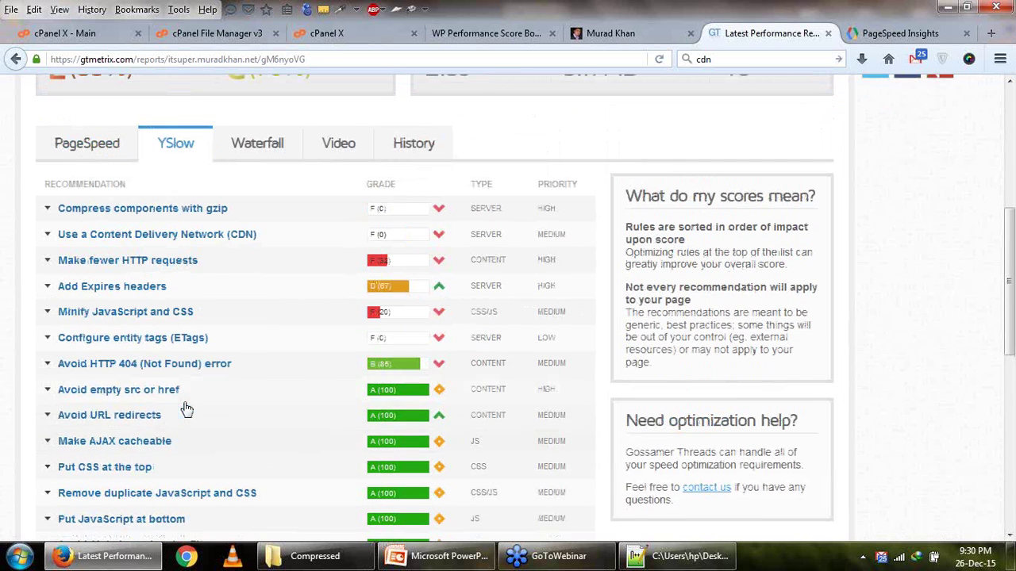
pyautogui.scroll(2, 181, 327)
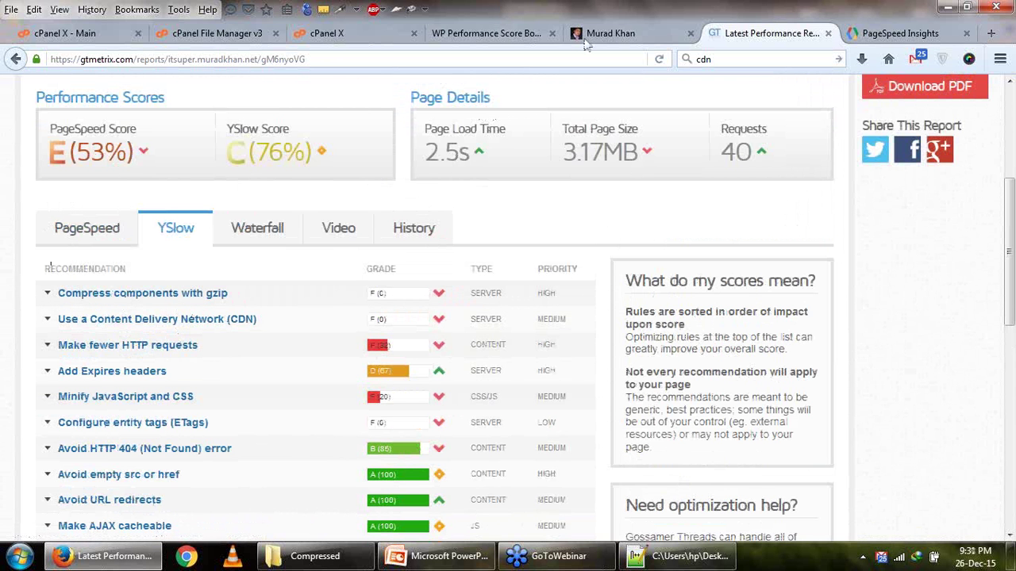
pyautogui.click(492, 33)
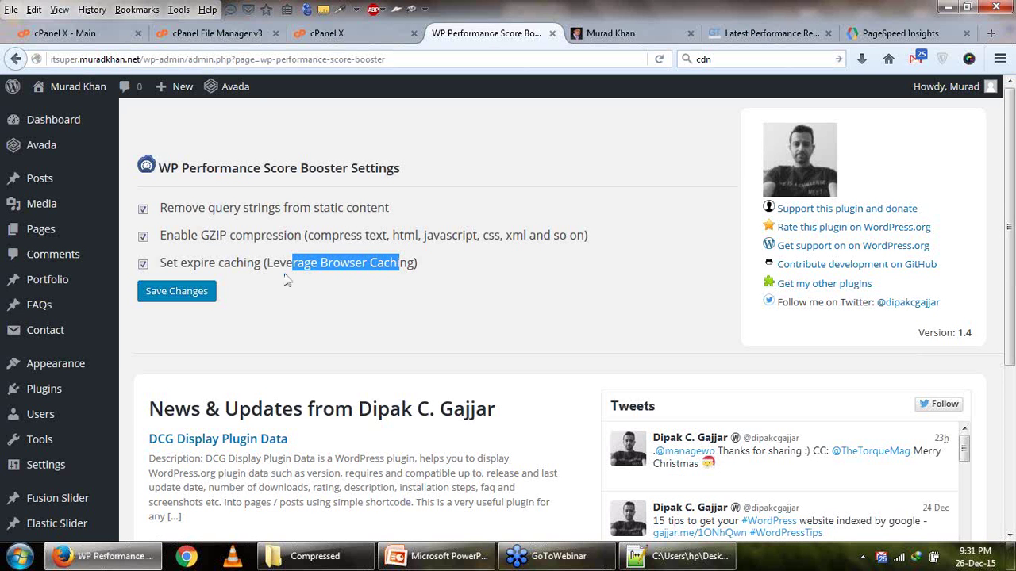
pyautogui.click(175, 300)
pyautogui.click(729, 34)
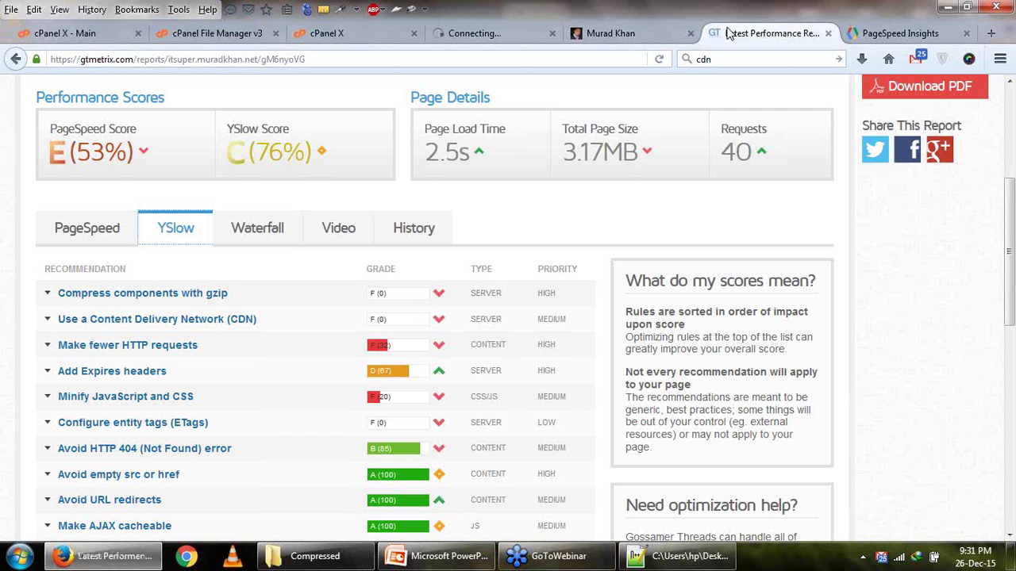
pyautogui.scroll(5, 200, 379)
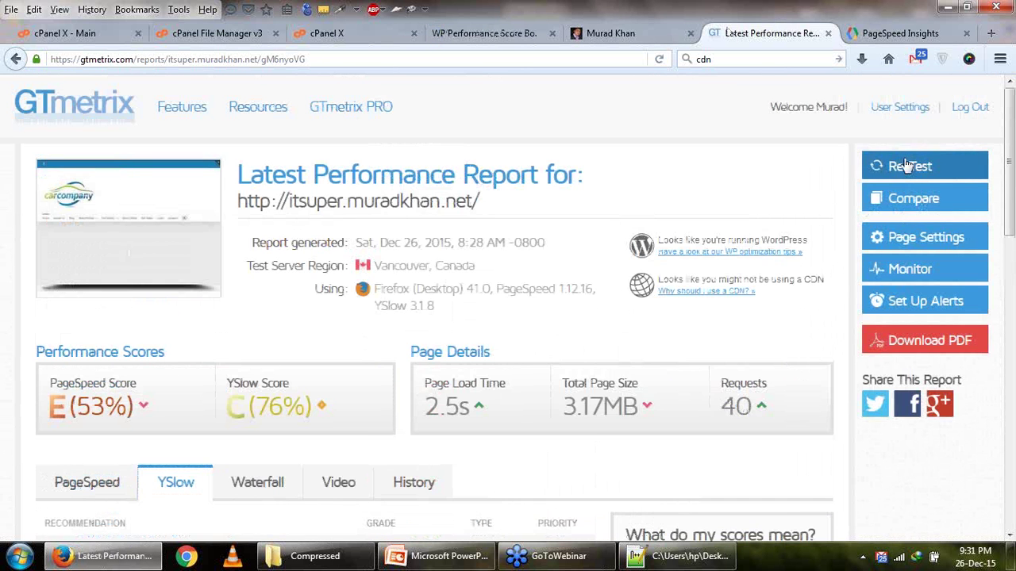
# Start a GTmetrix re-test of the site after enabling Score Booster.
pyautogui.click(906, 165)
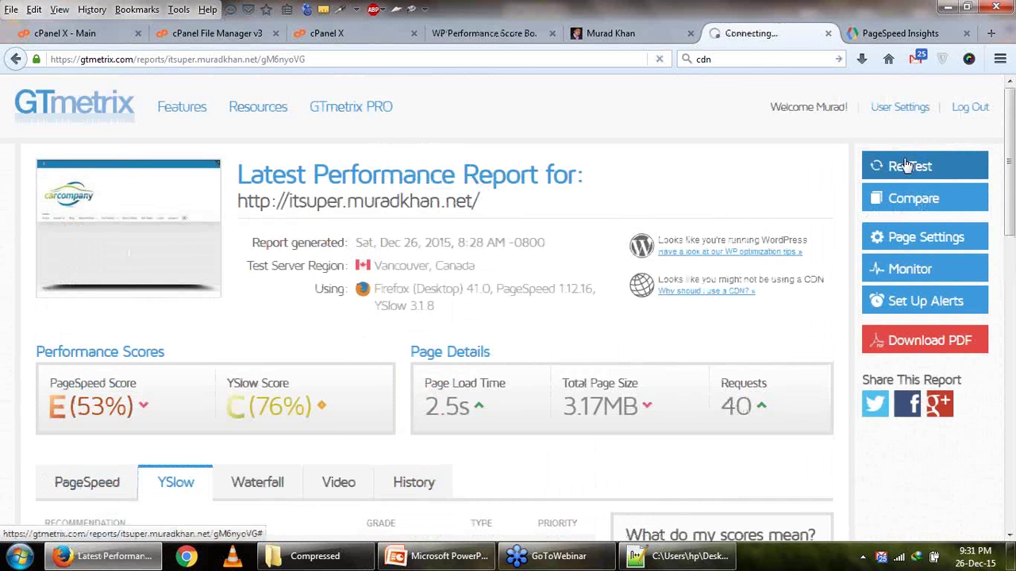
pyautogui.click(484, 34)
pyautogui.click(757, 34)
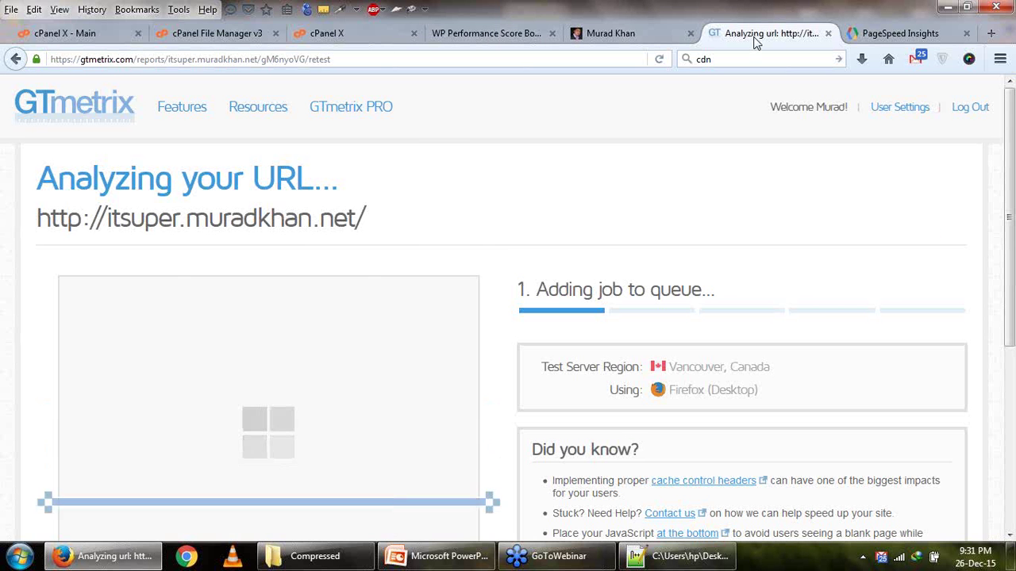
pyautogui.scroll(-2, 737, 131)
# Save the 38/100 PageSpeed Insights summary as Screenshot_2 and re-run the PageSpeed analysis.
pyautogui.hotkey('ctrl', 'Tab')
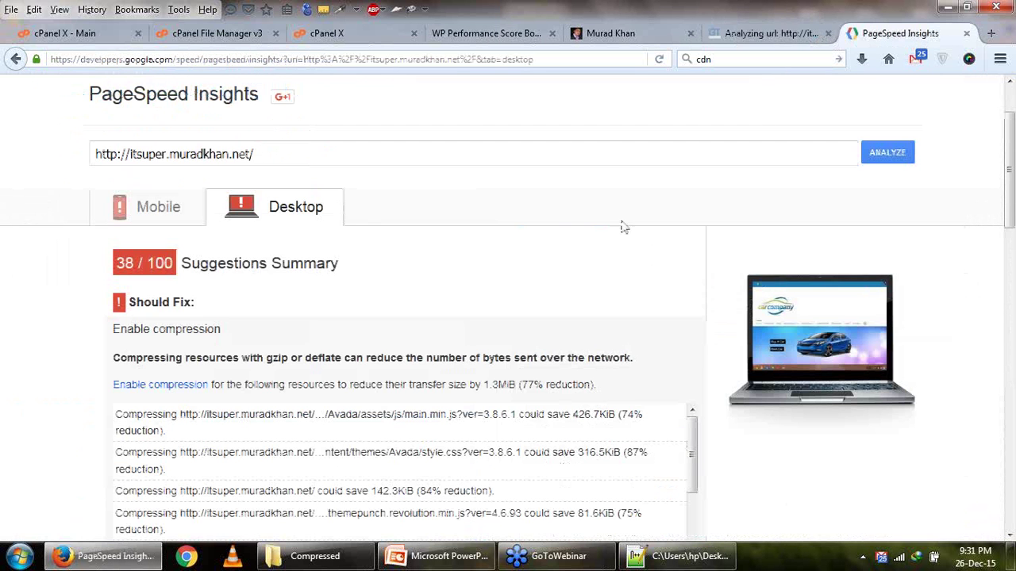
pyautogui.press('Print')
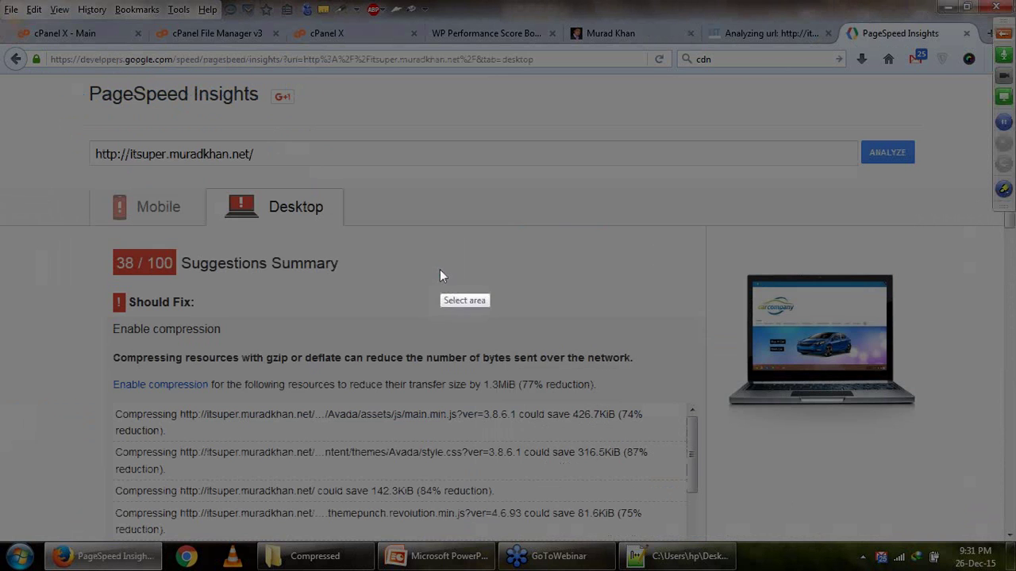
pyautogui.moveTo(44, 113); pyautogui.dragTo(740, 393)
pyautogui.hotkey('ctrl', 's')
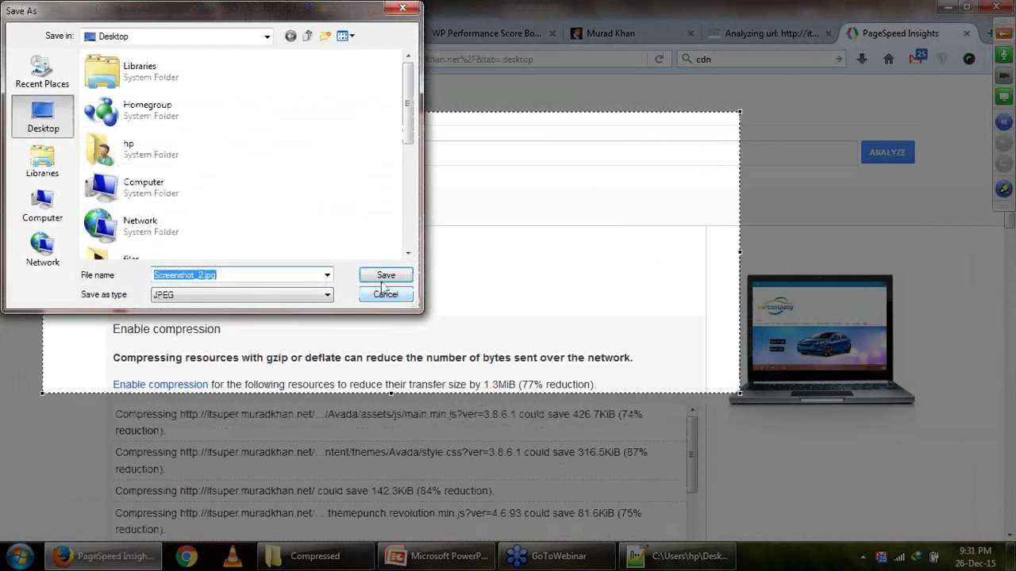
pyautogui.click(382, 273)
pyautogui.click(884, 153)
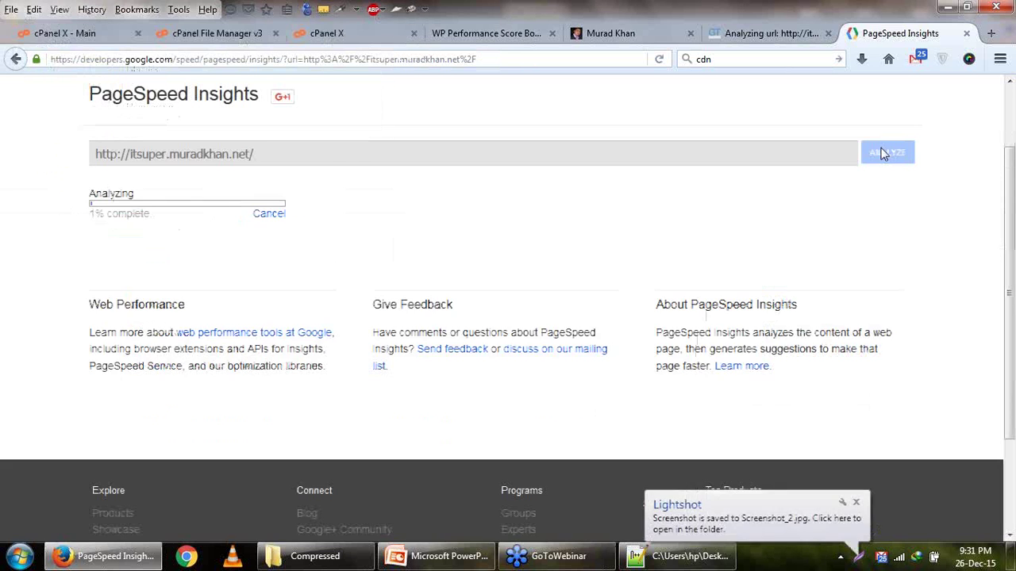
pyautogui.click(764, 35)
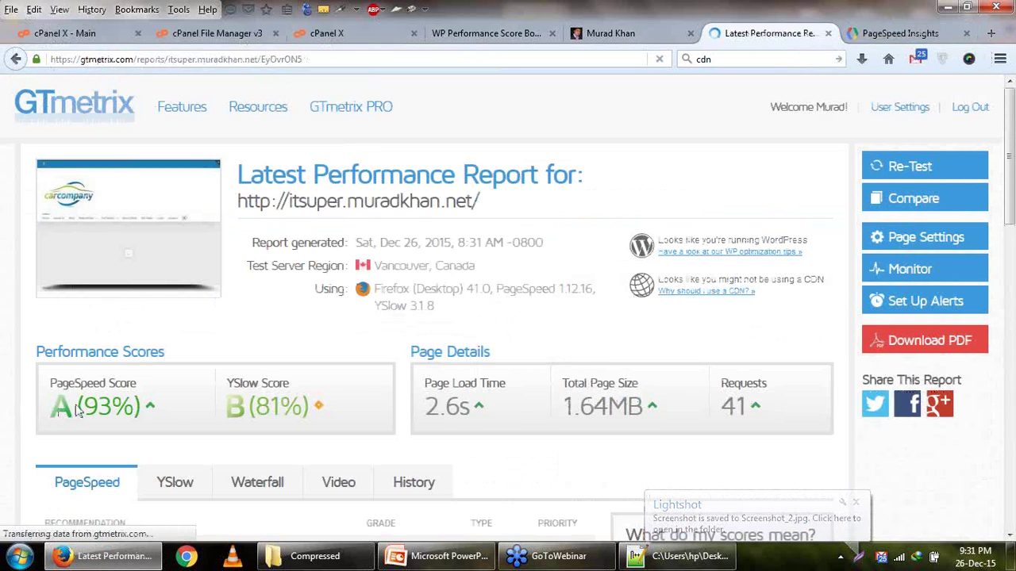
# Highlight the new 93% and 81% scores, then open the old report screenshot in Picture Manager.
pyautogui.moveTo(77, 406); pyautogui.dragTo(117, 407)
pyautogui.moveTo(251, 406); pyautogui.dragTo(299, 406)
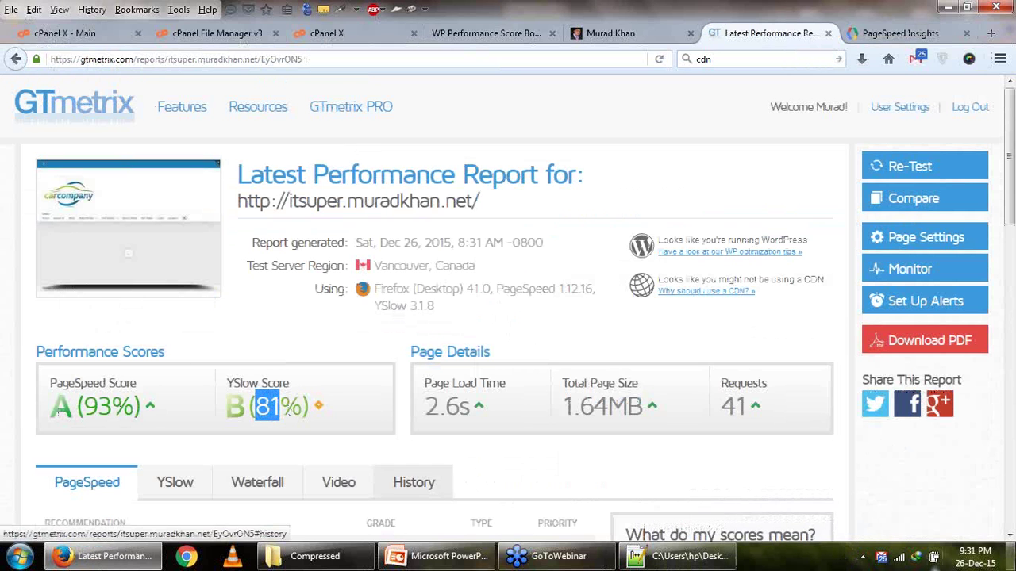
pyautogui.click(1012, 557)
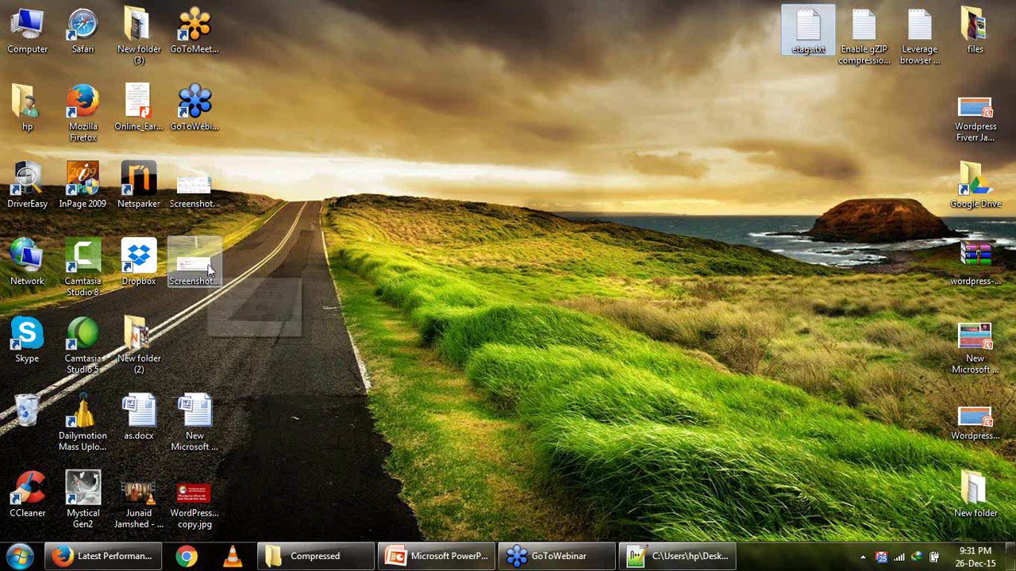
pyautogui.click(208, 270)
pyautogui.doubleClick(208, 270)
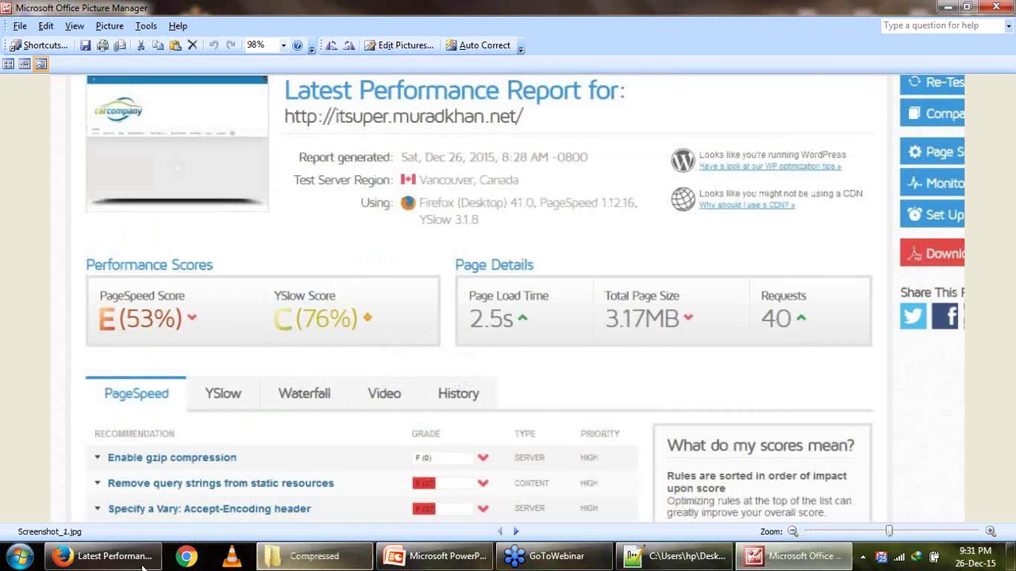
pyautogui.click(111, 556)
# Compare the new 2.6s load time and 1.64MB page size against the old screenshot.
pyautogui.moveTo(101, 406); pyautogui.dragTo(76, 407)
pyautogui.click(245, 410)
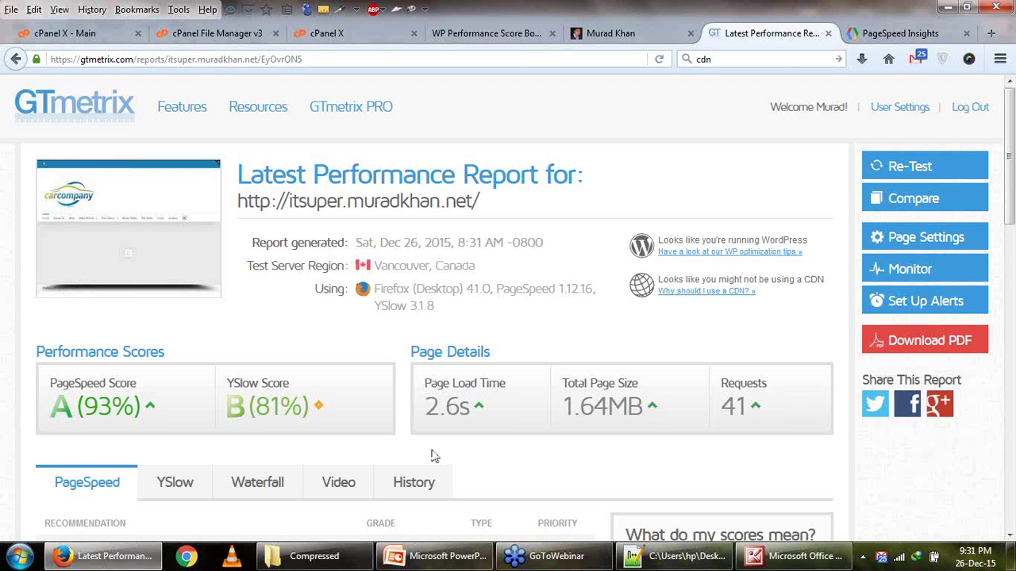
pyautogui.click(798, 557)
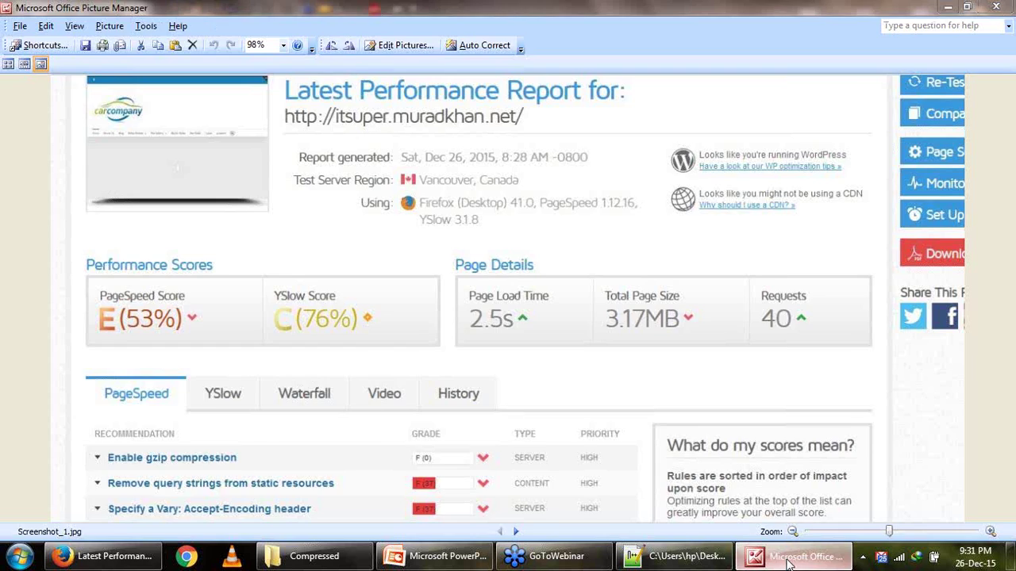
pyautogui.click(790, 560)
pyautogui.moveTo(462, 428)
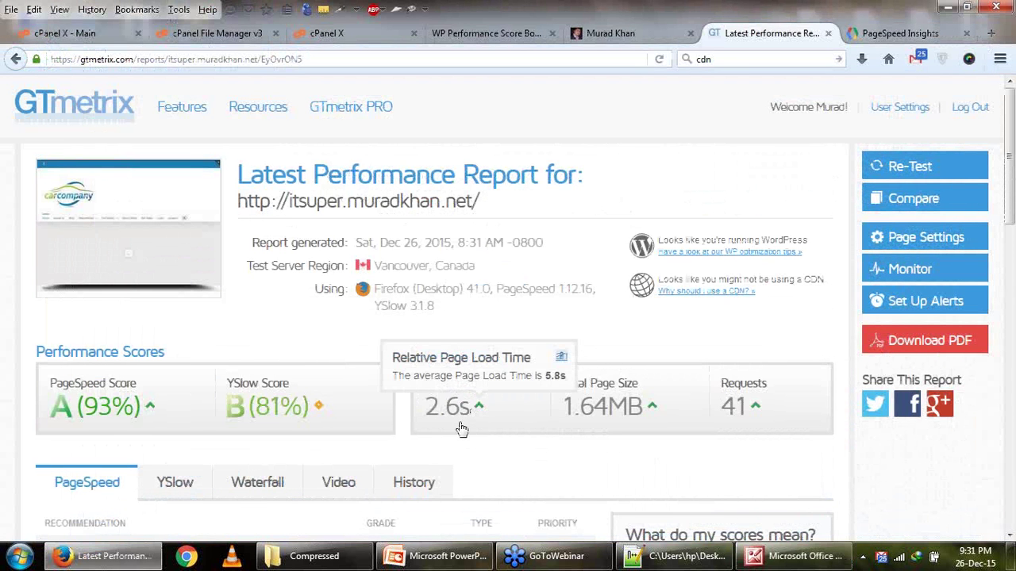
pyautogui.moveTo(428, 410); pyautogui.dragTo(463, 408)
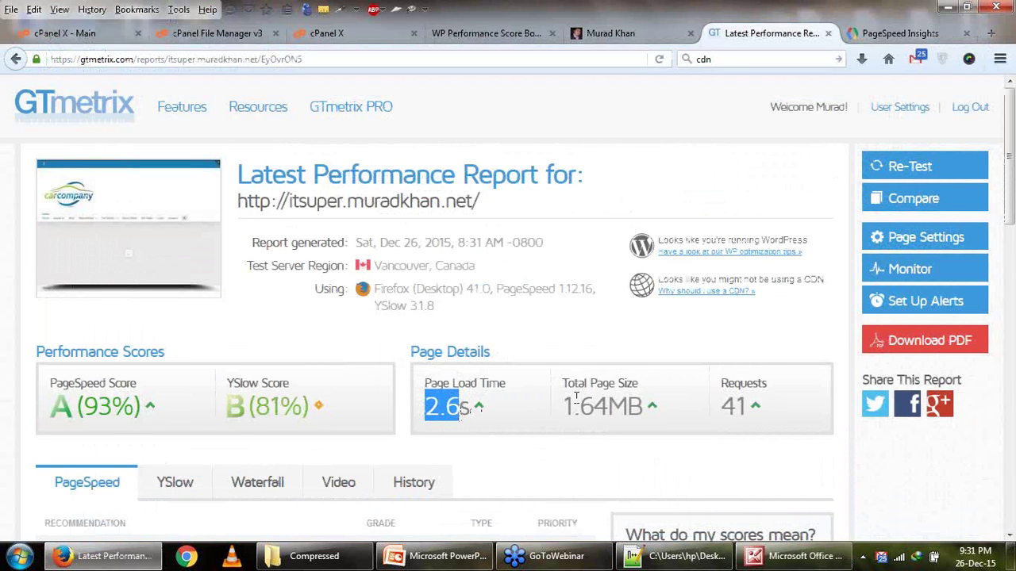
pyautogui.moveTo(578, 385); pyautogui.dragTo(615, 387)
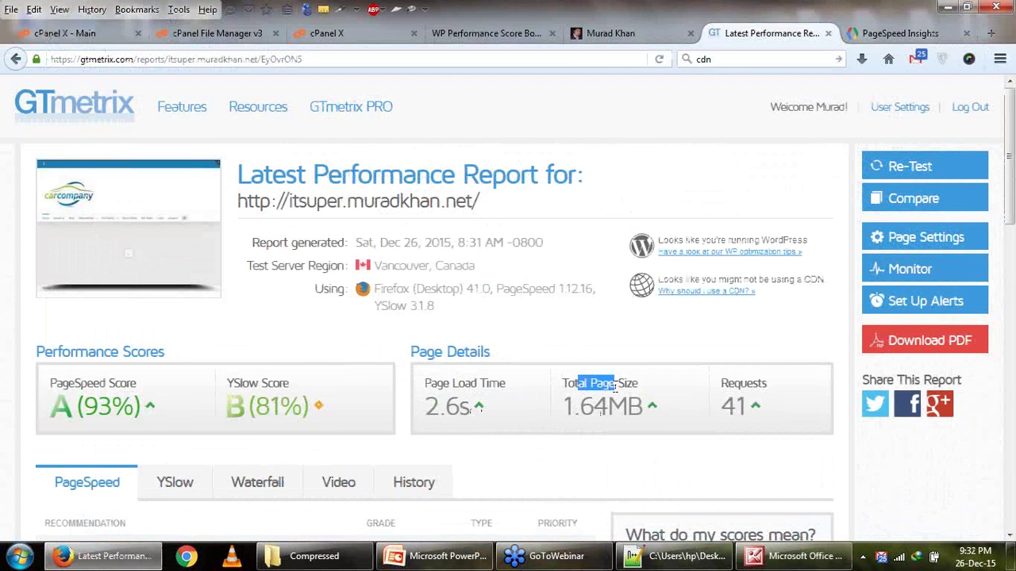
pyautogui.moveTo(574, 422); pyautogui.dragTo(619, 424)
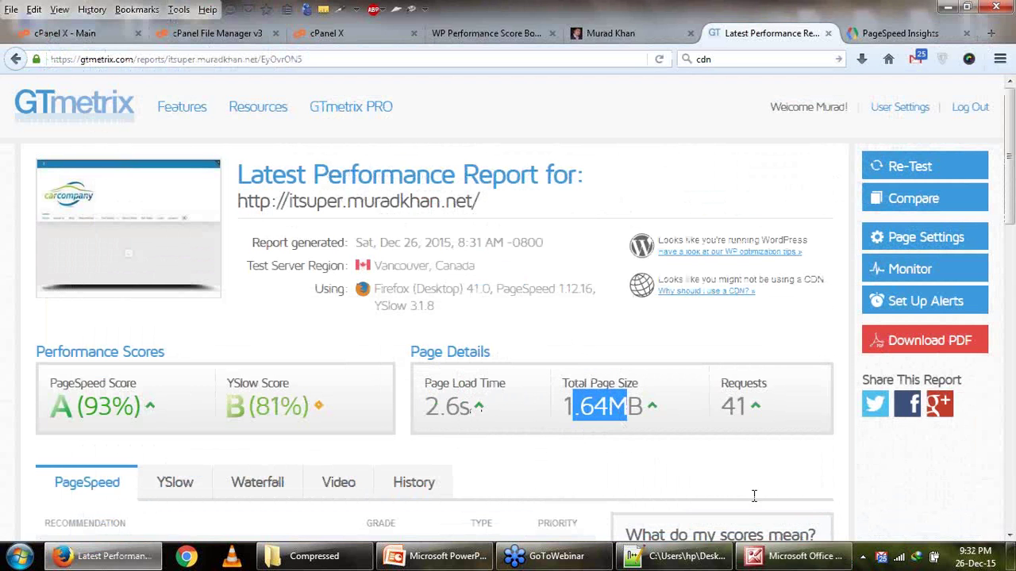
# Flip between the old 53%/76% screenshot and the new 93%/81% report, reselecting the new scores.
pyautogui.click(778, 559)
pyautogui.click(778, 565)
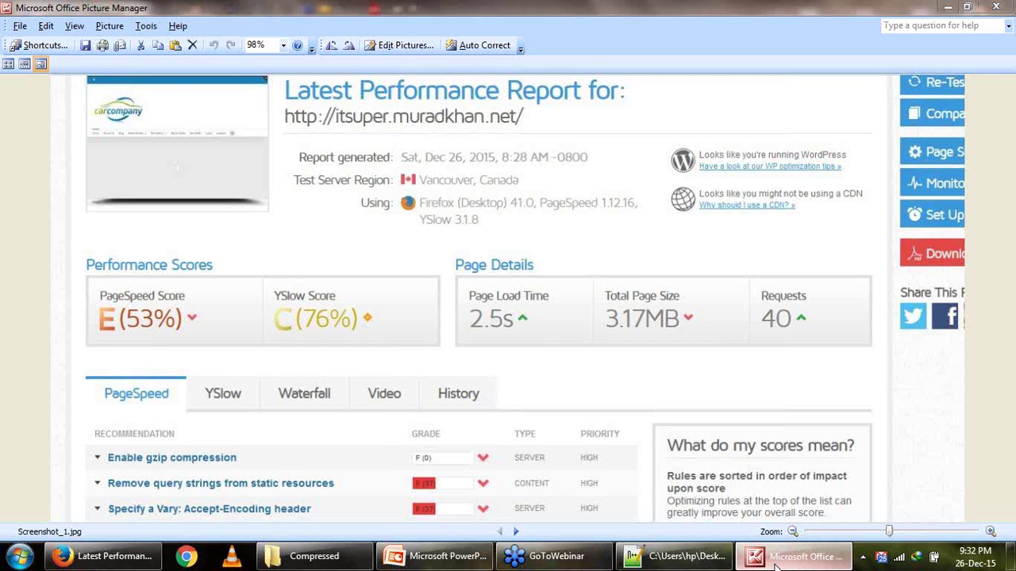
pyautogui.click(560, 406)
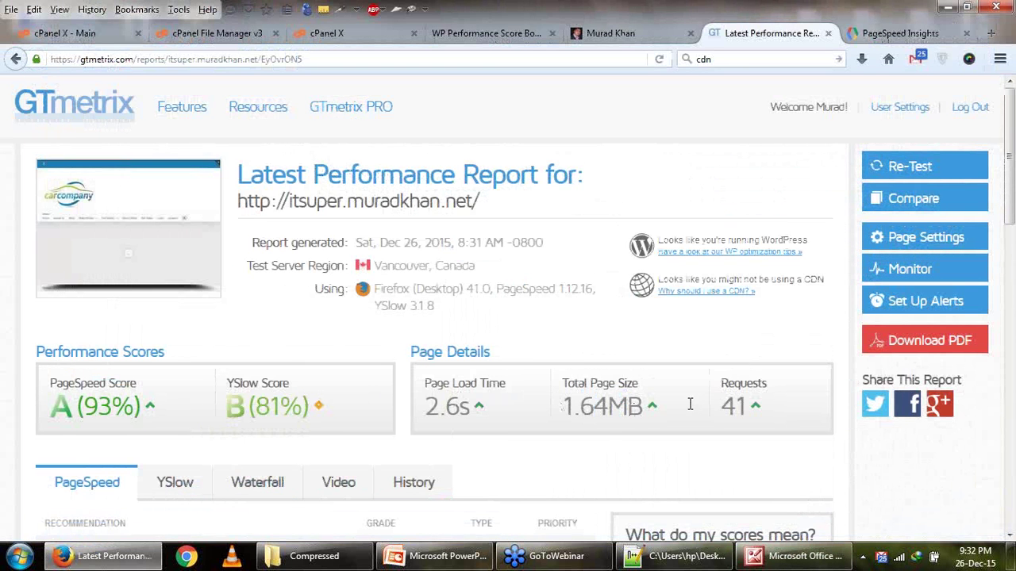
pyautogui.click(772, 558)
pyautogui.click(770, 560)
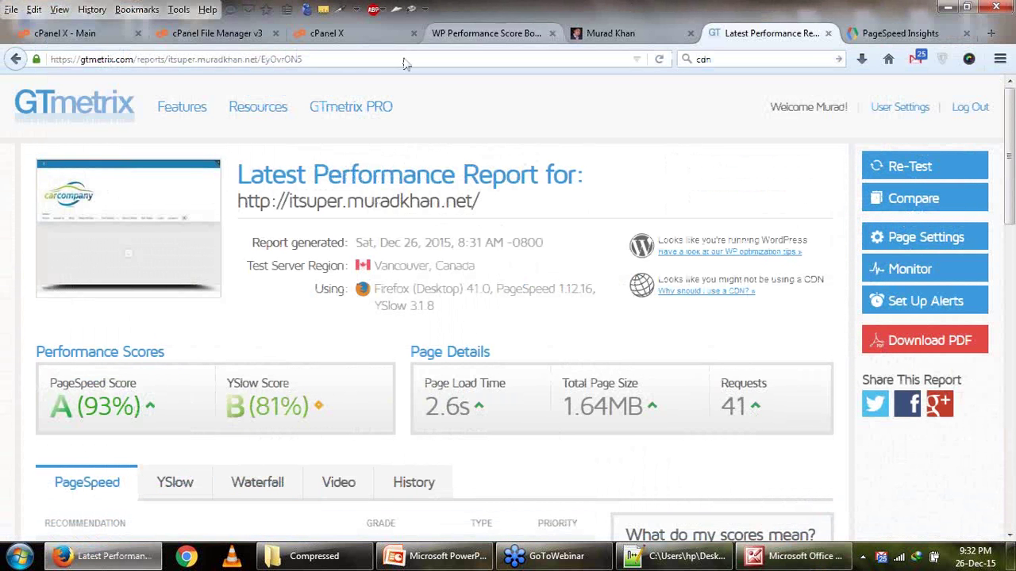
pyautogui.click(468, 33)
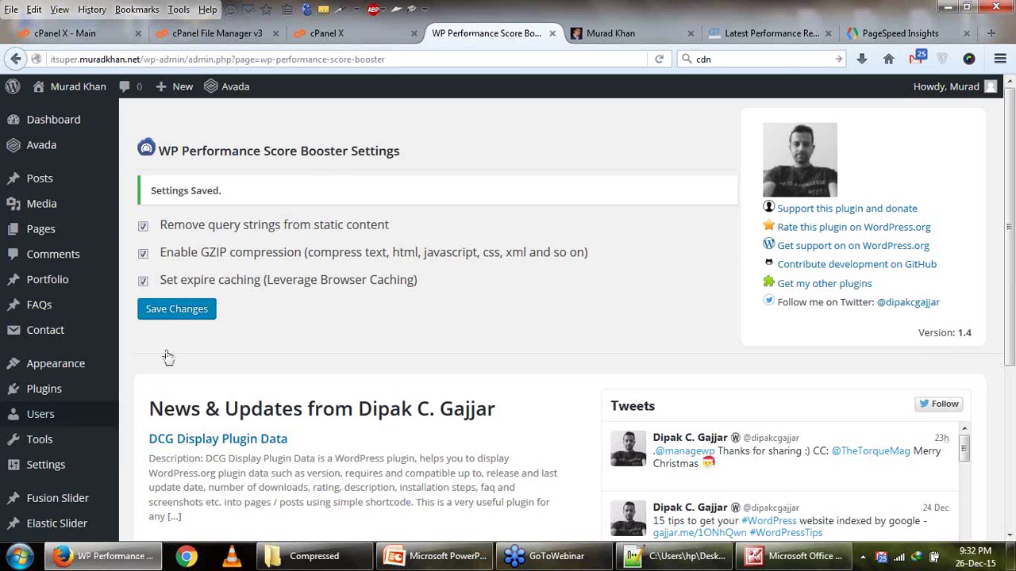
pyautogui.click(739, 35)
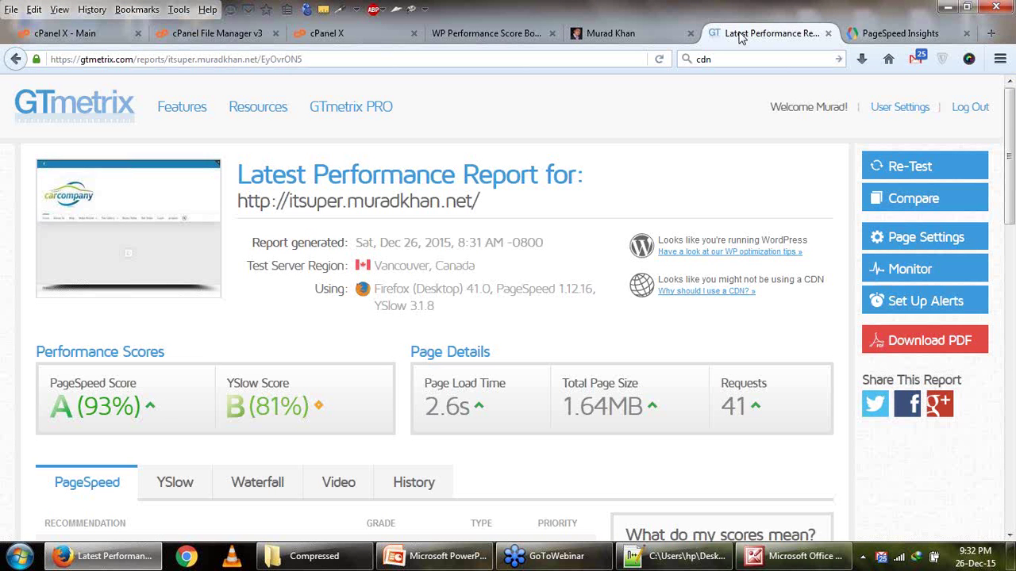
pyautogui.moveTo(47, 401); pyautogui.dragTo(310, 406)
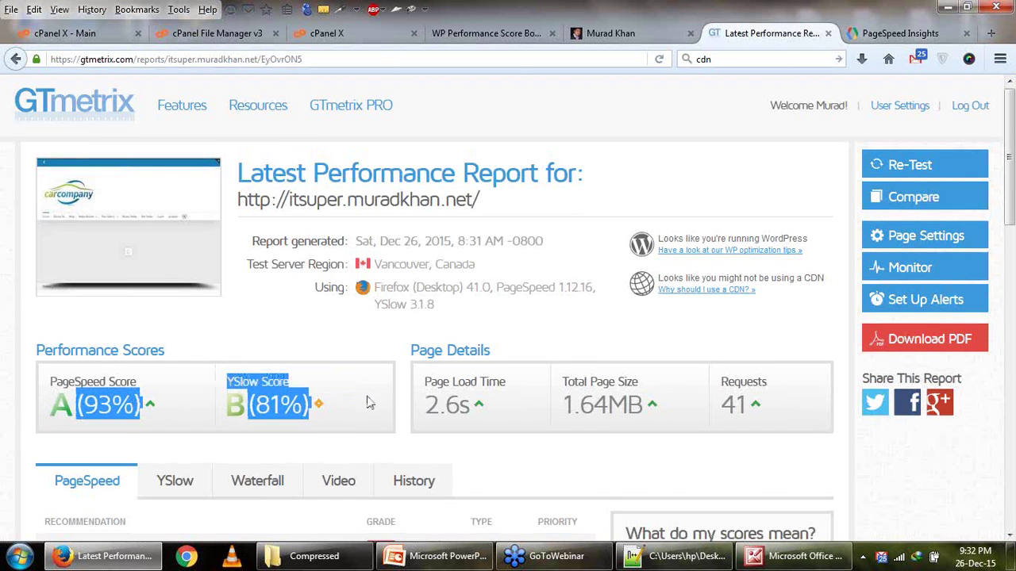
# Compare the new GTmetrix report with the old screenshot and view its YSlow recommendations.
pyautogui.scroll(-5, 127, 325)
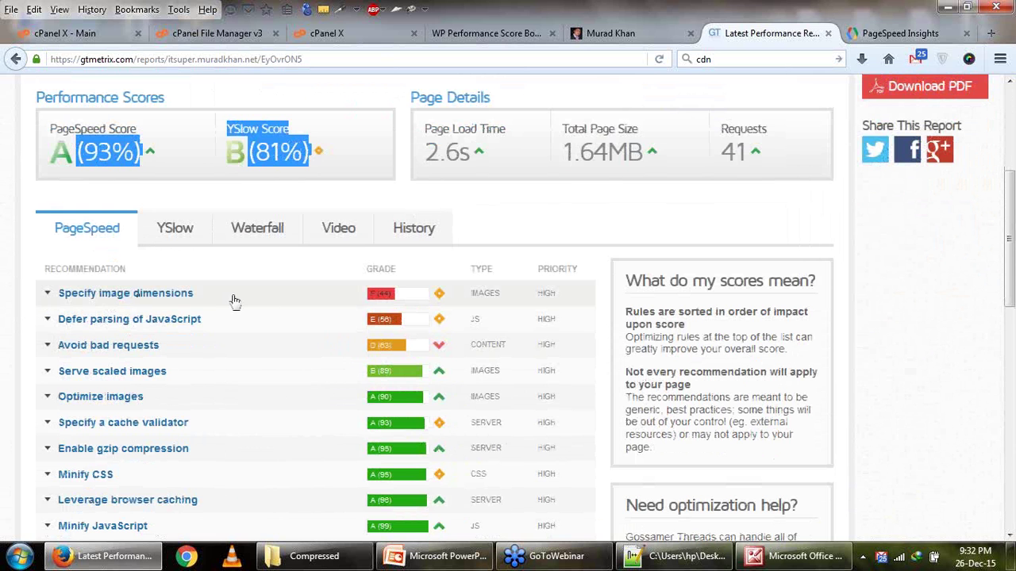
pyautogui.click(782, 565)
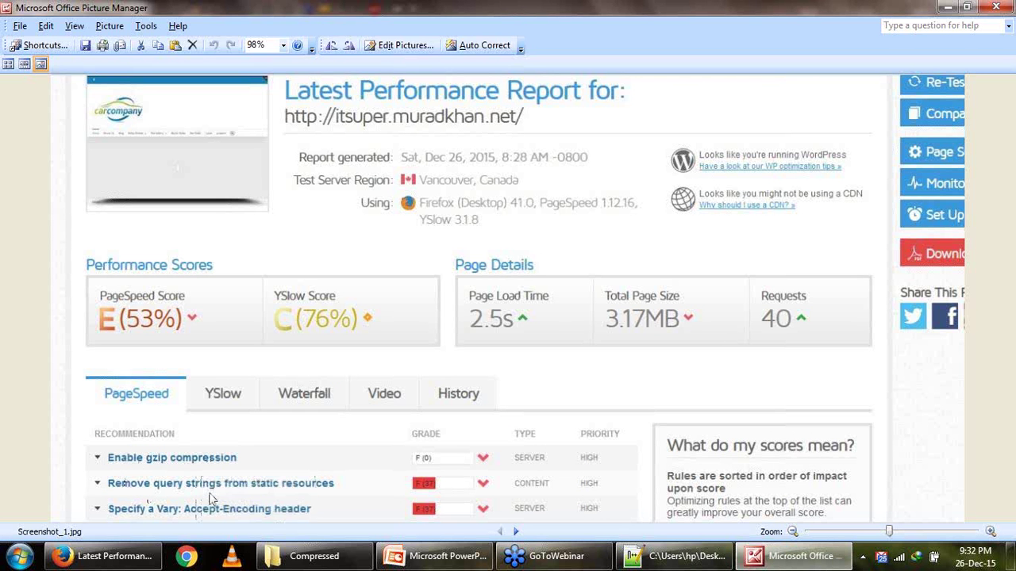
pyautogui.click(132, 562)
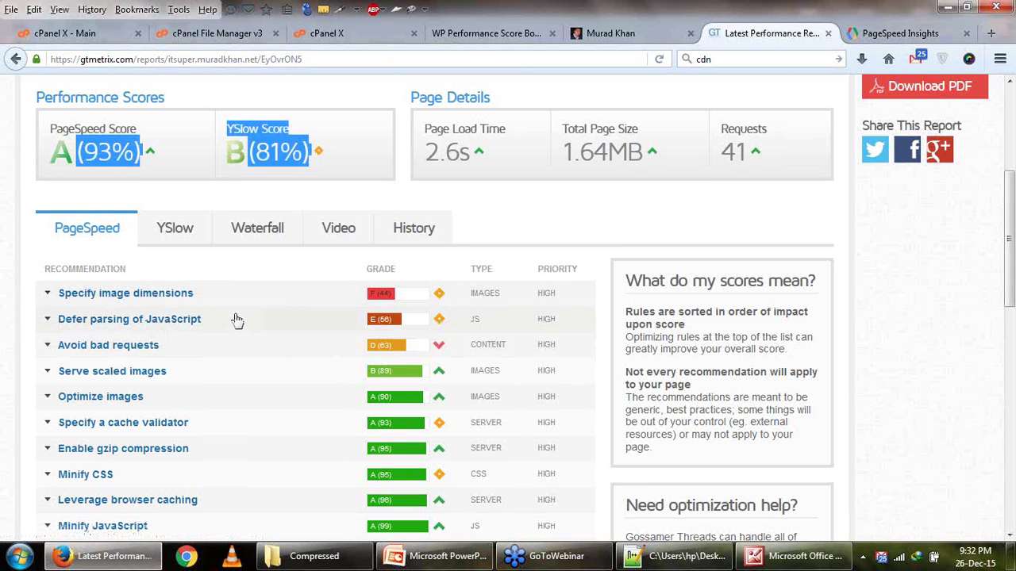
pyautogui.click(175, 229)
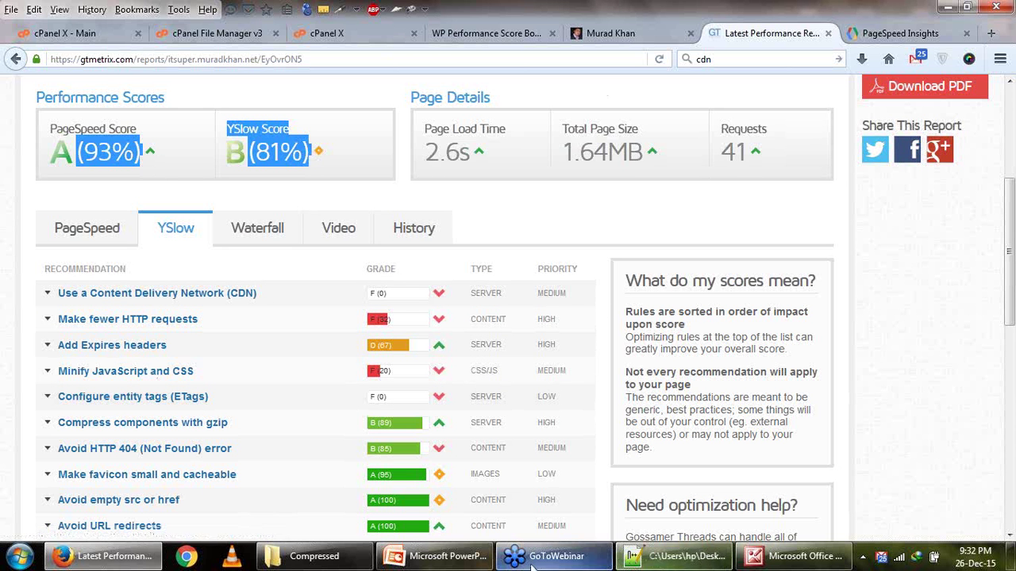
# Copy 'W3 Total Cache' from the presentation's plugin list and return to the Score Booster page.
pyautogui.click(442, 558)
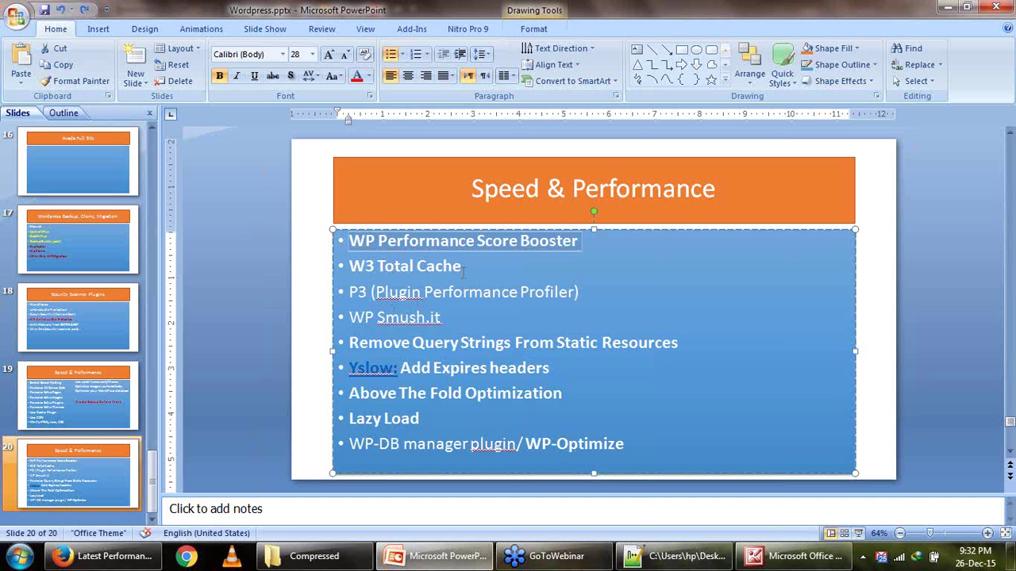
pyautogui.moveTo(463, 272); pyautogui.dragTo(354, 268)
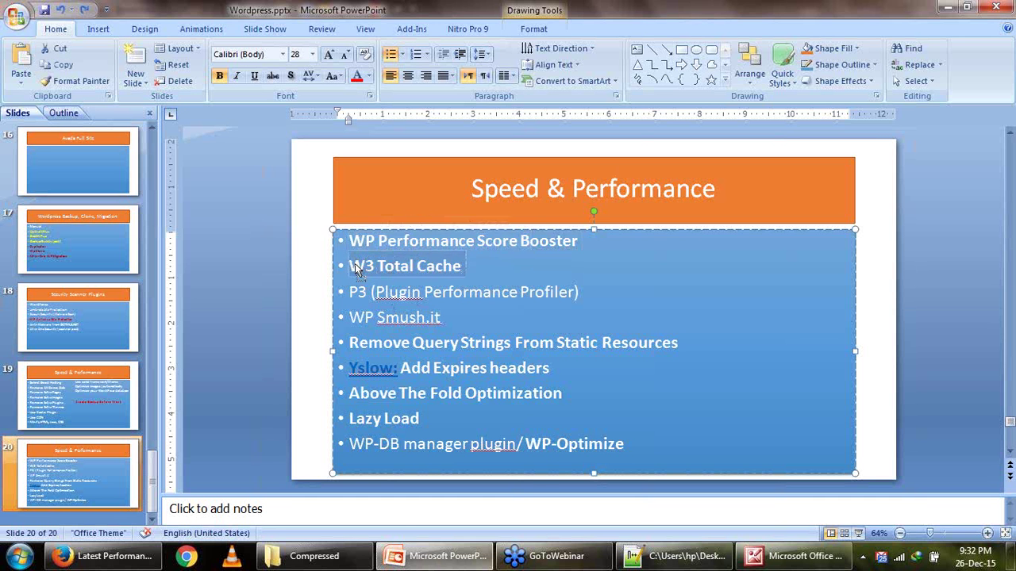
pyautogui.rightClick(355, 270)
pyautogui.click(372, 287)
pyautogui.click(107, 556)
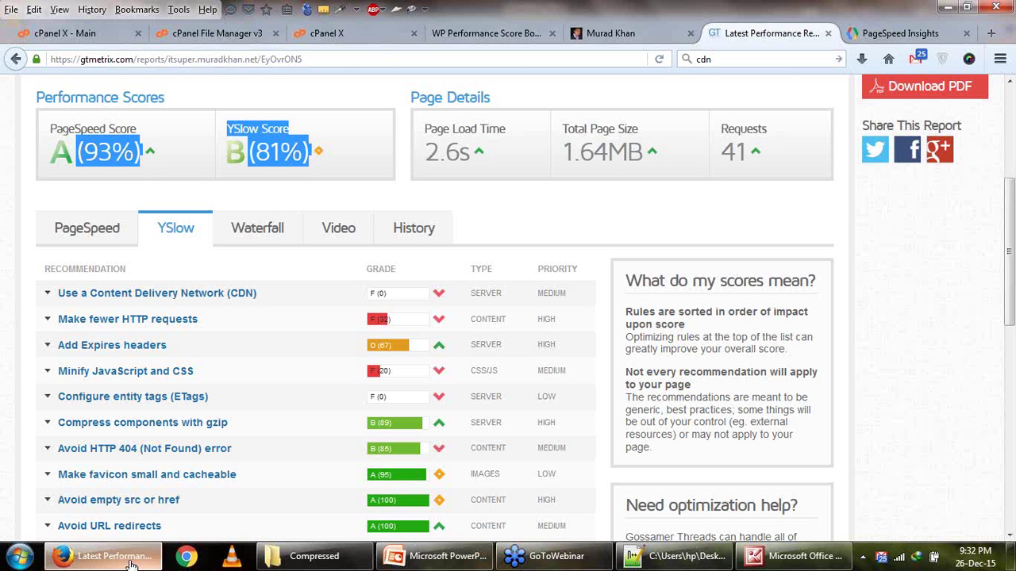
pyautogui.scroll(2, 338, 303)
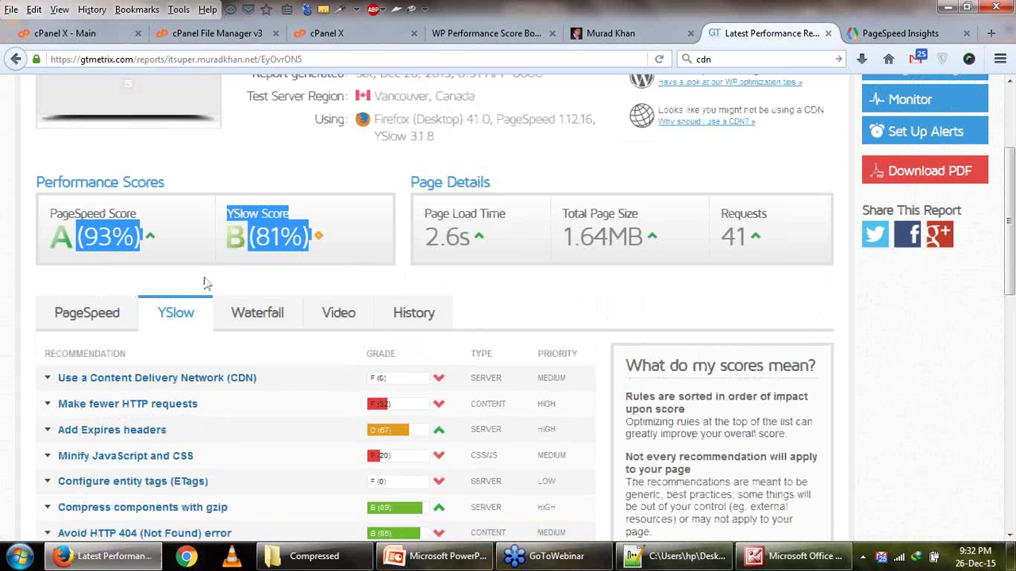
pyautogui.click(262, 266)
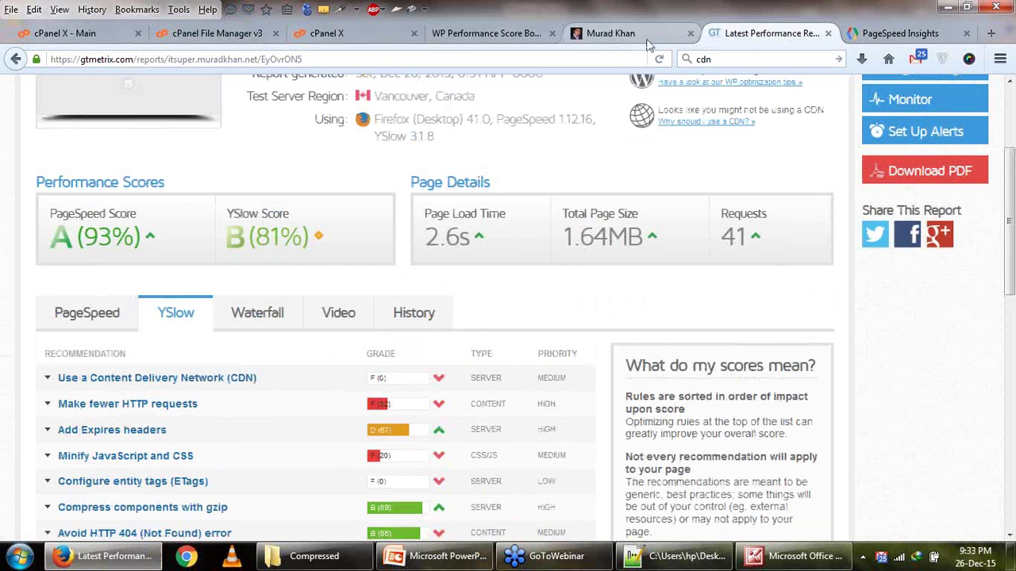
pyautogui.click(487, 34)
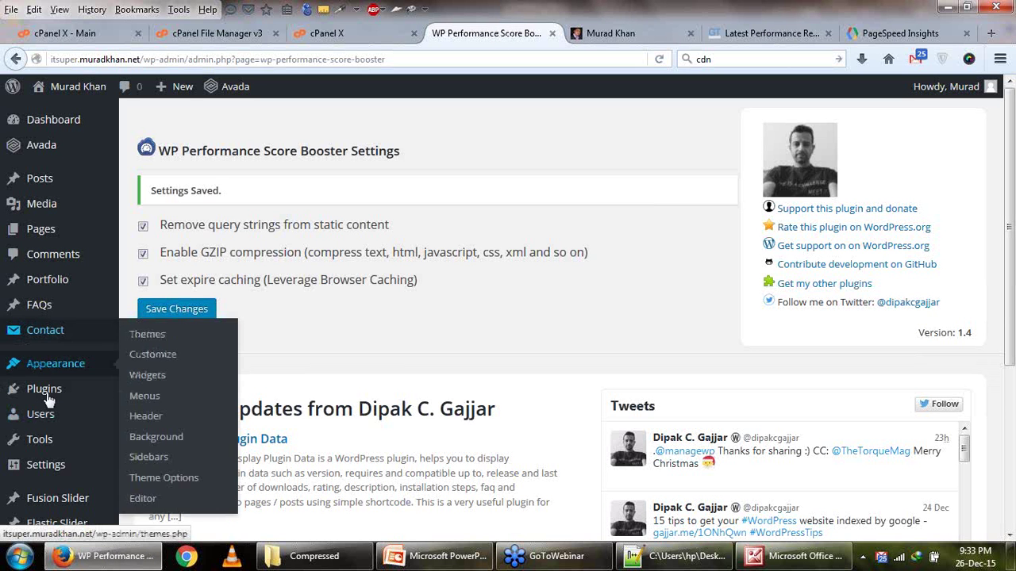
# Search the plugin directory for W3 Total Cache under Plugins > Add New.
pyautogui.moveTo(20, 389)
pyautogui.click(131, 418)
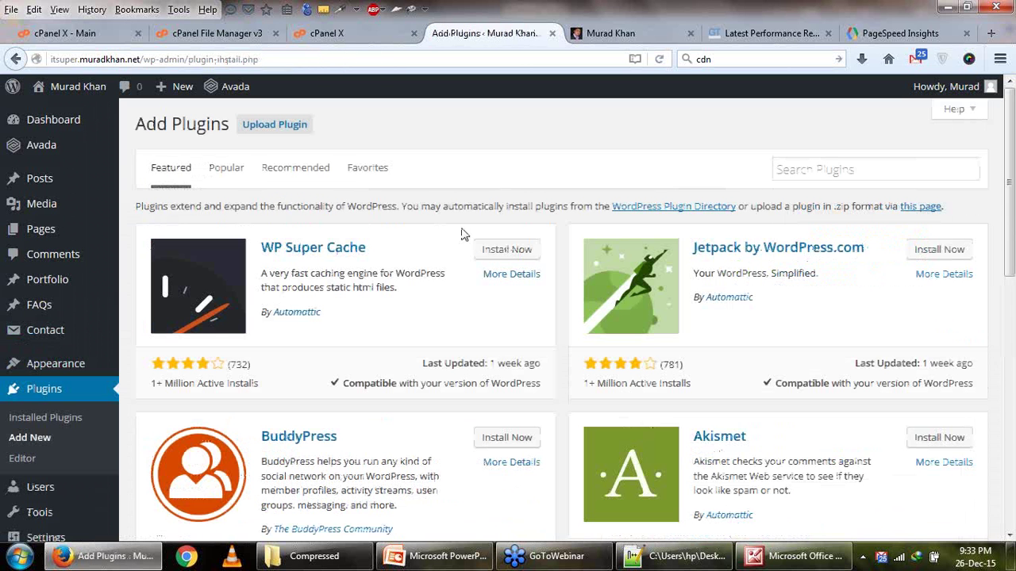
pyautogui.click(817, 166)
pyautogui.hotkey('ctrl', 'v')
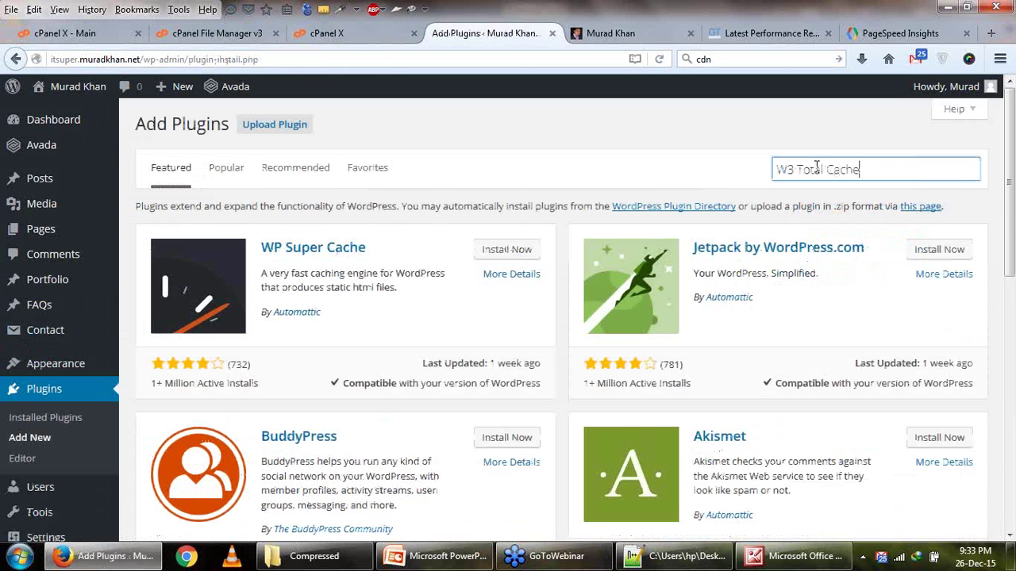
pyautogui.press('Return')
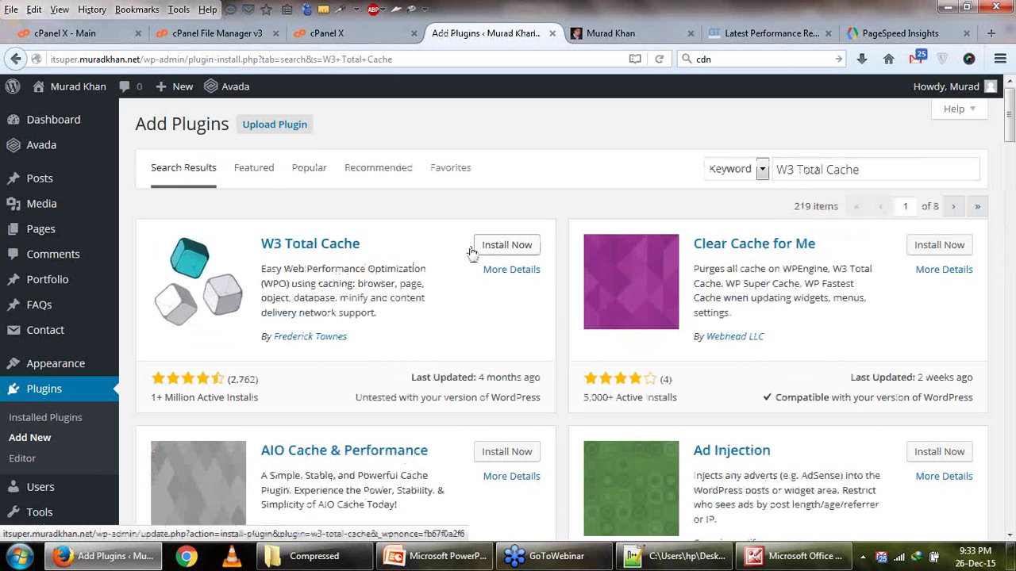
# Refine the search back to W3 Total Cache, then install and activate version 0.9.4.1.
pyautogui.moveTo(832, 172); pyautogui.dragTo(761, 168)
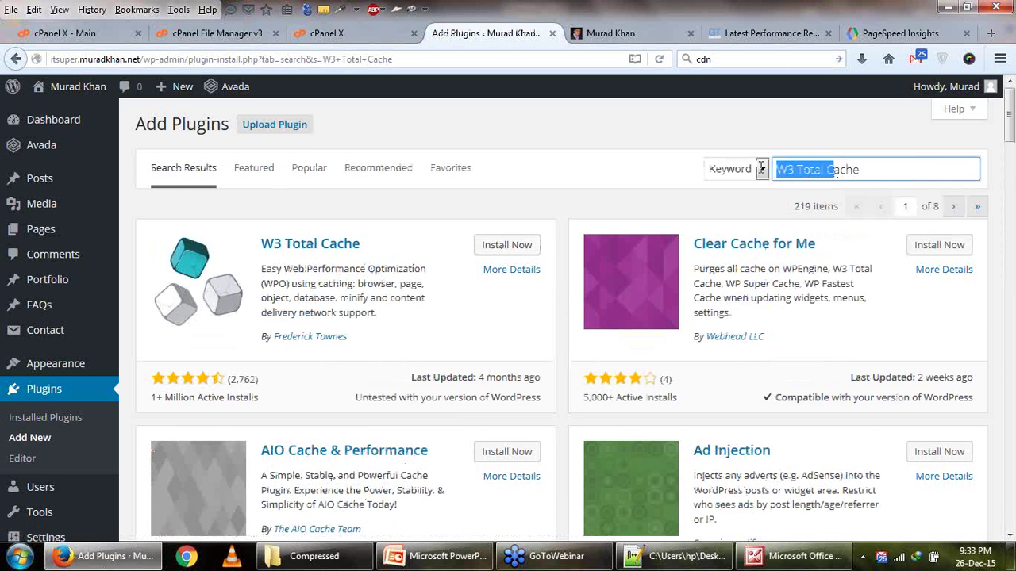
pyautogui.click(798, 164)
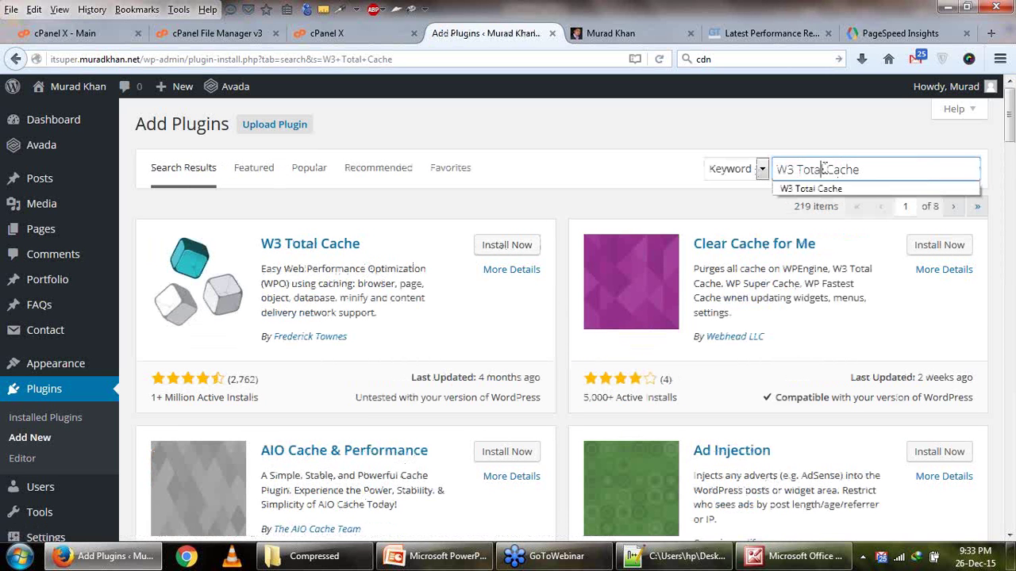
pyautogui.moveTo(828, 169); pyautogui.dragTo(760, 168)
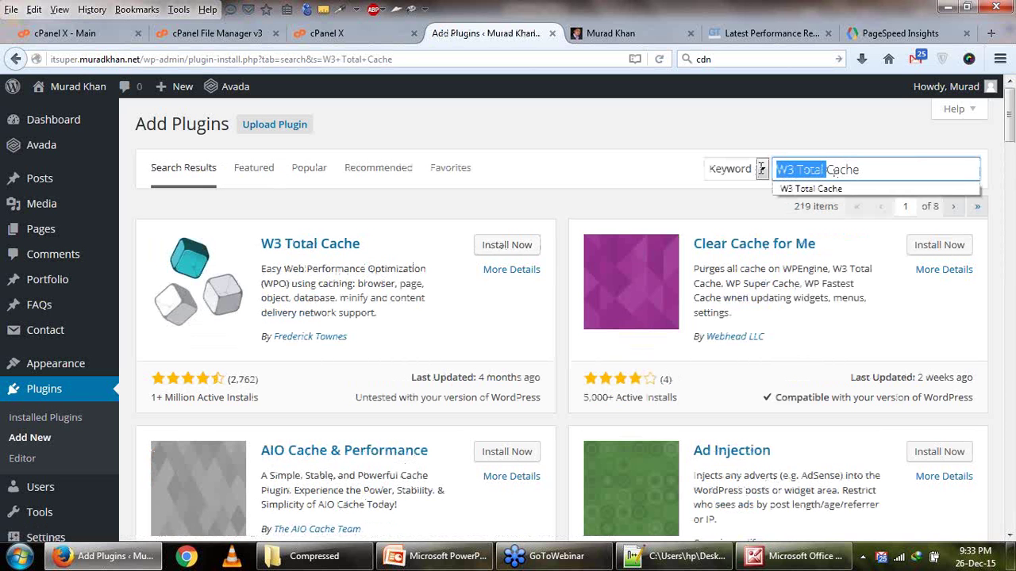
pyautogui.press('BackSpace')
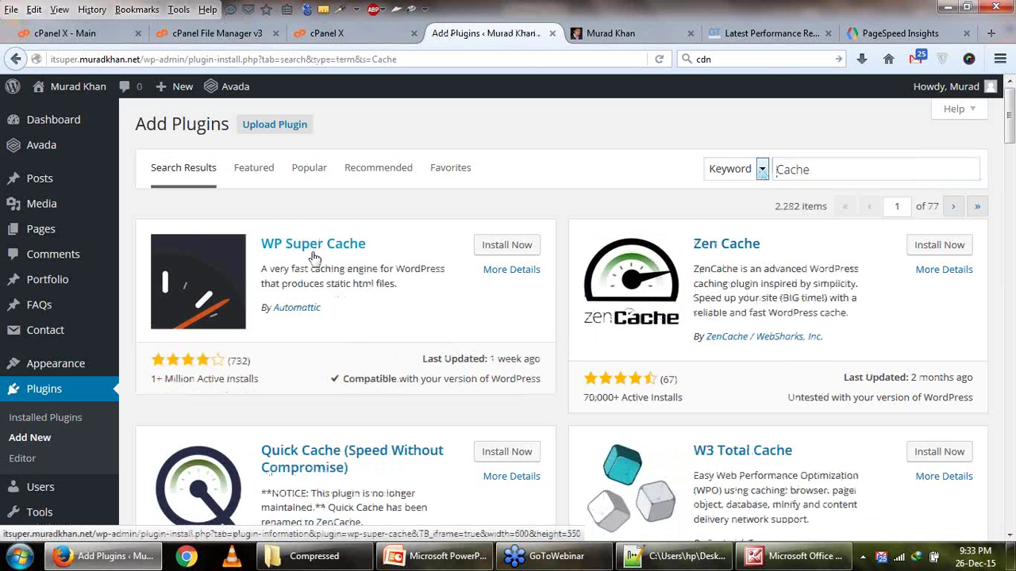
pyautogui.doubleClick(848, 168)
pyautogui.press('Down')
pyautogui.press('Down')
pyautogui.press('Down')
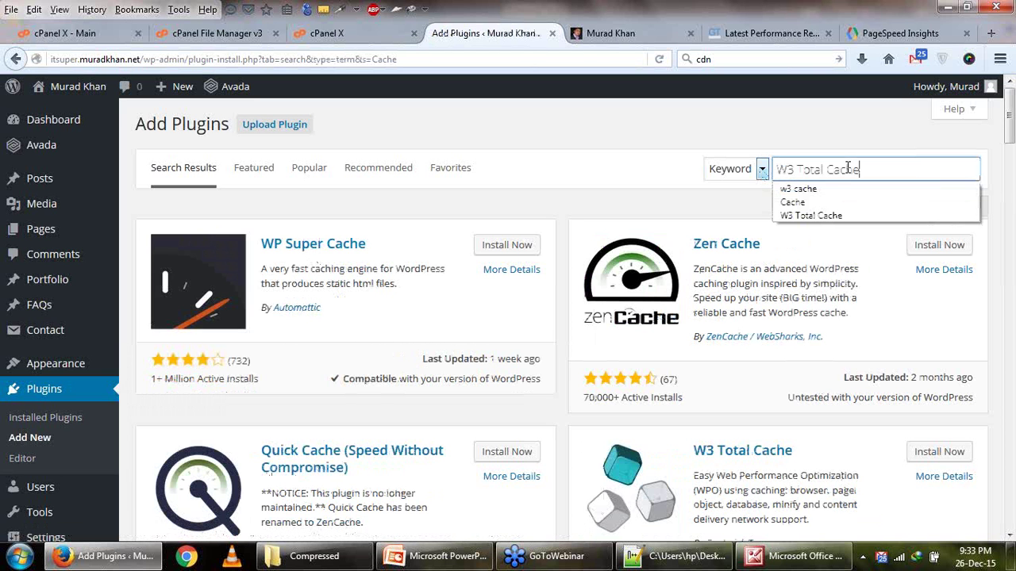
pyautogui.press('Return')
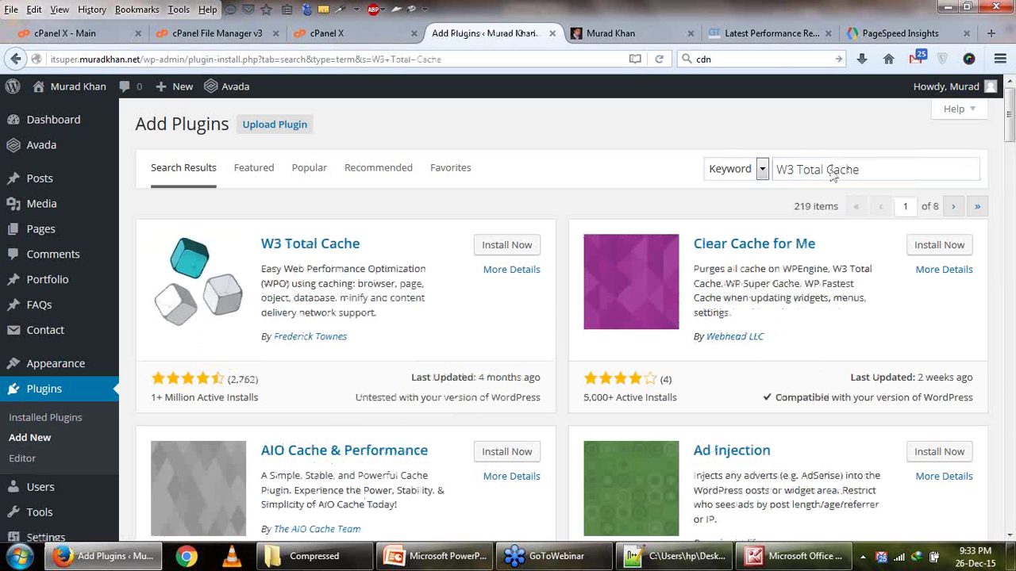
pyautogui.click(492, 247)
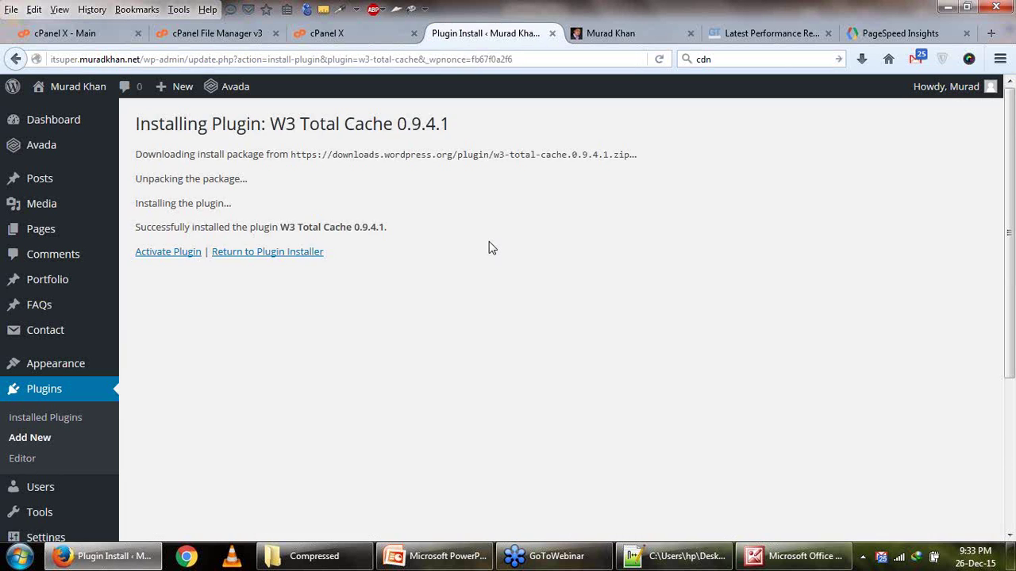
pyautogui.click(169, 254)
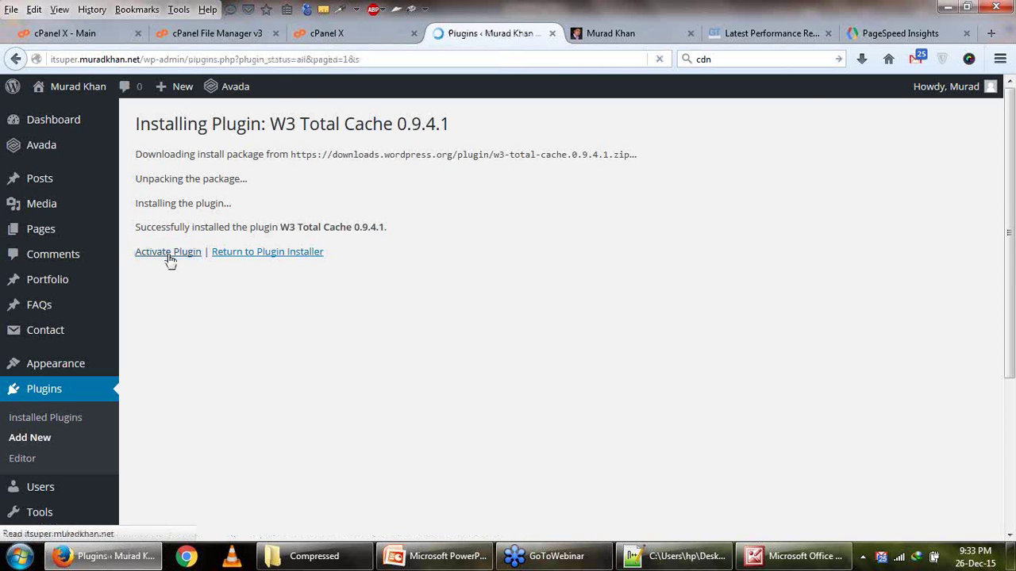
# Deactivate the P3 Plugin Performance Profiler through its Deactivate link in a new tab.
pyautogui.scroll(-5, 256, 400)
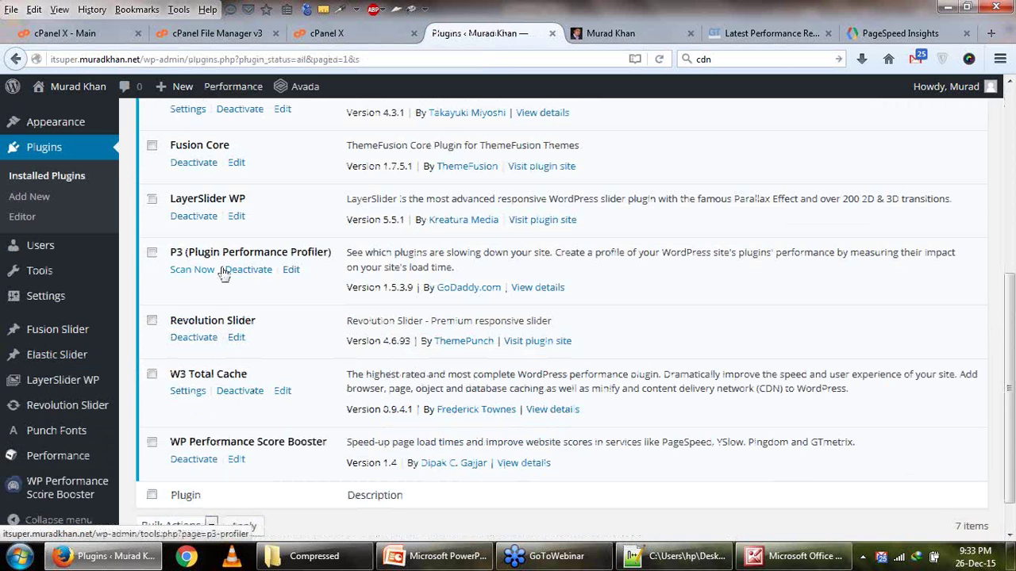
pyautogui.scroll(2, 238, 357)
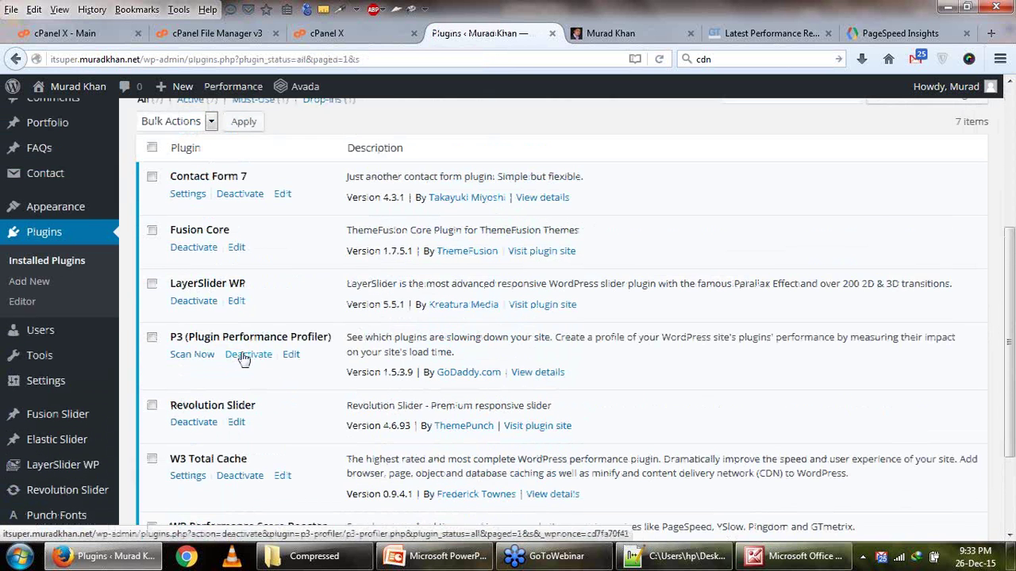
pyautogui.rightClick(244, 359)
pyautogui.click(325, 139)
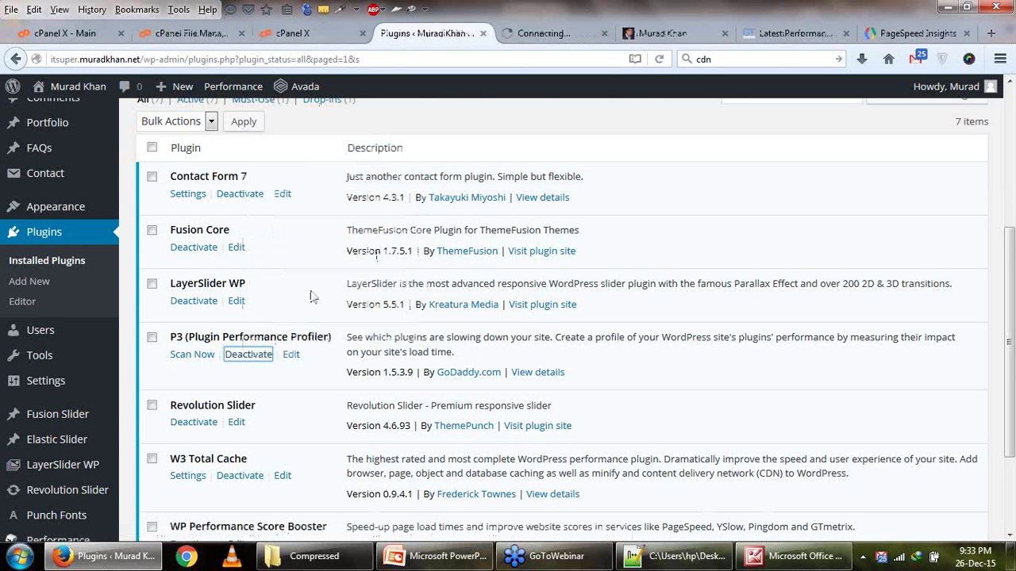
# Open the W3 Total Cache Performance Dashboard, confirm P3 is deactivated, and close that tab.
pyautogui.scroll(-3, 224, 328)
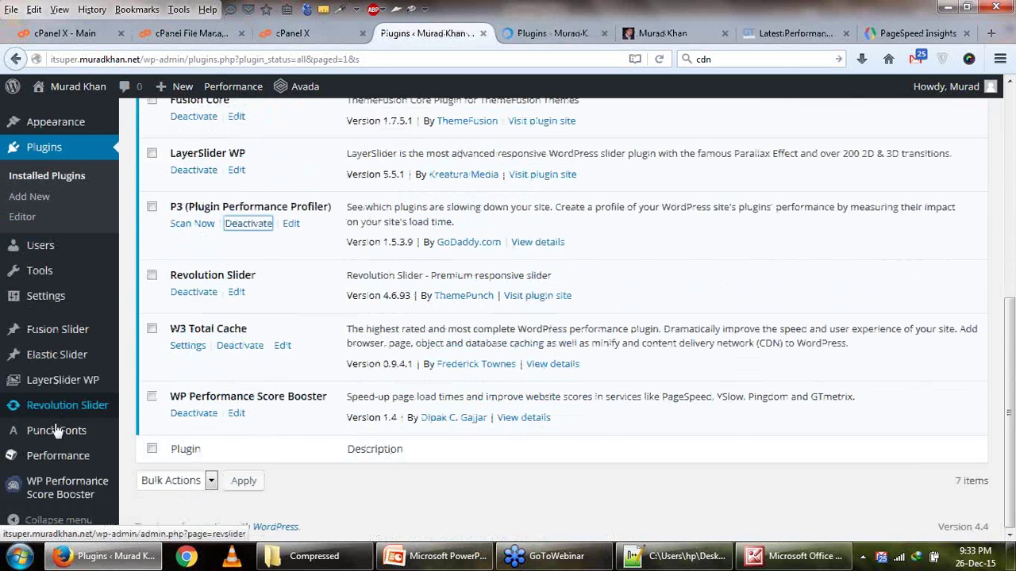
pyautogui.moveTo(64, 469)
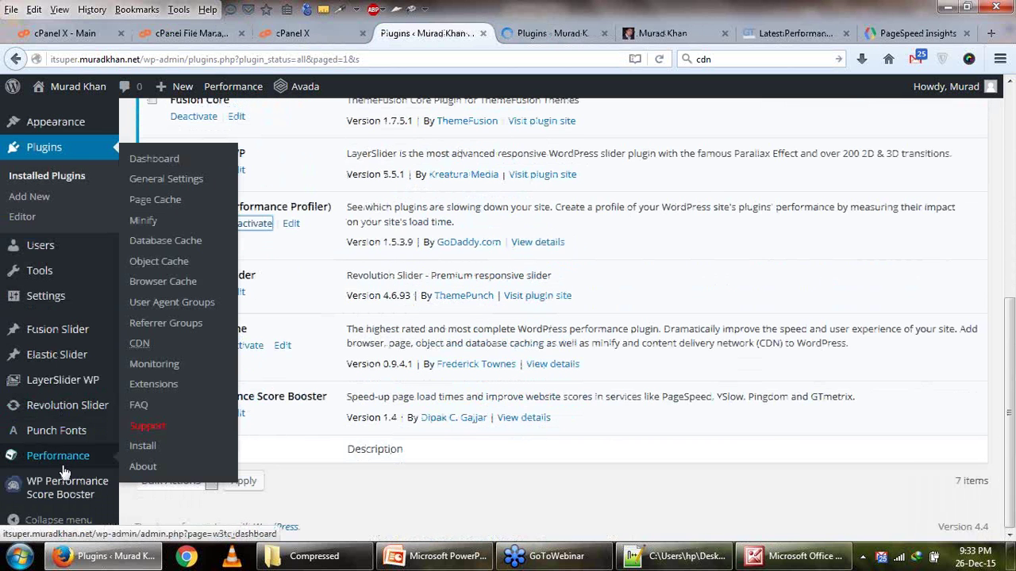
pyautogui.click(165, 168)
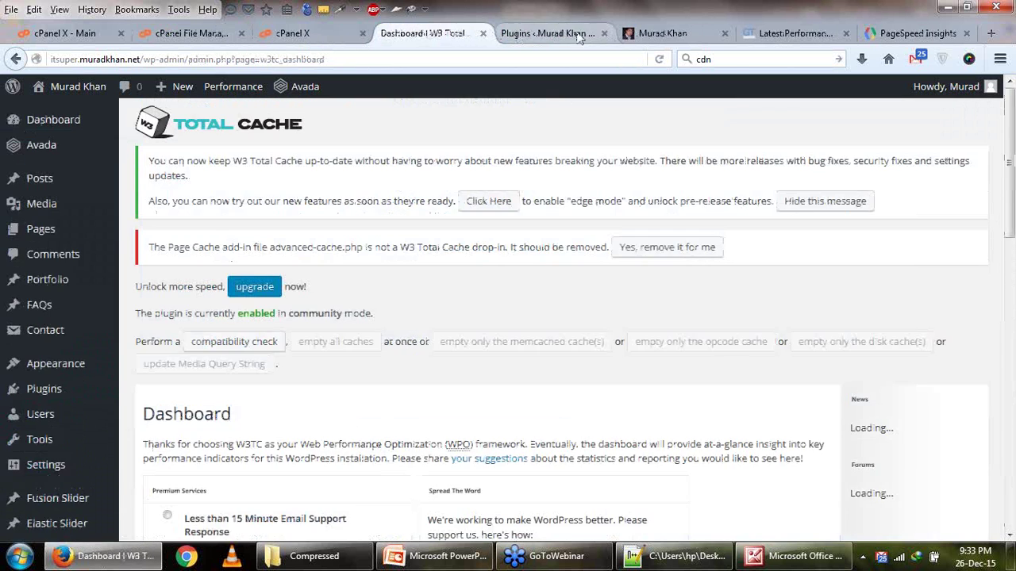
pyautogui.click(597, 37)
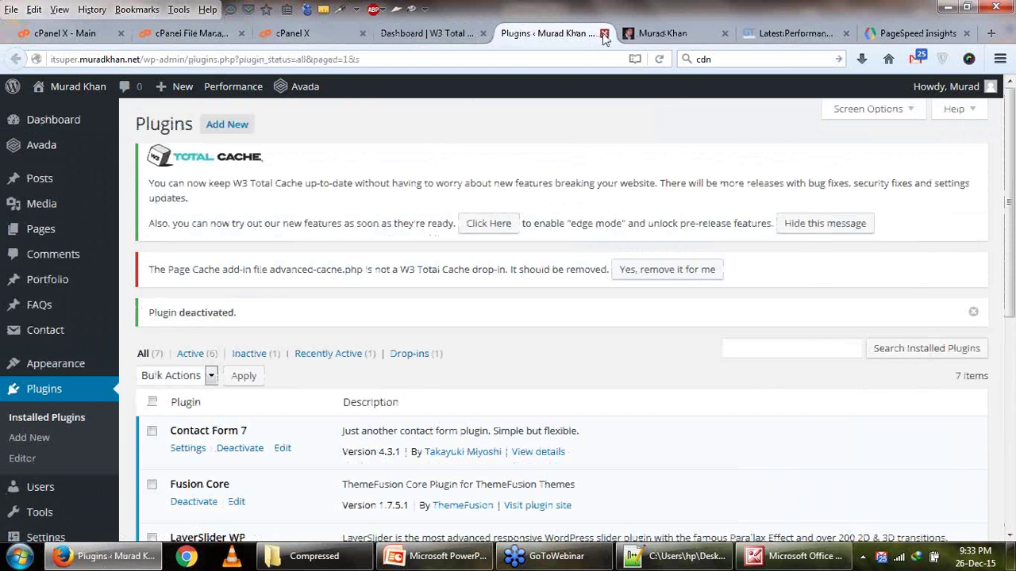
pyautogui.click(603, 35)
pyautogui.scroll(-10, 449, 248)
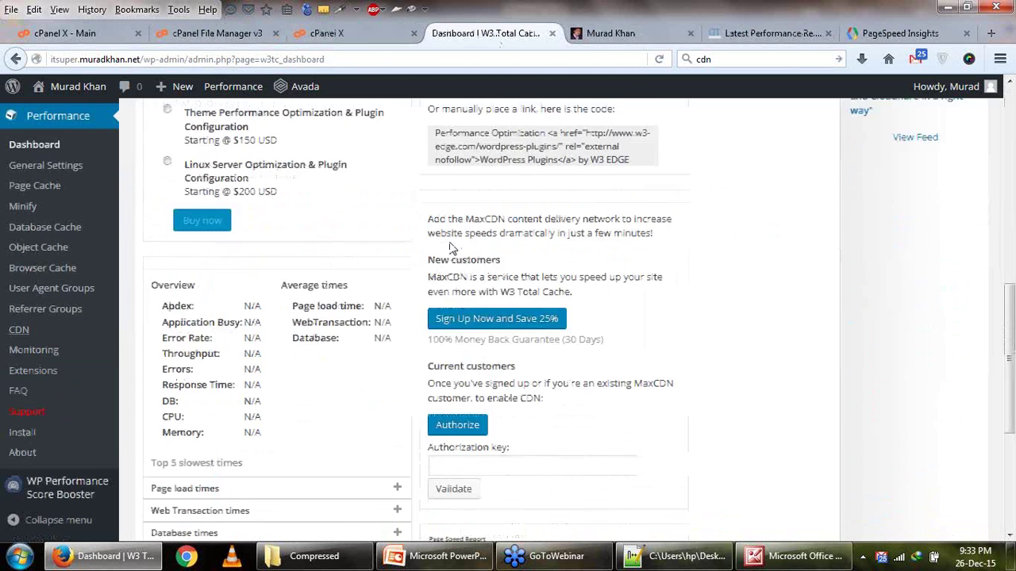
pyautogui.scroll(-5, 449, 249)
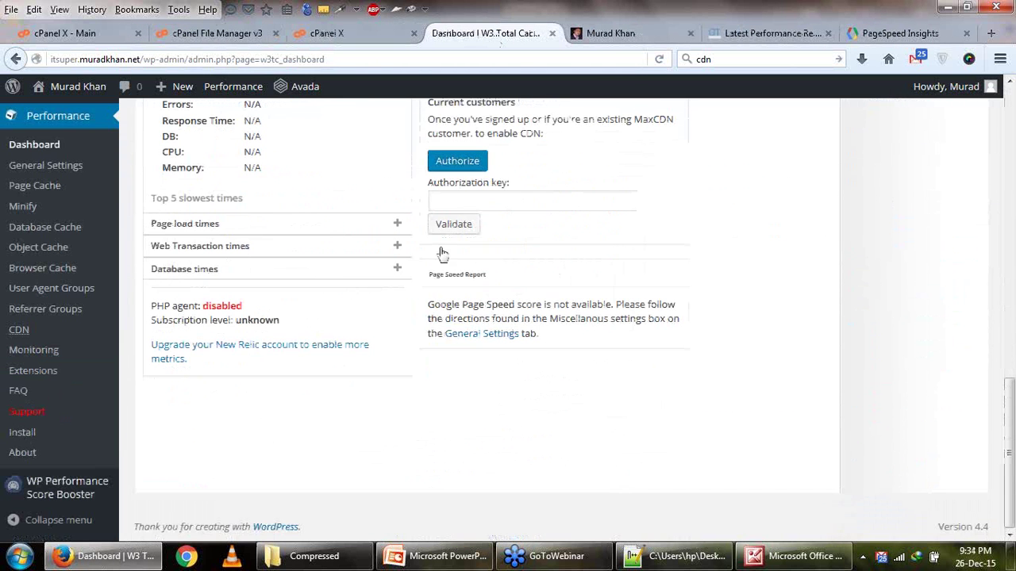
pyautogui.scroll(5, 229, 352)
pyautogui.scroll(1, 228, 352)
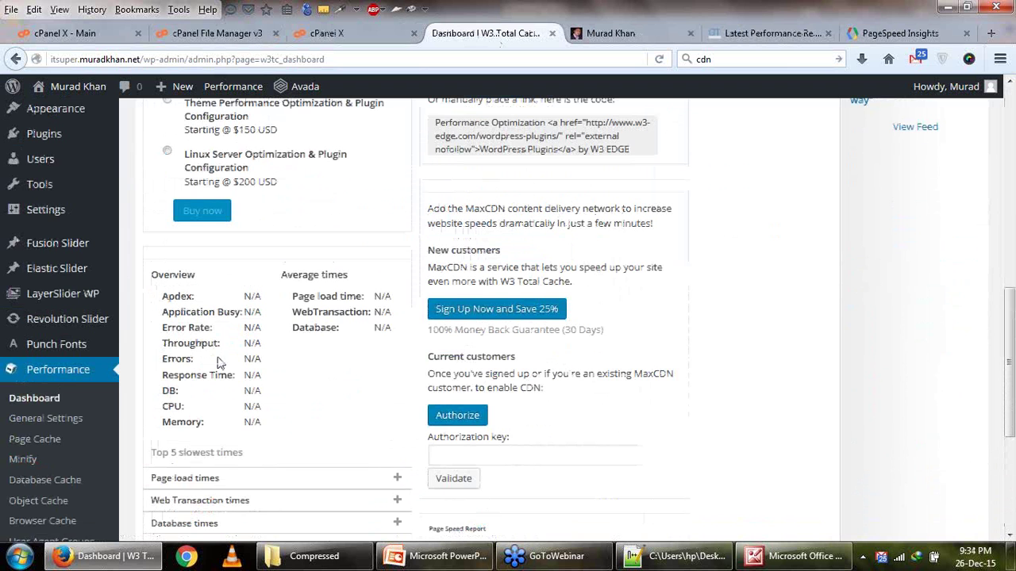
# In W3 Total Cache General Settings, keep Default as the HTML and CSS minifiers.
pyautogui.click(46, 421)
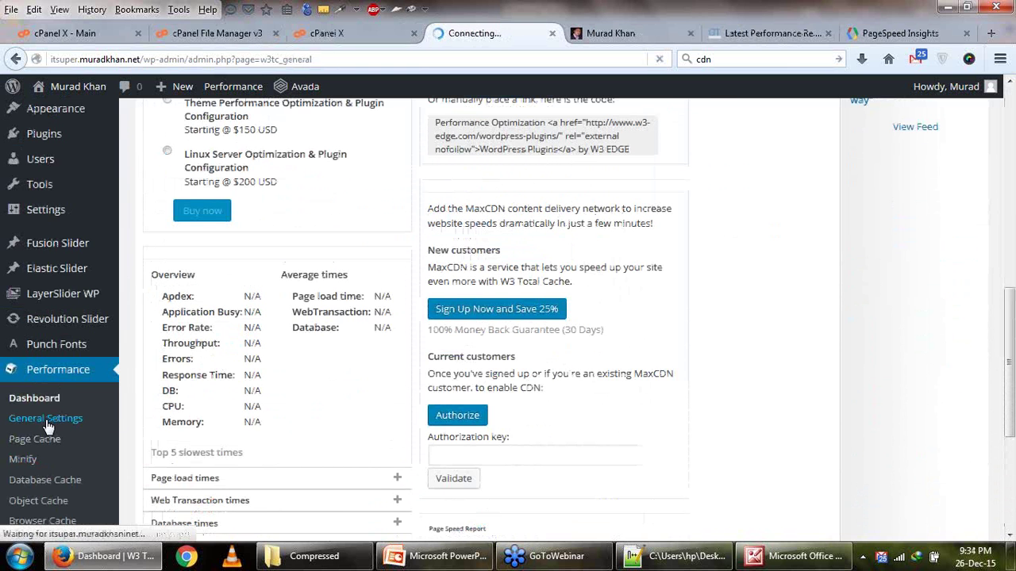
pyautogui.scroll(-5, 361, 410)
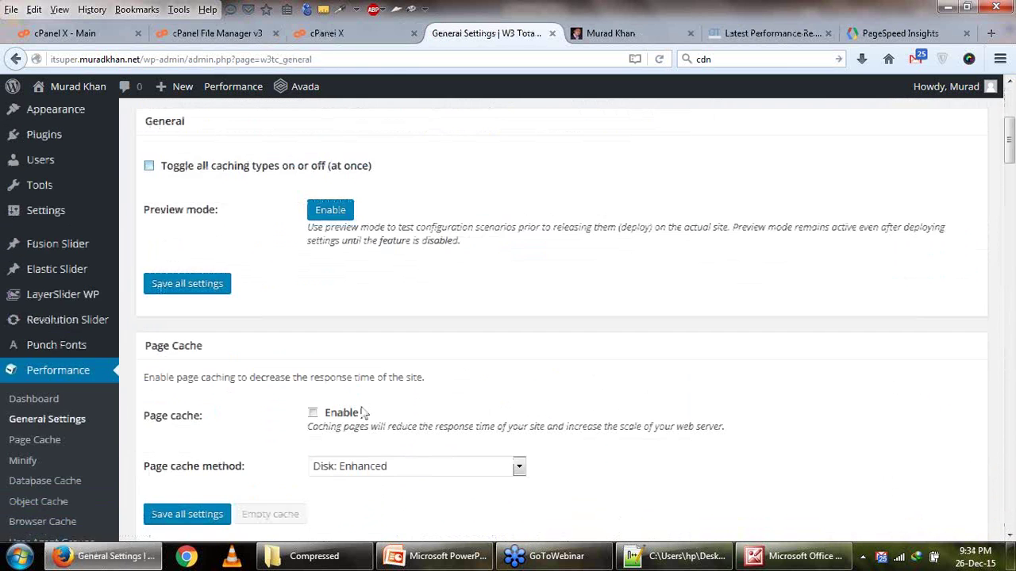
pyautogui.scroll(2, 363, 405)
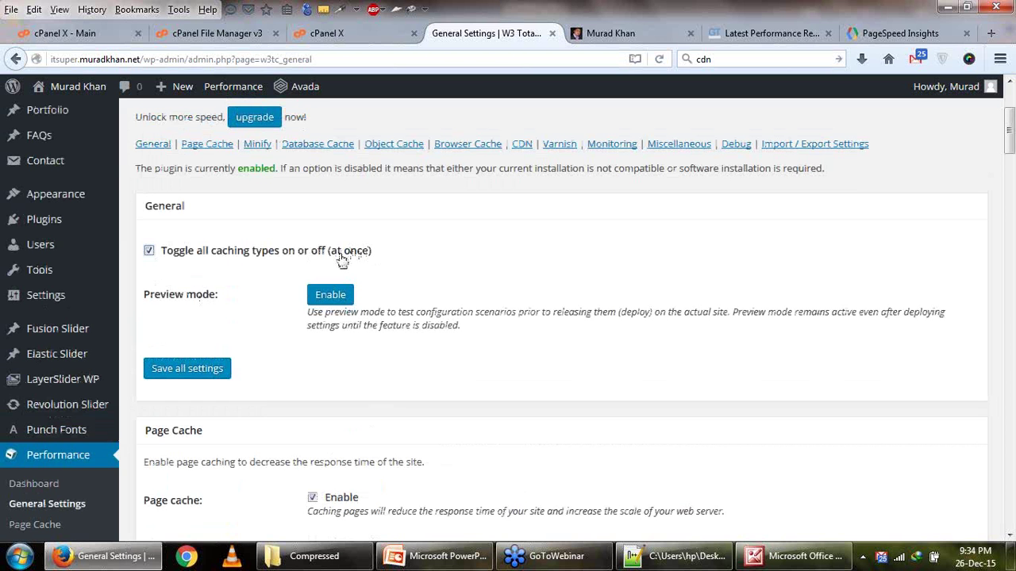
pyautogui.scroll(-4, 214, 349)
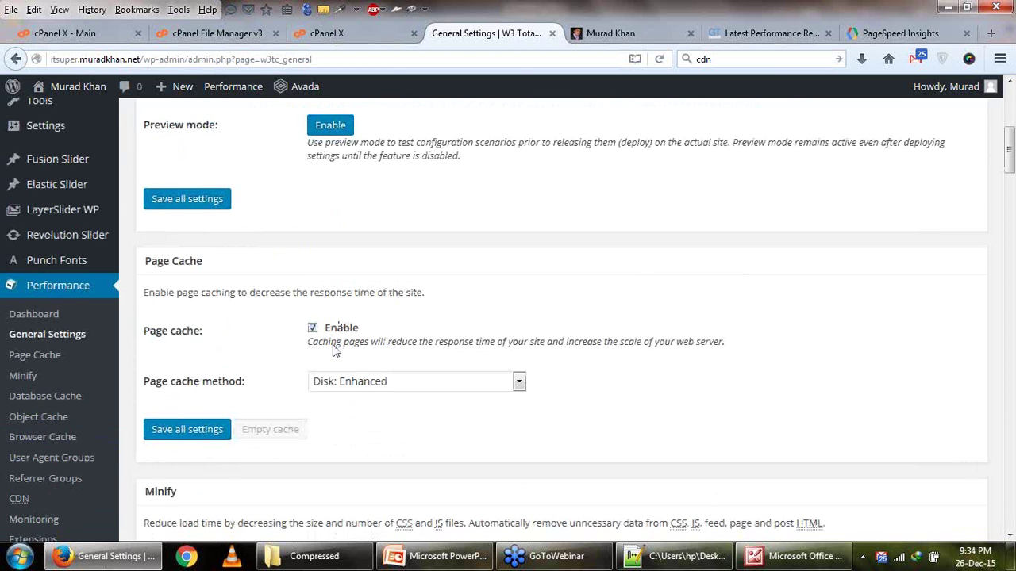
pyautogui.scroll(-6, 335, 350)
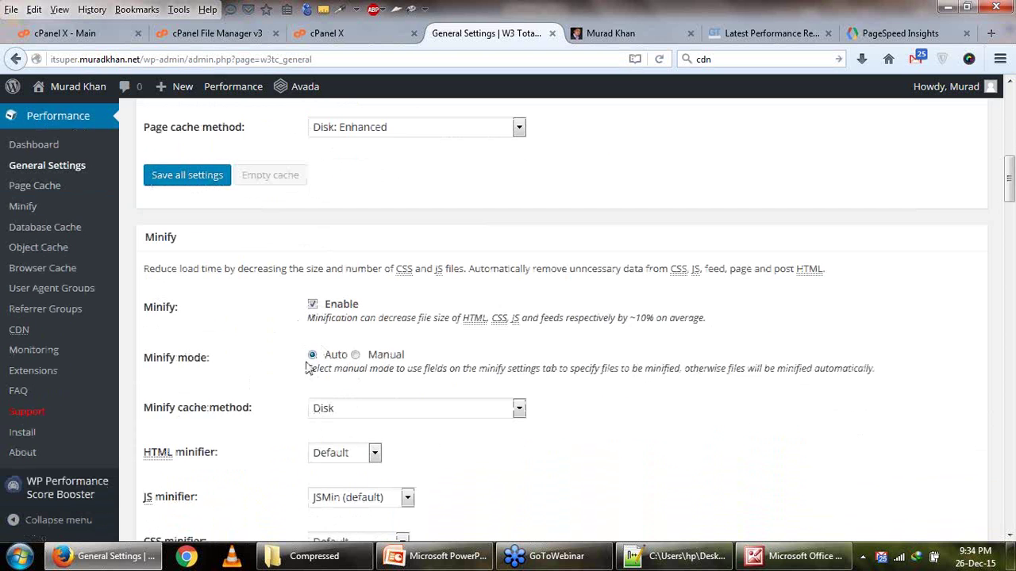
pyautogui.scroll(-4, 286, 397)
pyautogui.click(369, 287)
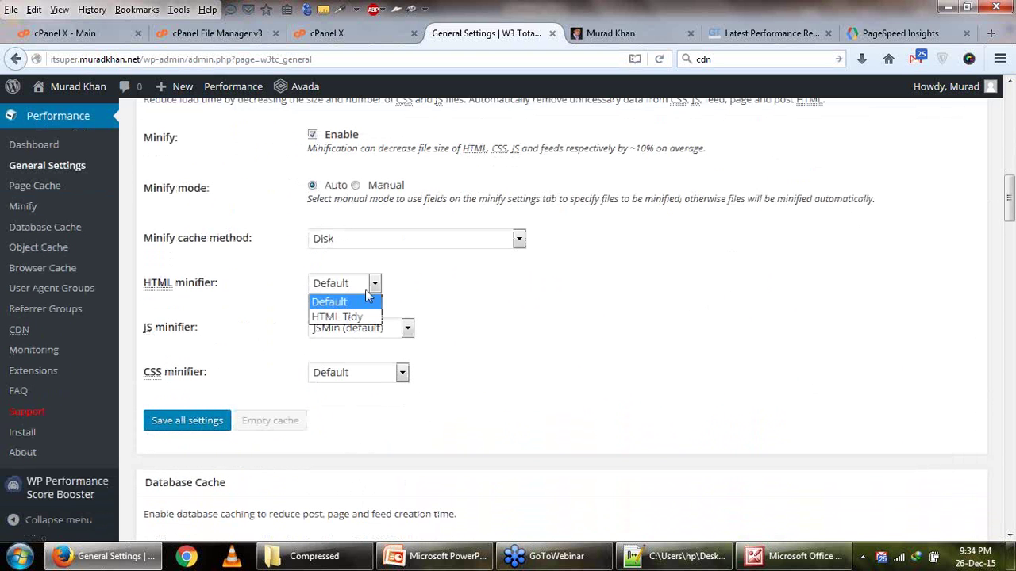
pyautogui.click(225, 293)
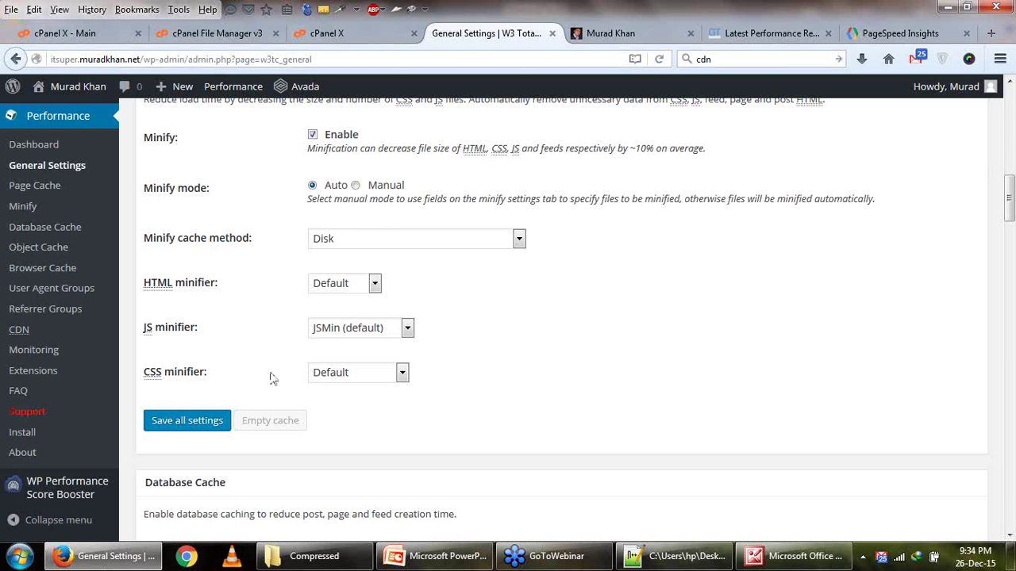
pyautogui.click(327, 378)
pyautogui.click(329, 378)
# Uncheck CDN Enable and save all W3 Total Cache general settings.
pyautogui.scroll(-4, 238, 361)
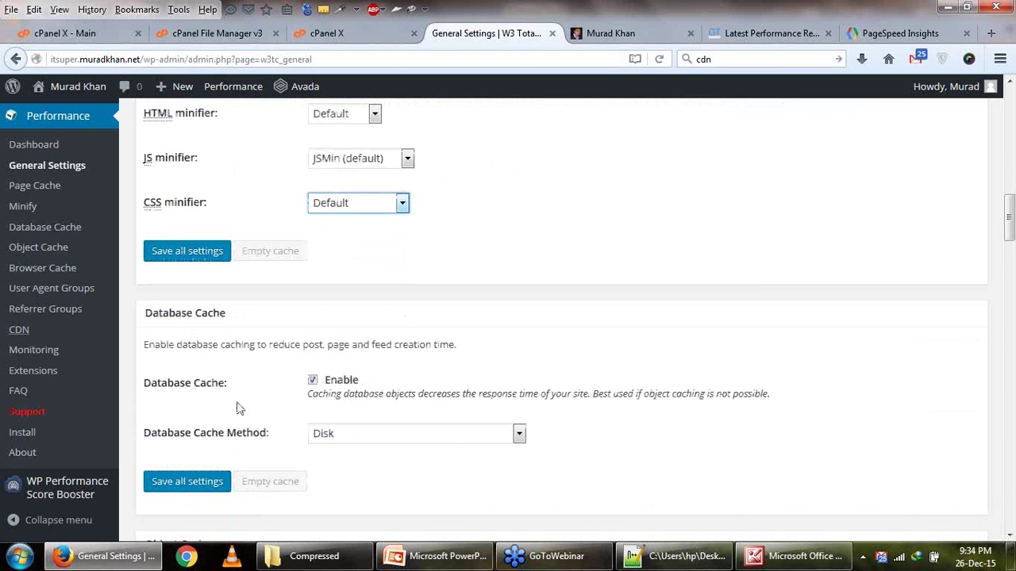
pyautogui.scroll(-6, 225, 359)
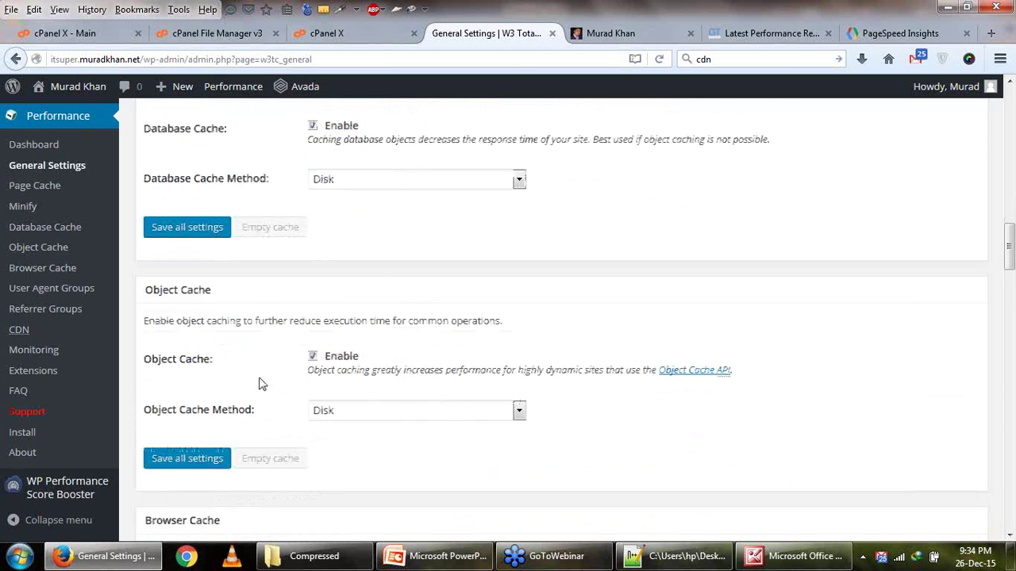
pyautogui.scroll(-6, 214, 343)
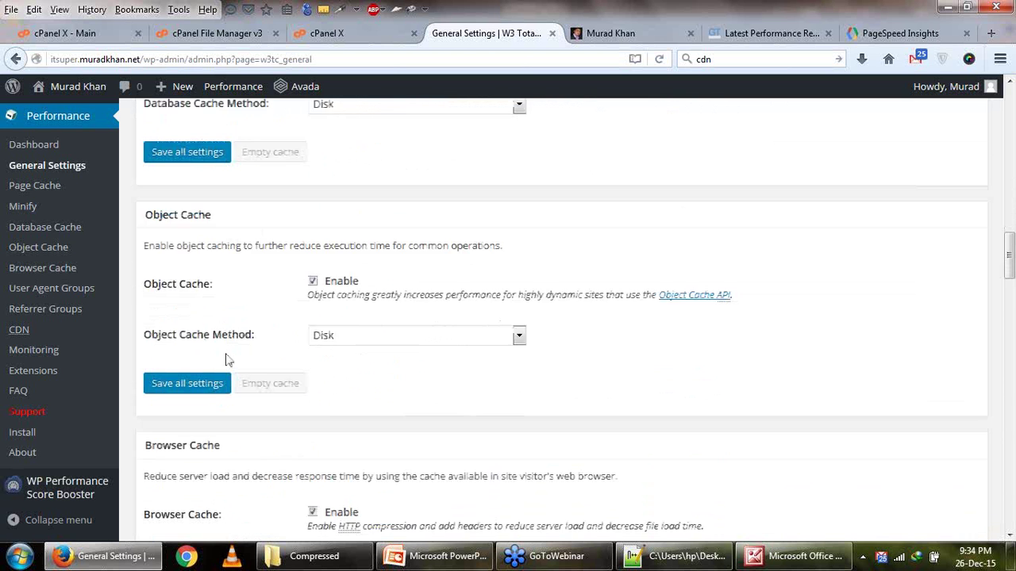
pyautogui.scroll(-4, 310, 336)
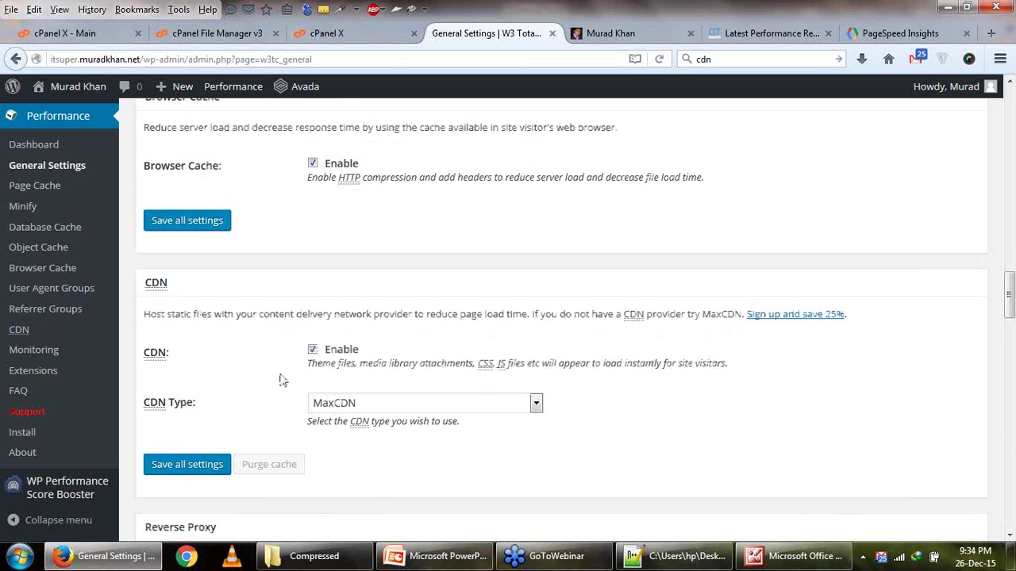
pyautogui.scroll(-4, 321, 334)
pyautogui.click(312, 180)
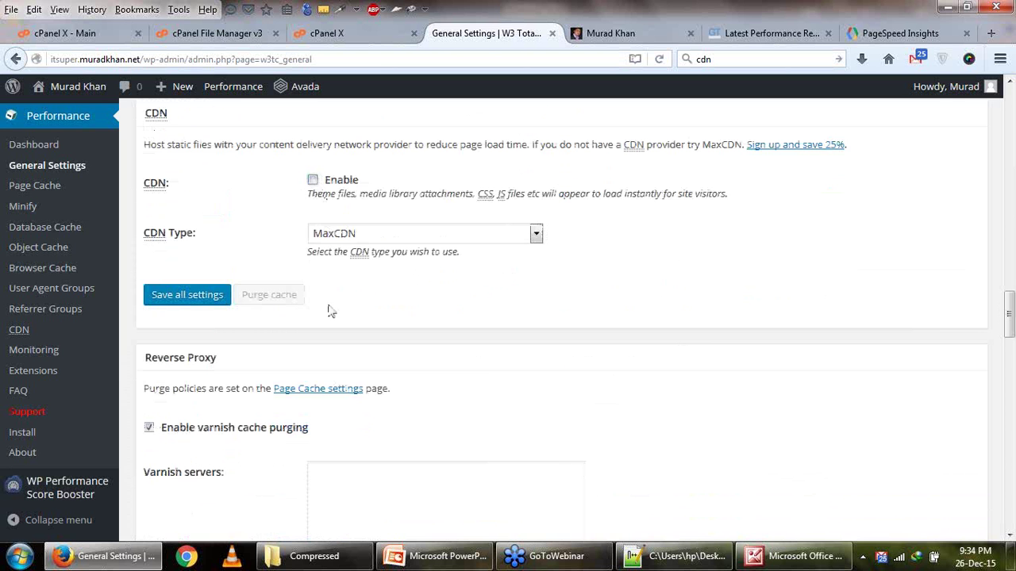
pyautogui.scroll(-8, 328, 310)
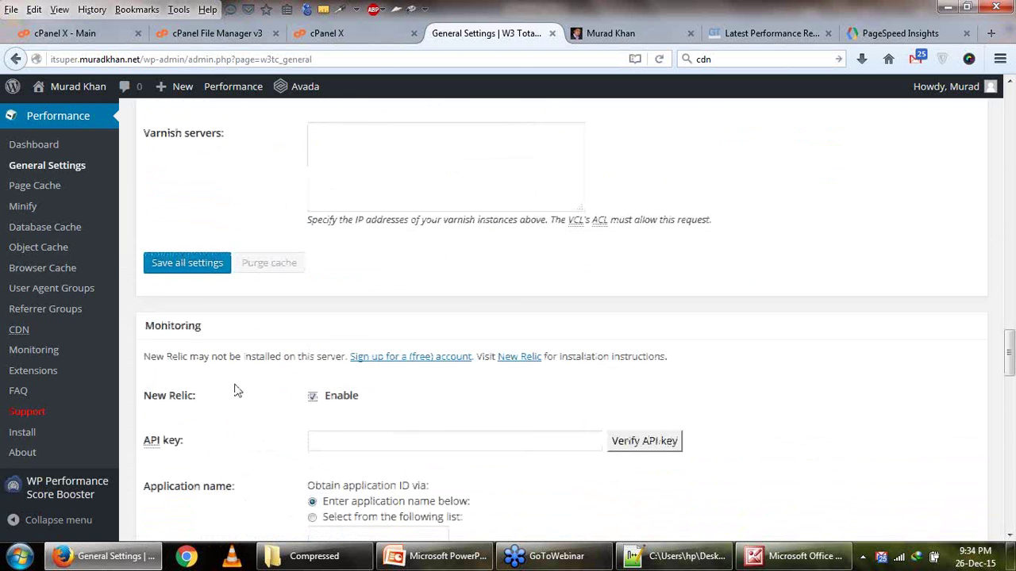
pyautogui.scroll(-6, 236, 391)
pyautogui.scroll(4, 235, 390)
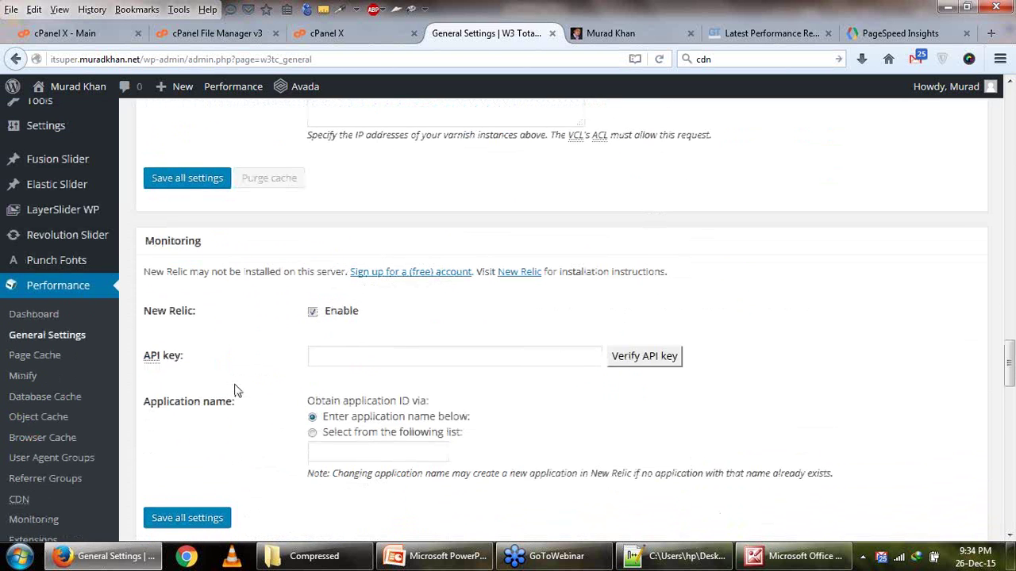
pyautogui.scroll(-8, 235, 390)
pyautogui.scroll(20, 236, 390)
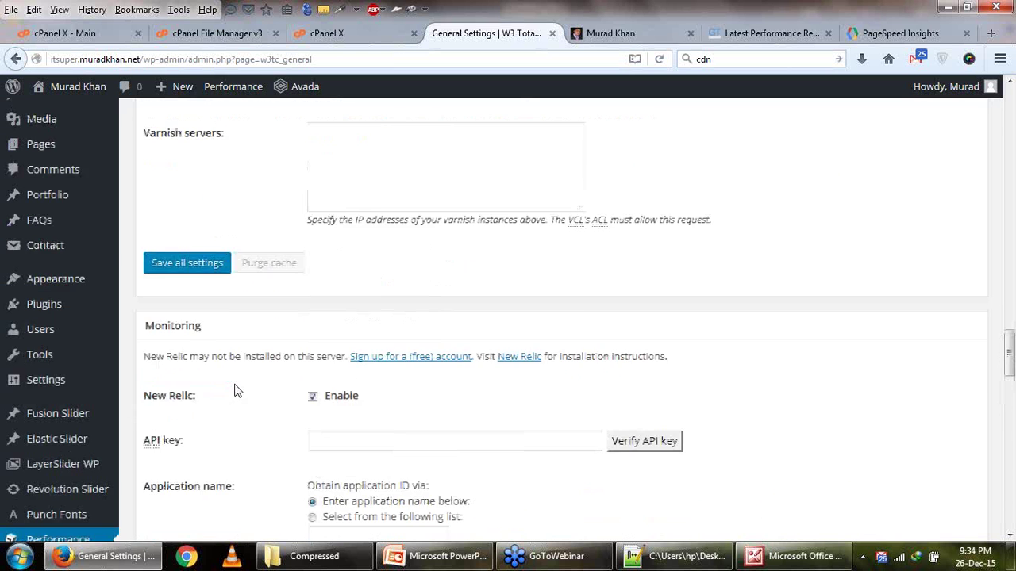
pyautogui.scroll(2, 236, 390)
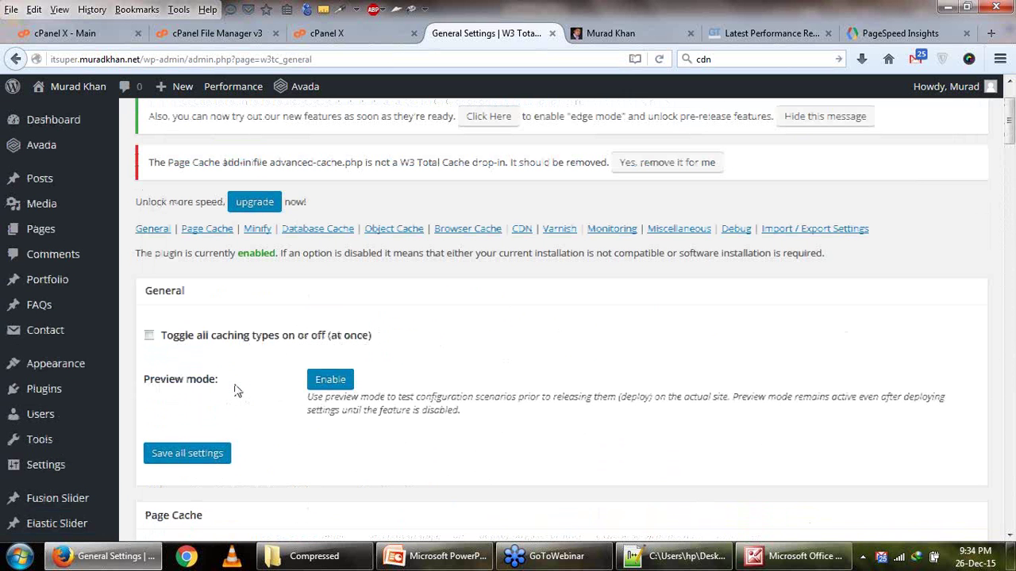
pyautogui.click(208, 462)
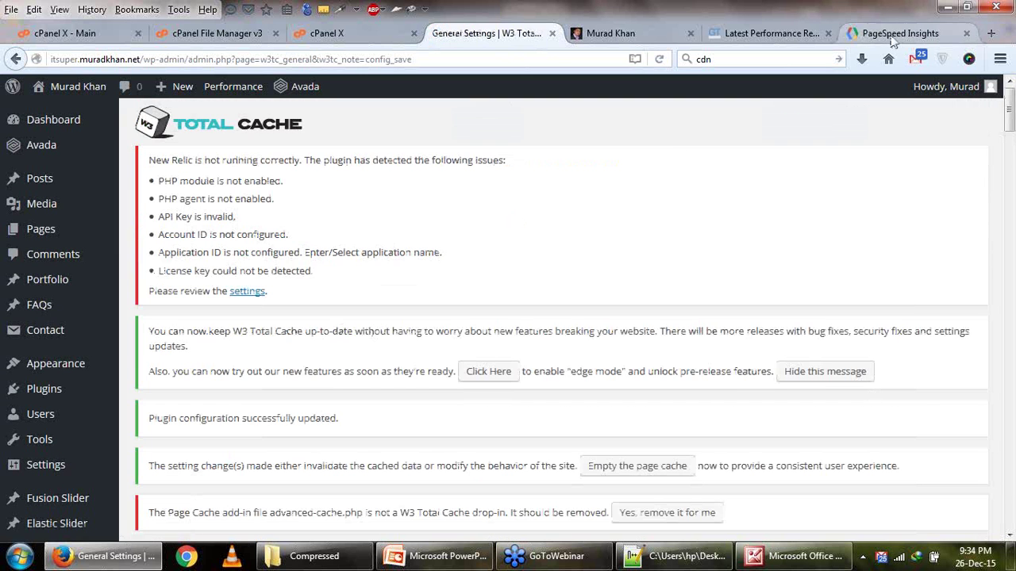
pyautogui.click(893, 36)
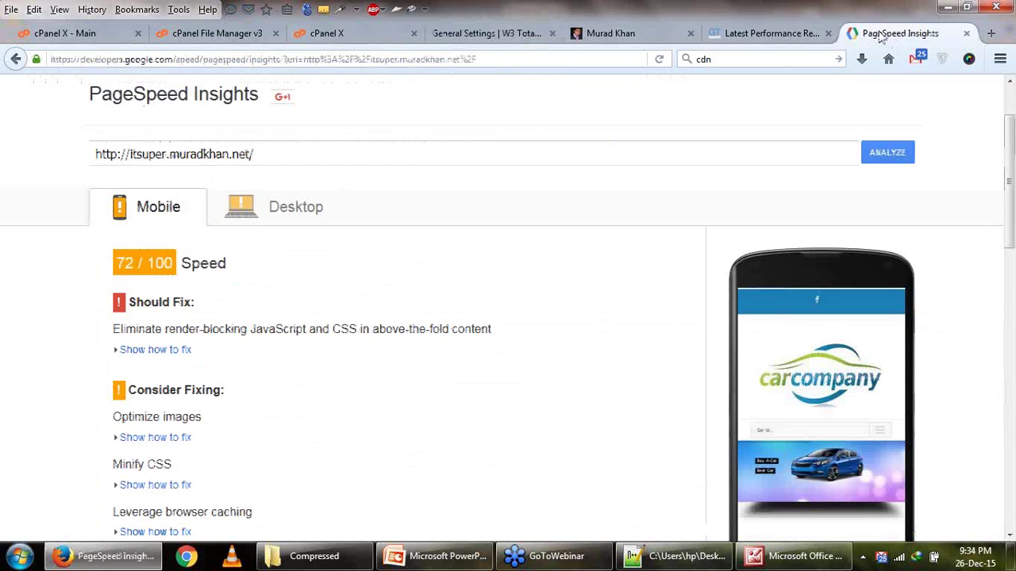
# Rerun the GTmetrix test on the site.
pyautogui.click(770, 33)
pyautogui.scroll(3, 835, 158)
pyautogui.click(920, 164)
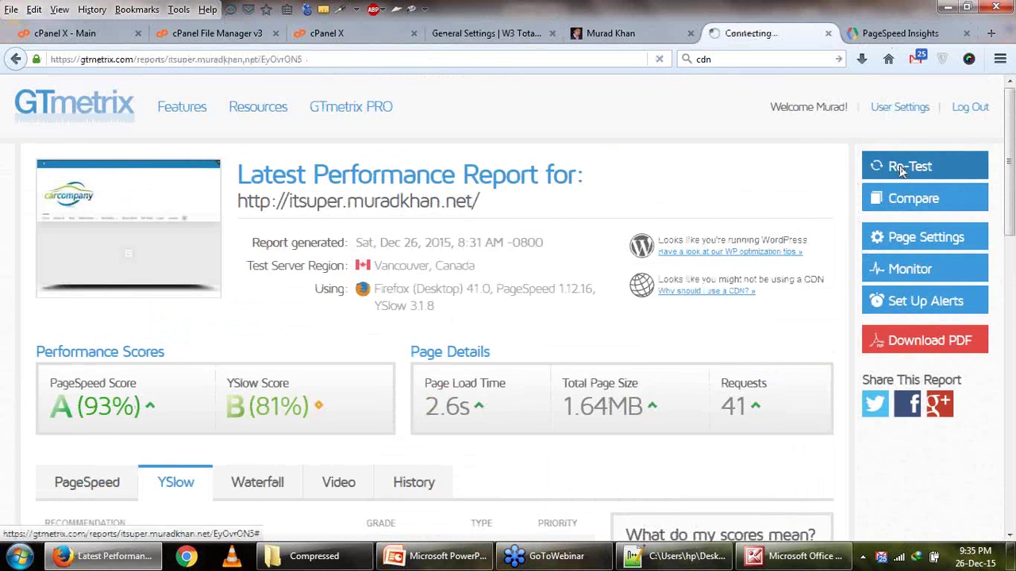
# Compare the current PageSpeed desktop score of 84 with the earlier screenshot.
pyautogui.click(880, 33)
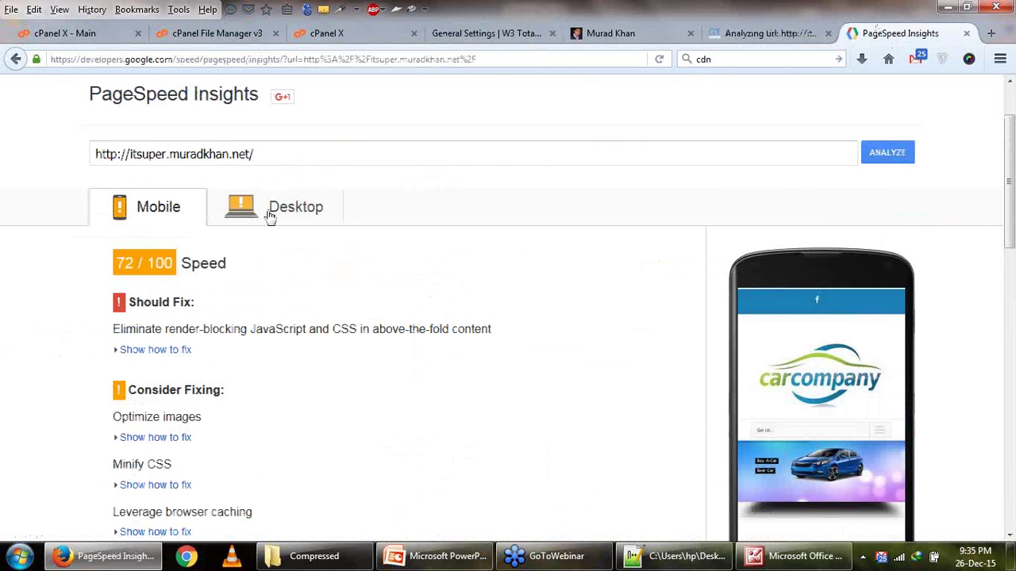
pyautogui.click(796, 561)
pyautogui.press('Right')
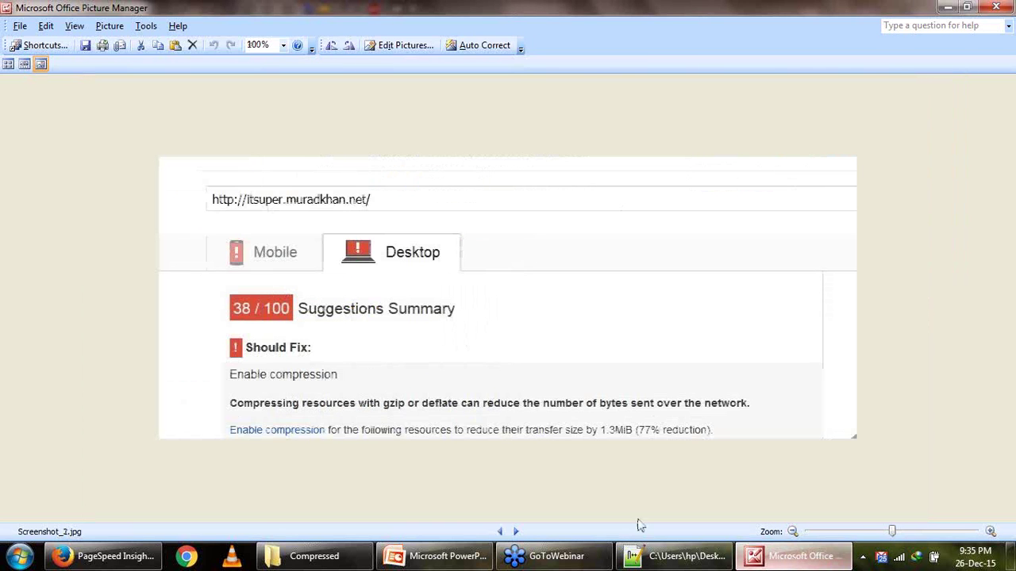
pyautogui.hotkey('alt', 'Tab')
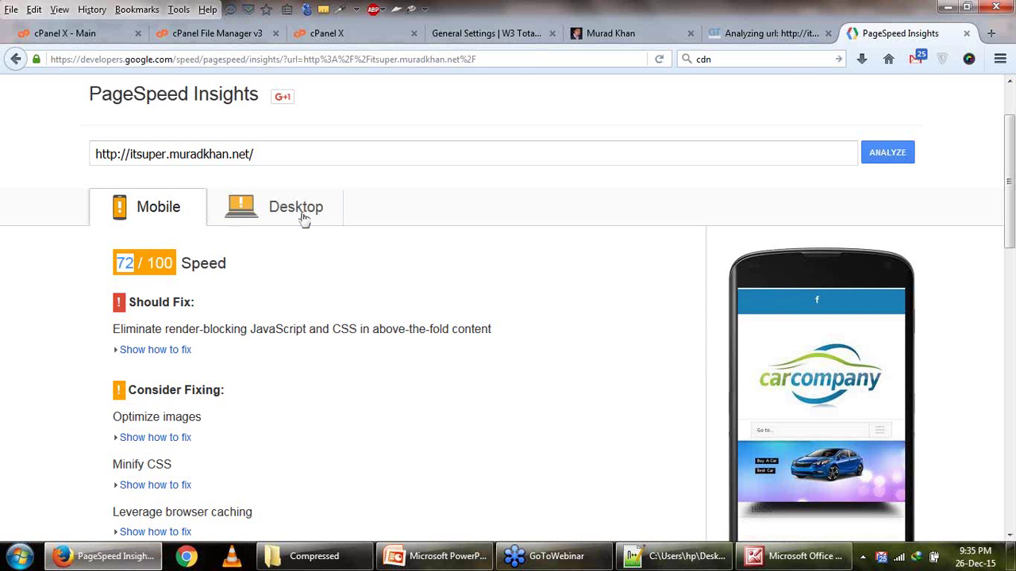
pyautogui.click(304, 216)
pyautogui.moveTo(126, 255); pyautogui.dragTo(135, 265)
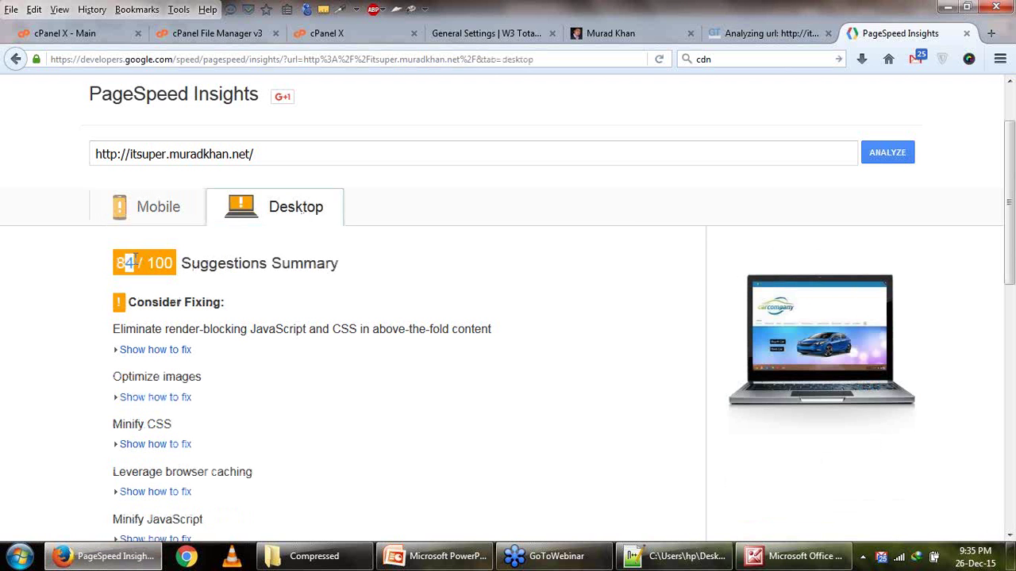
pyautogui.scroll(-2, 350, 356)
pyautogui.scroll(2, 346, 353)
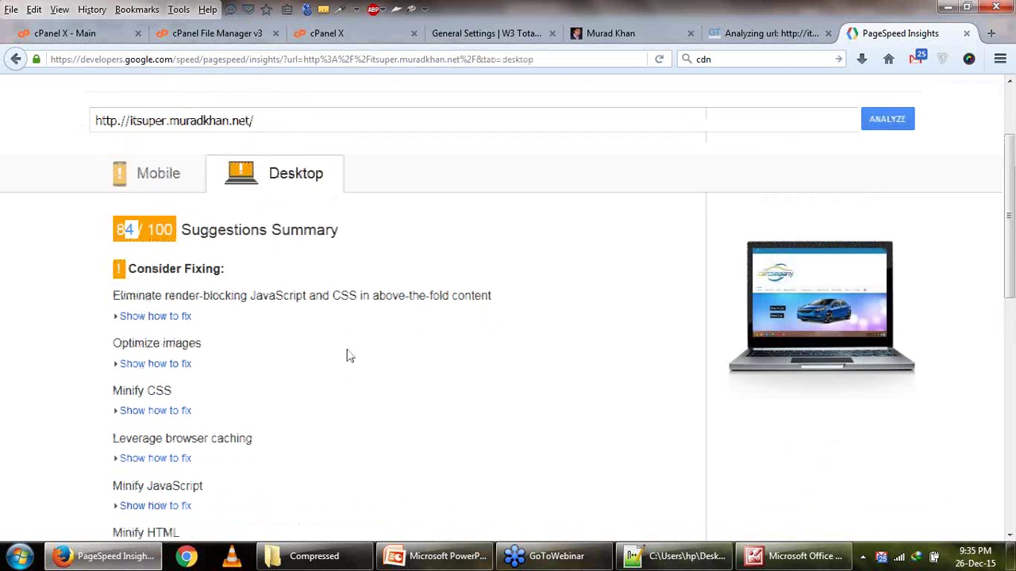
pyautogui.click(379, 259)
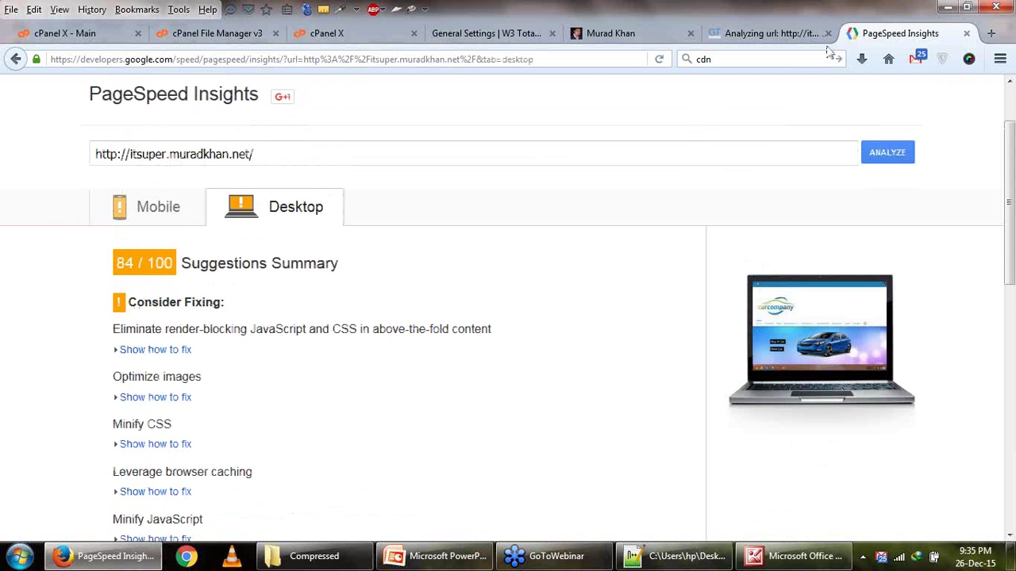
# Re-run the PageSpeed Insights analysis of the site.
pyautogui.click(773, 37)
pyautogui.click(868, 38)
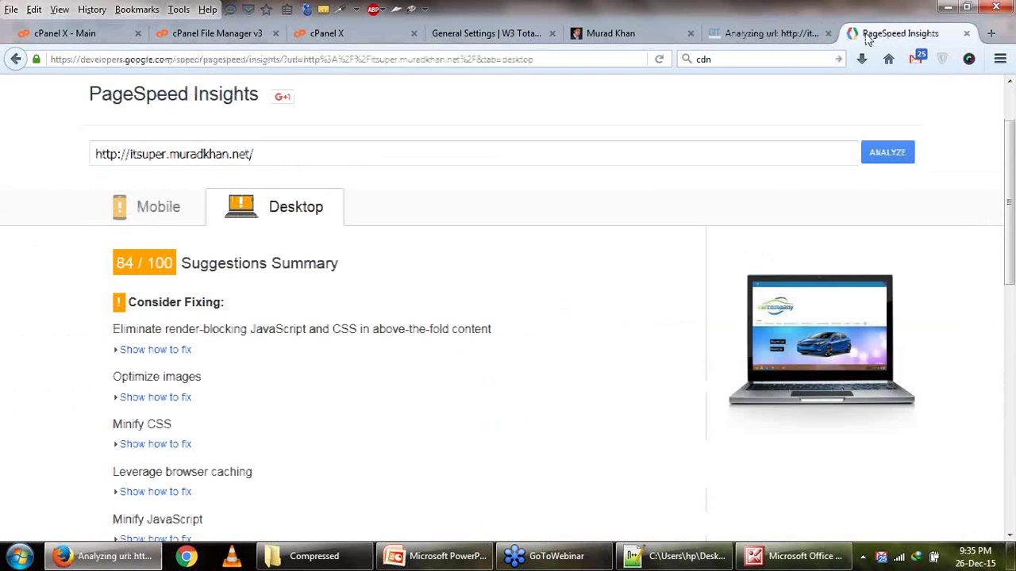
pyautogui.click(887, 152)
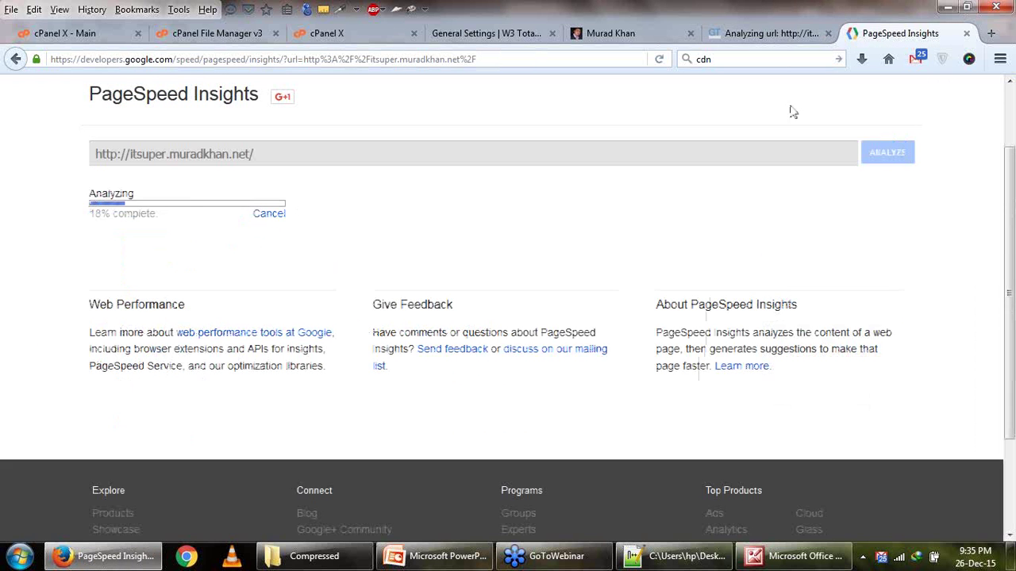
pyautogui.scroll(2, 658, 252)
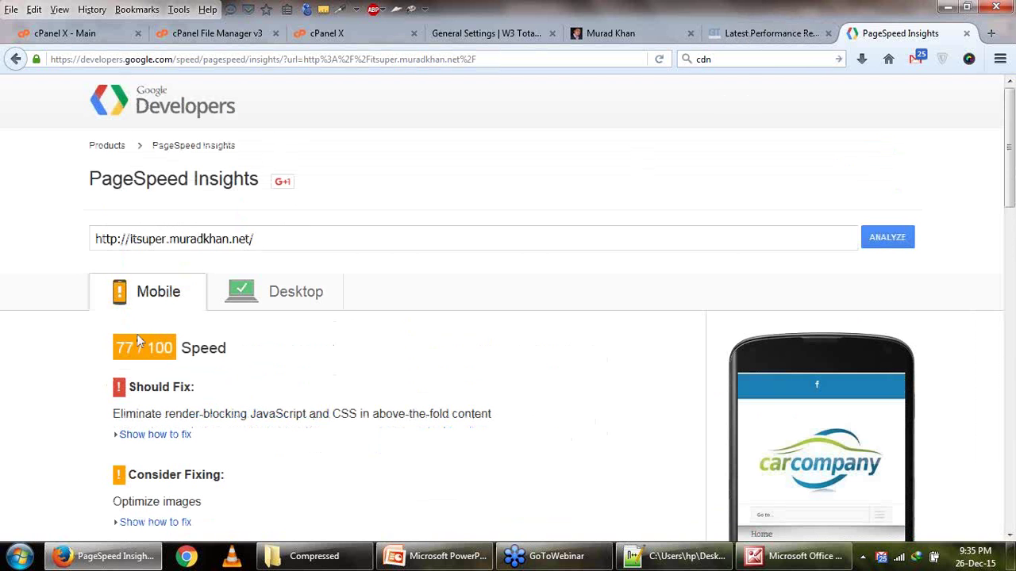
# Compare the new results with the old screenshot, now 86/100 on desktop.
pyautogui.click(769, 558)
pyautogui.click(768, 562)
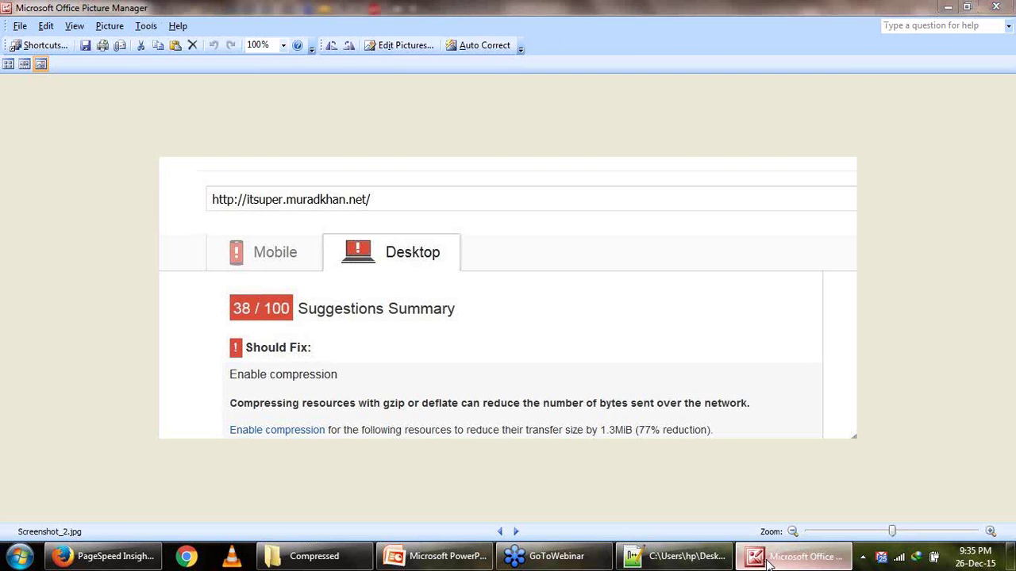
pyautogui.click(316, 292)
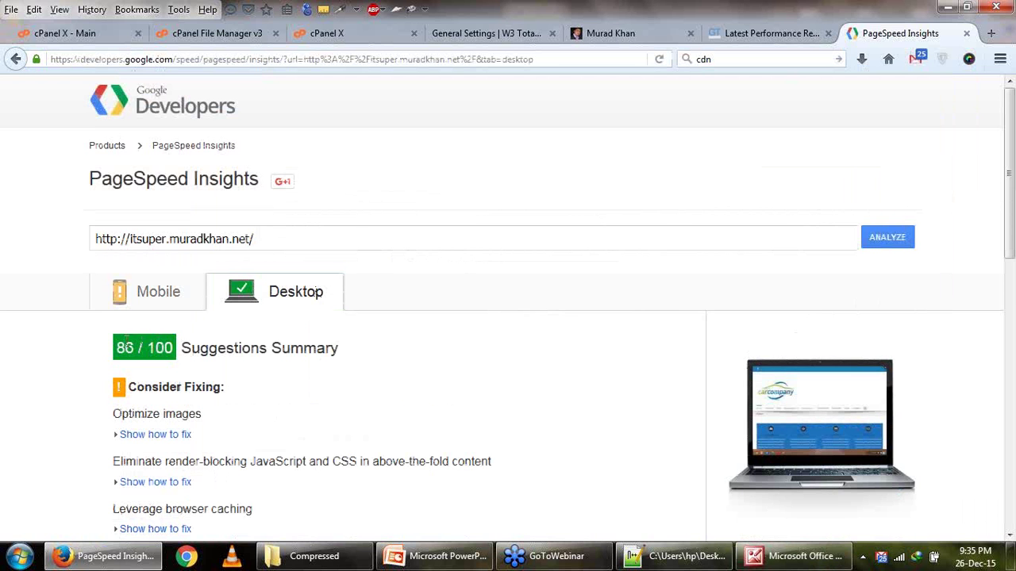
pyautogui.moveTo(123, 348); pyautogui.dragTo(133, 347)
pyautogui.scroll(-3, 378, 331)
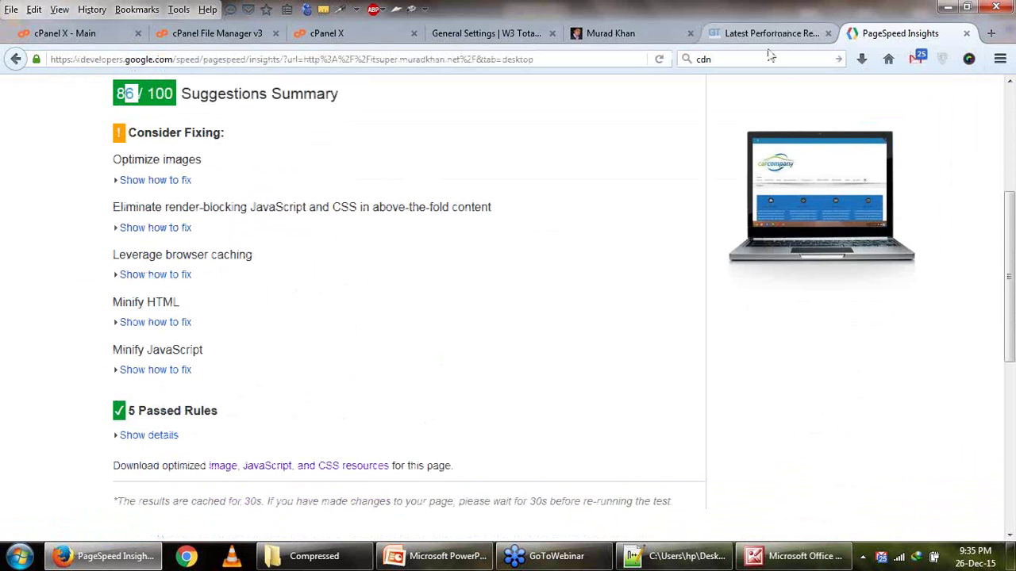
pyautogui.click(772, 33)
pyautogui.scroll(-2, 627, 291)
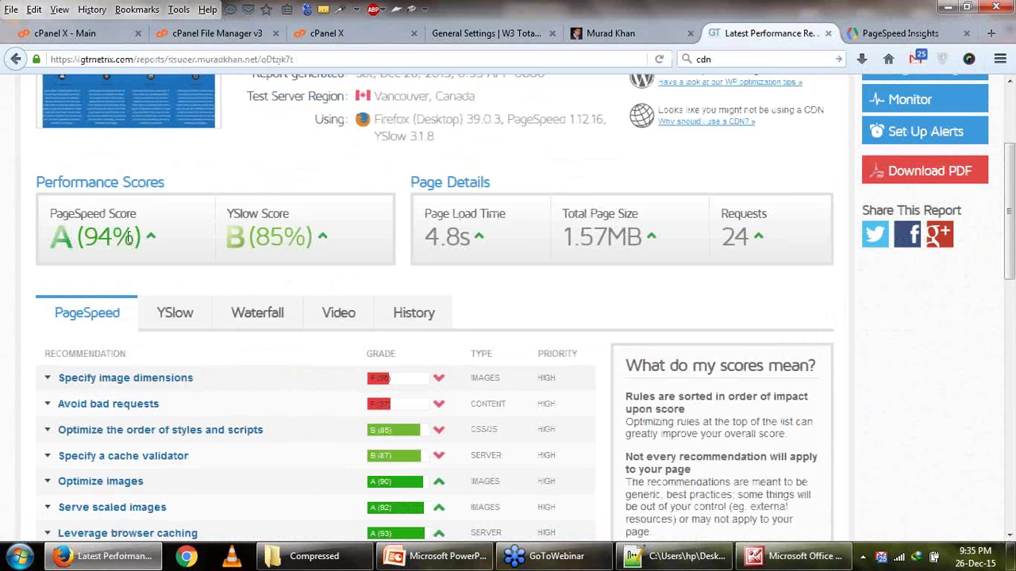
# Compare the new 94% PageSpeed score against the earlier 53% GTmetrix screenshot.
pyautogui.click(774, 558)
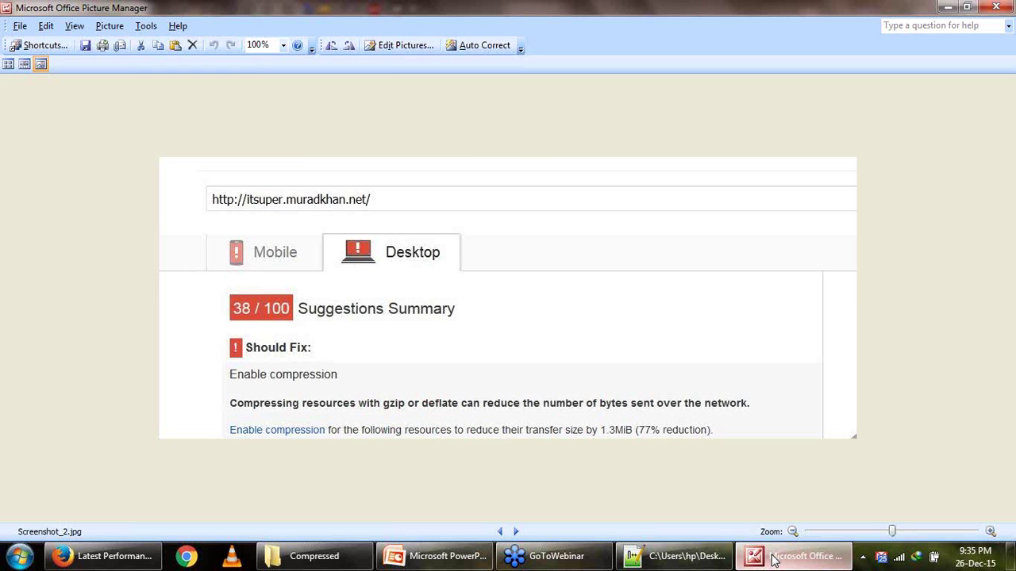
pyautogui.press('Left')
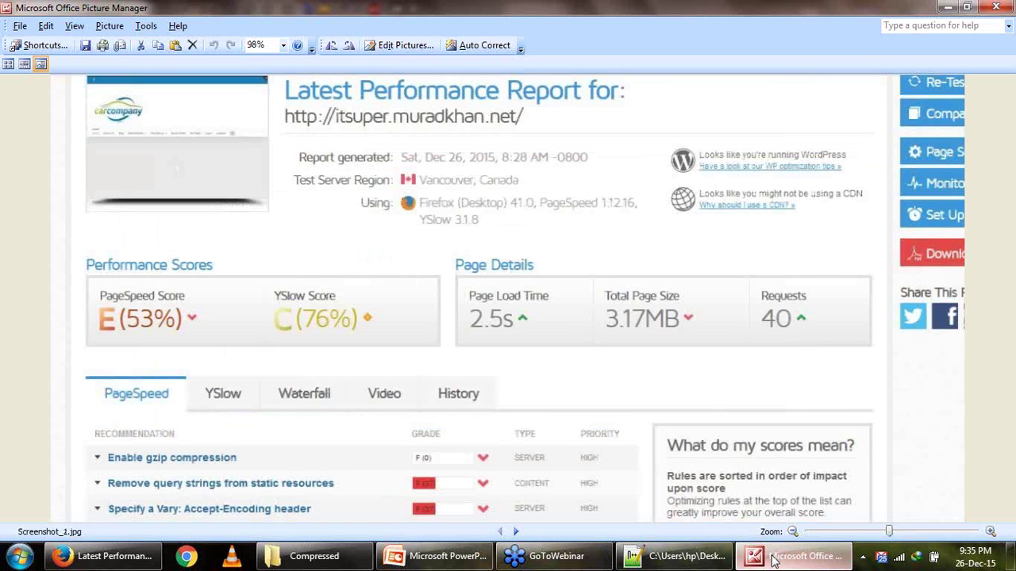
pyautogui.click(774, 557)
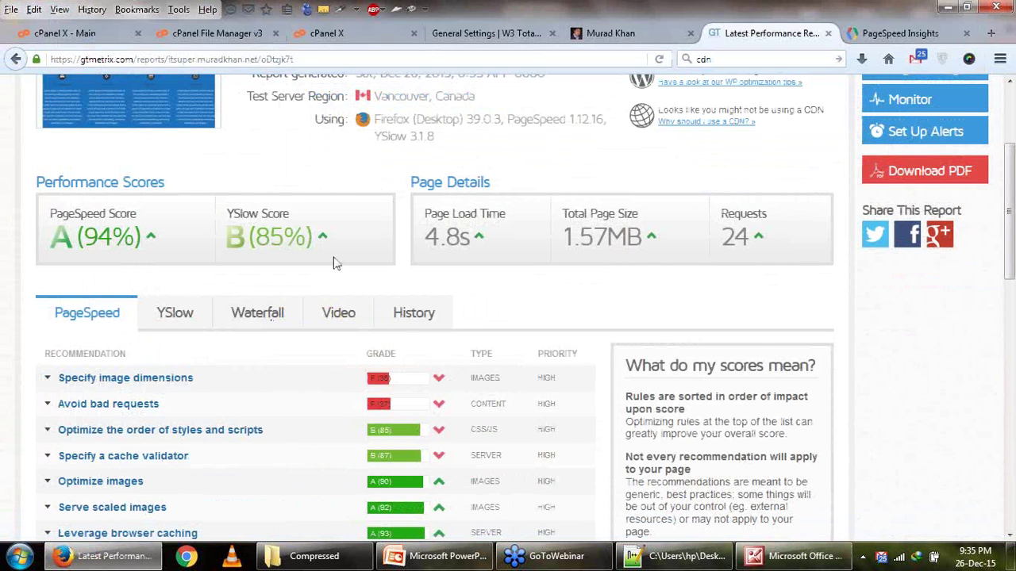
# Review the YSlow recommendations, noting the 85 YSlow score and 24 requests.
pyautogui.doubleClick(262, 238)
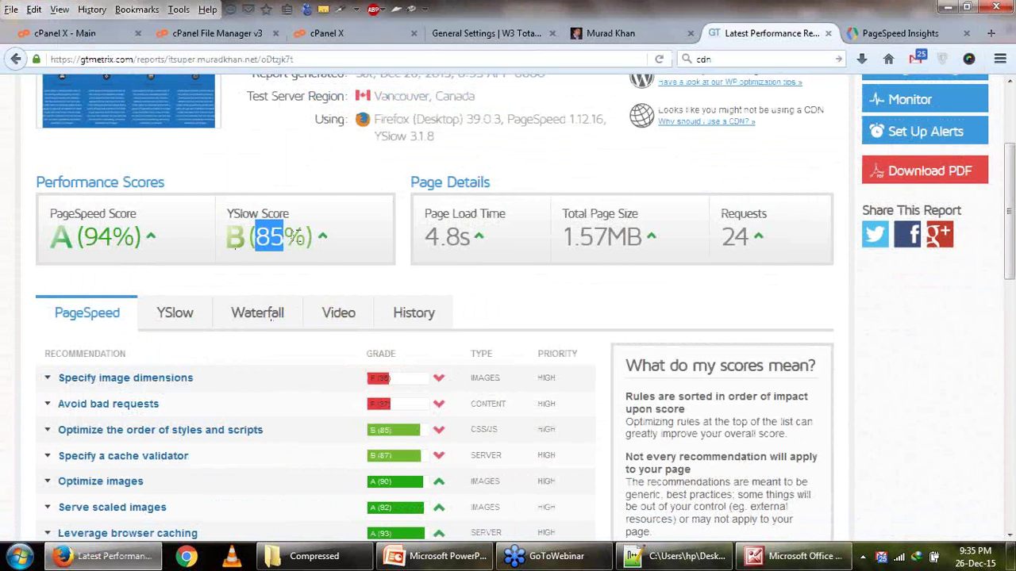
pyautogui.moveTo(324, 242)
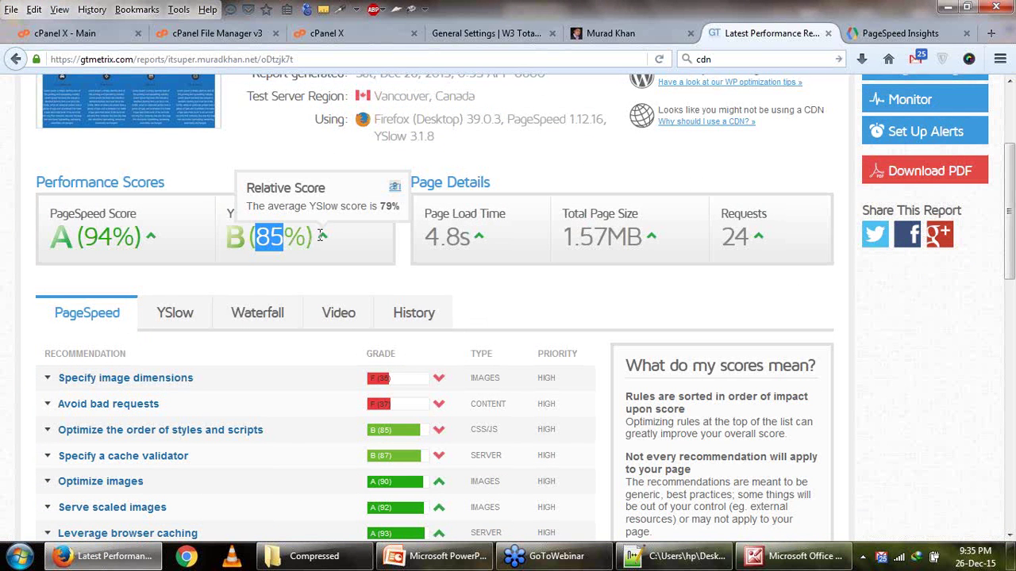
pyautogui.click(175, 315)
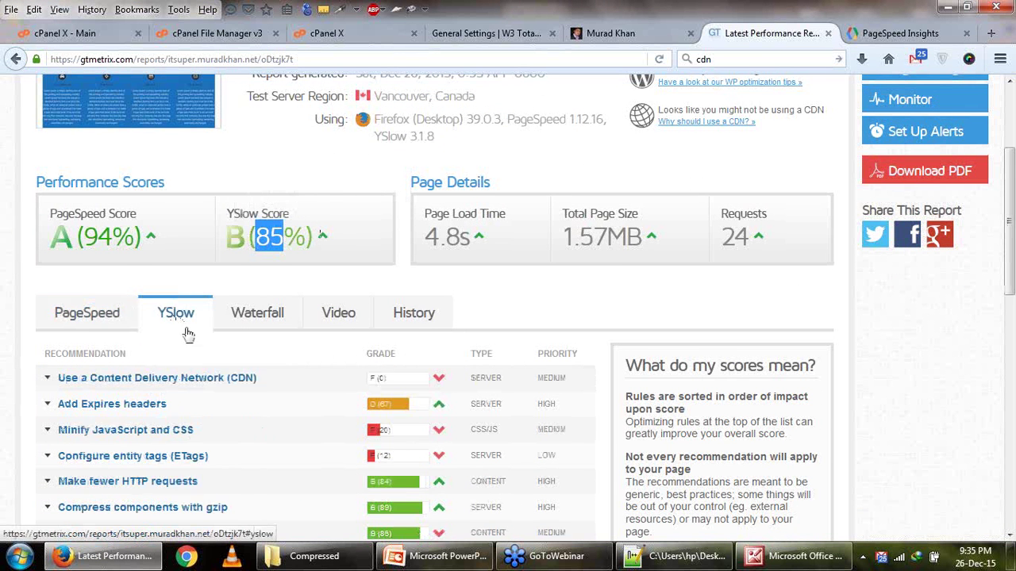
pyautogui.scroll(-2, 182, 330)
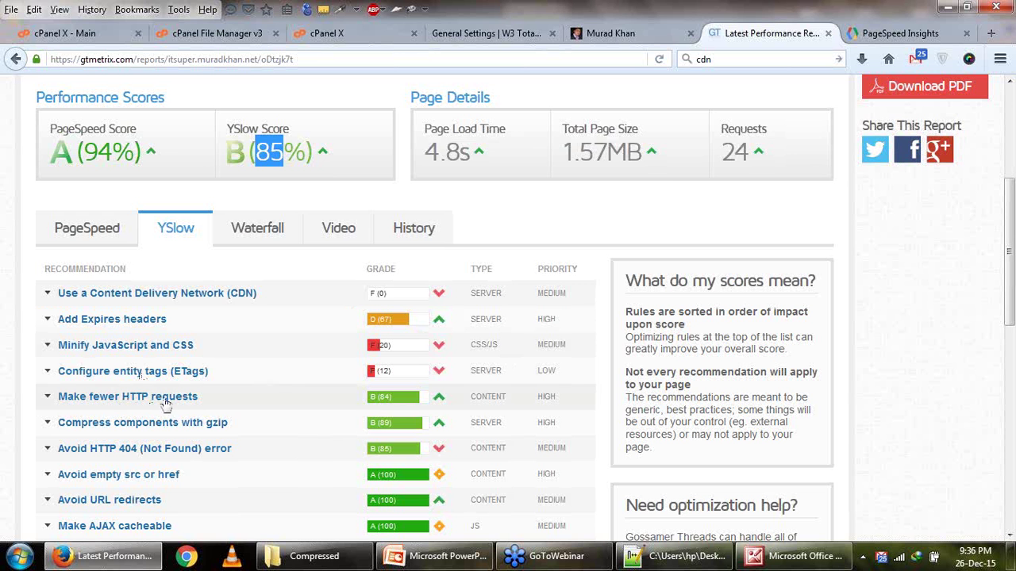
pyautogui.moveTo(720, 155); pyautogui.dragTo(756, 159)
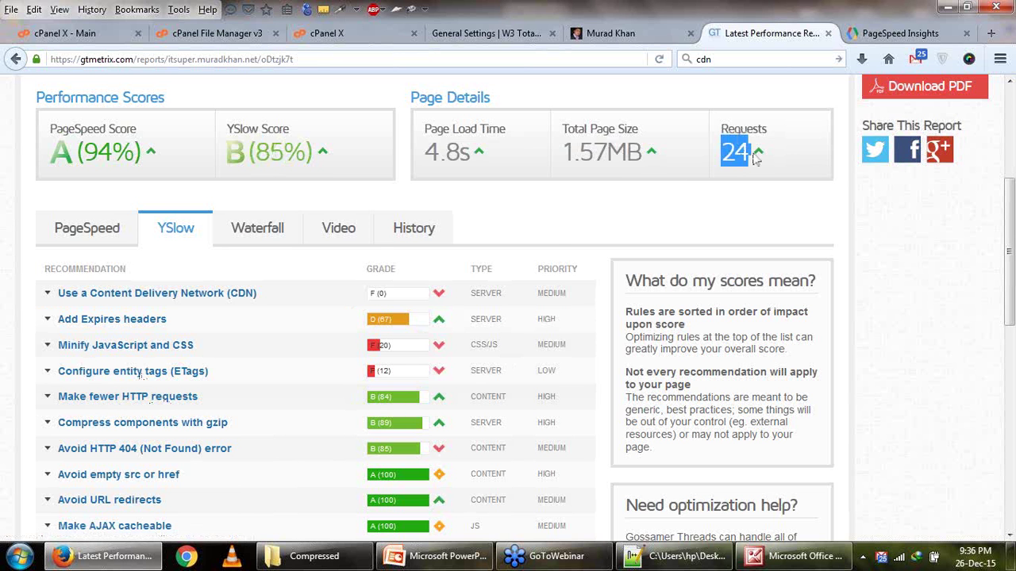
pyautogui.click(869, 32)
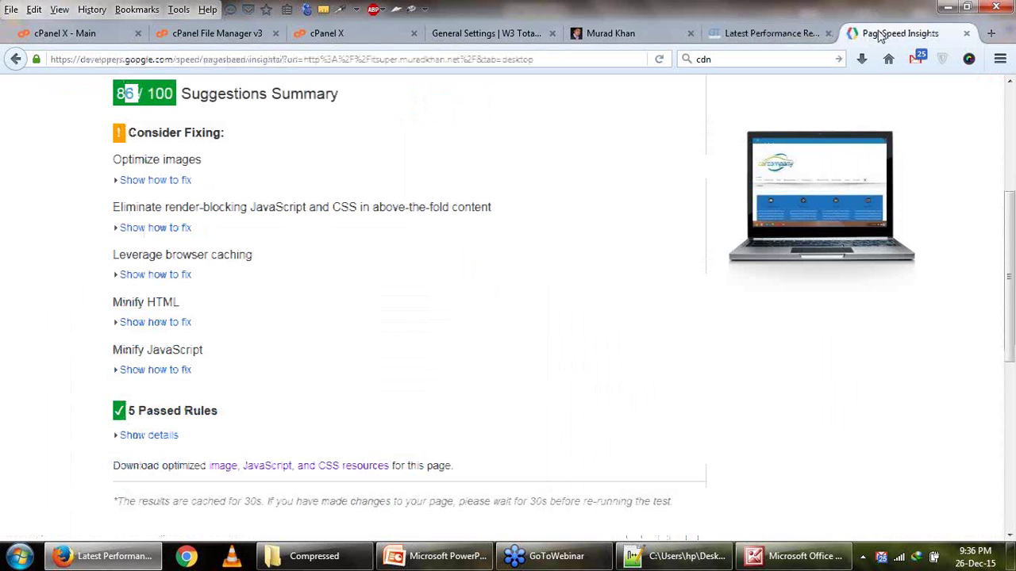
pyautogui.click(484, 34)
# Scroll through every section of W3 Total Cache's Page Cache settings.
pyautogui.scroll(-5, 268, 369)
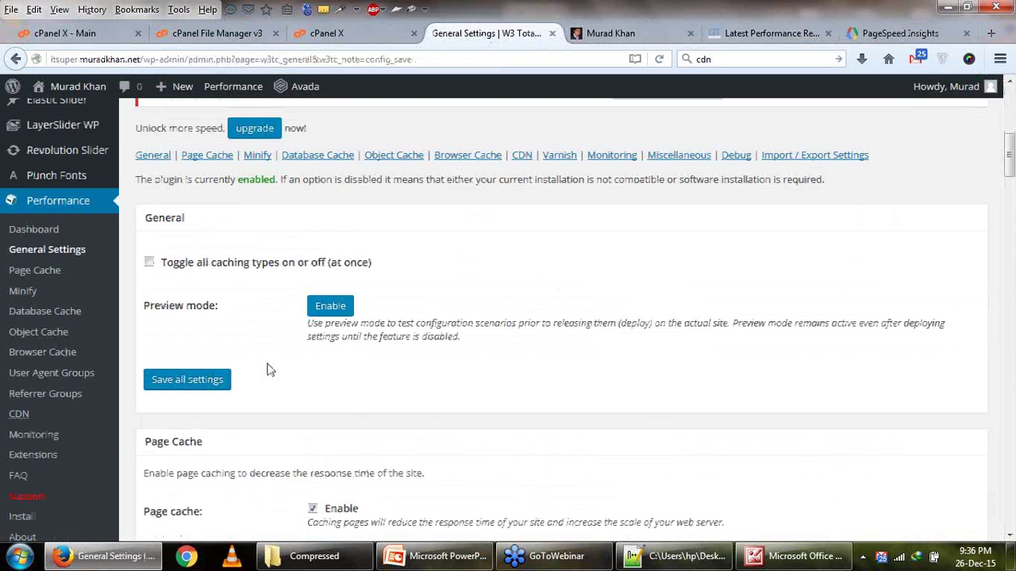
pyautogui.click(26, 271)
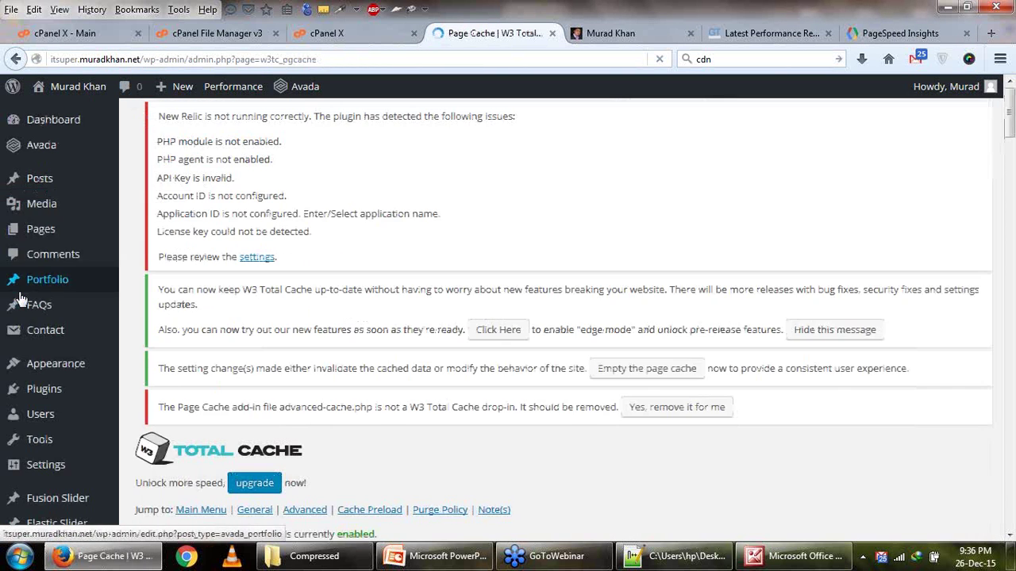
pyautogui.scroll(-5, 365, 340)
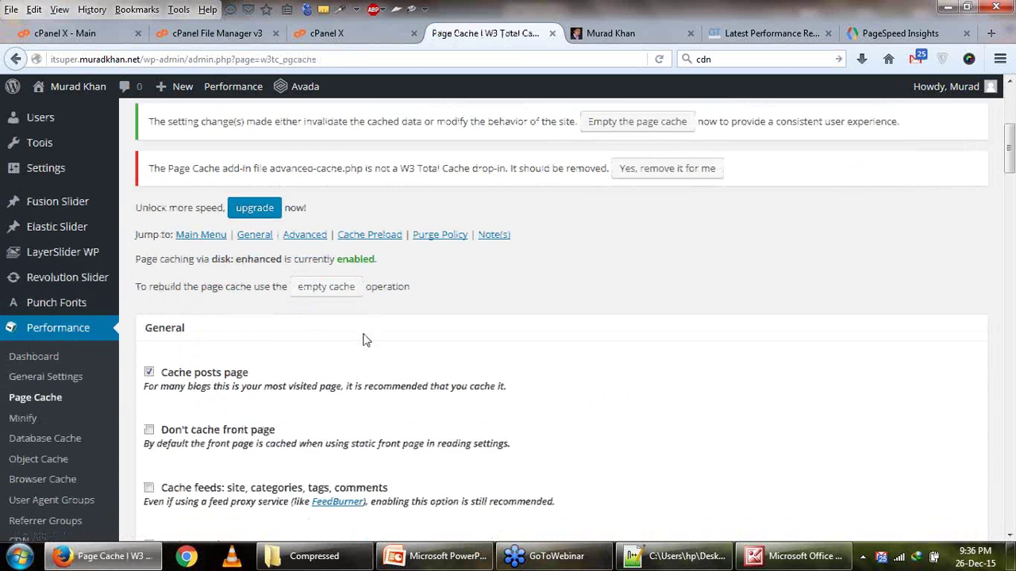
pyautogui.scroll(-6, 365, 340)
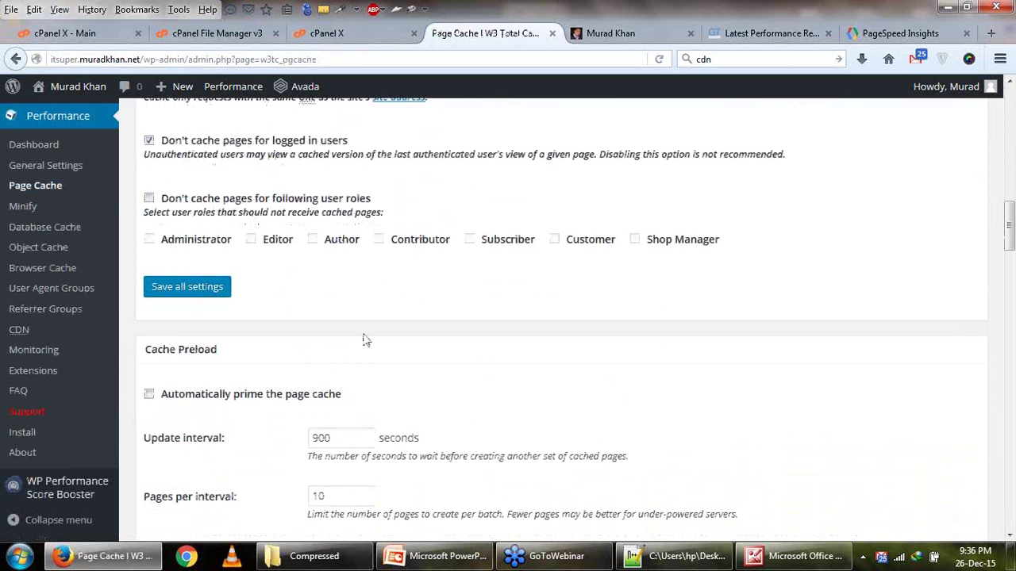
pyautogui.scroll(-7, 365, 340)
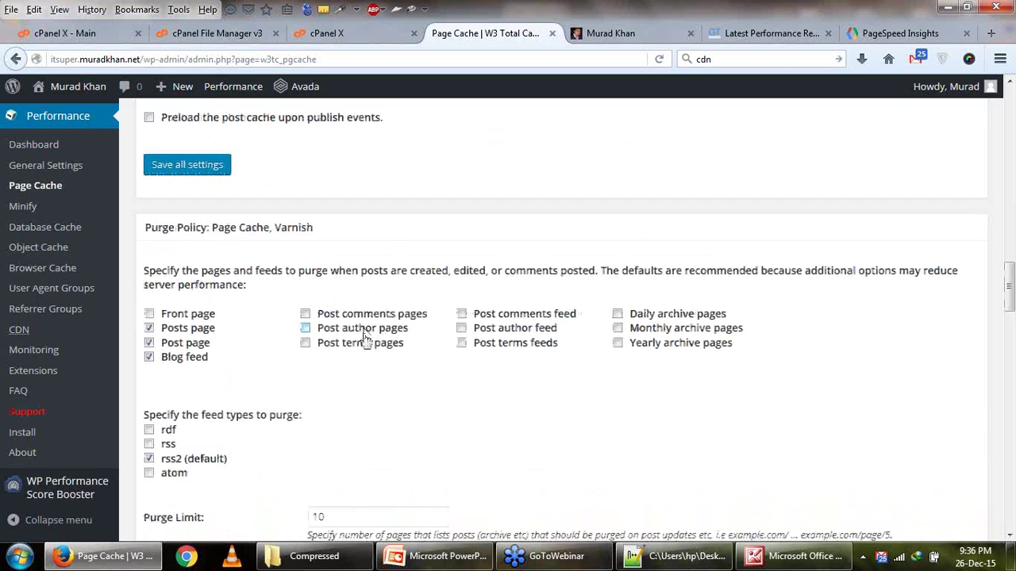
pyautogui.scroll(-10, 365, 340)
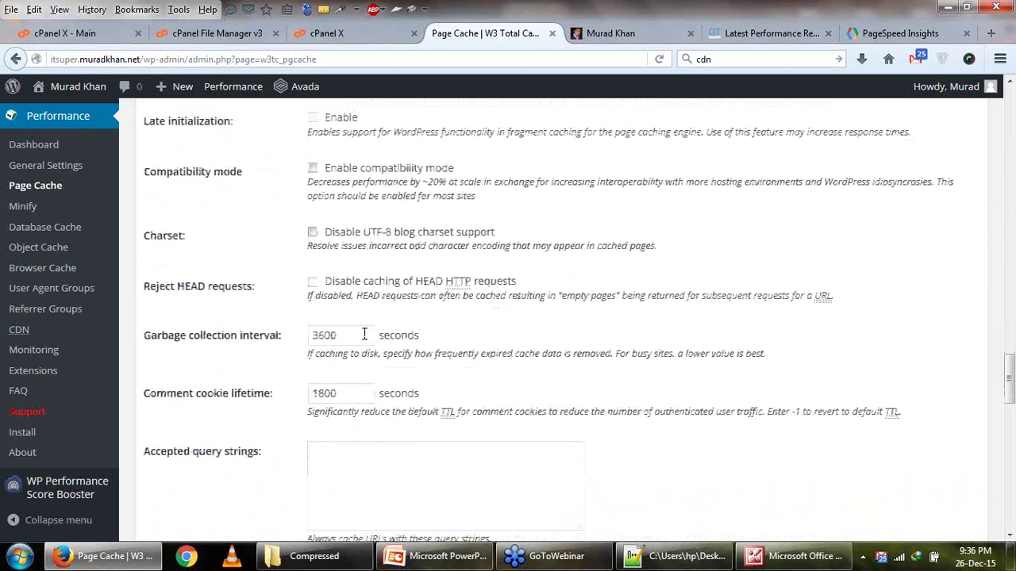
pyautogui.scroll(4, 365, 335)
pyautogui.scroll(-4, 365, 335)
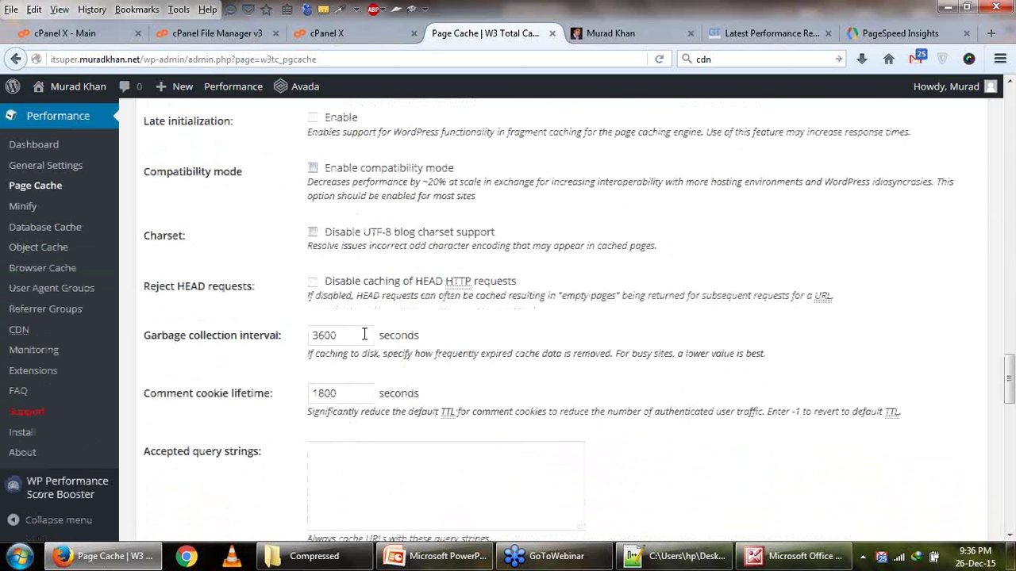
pyautogui.scroll(-14, 243, 314)
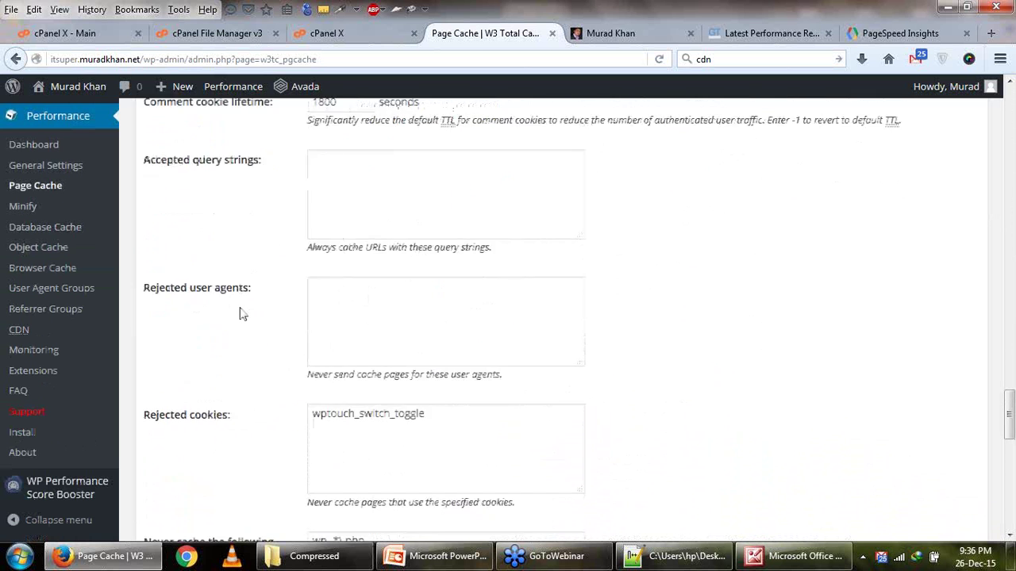
pyautogui.scroll(-8, 243, 315)
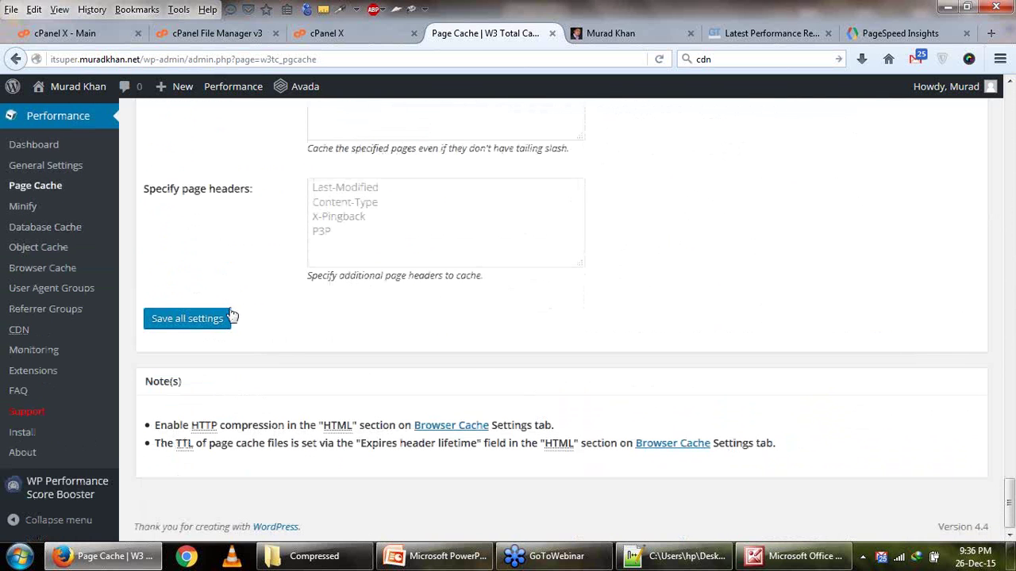
pyautogui.click(22, 207)
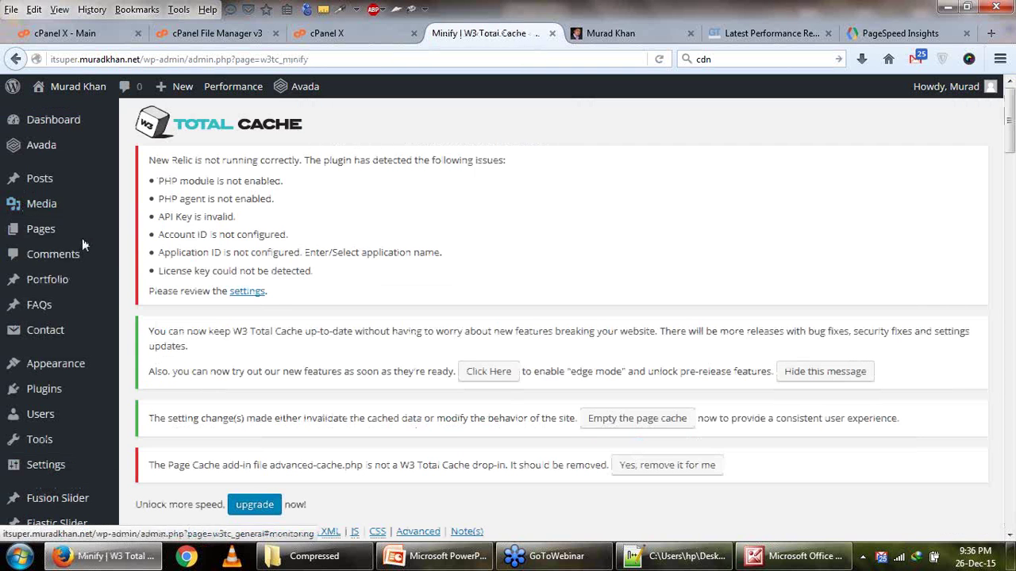
# Check Enable for HTML minify under HTML & XML and save all Minify settings.
pyautogui.scroll(-7, 286, 305)
pyautogui.scroll(-3, 287, 305)
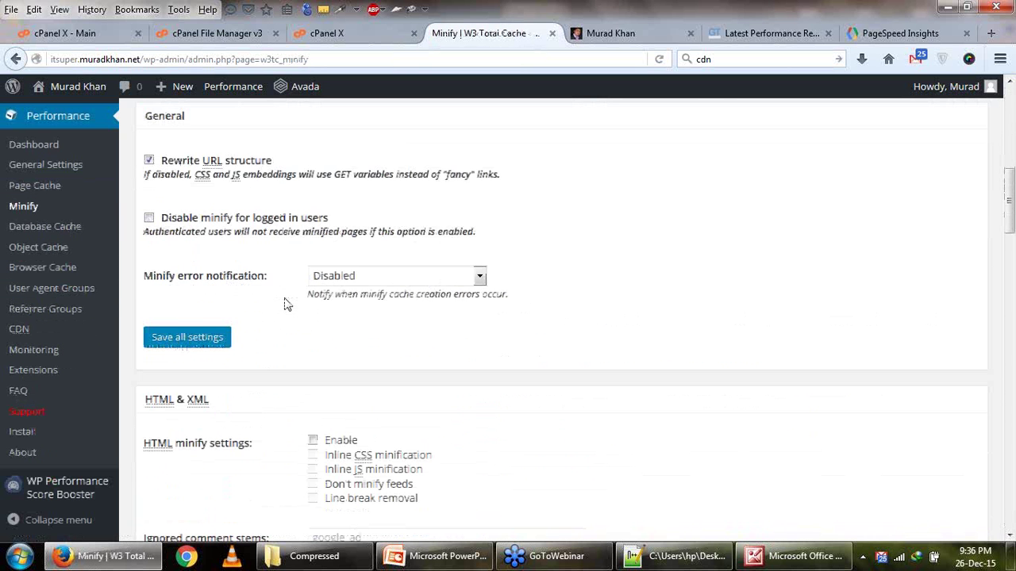
pyautogui.scroll(-3, 286, 305)
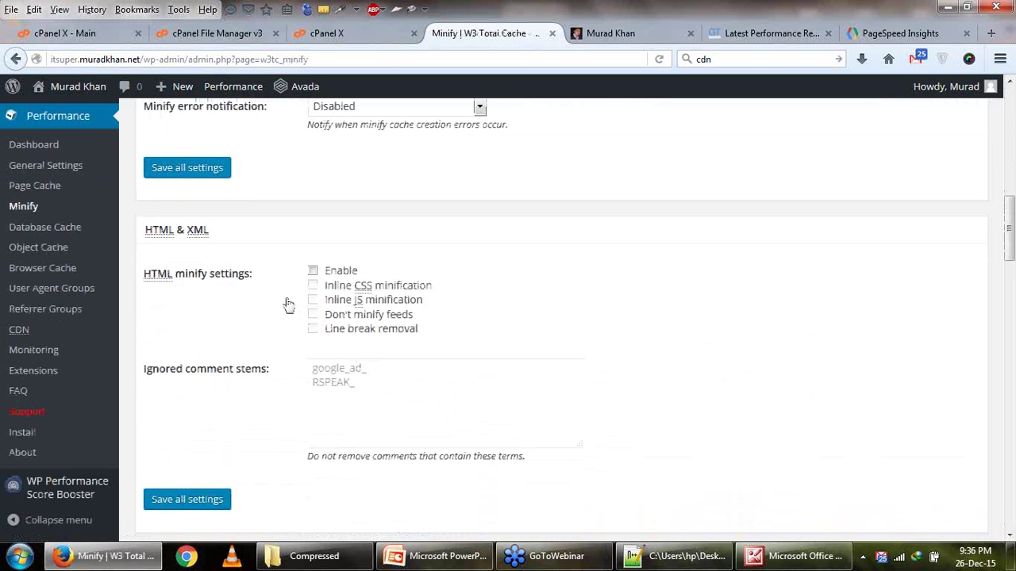
pyautogui.click(313, 271)
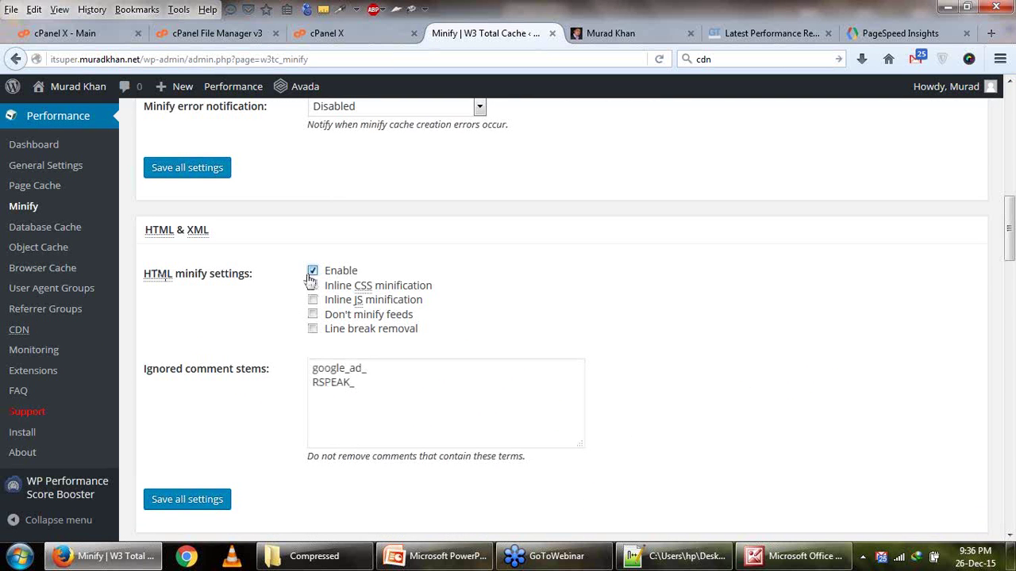
pyautogui.scroll(-6, 290, 304)
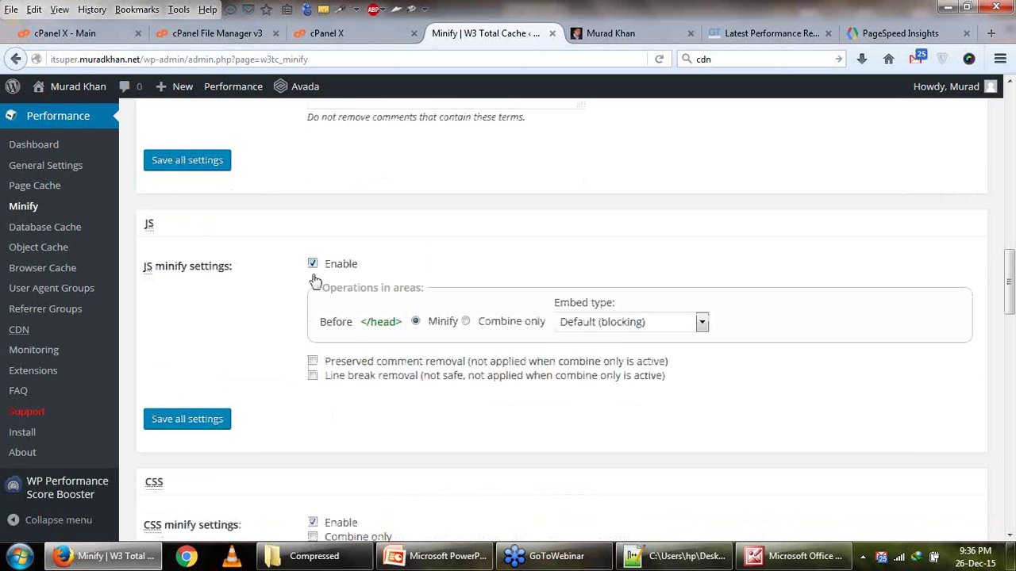
pyautogui.scroll(-2, 284, 333)
pyautogui.scroll(-2, 281, 338)
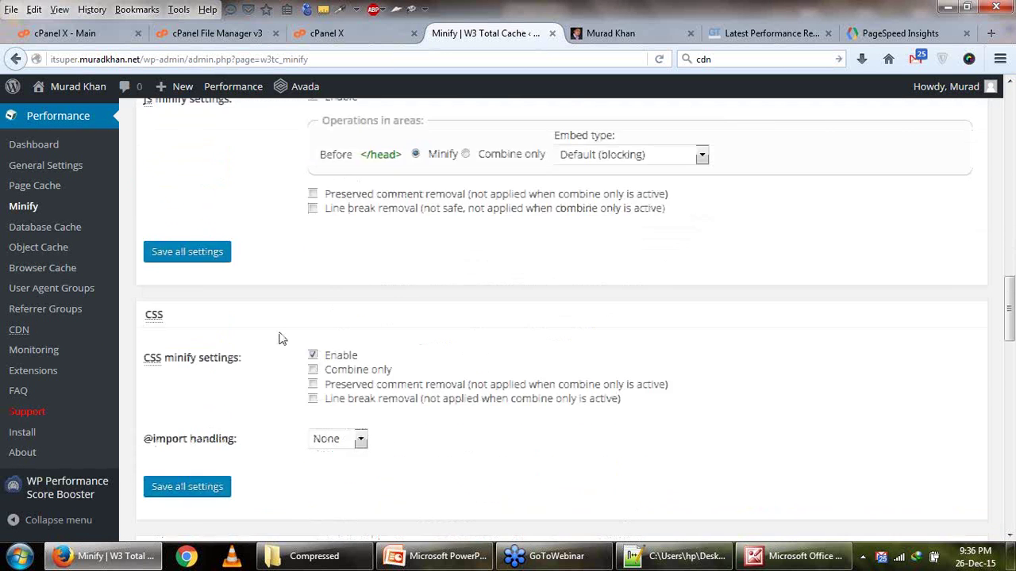
pyautogui.scroll(-4, 204, 302)
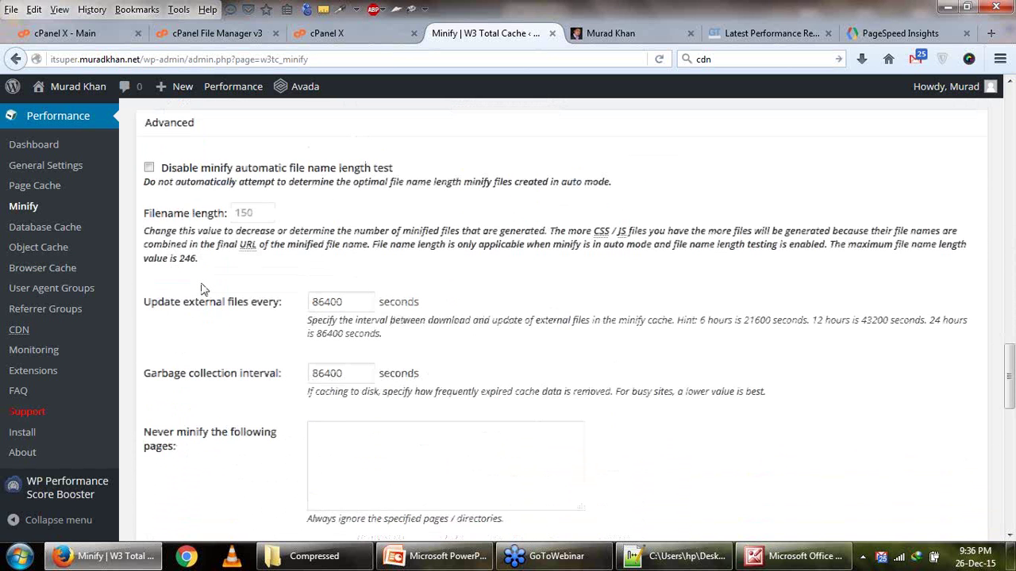
pyautogui.scroll(1, 201, 289)
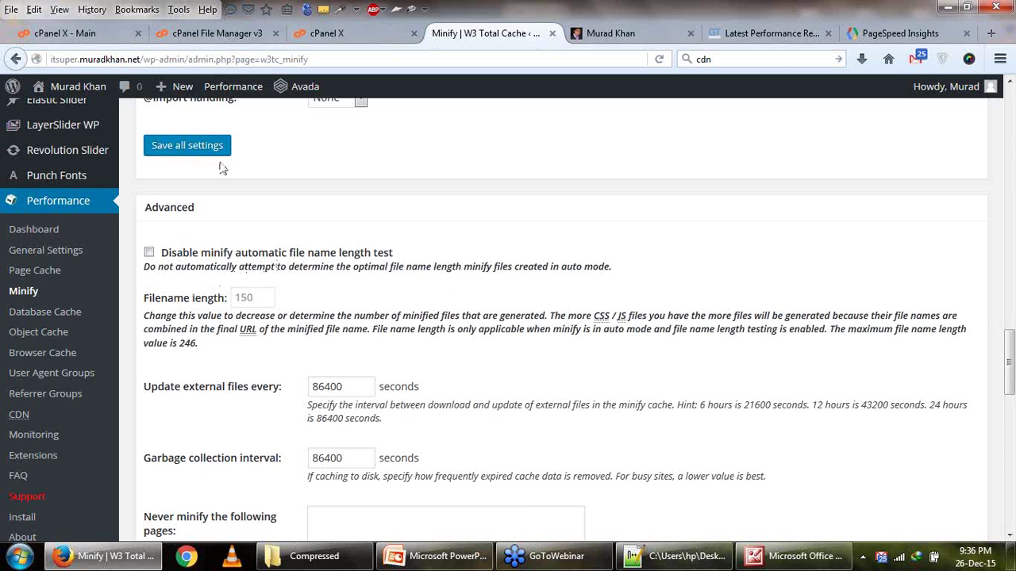
pyautogui.click(216, 149)
pyautogui.scroll(-8, 262, 286)
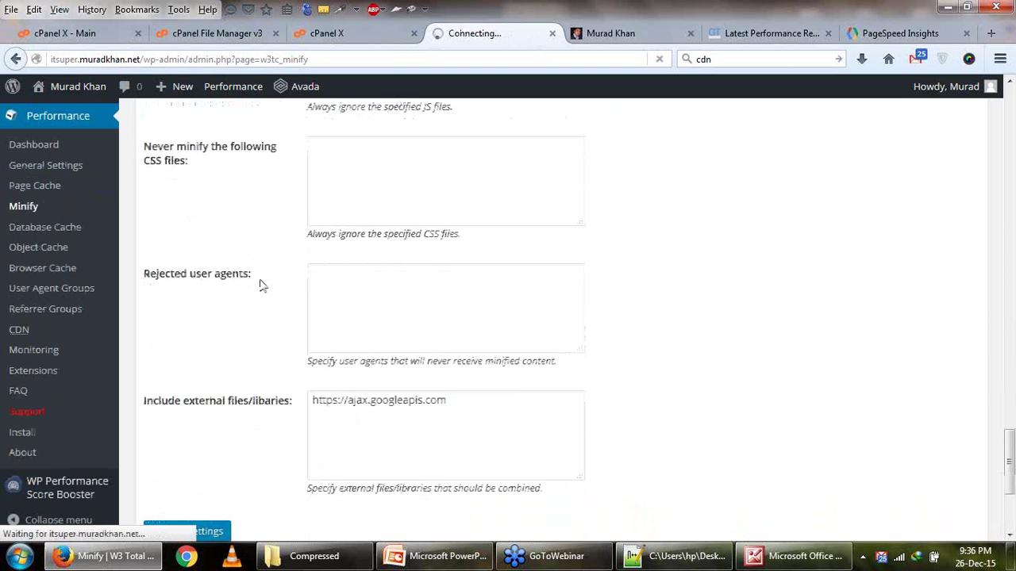
pyautogui.scroll(-3, 262, 286)
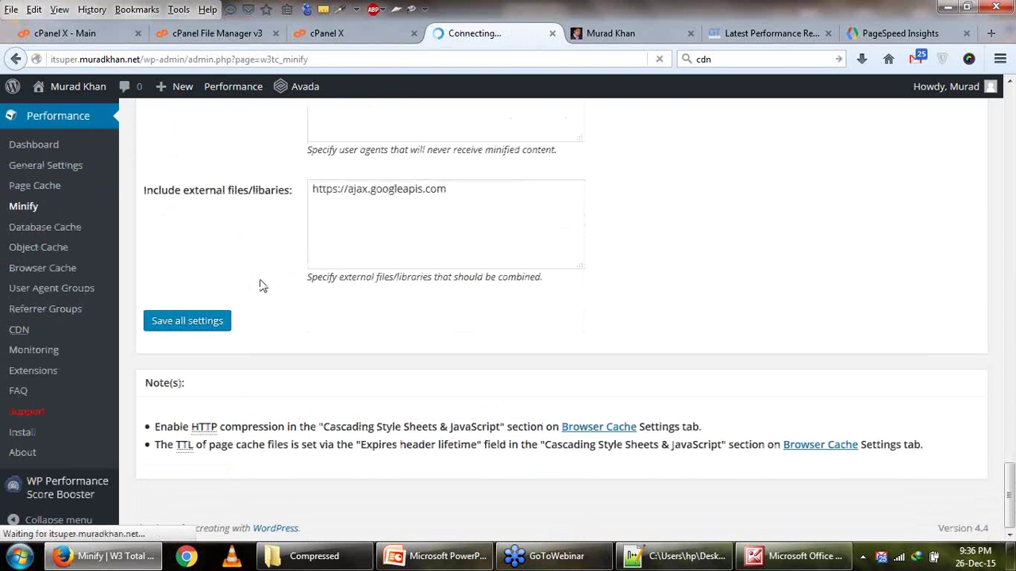
pyautogui.scroll(-5, 37, 321)
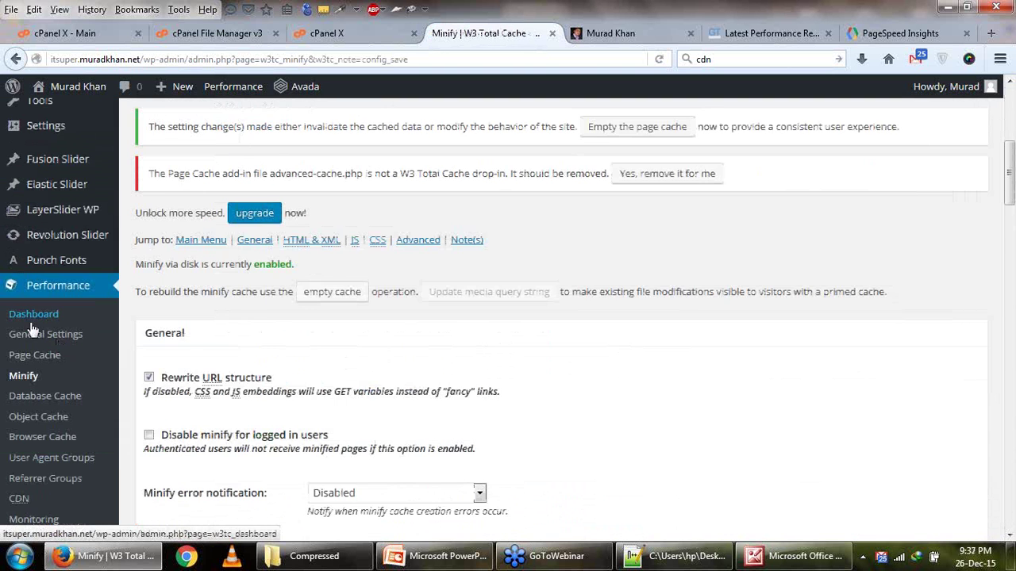
# Open Database Cache settings, then save a Lightshot capture of GTmetrix's scores as Screenshot_3.jpg.
pyautogui.click(51, 318)
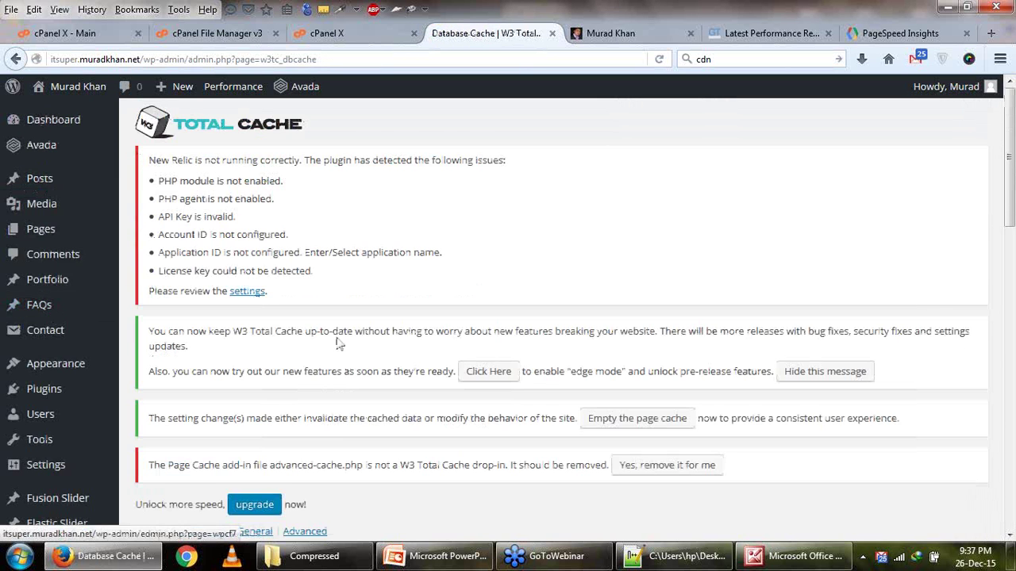
pyautogui.scroll(-4, 339, 346)
pyautogui.click(770, 34)
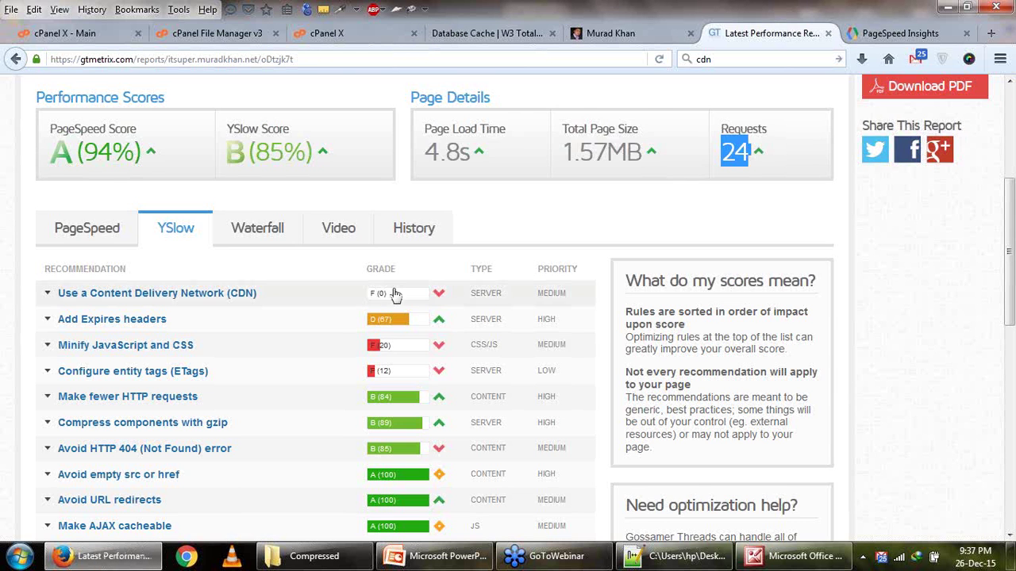
pyautogui.scroll(3, 394, 295)
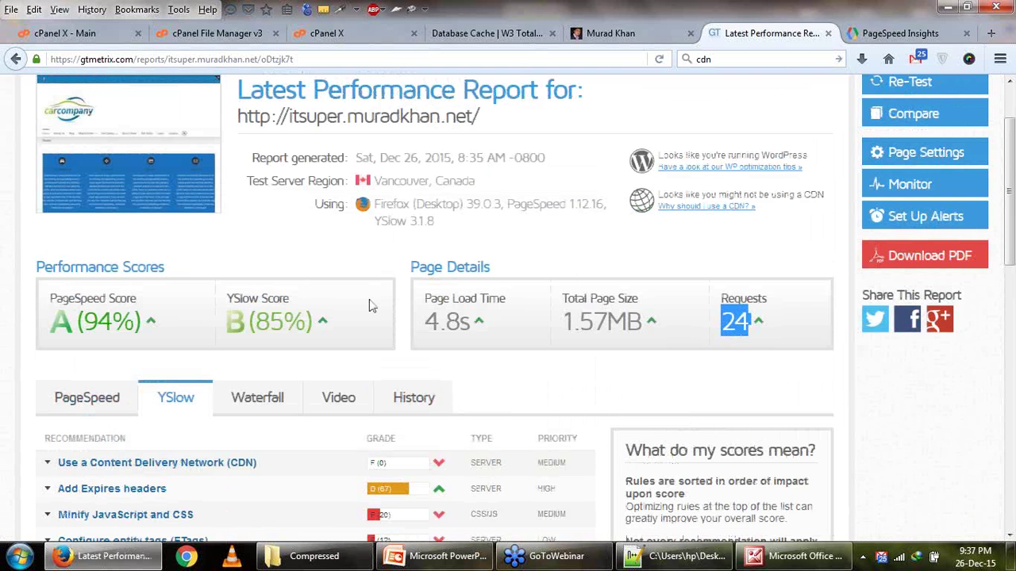
pyautogui.press('Print')
pyautogui.moveTo(0, 163); pyautogui.dragTo(857, 393)
pyautogui.click(822, 407)
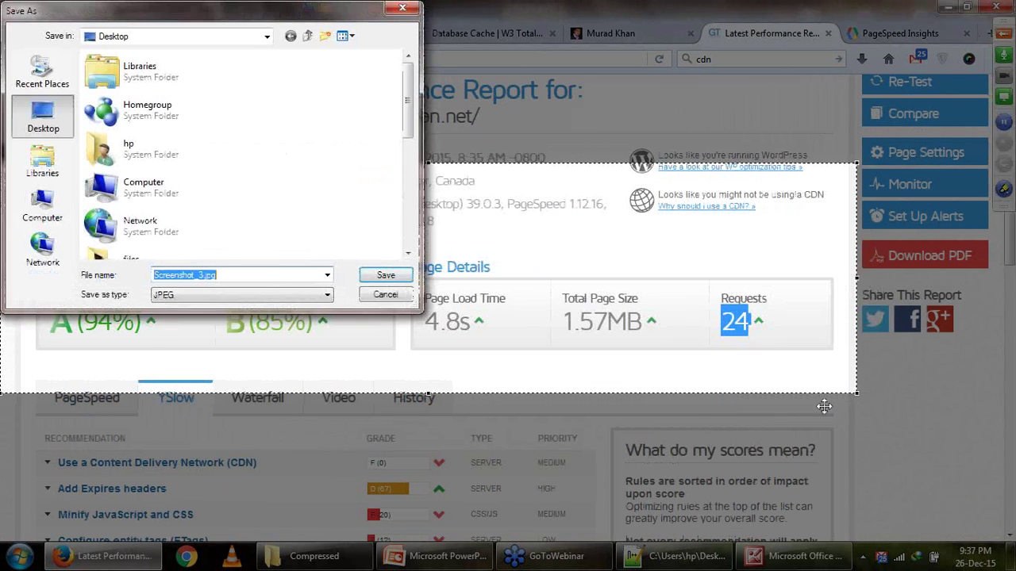
pyautogui.click(380, 278)
# Look over the Database Cache settings before moving on to Browser Cache.
pyautogui.click(496, 36)
pyautogui.scroll(-5, 340, 354)
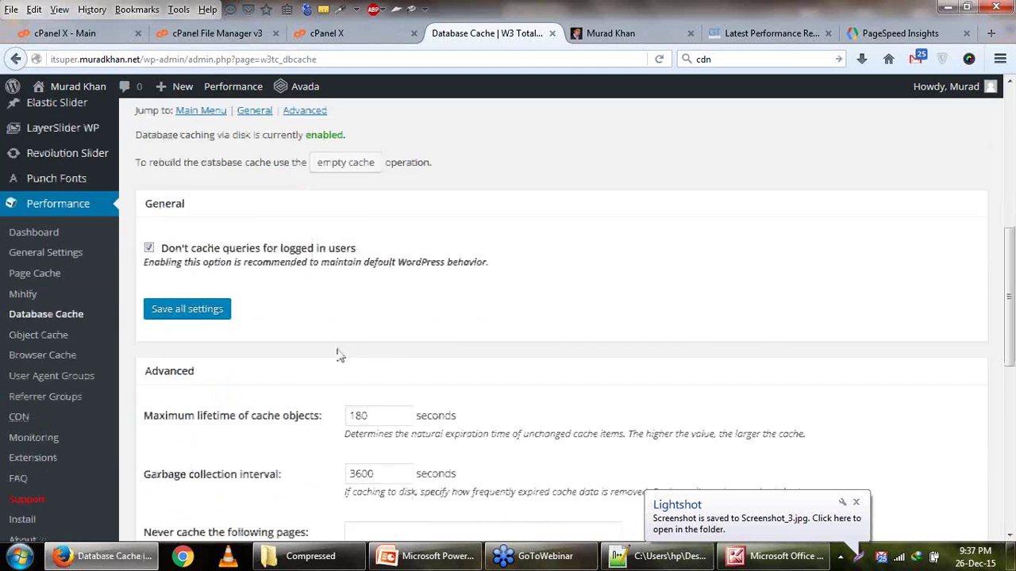
pyautogui.scroll(-5, 338, 356)
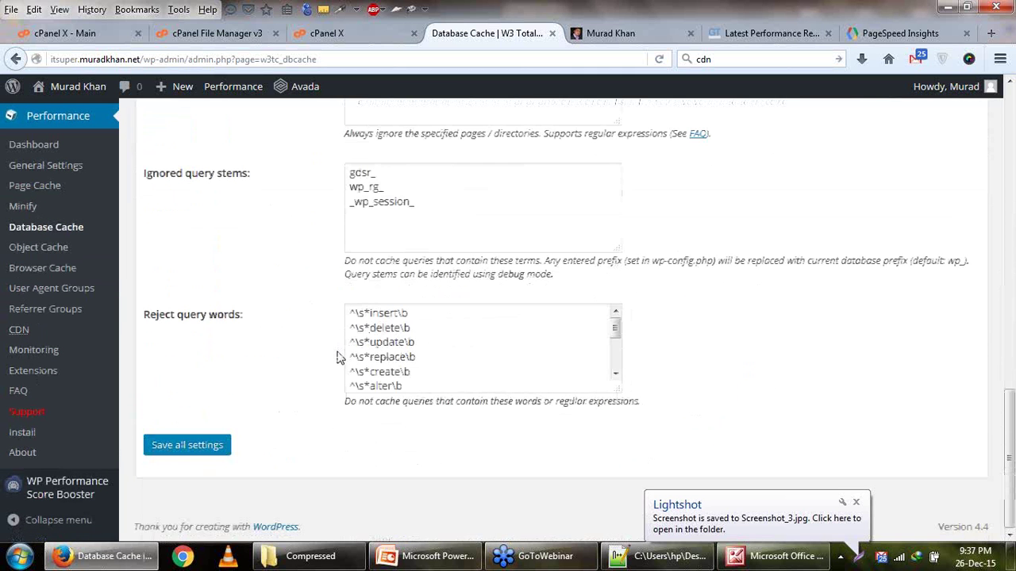
pyautogui.click(54, 279)
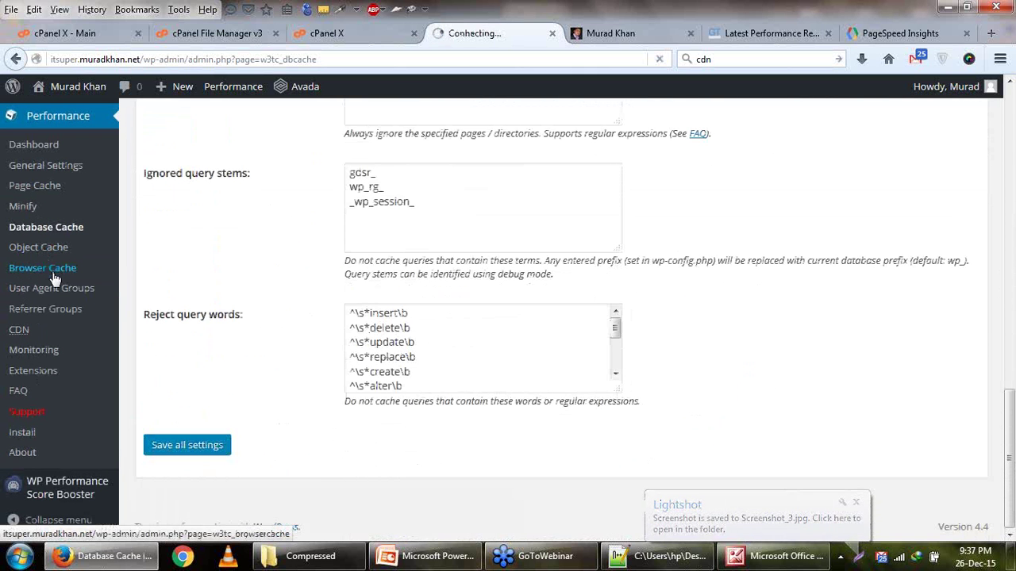
# Turn on the expires header and the cache-control header in Browser Cache.
pyautogui.scroll(-5, 244, 364)
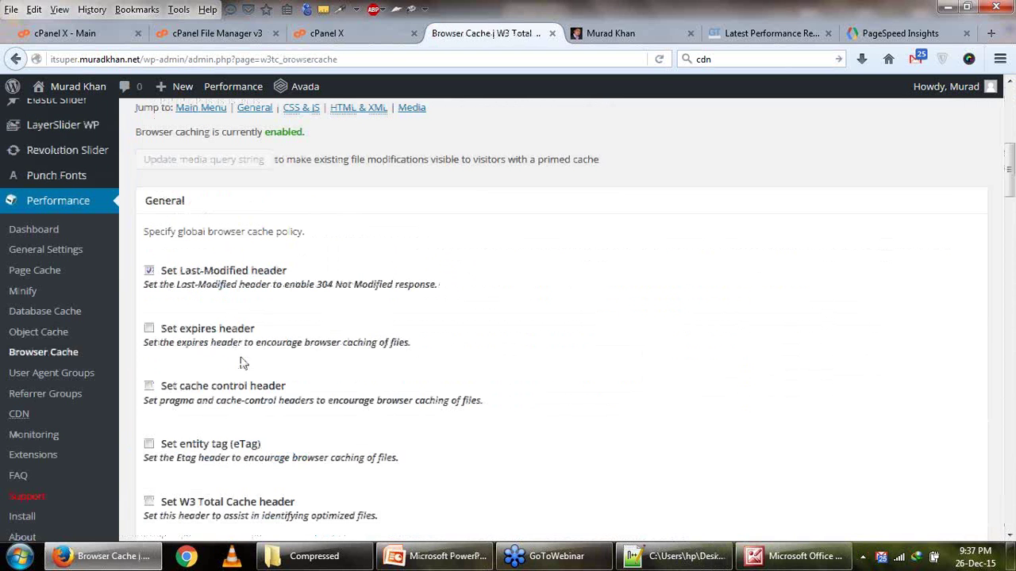
pyautogui.click(149, 328)
pyautogui.click(802, 35)
pyautogui.scroll(-2, 482, 424)
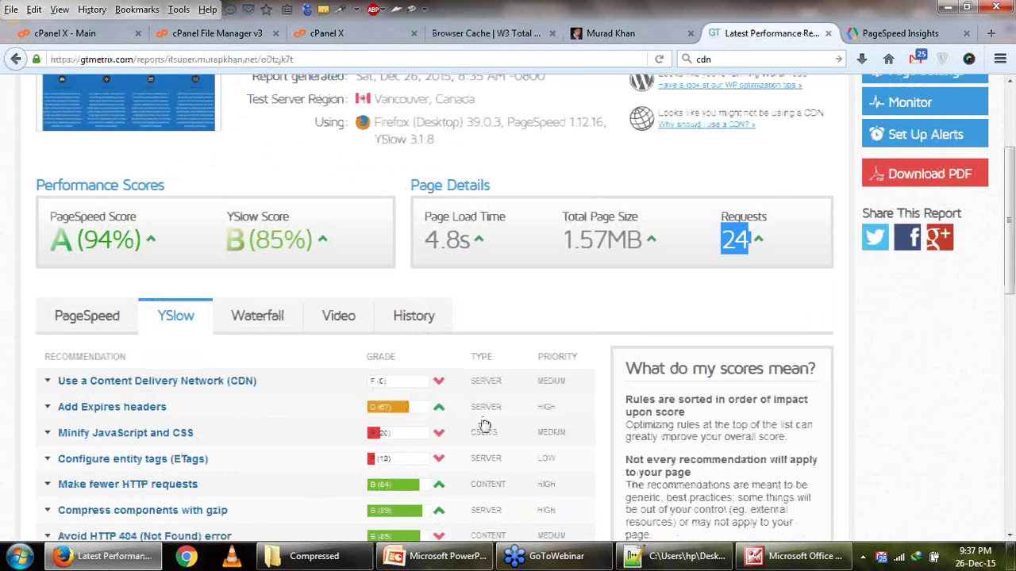
pyautogui.click(468, 35)
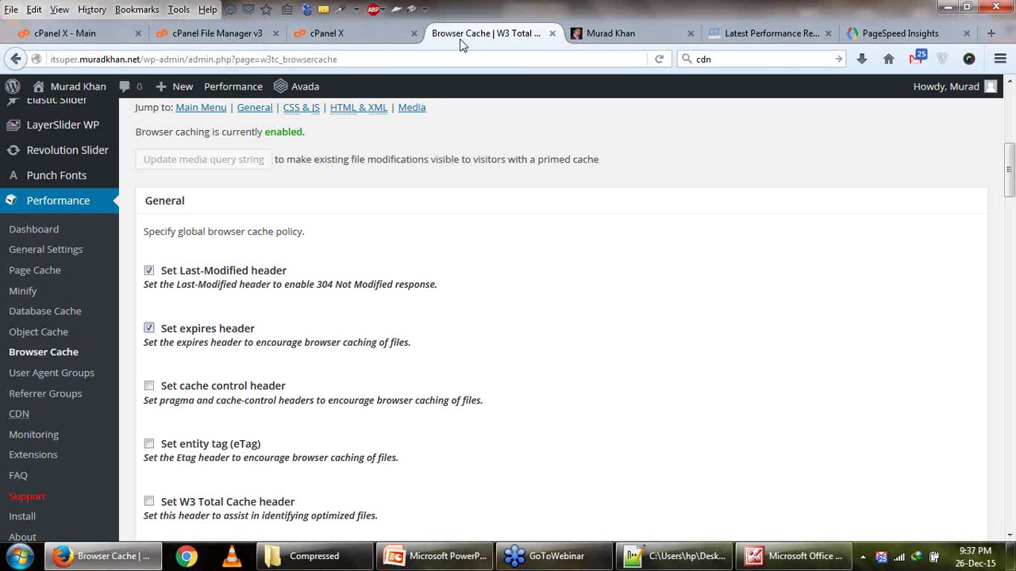
pyautogui.scroll(-2, 165, 411)
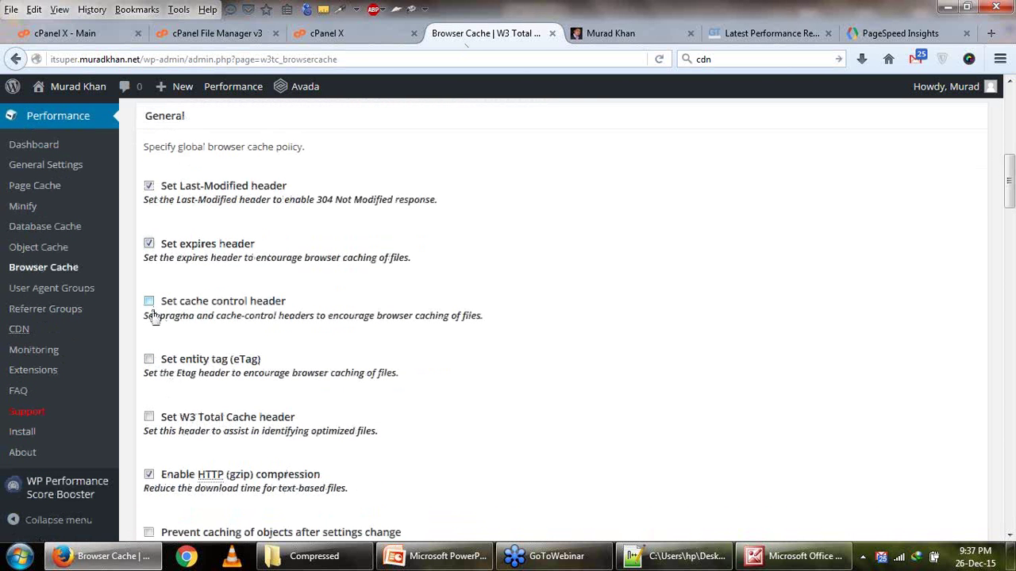
pyautogui.click(149, 302)
# Save all Browser Cache settings and bring the GTmetrix 94%/85% report back up.
pyautogui.scroll(-4, 164, 367)
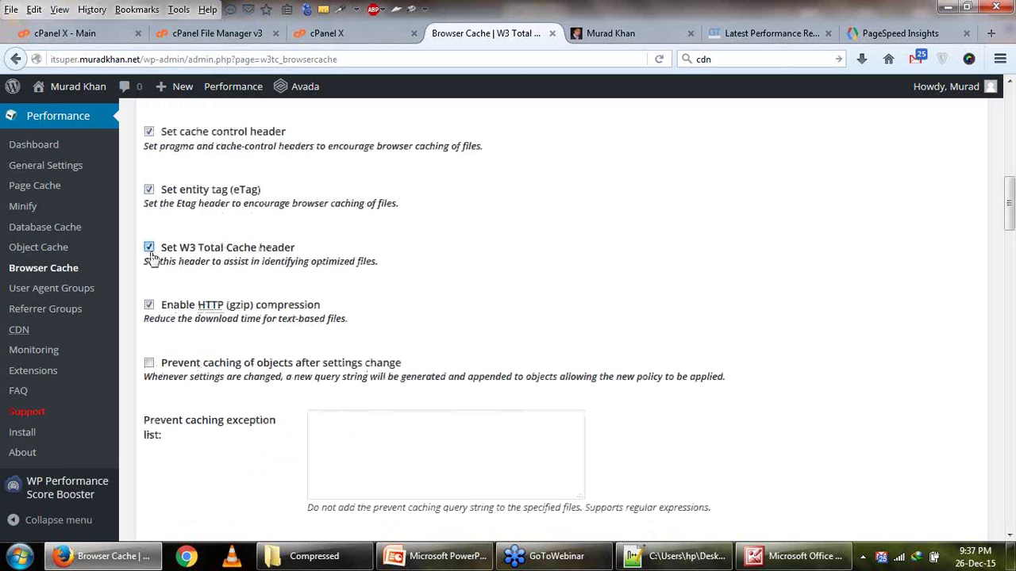
pyautogui.scroll(-2, 151, 258)
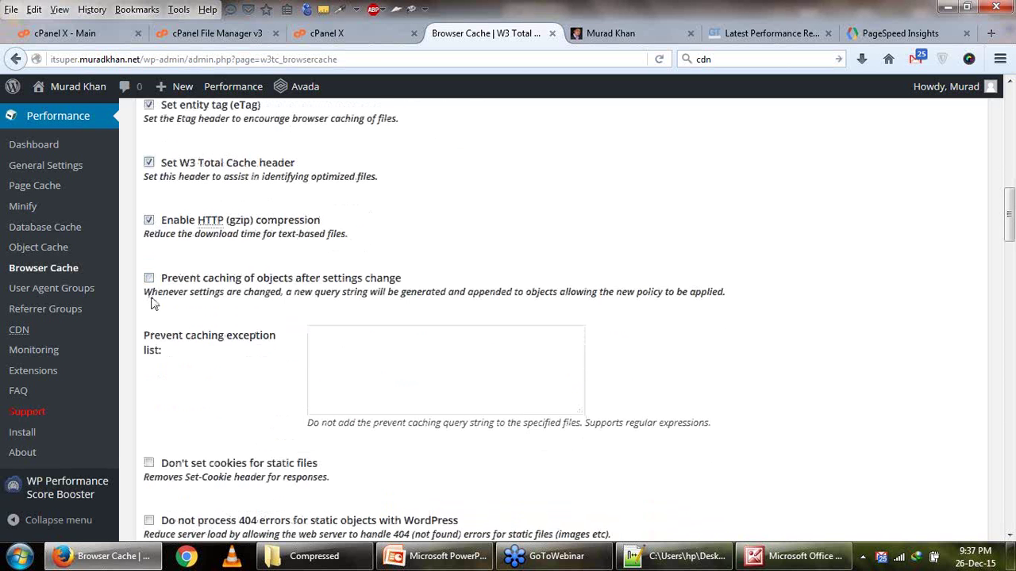
pyautogui.scroll(-6, 154, 303)
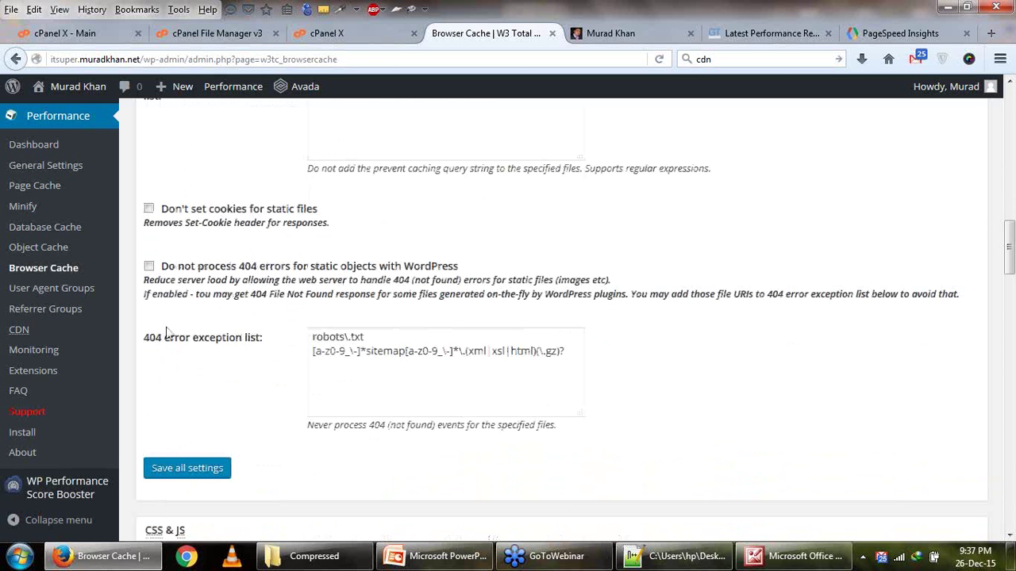
pyautogui.click(204, 470)
pyautogui.click(766, 35)
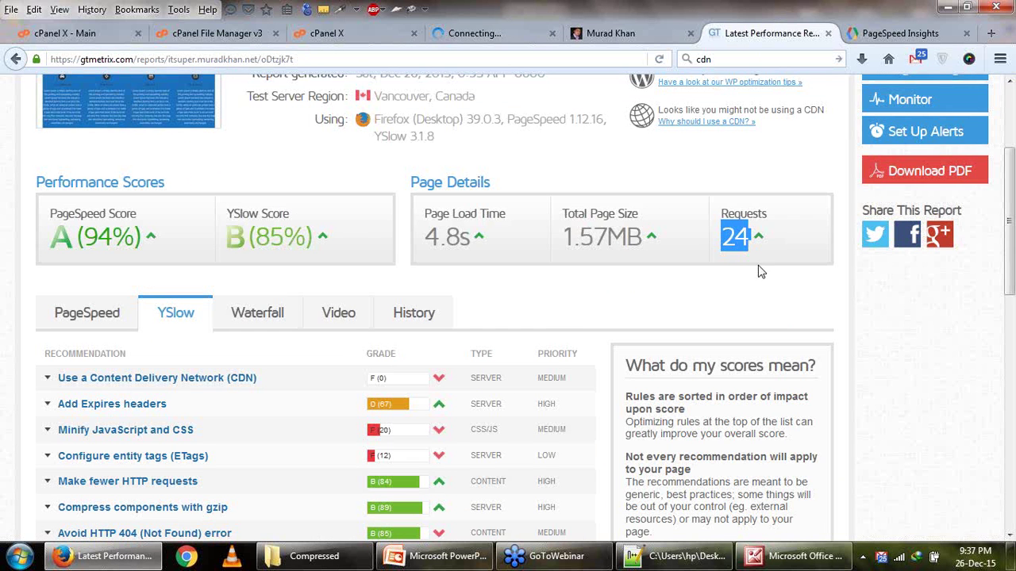
pyautogui.click(480, 34)
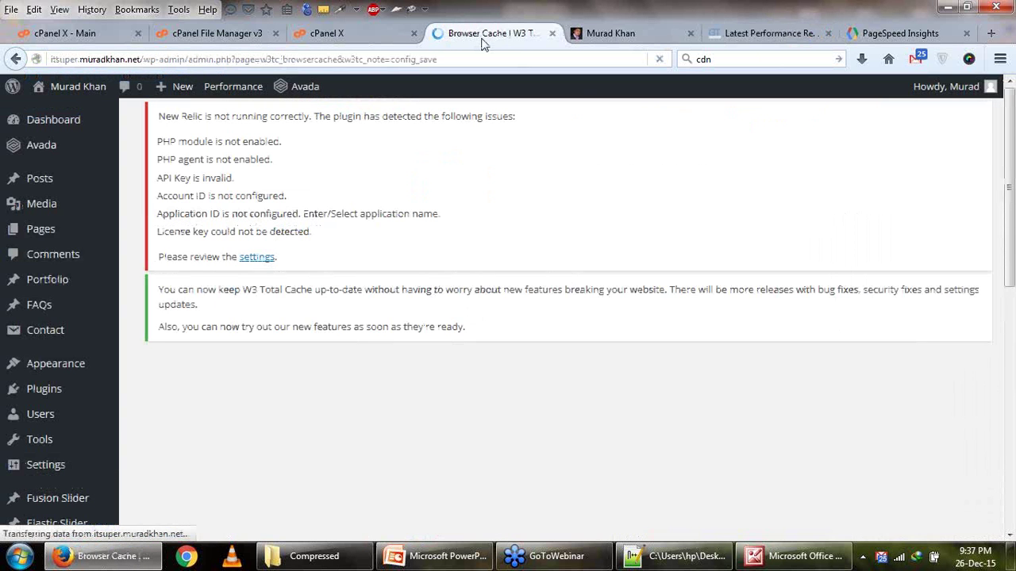
pyautogui.scroll(-7, 277, 262)
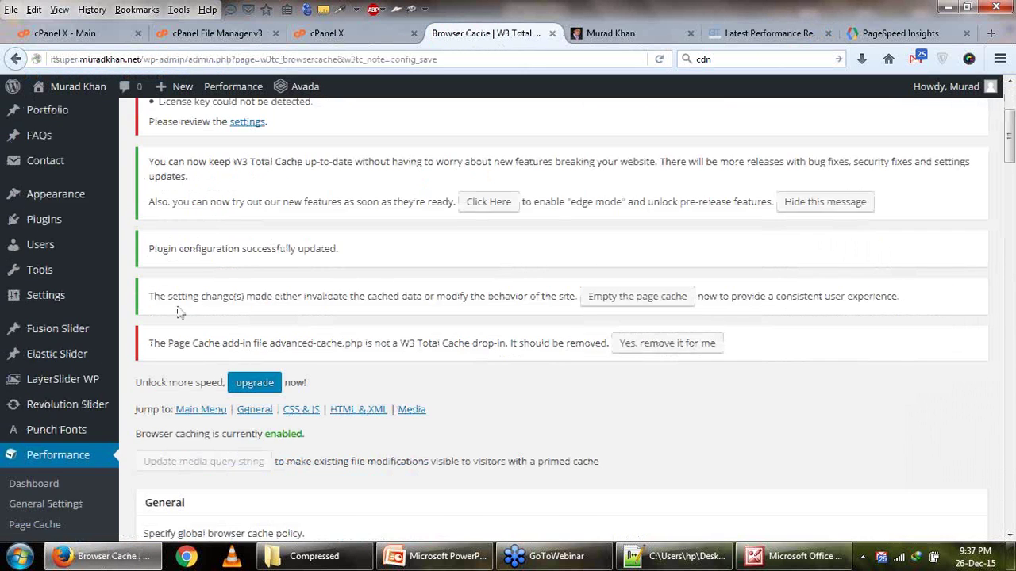
pyautogui.scroll(-2, 178, 322)
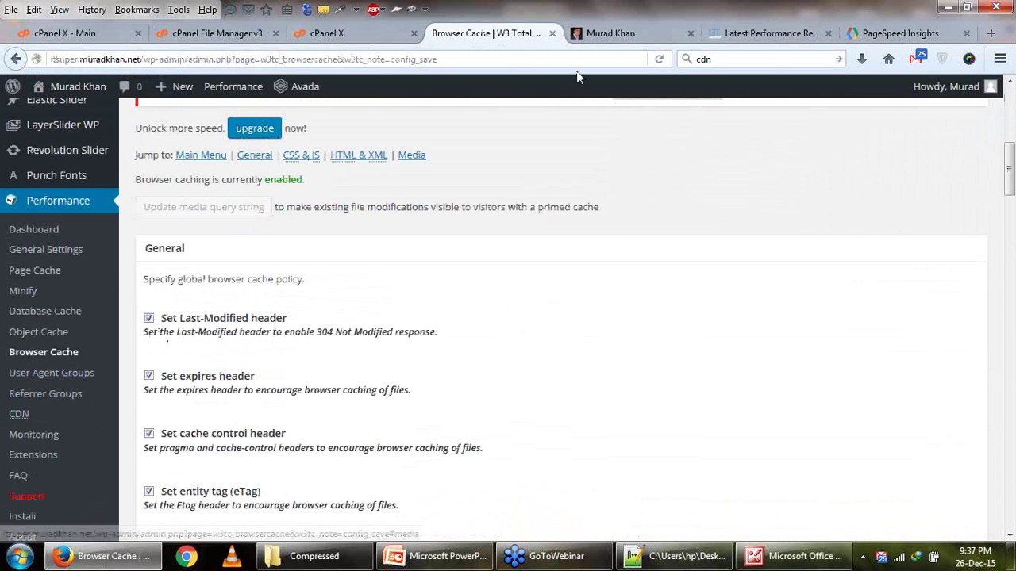
pyautogui.click(709, 35)
# Start a new GTmetrix test and re-run PageSpeed Insights, which now shows 77/100 on mobile.
pyautogui.scroll(3, 742, 326)
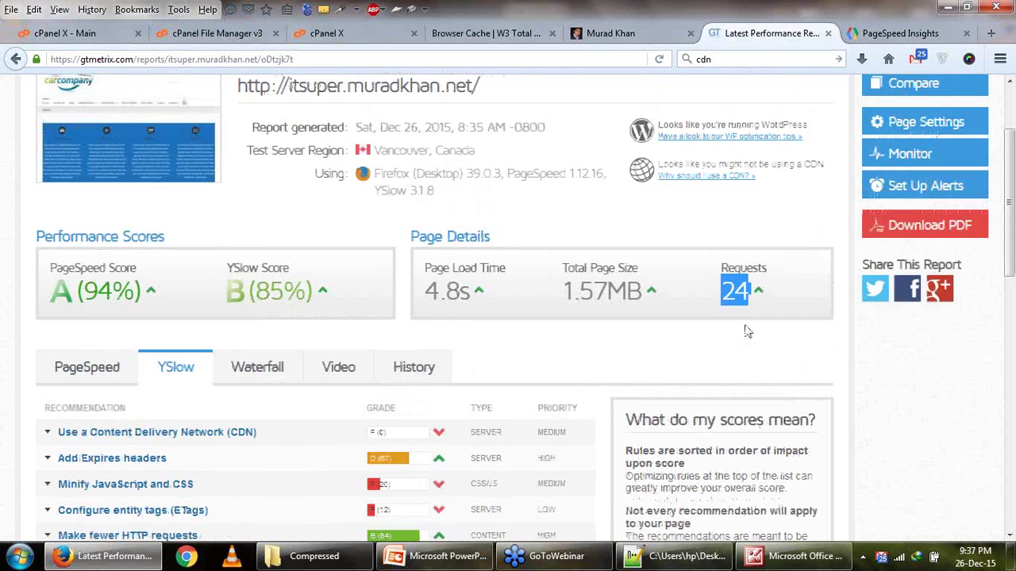
pyautogui.click(914, 168)
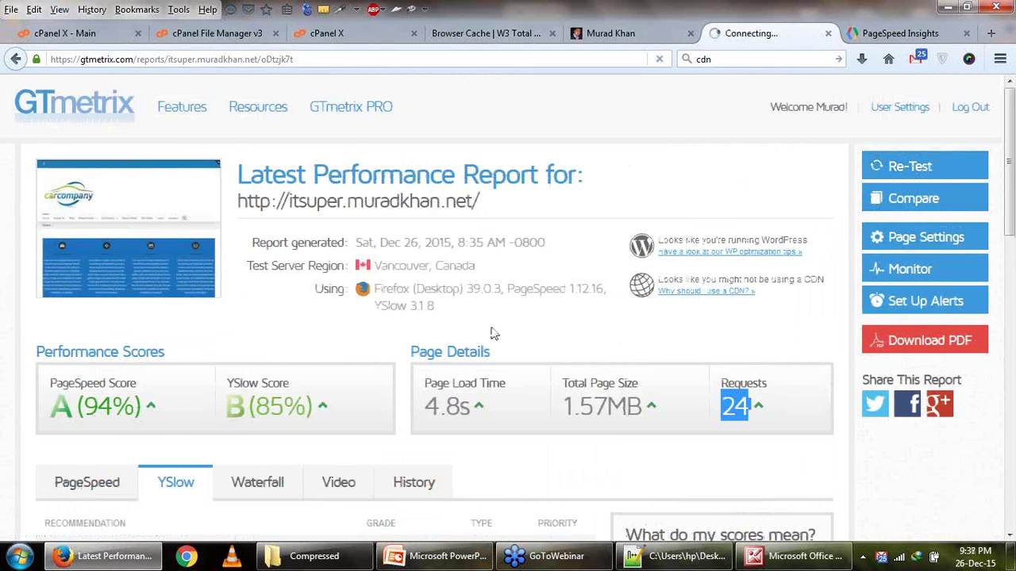
pyautogui.click(866, 38)
pyautogui.scroll(5, 809, 207)
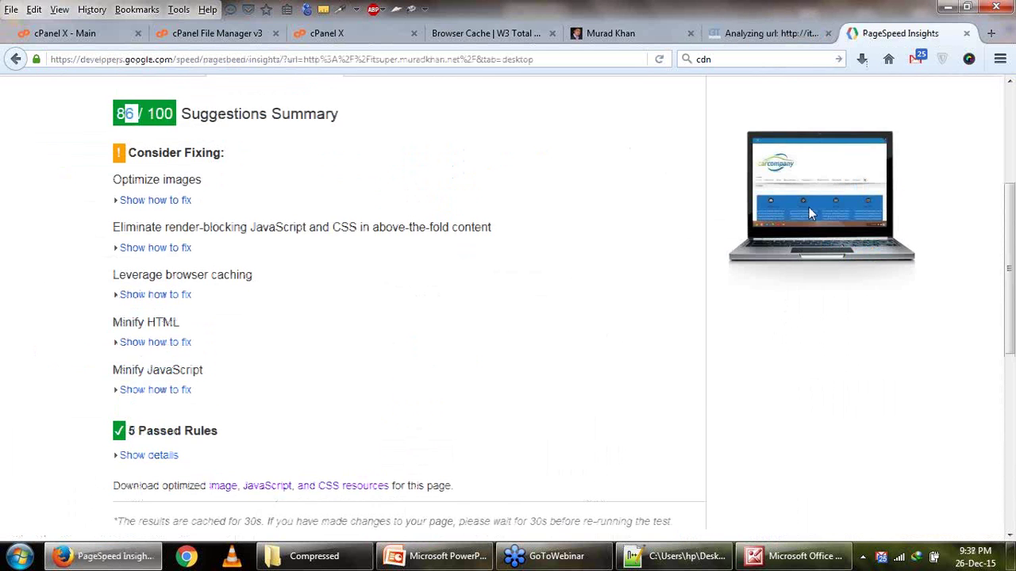
pyautogui.click(903, 239)
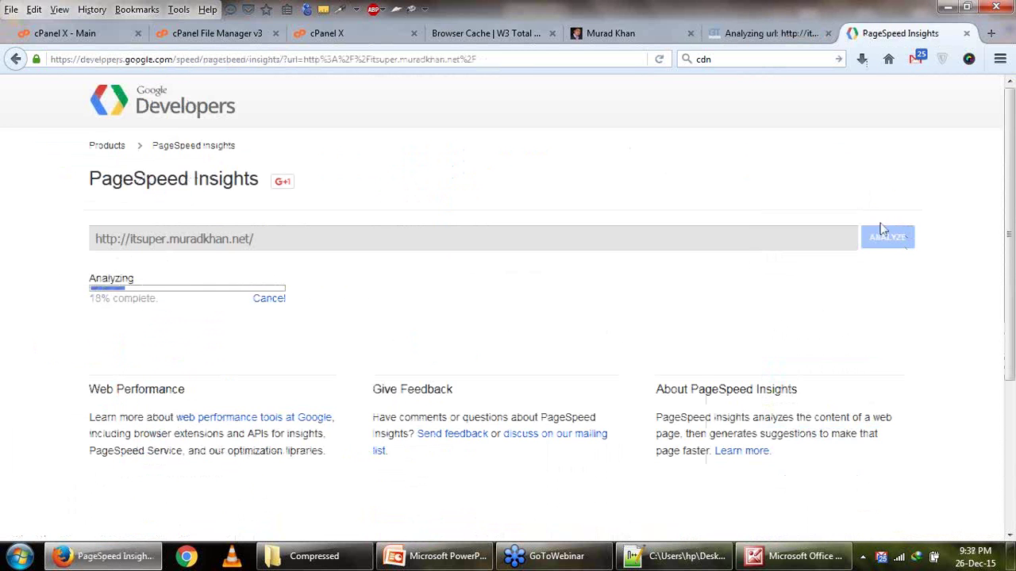
pyautogui.click(758, 38)
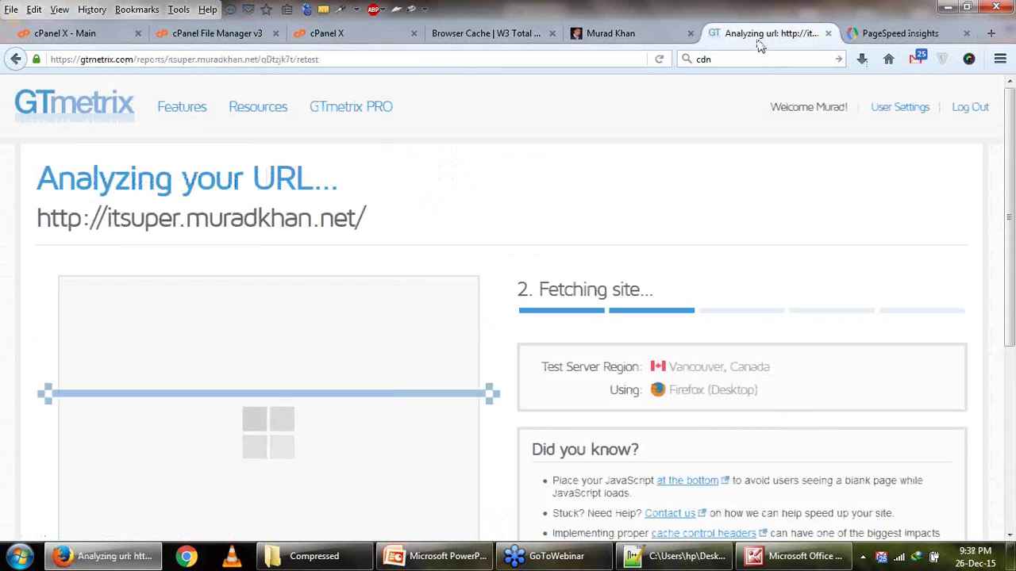
pyautogui.scroll(-1, 717, 172)
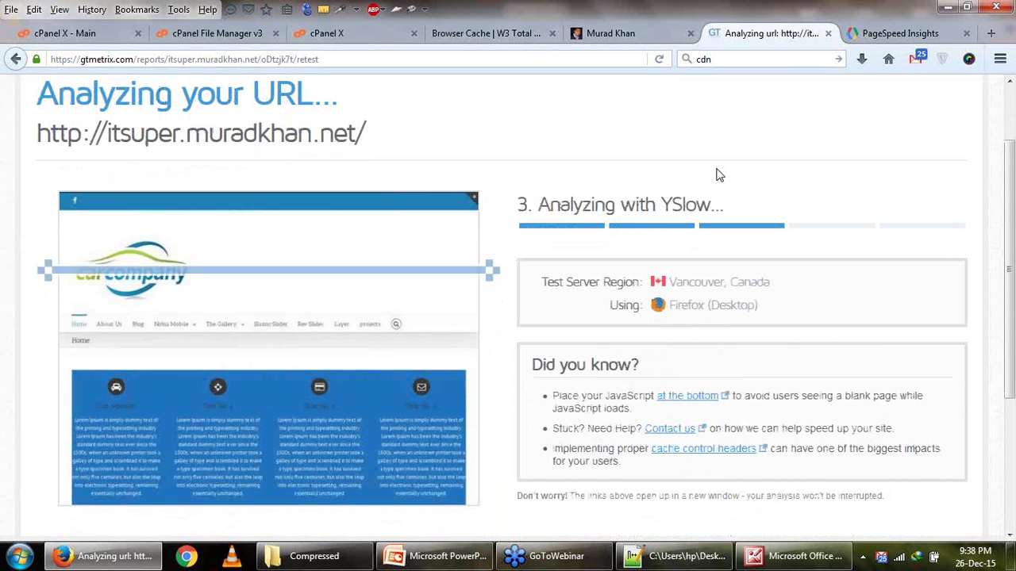
pyautogui.click(889, 40)
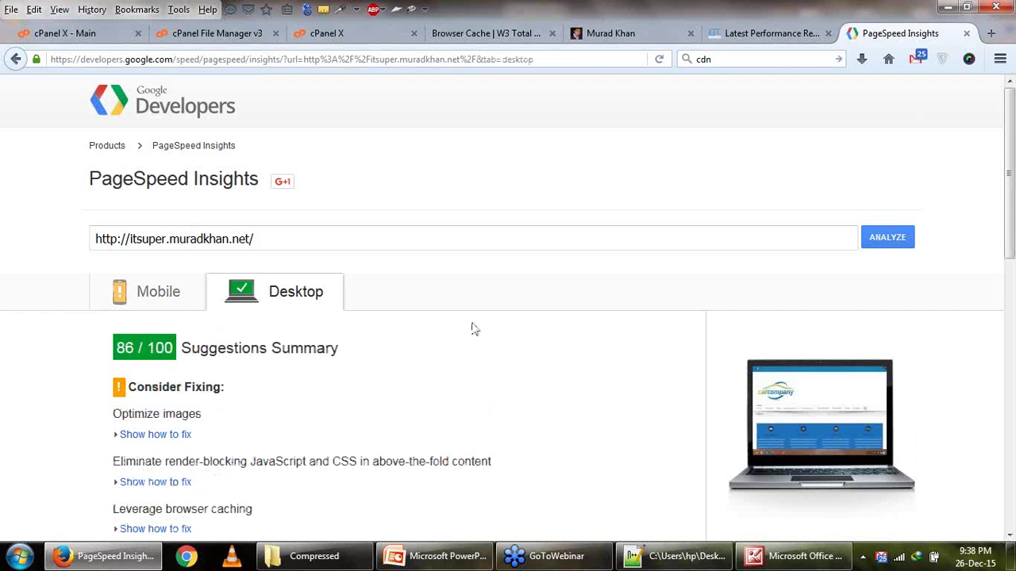
# Compare the new GTmetrix report (94%, 86%, 3.0s) with Screenshot_3.jpg (85%, 4.8s).
pyautogui.scroll(-2, 471, 328)
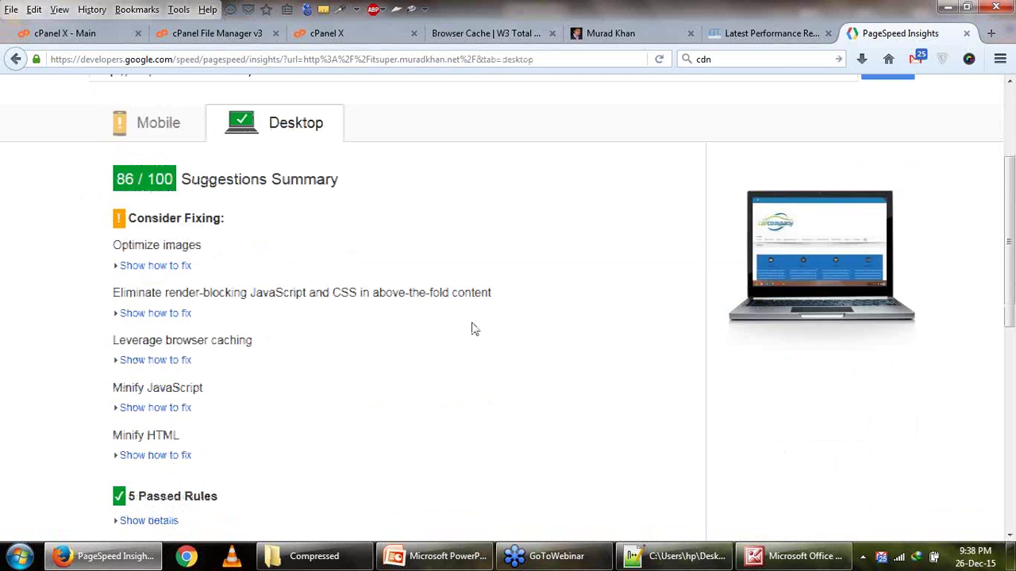
pyautogui.scroll(2, 671, 150)
pyautogui.click(773, 33)
pyautogui.scroll(-2, 565, 293)
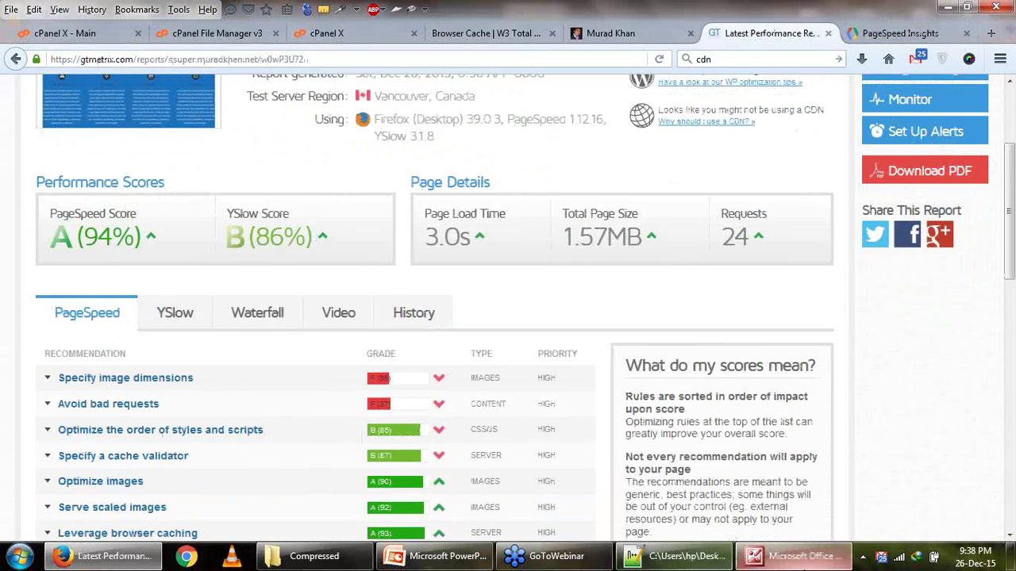
pyautogui.click(805, 567)
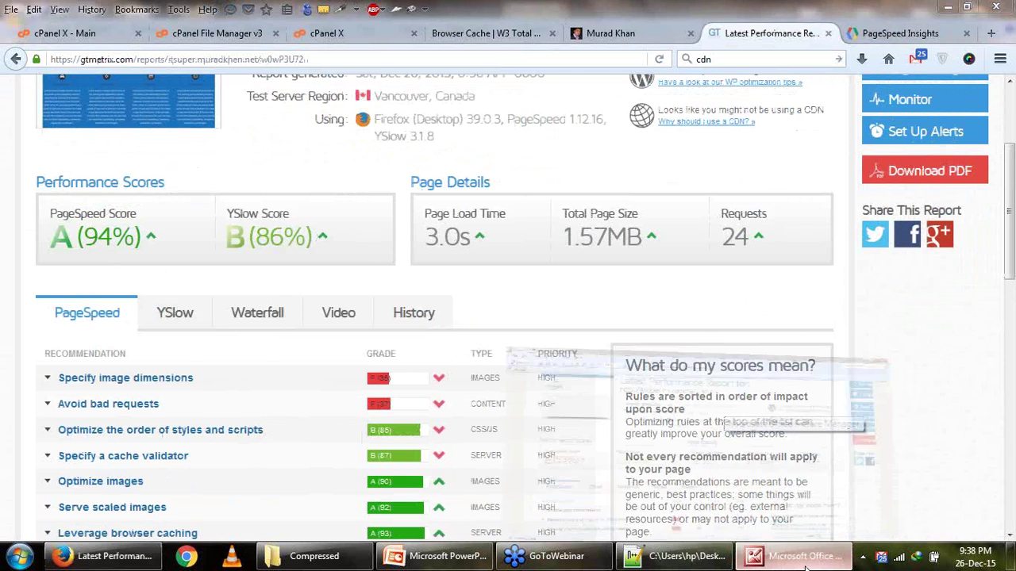
pyautogui.press('Right')
pyautogui.press('Right')
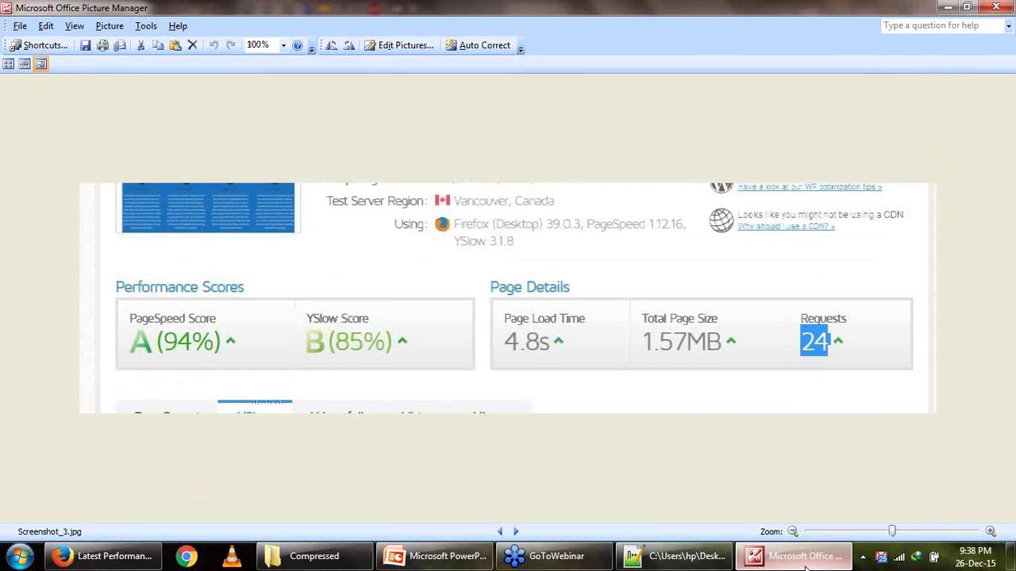
pyautogui.click(804, 567)
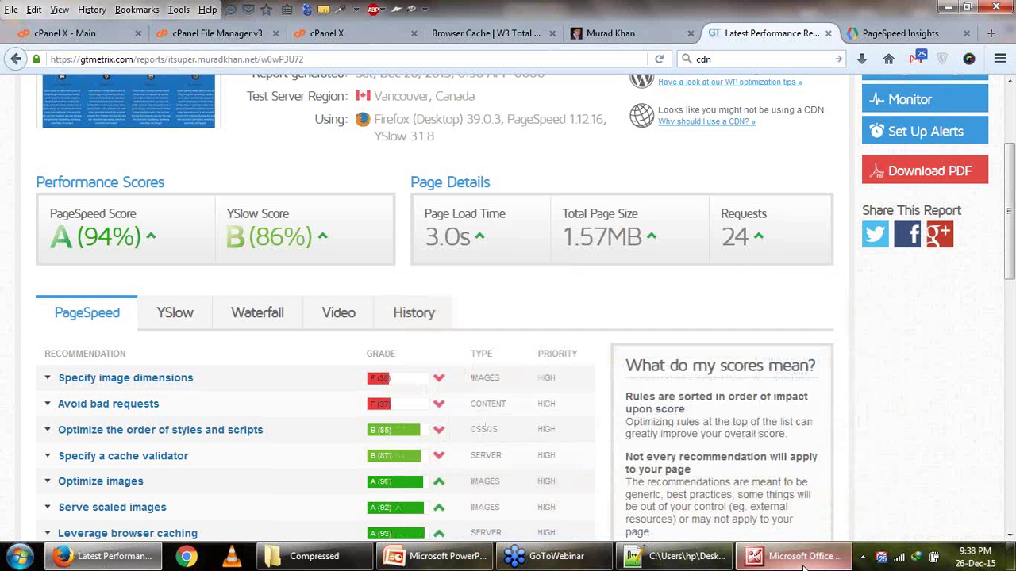
pyautogui.click(804, 567)
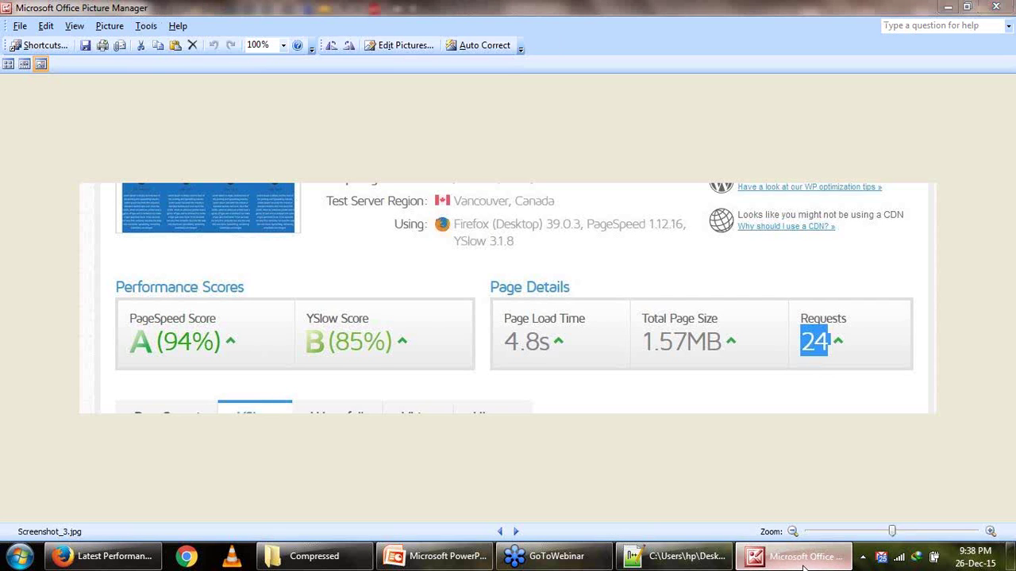
# Expand Avoid bad requests to review the three broken image URLs, including logo.png, returning 404/410.
pyautogui.click(803, 567)
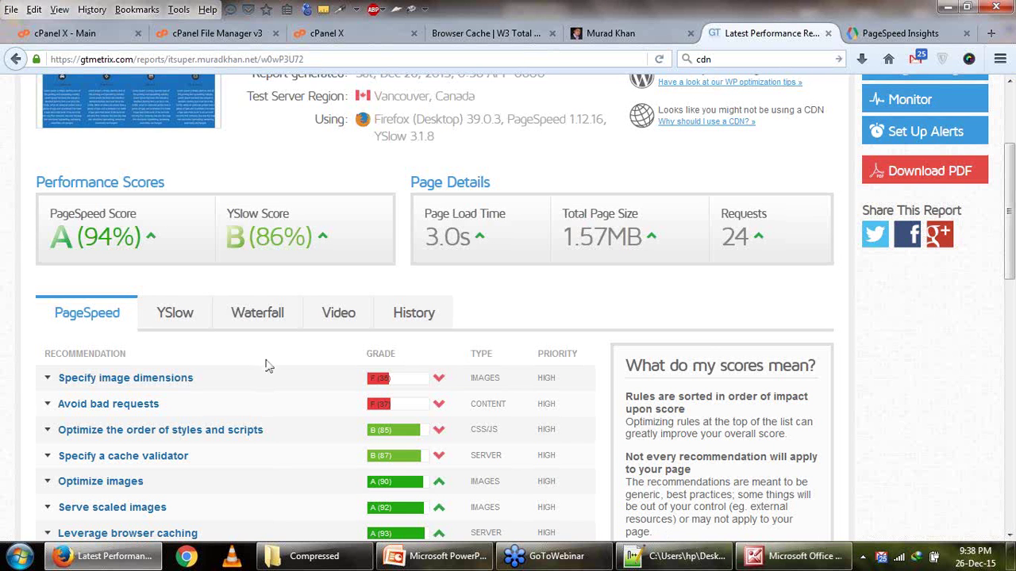
pyautogui.scroll(-2, 277, 367)
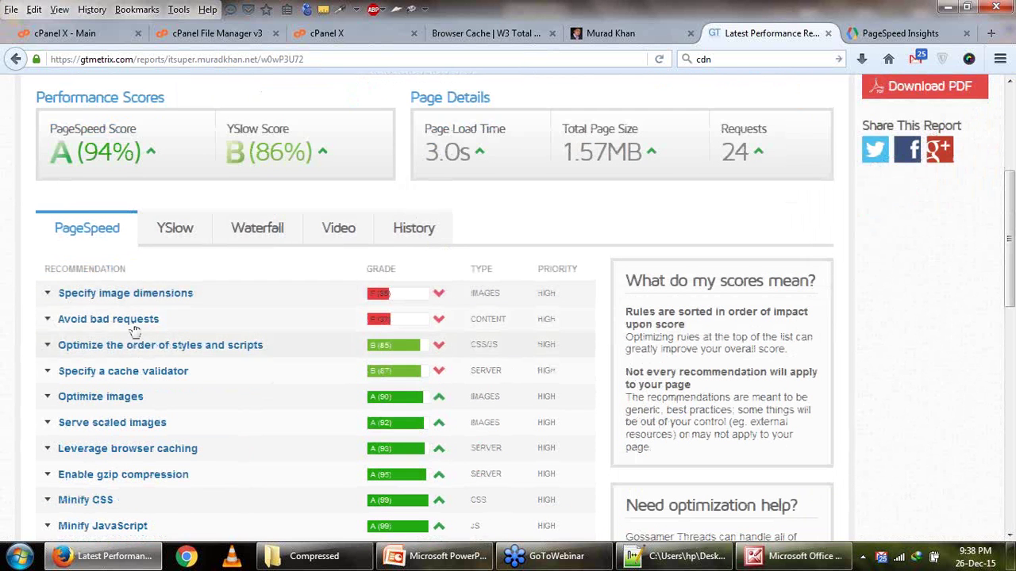
pyautogui.click(269, 320)
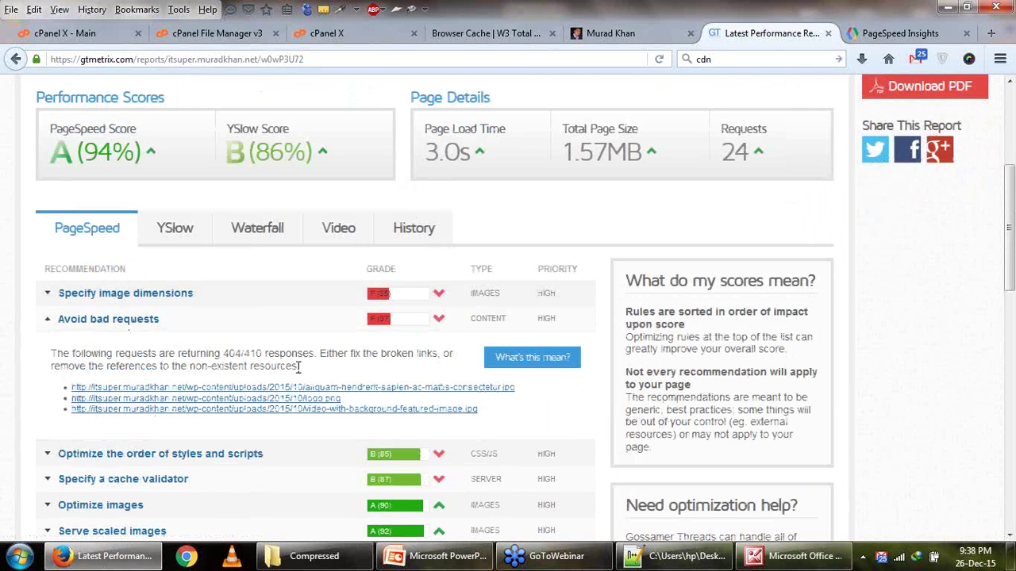
pyautogui.moveTo(302, 357); pyautogui.dragTo(374, 357)
pyautogui.click(407, 356)
pyautogui.moveTo(512, 418); pyautogui.dragTo(68, 385)
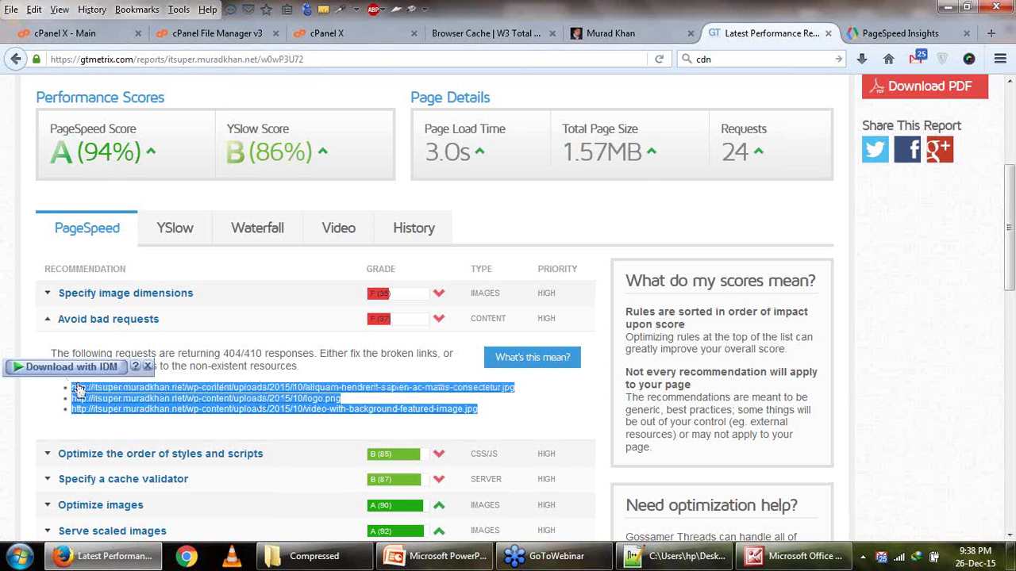
pyautogui.click(286, 388)
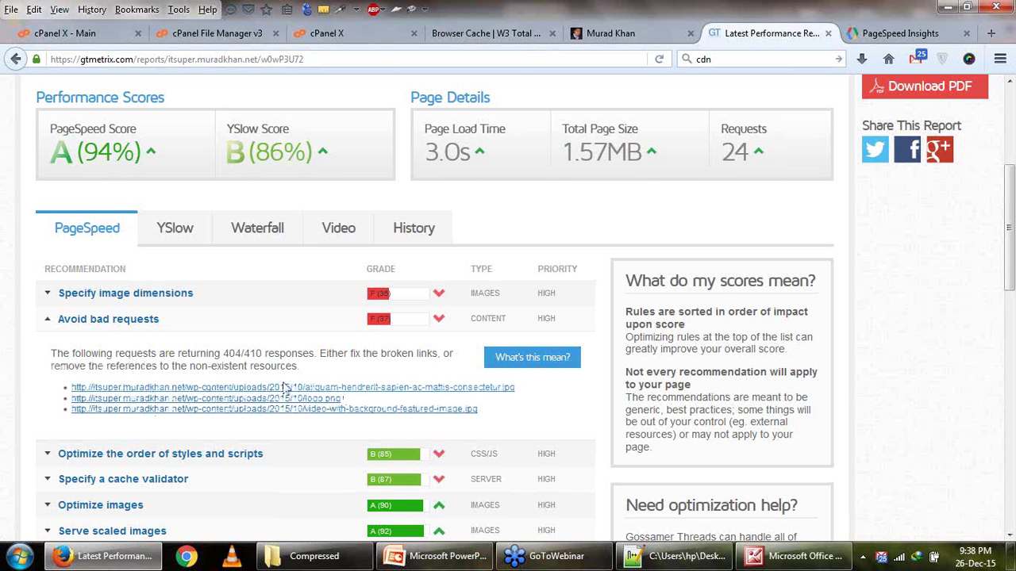
pyautogui.moveTo(283, 358); pyautogui.dragTo(324, 368)
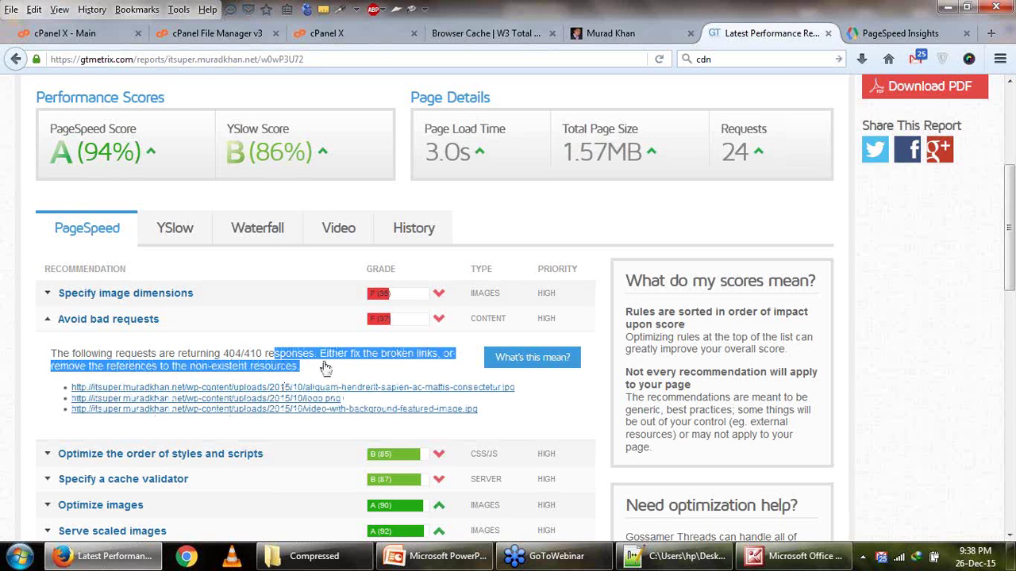
pyautogui.click(187, 293)
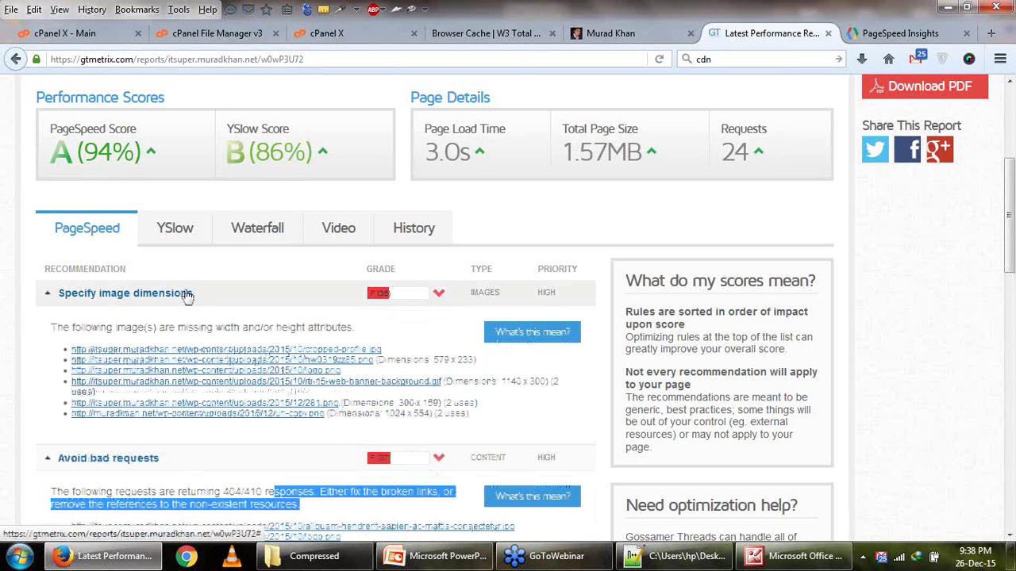
pyautogui.click(187, 294)
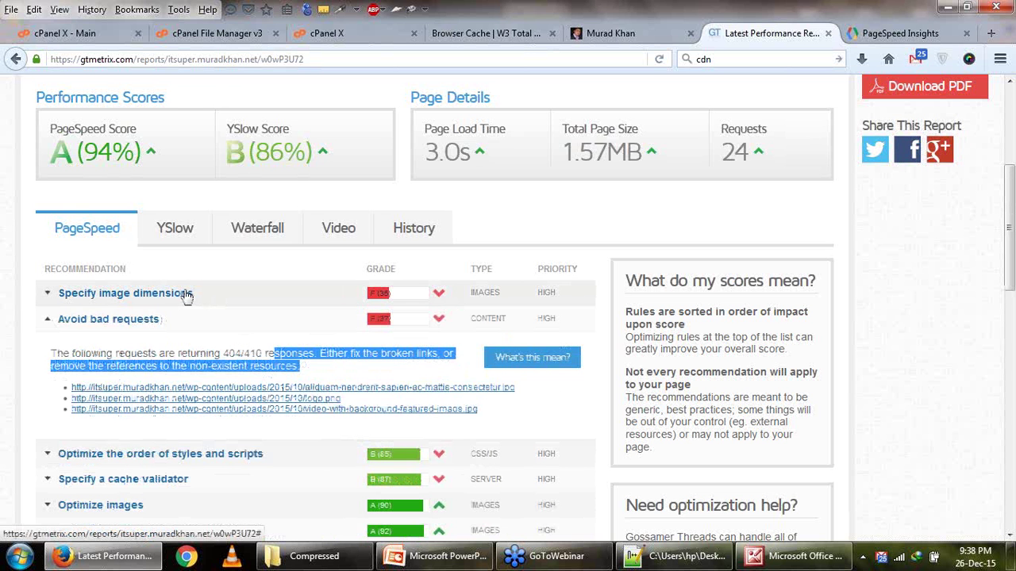
# In YSlow, expand Minify JavaScript and CSS to see its 8 minifiable inline style tags.
pyautogui.click(175, 228)
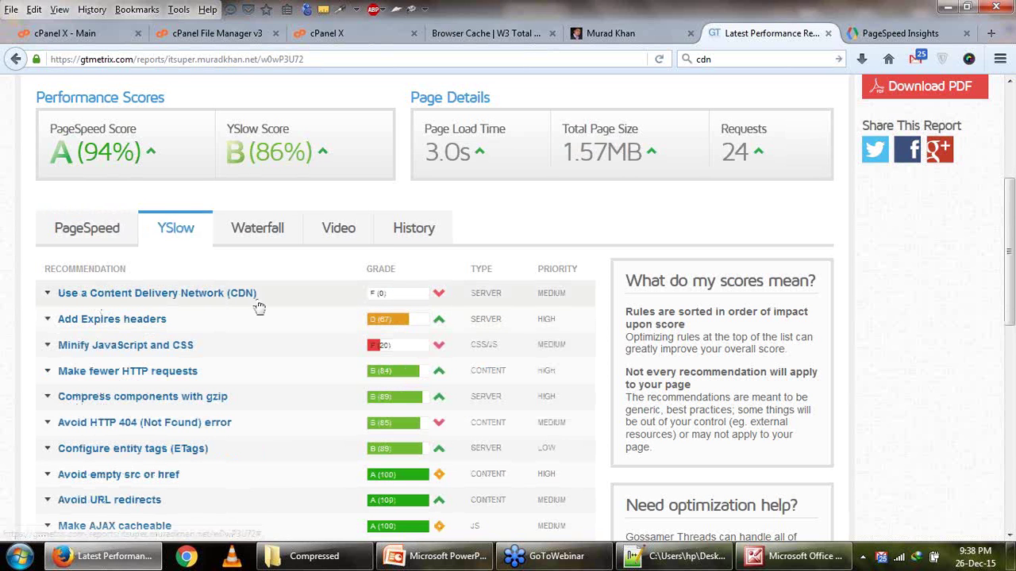
pyautogui.click(181, 349)
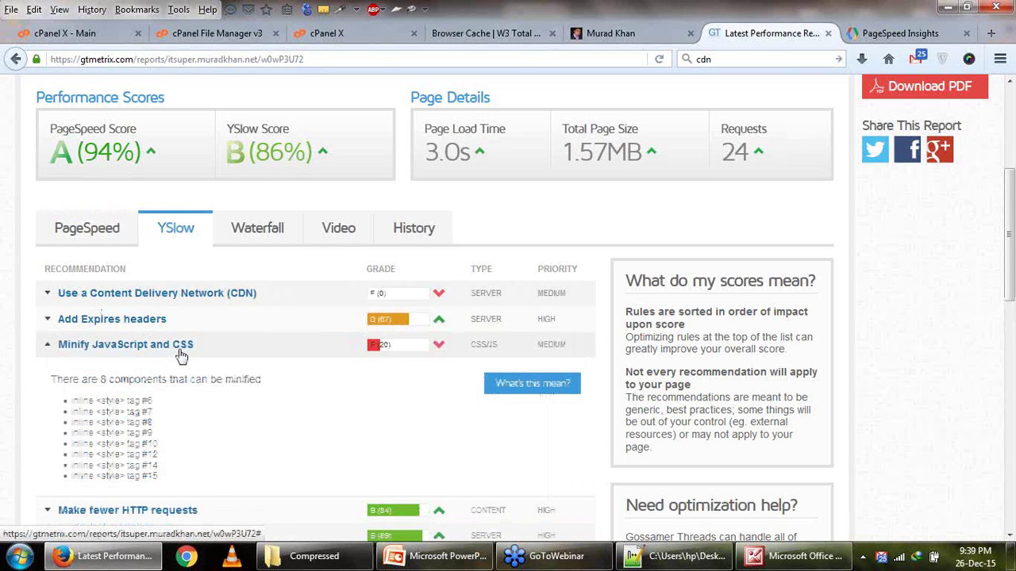
pyautogui.moveTo(82, 400); pyautogui.dragTo(140, 401)
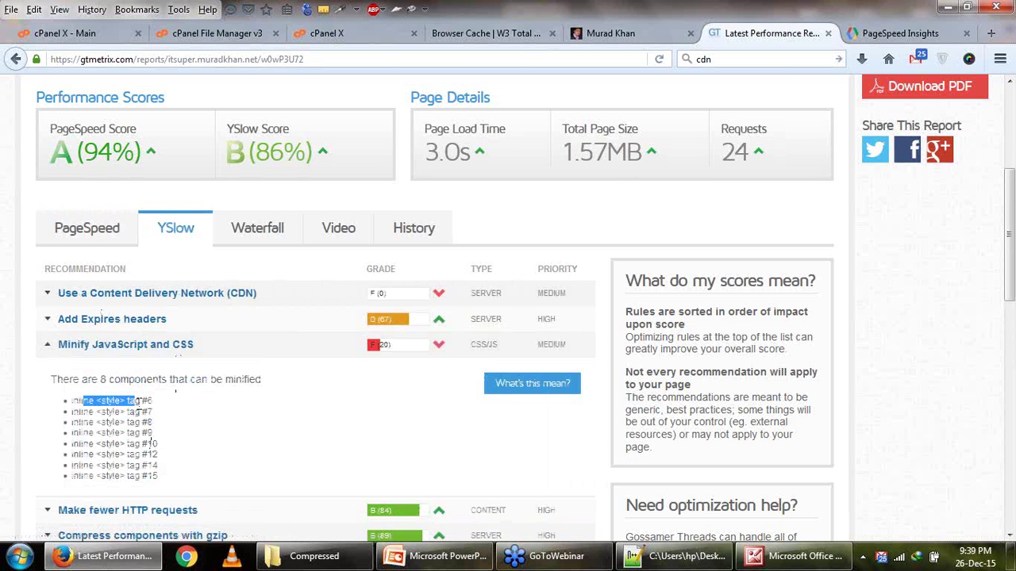
pyautogui.click(454, 35)
# Return to the Browser Cache page and jump to its CSS & JS section.
pyautogui.press('Down')
pyautogui.press('Down')
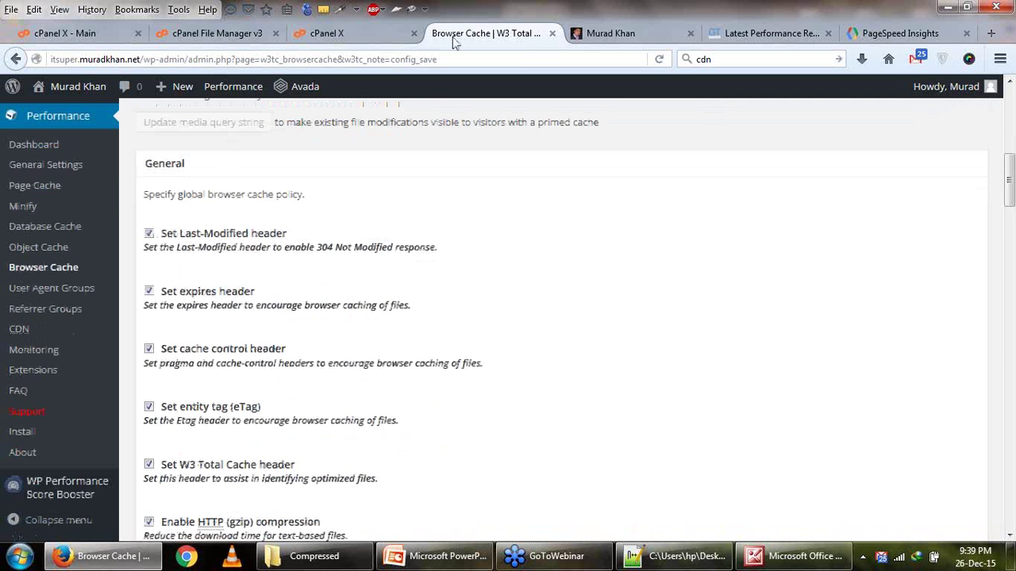
pyautogui.scroll(2, 27, 429)
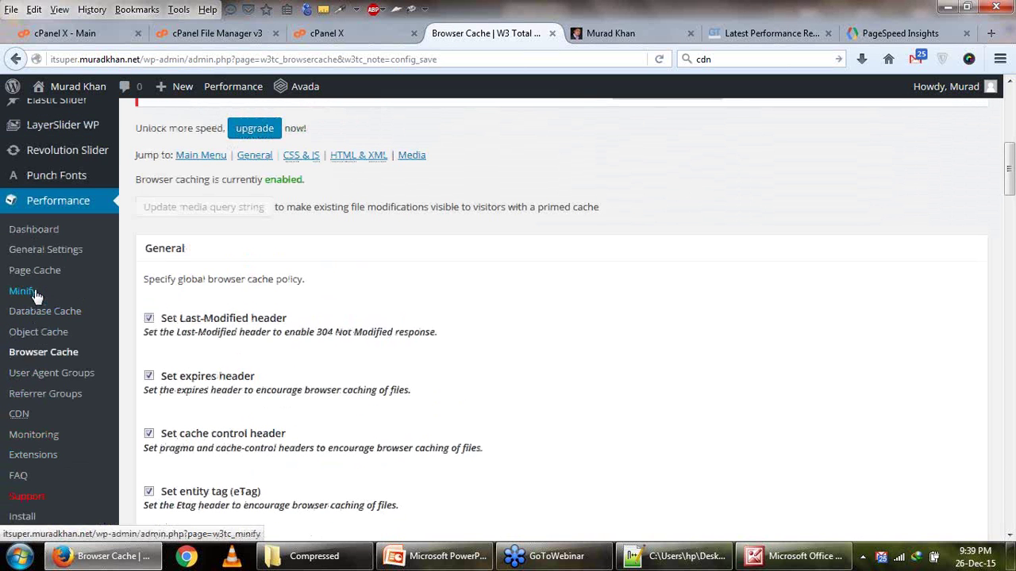
pyautogui.click(22, 291)
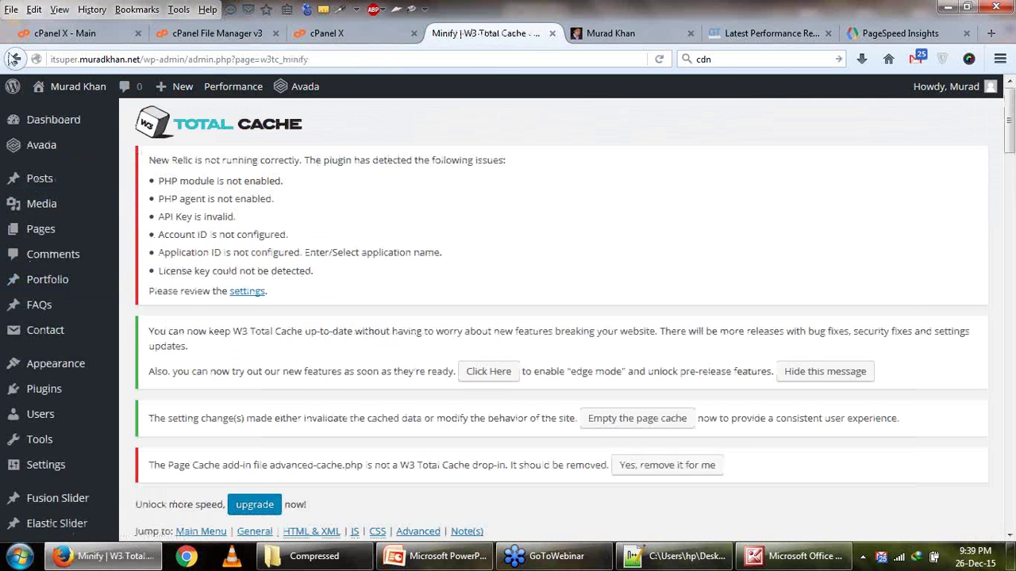
pyautogui.click(14, 59)
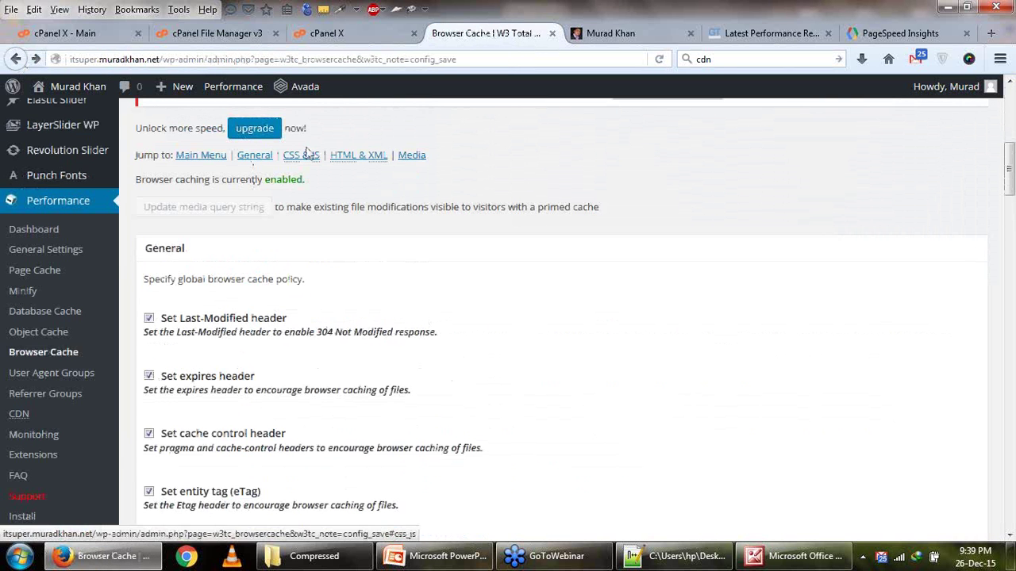
pyautogui.click(306, 157)
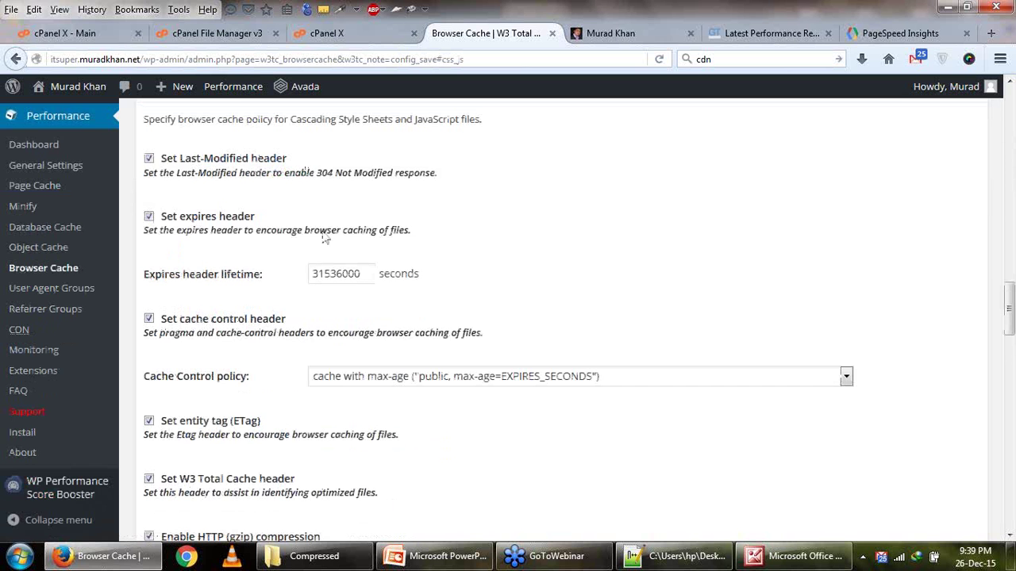
# Look through the Browser Cache sections to confirm gzip compression and cache headers are enabled.
pyautogui.scroll(-3, 323, 293)
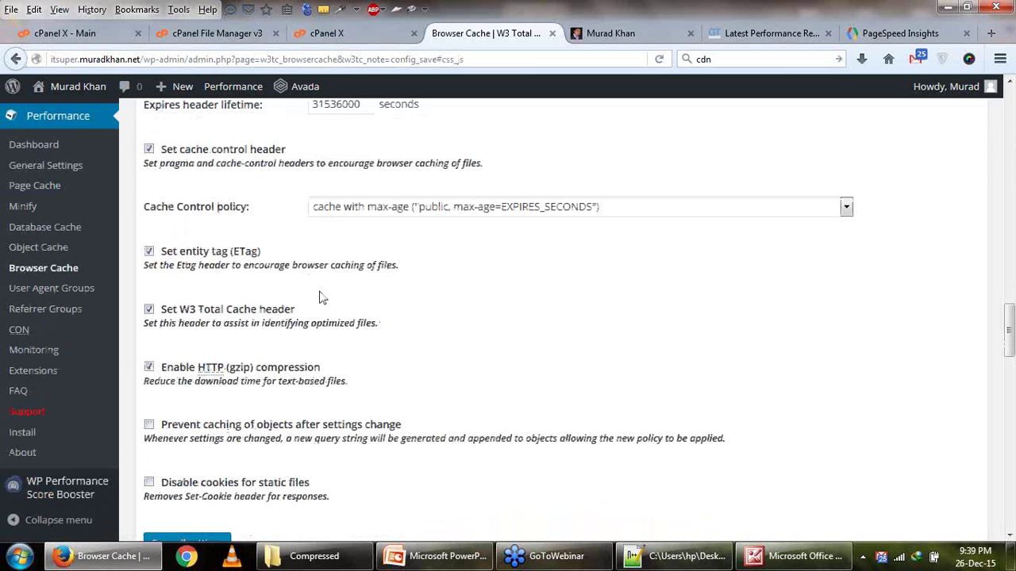
pyautogui.scroll(-6, 342, 458)
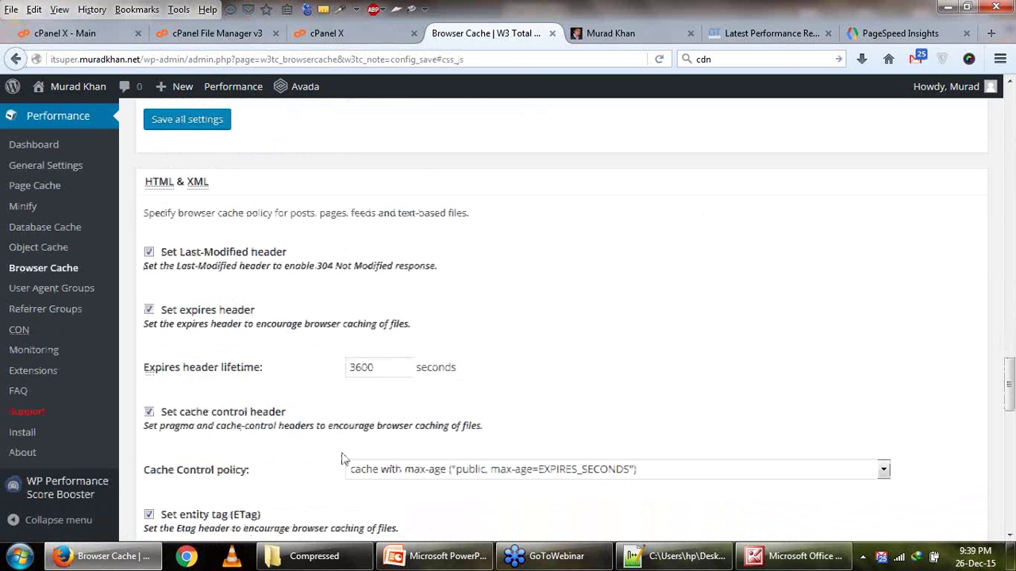
pyautogui.scroll(-5, 306, 310)
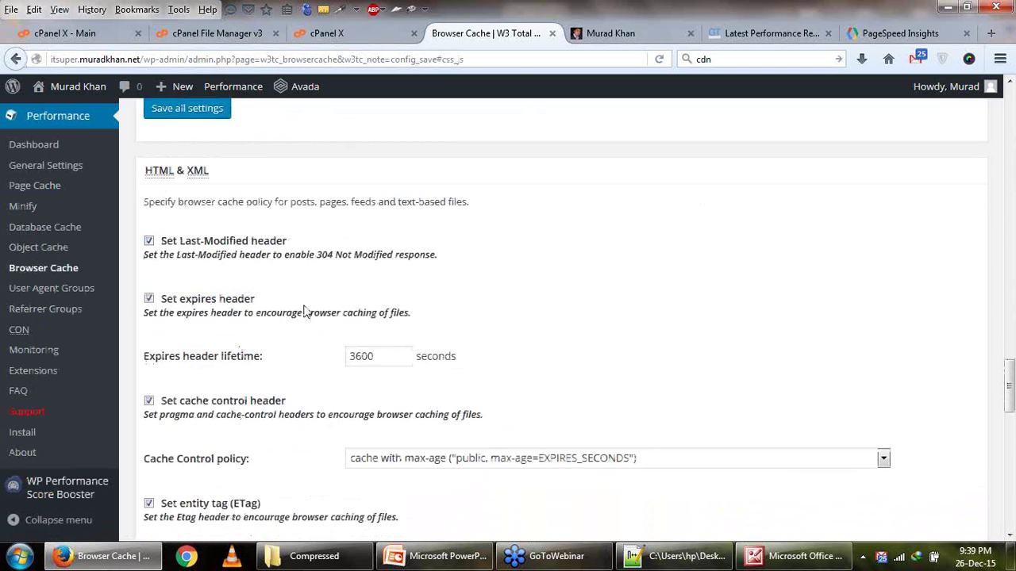
pyautogui.scroll(-4, 278, 403)
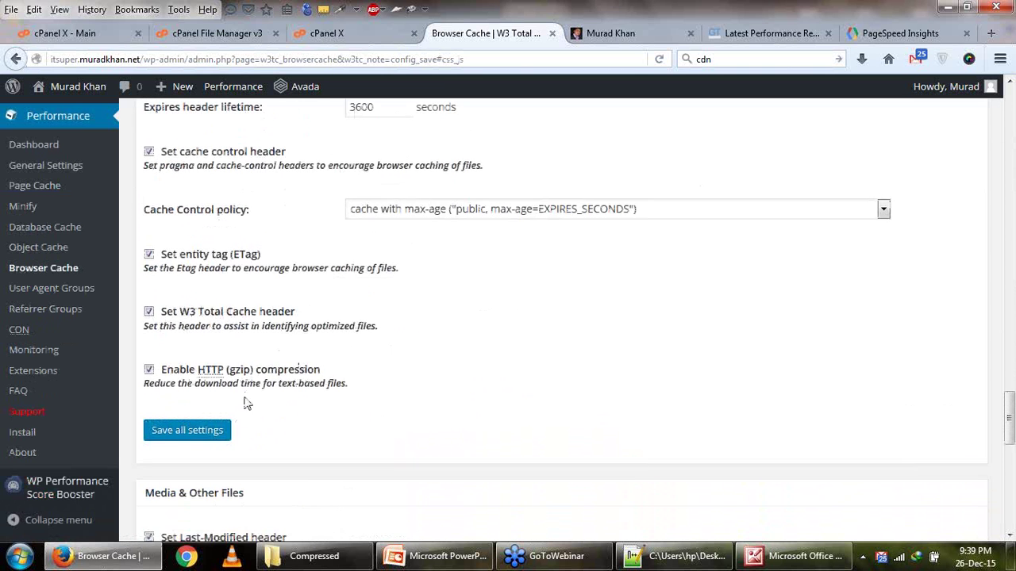
pyautogui.scroll(-3, 325, 416)
pyautogui.scroll(-5, 325, 416)
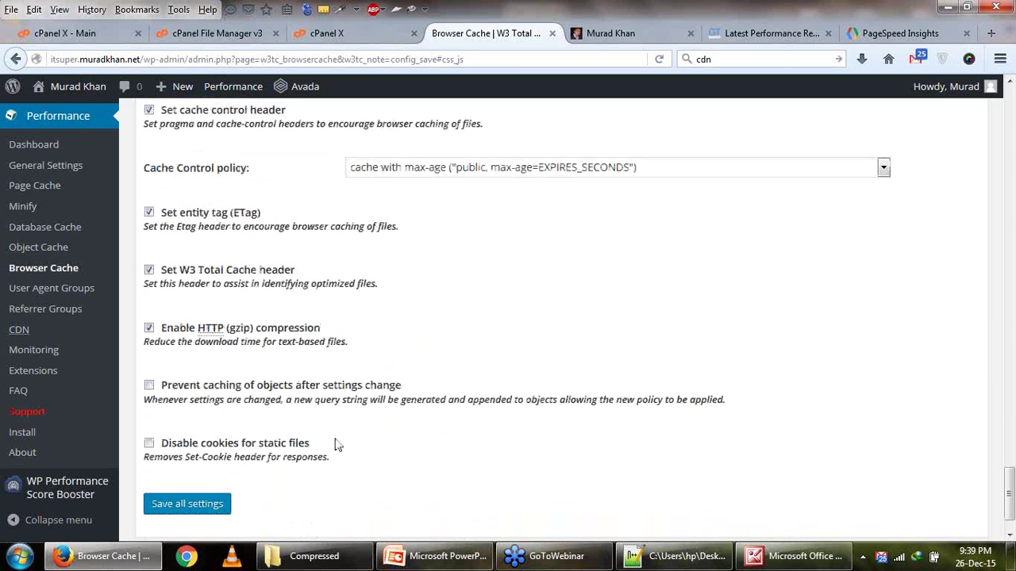
pyautogui.scroll(15, 338, 446)
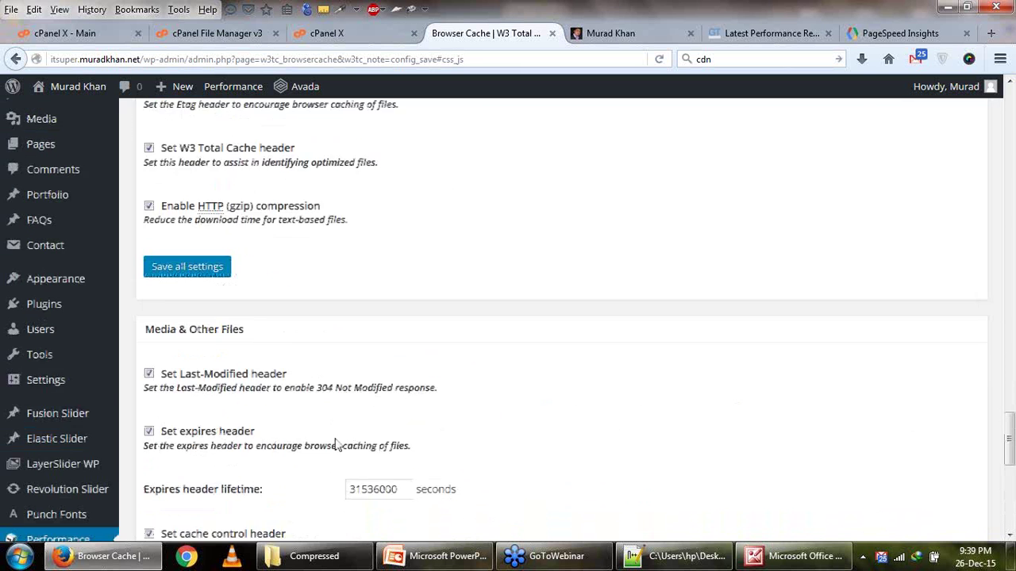
pyautogui.scroll(-5, 337, 446)
pyautogui.scroll(20, 335, 444)
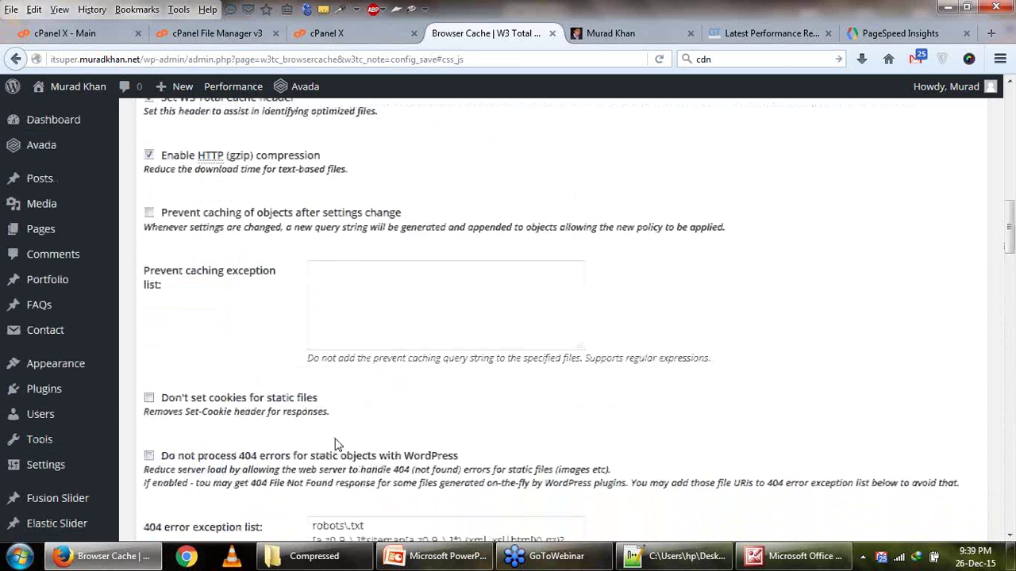
pyautogui.scroll(1, 335, 445)
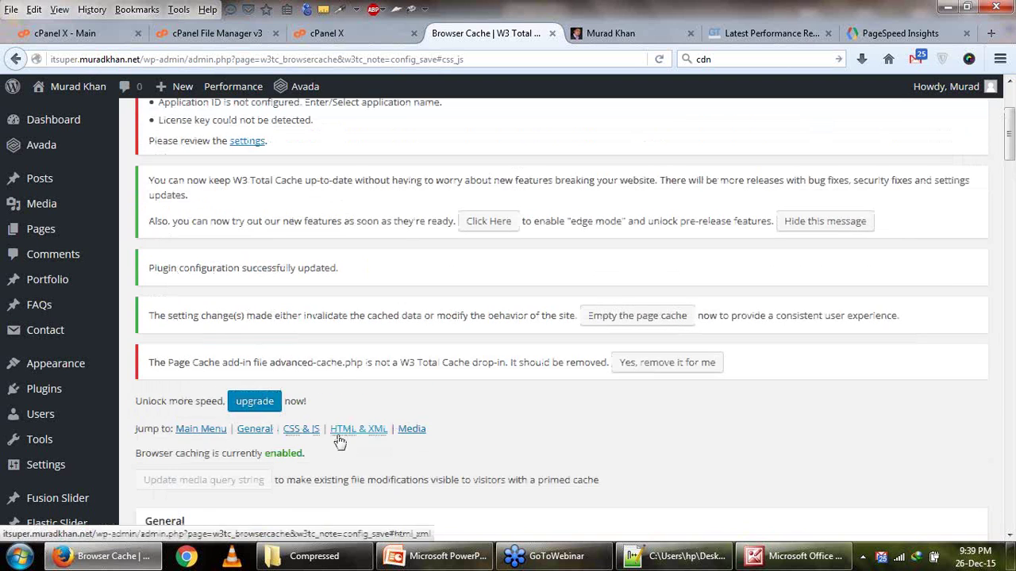
pyautogui.click(304, 431)
pyautogui.scroll(3, 341, 283)
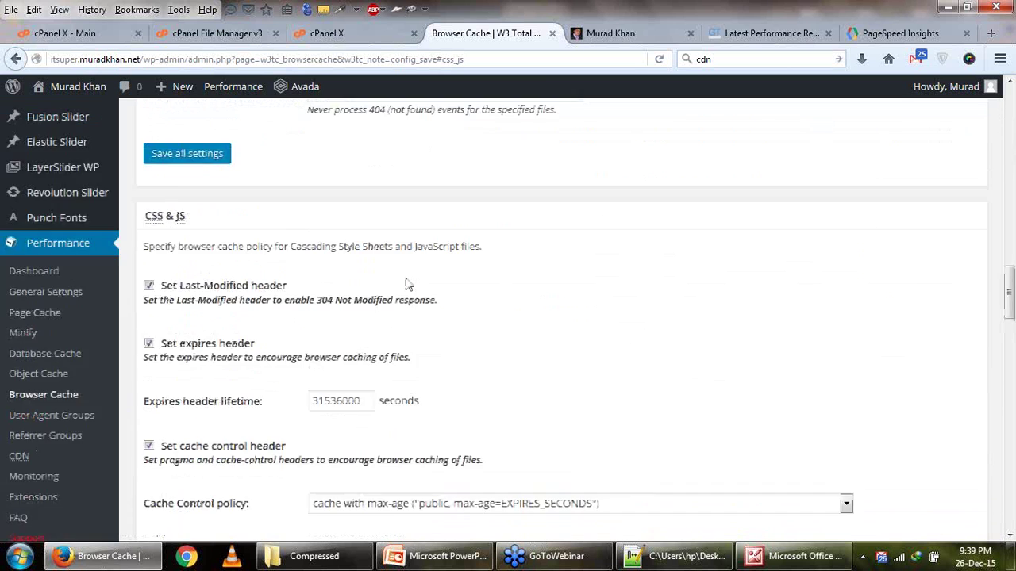
pyautogui.scroll(-8, 341, 284)
pyautogui.scroll(20, 407, 285)
pyautogui.scroll(4, 408, 284)
pyautogui.scroll(-5, 416, 352)
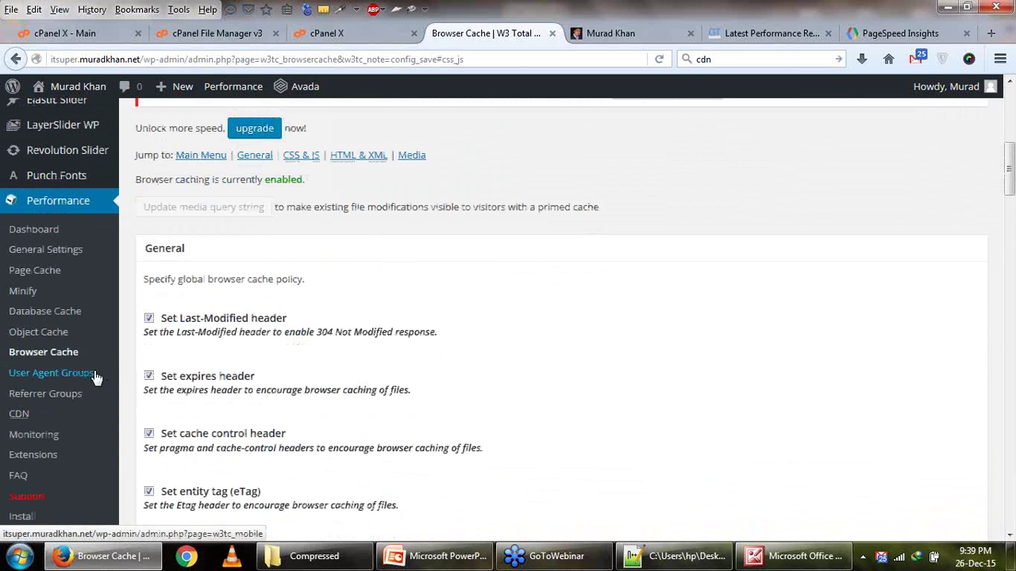
# Pass through User Agent Groups to the Minify page, which shows minify via disk enabled.
pyautogui.click(93, 375)
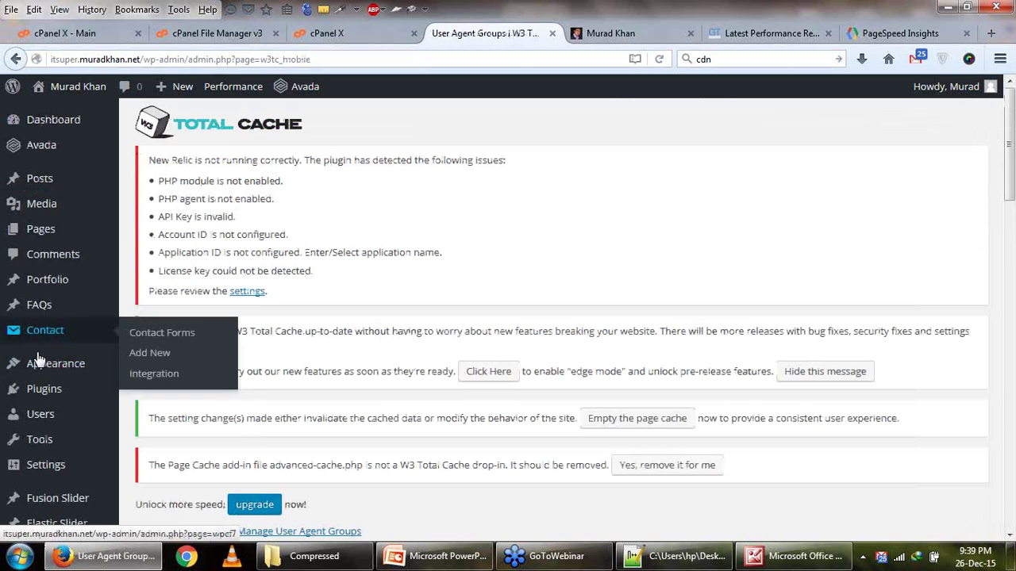
pyautogui.scroll(-3, 48, 385)
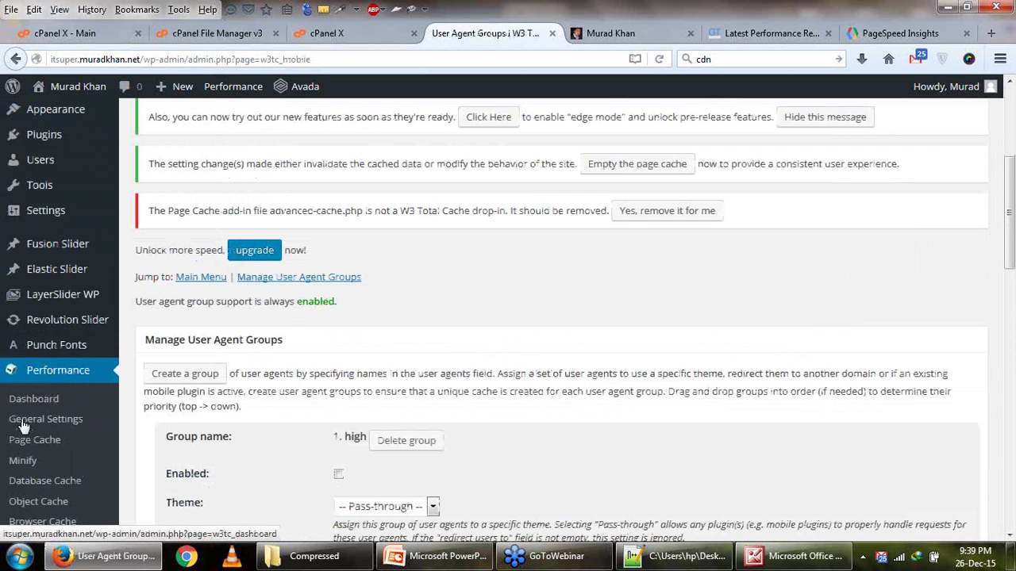
pyautogui.scroll(-4, 22, 452)
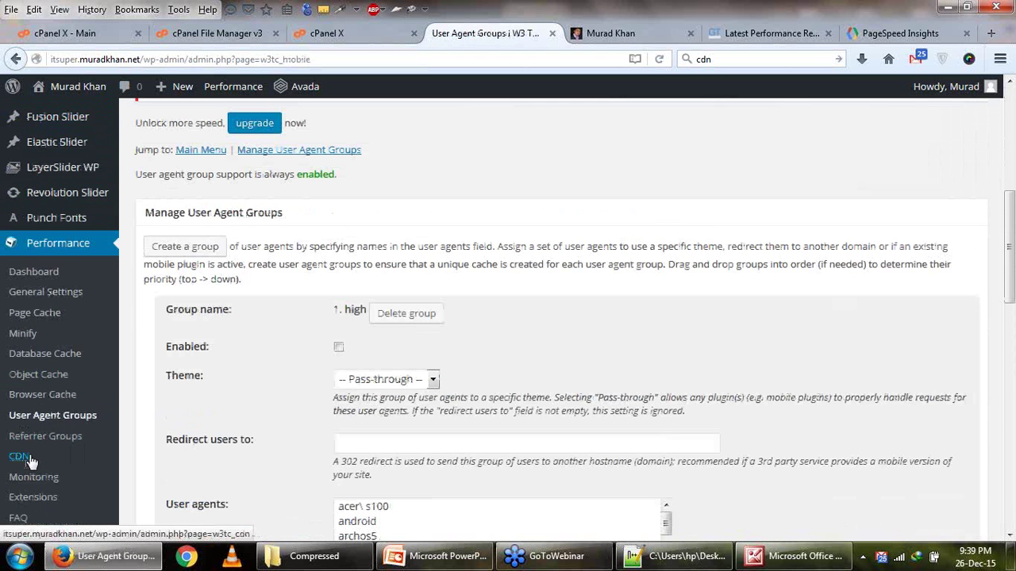
pyautogui.click(33, 340)
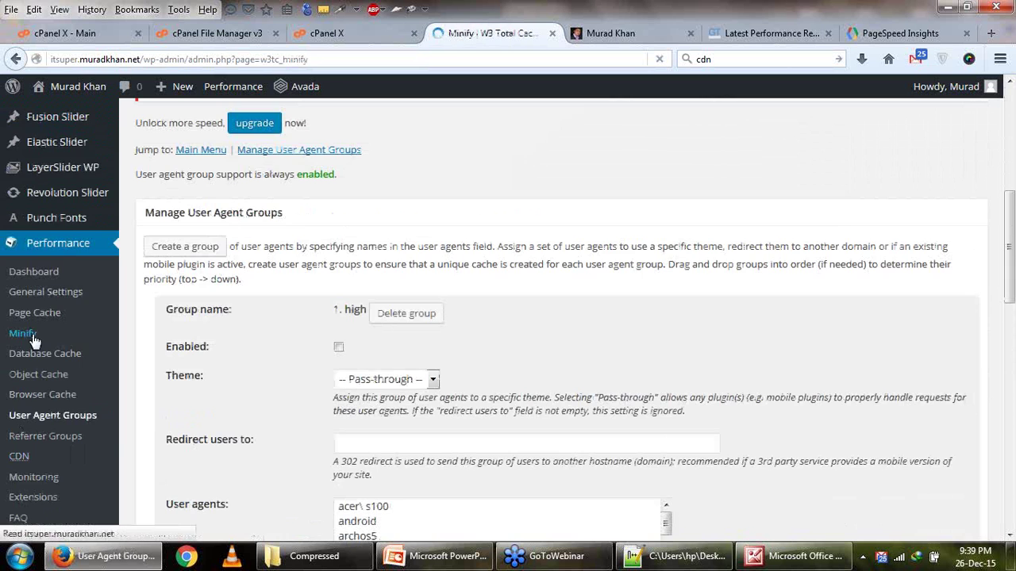
pyautogui.scroll(-3, 315, 339)
pyautogui.scroll(-3, 511, 342)
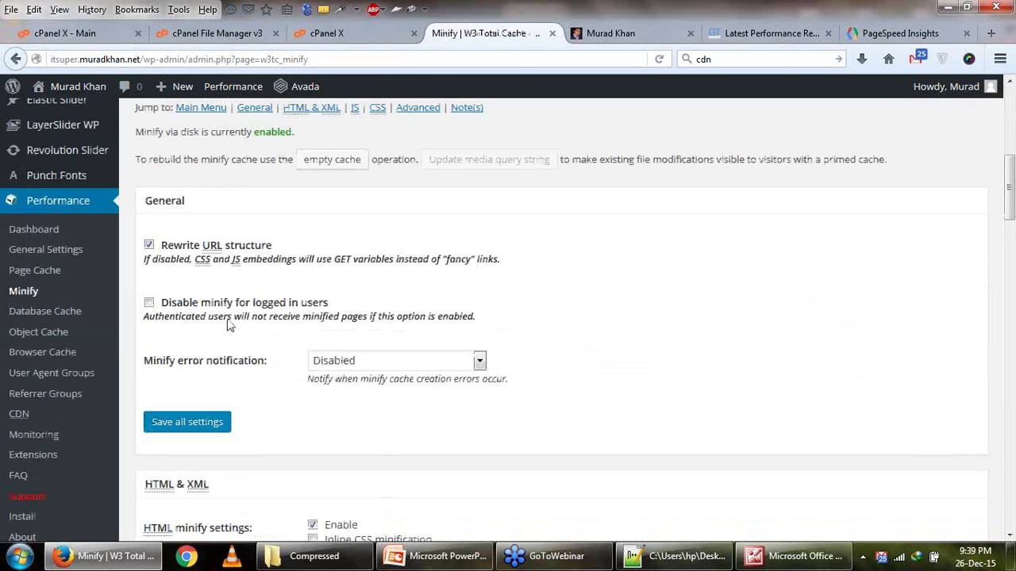
# Keep minify error notification Disabled, enable inline CSS and inline JS minification, and save.
pyautogui.click(393, 360)
pyautogui.click(332, 379)
pyautogui.scroll(-4, 265, 388)
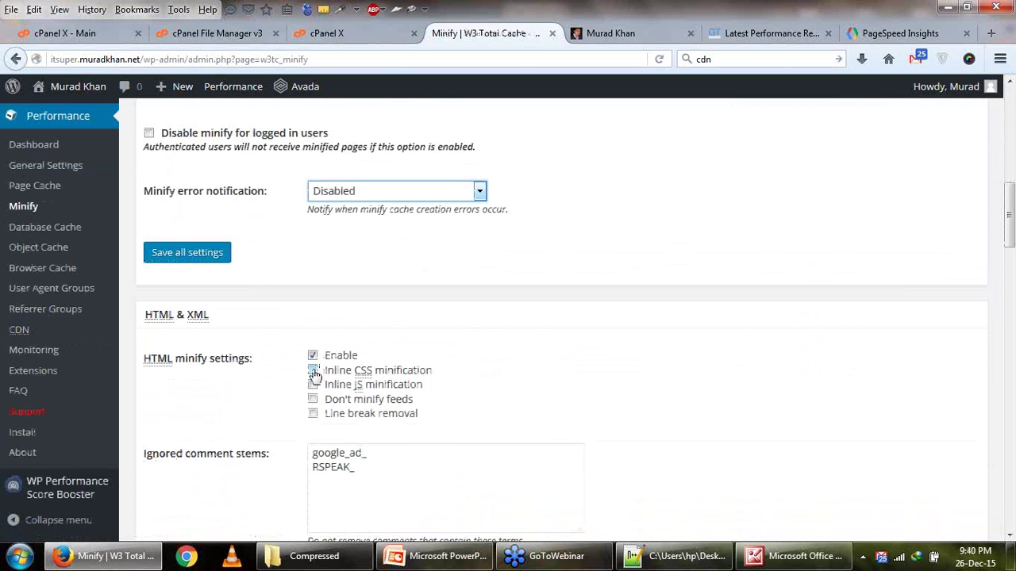
pyautogui.click(313, 371)
pyautogui.scroll(-6, 312, 379)
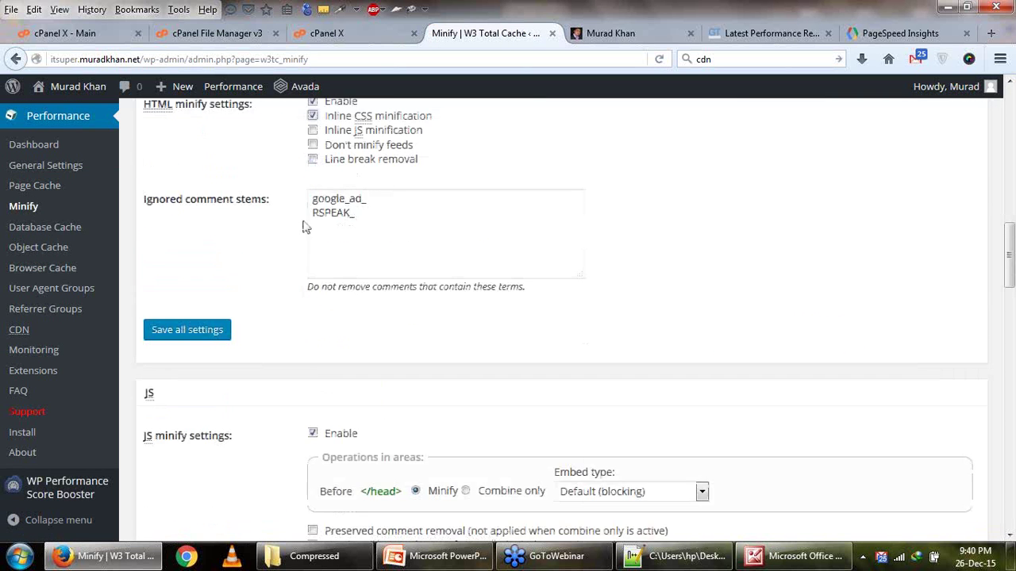
pyautogui.scroll(2, 307, 228)
pyautogui.click(313, 215)
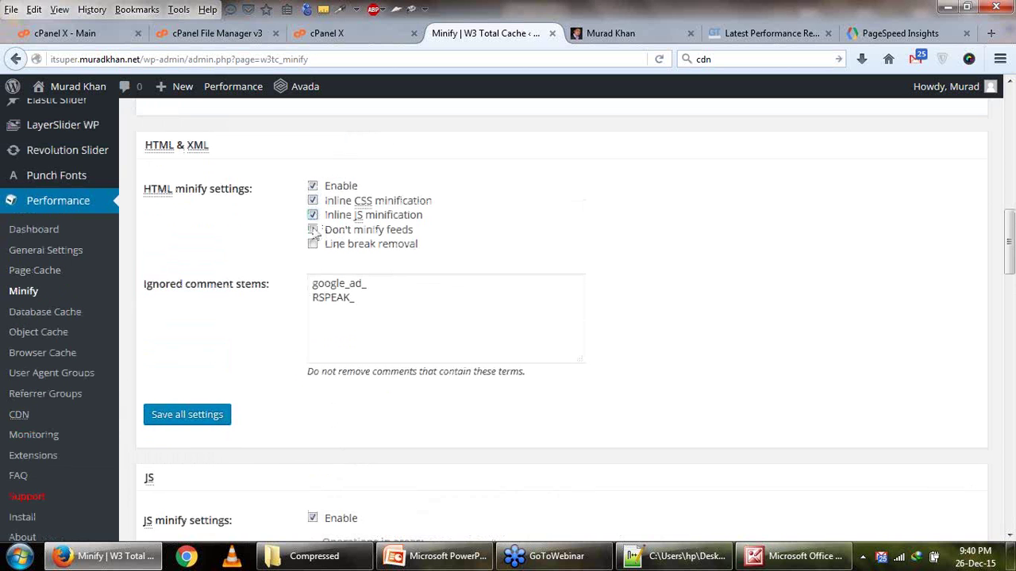
pyautogui.click(205, 419)
# Enable HTML line break removal and save the Minify settings again.
pyautogui.scroll(-6, 204, 419)
pyautogui.scroll(6, 261, 387)
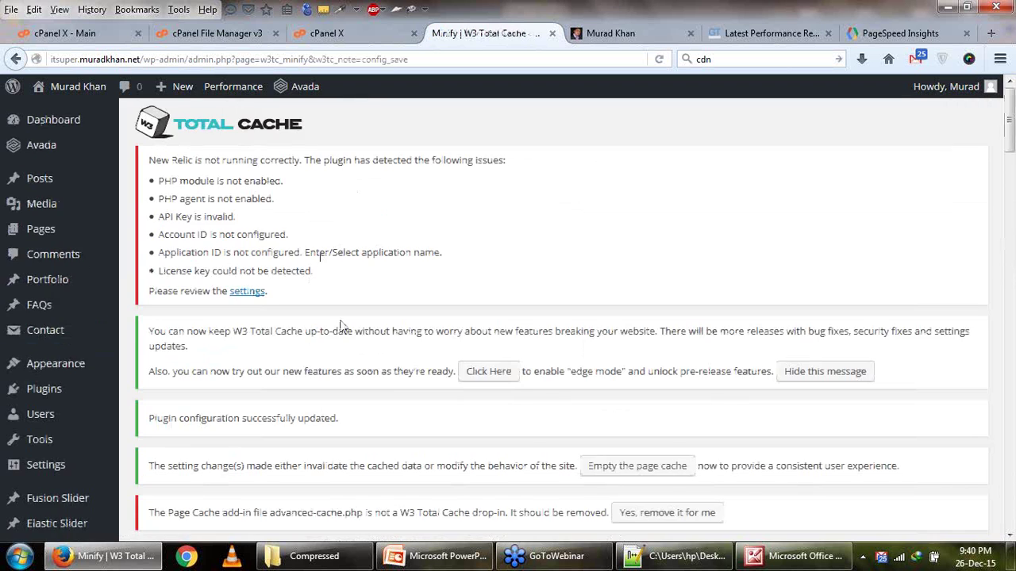
pyautogui.scroll(-10, 339, 340)
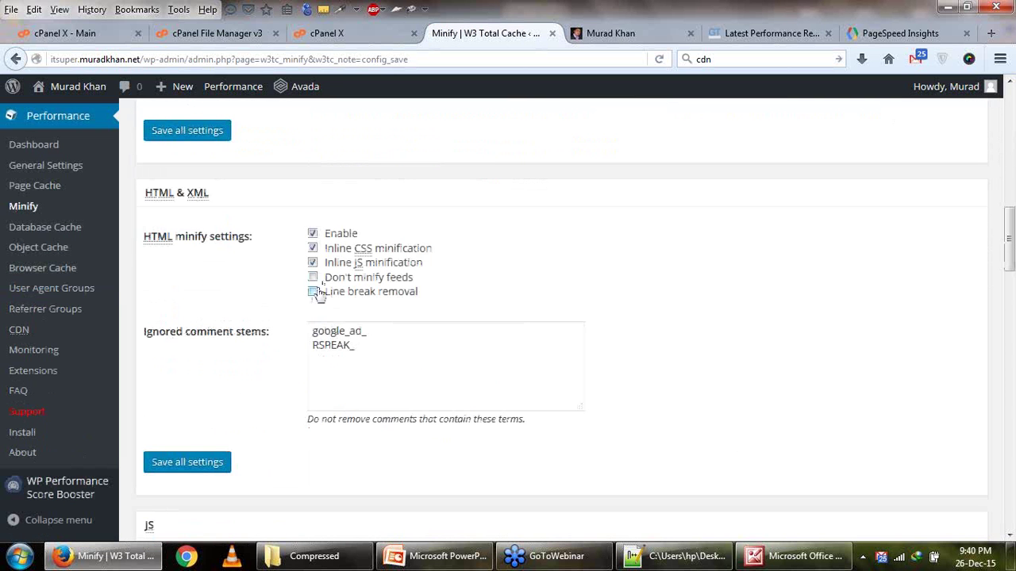
pyautogui.click(202, 467)
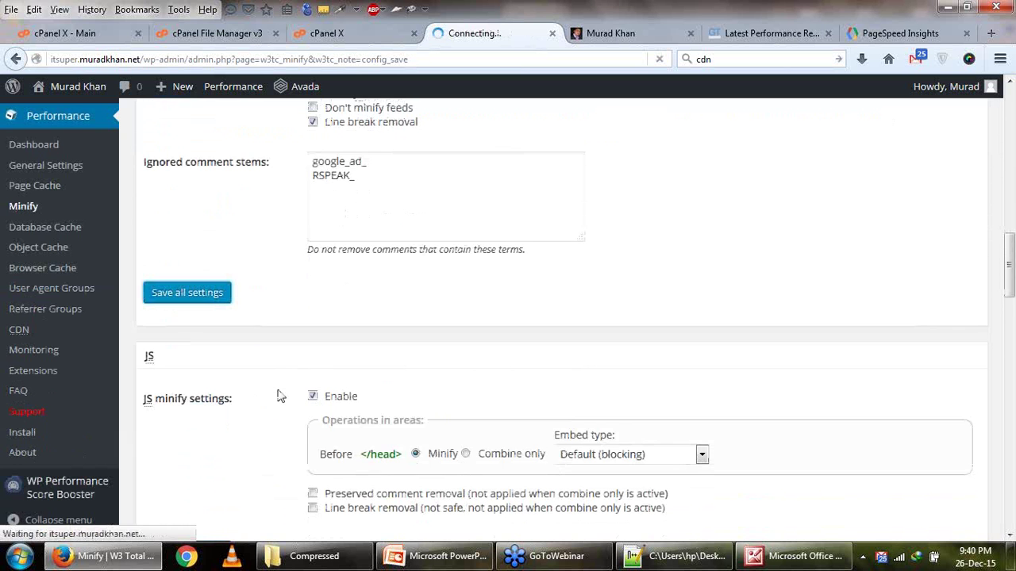
pyautogui.scroll(-3, 278, 395)
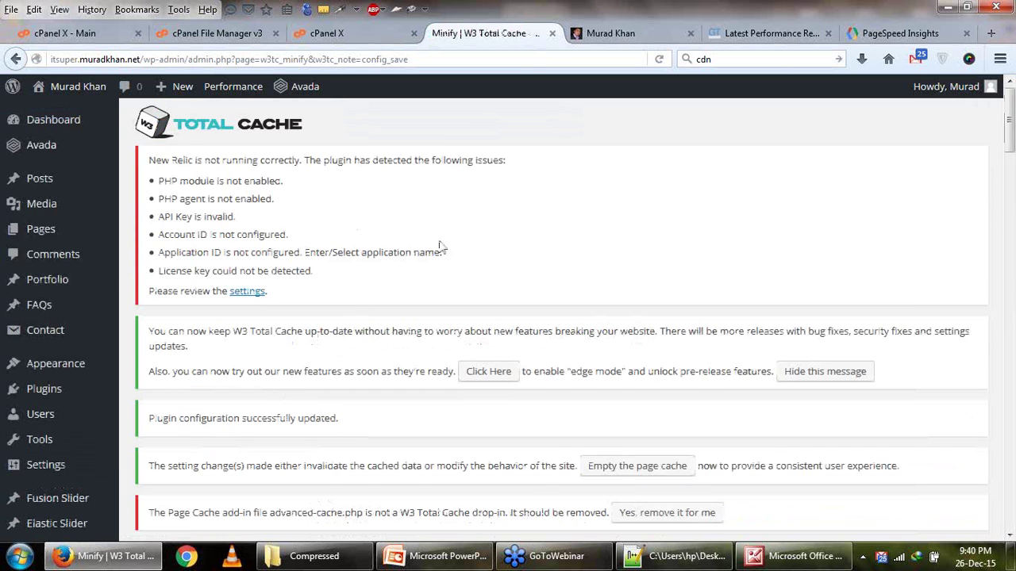
pyautogui.scroll(-10, 441, 247)
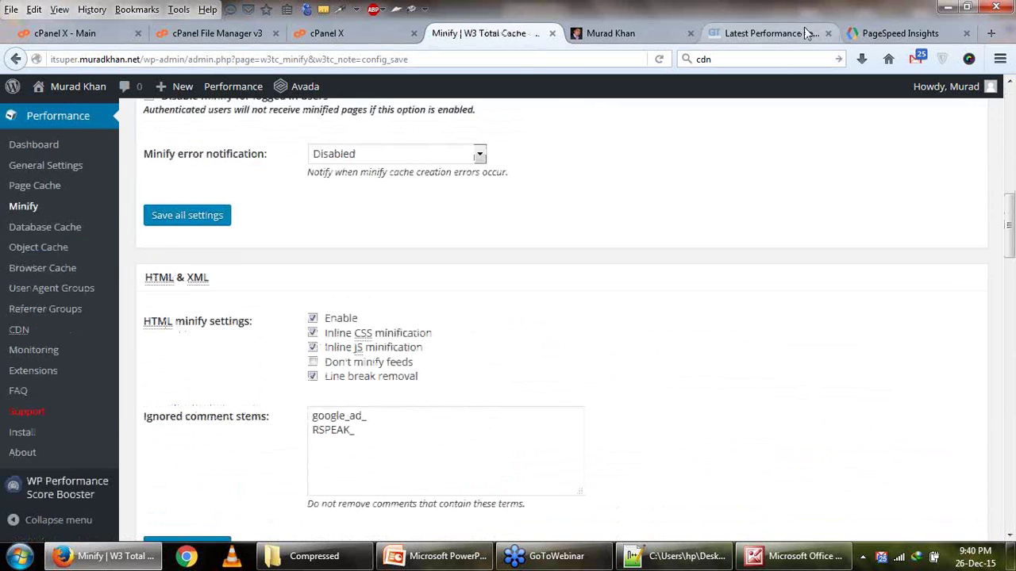
pyautogui.click(806, 32)
pyautogui.scroll(3, 830, 204)
# Re-test the site in GTmetrix and re-analyze it in PageSpeed Insights, reaching the YSlow stage.
pyautogui.click(903, 172)
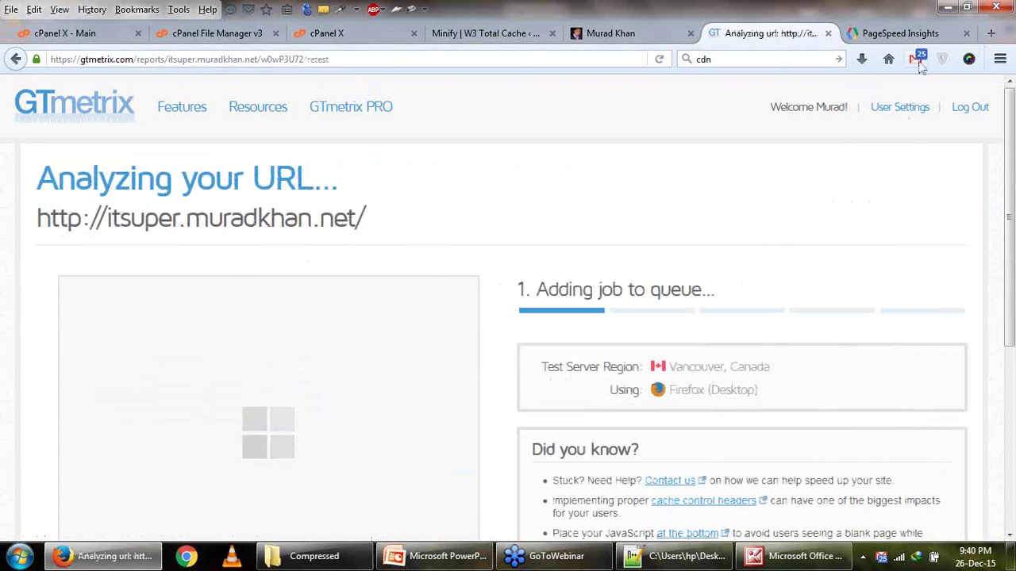
pyautogui.click(905, 33)
pyautogui.click(886, 237)
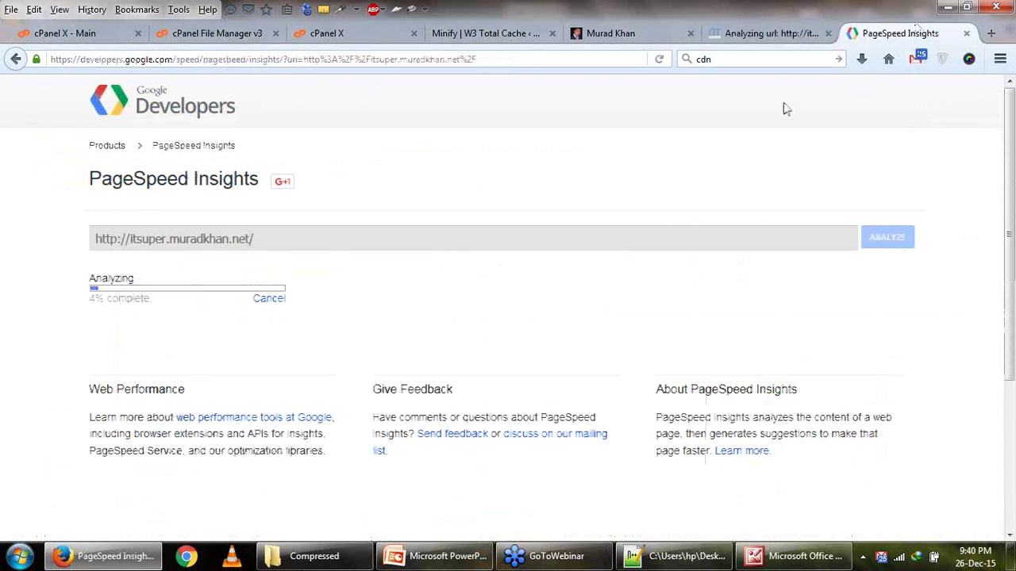
pyautogui.click(758, 33)
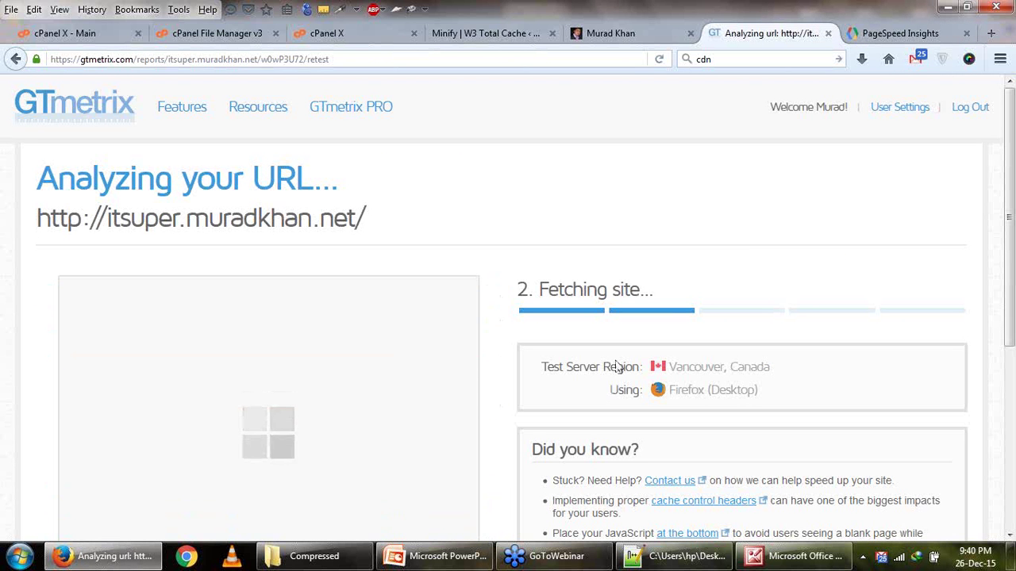
pyautogui.scroll(-2, 614, 377)
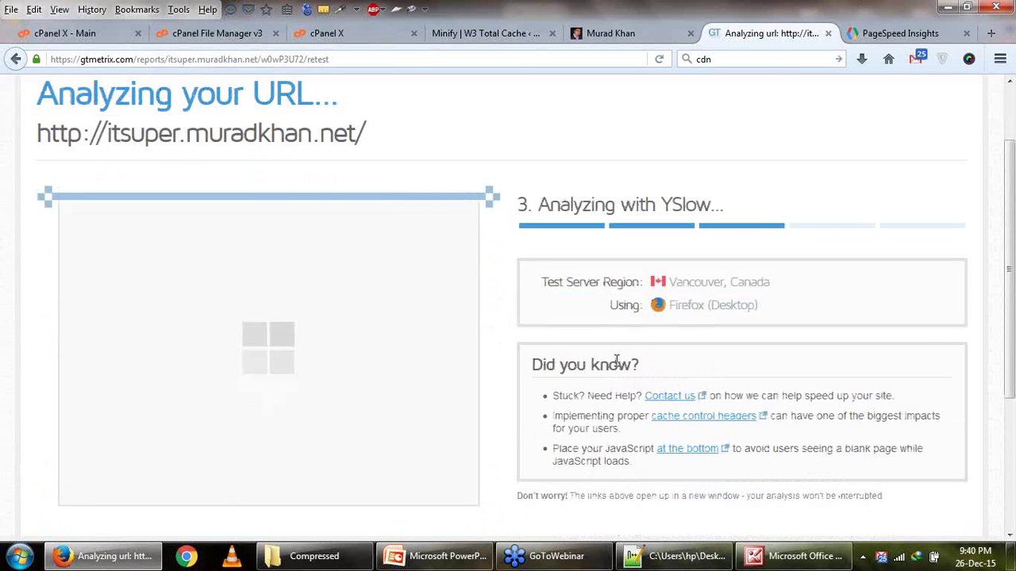
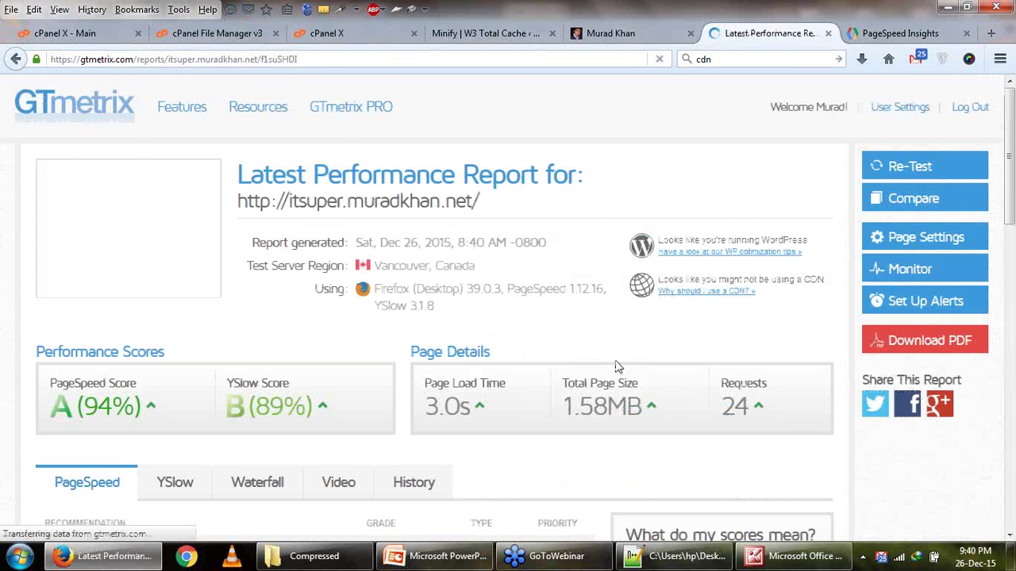
# Review the GTmetrix scores: PageSpeed A (94%), YSlow B (89%), 3.0s load time.
pyautogui.moveTo(254, 407); pyautogui.dragTo(306, 406)
pyautogui.moveTo(324, 413)
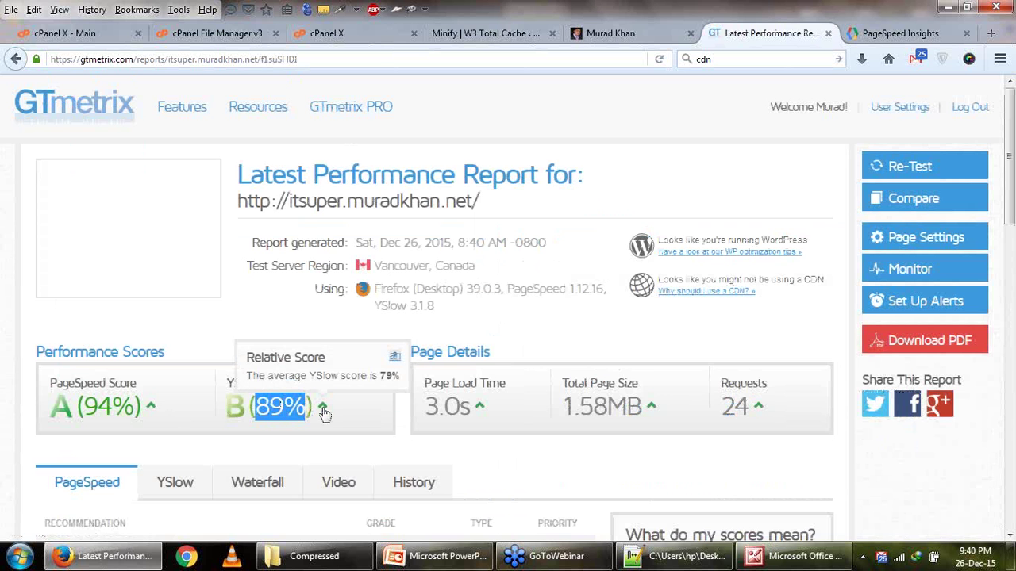
pyautogui.scroll(-2, 324, 412)
pyautogui.click(480, 355)
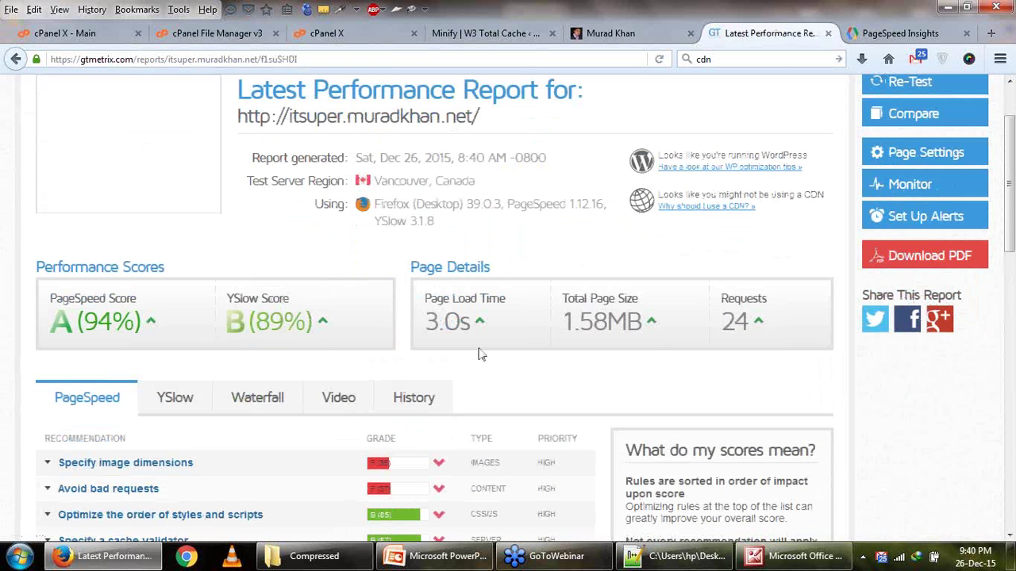
pyautogui.scroll(-2, 481, 351)
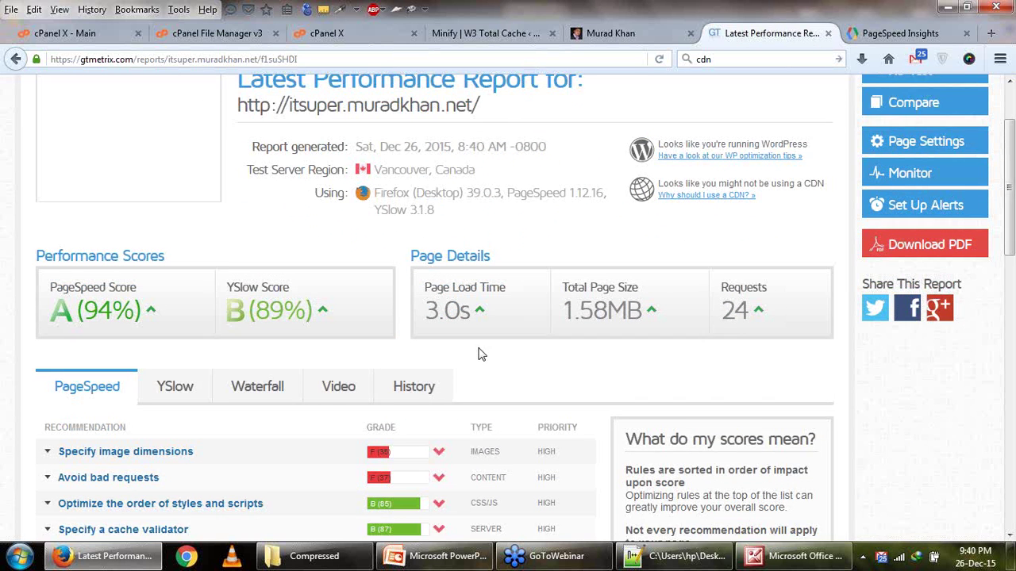
pyautogui.moveTo(651, 241)
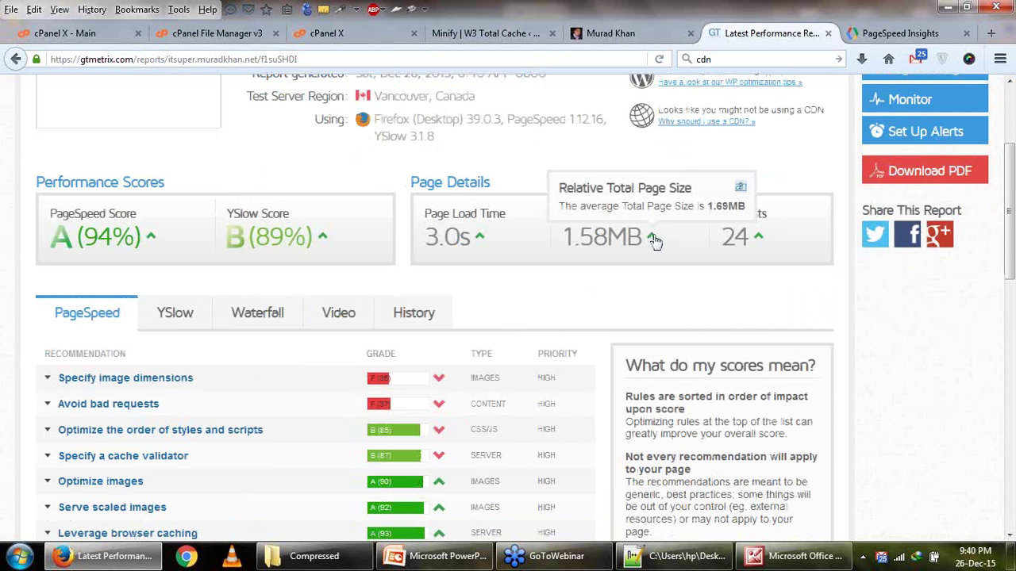
pyautogui.moveTo(757, 243)
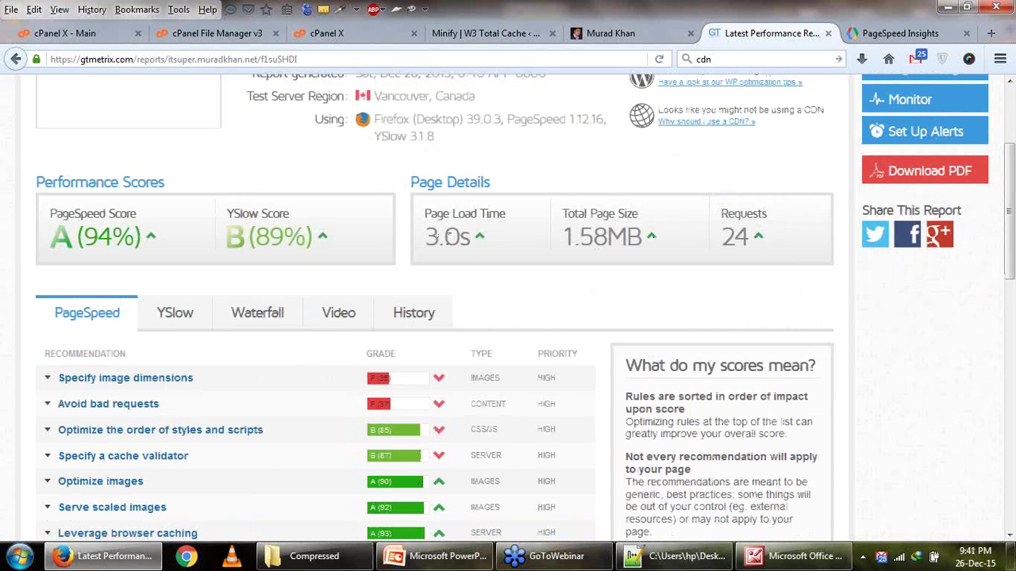
pyautogui.scroll(-2, 465, 246)
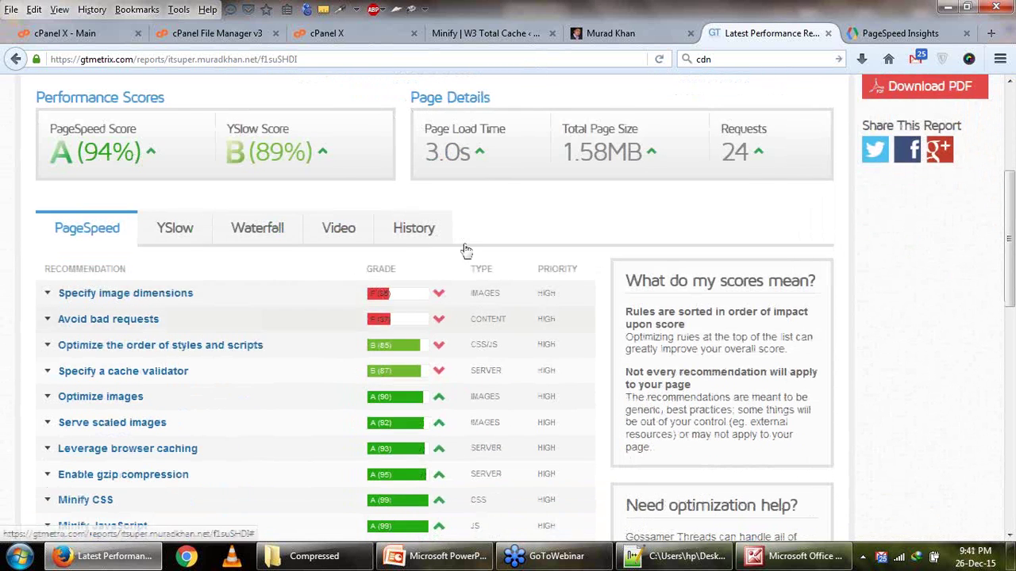
# Compare PageSpeed and YSlow recommendations, check Avoid bad requests, and return to the Minify settings.
pyautogui.click(174, 228)
pyautogui.click(105, 230)
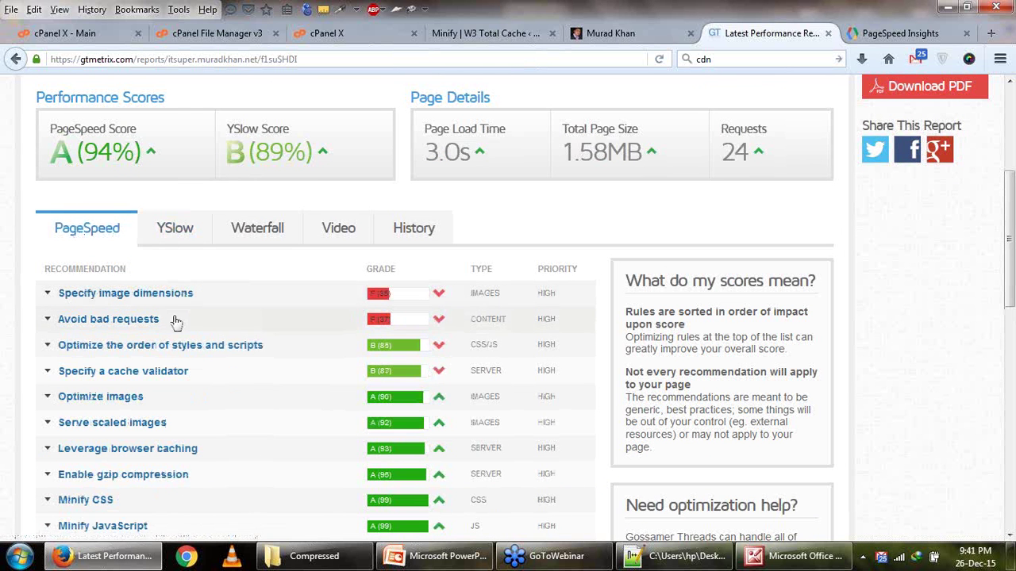
pyautogui.click(177, 321)
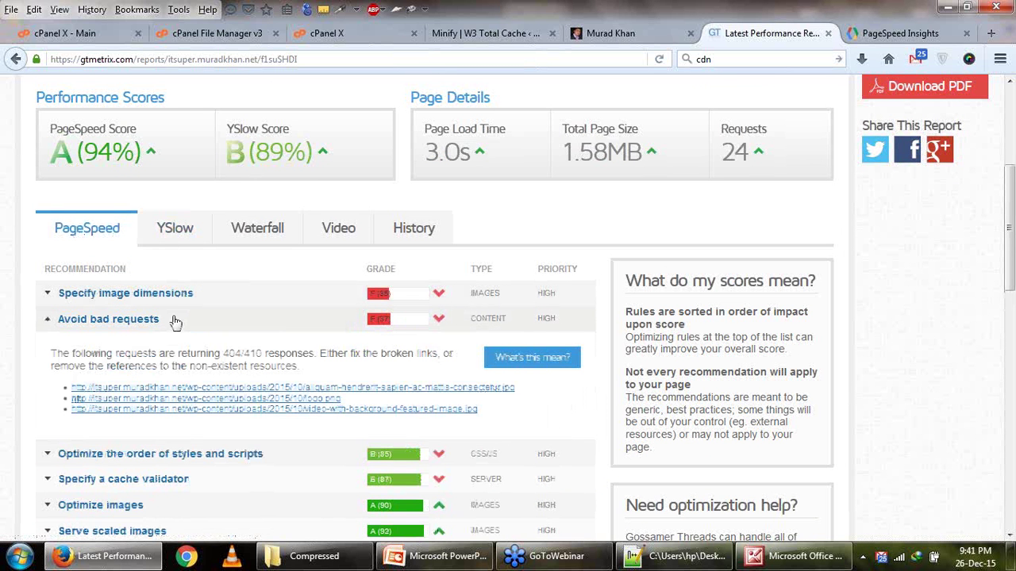
pyautogui.click(175, 320)
pyautogui.click(189, 228)
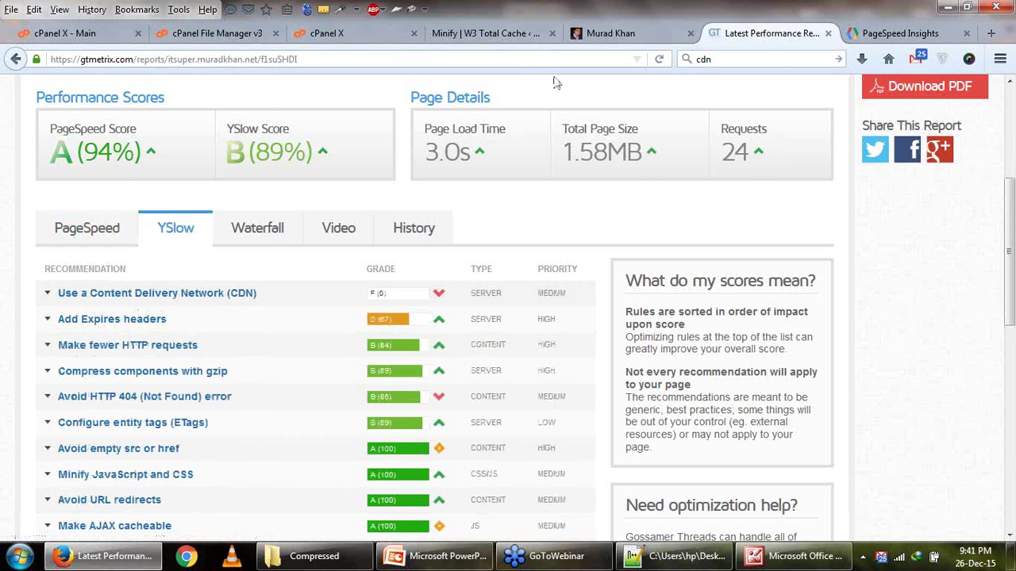
pyautogui.click(482, 34)
pyautogui.scroll(-3, 63, 417)
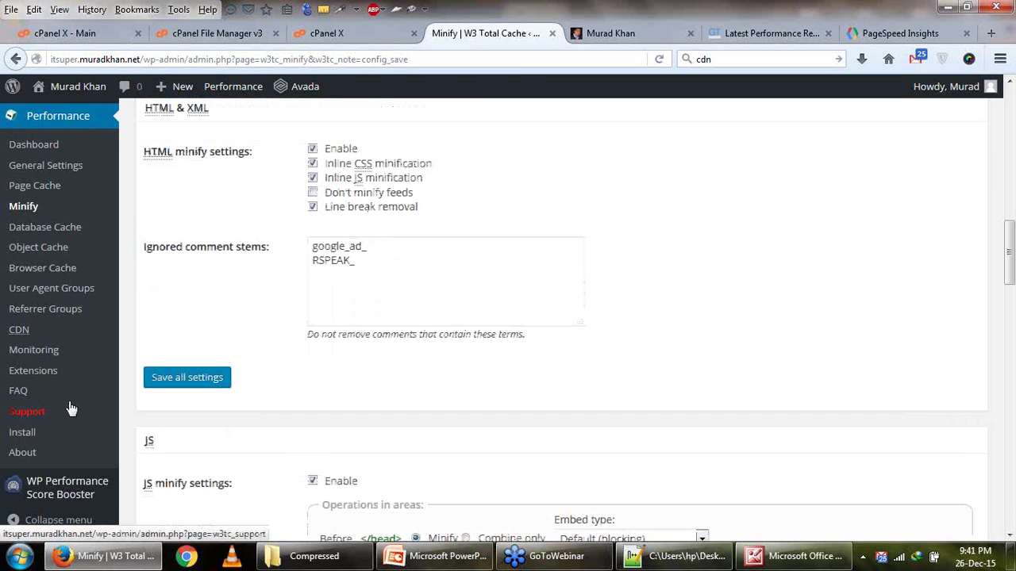
# Activate the CloudFlare extension under Performance > Extensions and open its Settings.
pyautogui.scroll(2, 70, 409)
pyautogui.scroll(-2, 111, 390)
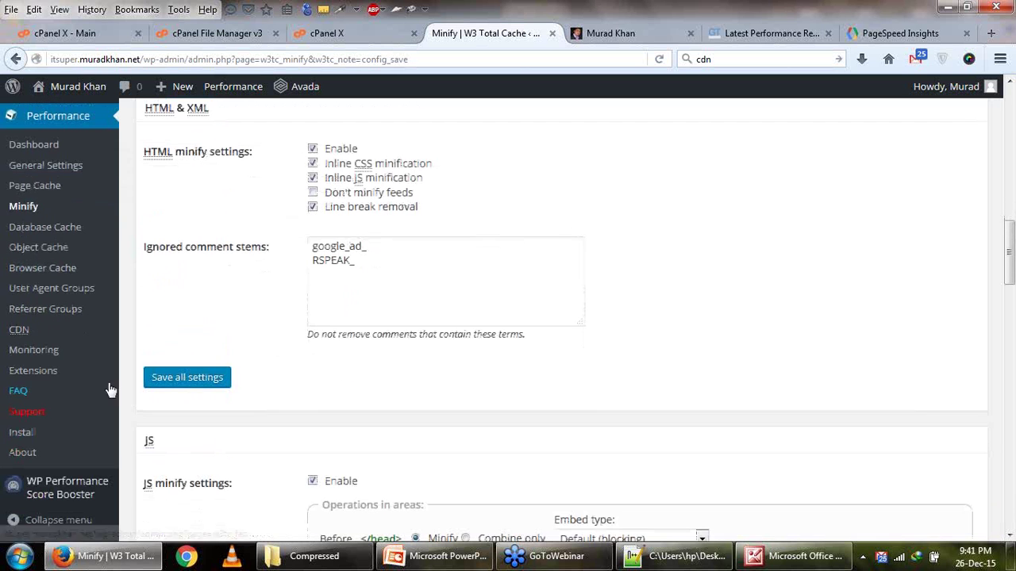
pyautogui.click(45, 374)
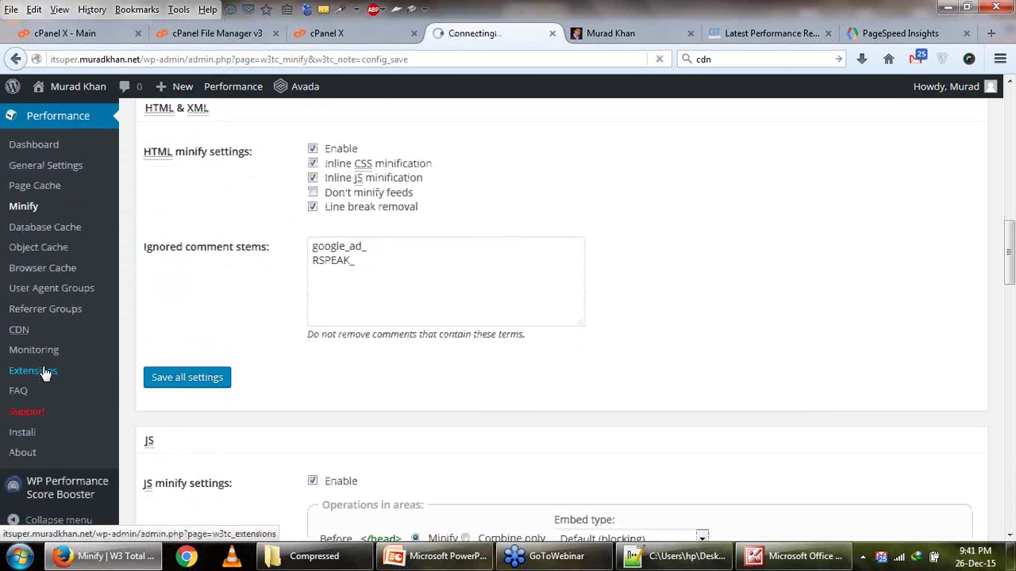
pyautogui.scroll(-3, 141, 364)
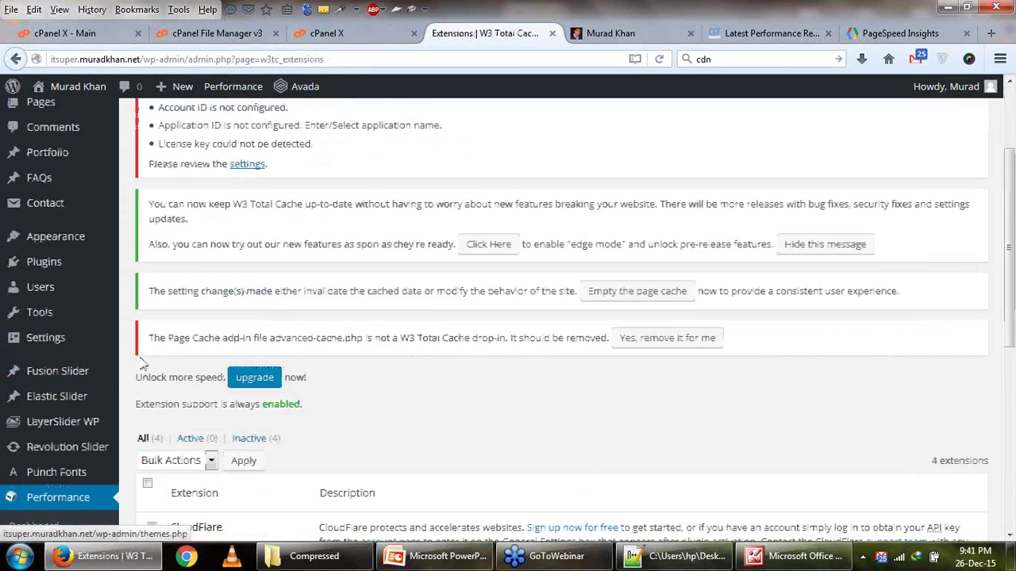
pyautogui.scroll(-4, 198, 365)
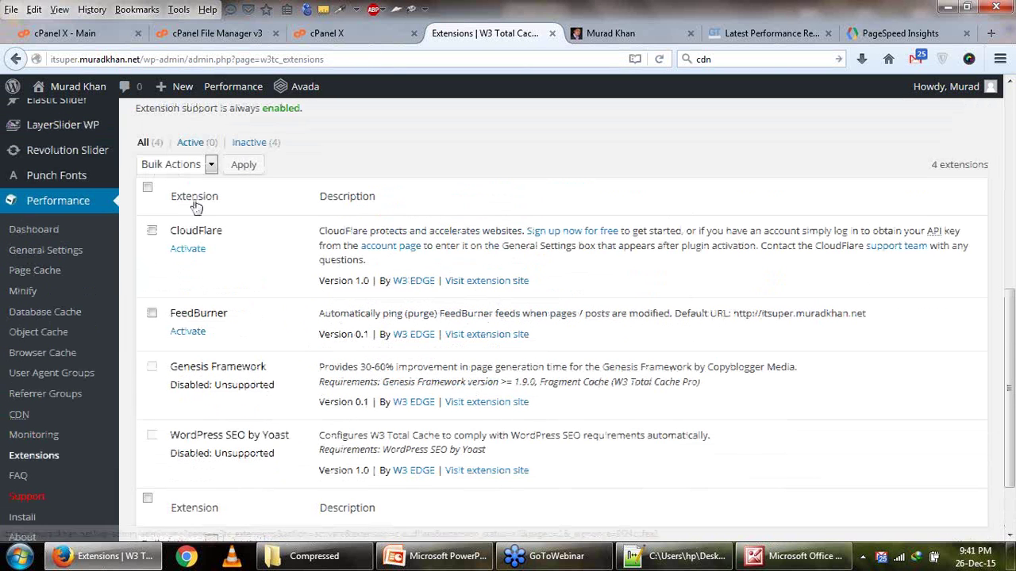
pyautogui.click(190, 249)
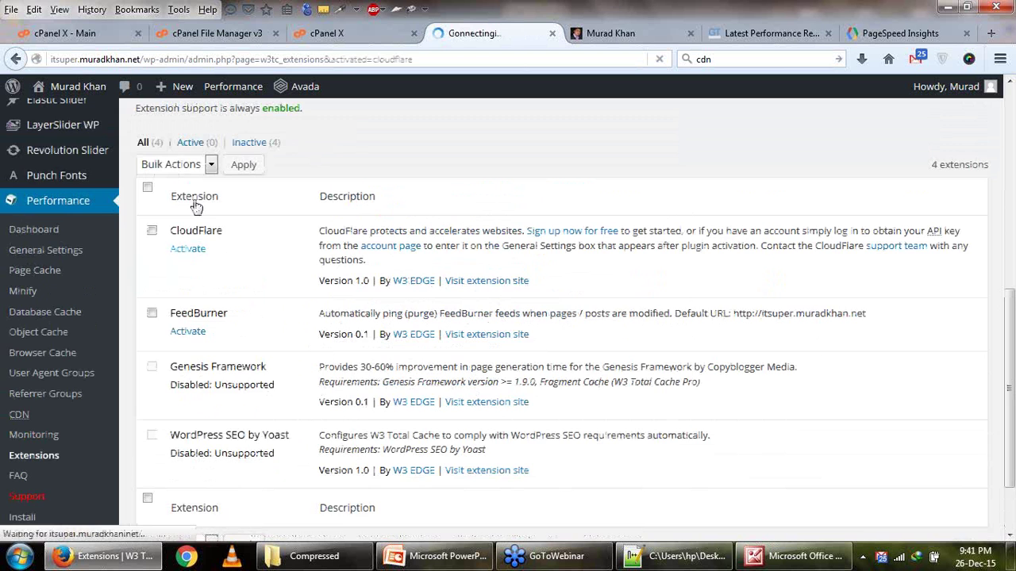
pyautogui.scroll(-1, 245, 320)
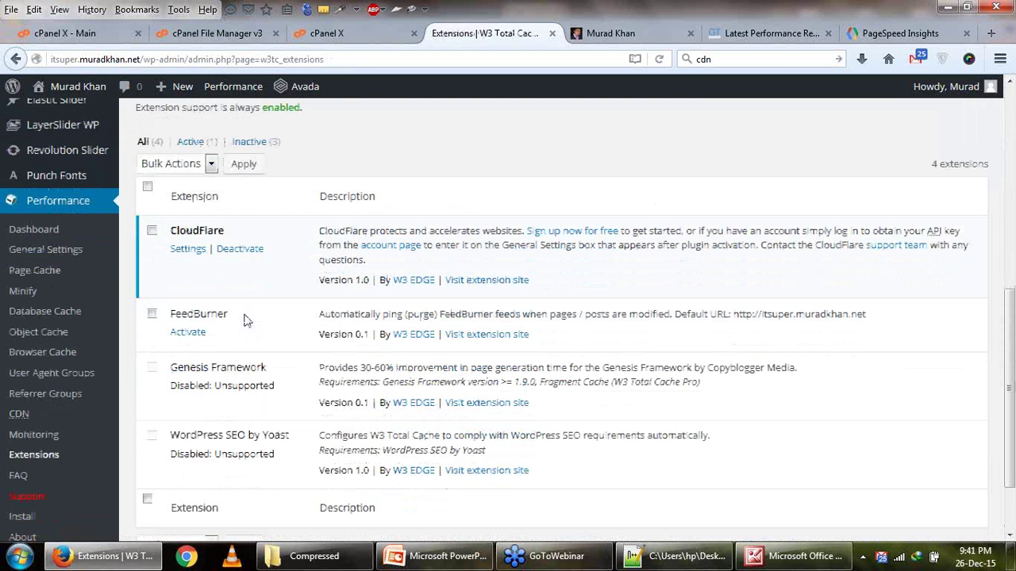
pyautogui.click(197, 251)
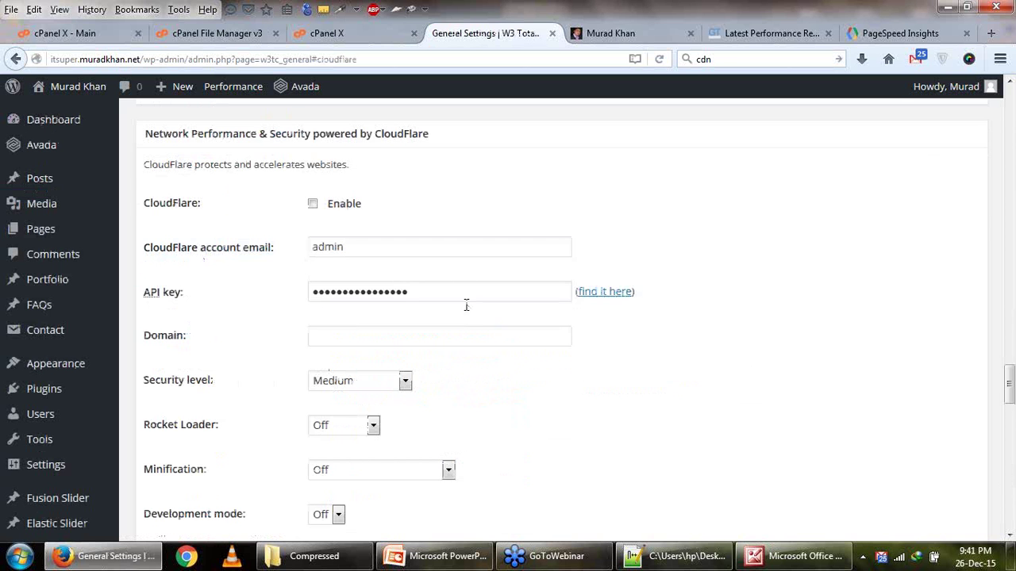
# Tick Enable for CloudFlare and begin replacing the placeholder with the CloudFlare account email.
pyautogui.scroll(2, 264, 298)
pyautogui.click(314, 290)
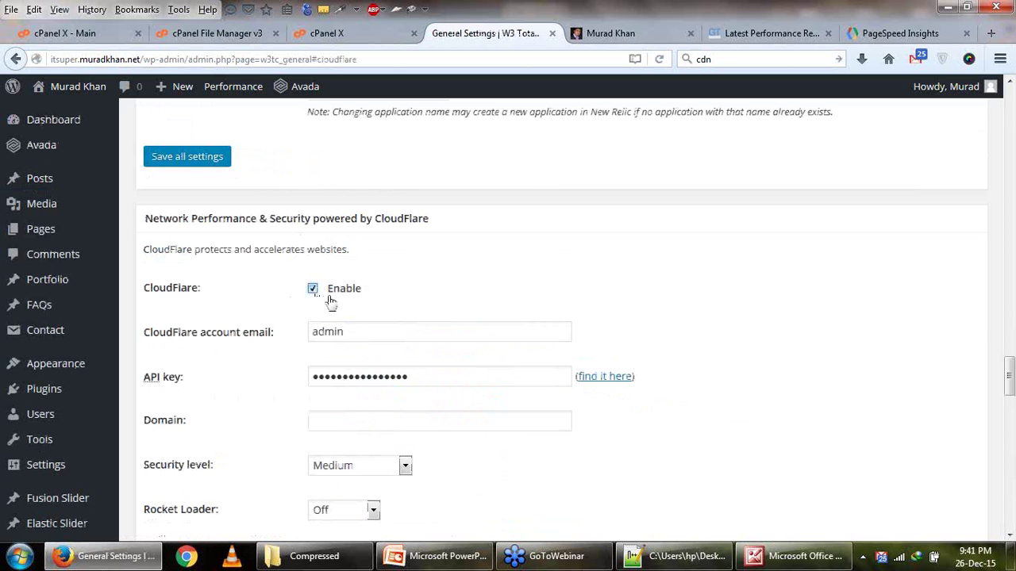
pyautogui.doubleClick(381, 324)
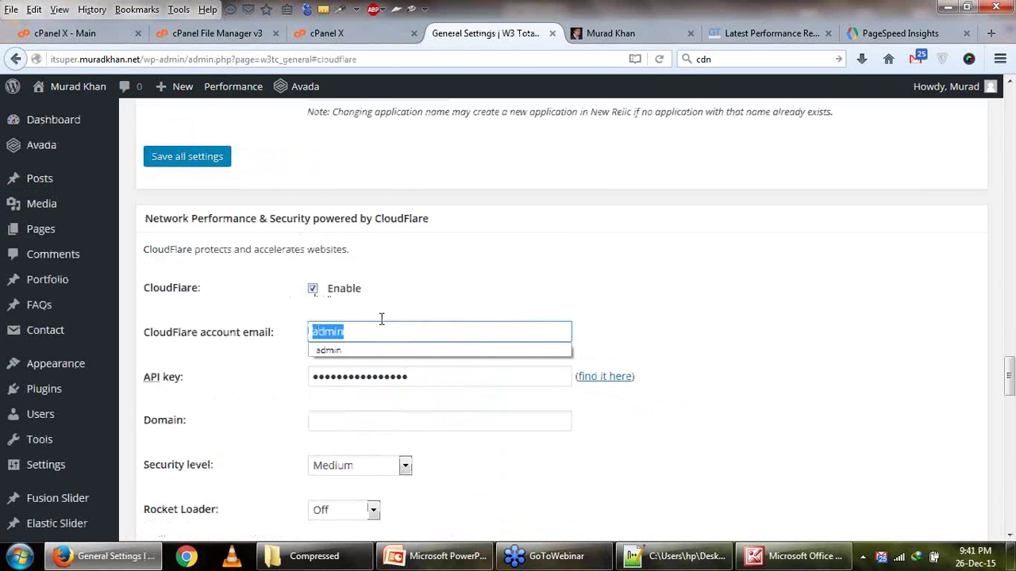
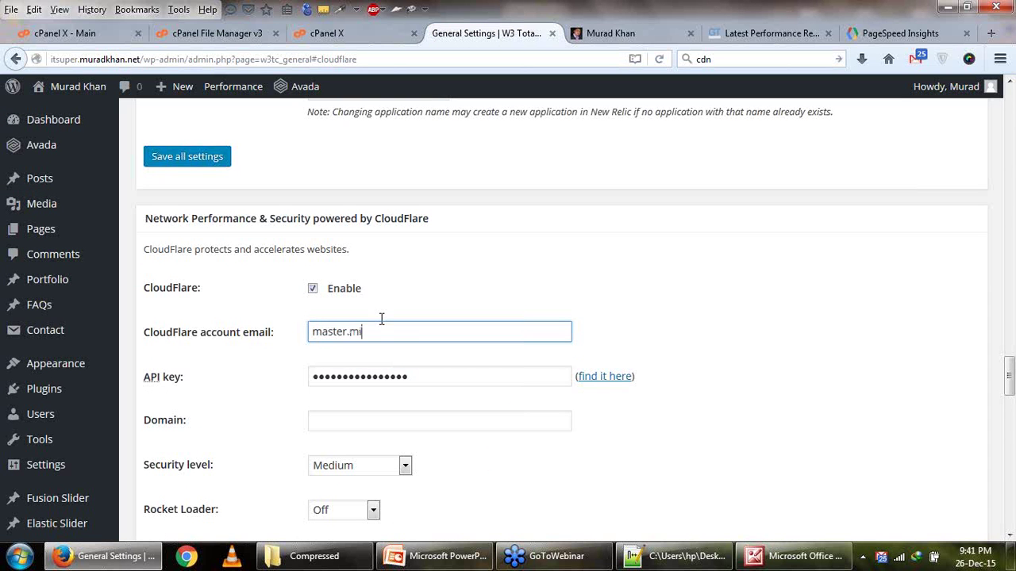
pyautogui.click(402, 227)
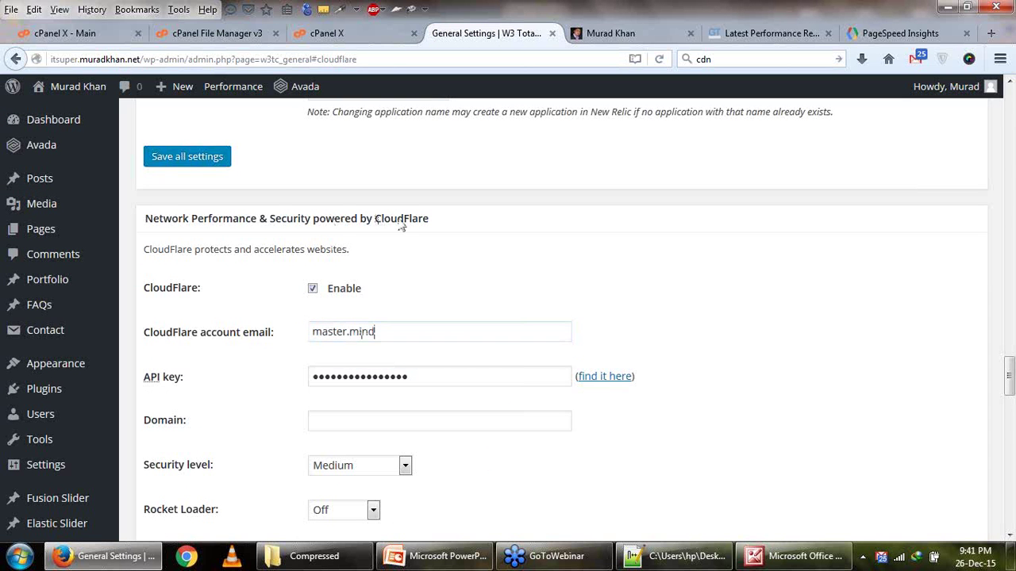
# Search the web for 'cloadflare' and open the CloudFlare website's login page.
pyautogui.click(991, 33)
pyautogui.click(755, 64)
pyautogui.write('c')
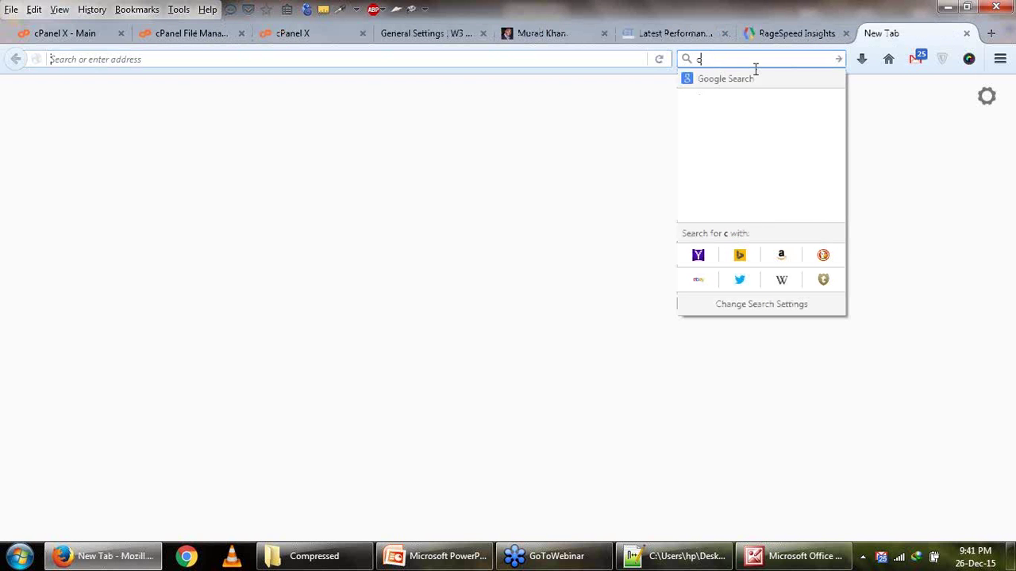
pyautogui.write('load')
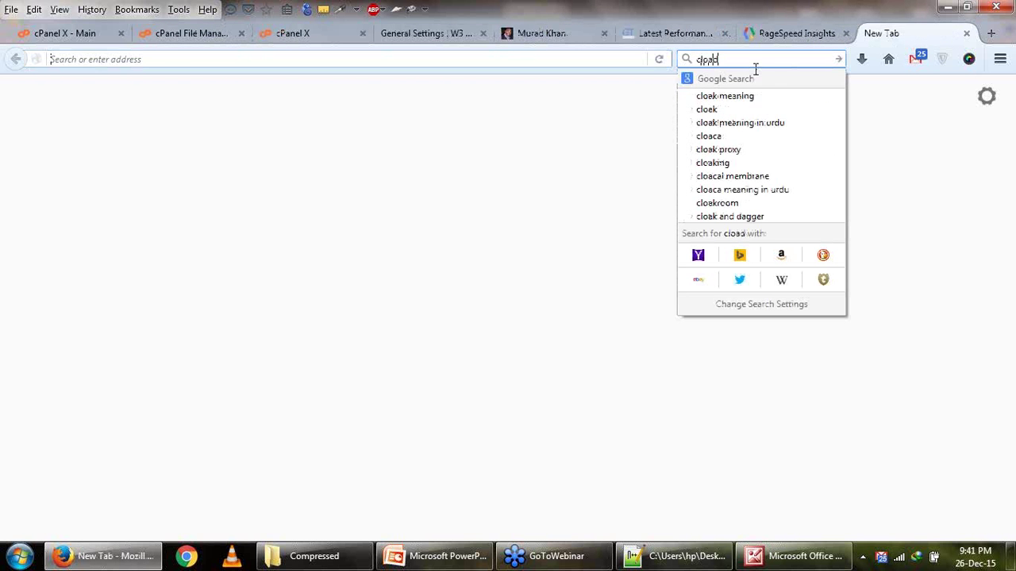
pyautogui.write('flare')
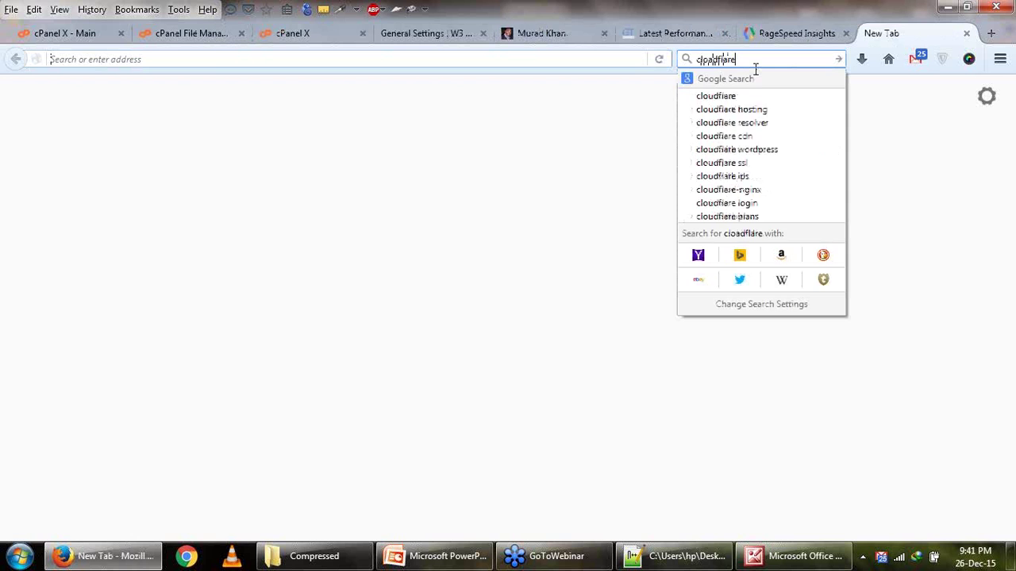
pyautogui.press('Return')
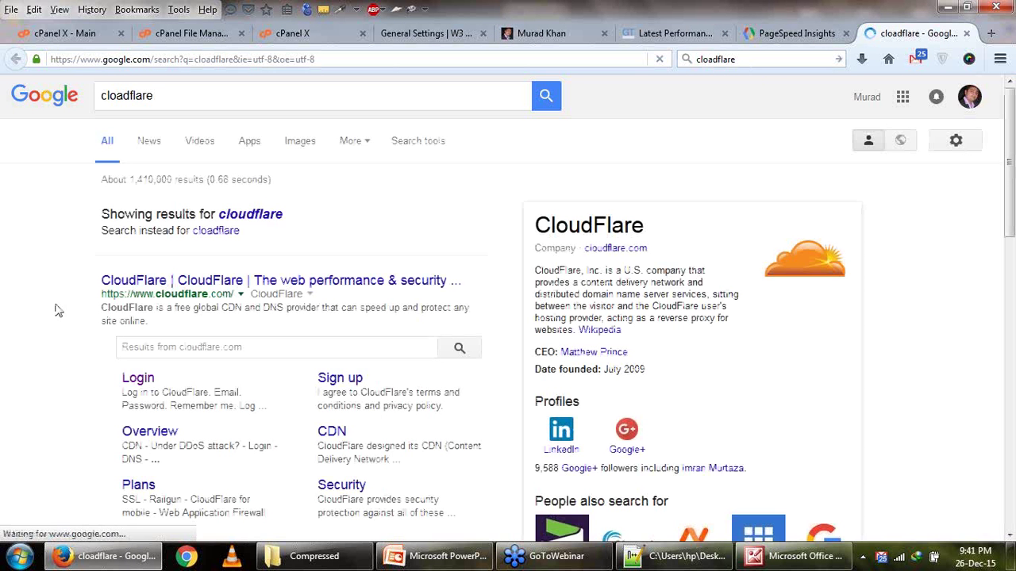
pyautogui.click(107, 283)
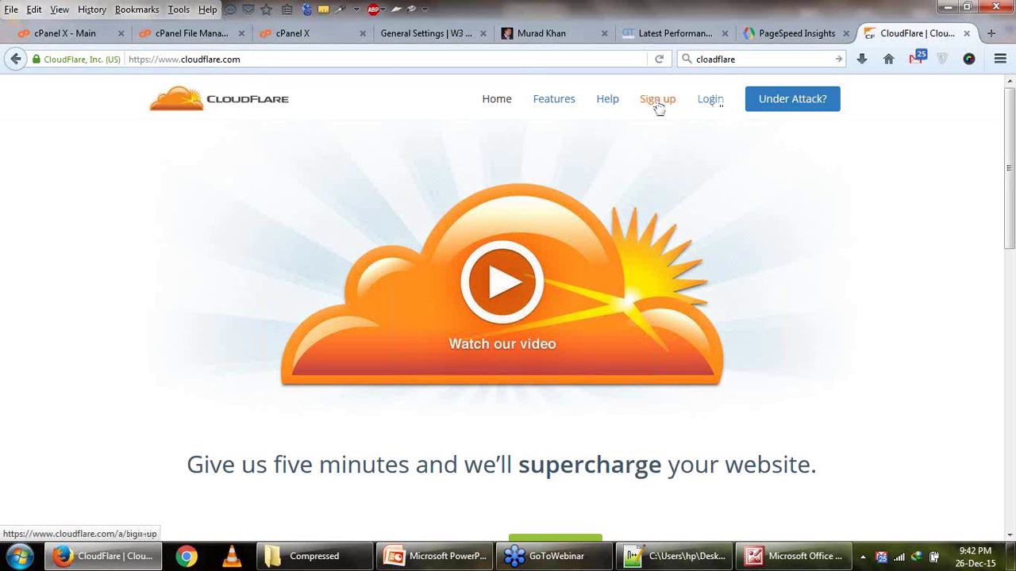
pyautogui.click(709, 105)
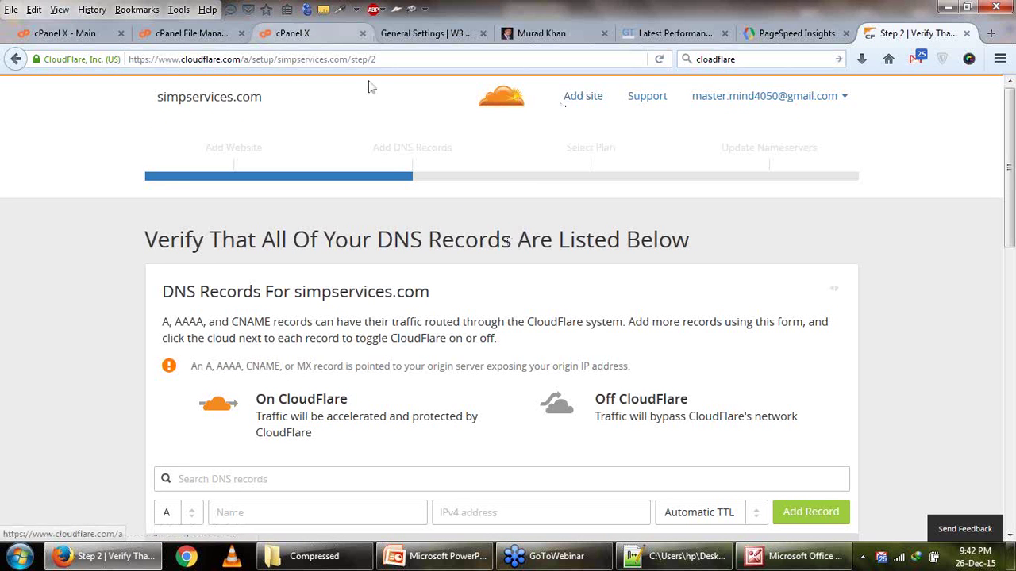
# Look over the cPanel, CloudFlare DNS records, PageSpeed and GTmetrix tabs, ending on WordPress CloudFlare settings.
pyautogui.click(295, 33)
pyautogui.click(194, 36)
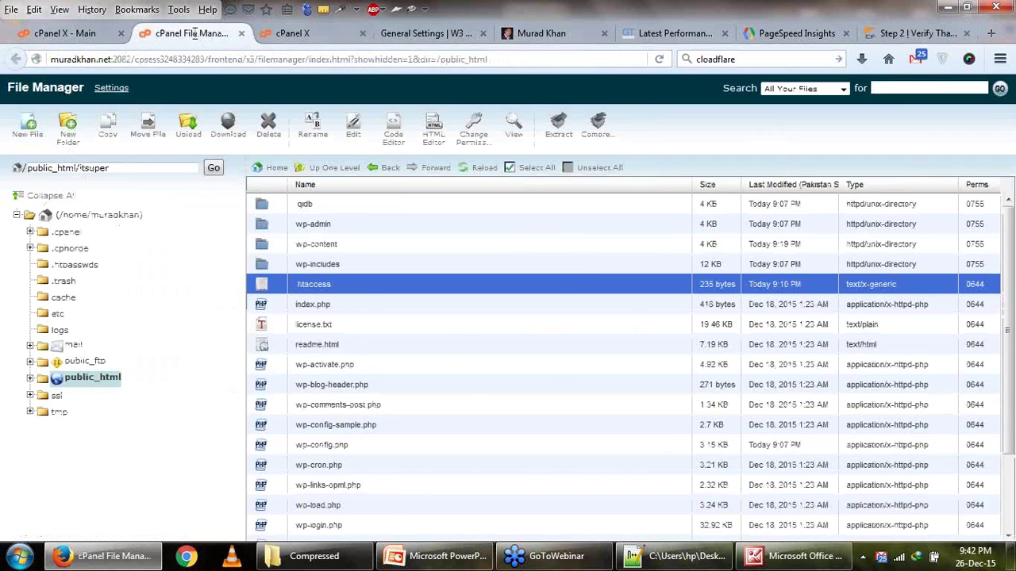
pyautogui.click(65, 33)
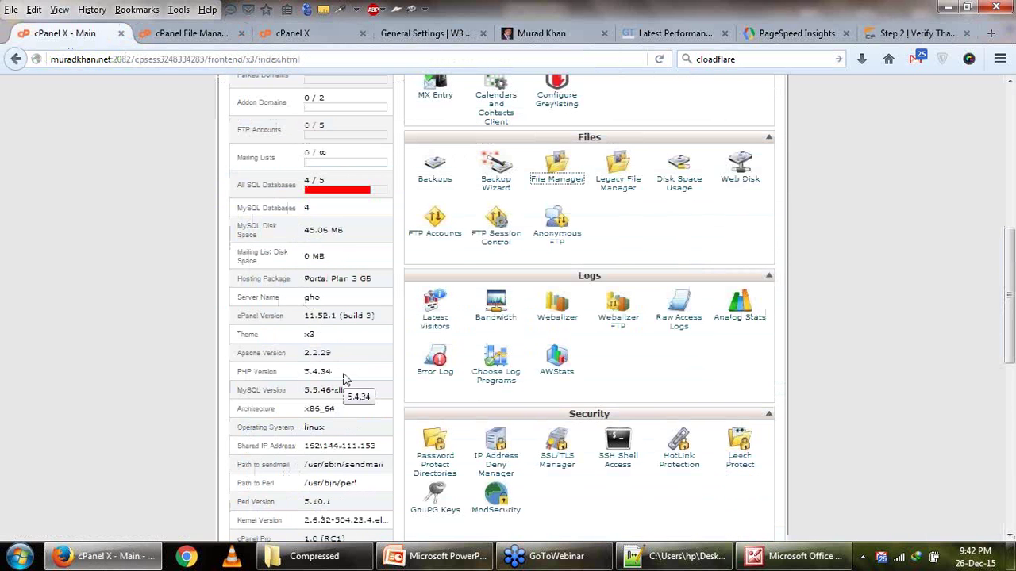
pyautogui.scroll(-4, 591, 377)
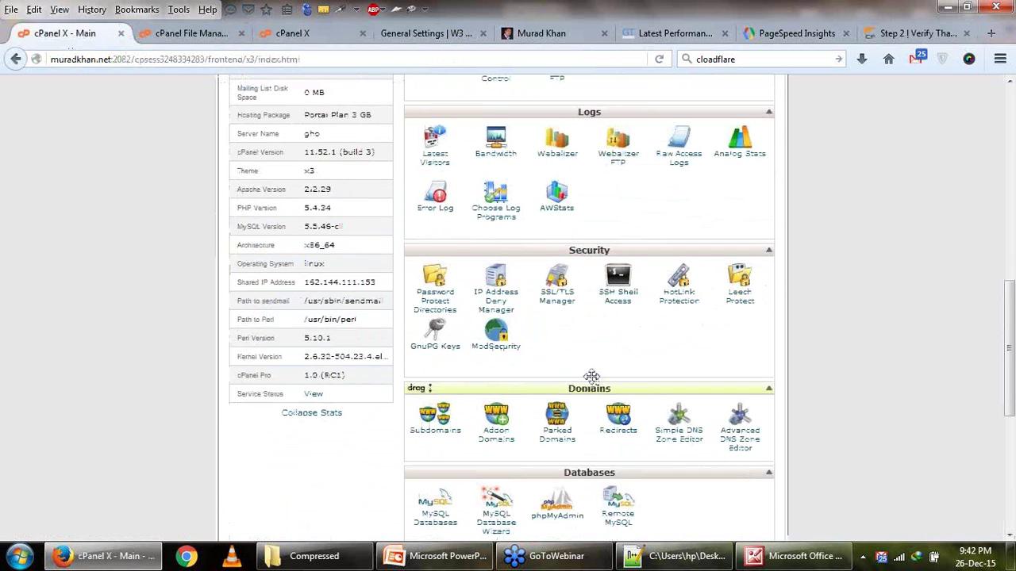
pyautogui.scroll(4, 591, 376)
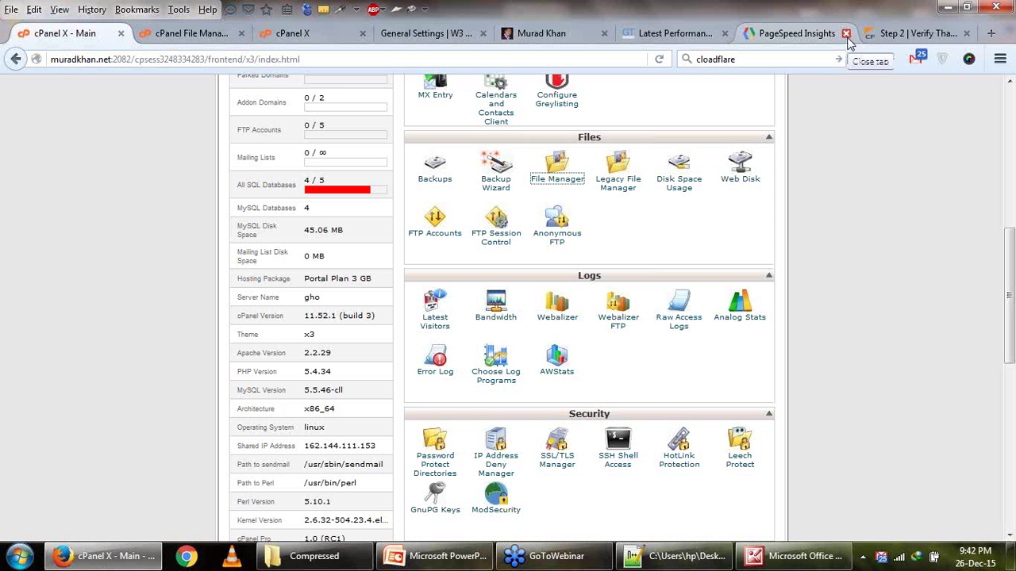
pyautogui.click(888, 32)
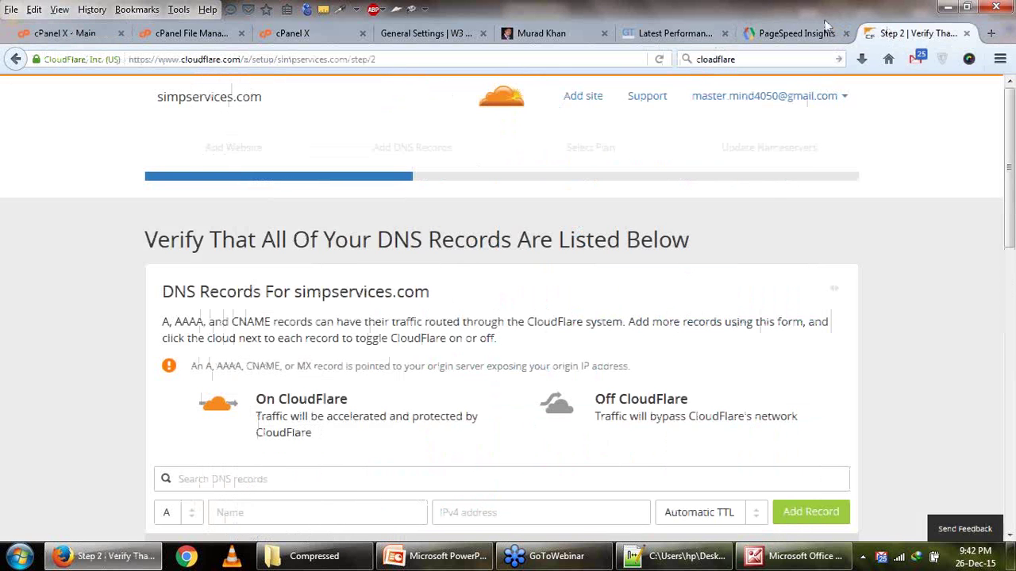
pyautogui.click(758, 33)
pyautogui.click(673, 35)
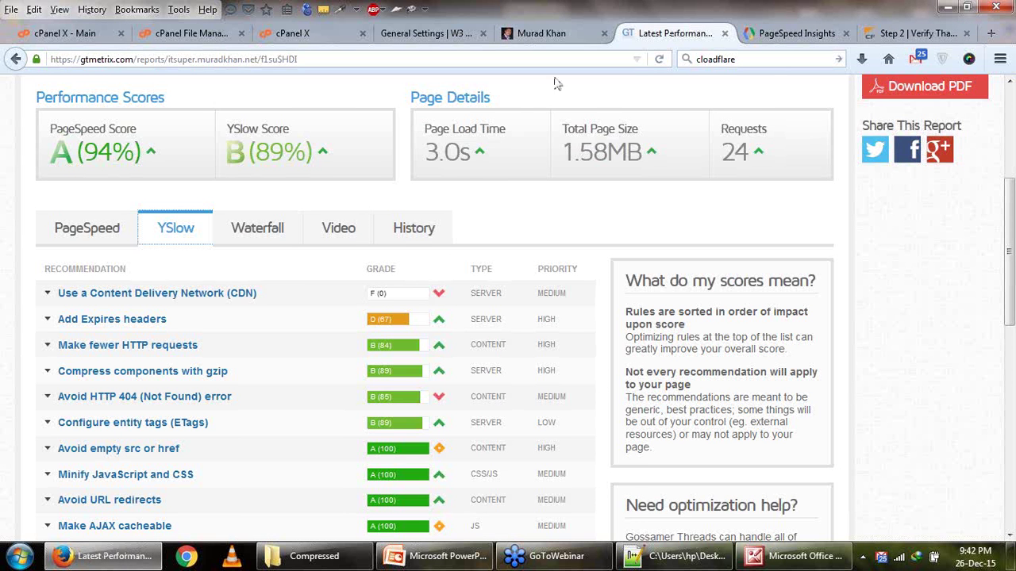
pyautogui.click(429, 33)
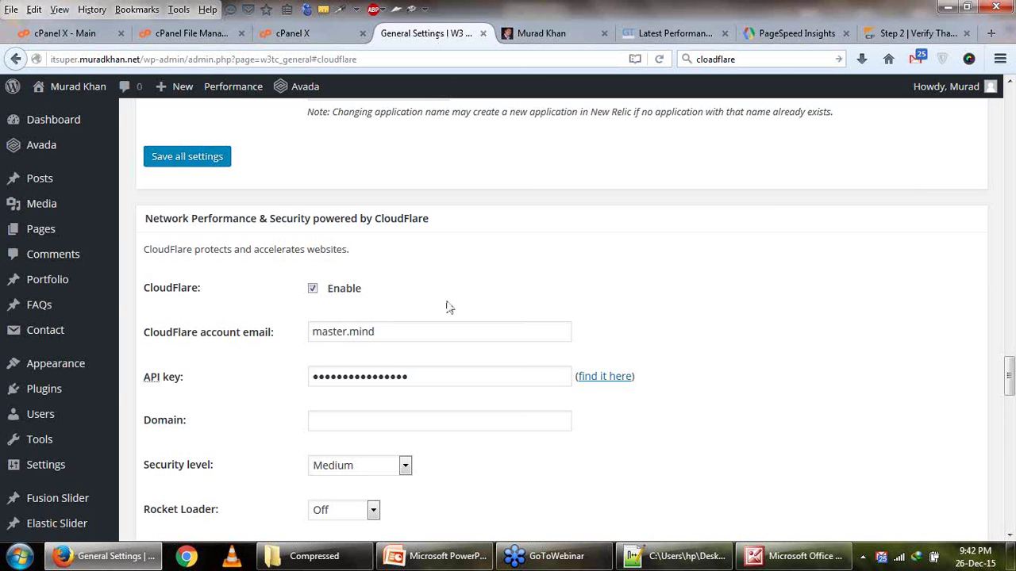
# Open the 'find it here' CloudFlare account page in a new tab.
pyautogui.rightClick(593, 380)
pyautogui.click(637, 162)
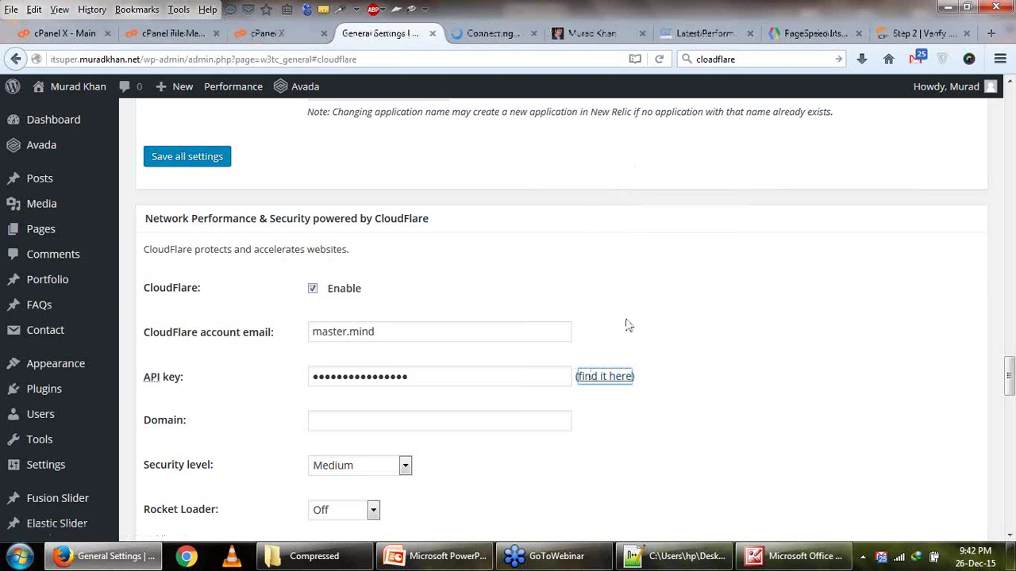
pyautogui.click(499, 38)
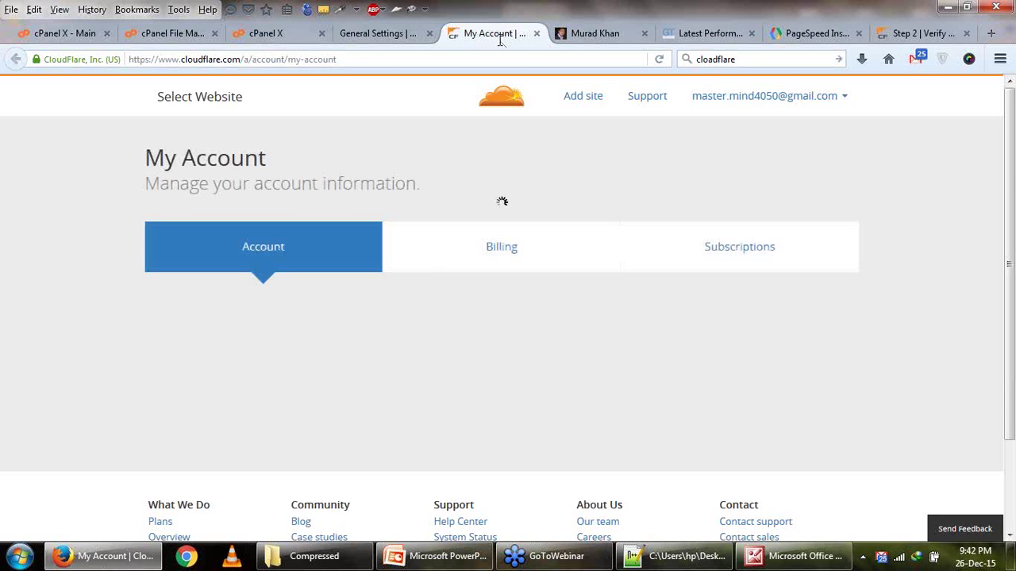
pyautogui.scroll(-5, 571, 261)
pyautogui.scroll(-3, 576, 261)
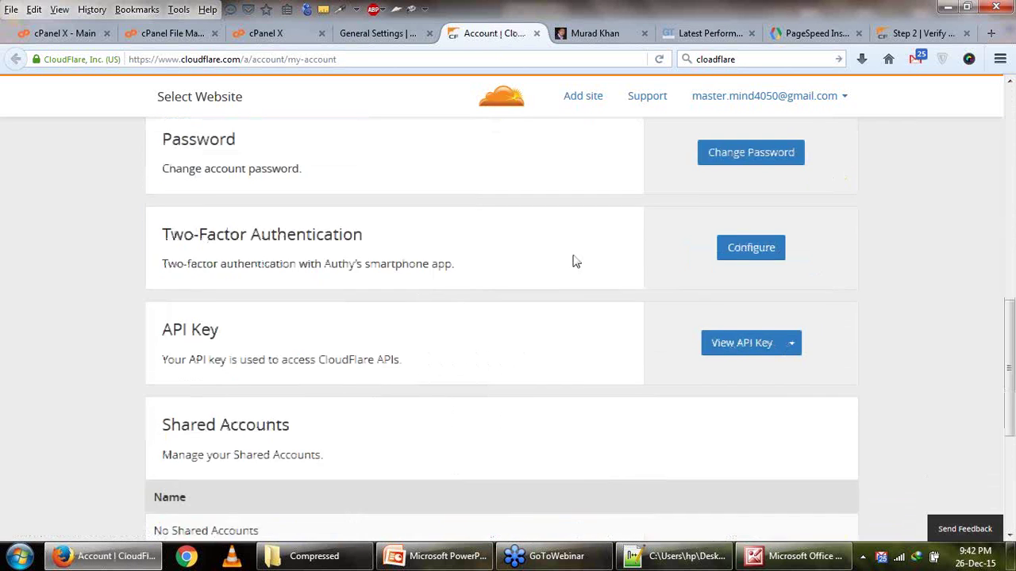
# Reveal and copy the CloudFlare API key, then go back to the WordPress settings.
pyautogui.click(724, 314)
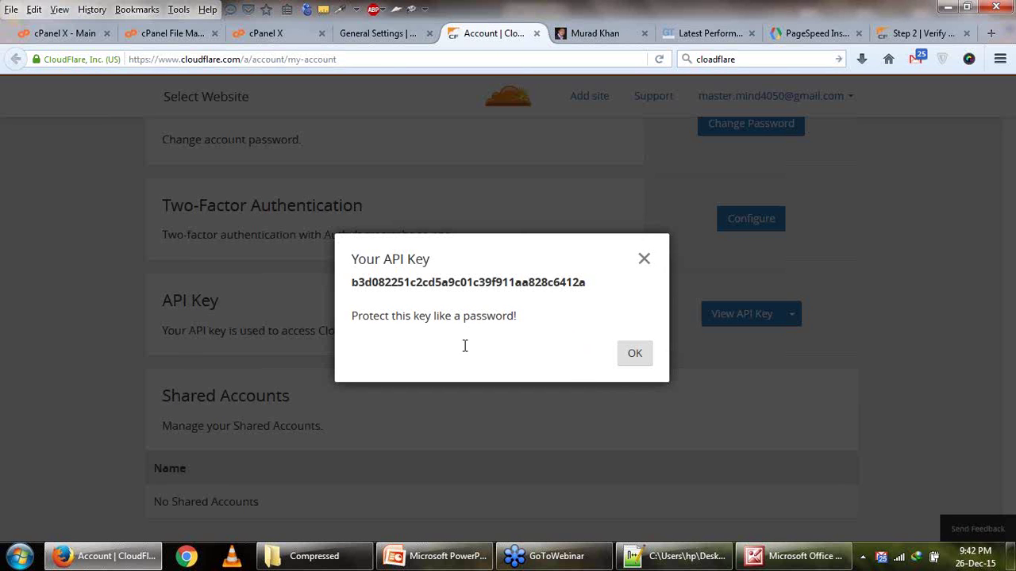
pyautogui.doubleClick(437, 275)
pyautogui.rightClick(438, 274)
pyautogui.click(459, 288)
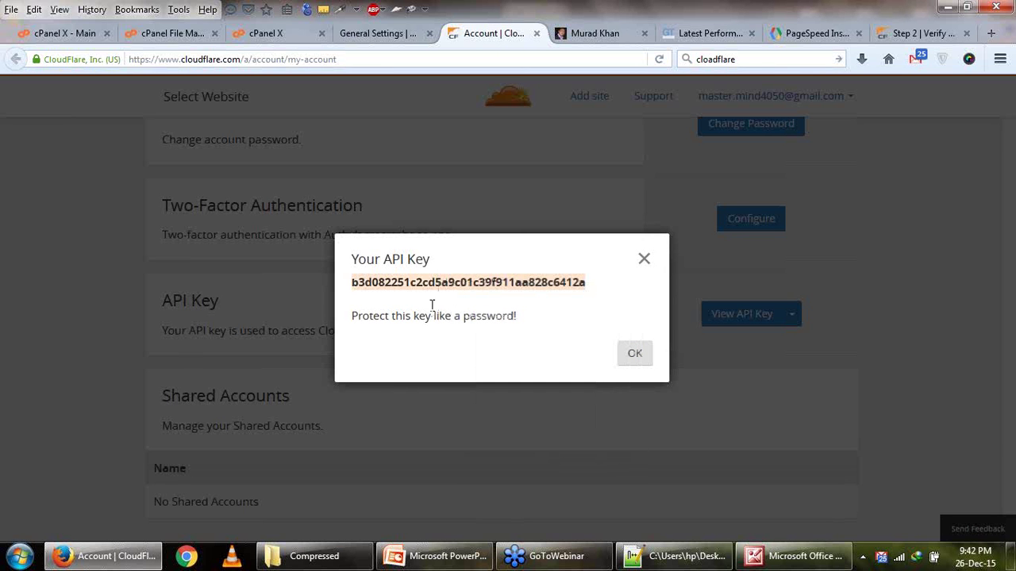
pyautogui.click(645, 262)
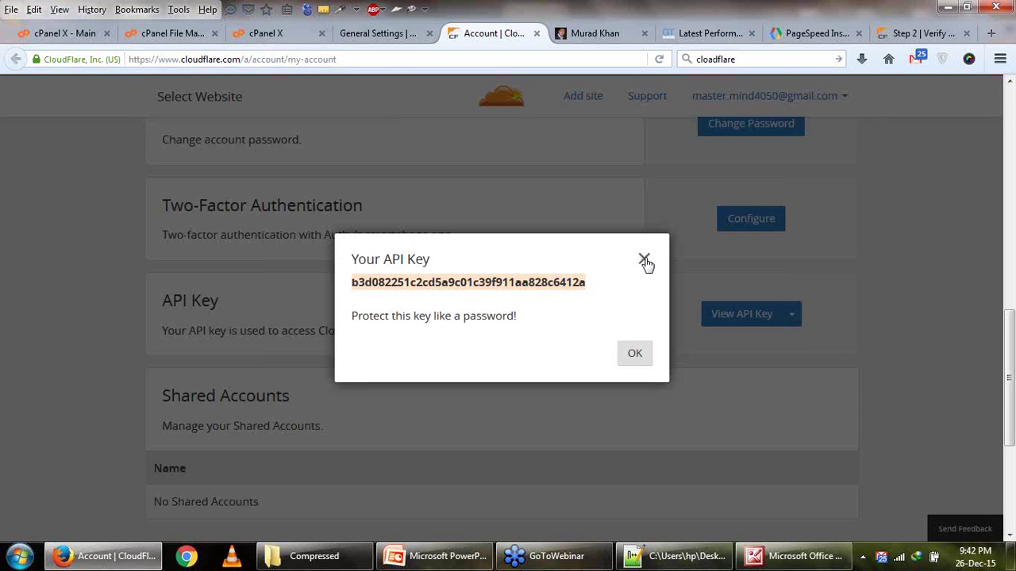
pyautogui.click(354, 38)
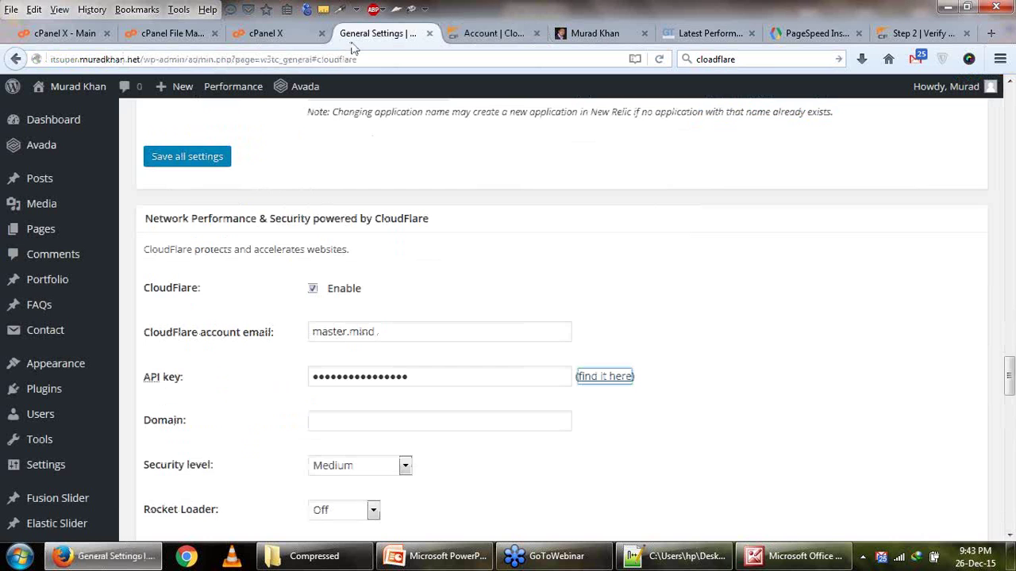
# Paste the copied API key into the CloudFlare settings and complete the account email.
pyautogui.doubleClick(406, 377)
pyautogui.hotkey('ctrl', 'v')
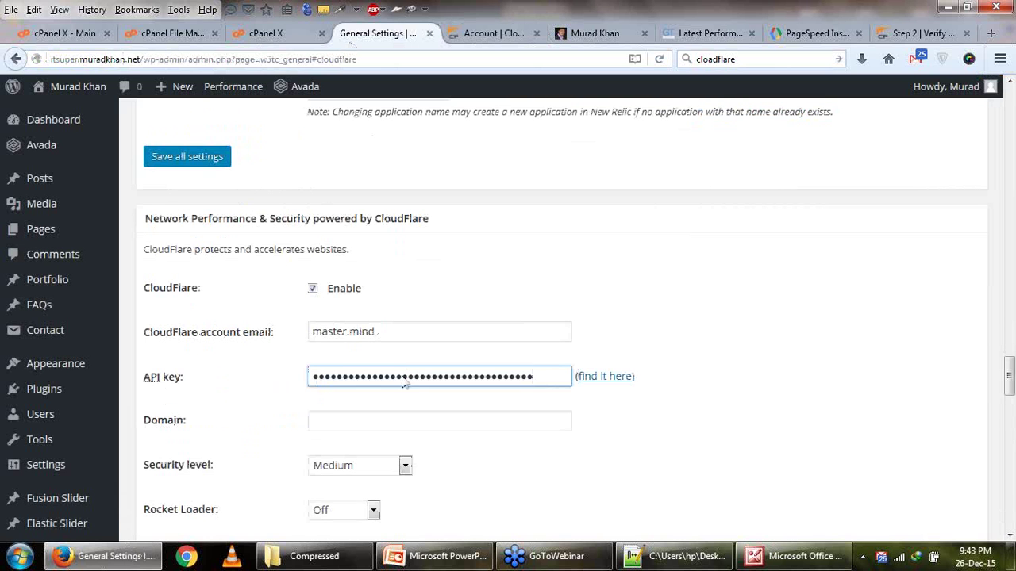
pyautogui.click(442, 336)
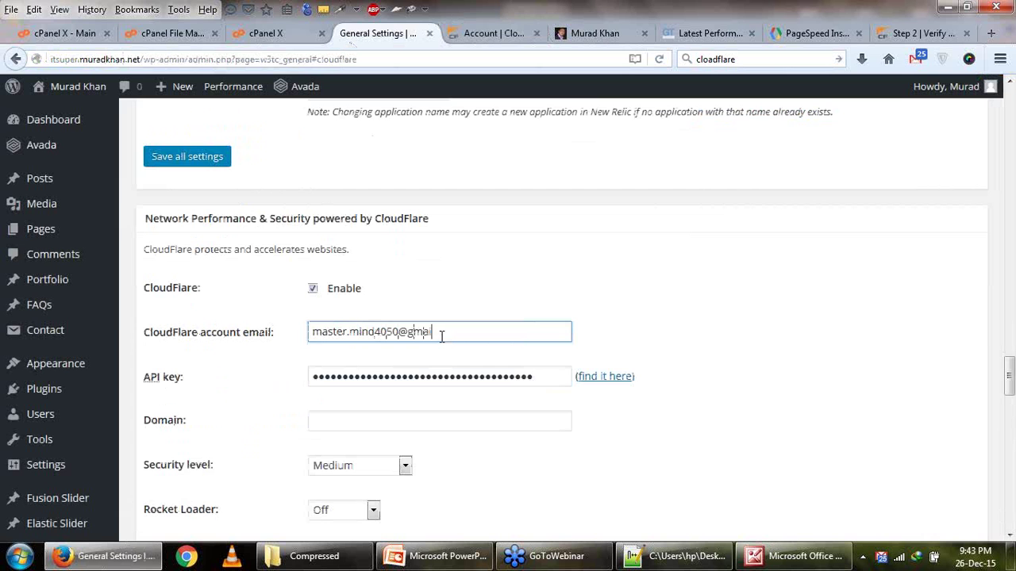
# Copy the public site's web address and paste it into the CloudFlare Domain field.
pyautogui.click(369, 412)
pyautogui.moveTo(76, 87)
pyautogui.click(63, 116)
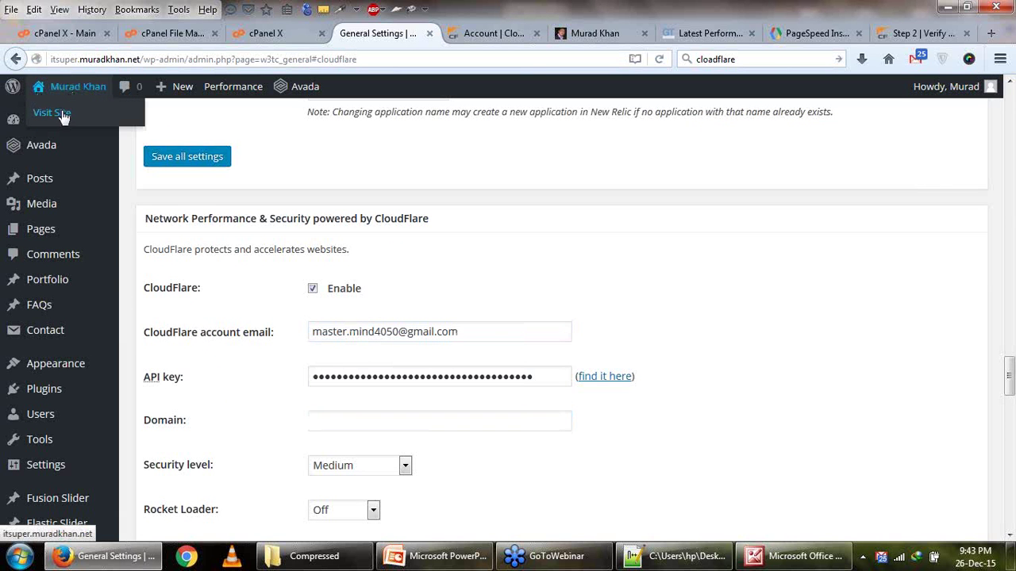
pyautogui.rightClick(64, 116)
pyautogui.press('Down')
pyautogui.press('Down')
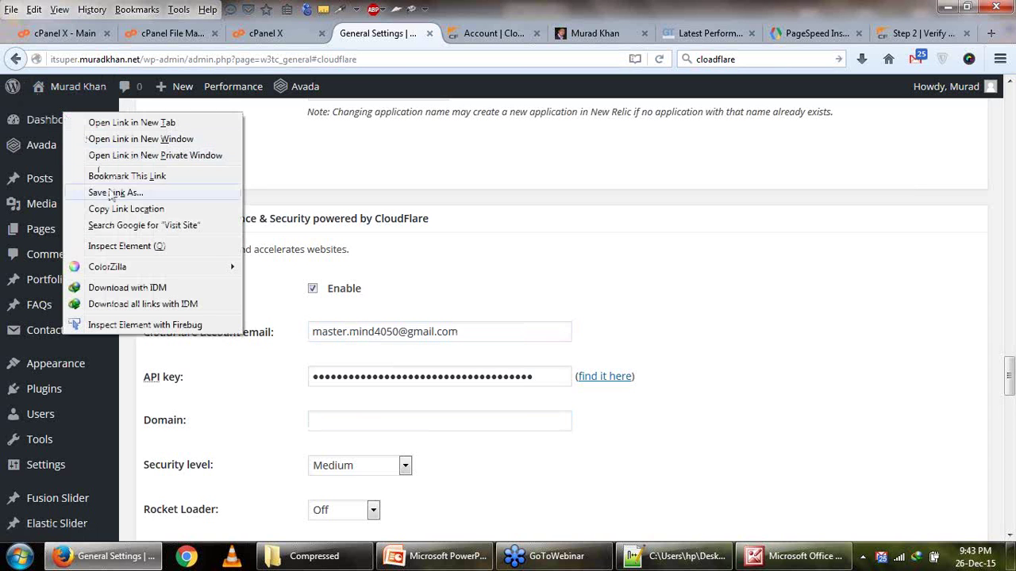
pyautogui.click(127, 208)
pyautogui.click(435, 424)
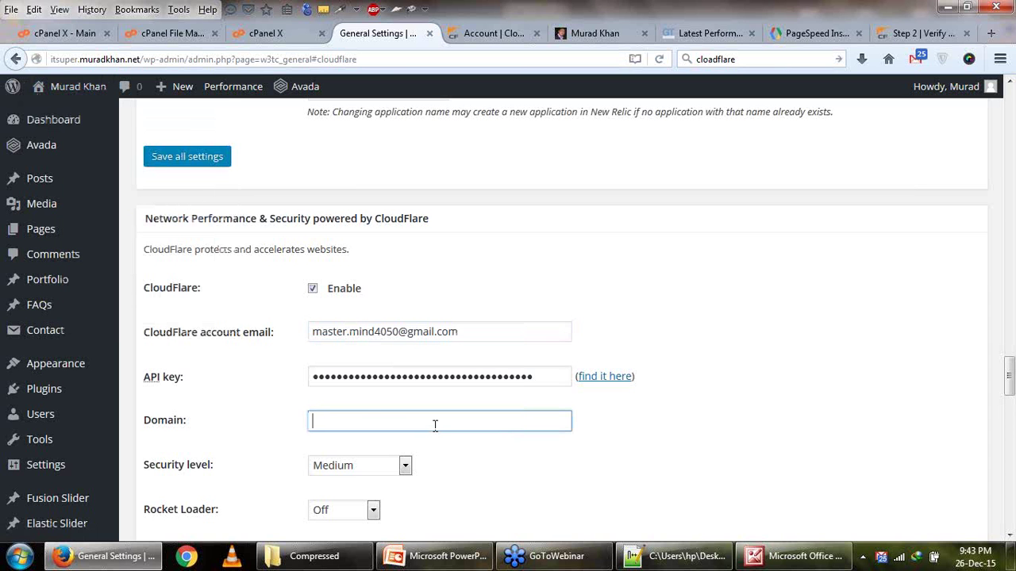
pyautogui.hotkey('ctrl', 'v')
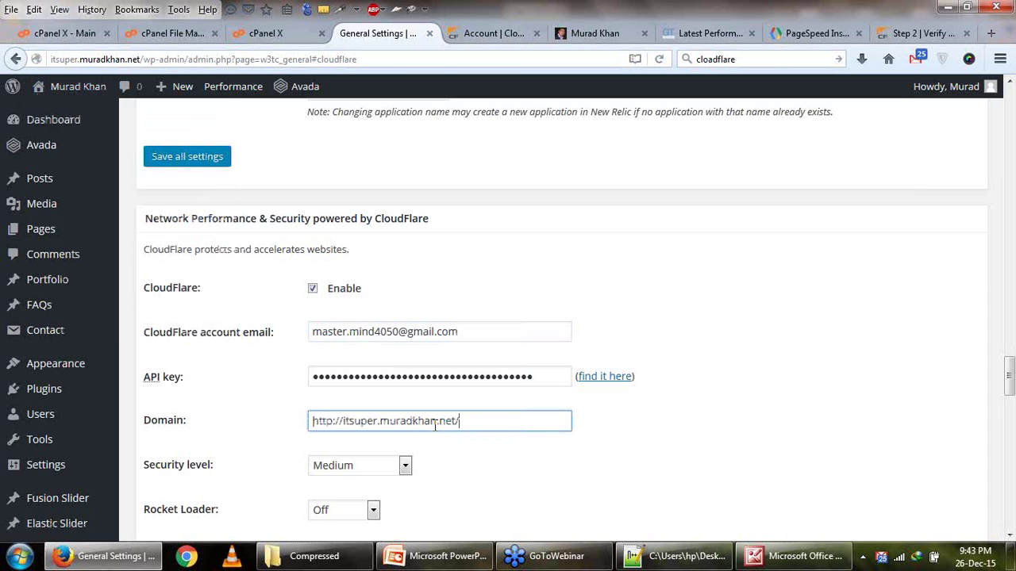
# Set security level Low, Rocket Loader Automatic, Minification Off, and save all settings.
pyautogui.scroll(-2, 402, 386)
pyautogui.click(397, 300)
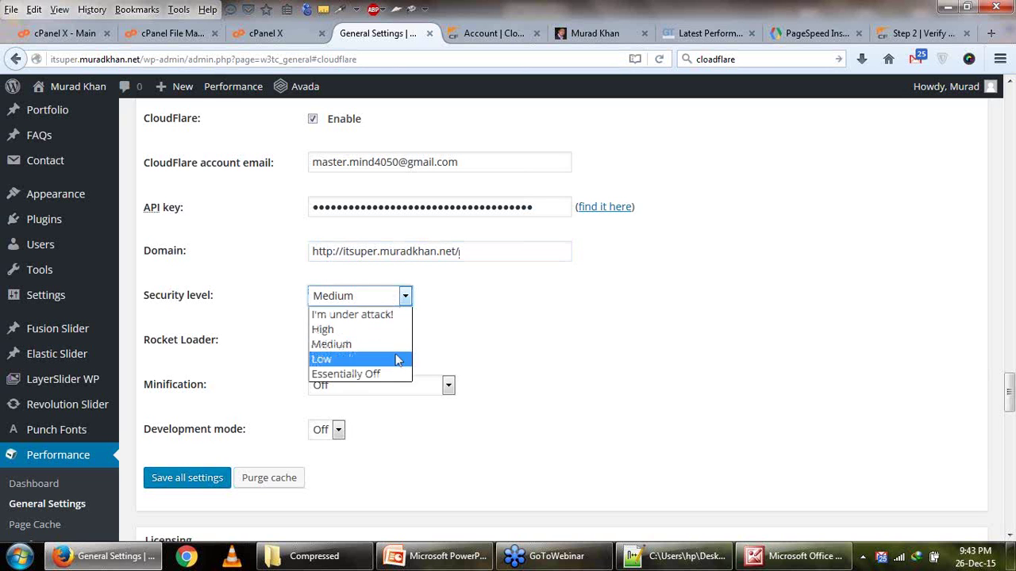
pyautogui.click(398, 358)
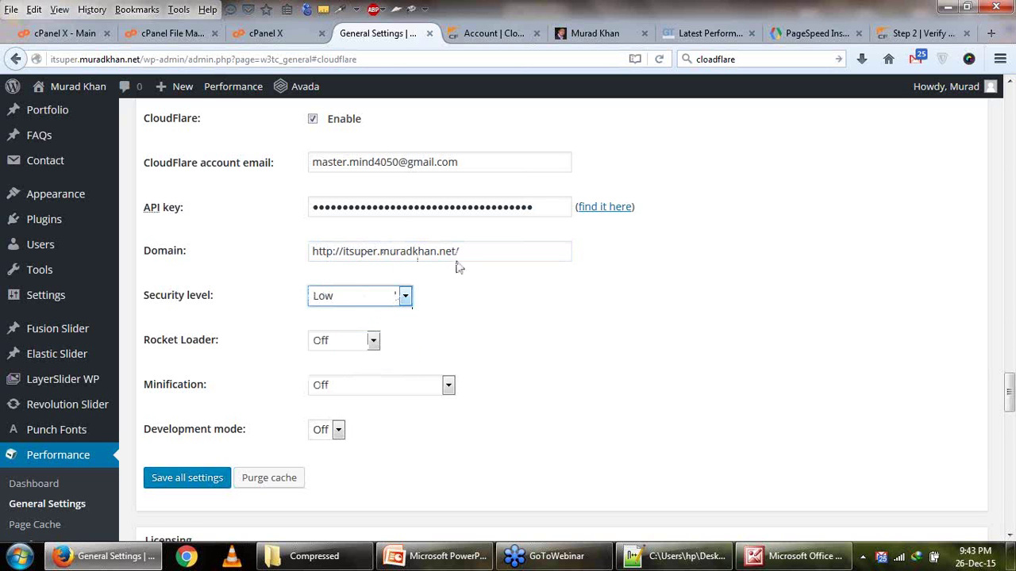
pyautogui.scroll(-1, 369, 332)
pyautogui.click(378, 265)
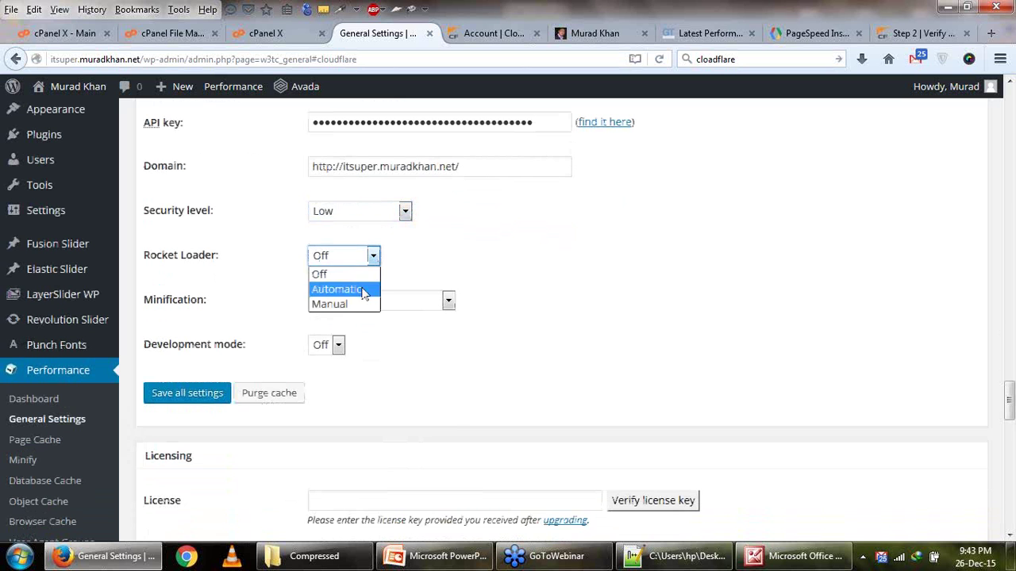
pyautogui.click(365, 291)
pyautogui.click(390, 305)
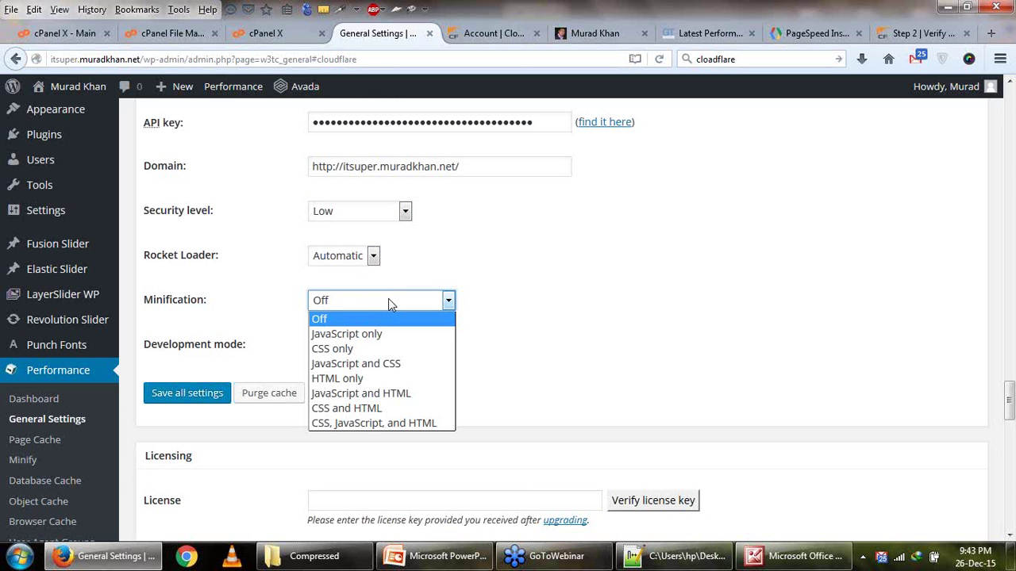
pyautogui.click(388, 301)
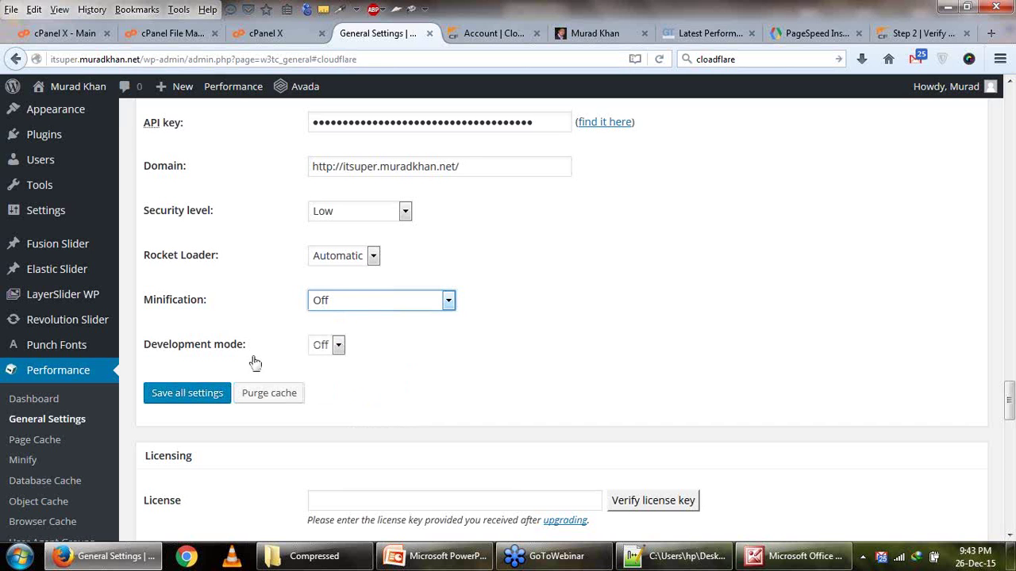
pyautogui.click(176, 397)
pyautogui.click(727, 33)
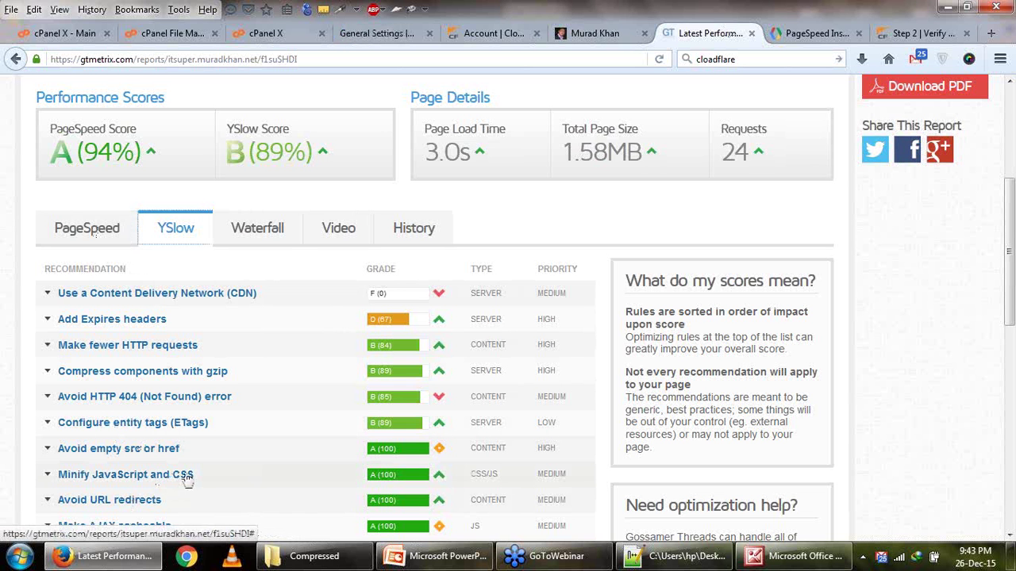
# Confirm the 'Plugin configuration successfully updated' notice and return to the GTmetrix report.
pyautogui.click(376, 33)
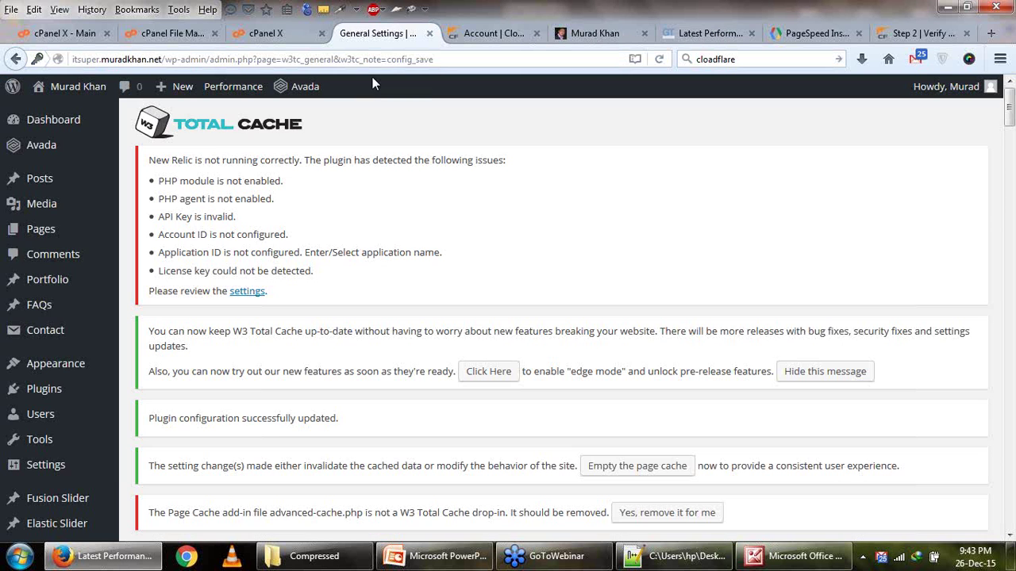
pyautogui.scroll(-5, 472, 262)
pyautogui.scroll(-3, 472, 262)
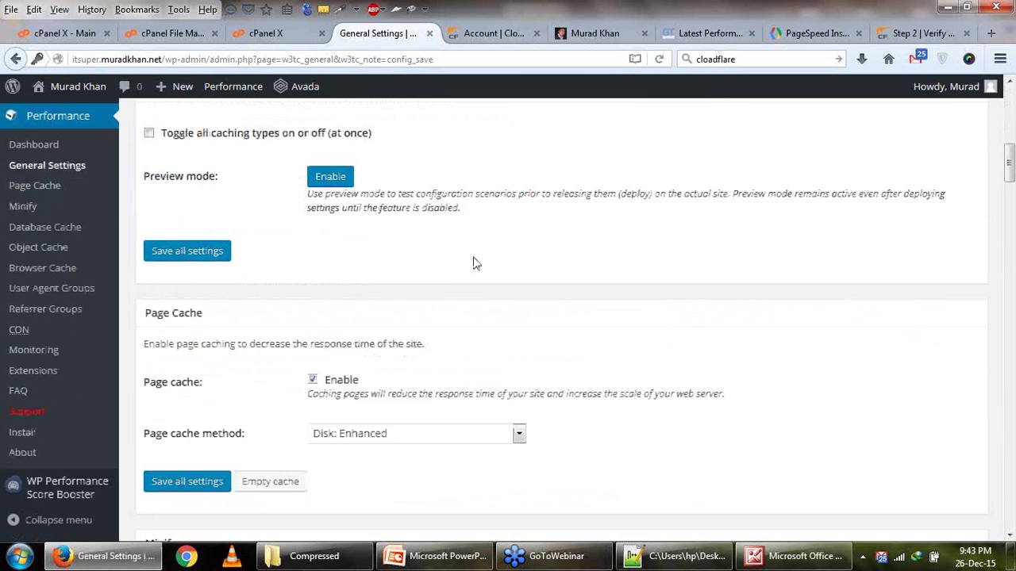
pyautogui.click(790, 31)
pyautogui.click(912, 33)
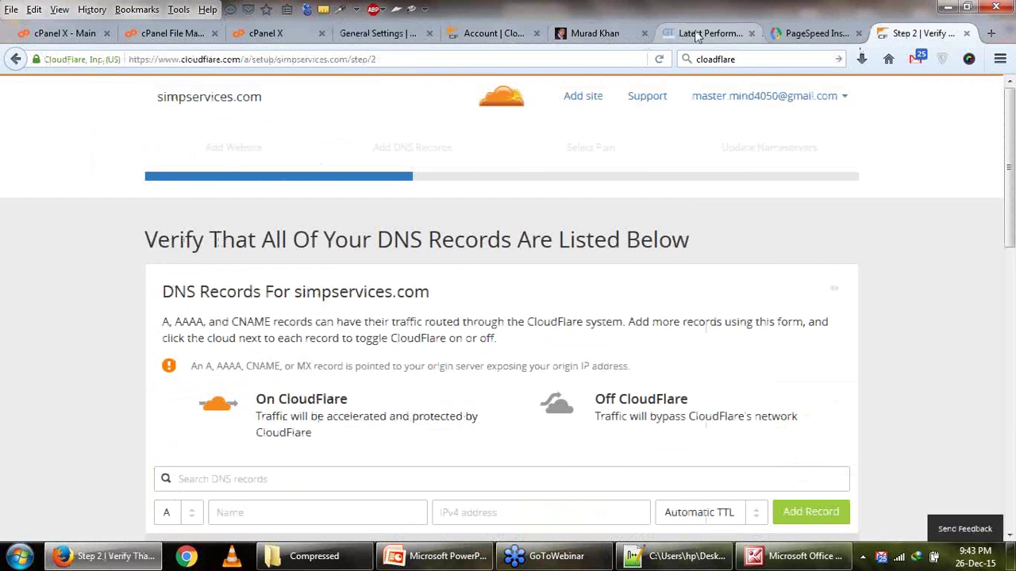
pyautogui.click(705, 33)
pyautogui.scroll(1, 887, 266)
# Rerun the GTmetrix test, and meanwhile view the live site and CloudFlare's add-site page.
pyautogui.click(918, 169)
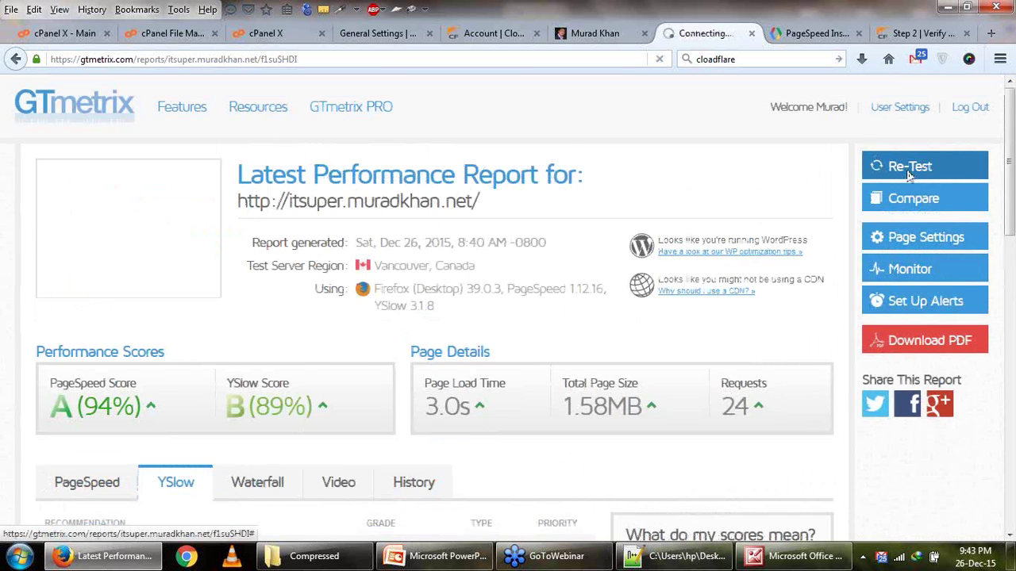
pyautogui.scroll(-4, 635, 273)
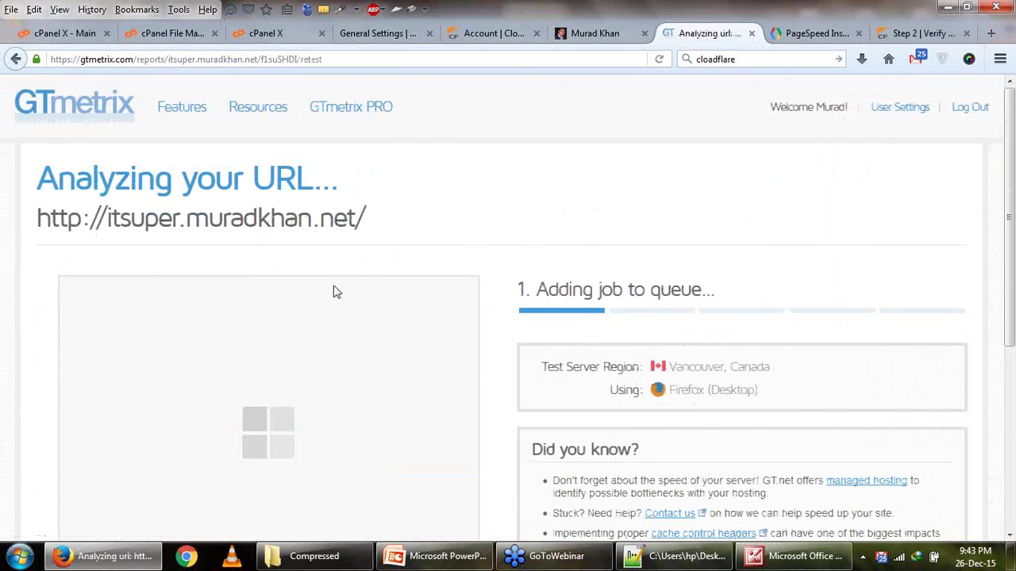
pyautogui.click(562, 36)
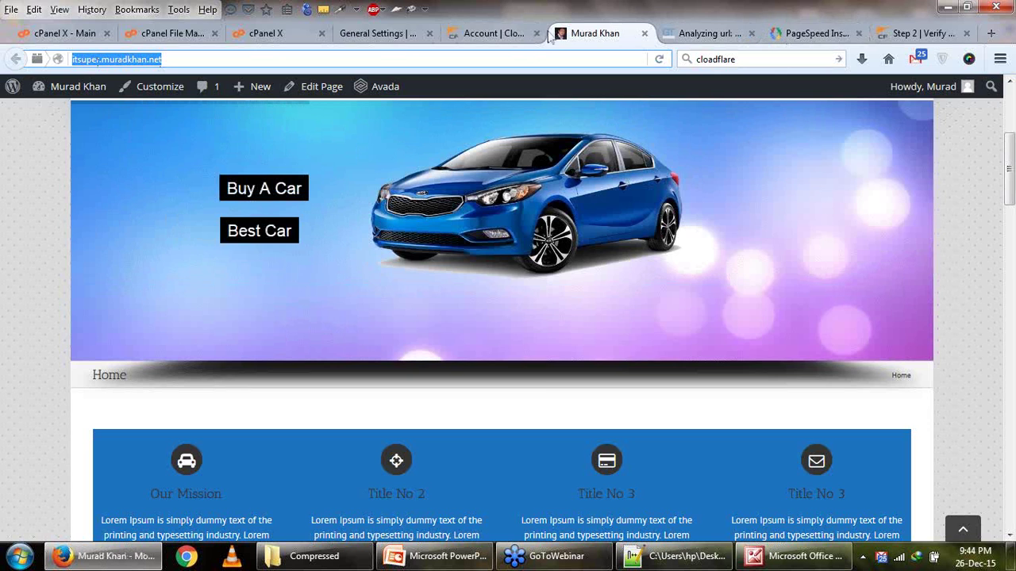
pyautogui.click(500, 34)
pyautogui.scroll(5, 635, 139)
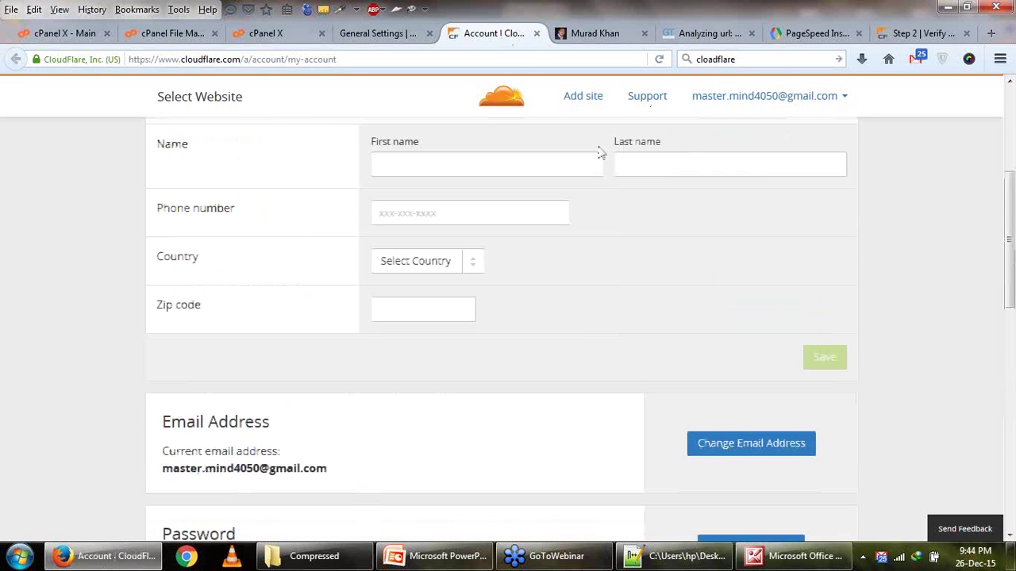
pyautogui.click(591, 105)
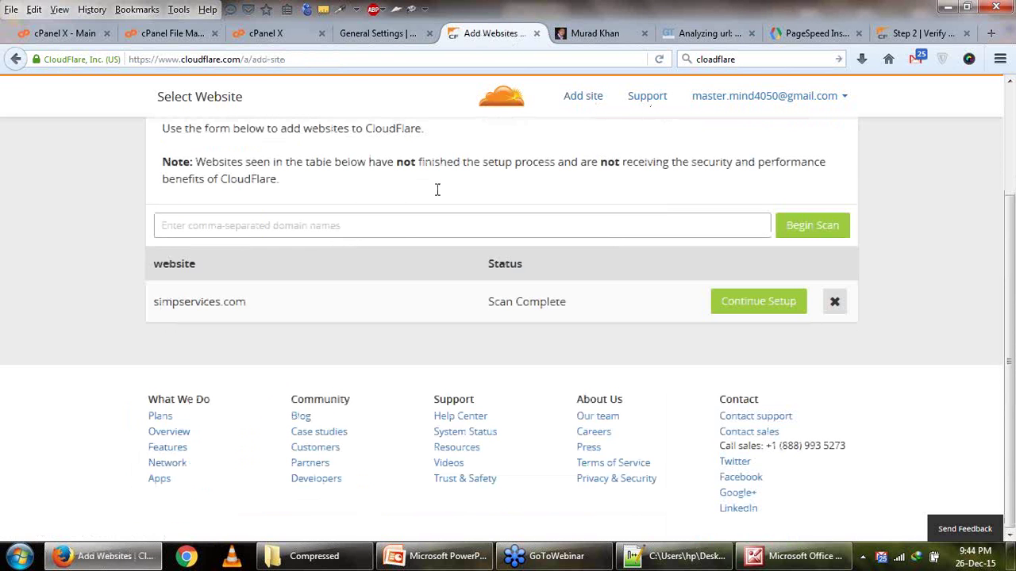
pyautogui.click(787, 34)
# Review the retest report (PageSpeed A 93%, YSlow B 89%, 3.8s) and its YSlow recommendations.
pyautogui.click(710, 34)
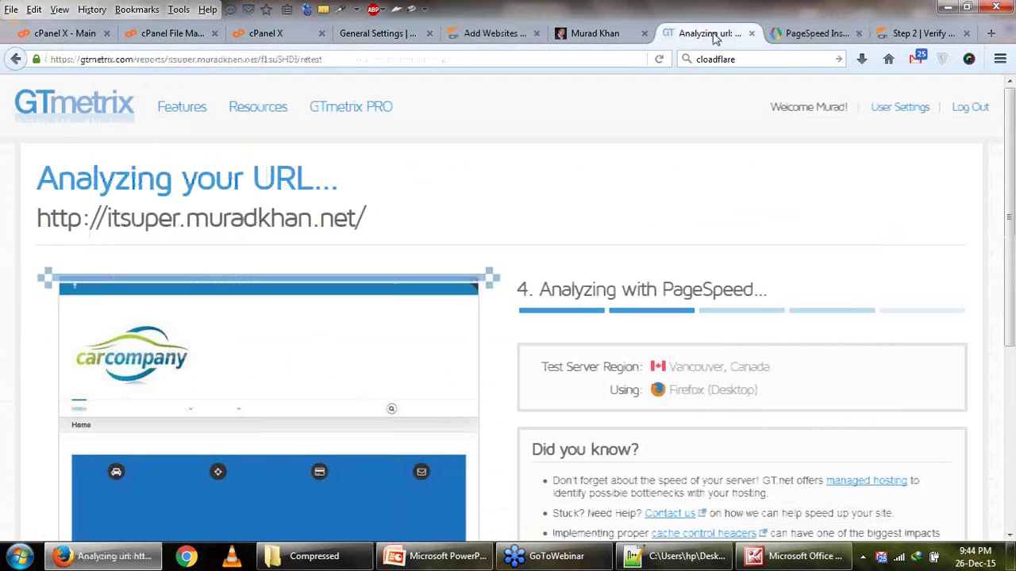
pyautogui.scroll(-1, 693, 320)
pyautogui.scroll(-3, 693, 320)
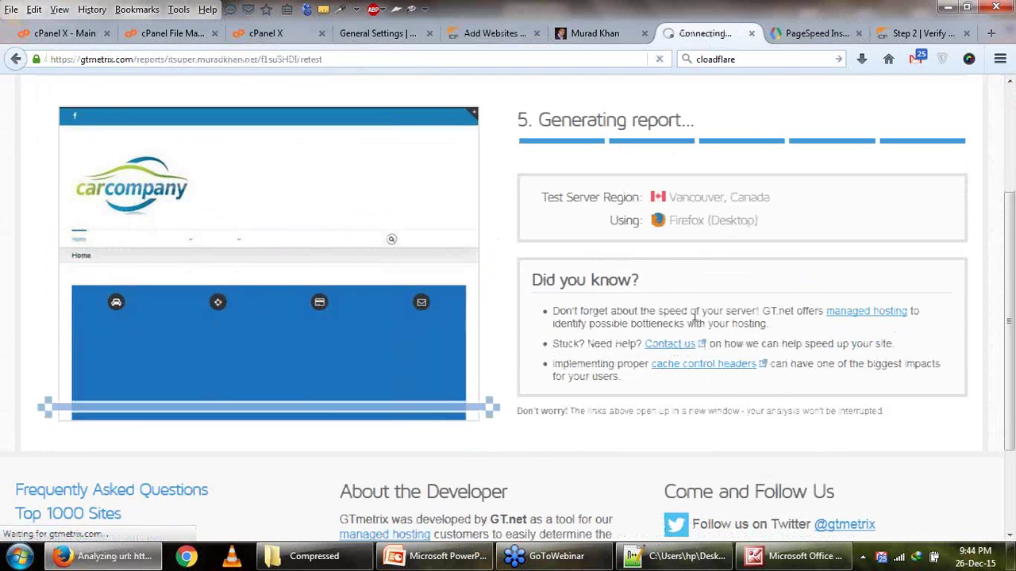
pyautogui.scroll(-3, 693, 319)
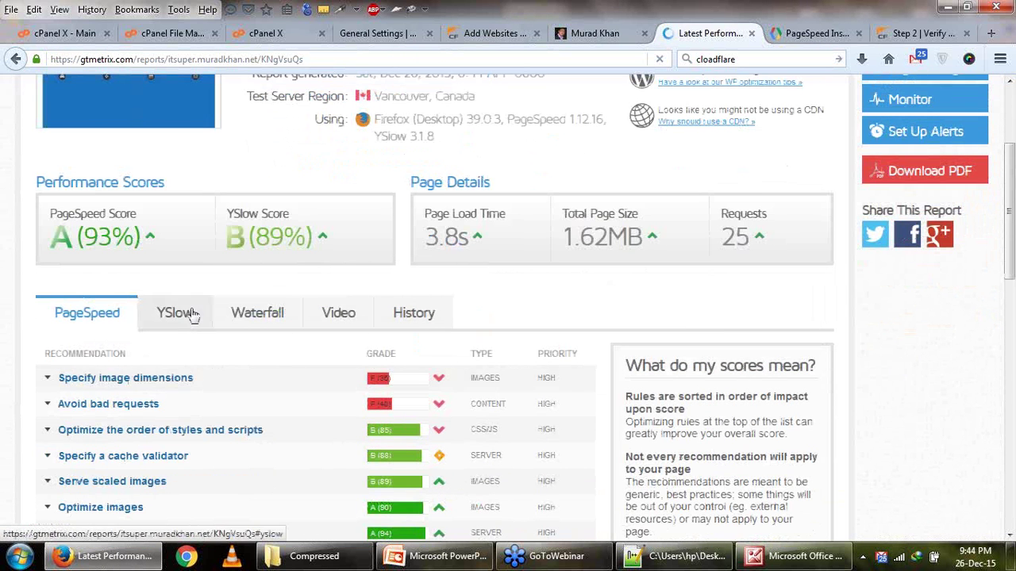
pyautogui.click(190, 314)
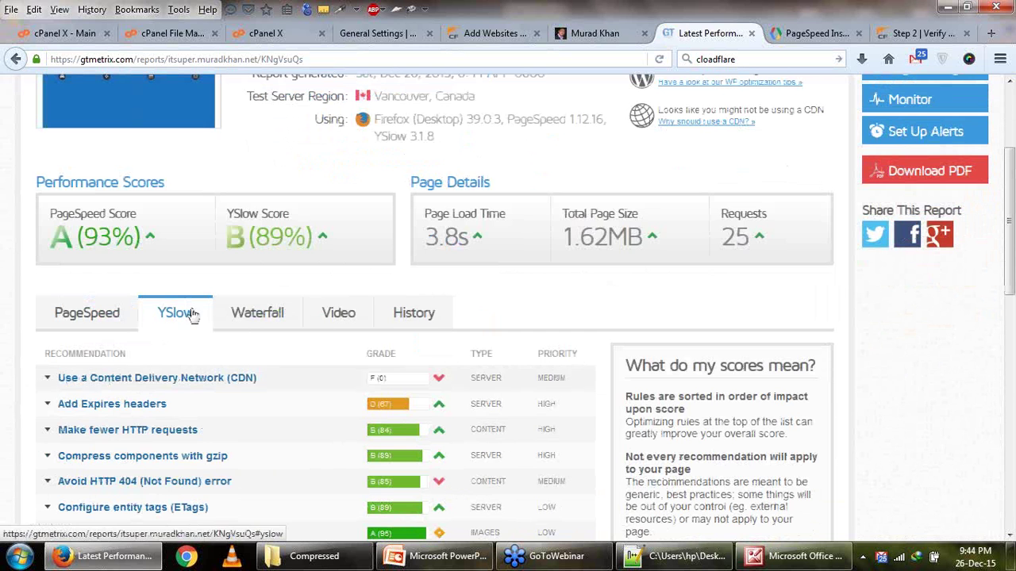
pyautogui.click(357, 33)
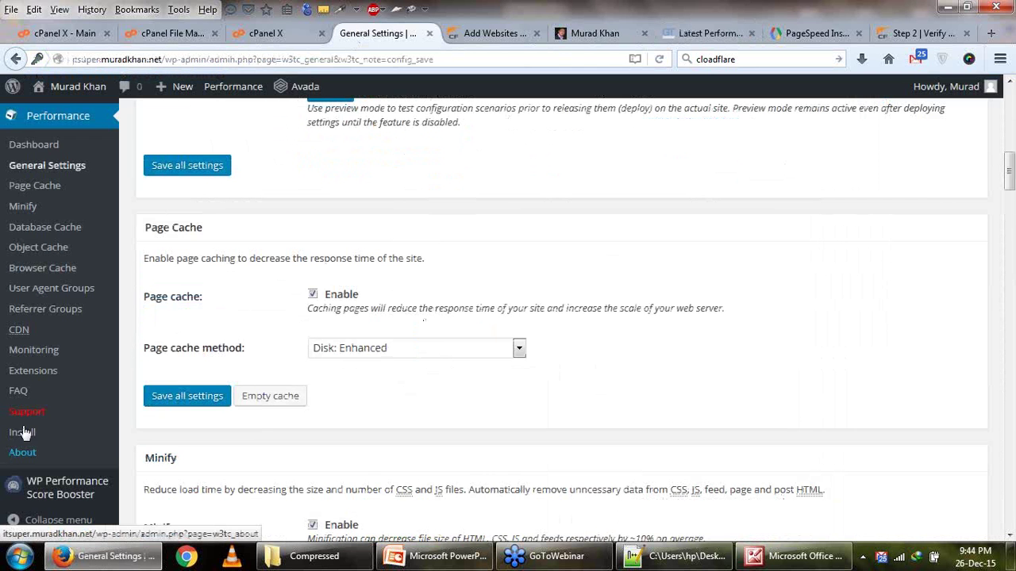
# Scroll General Settings to the CloudFlare link, jump to that section, and check the account email.
pyautogui.scroll(-4, 118, 431)
pyautogui.scroll(3, 111, 429)
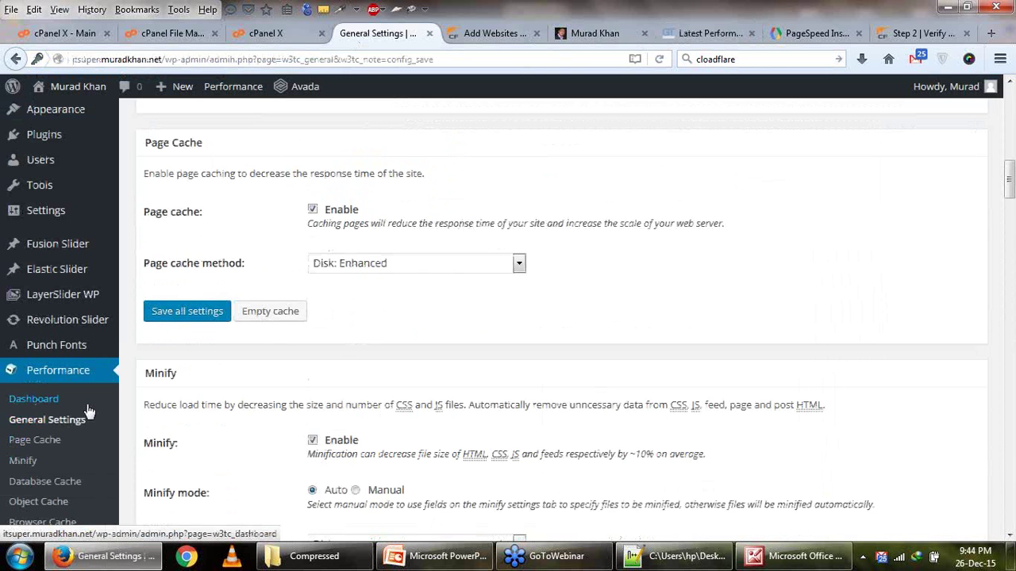
pyautogui.scroll(-2, 89, 411)
pyautogui.scroll(12, 317, 388)
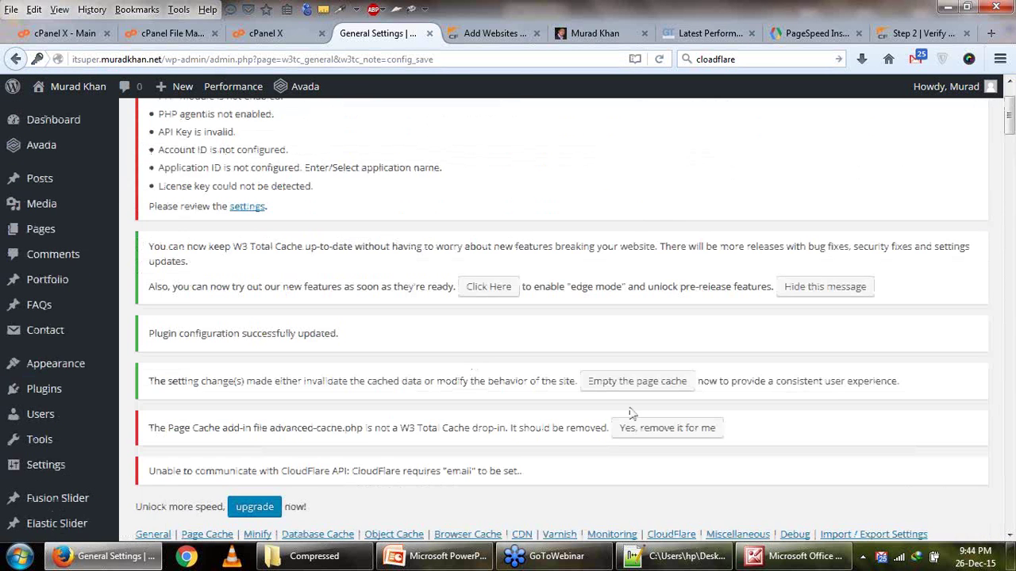
pyautogui.scroll(-2, 635, 416)
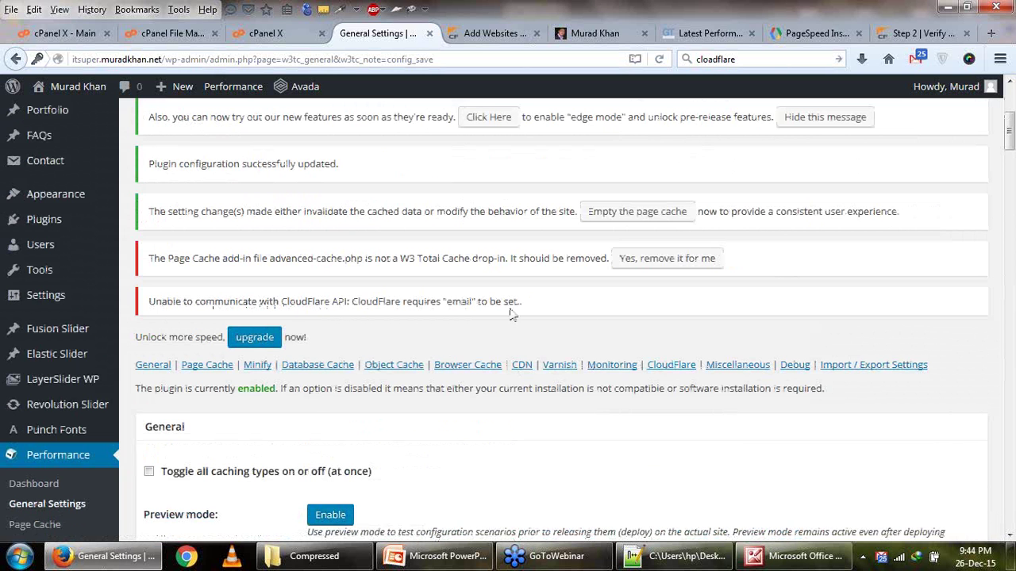
pyautogui.click(673, 366)
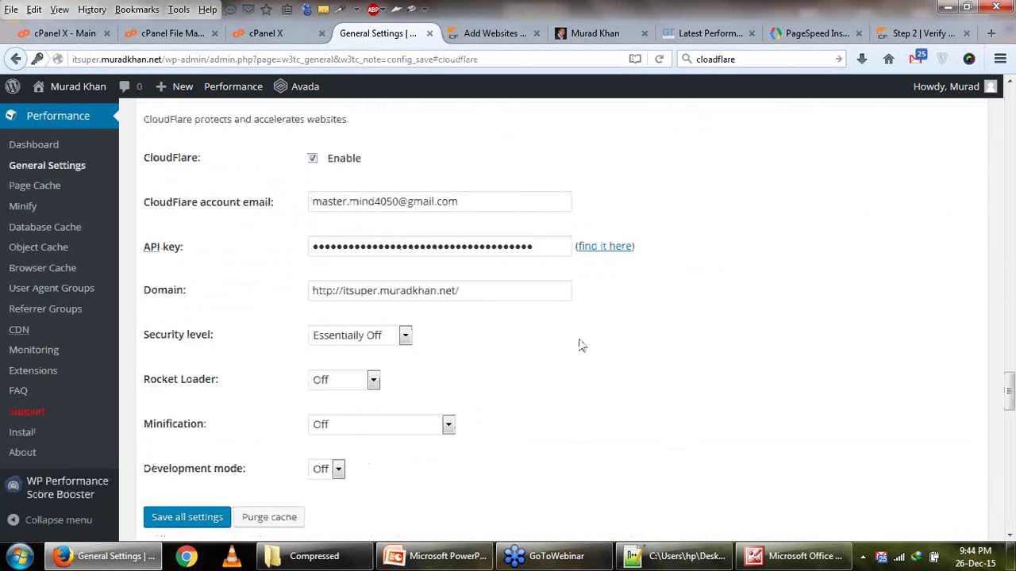
pyautogui.click(358, 204)
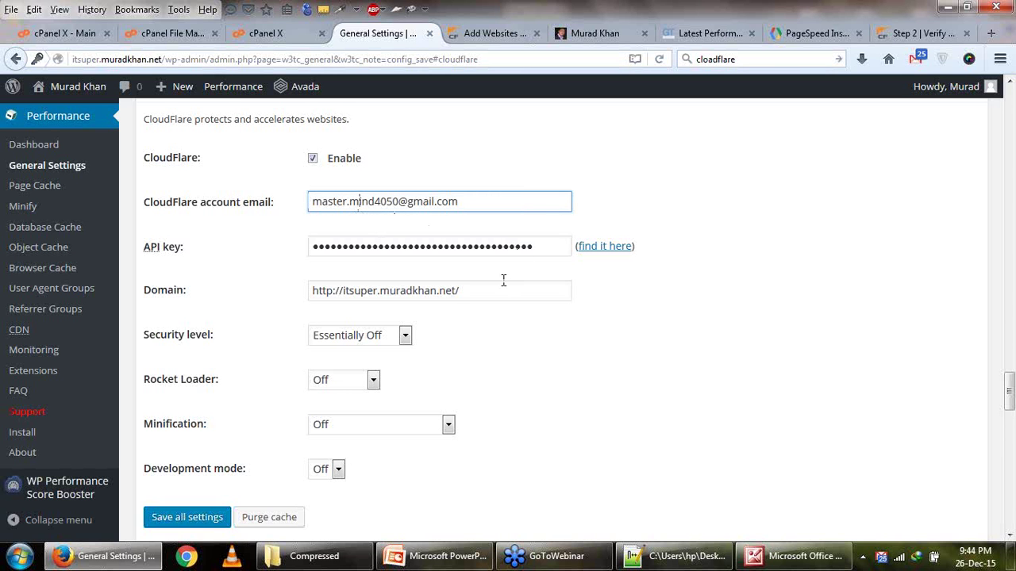
# Delete 'itsuper.' from the CloudFlare Domain to leave the root domain, and save.
pyautogui.moveTo(381, 292); pyautogui.dragTo(282, 279)
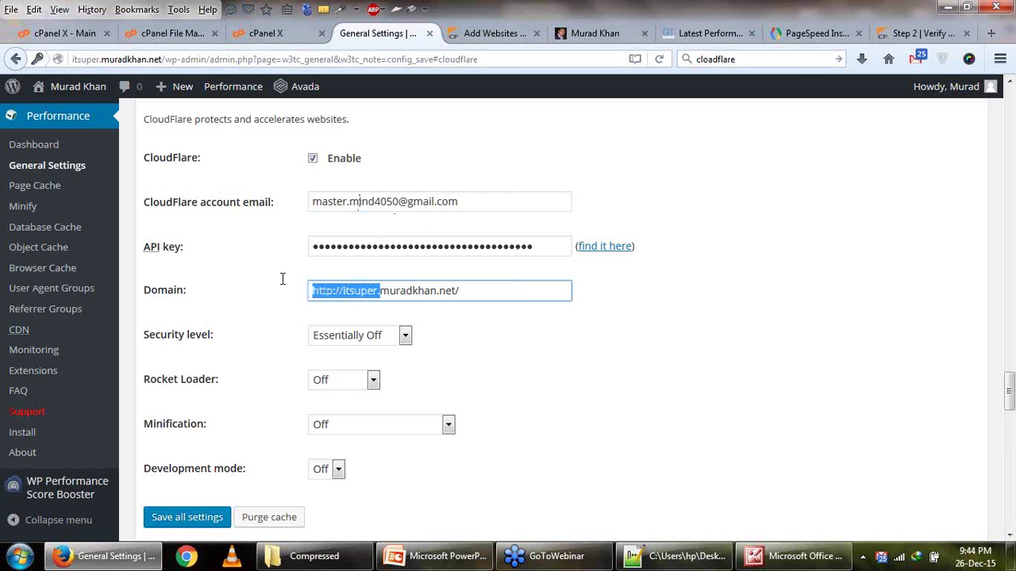
pyautogui.click(345, 289)
pyautogui.moveTo(343, 290); pyautogui.dragTo(381, 294)
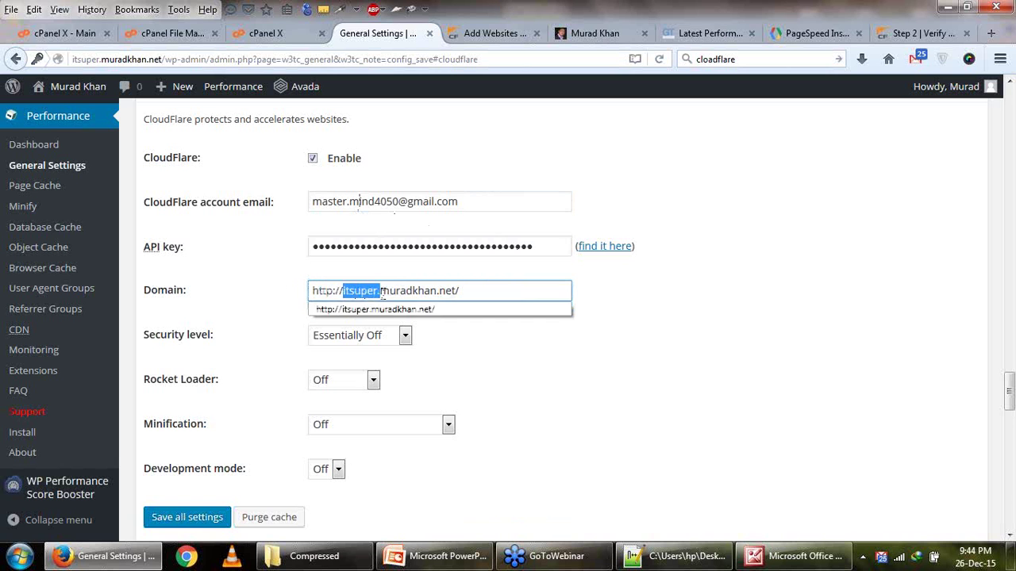
pyautogui.press('Escape')
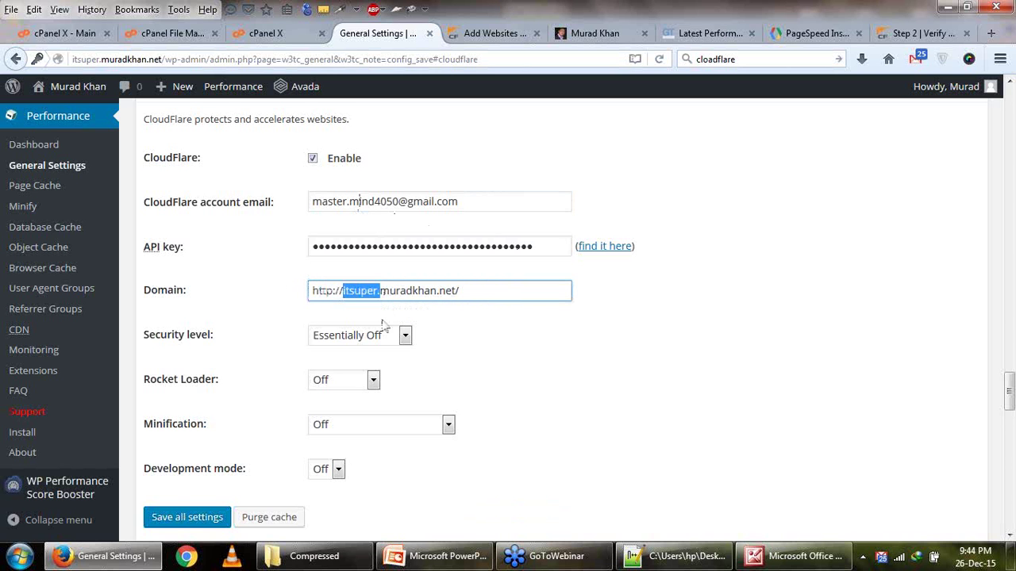
pyautogui.press('BackSpace')
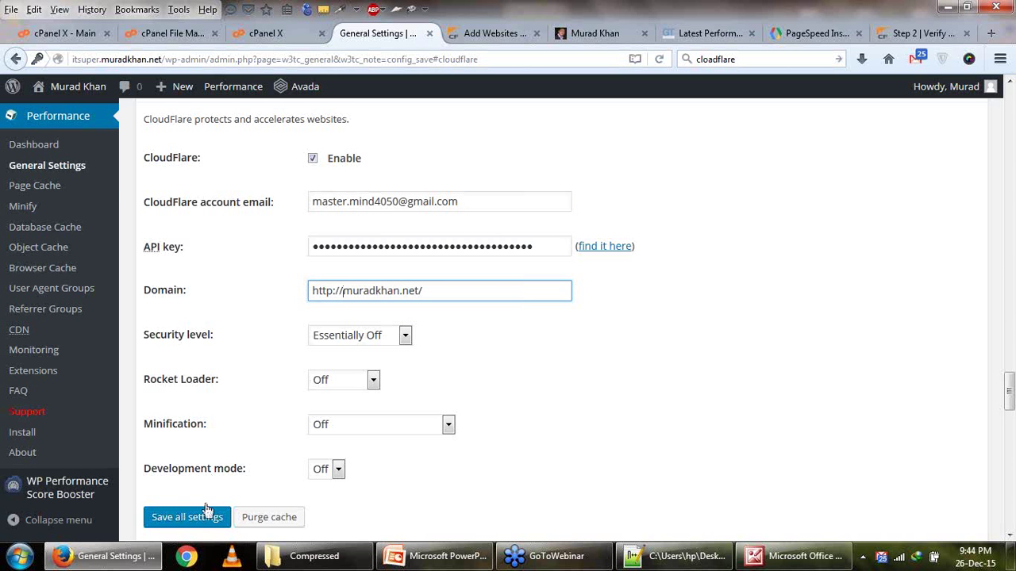
pyautogui.click(204, 517)
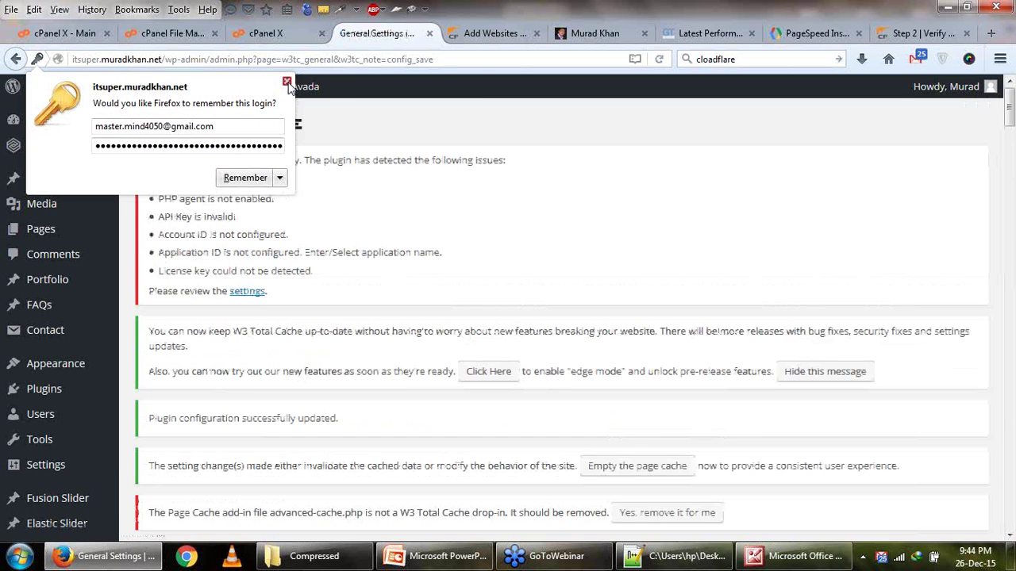
# Dismiss the remember-login prompt, read the CloudFlare 'zone does not exist' error, and return to the CloudFlare section.
pyautogui.click(287, 82)
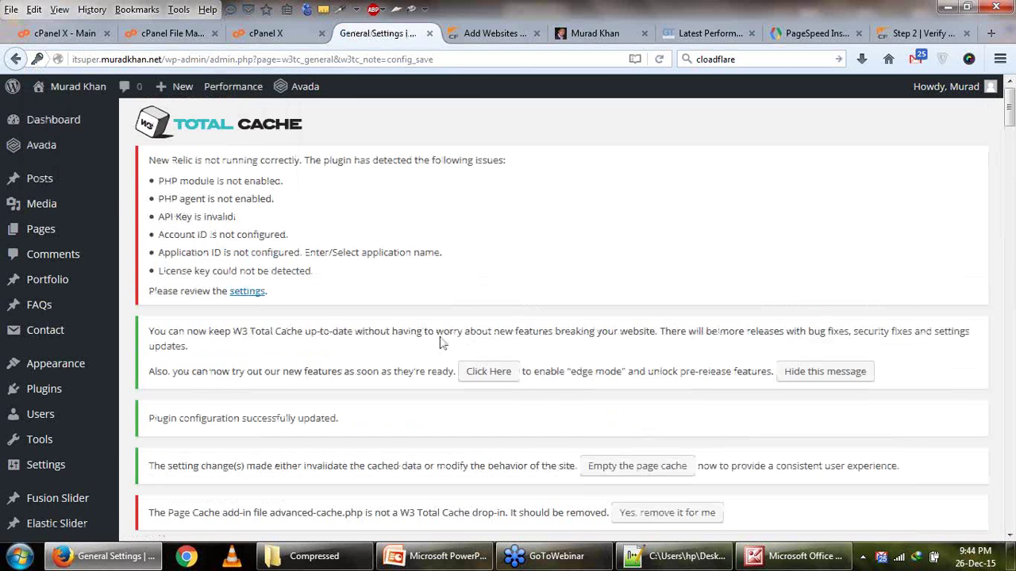
pyautogui.scroll(-5, 442, 343)
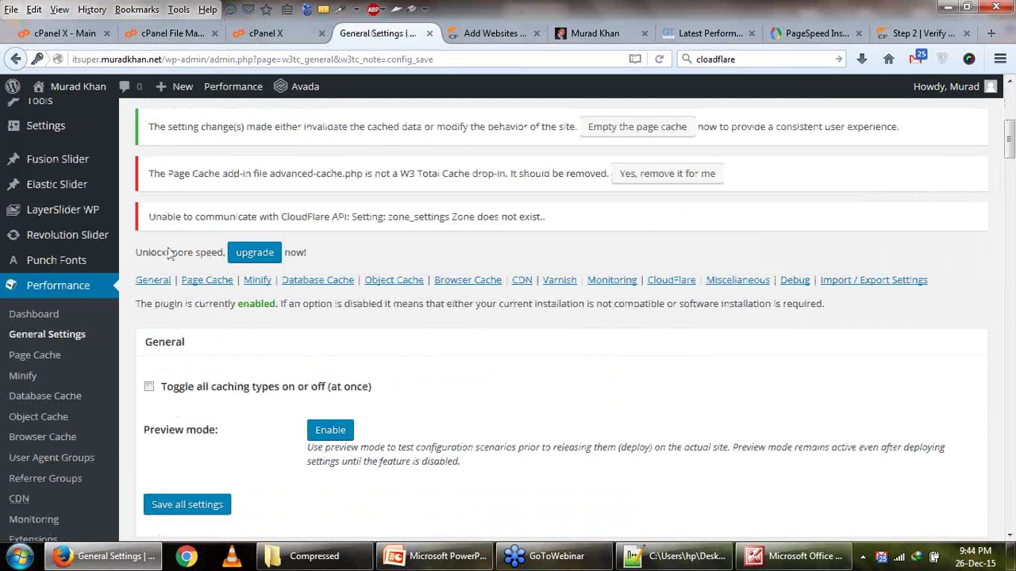
pyautogui.moveTo(175, 224); pyautogui.dragTo(389, 205)
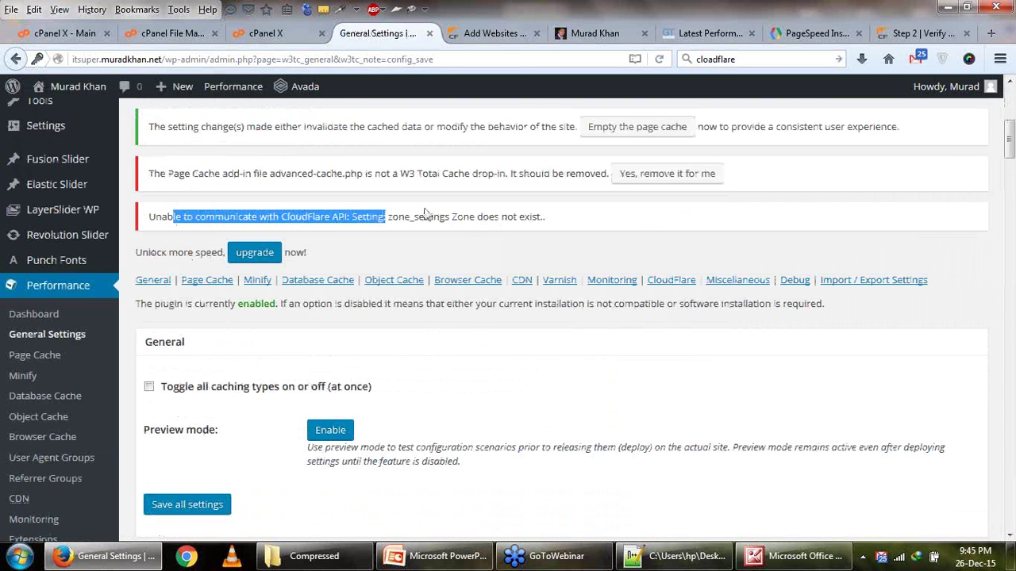
pyautogui.click(468, 228)
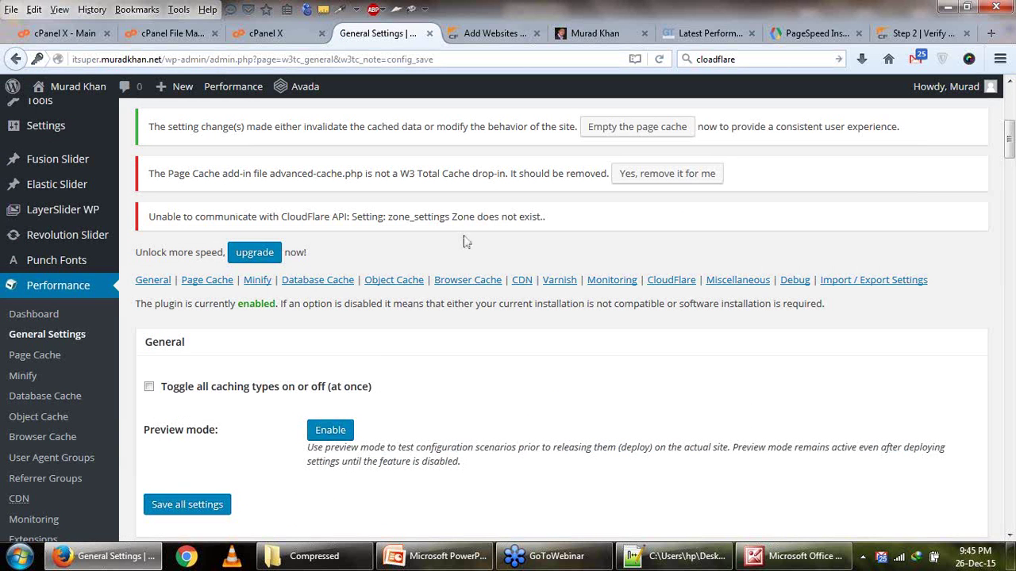
pyautogui.click(12, 60)
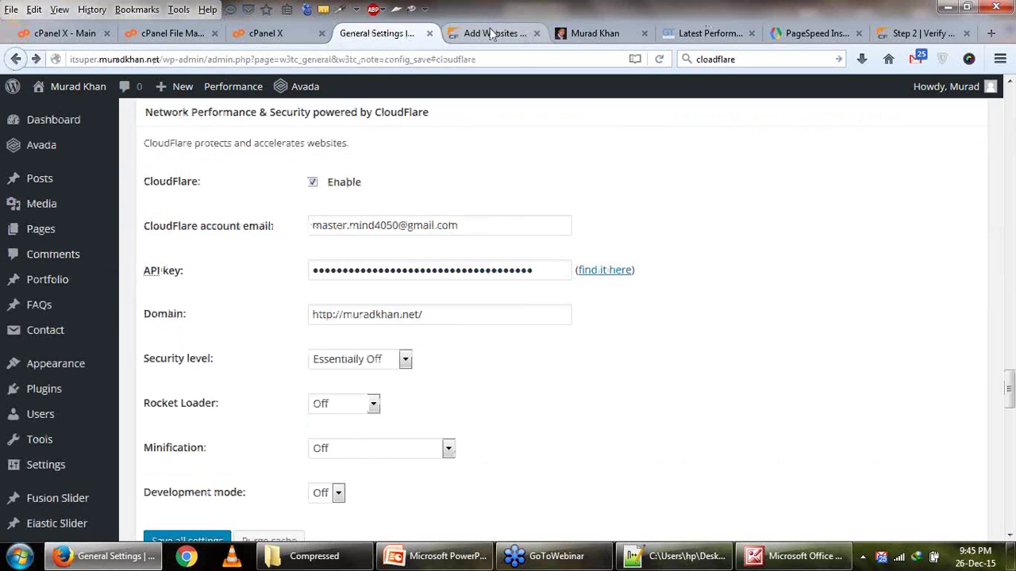
# Copy the site's root domain and add it as a new CloudFlare website, then begin the scan.
pyautogui.click(490, 34)
pyautogui.scroll(3, 607, 238)
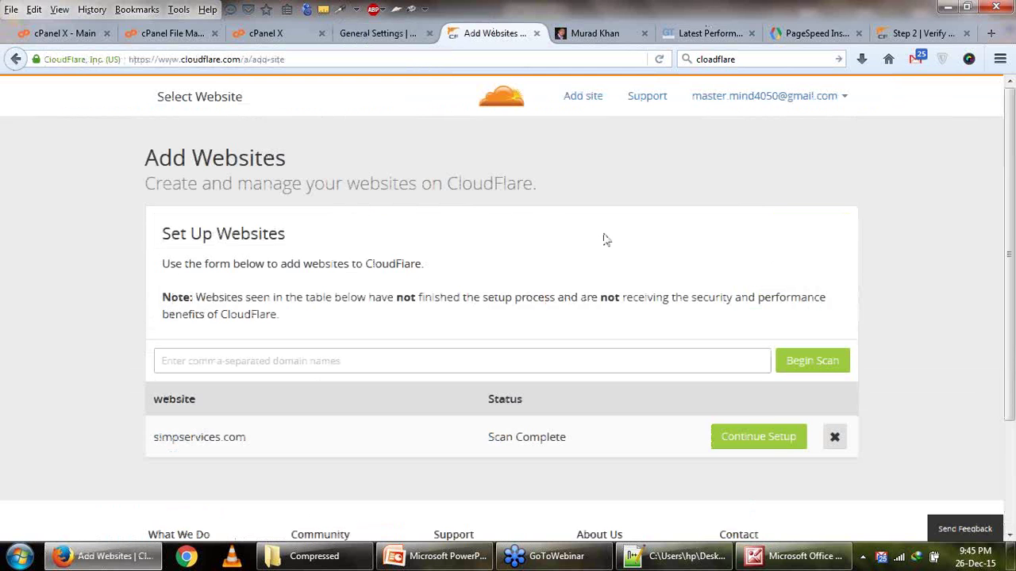
pyautogui.click(498, 364)
pyautogui.click(497, 360)
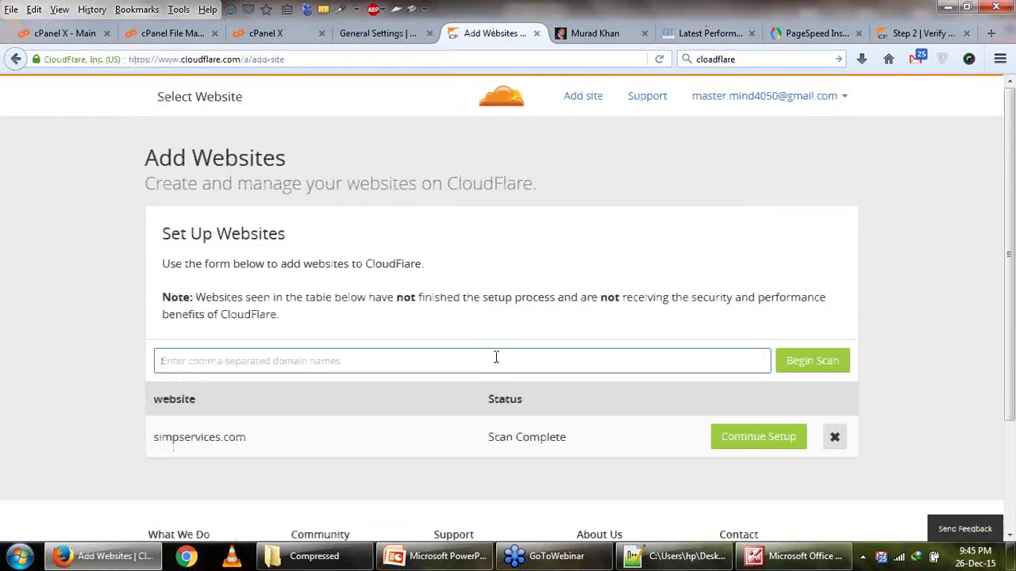
pyautogui.hotkey('ctrl', 'Tab')
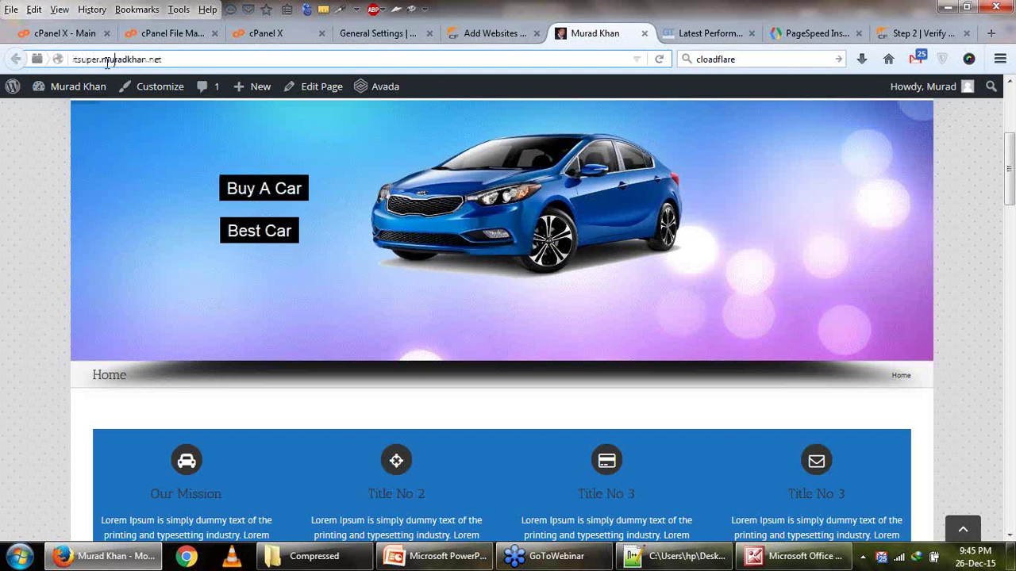
pyautogui.moveTo(102, 60); pyautogui.dragTo(199, 59)
pyautogui.hotkey('ctrl', 'c')
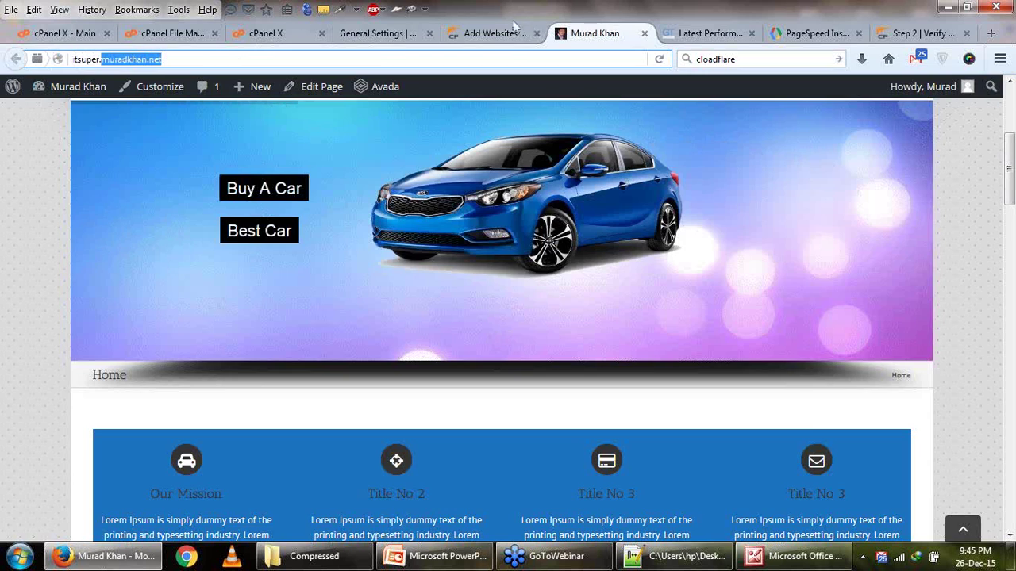
pyautogui.click(508, 32)
pyautogui.hotkey('ctrl', 'v')
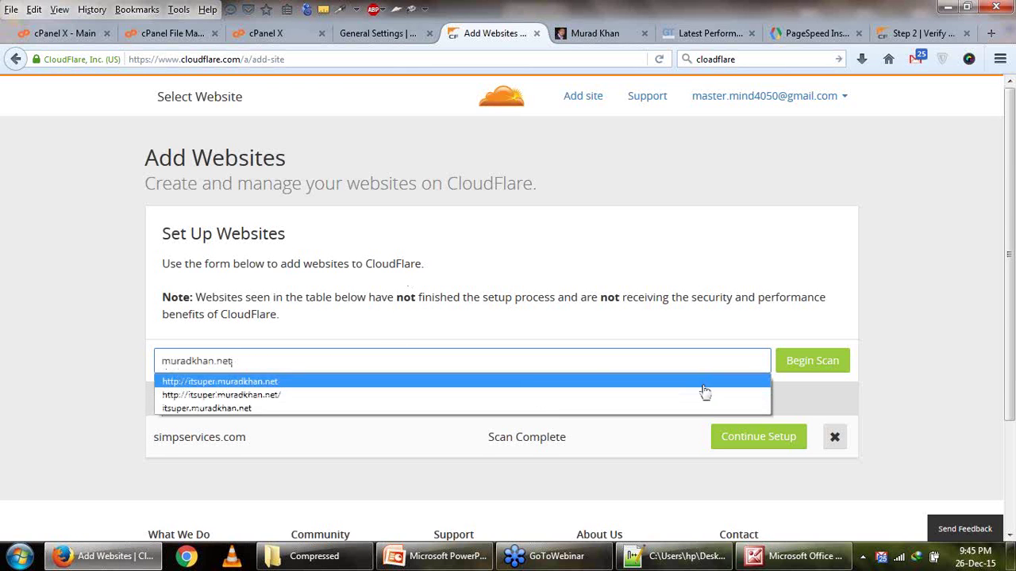
pyautogui.press('Escape')
pyautogui.click(814, 359)
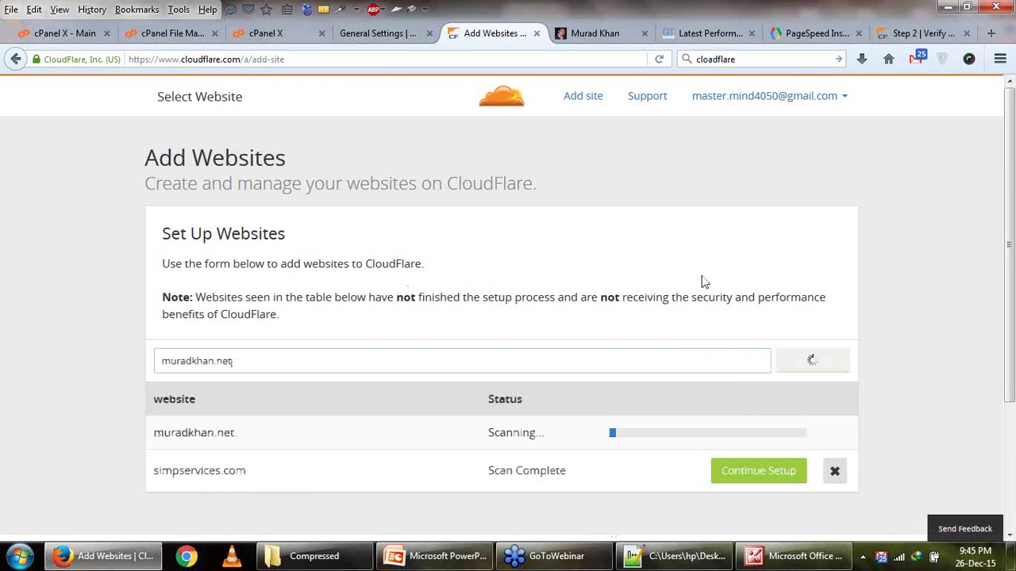
# In W3 Total Cache's CloudFlare settings, set security level to Low and Rocket Loader to Automatic.
pyautogui.click(355, 33)
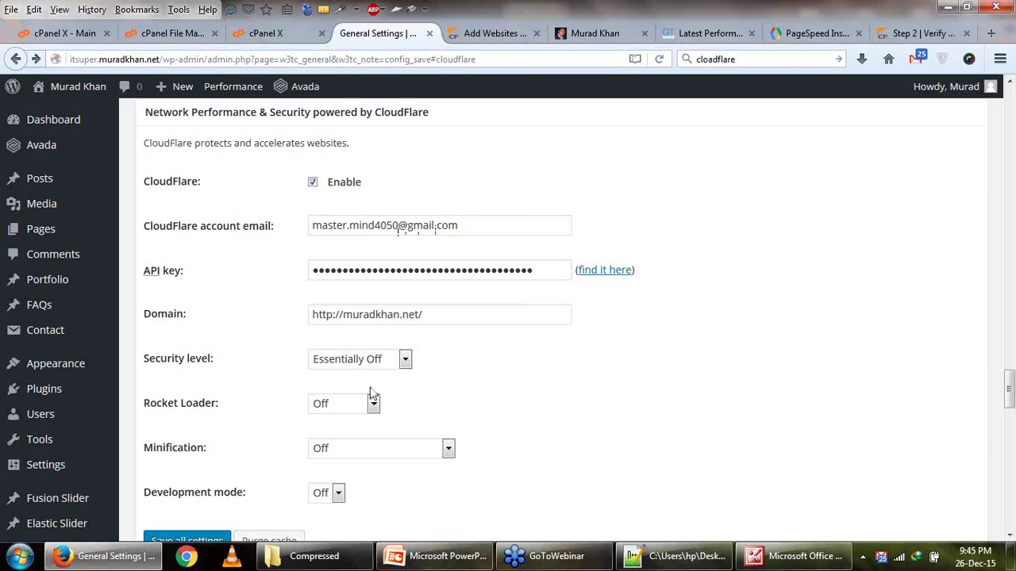
pyautogui.click(386, 363)
pyautogui.click(370, 421)
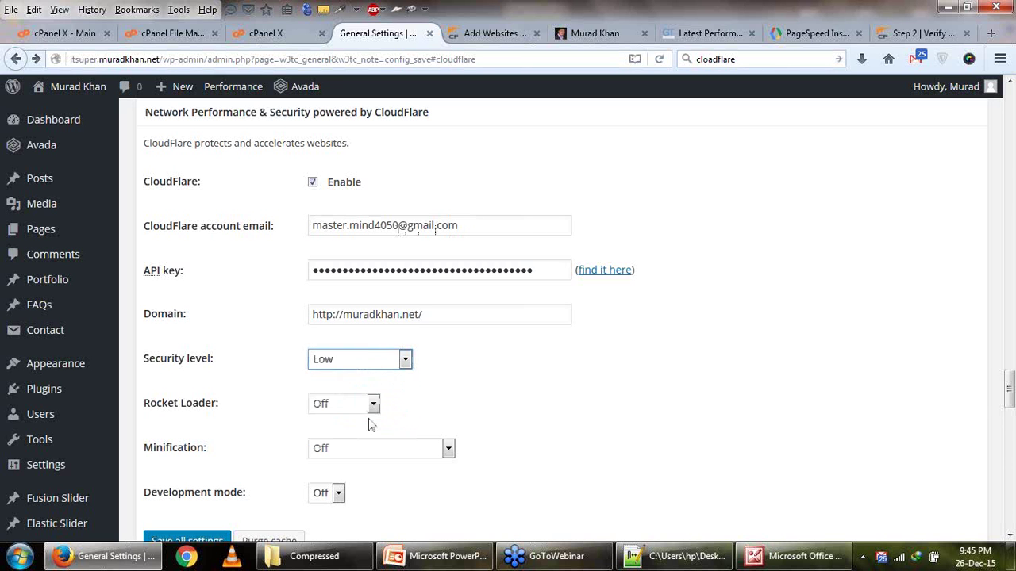
pyautogui.click(370, 405)
pyautogui.click(366, 439)
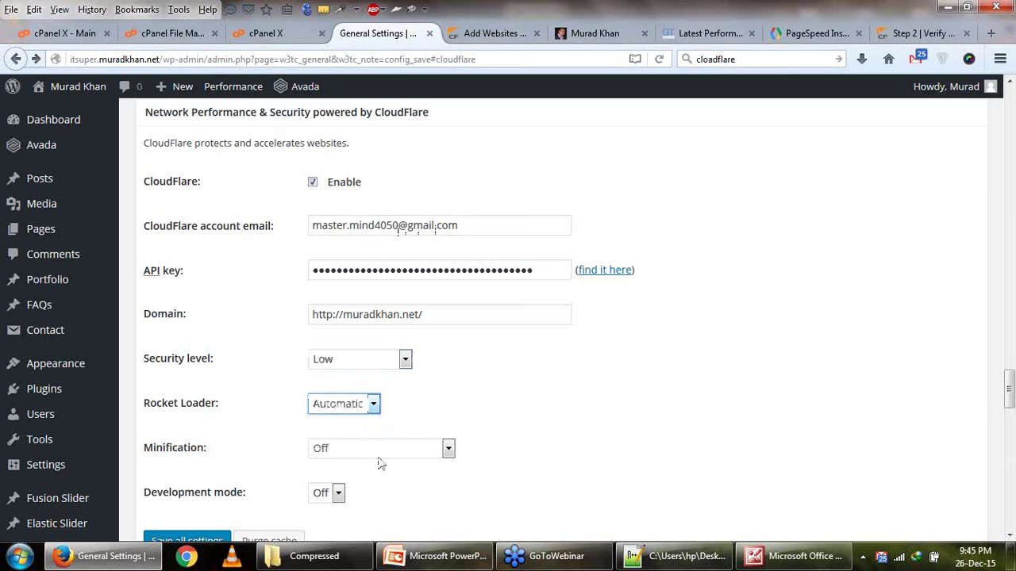
pyautogui.scroll(-2, 379, 464)
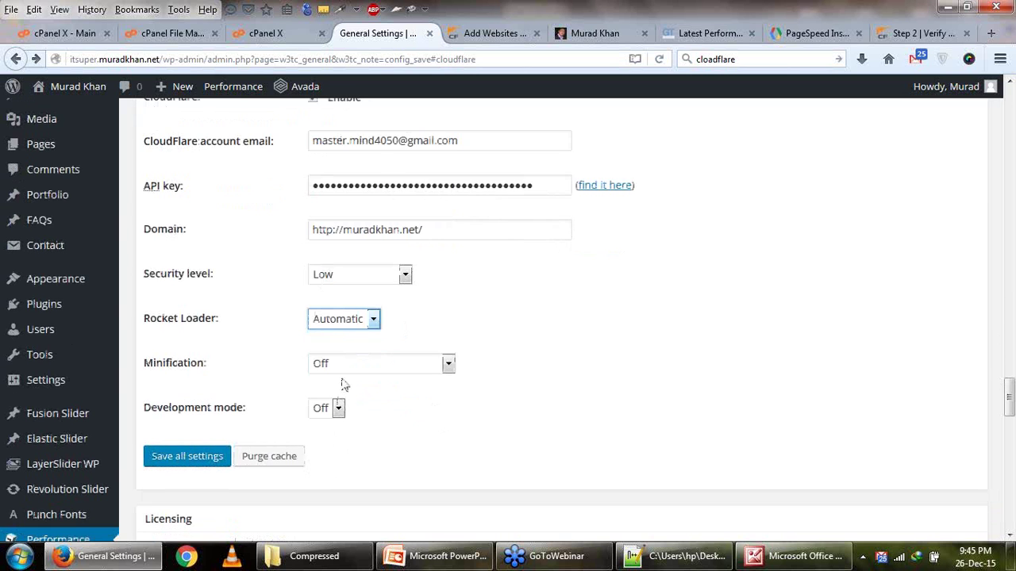
# Rerun the PageSpeed Insights analysis for the site.
pyautogui.click(670, 33)
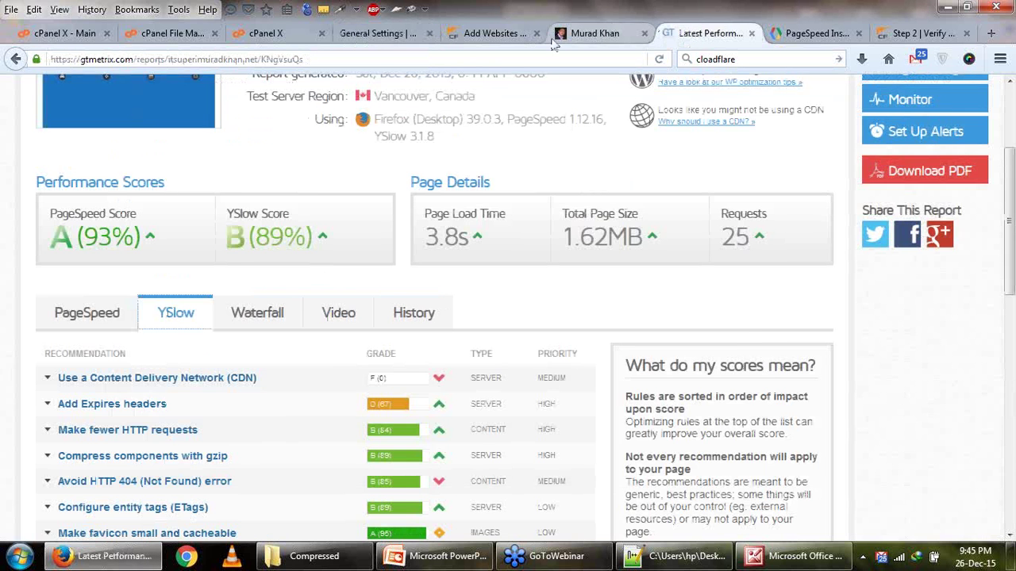
pyautogui.click(489, 37)
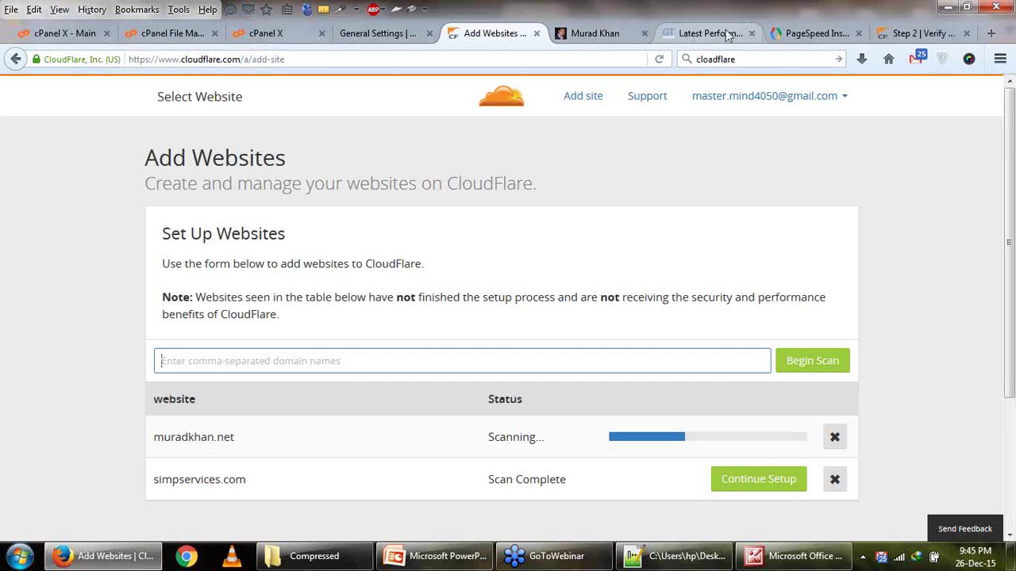
pyautogui.click(798, 33)
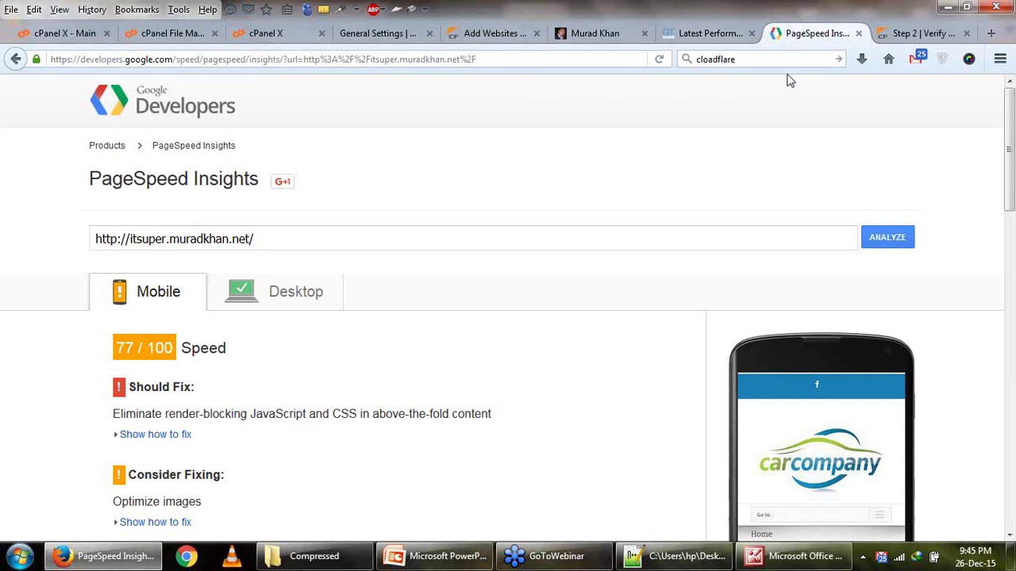
pyautogui.click(876, 246)
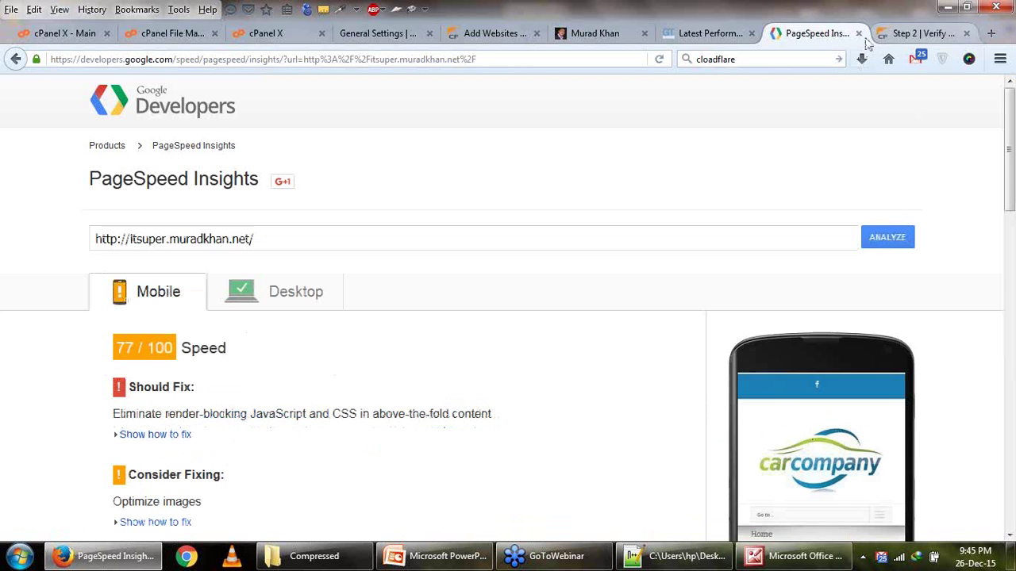
# In GTmetrix's PageSpeed recommendations, expand 'Specify image dimensions', then go back to PageSpeed Insights.
pyautogui.click(709, 33)
pyautogui.scroll(-2, 431, 383)
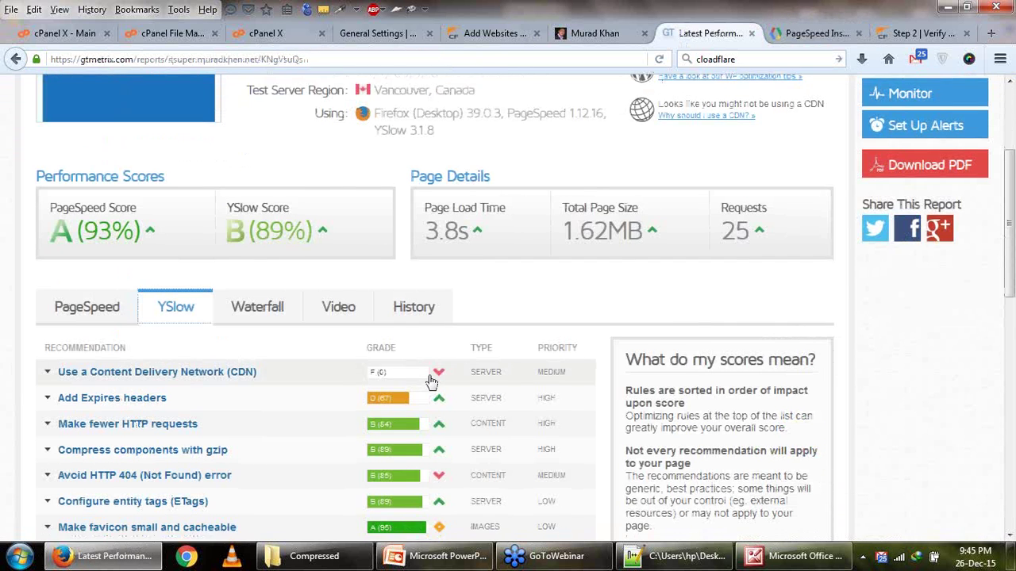
pyautogui.click(92, 228)
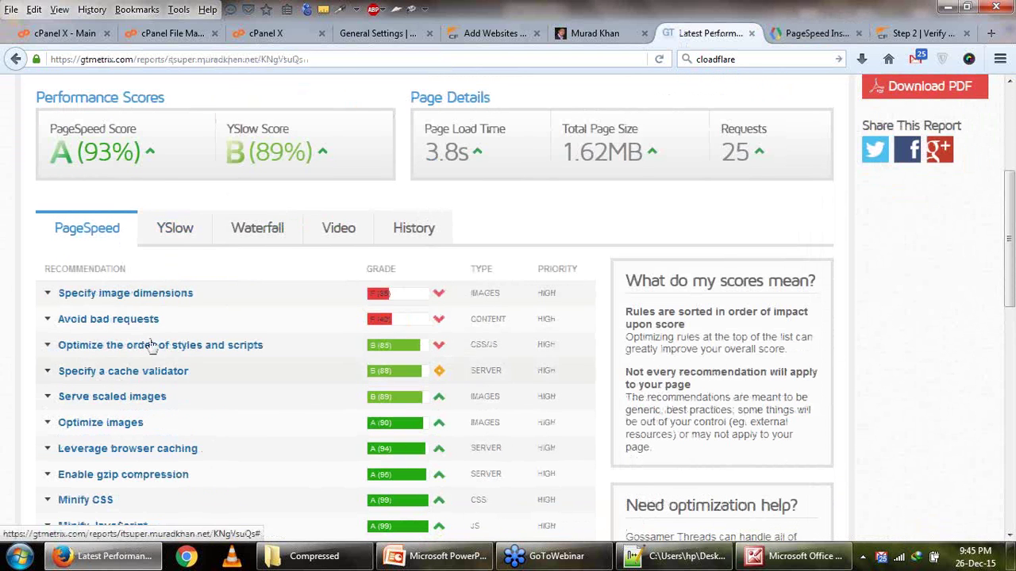
pyautogui.click(150, 294)
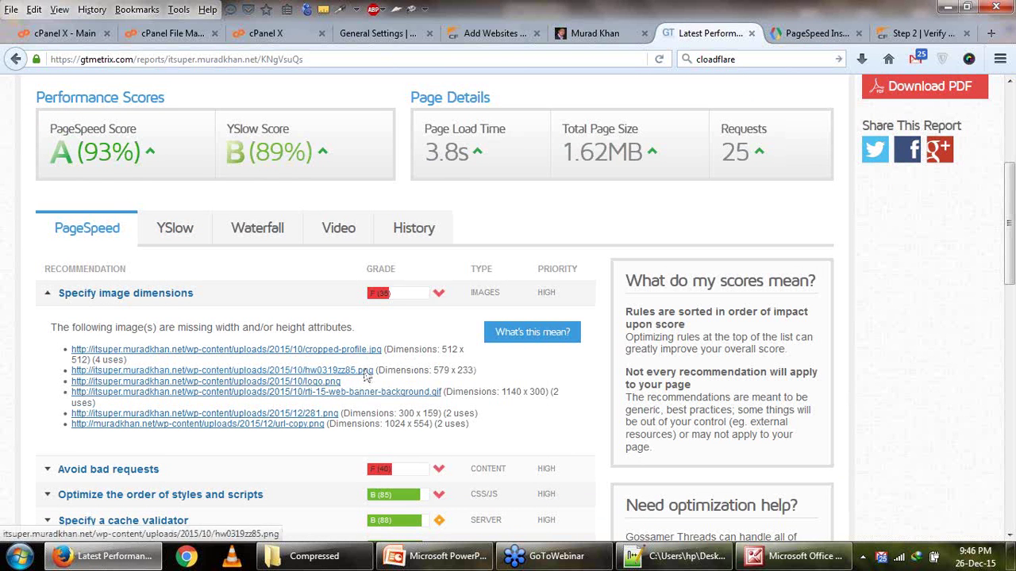
pyautogui.click(817, 33)
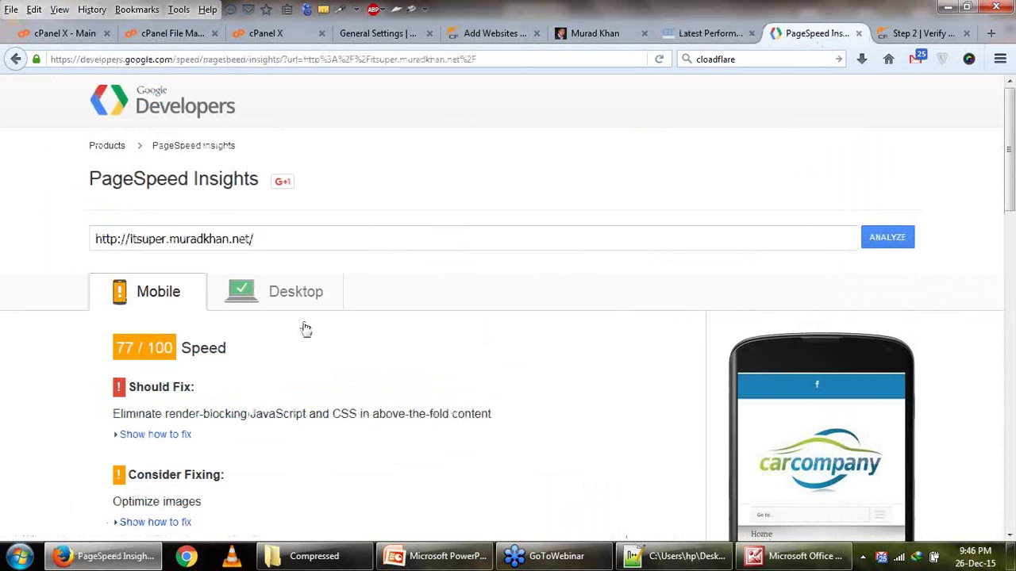
# View the 87/100 desktop score and list the images flagged under Optimize images.
pyautogui.click(302, 291)
pyautogui.scroll(-4, 360, 299)
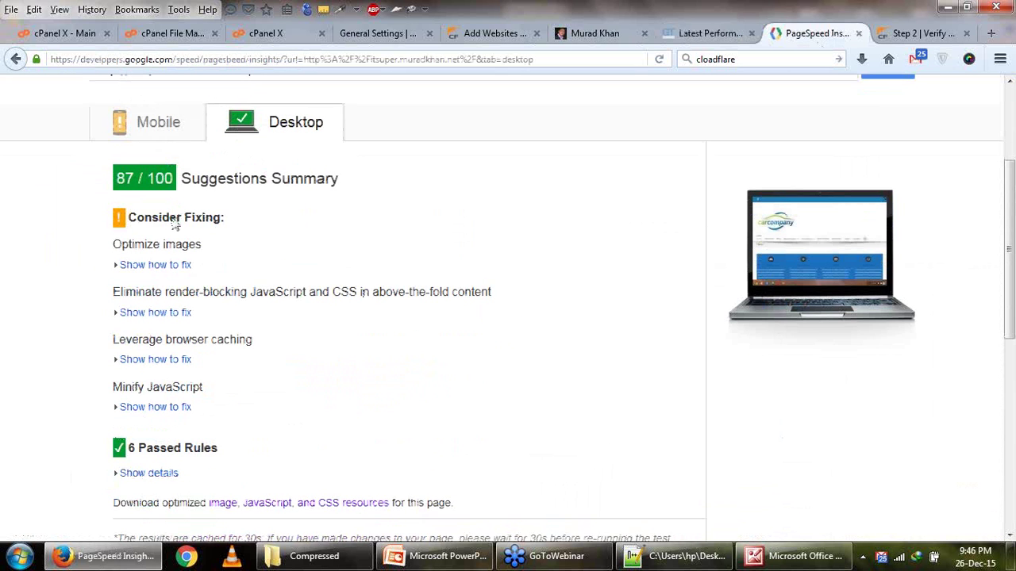
pyautogui.click(178, 265)
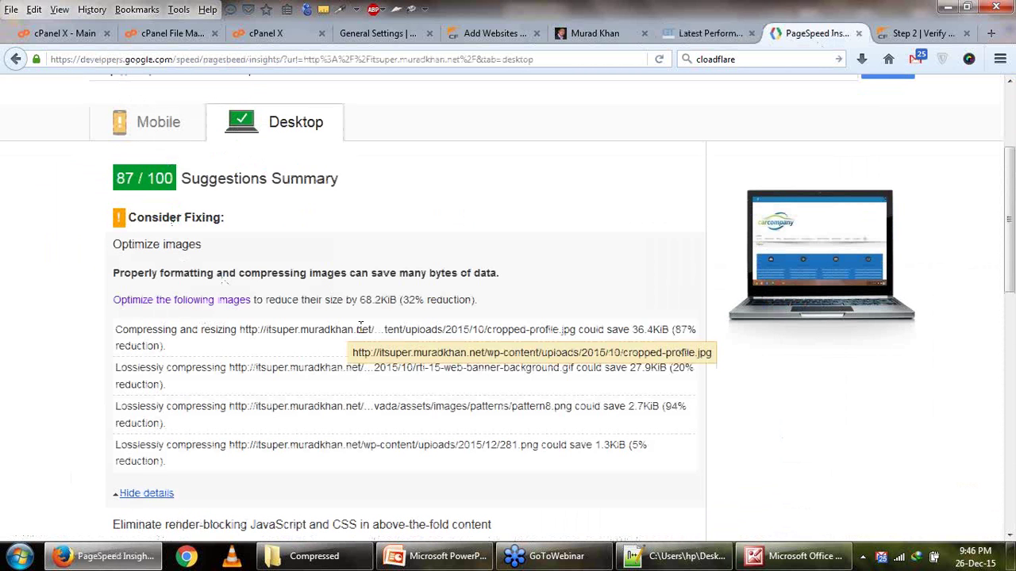
pyautogui.moveTo(431, 330); pyautogui.dragTo(449, 391)
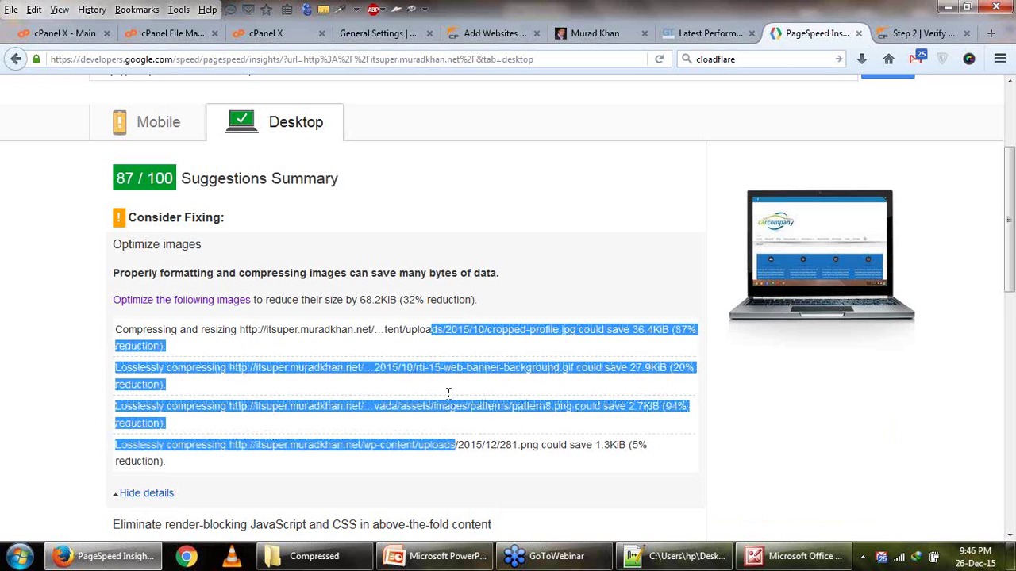
# Download the optimized image, JavaScript and CSS resources bundle.
pyautogui.scroll(-6, 235, 331)
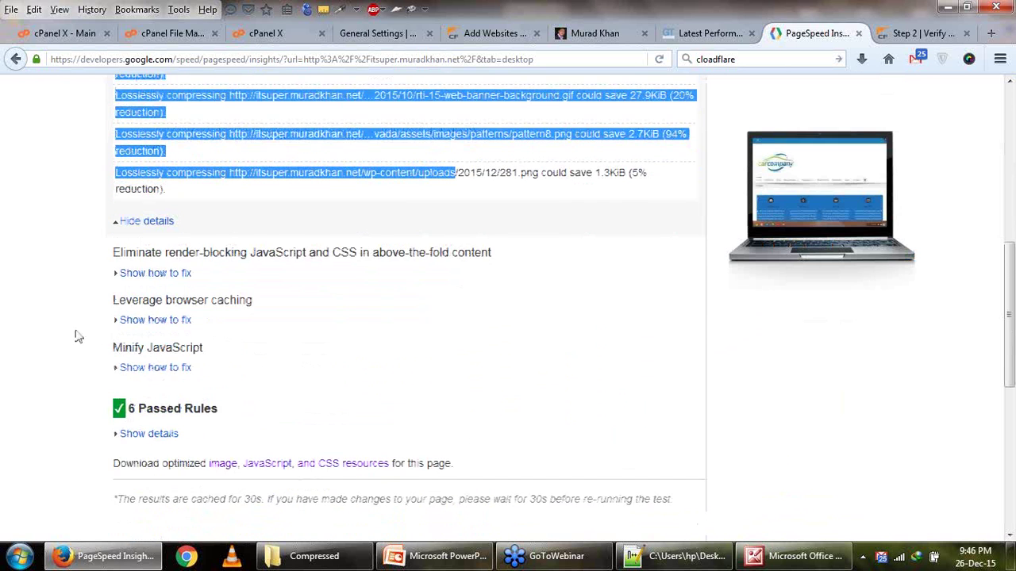
pyautogui.scroll(-2, 78, 337)
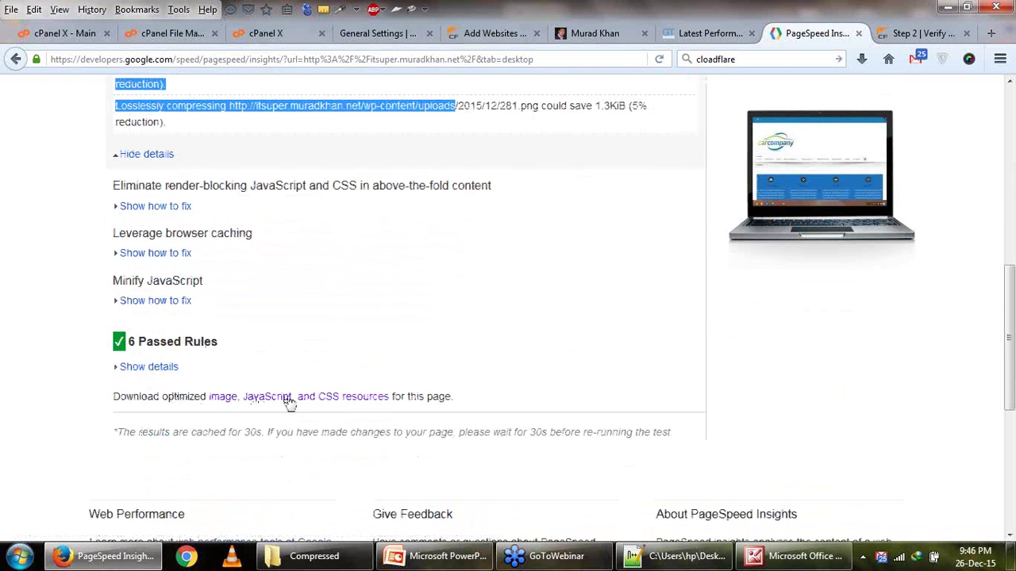
pyautogui.click(340, 405)
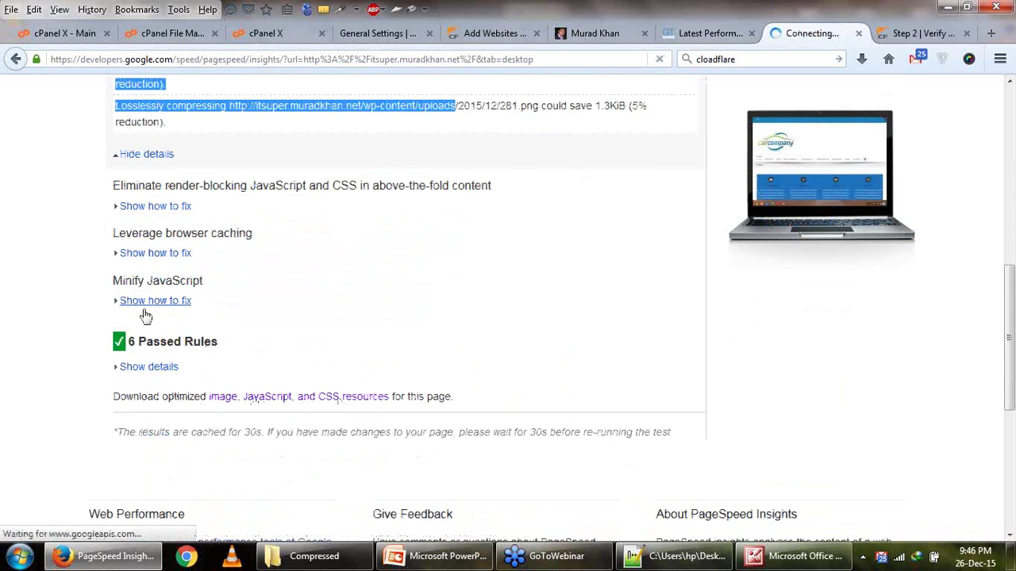
pyautogui.scroll(5, 277, 265)
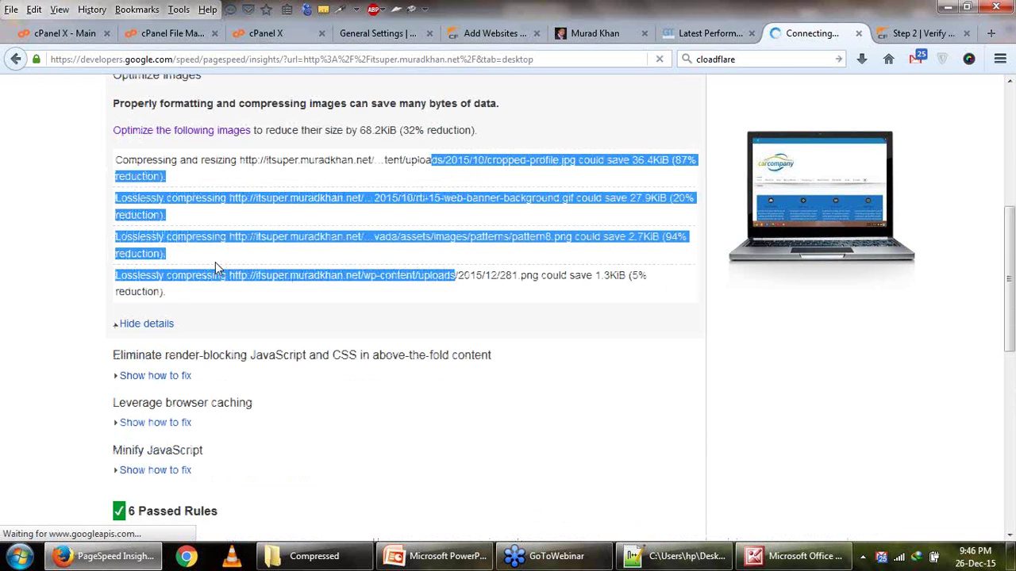
pyautogui.scroll(-5, 215, 262)
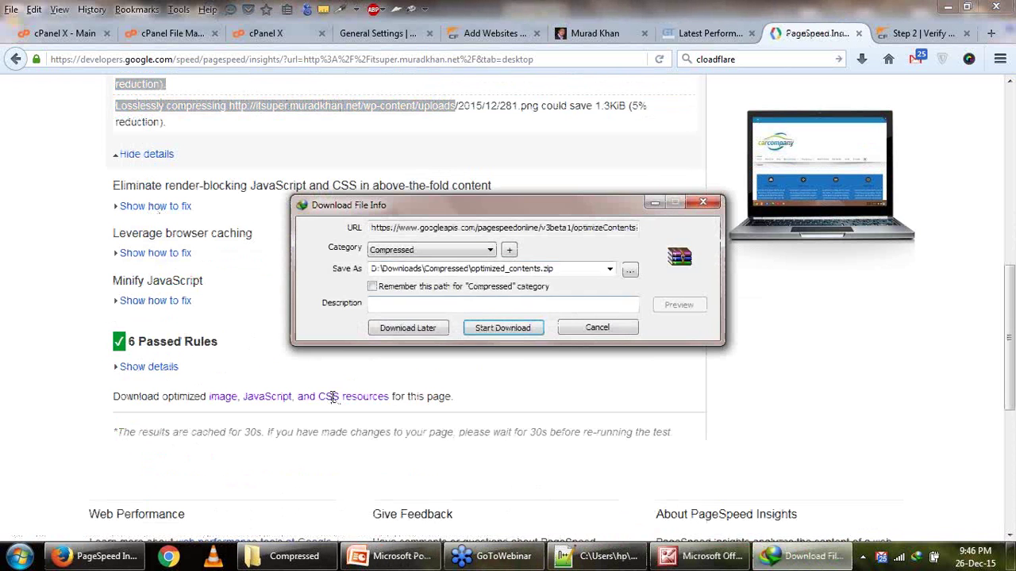
# Save optimized_contents.zip to the desktop category and start the download.
pyautogui.click(465, 250)
pyautogui.click(408, 268)
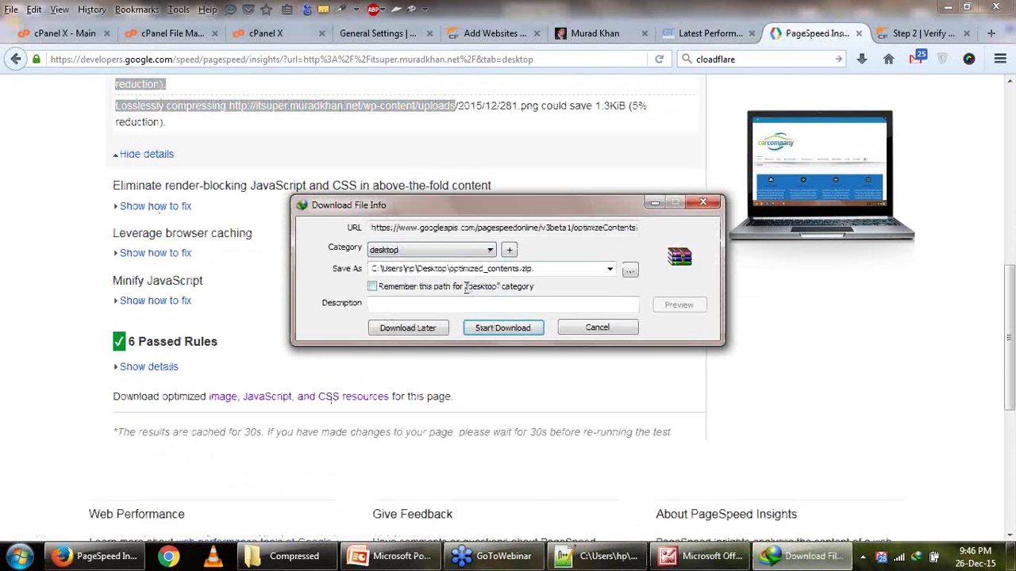
pyautogui.click(498, 327)
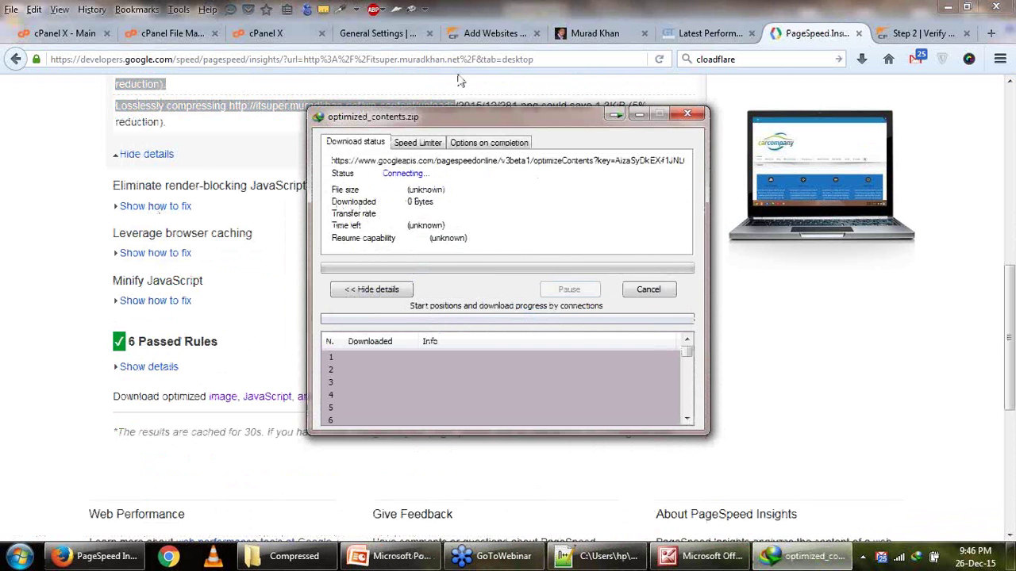
# Check the CloudFlare, W3 Total Cache and homepage tabs, then minimize Firefox to the desktop.
pyautogui.click(469, 35)
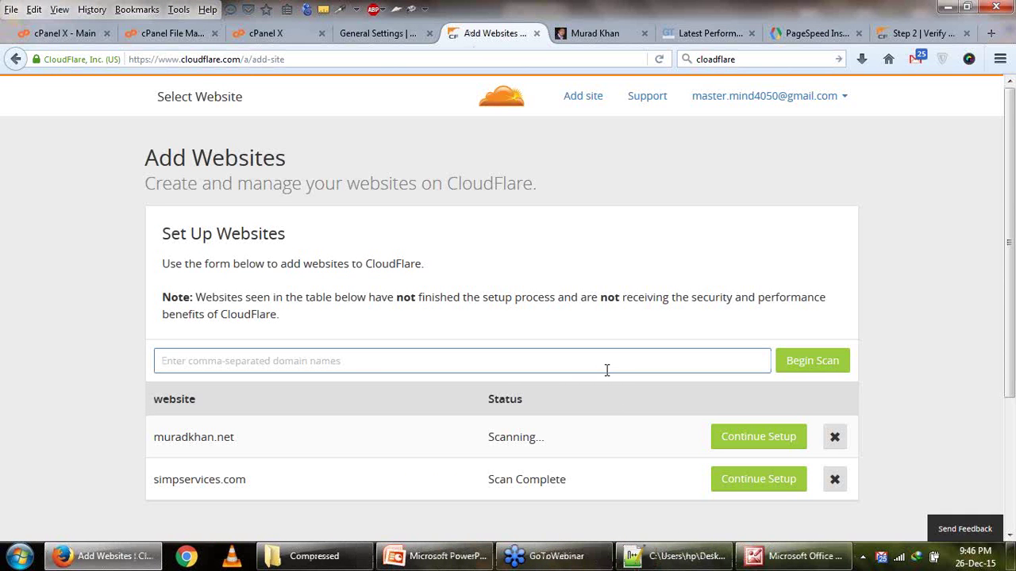
pyautogui.click(386, 37)
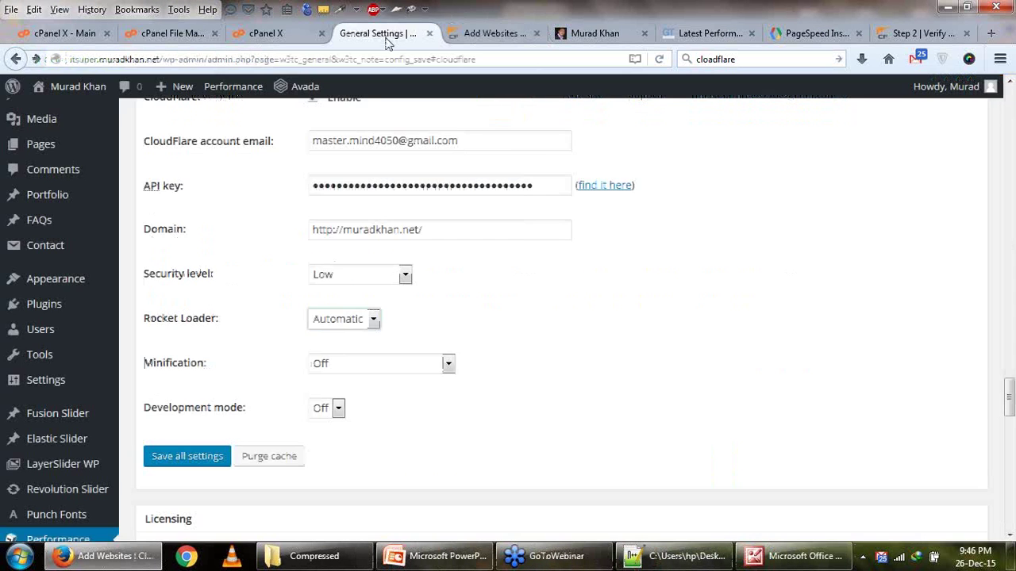
pyautogui.scroll(3, 521, 364)
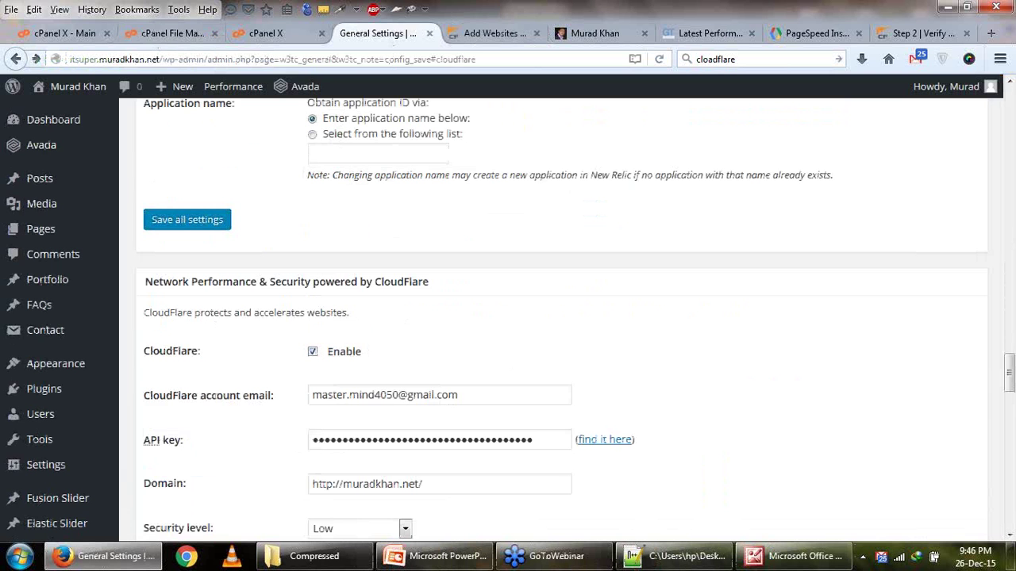
pyautogui.scroll(-2, 562, 331)
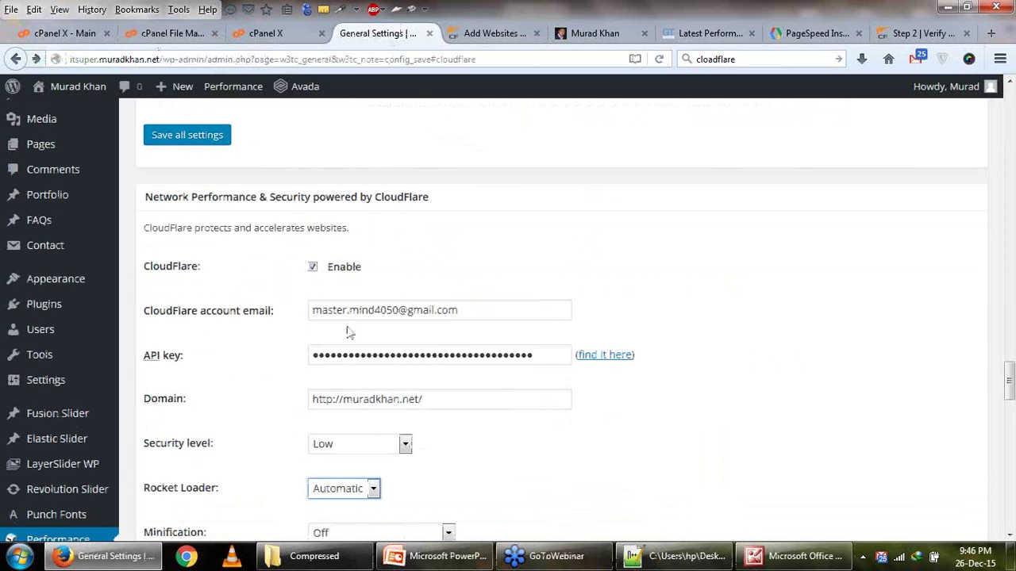
pyautogui.scroll(-2, 449, 326)
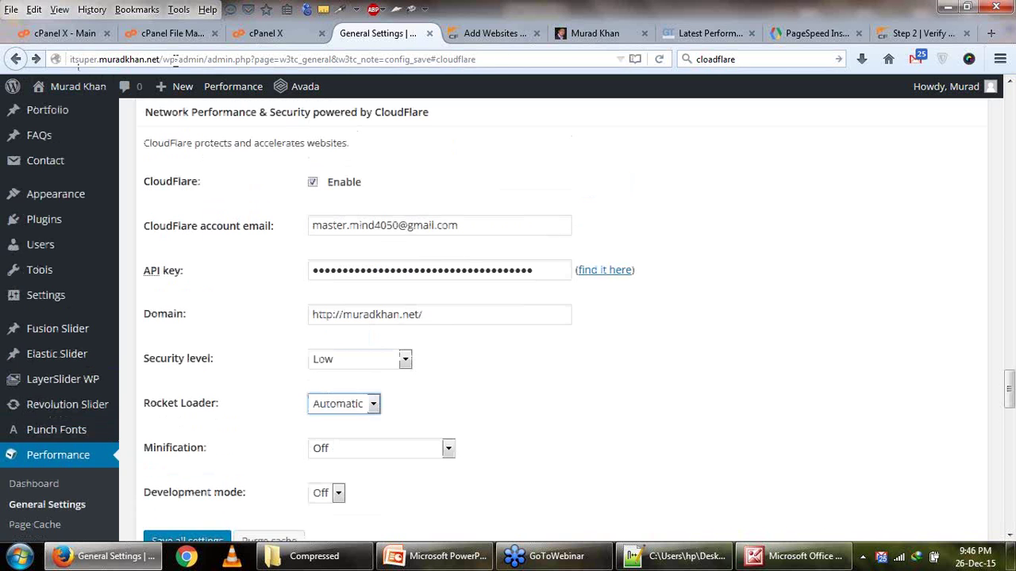
pyautogui.click(592, 33)
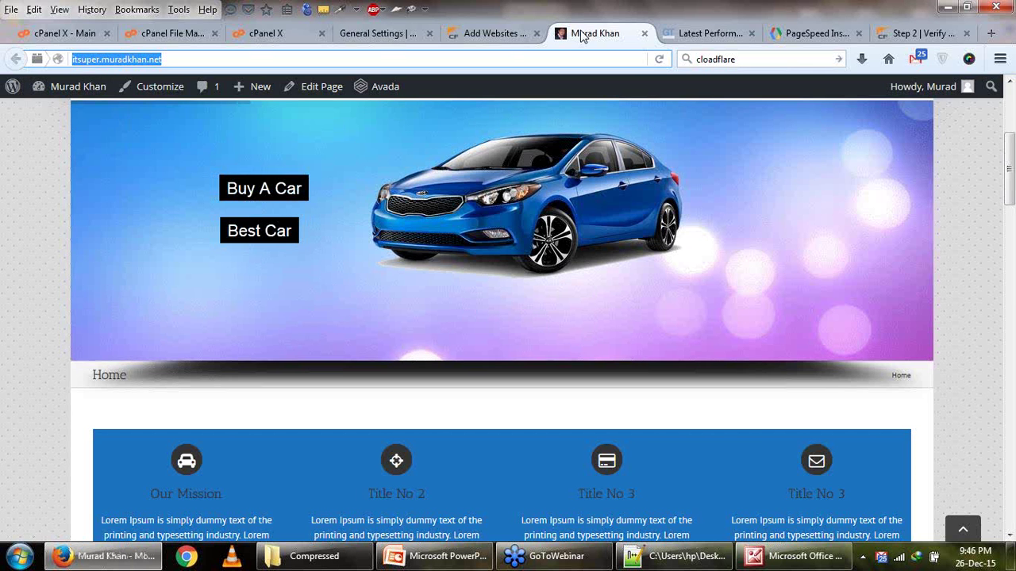
pyautogui.click(486, 35)
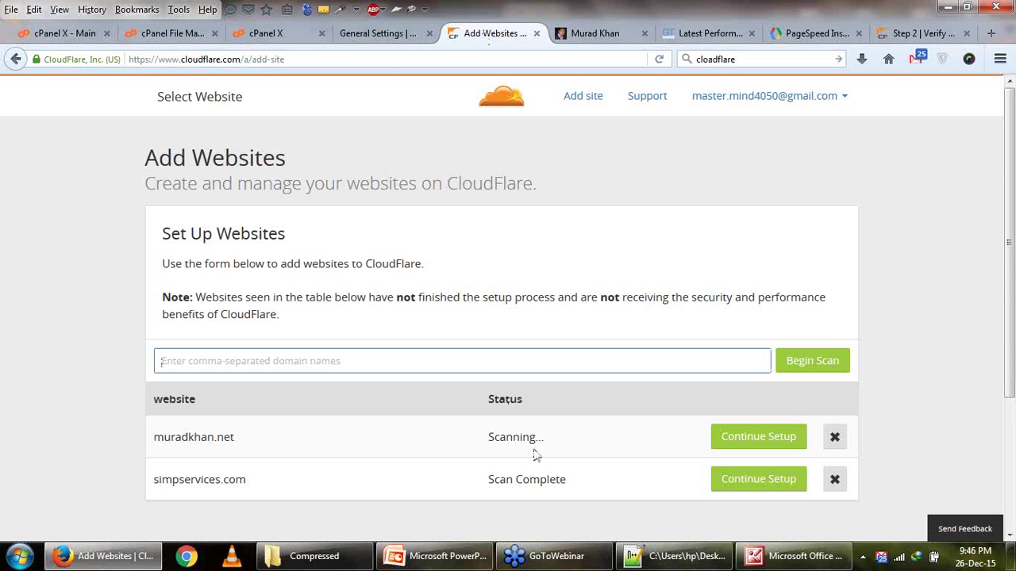
pyautogui.click(1010, 556)
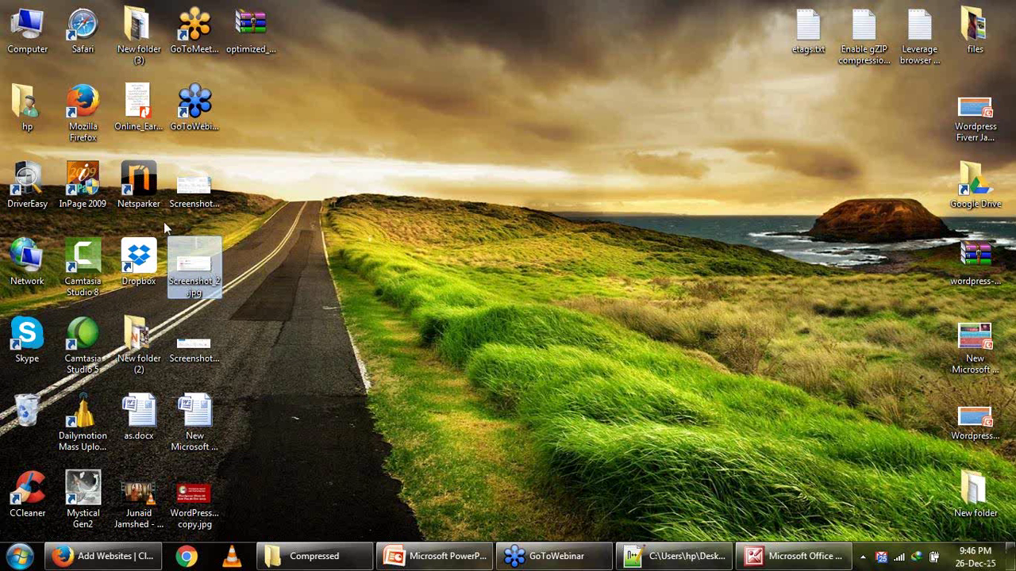
# Extract optimized_contents.zip and open its image folder with the five optimized images.
pyautogui.rightClick(252, 41)
pyautogui.moveTo(310, 70)
pyautogui.click(492, 115)
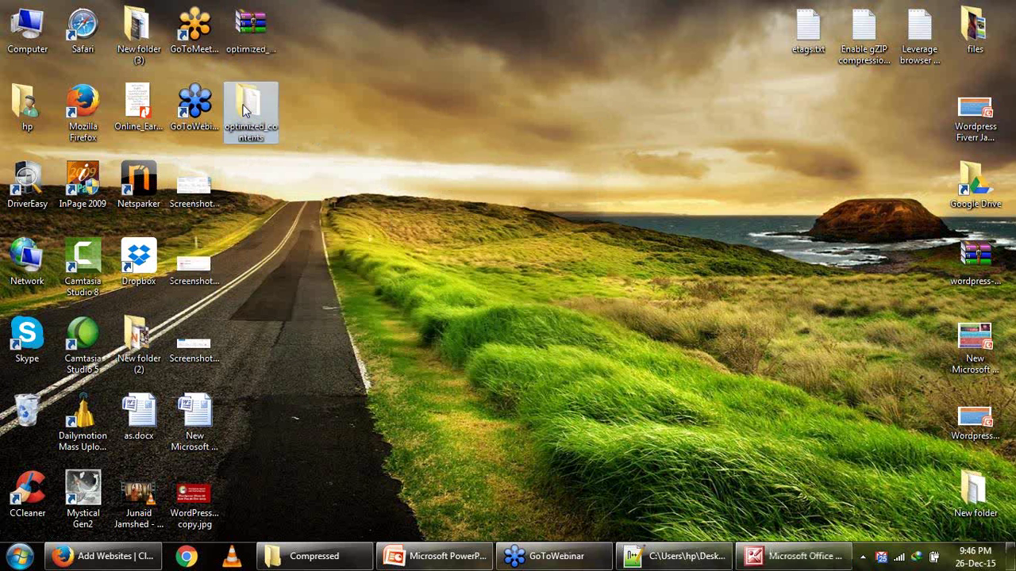
pyautogui.doubleClick(244, 112)
pyautogui.doubleClick(256, 162)
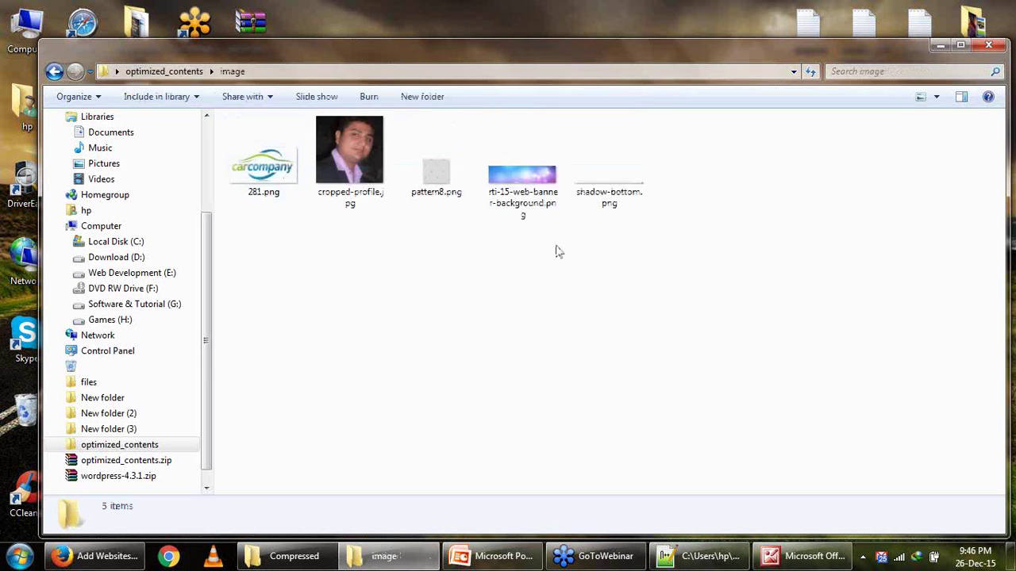
pyautogui.moveTo(687, 285); pyautogui.dragTo(278, 174)
pyautogui.click(354, 303)
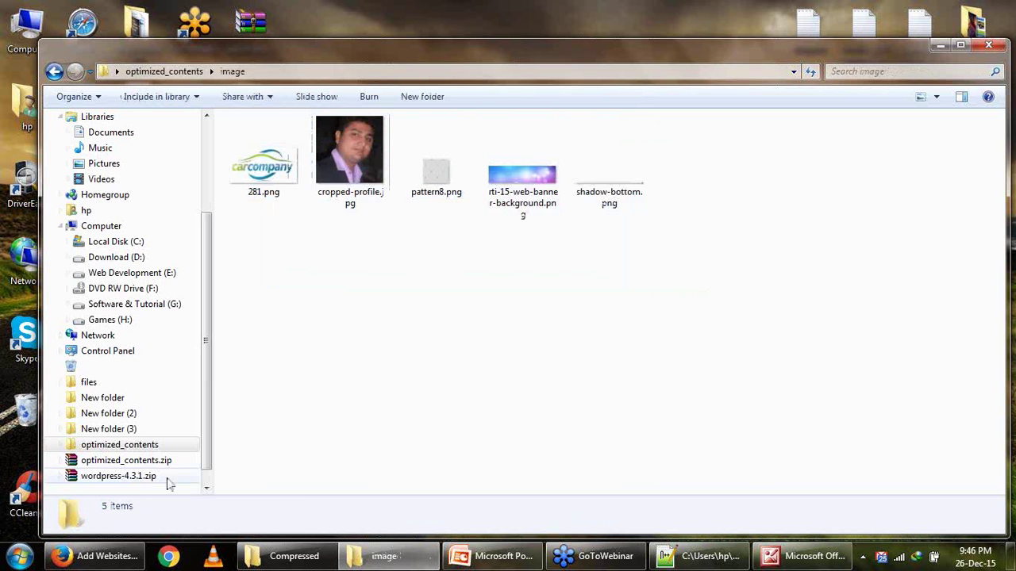
# Close the finished upload page, review PageSpeed's image list, and go to cPanel File Manager.
pyautogui.click(95, 556)
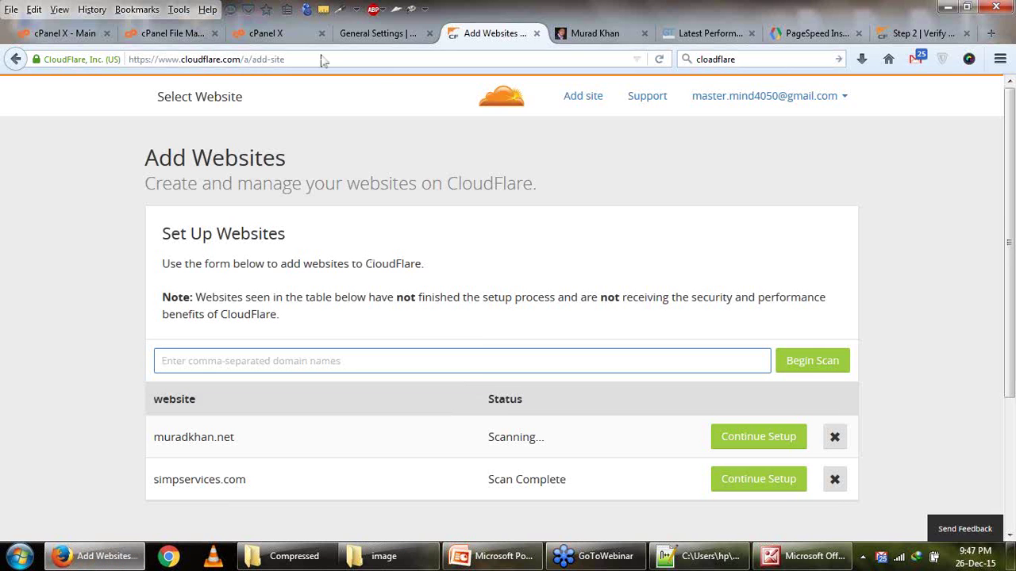
pyautogui.click(279, 33)
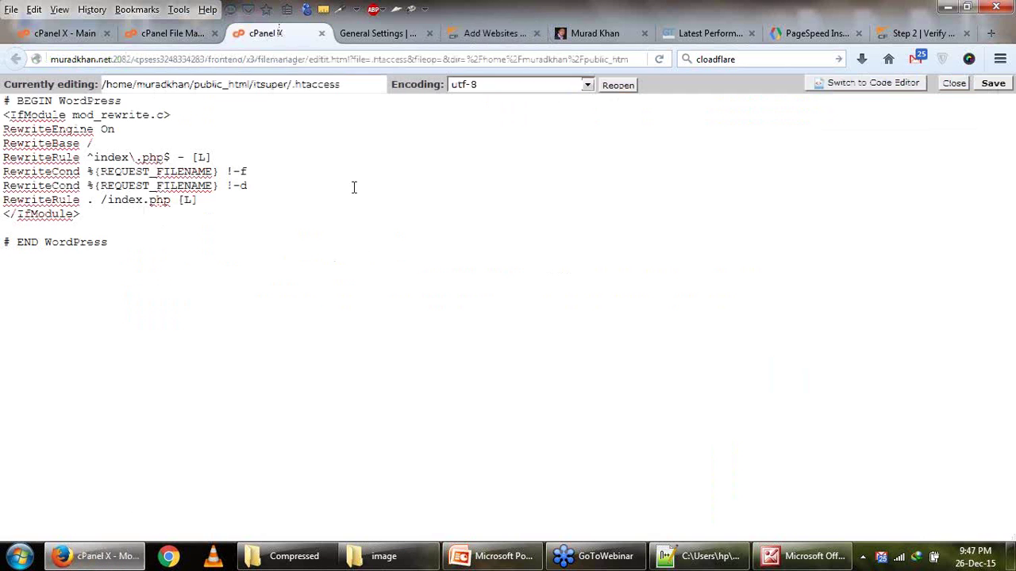
pyautogui.click(322, 34)
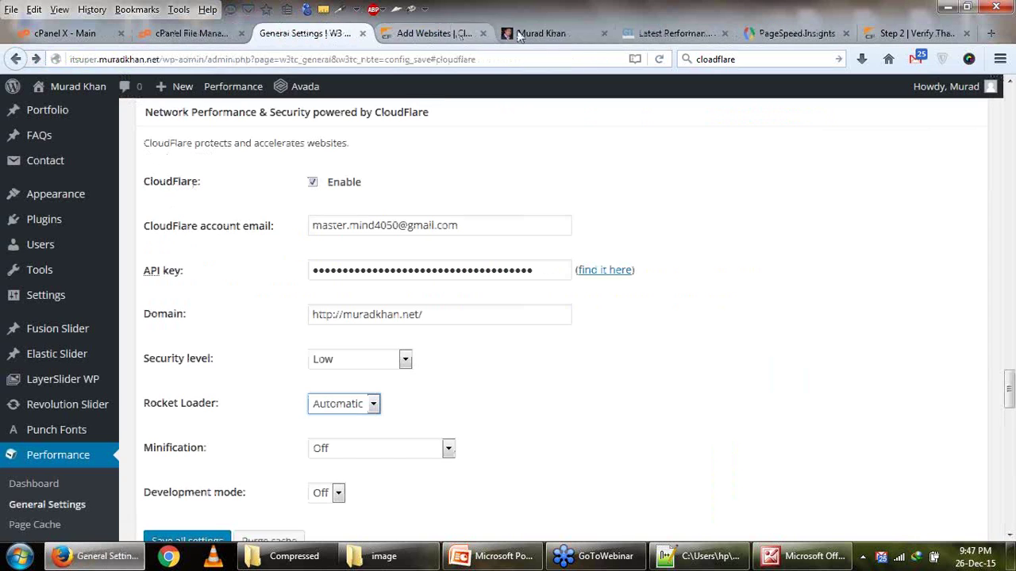
pyautogui.click(768, 35)
pyautogui.scroll(3, 353, 220)
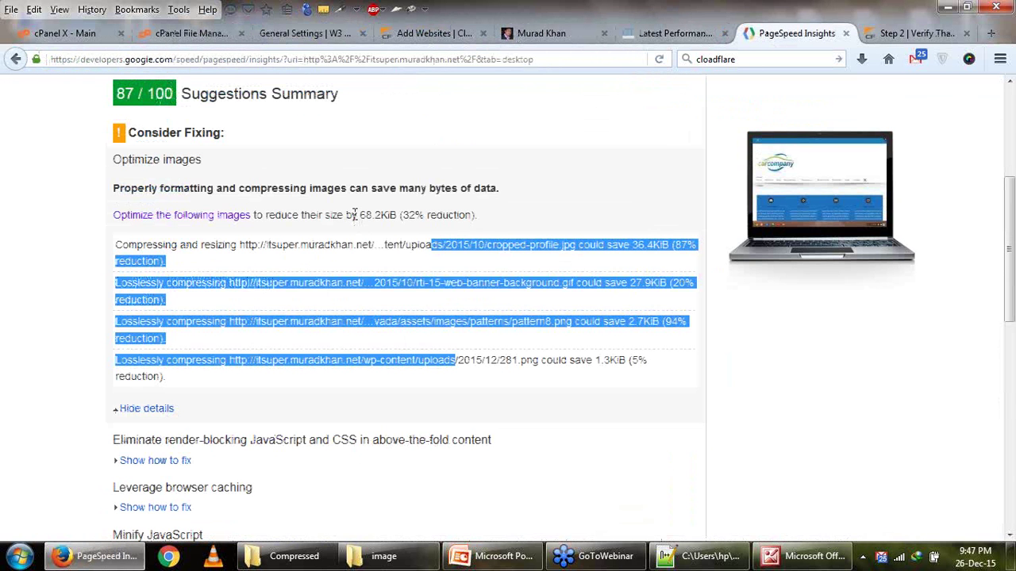
pyautogui.click(395, 269)
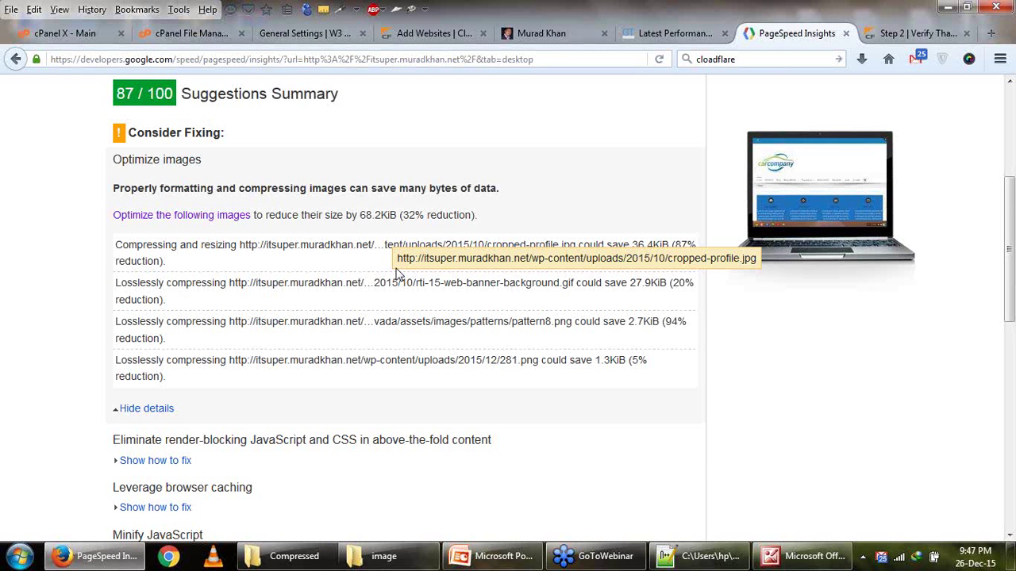
pyautogui.click(189, 33)
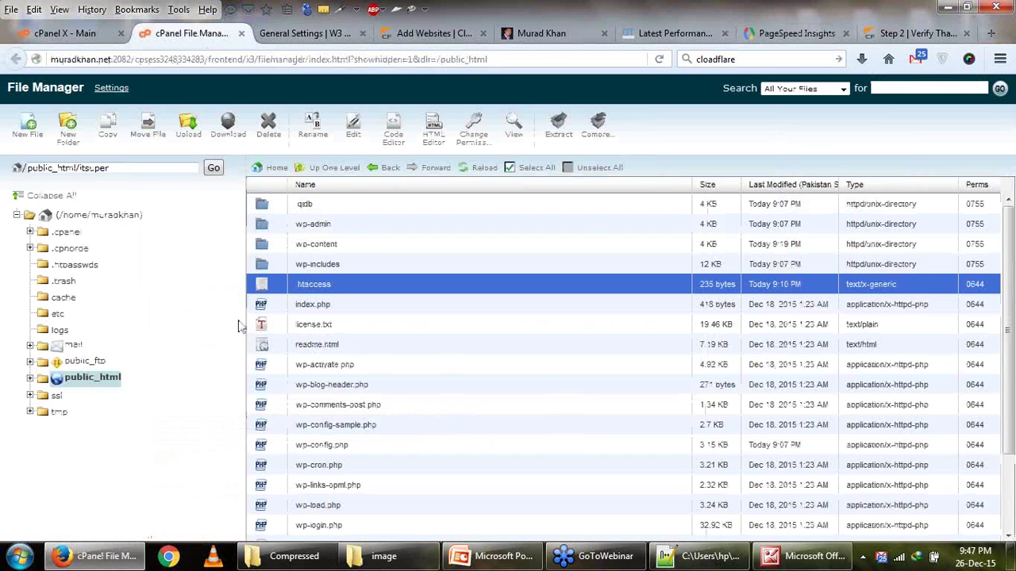
# Upload the optimized cropped-profile.jpg into wp-content/uploads/2015/10, overwriting the existing file.
pyautogui.doubleClick(264, 246)
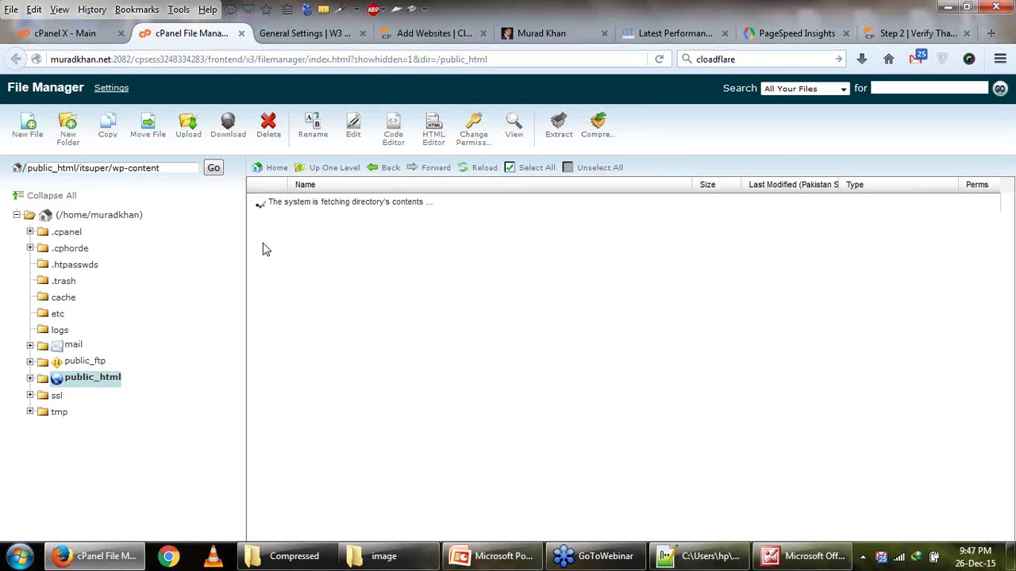
pyautogui.doubleClick(267, 306)
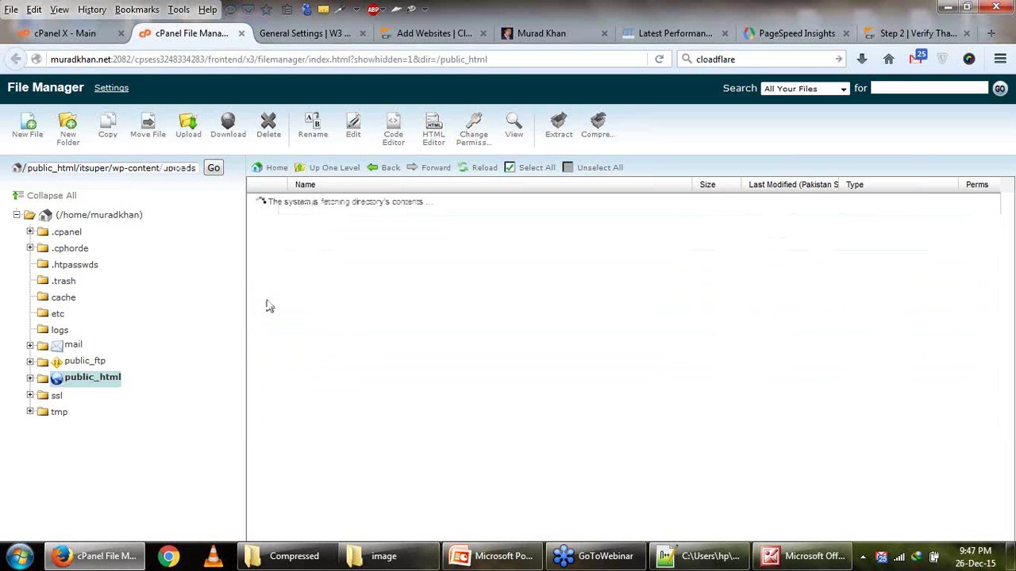
pyautogui.doubleClick(260, 206)
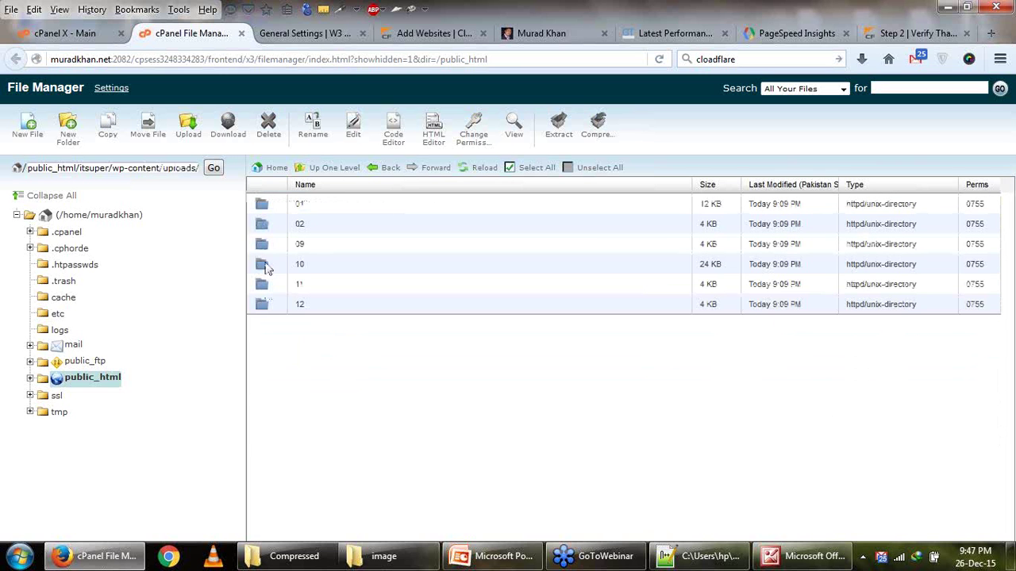
pyautogui.doubleClick(267, 268)
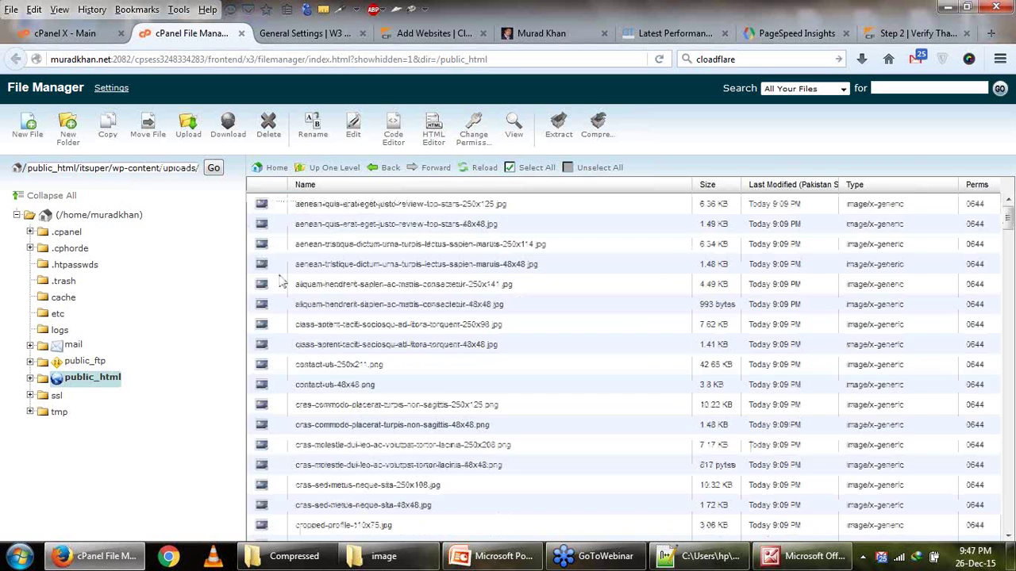
pyautogui.click(188, 125)
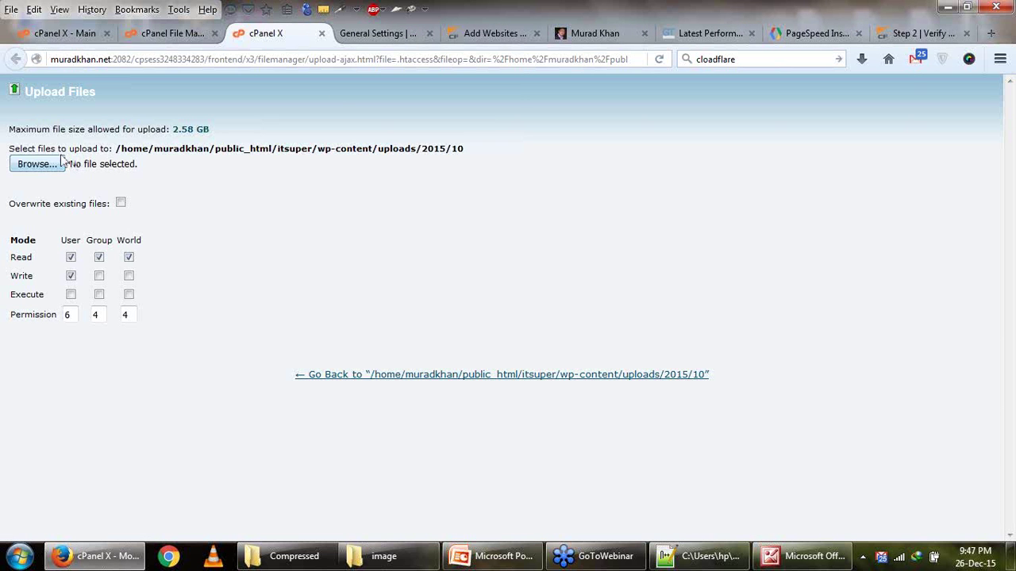
pyautogui.click(36, 163)
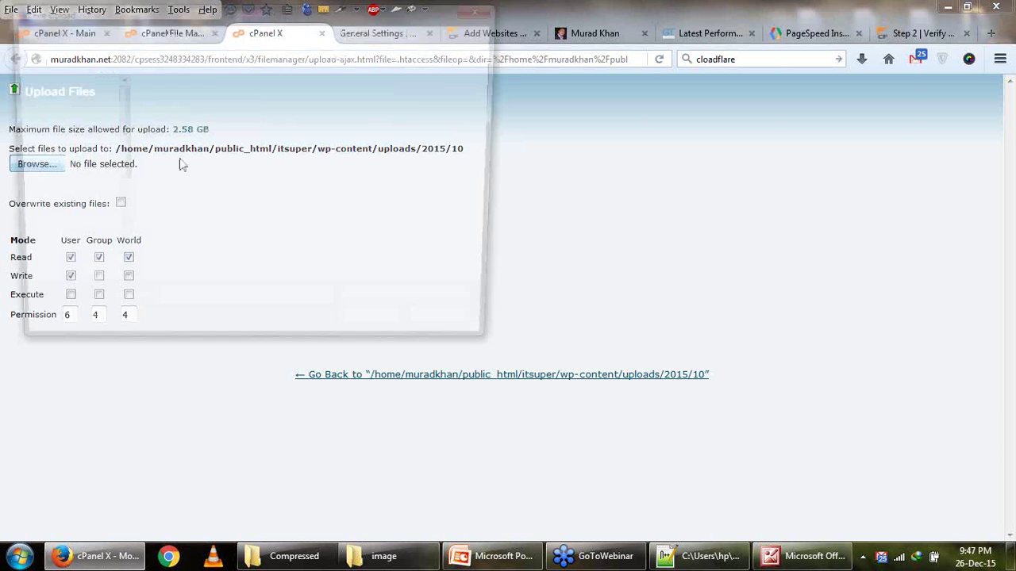
pyautogui.doubleClick(266, 127)
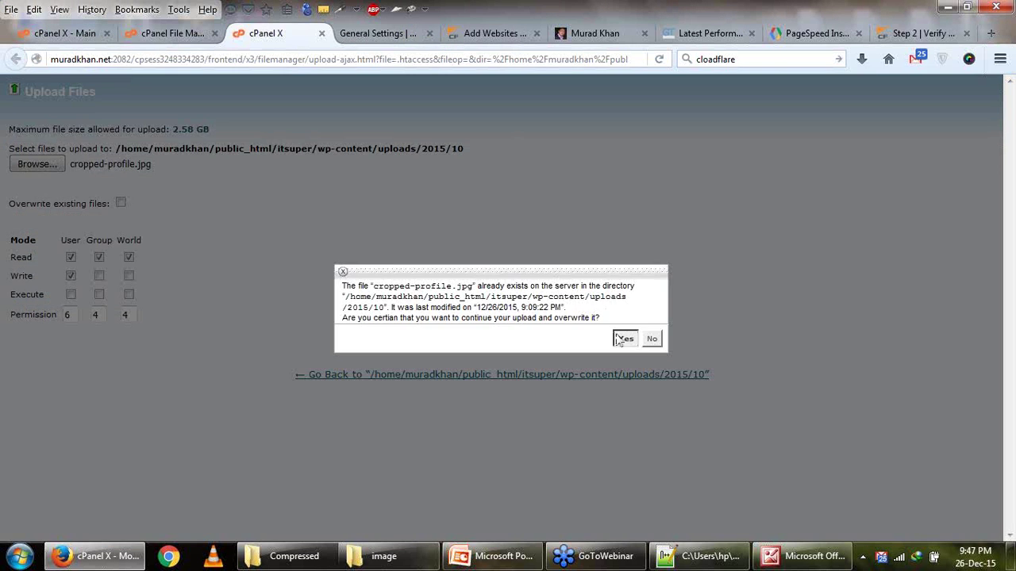
pyautogui.click(624, 336)
# Check the WordPress, GTmetrix and PageSpeed tabs, then bring up the local optimized images folder.
pyautogui.click(402, 33)
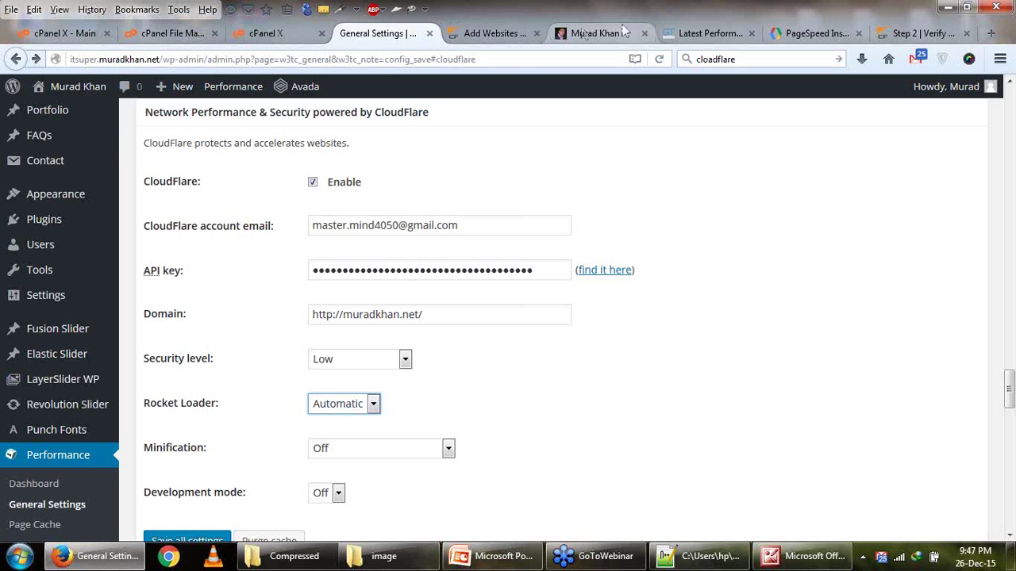
pyautogui.click(708, 35)
pyautogui.click(790, 35)
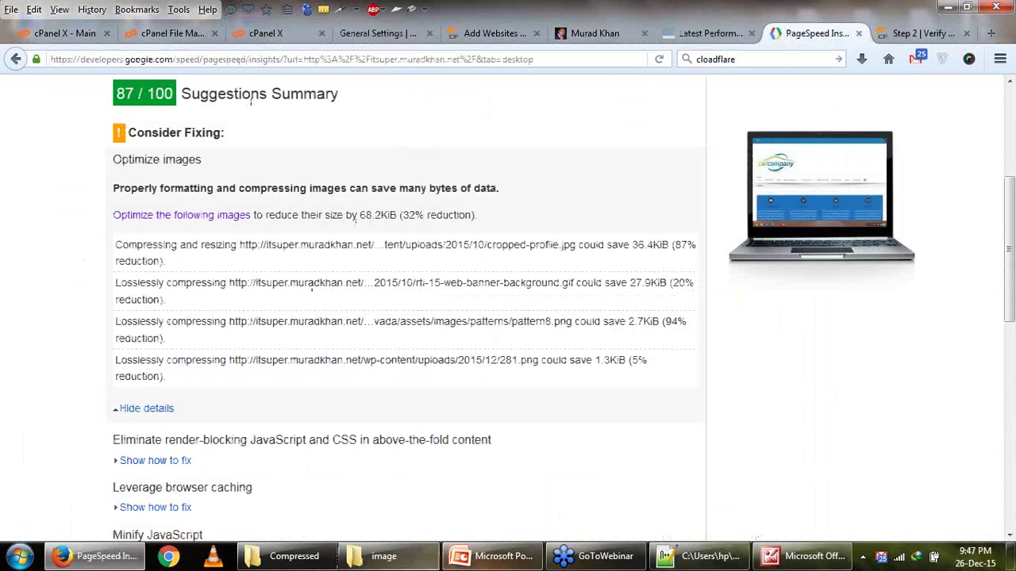
pyautogui.click(380, 556)
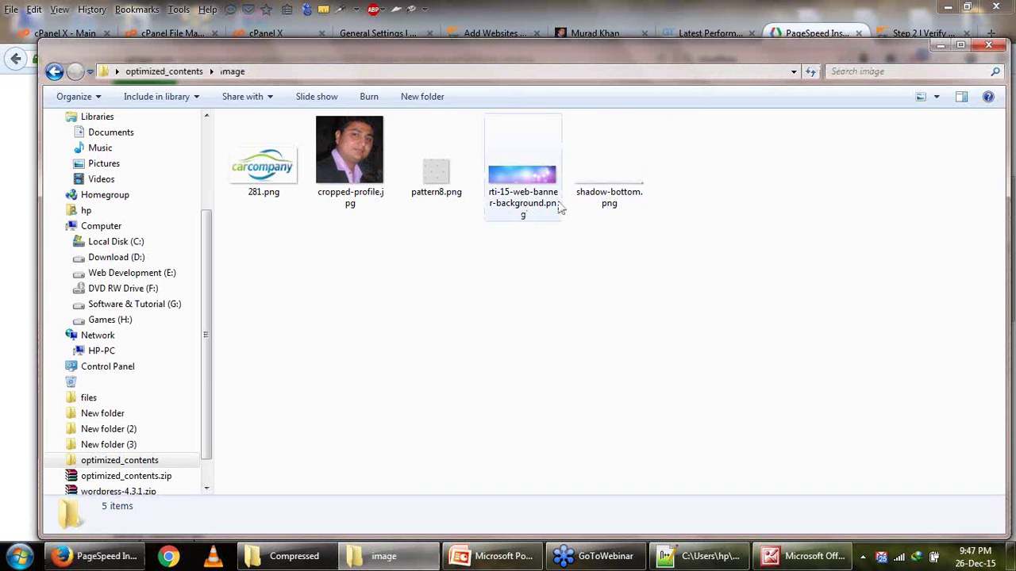
pyautogui.moveTo(558, 207)
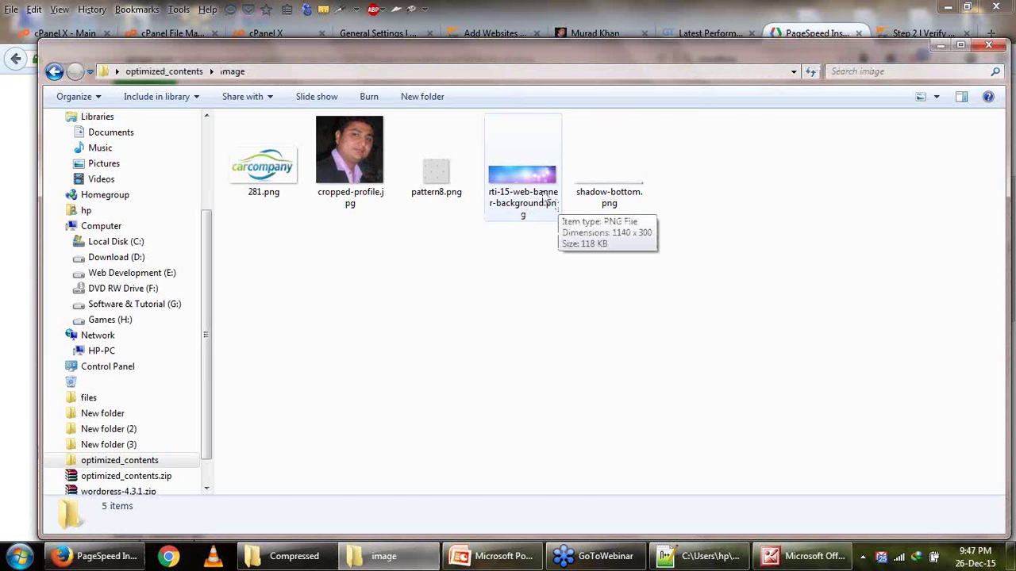
# Open rti-15-web-banner-background.png in Adobe Photoshop 7.0.
pyautogui.rightClick(546, 200)
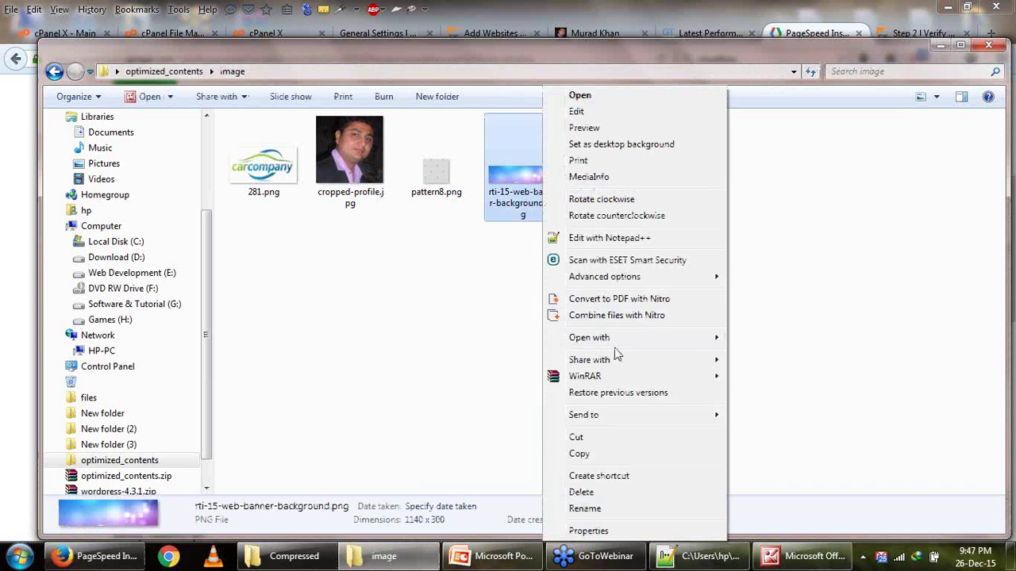
pyautogui.moveTo(611, 338)
pyautogui.click(762, 340)
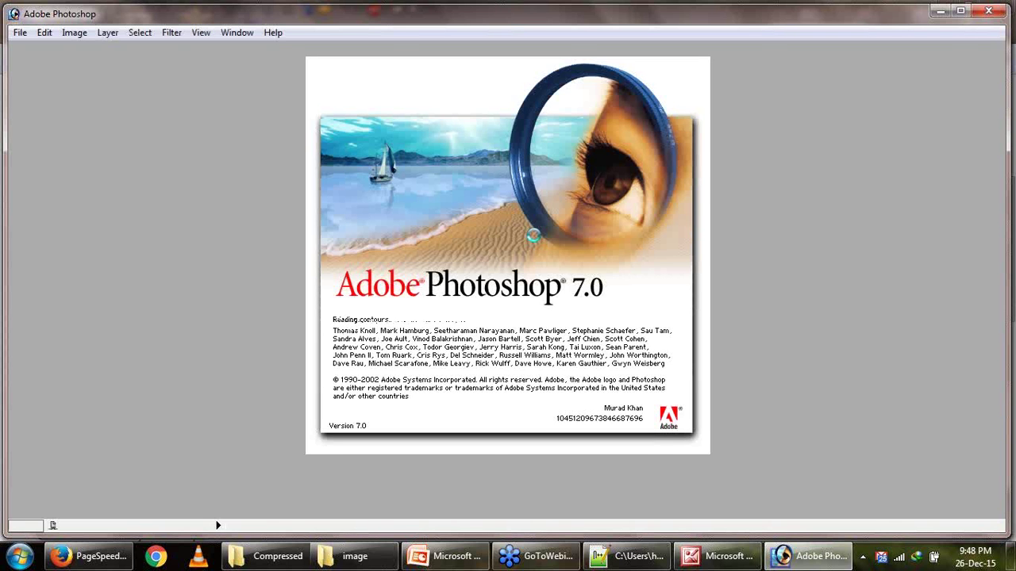
pyautogui.click(102, 558)
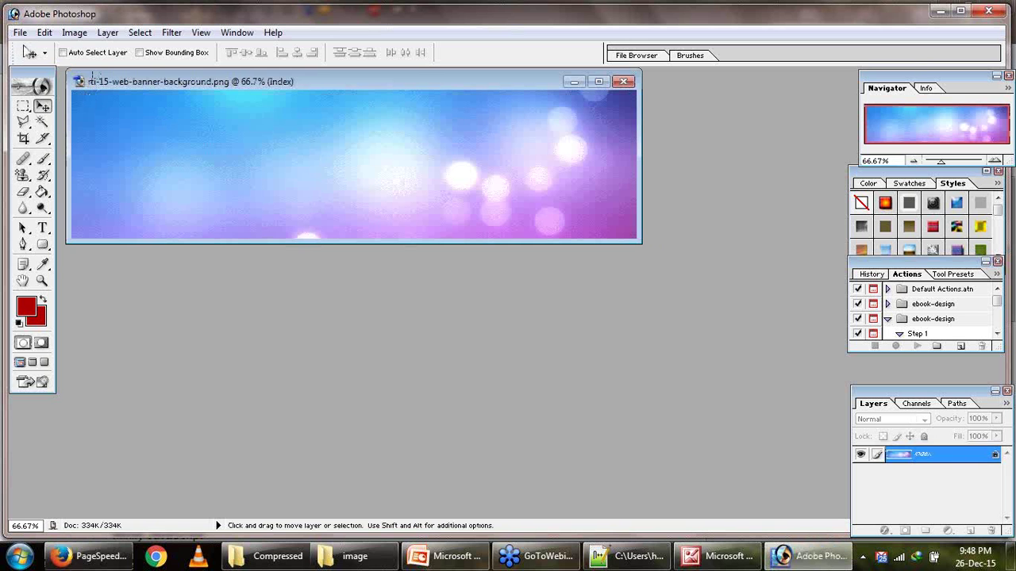
# Check Save As with PNG format, close the dialog, and return to PageSpeed Insights.
pyautogui.click(20, 33)
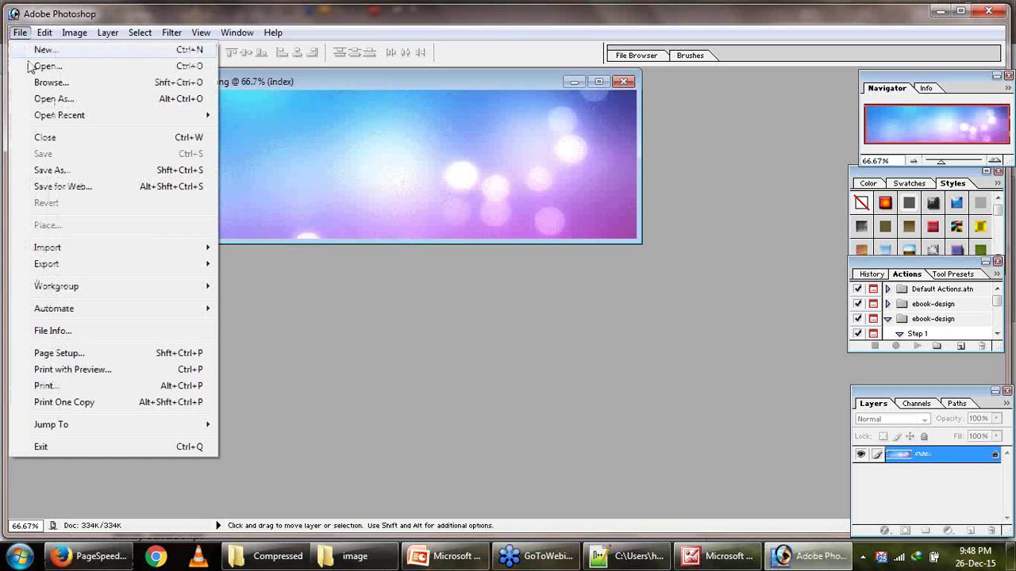
pyautogui.click(57, 170)
pyautogui.click(484, 317)
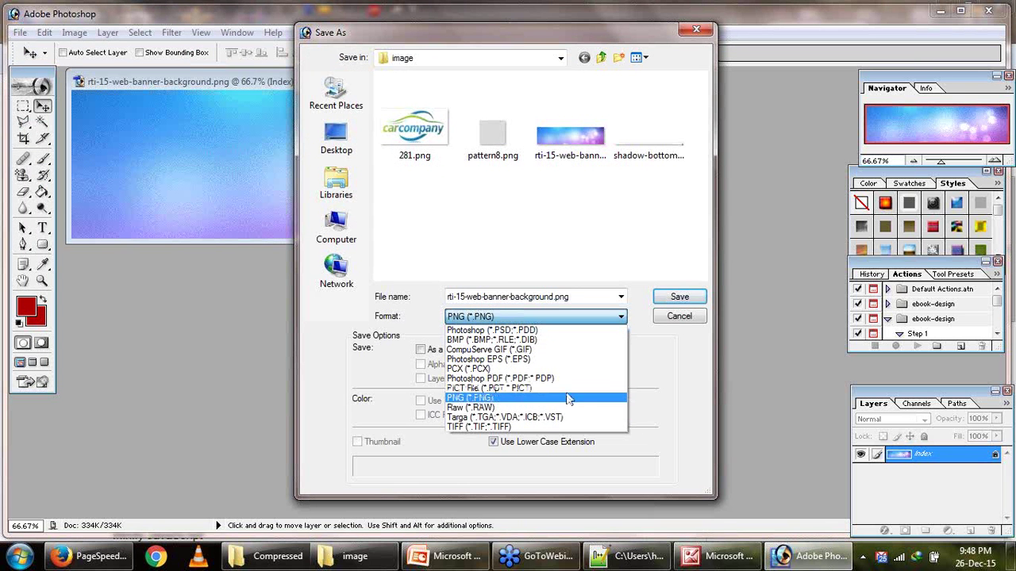
pyautogui.click(654, 324)
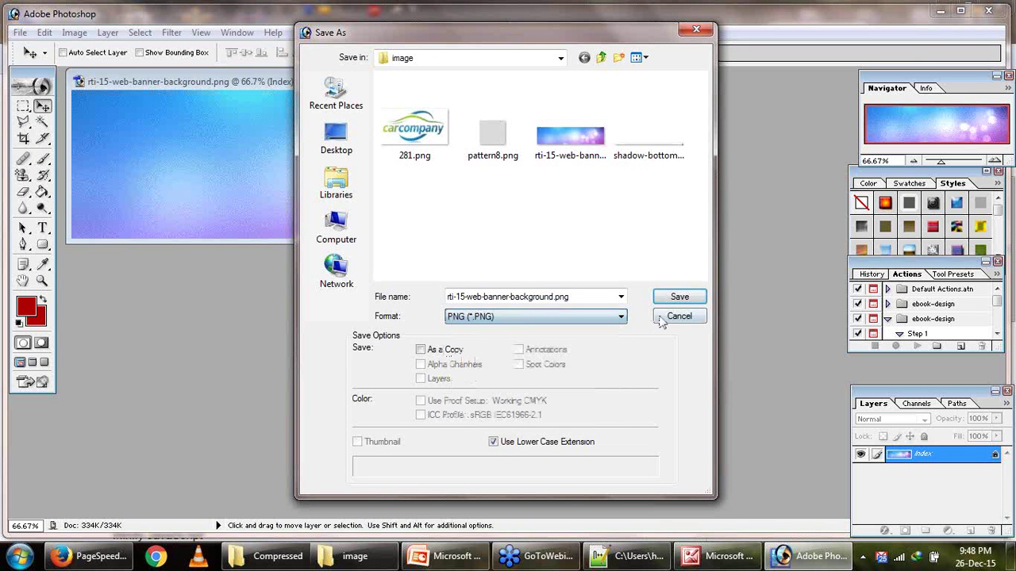
pyautogui.click(675, 316)
pyautogui.click(90, 555)
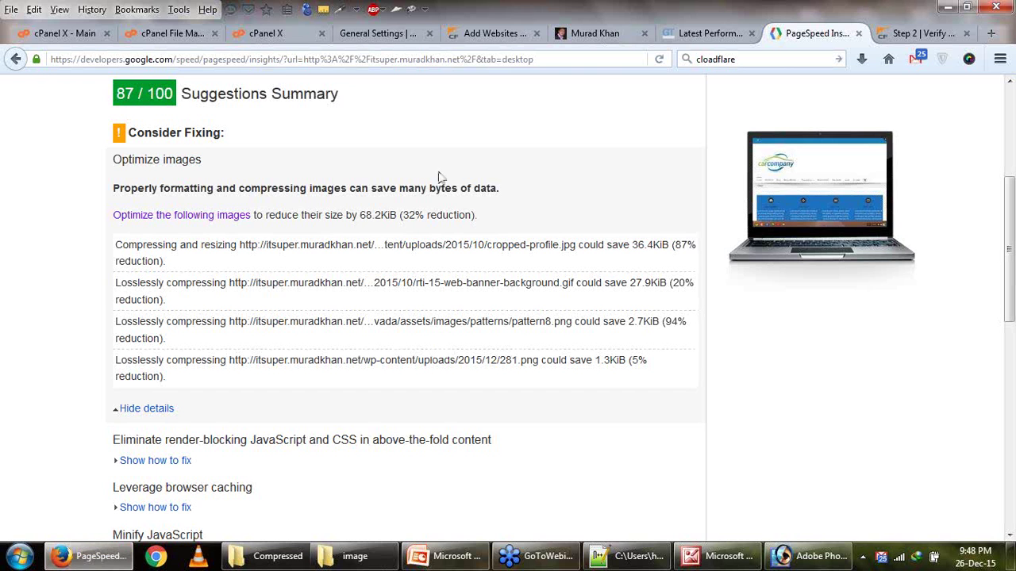
# Upload rti-15-web-banner-background.png on the cPanel upload page.
pyautogui.click(232, 39)
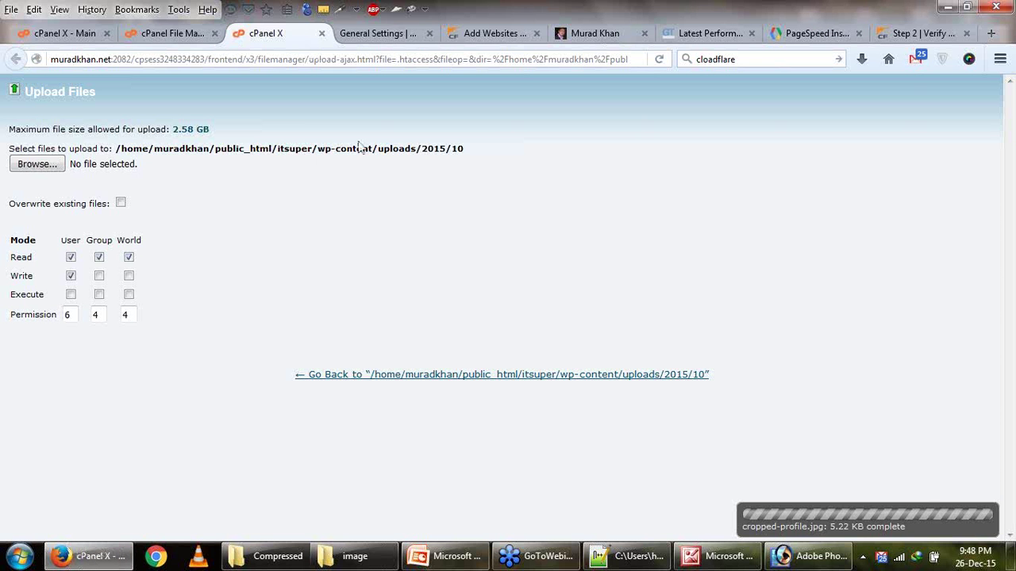
pyautogui.click(52, 169)
pyautogui.doubleClick(447, 155)
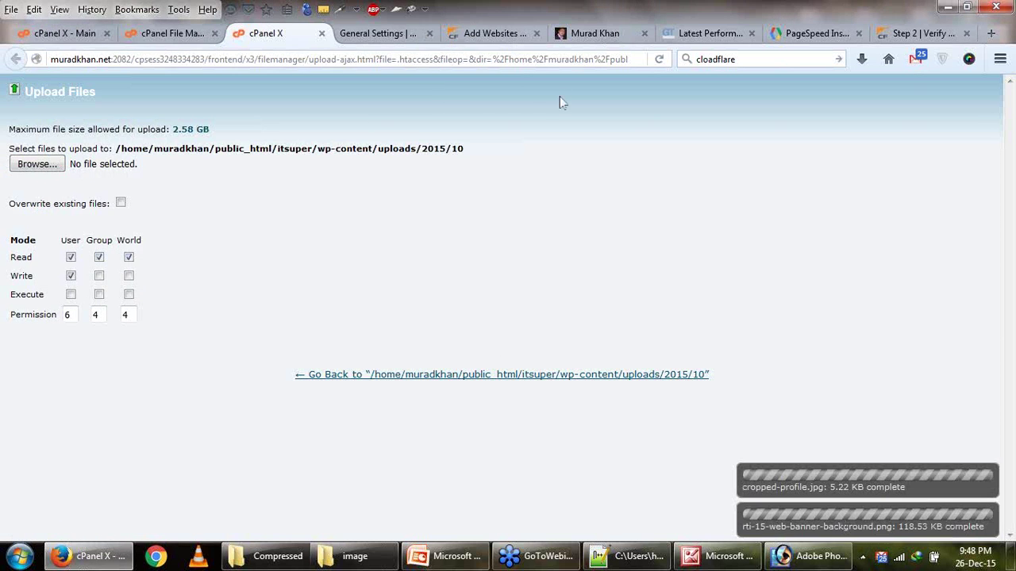
# Check the other tabs and note the 2015/12 folder in PageSpeed's 281.png path.
pyautogui.click(399, 38)
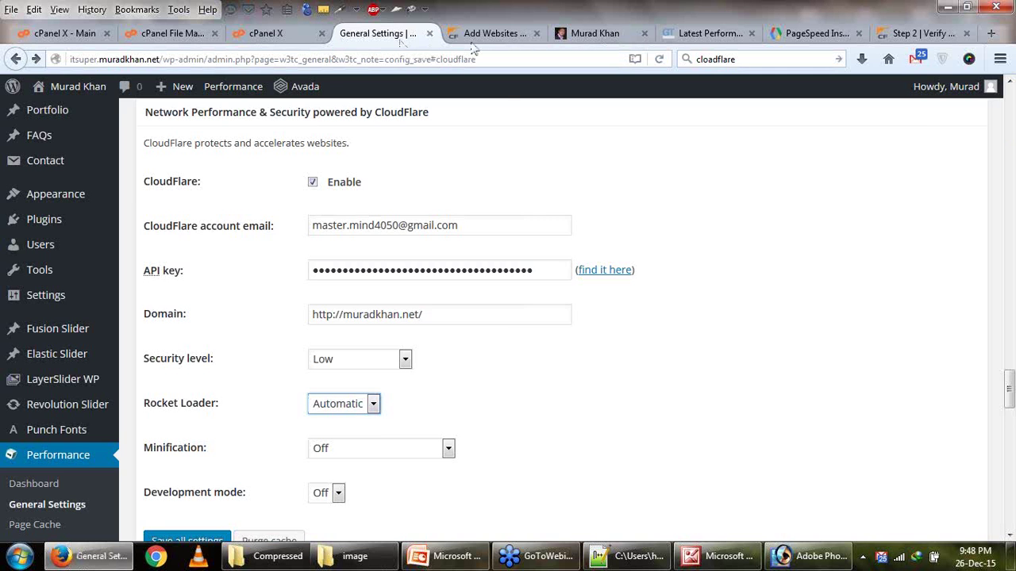
pyautogui.click(492, 33)
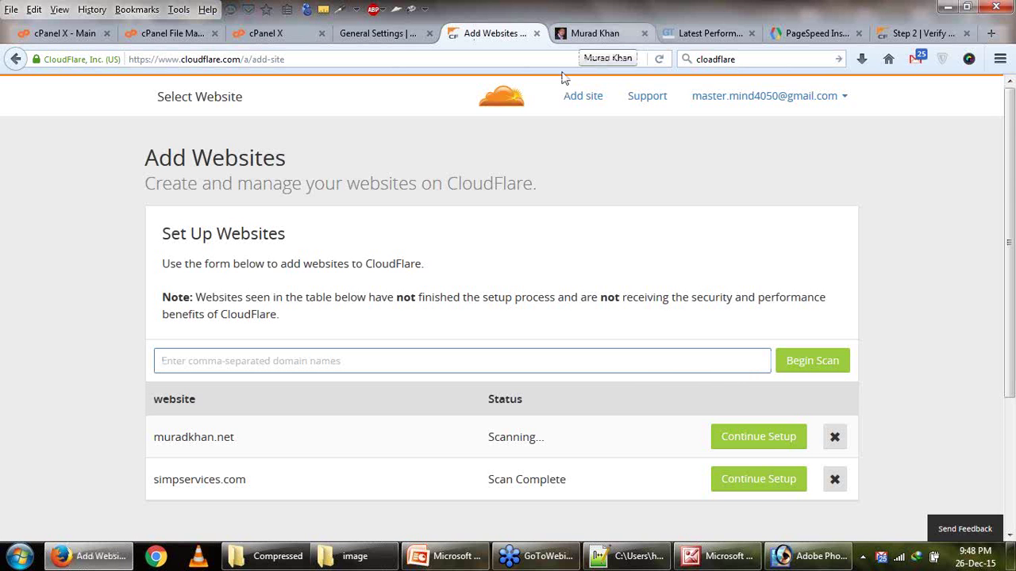
pyautogui.click(591, 33)
pyautogui.click(690, 36)
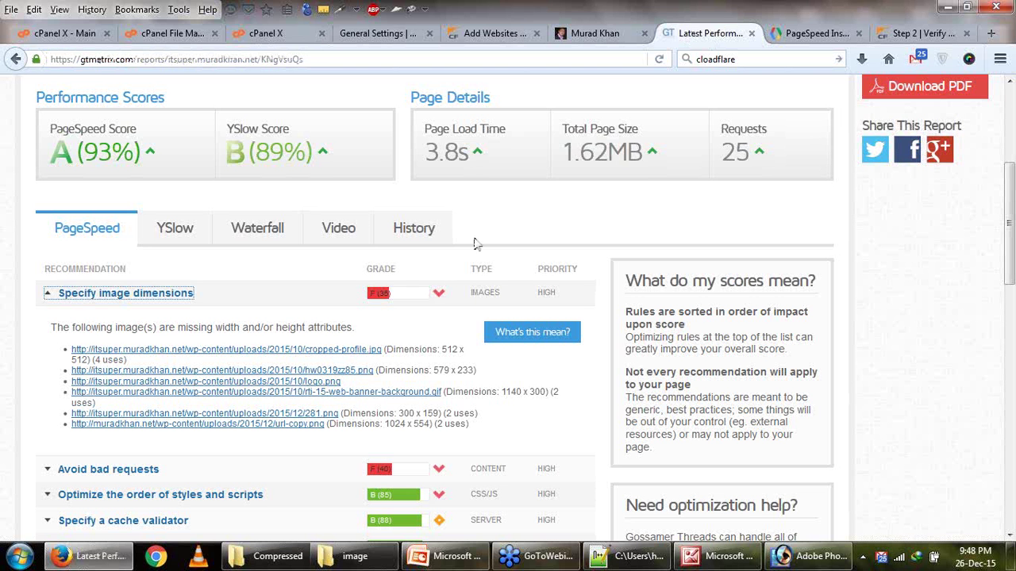
pyautogui.click(806, 33)
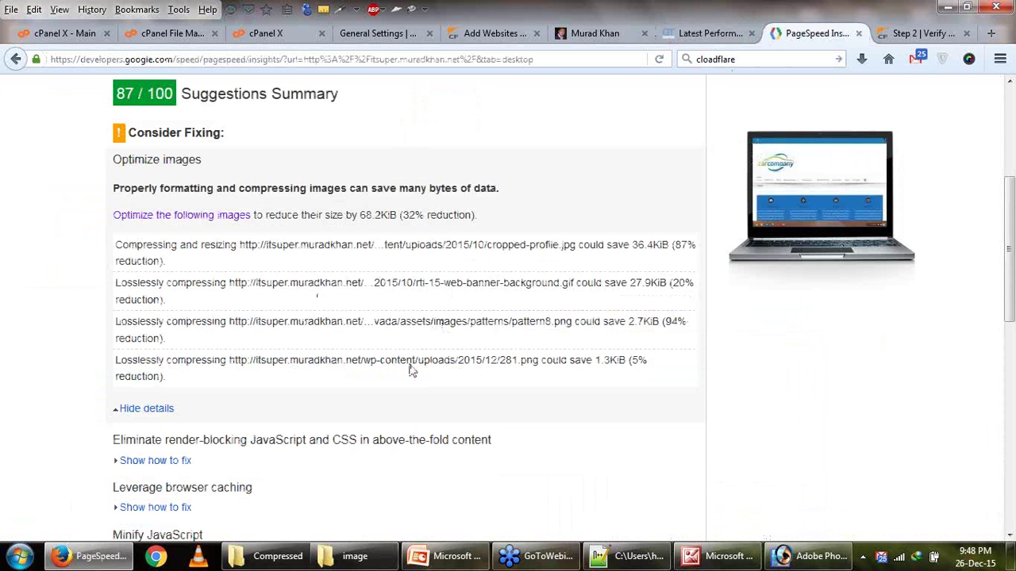
pyautogui.doubleClick(492, 362)
pyautogui.click(279, 38)
# Open uploads/2015/12 in File Manager and start an upload, then cancel to recheck PageSpeed.
pyautogui.click(321, 33)
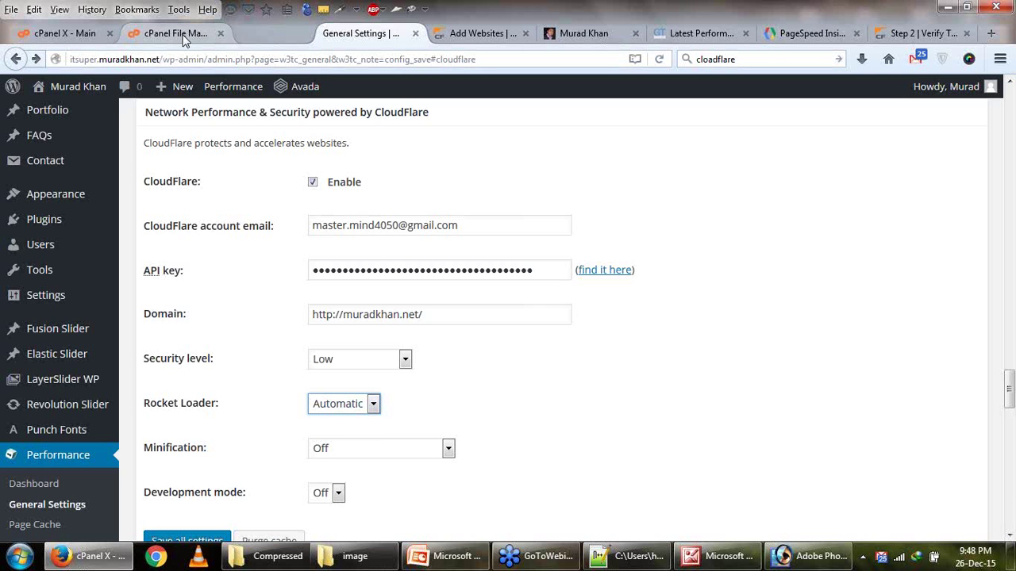
pyautogui.click(187, 33)
pyautogui.click(317, 173)
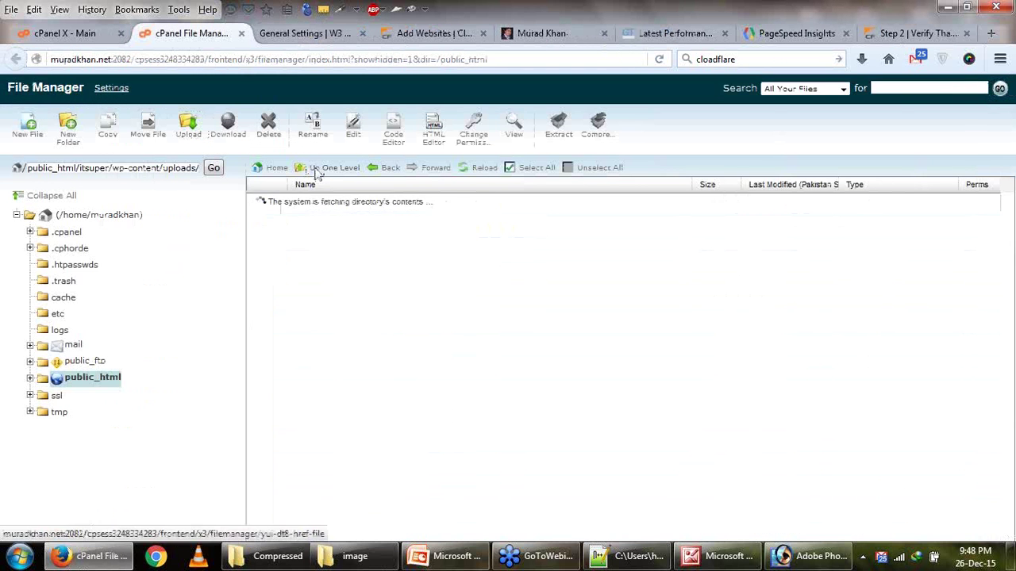
pyautogui.doubleClick(276, 309)
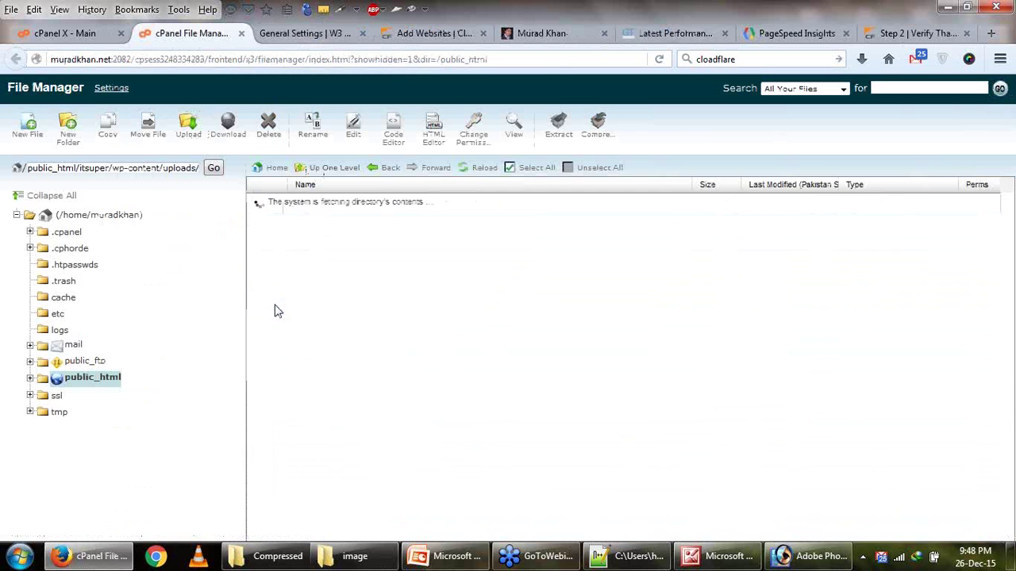
pyautogui.click(188, 127)
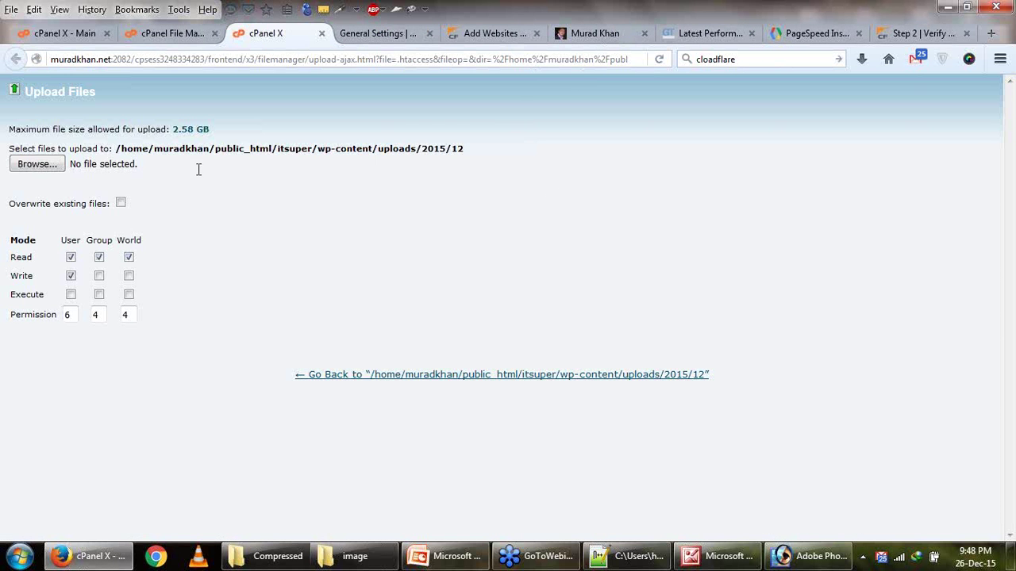
pyautogui.click(38, 164)
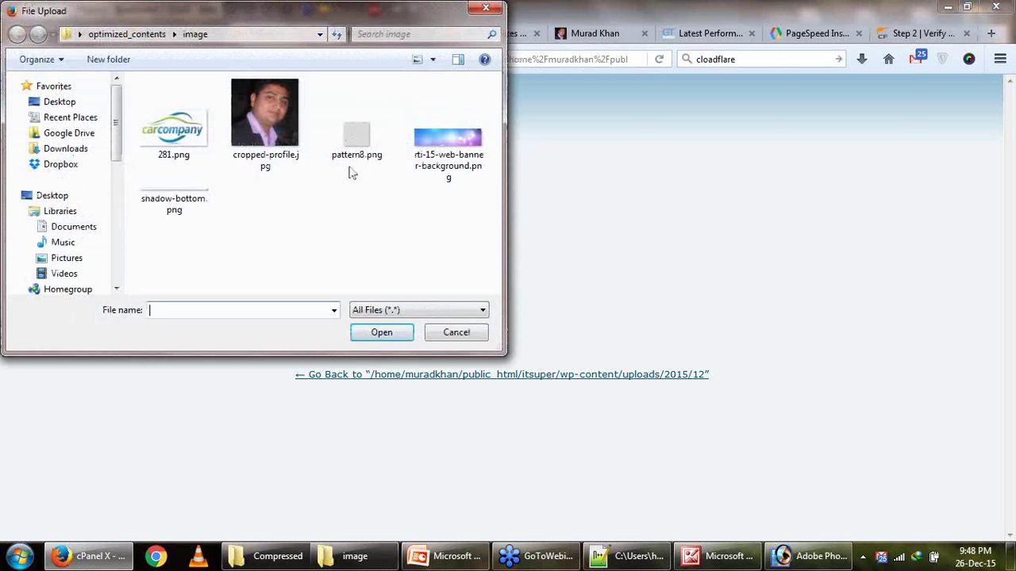
pyautogui.click(456, 333)
pyautogui.click(711, 35)
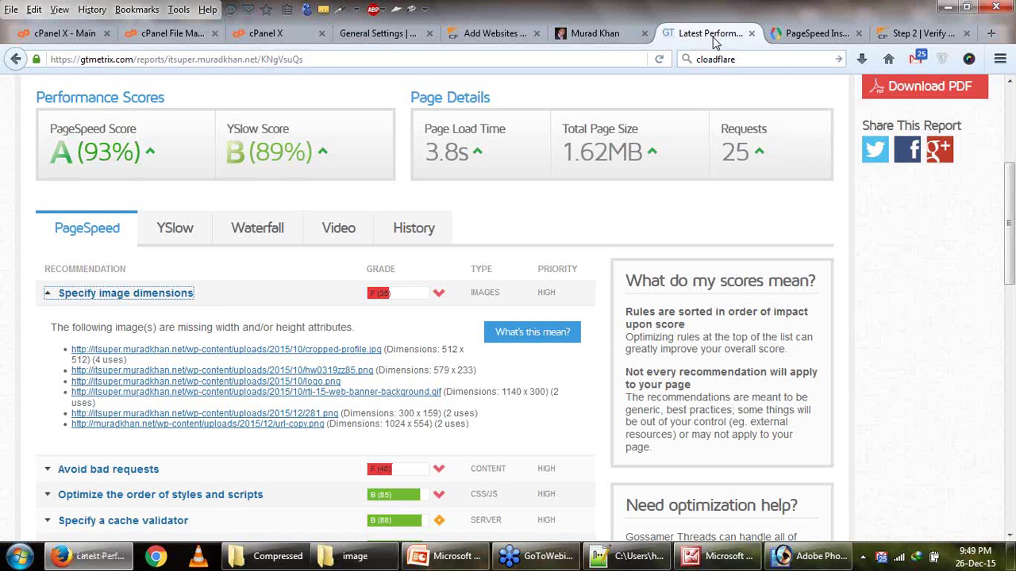
pyautogui.click(796, 40)
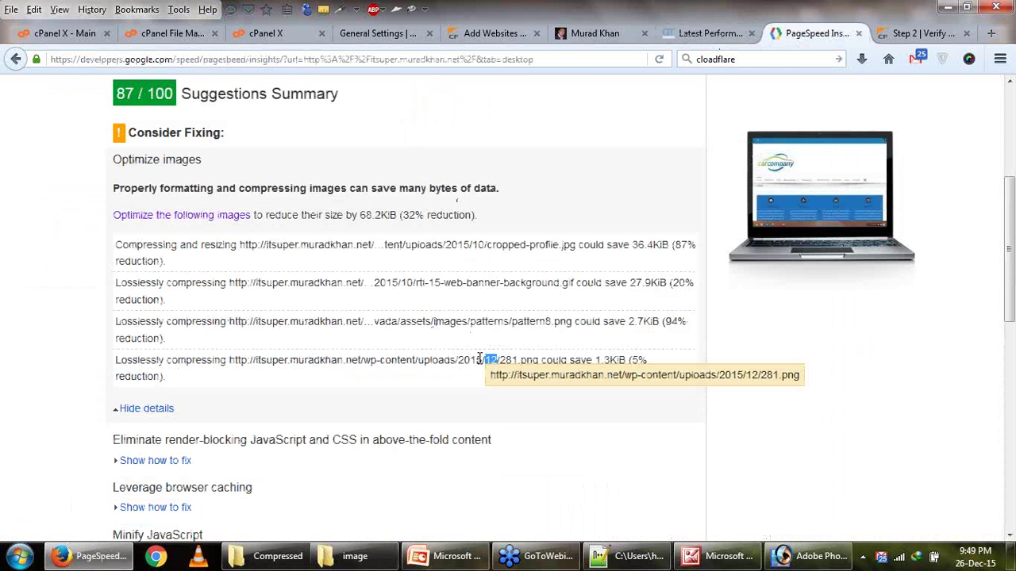
# Upload the optimized 281.png into uploads/2015/12, overwriting the existing copy.
pyautogui.moveTo(478, 359); pyautogui.dragTo(513, 360)
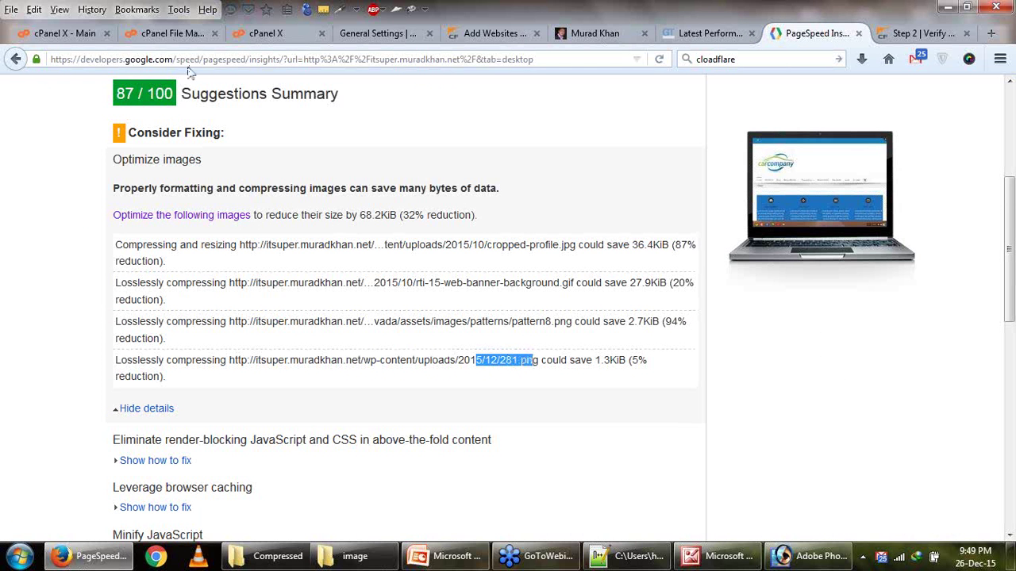
pyautogui.click(171, 33)
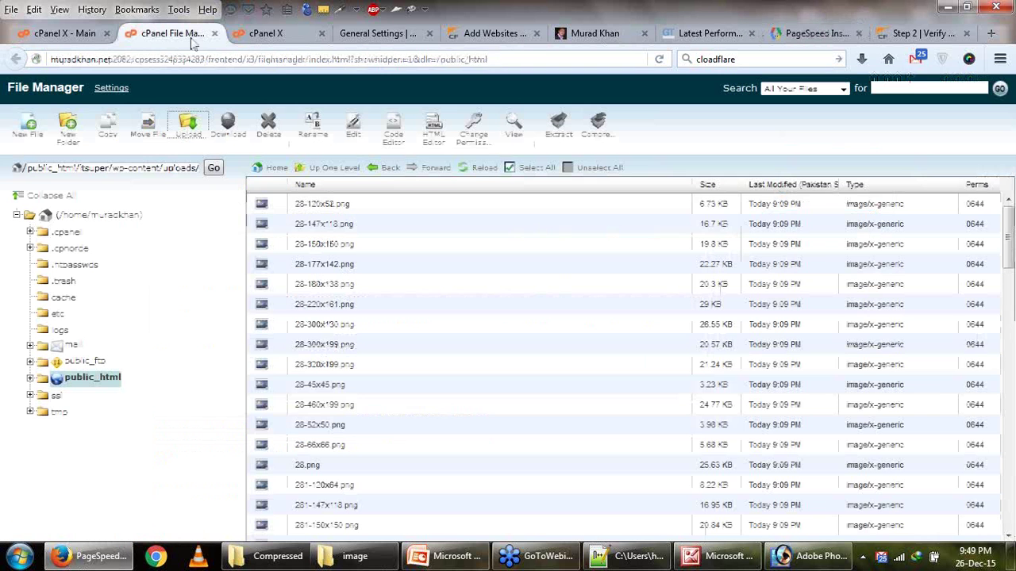
pyautogui.click(187, 131)
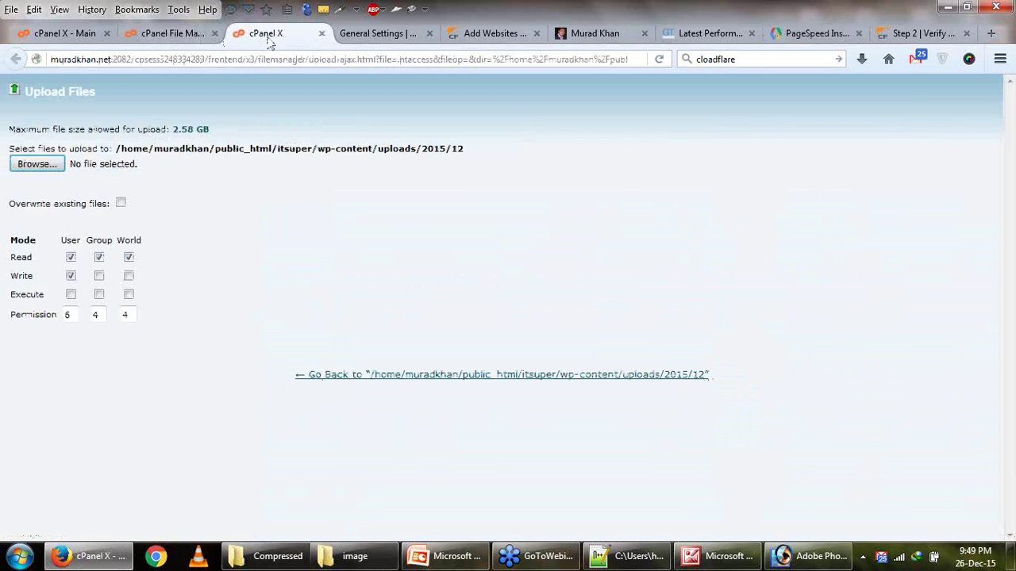
pyautogui.click(36, 164)
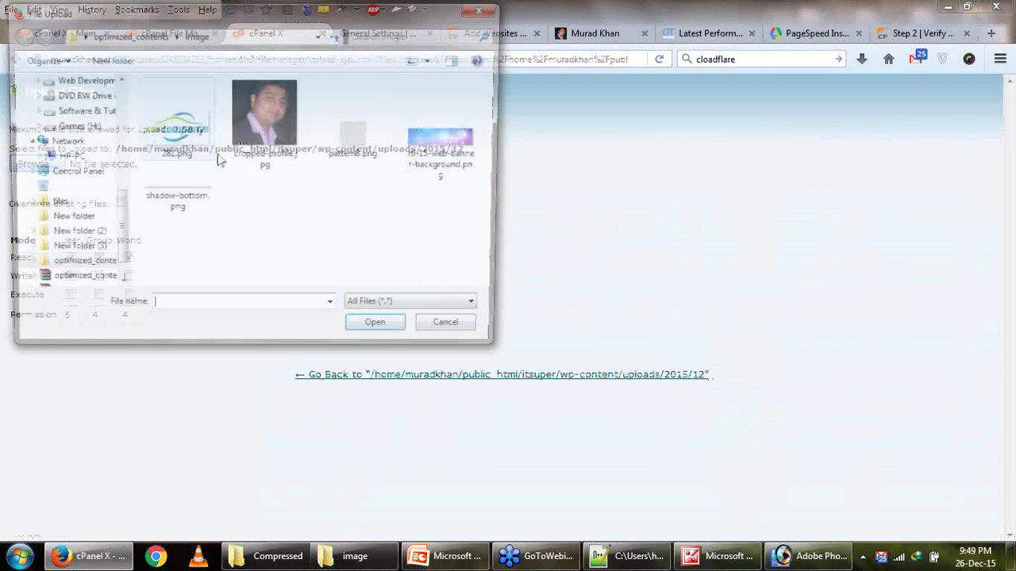
pyautogui.doubleClick(176, 150)
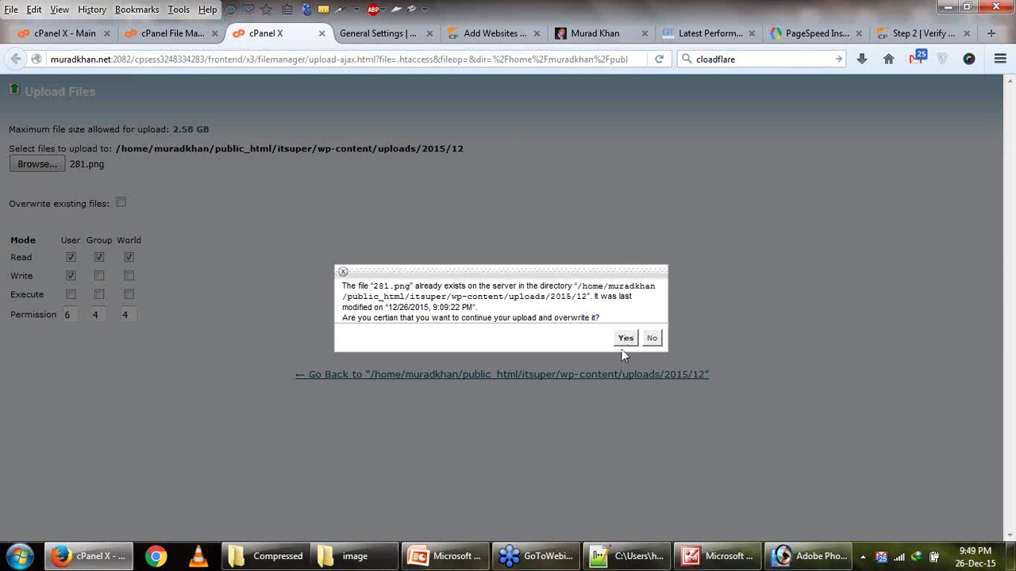
pyautogui.click(624, 340)
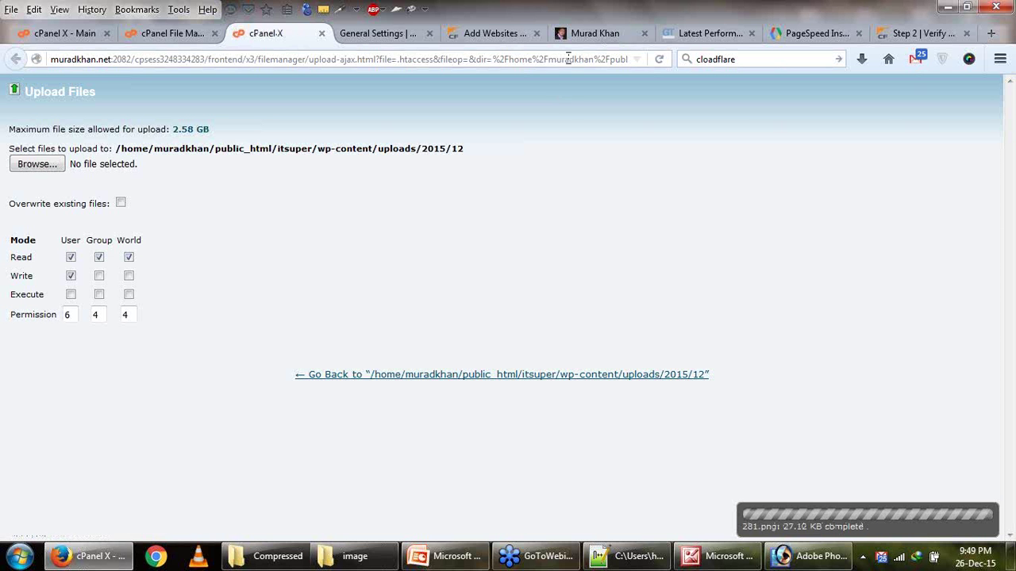
pyautogui.click(579, 34)
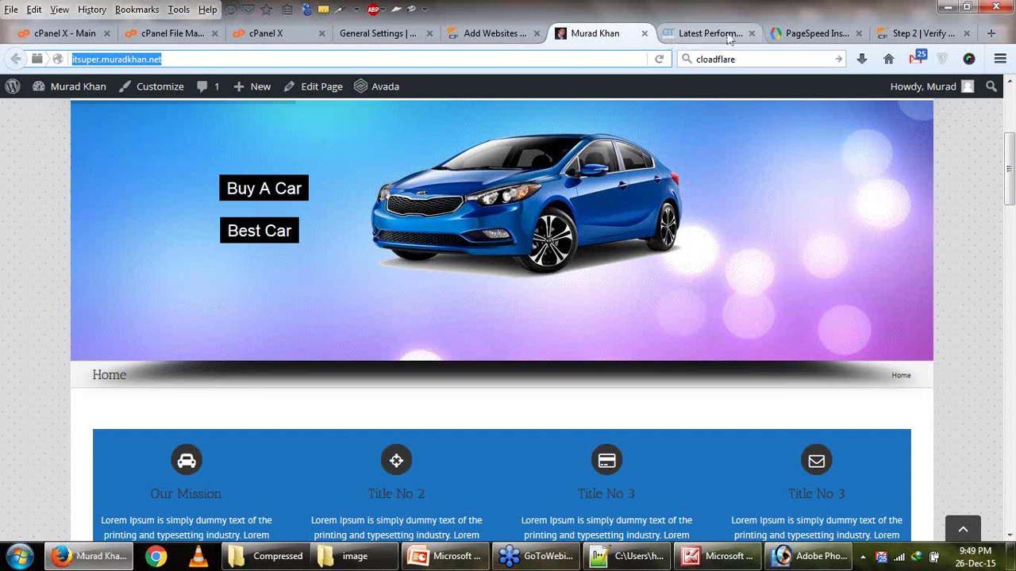
# Re-run the PageSpeed Insights analysis of the site.
pyautogui.click(382, 33)
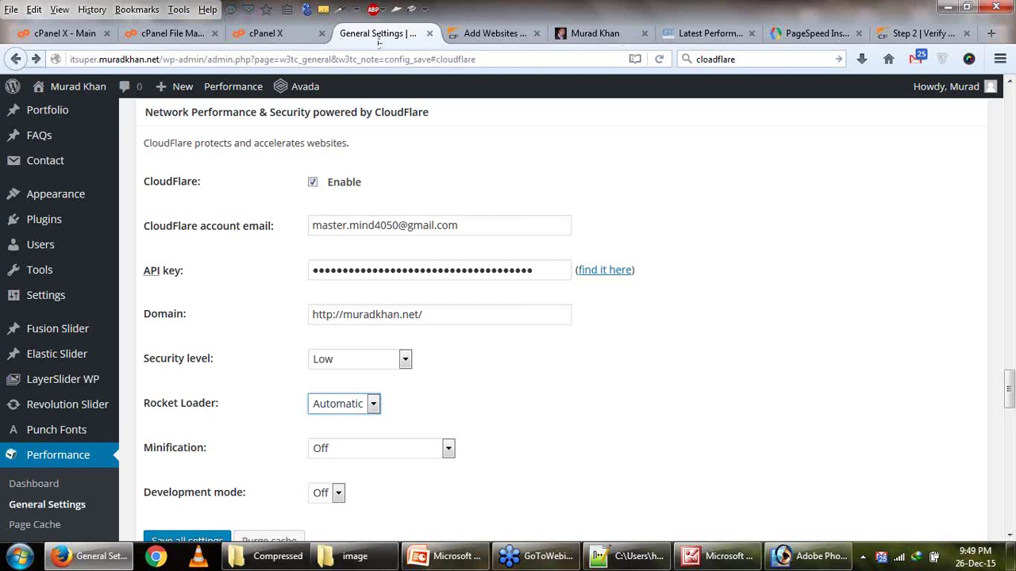
pyautogui.click(762, 34)
pyautogui.scroll(5, 568, 149)
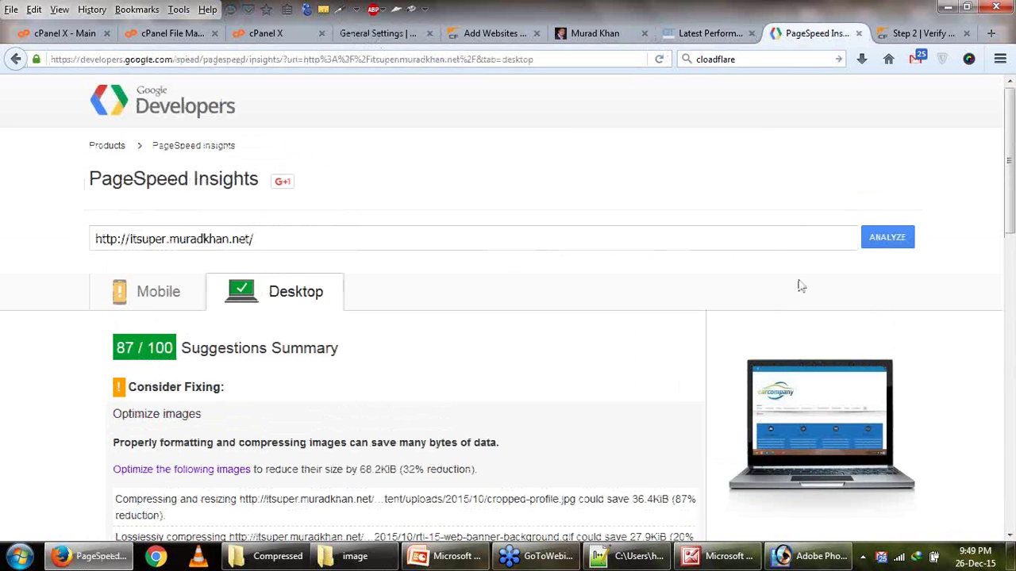
pyautogui.click(866, 239)
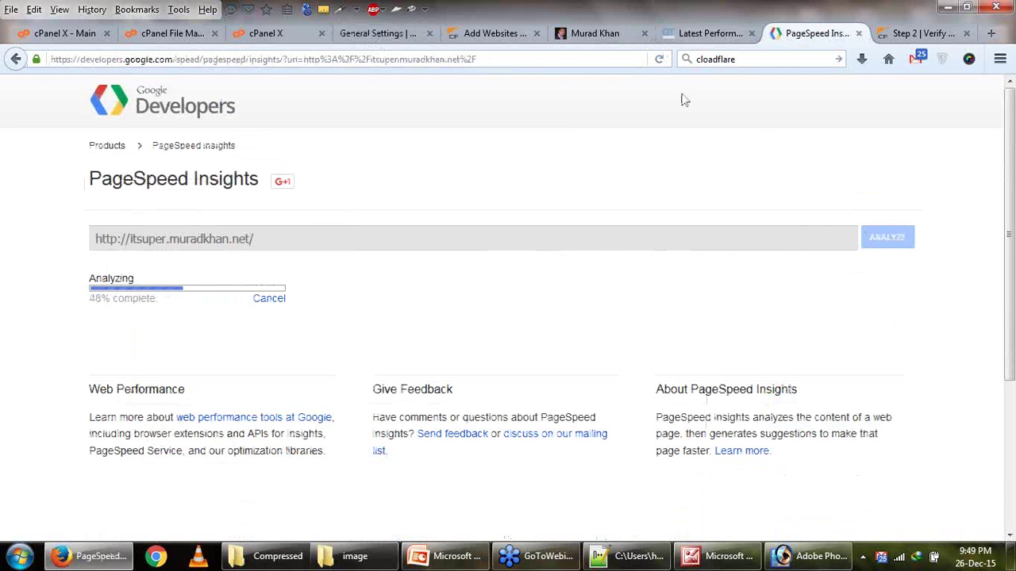
# Check muradkhan.net's CloudFlare scanning status, then view the 90/100 desktop score.
pyautogui.click(488, 34)
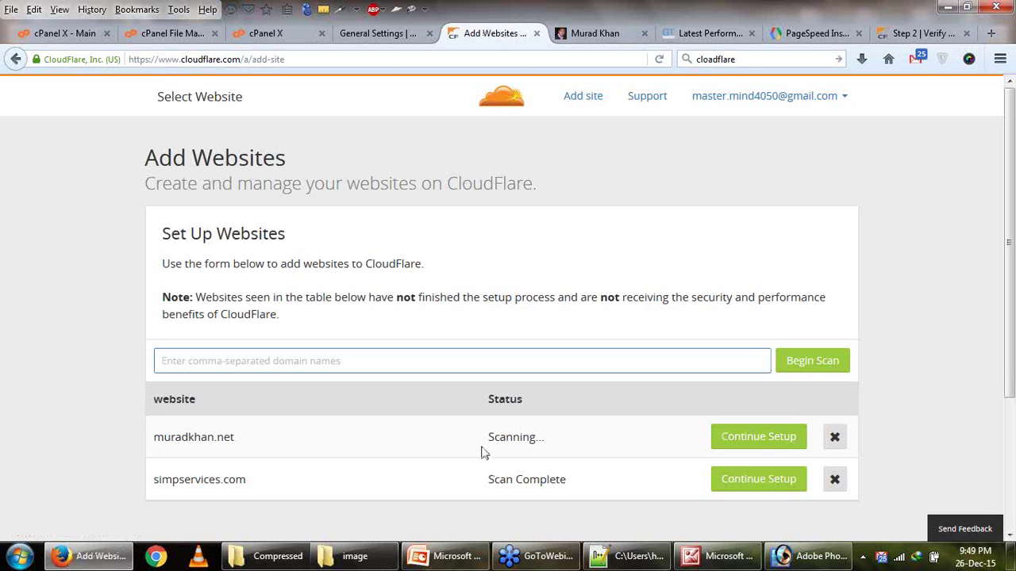
pyautogui.moveTo(485, 438); pyautogui.dragTo(543, 437)
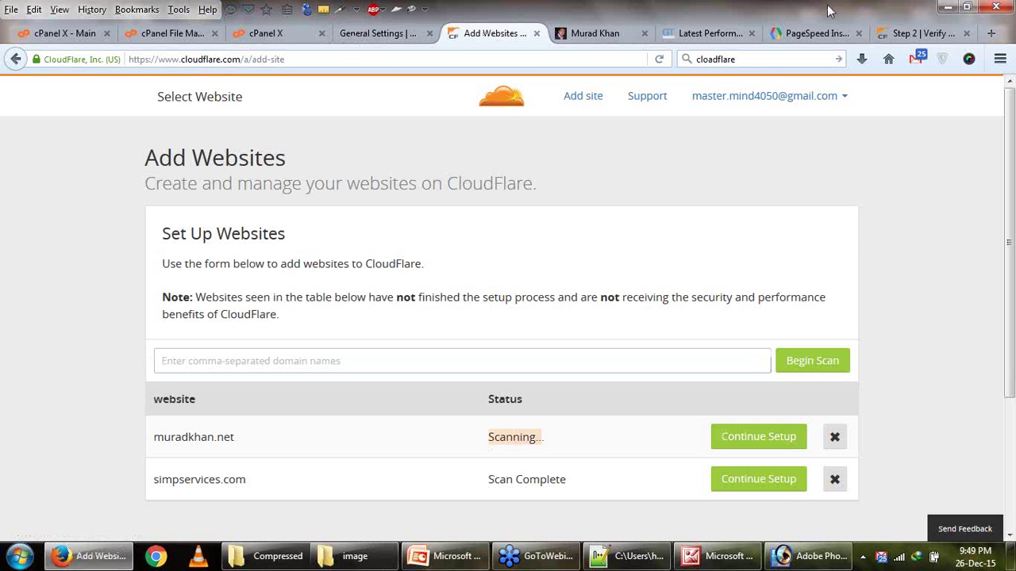
pyautogui.click(921, 33)
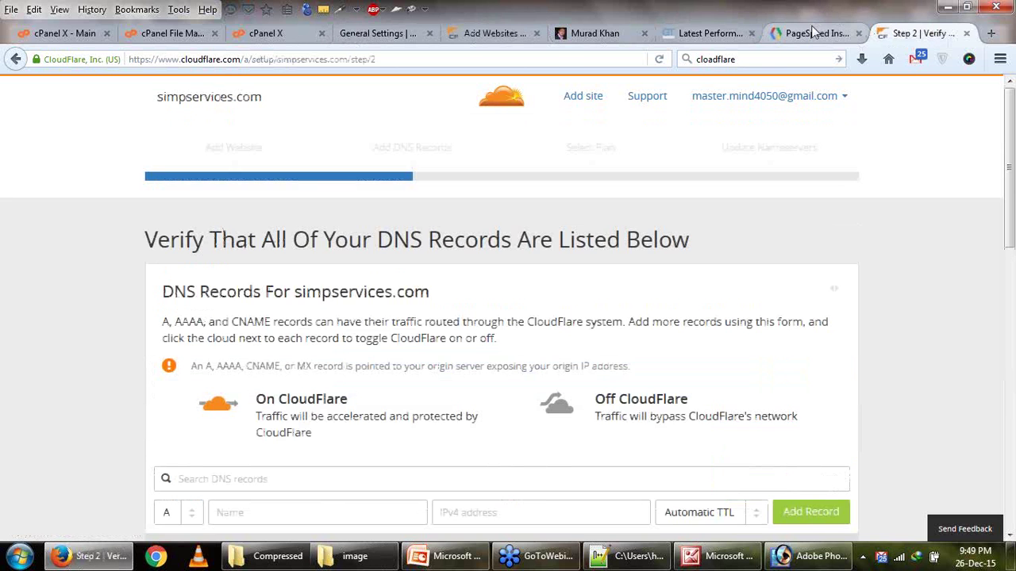
pyautogui.click(814, 34)
pyautogui.click(306, 289)
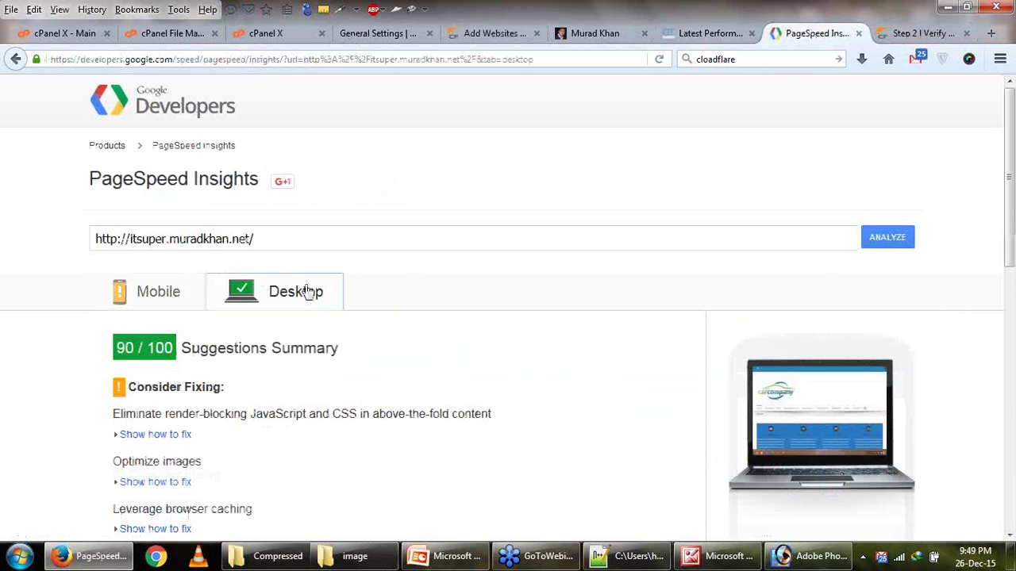
pyautogui.moveTo(119, 363); pyautogui.dragTo(168, 357)
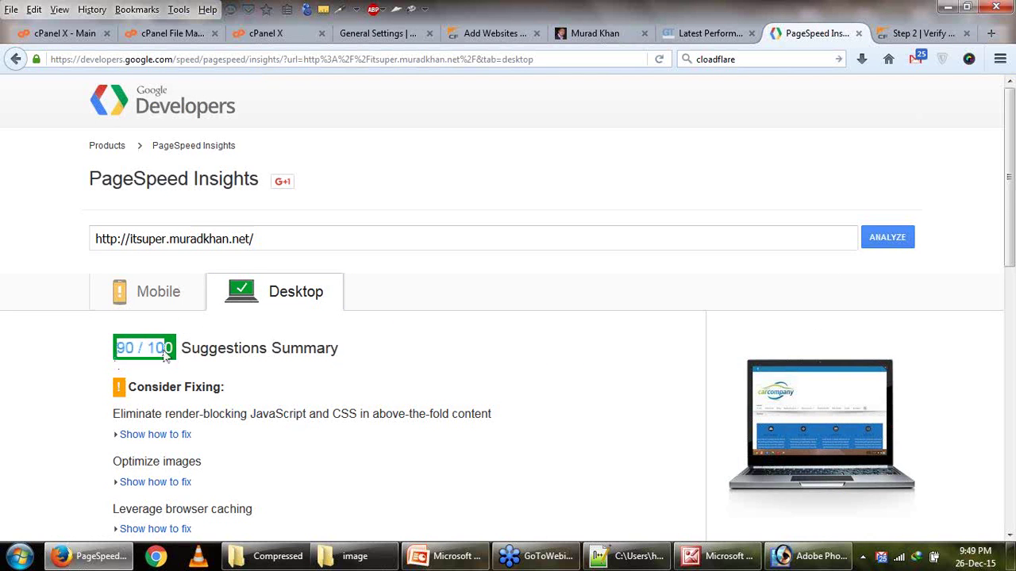
pyautogui.scroll(-3, 355, 382)
pyautogui.scroll(1, 355, 382)
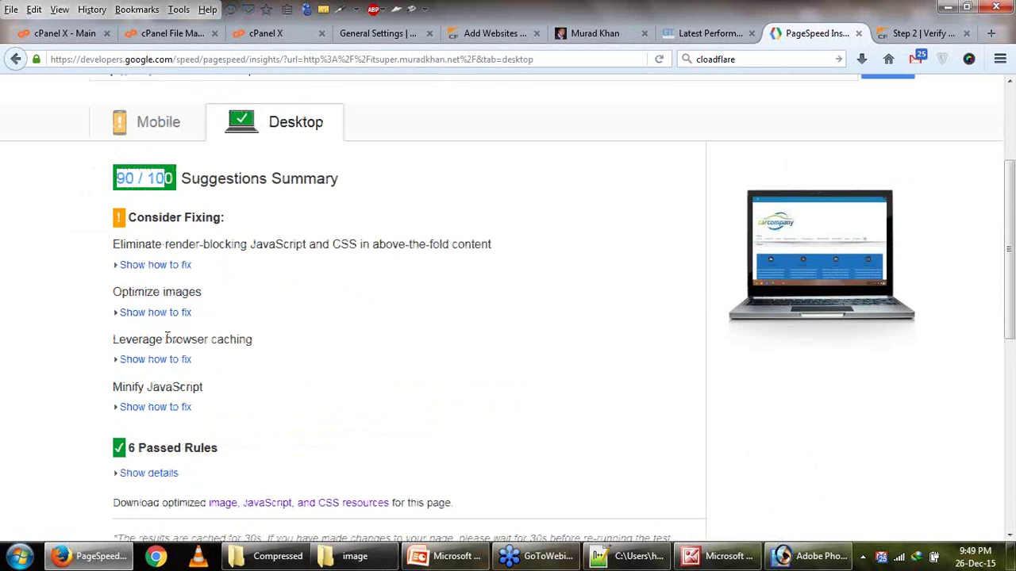
# Expand Optimize images and note pattern8.png in the theme assets path as still flagged.
pyautogui.click(157, 313)
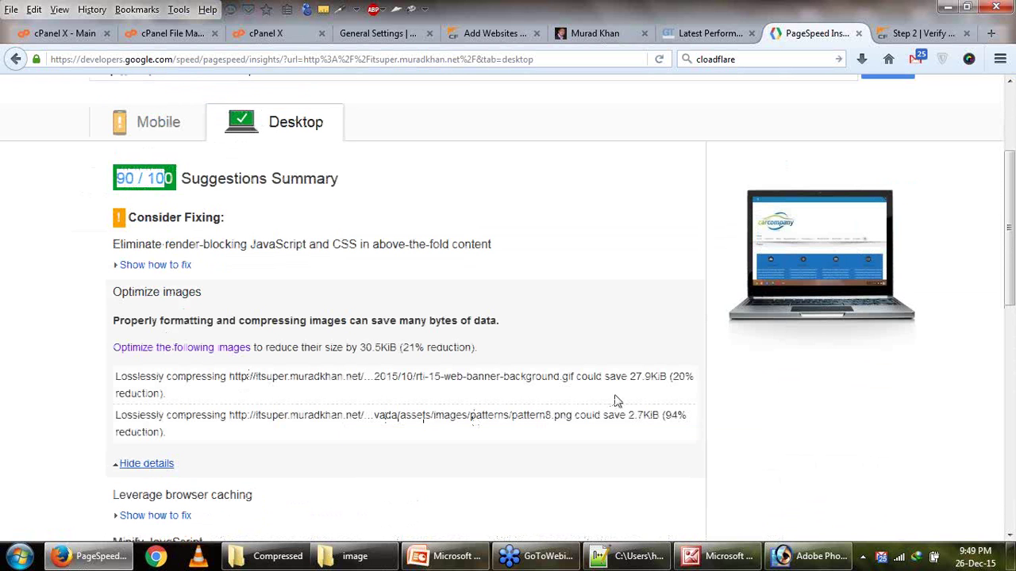
pyautogui.click(566, 378)
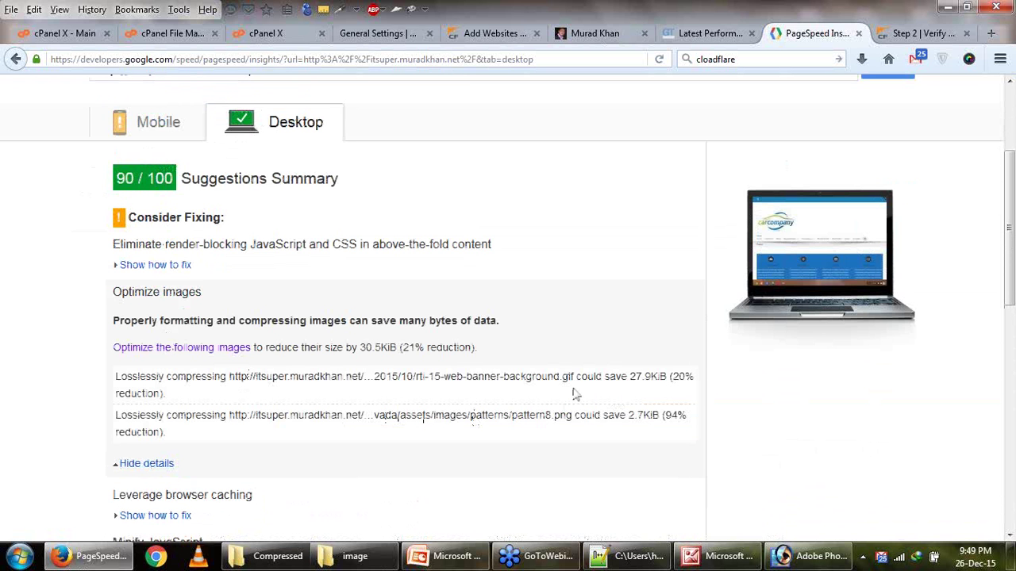
pyautogui.moveTo(514, 413); pyautogui.dragTo(551, 414)
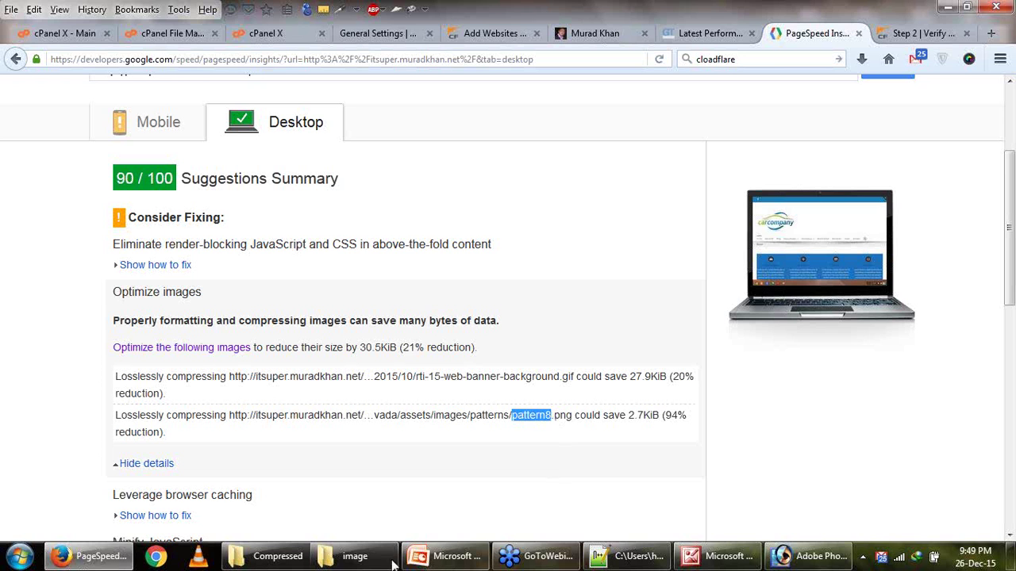
pyautogui.click(362, 564)
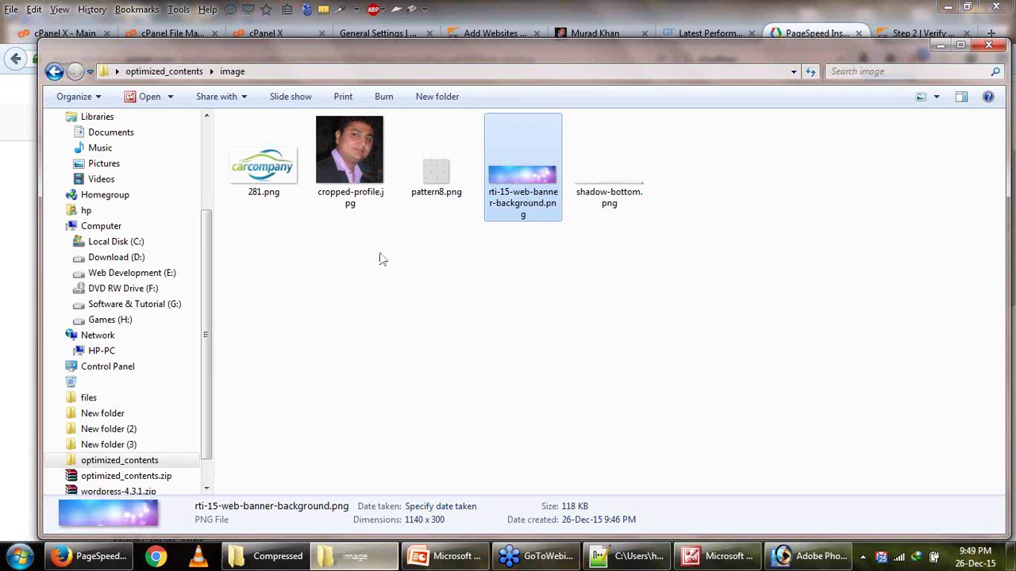
pyautogui.click(357, 561)
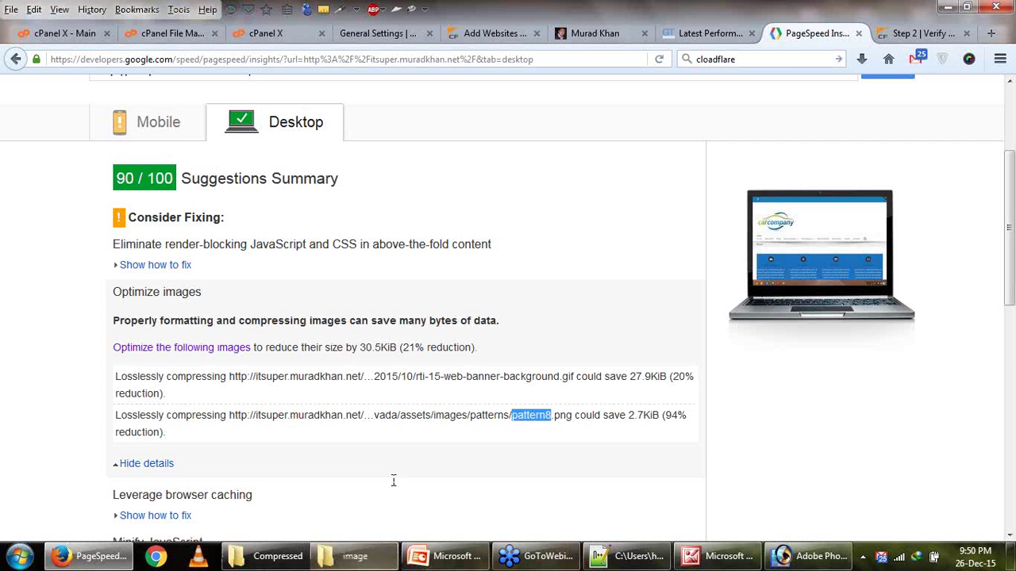
pyautogui.click(470, 431)
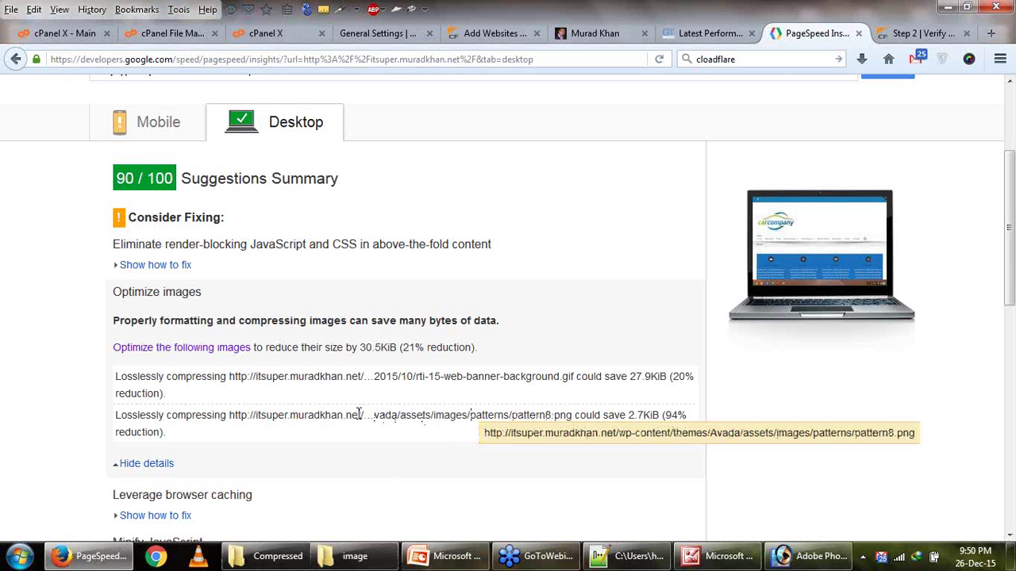
pyautogui.moveTo(359, 413); pyautogui.dragTo(435, 413)
# Return to the cPanel File Manager listing and go up to the parent folder.
pyautogui.click(266, 32)
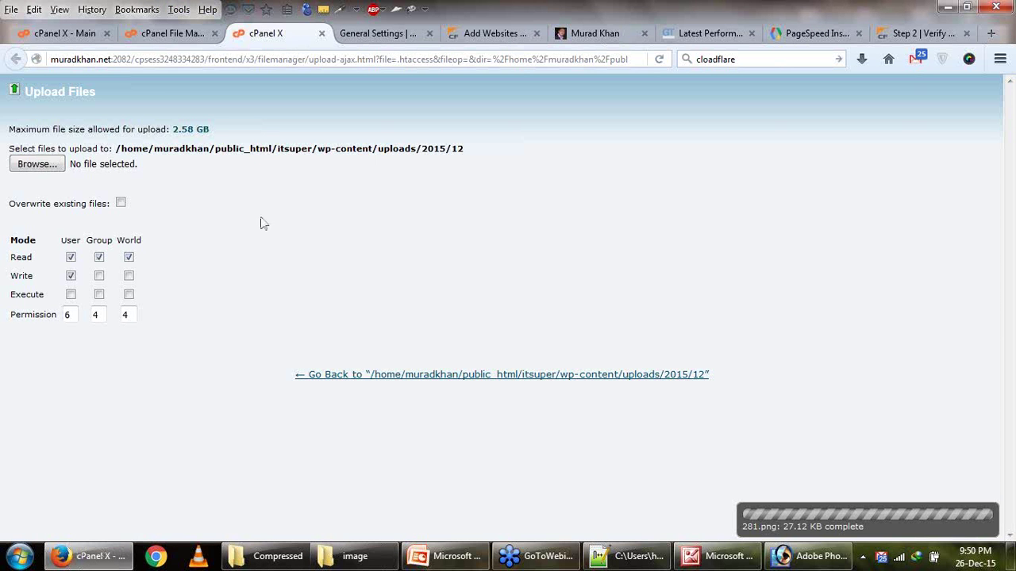
pyautogui.click(172, 33)
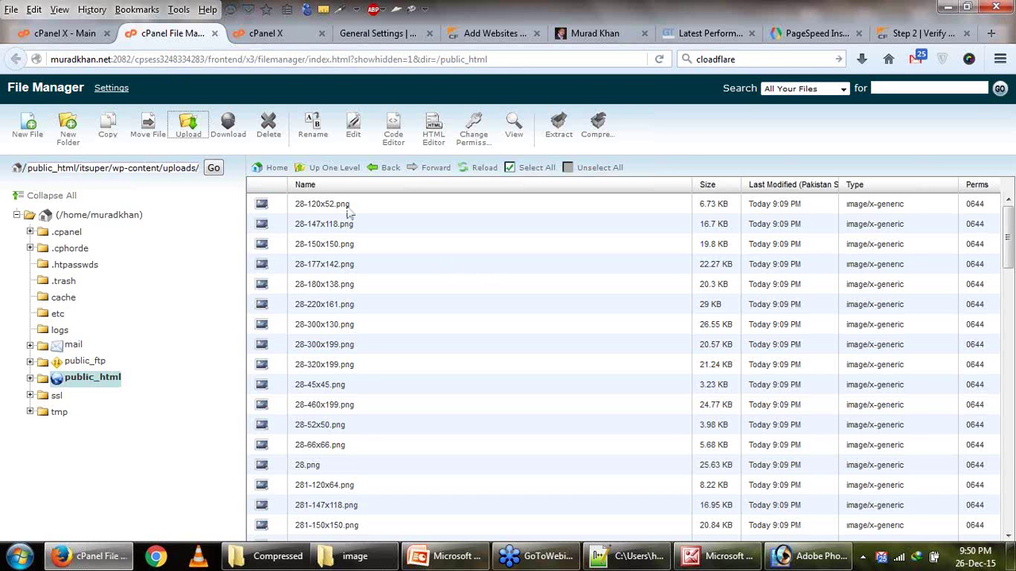
pyautogui.click(335, 168)
# Go up another folder level, then bring up the top of the GTmetrix report.
pyautogui.click(337, 170)
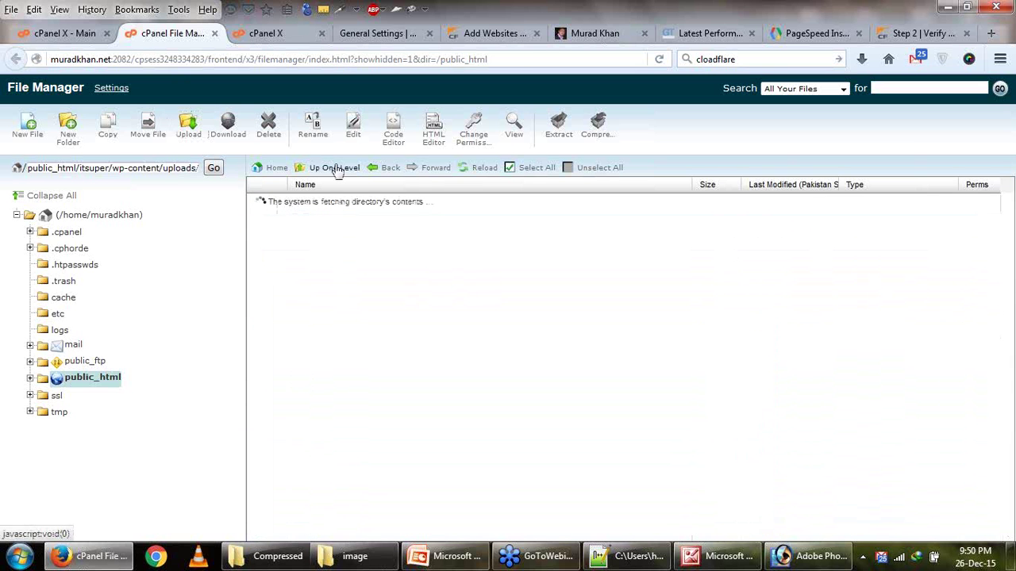
pyautogui.click(794, 33)
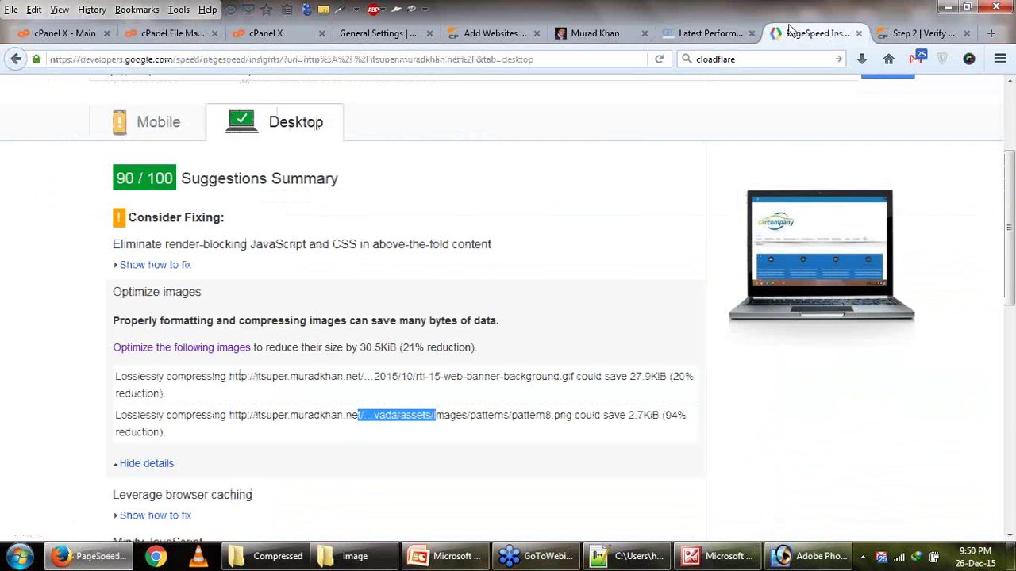
pyautogui.click(897, 33)
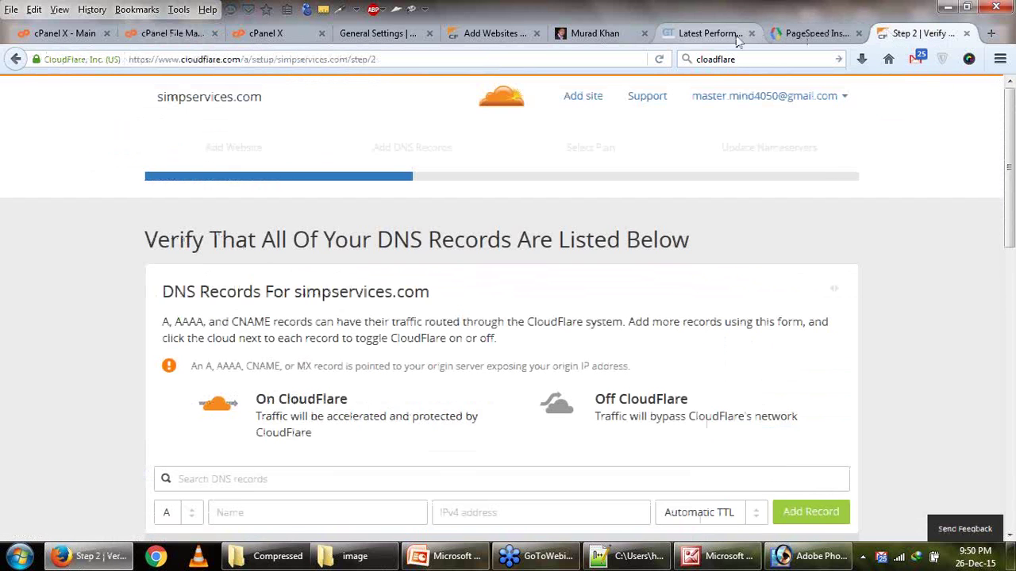
pyautogui.click(715, 35)
pyautogui.scroll(3, 426, 460)
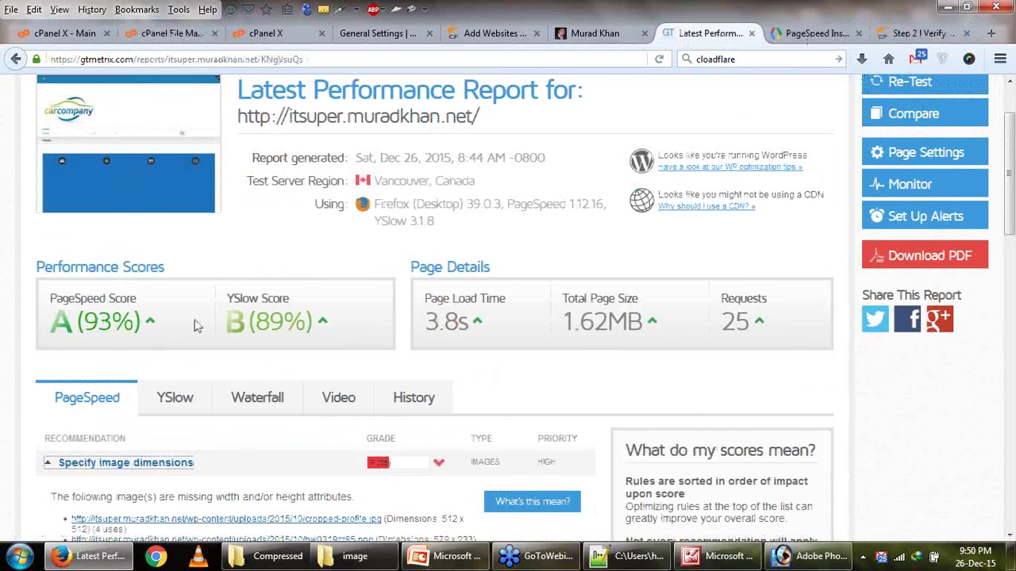
# Highlight the PageSpeed A (93%) and YSlow B (89%) scores.
pyautogui.tripleClick(248, 322)
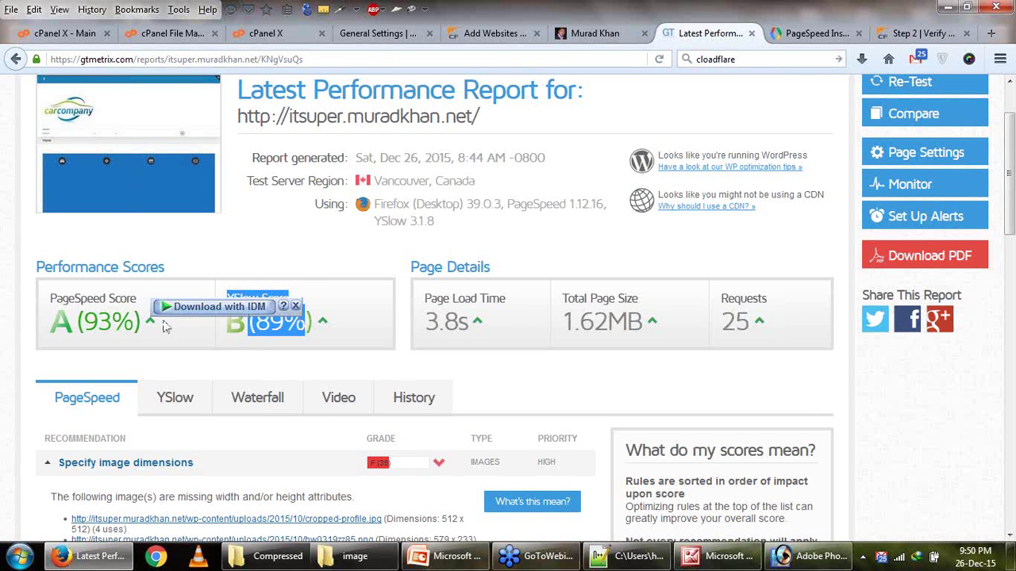
pyautogui.click(100, 331)
pyautogui.moveTo(243, 331); pyautogui.dragTo(305, 324)
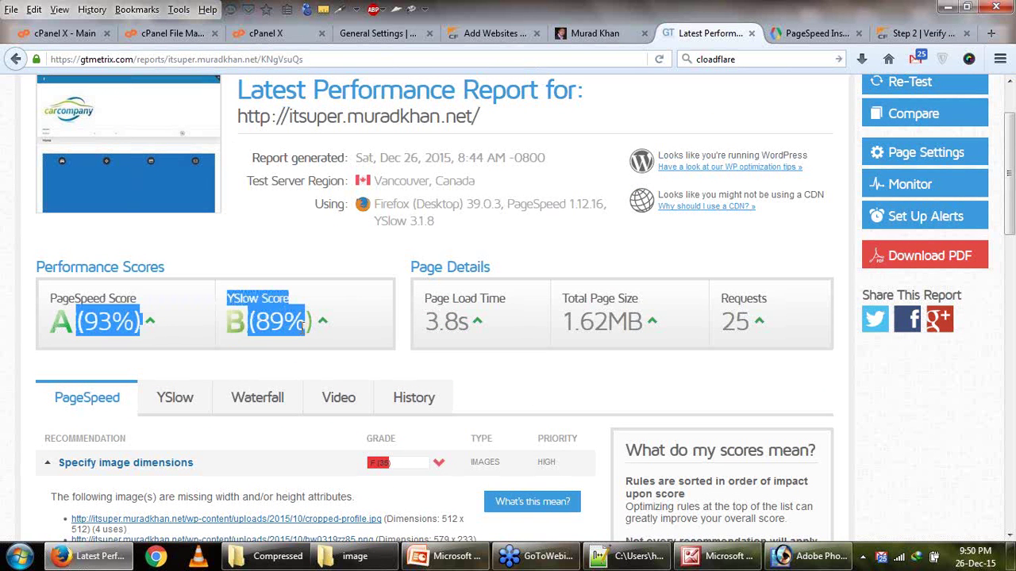
pyautogui.click(133, 319)
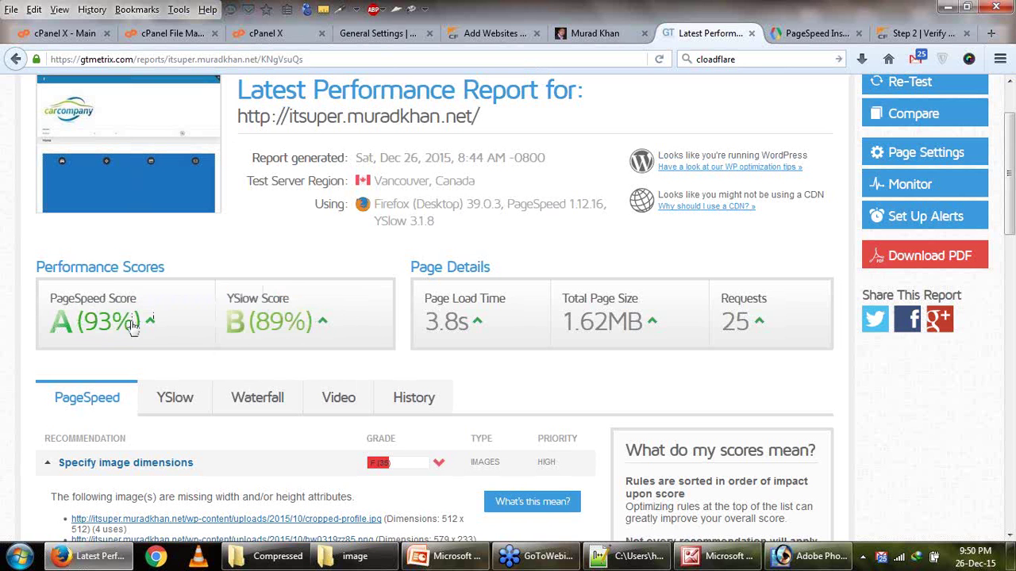
pyautogui.moveTo(133, 328)
pyautogui.moveTo(85, 328); pyautogui.dragTo(125, 336)
pyautogui.moveTo(283, 327); pyautogui.dragTo(319, 330)
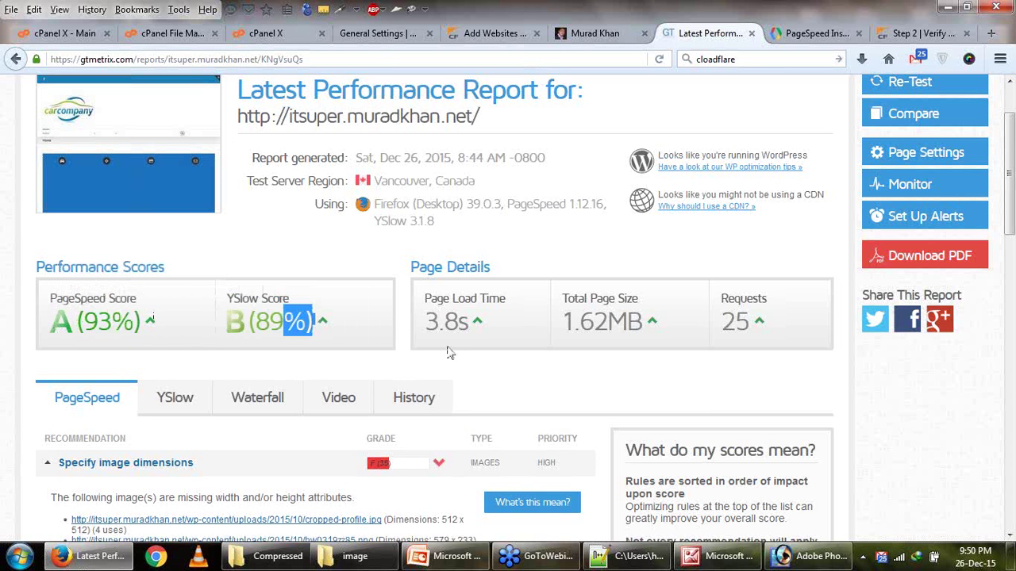
# Return to the cPanel file listing of wp-content's folders.
pyautogui.click(268, 36)
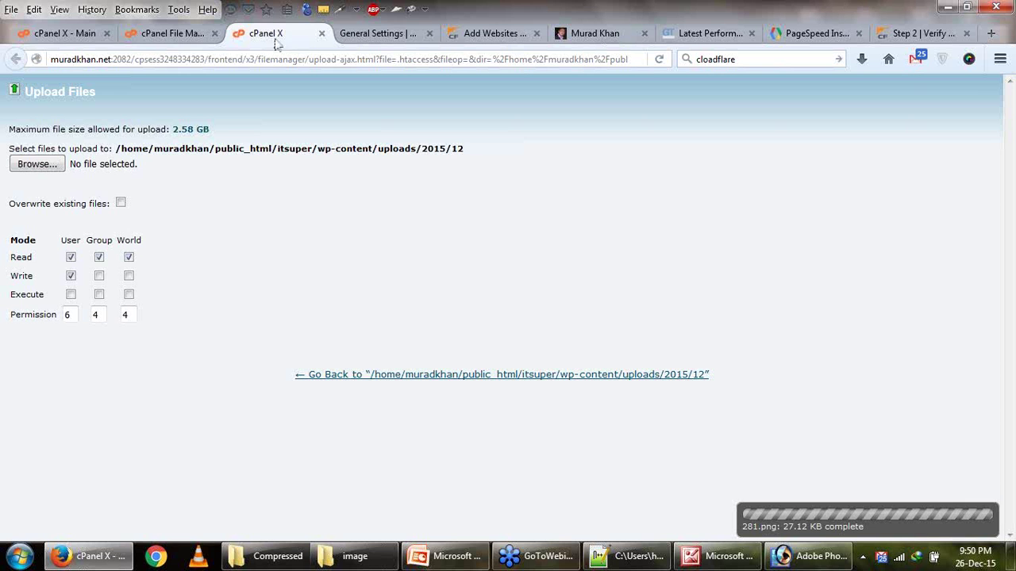
pyautogui.click(381, 37)
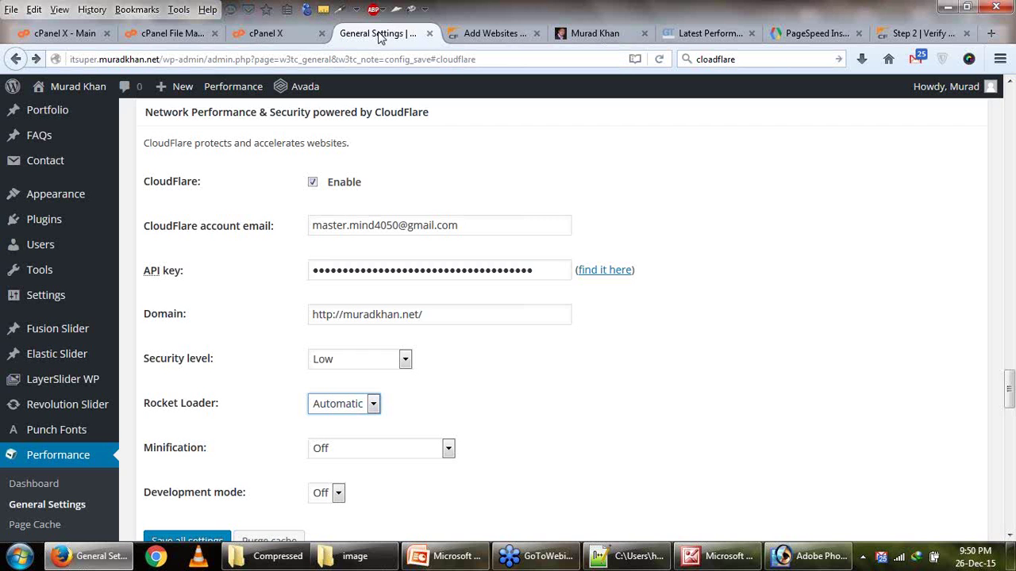
pyautogui.click(173, 33)
# Navigate File Manager to wp-content/themes/Avada/assets/images/patterns.
pyautogui.click(319, 168)
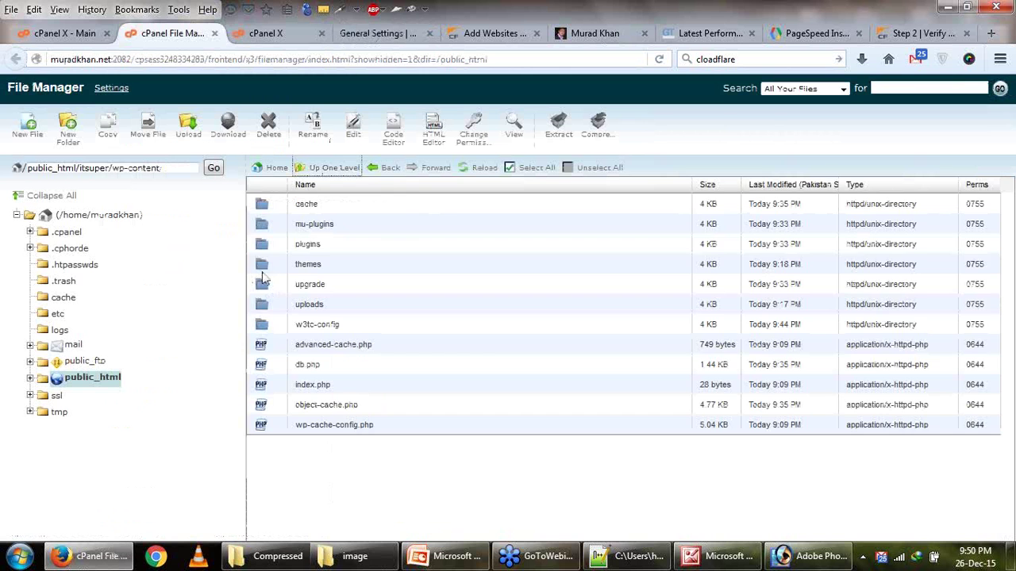
pyautogui.doubleClick(263, 264)
pyautogui.doubleClick(263, 208)
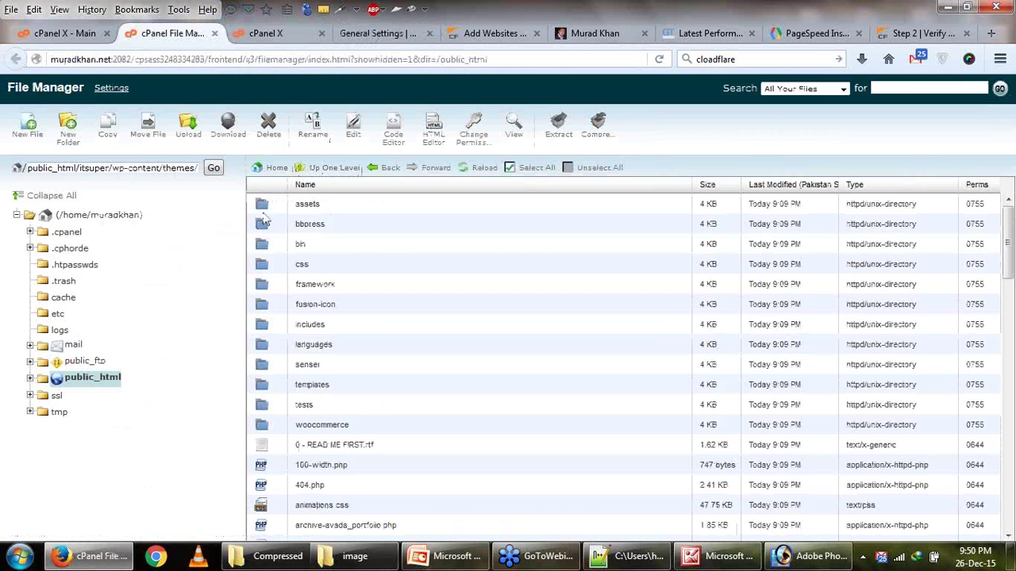
pyautogui.doubleClick(263, 206)
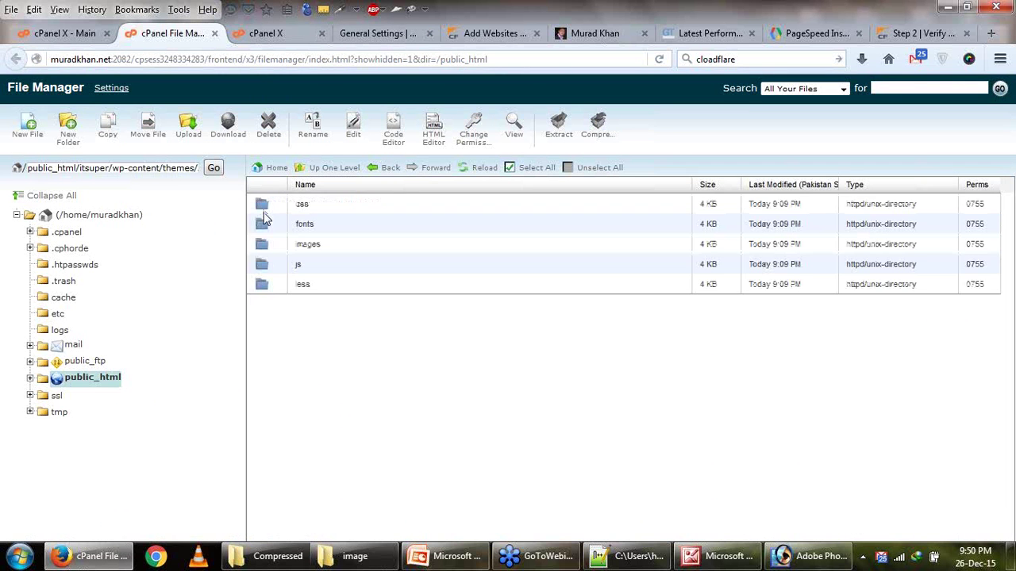
pyautogui.doubleClick(264, 246)
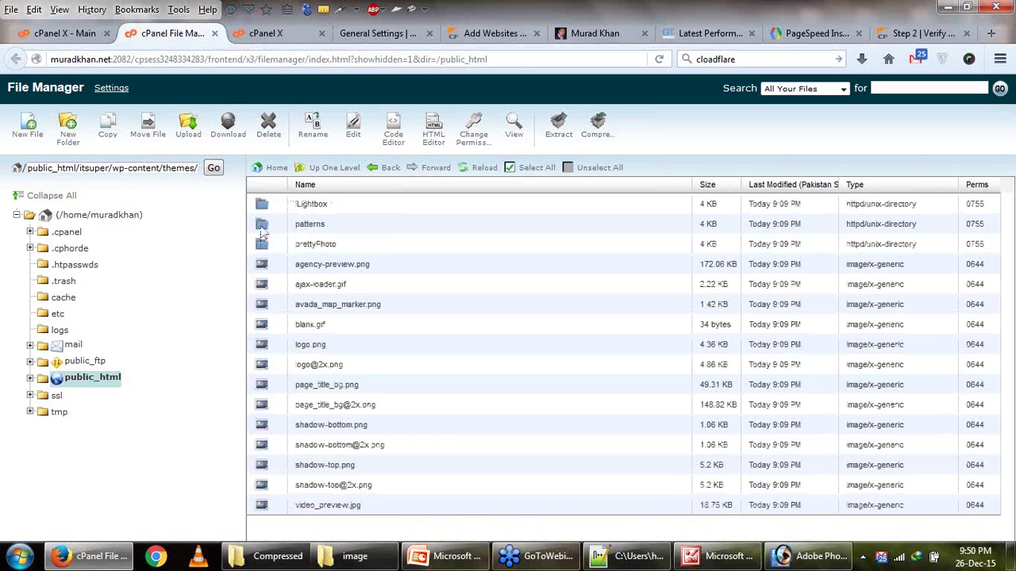
pyautogui.doubleClick(261, 229)
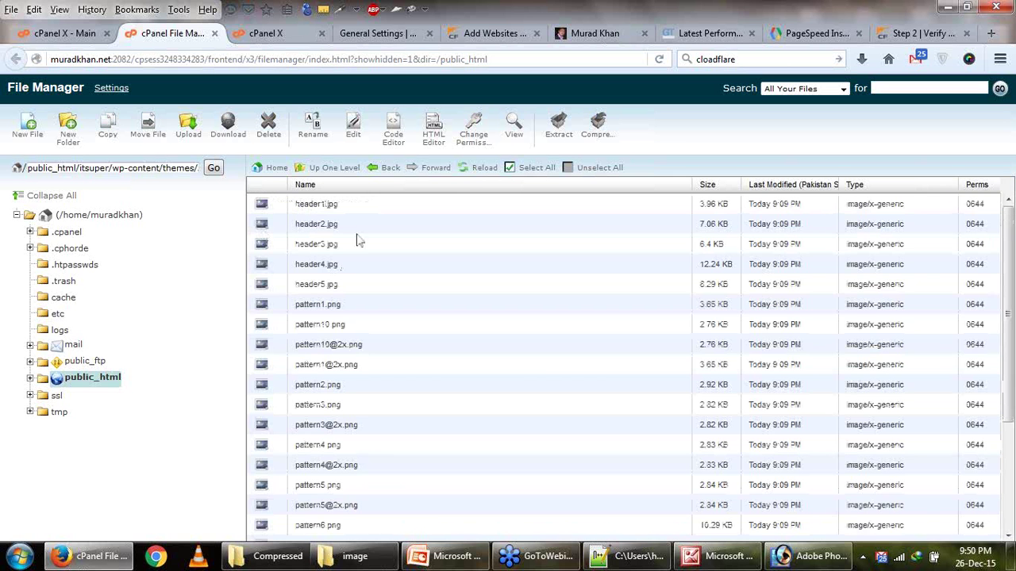
# Upload the optimized pattern8.png, overwriting the existing copy on the server.
pyautogui.click(190, 131)
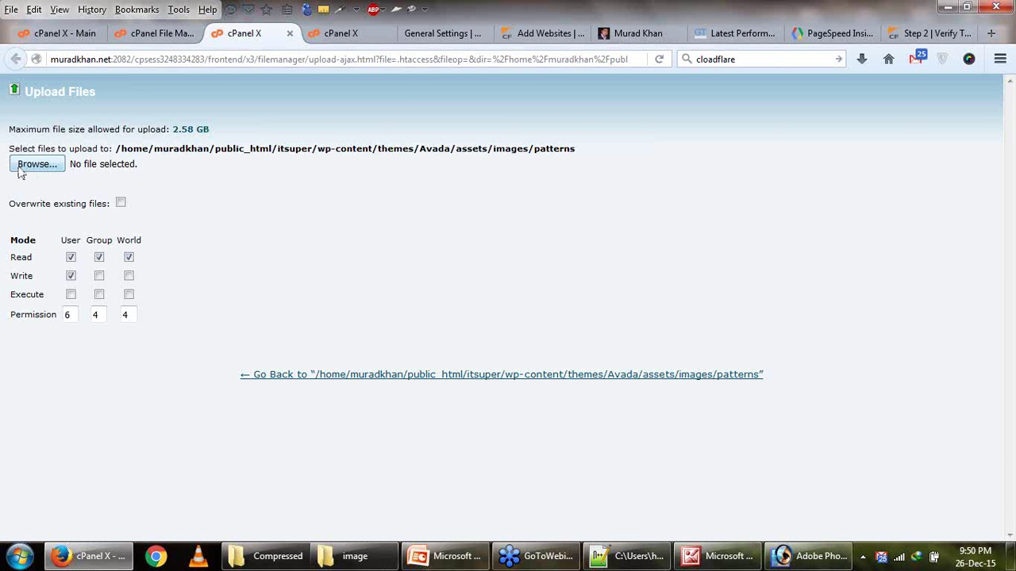
pyautogui.click(24, 167)
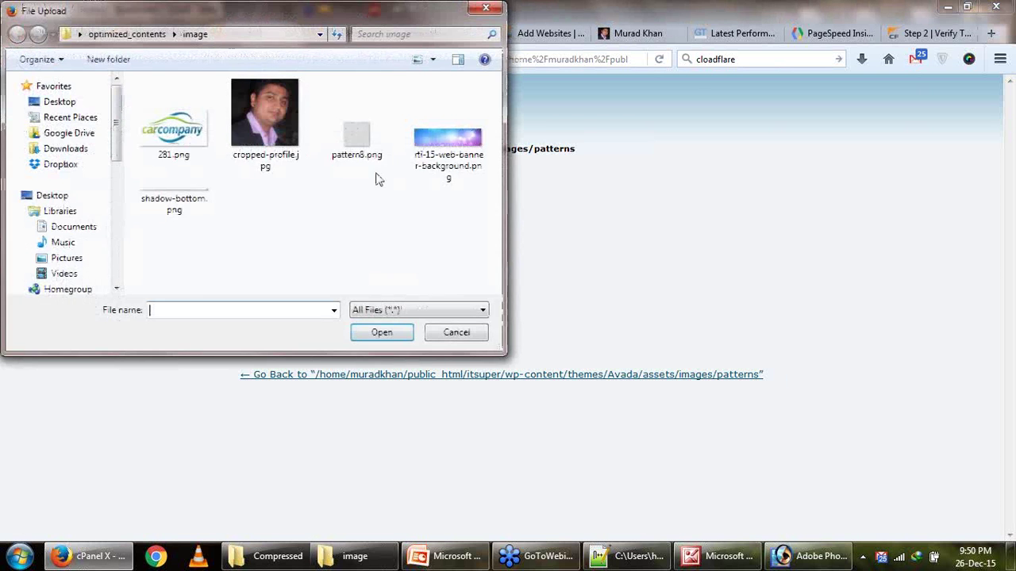
pyautogui.doubleClick(359, 139)
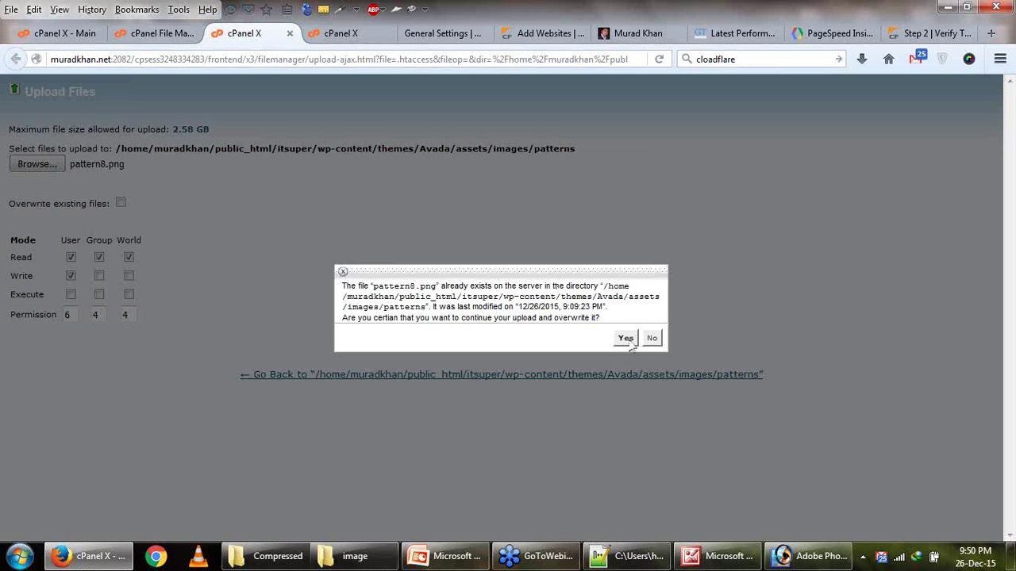
pyautogui.click(626, 339)
pyautogui.click(354, 556)
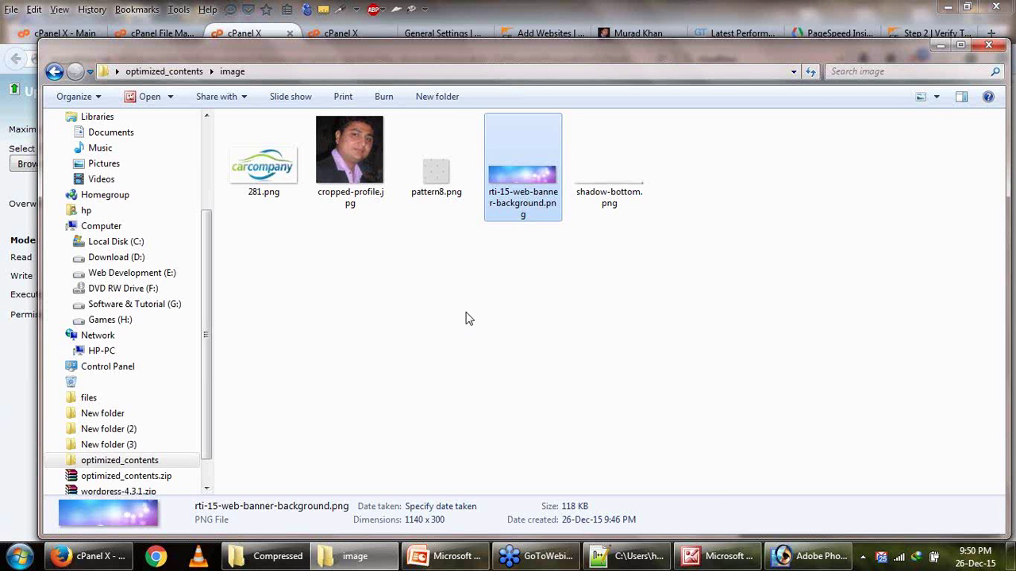
# Open rti-15-web-banner-background.png in Paint and save it as rti-15-web-banner-background.gif.
pyautogui.rightClick(539, 173)
pyautogui.moveTo(641, 339)
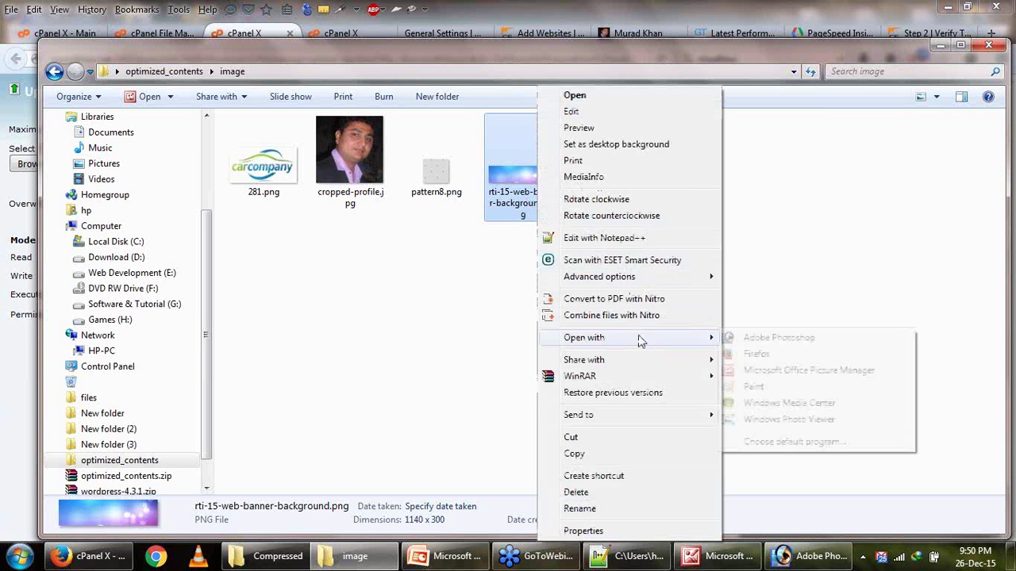
pyautogui.click(756, 388)
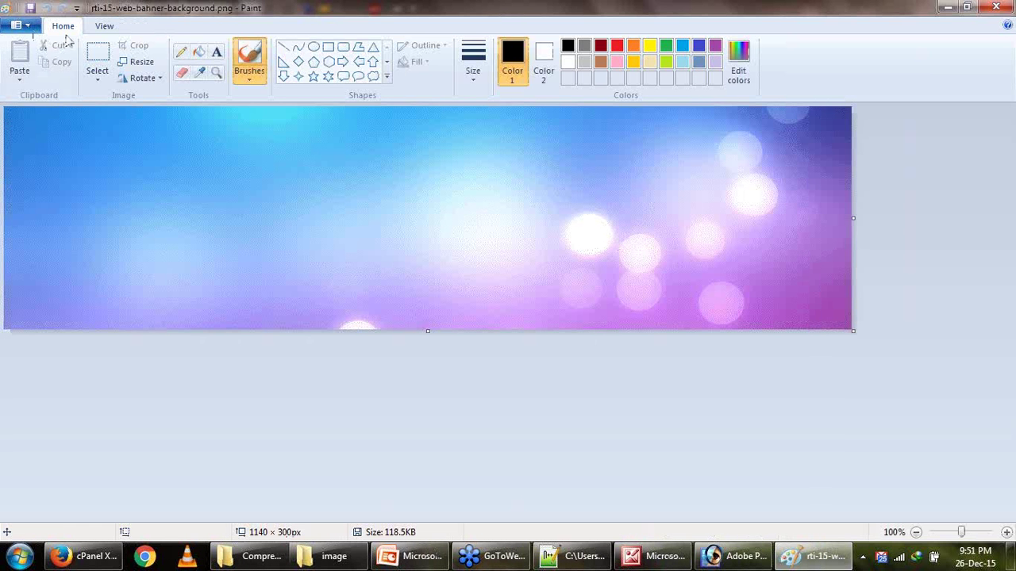
pyautogui.click(19, 25)
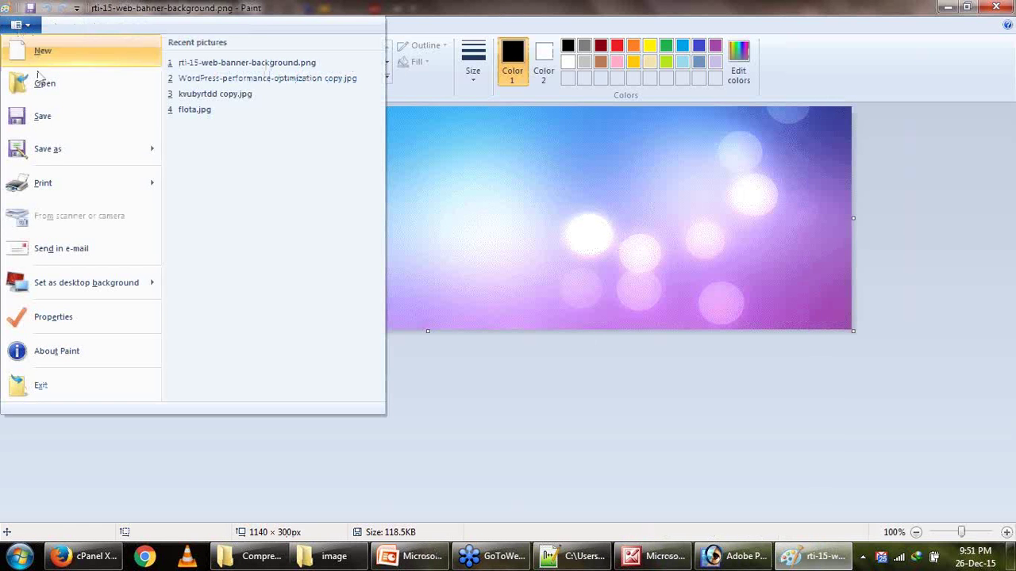
pyautogui.click(69, 150)
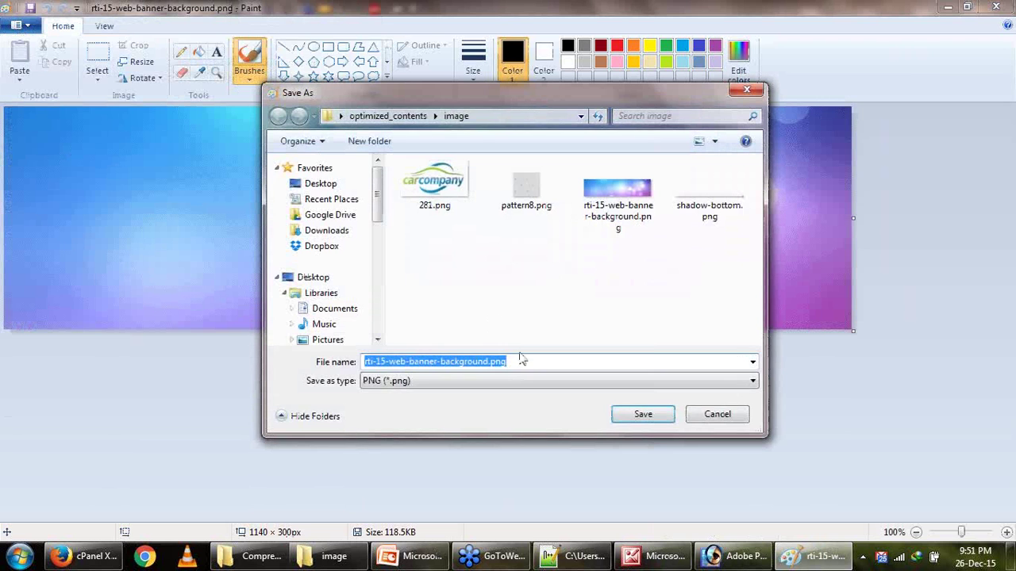
pyautogui.click(537, 384)
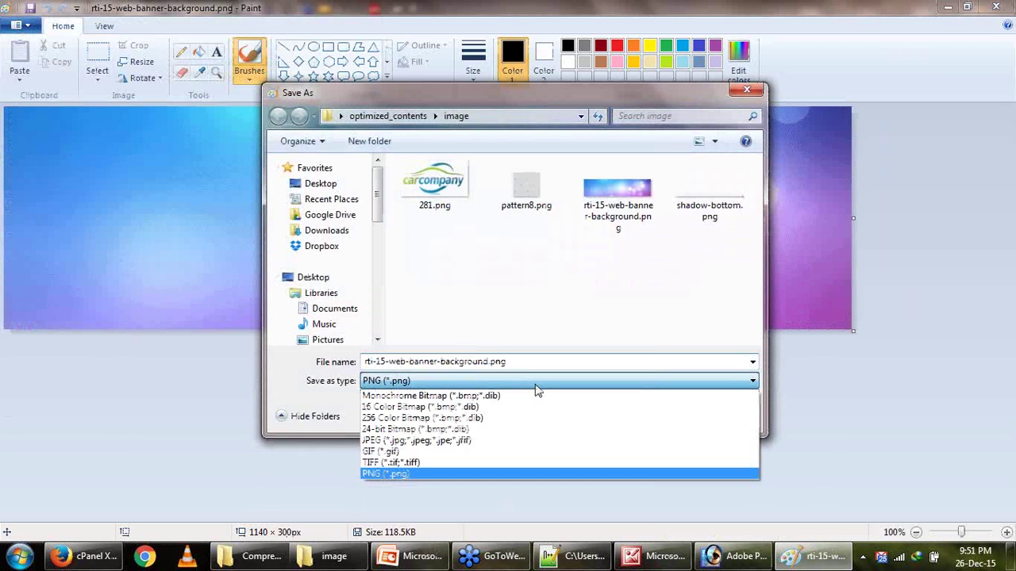
pyautogui.click(522, 453)
pyautogui.click(647, 419)
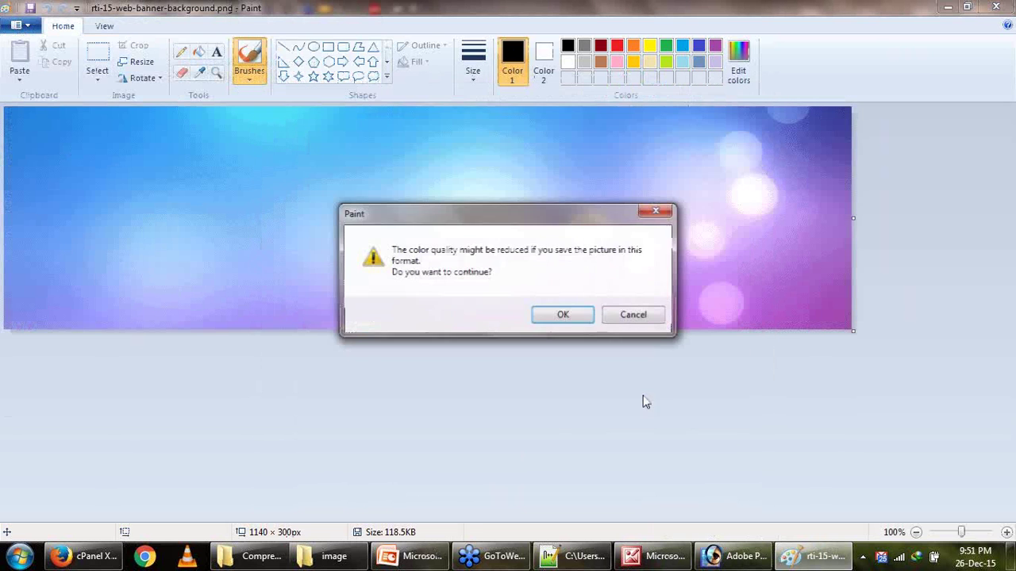
pyautogui.click(577, 316)
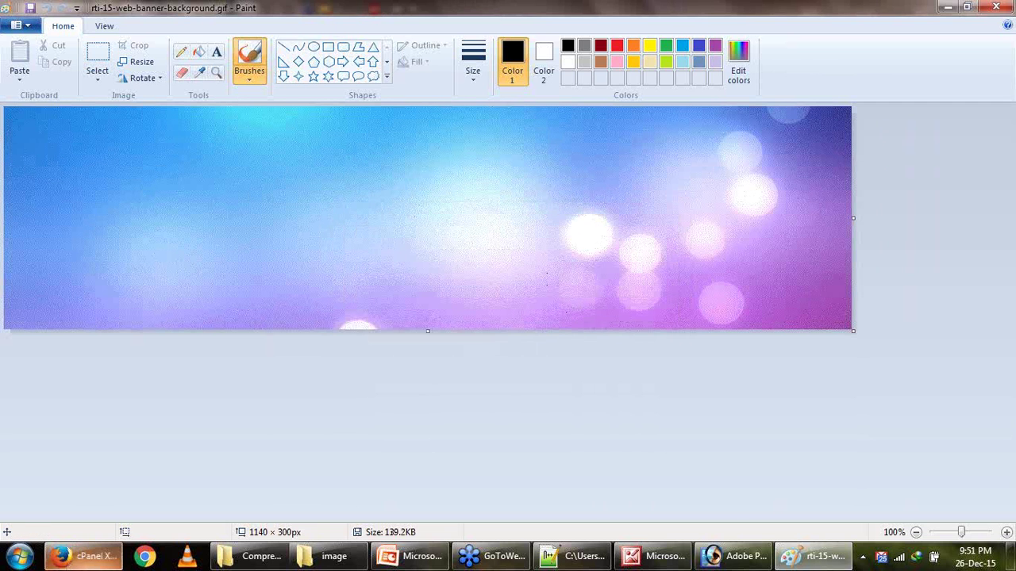
pyautogui.click(83, 555)
pyautogui.click(170, 35)
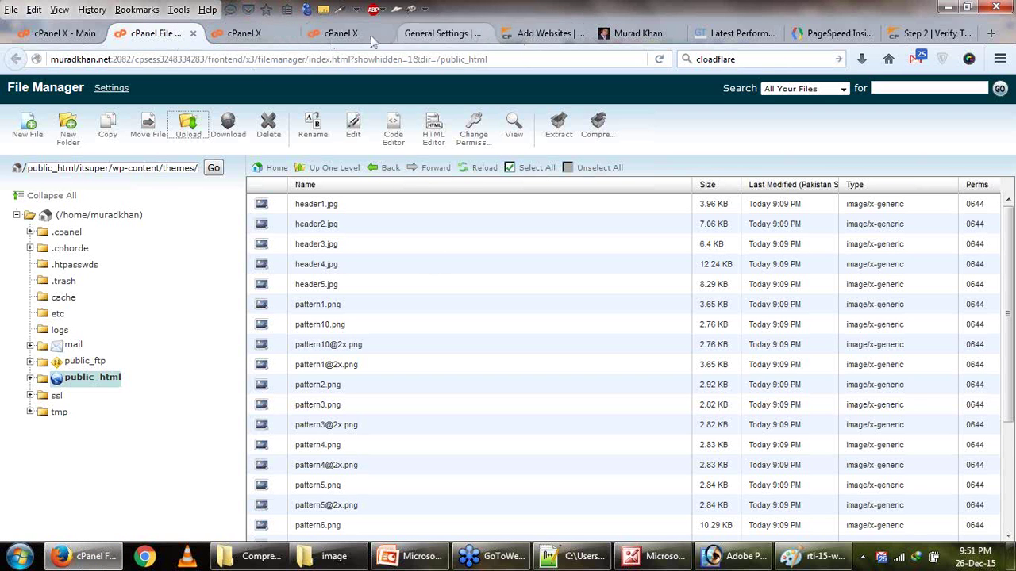
# Go up a folder, then check the banner image URL in PageSpeed Insights for its month folder.
pyautogui.click(348, 35)
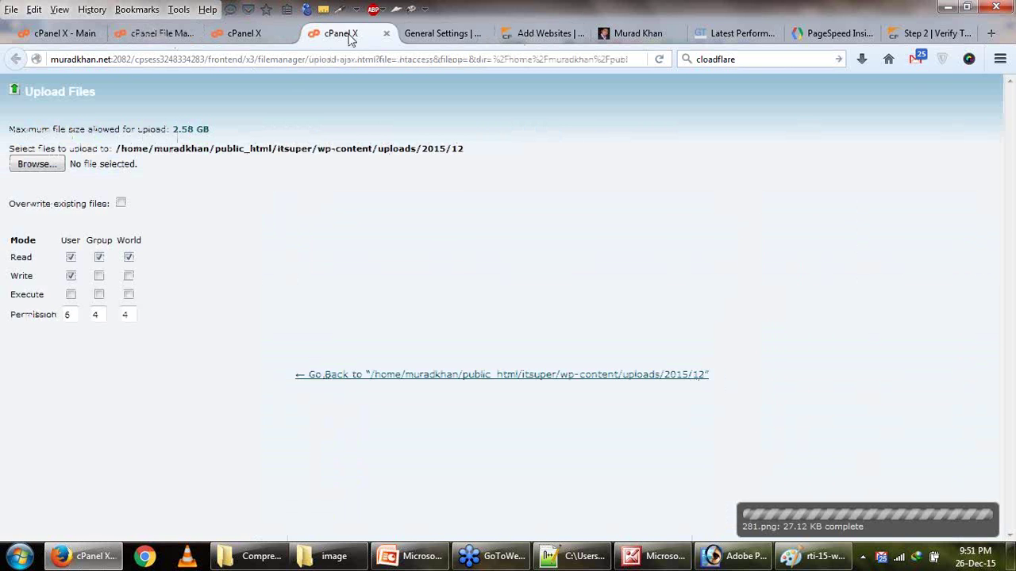
pyautogui.click(266, 42)
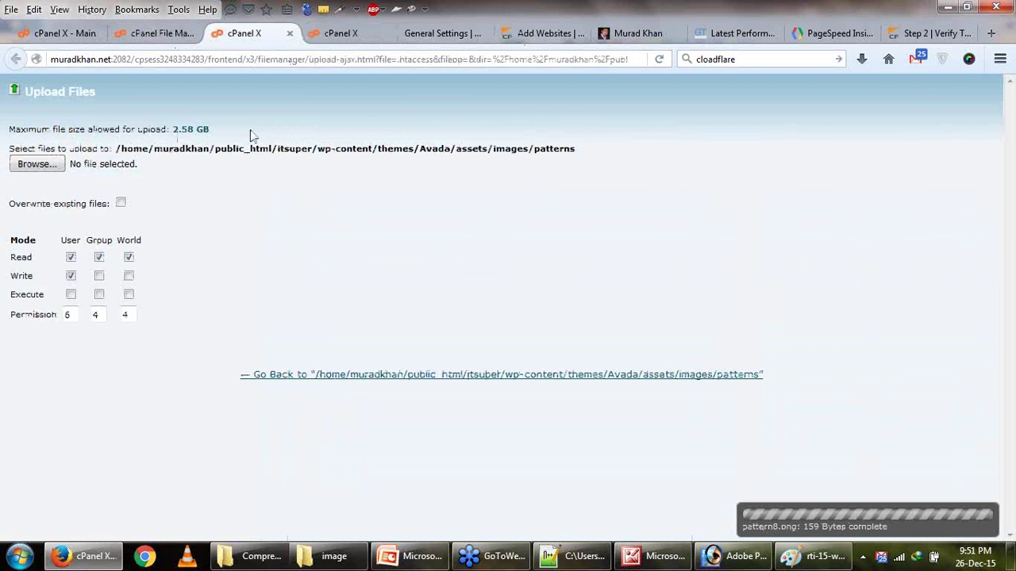
pyautogui.click(155, 34)
pyautogui.click(308, 168)
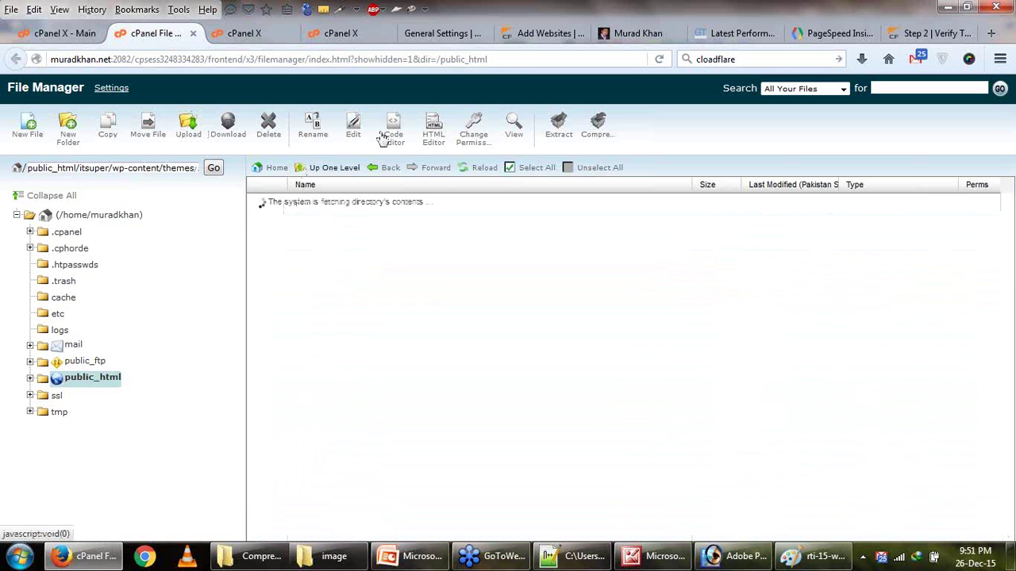
pyautogui.click(437, 35)
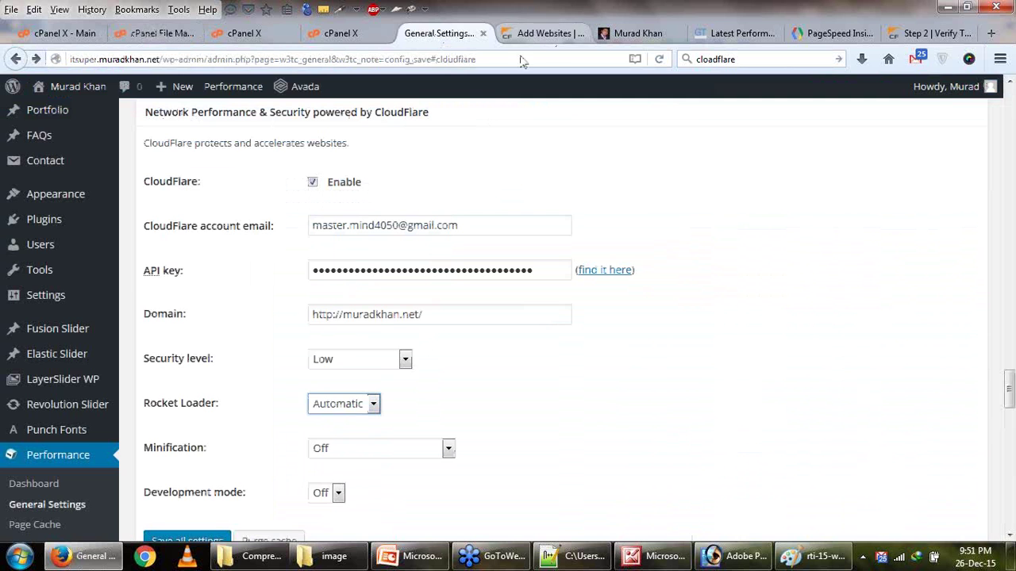
pyautogui.click(728, 31)
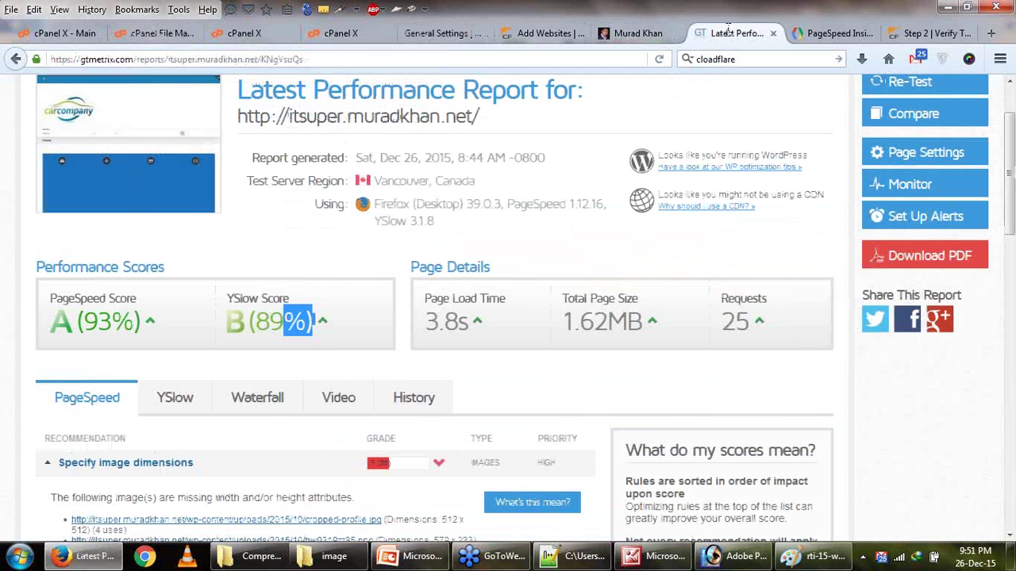
pyautogui.click(832, 33)
pyautogui.scroll(-3, 241, 463)
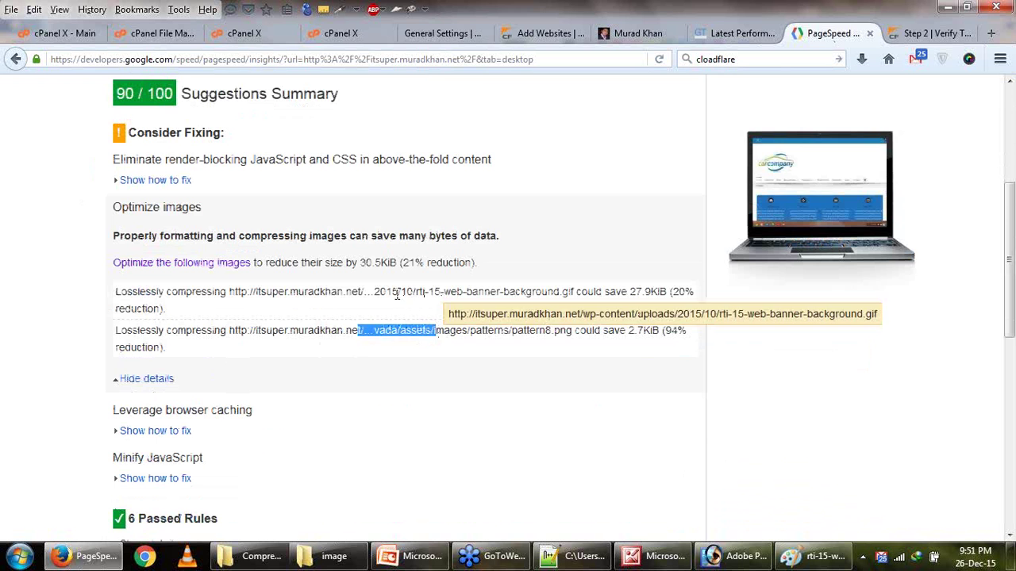
pyautogui.moveTo(397, 294); pyautogui.dragTo(421, 296)
# Navigate File Manager to wp-content/uploads/2015/10.
pyautogui.click(236, 31)
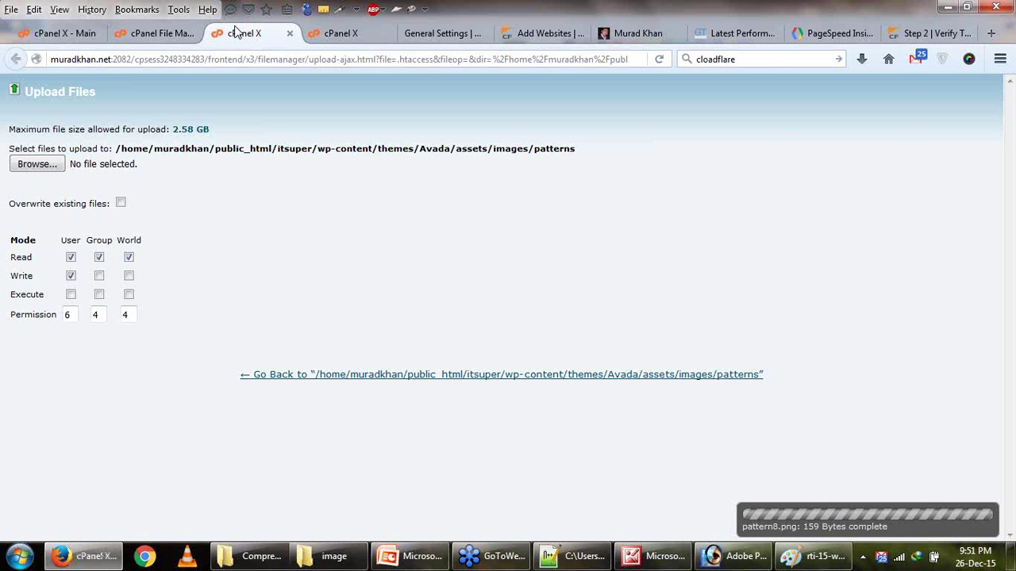
pyautogui.click(162, 34)
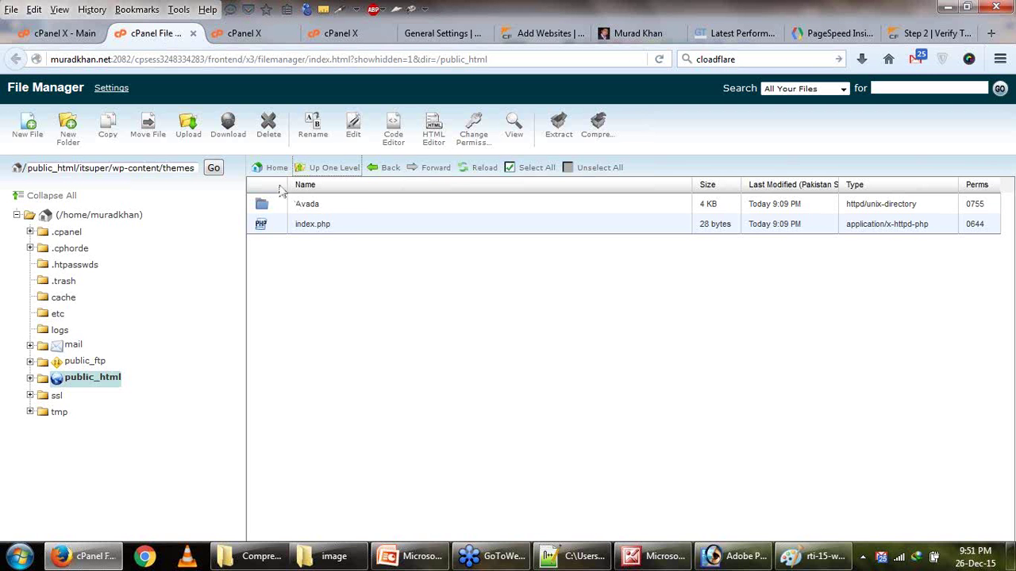
pyautogui.click(322, 175)
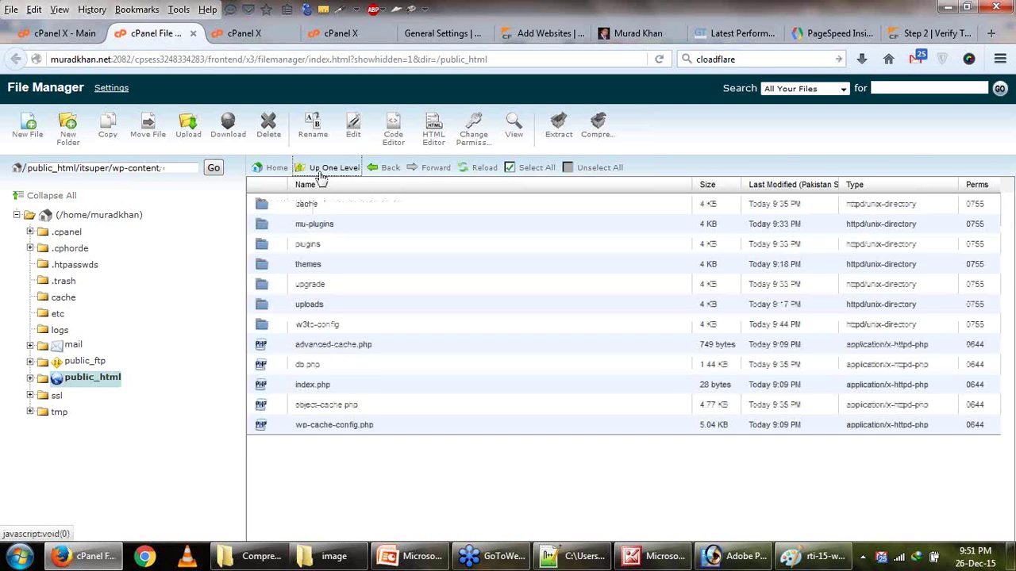
pyautogui.doubleClick(264, 312)
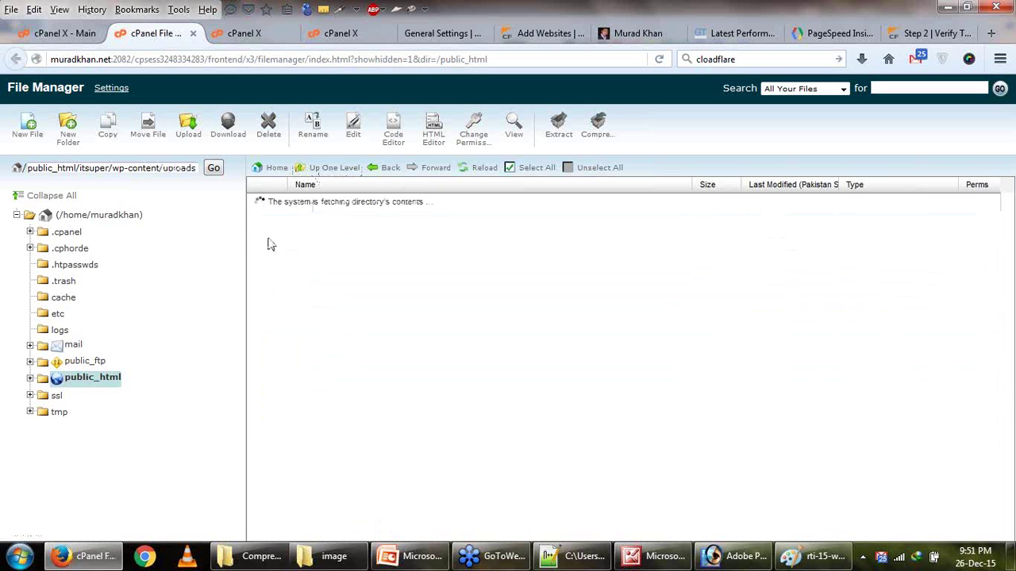
pyautogui.doubleClick(261, 207)
pyautogui.doubleClick(265, 272)
# Upload rti-15-web-banner-background.gif (139.22 KB), overwriting the server copy.
pyautogui.click(183, 132)
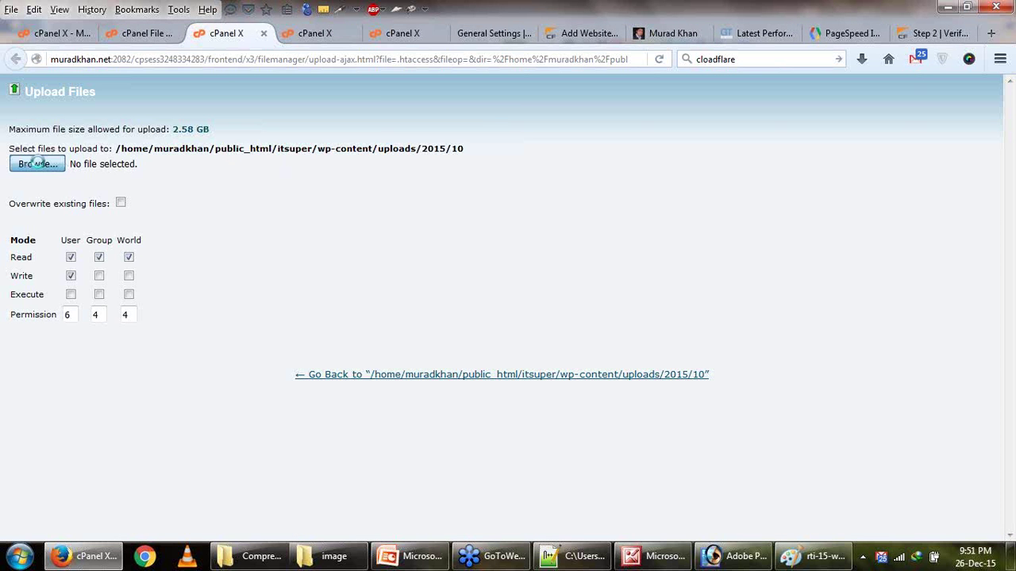
pyautogui.click(38, 164)
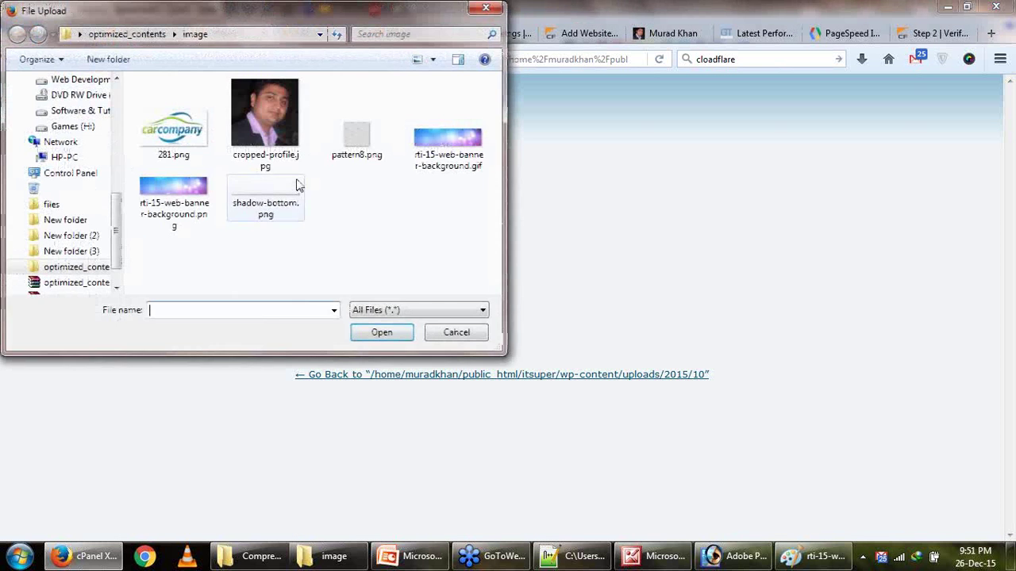
pyautogui.doubleClick(446, 163)
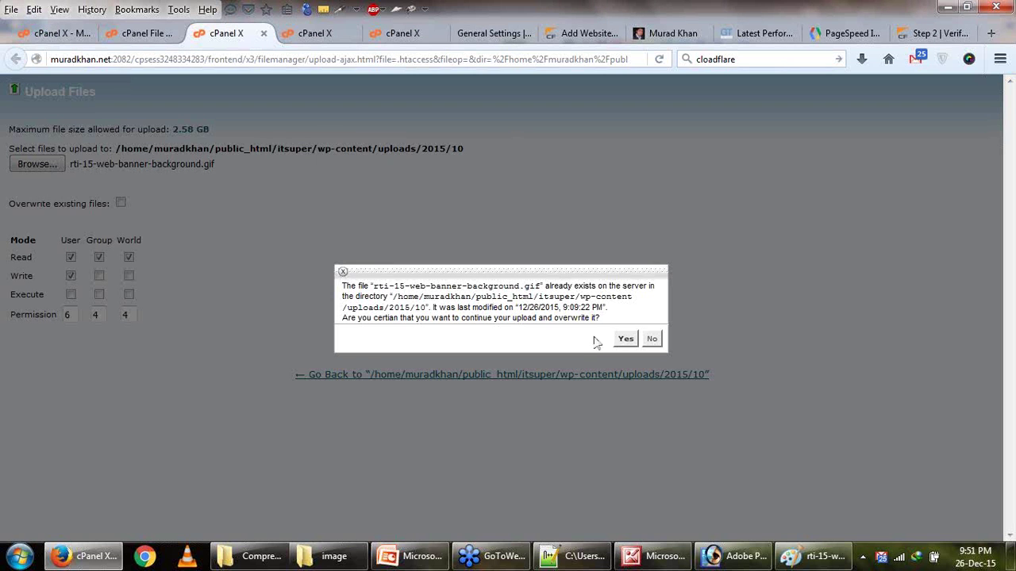
pyautogui.click(624, 340)
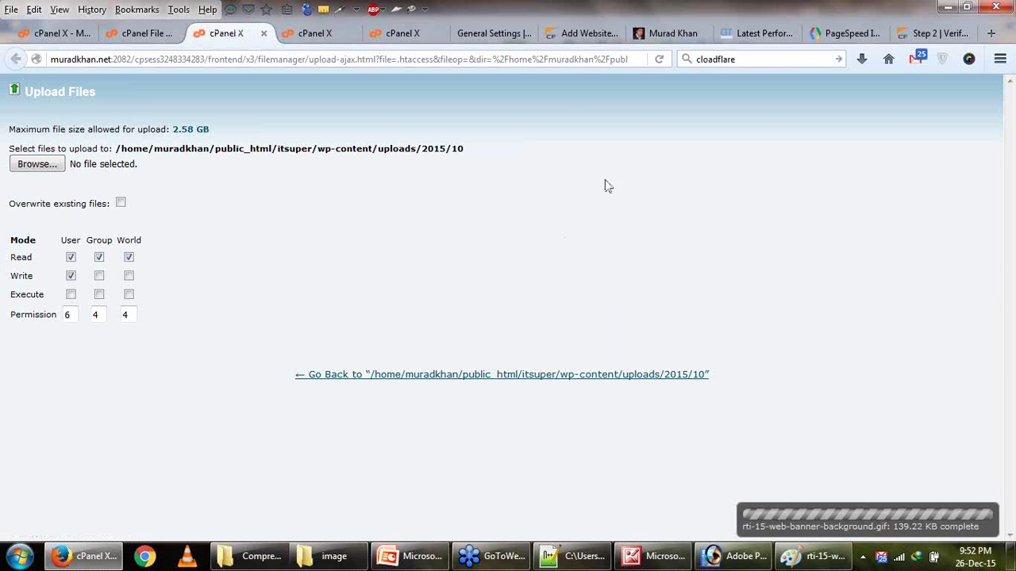
pyautogui.click(490, 33)
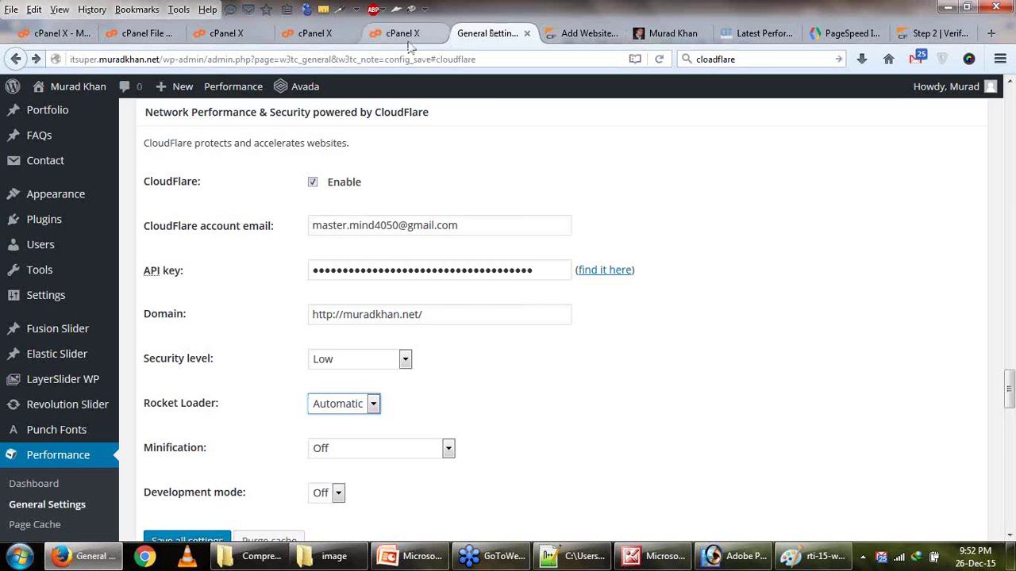
# Rerun PageSpeed Insights for itsuper.muradkhan.net (90/100 desktop) and compare with GTmetrix.
pyautogui.click(758, 34)
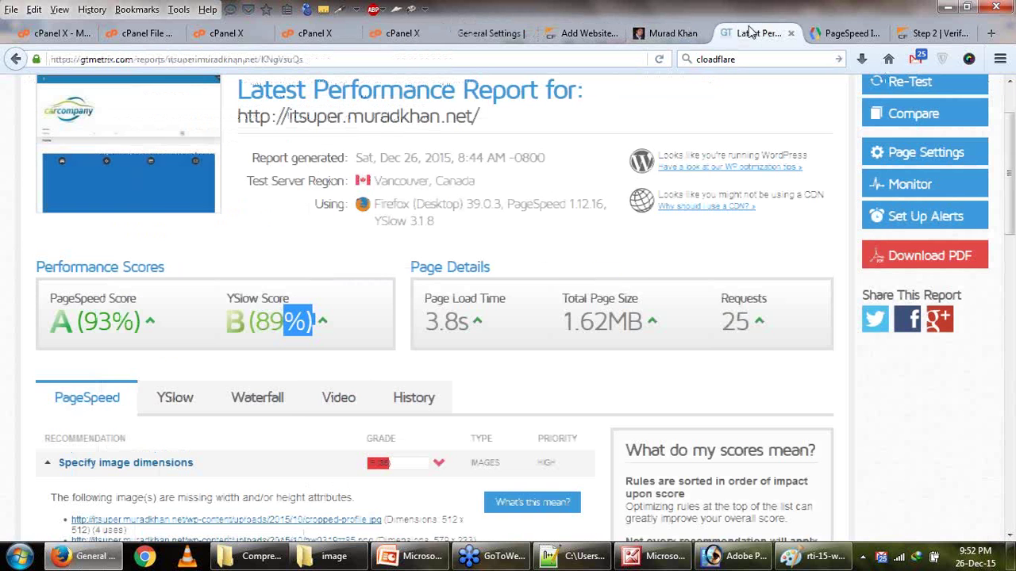
pyautogui.click(845, 34)
pyautogui.scroll(5, 743, 244)
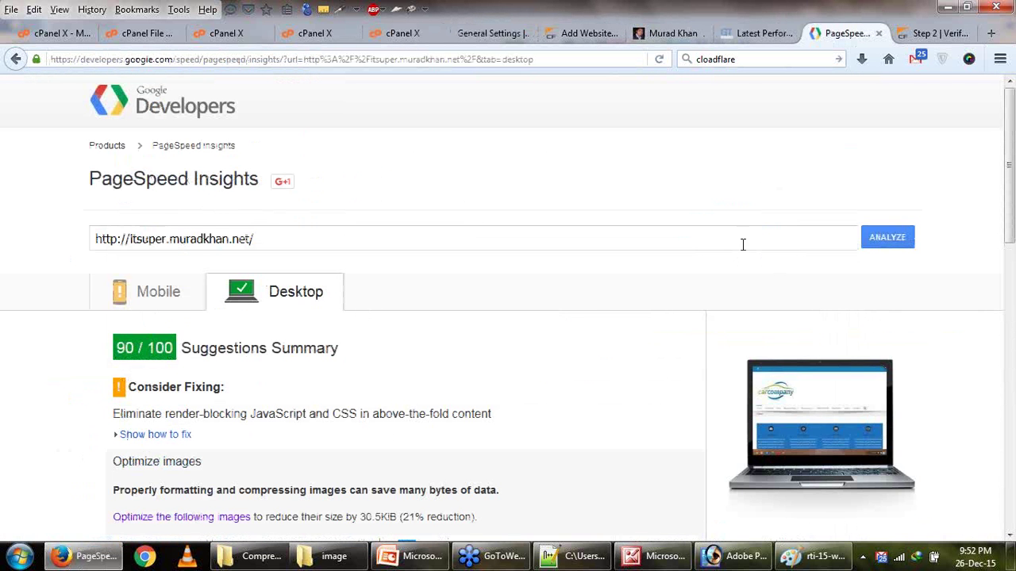
pyautogui.click(886, 236)
pyautogui.click(738, 36)
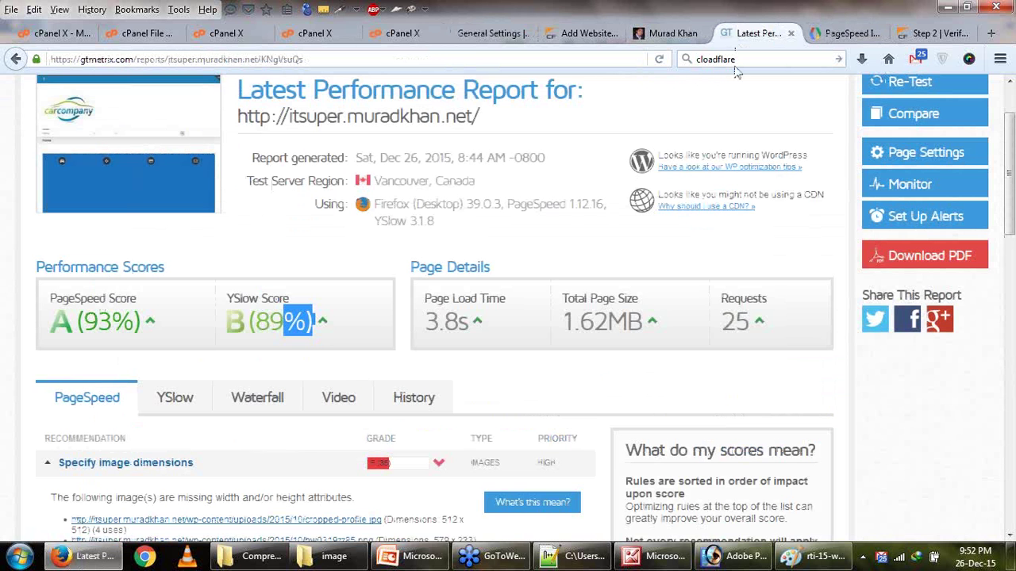
pyautogui.click(485, 34)
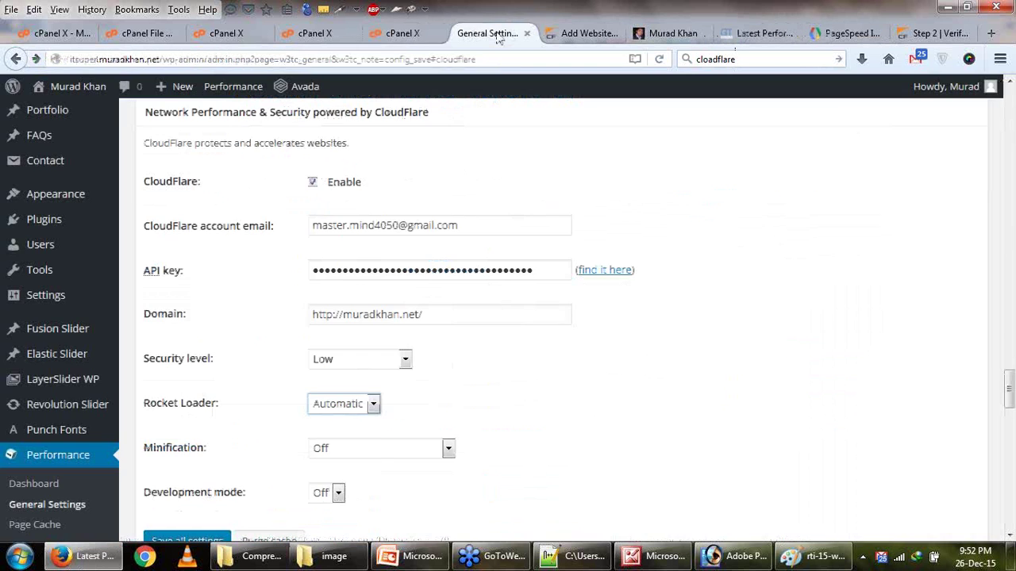
# Save all W3 Total Cache settings with CloudFlare enabled, security Low, Rocket Loader Automatic.
pyautogui.click(563, 40)
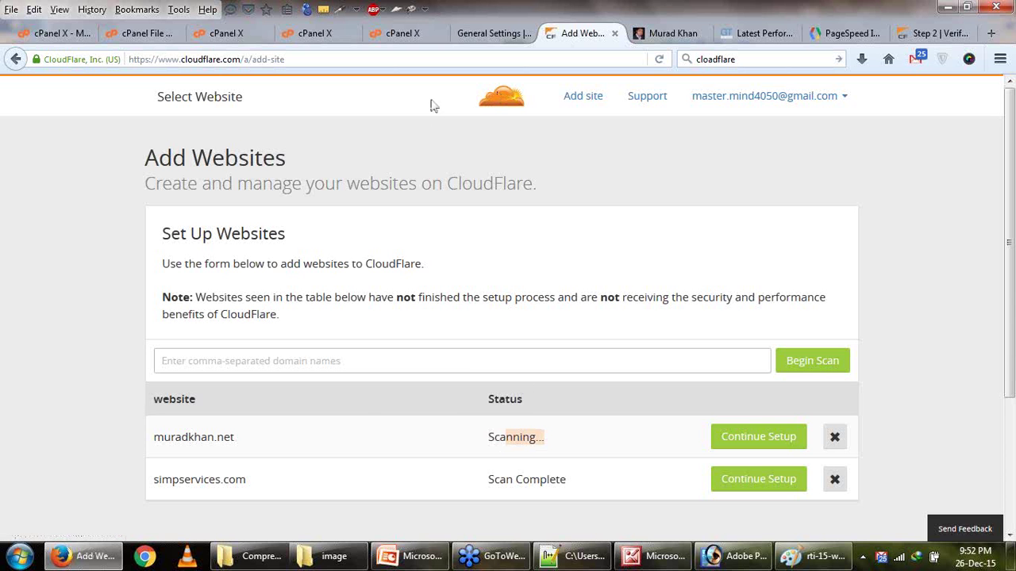
pyautogui.click(462, 38)
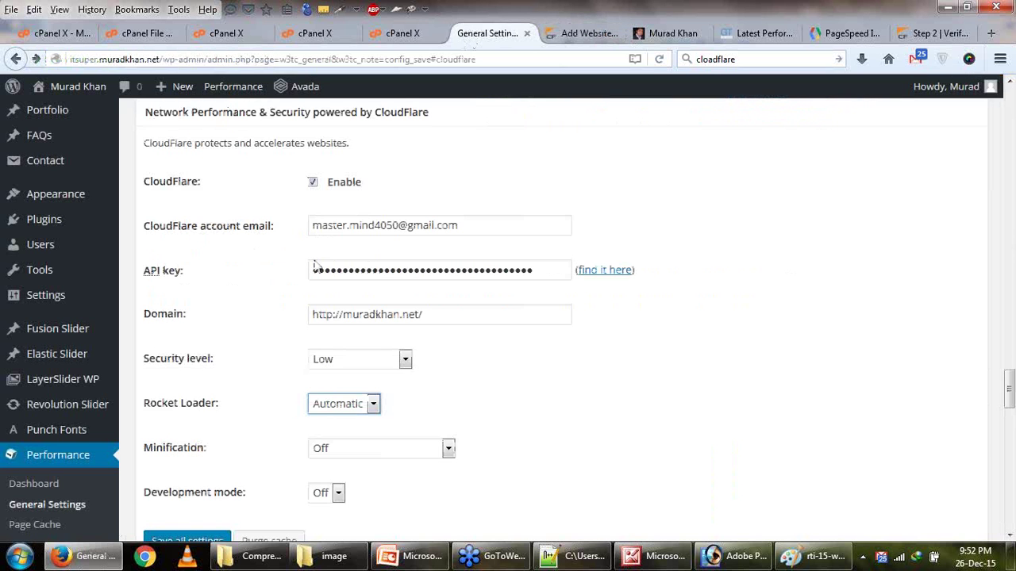
pyautogui.scroll(-2, 301, 302)
pyautogui.click(205, 458)
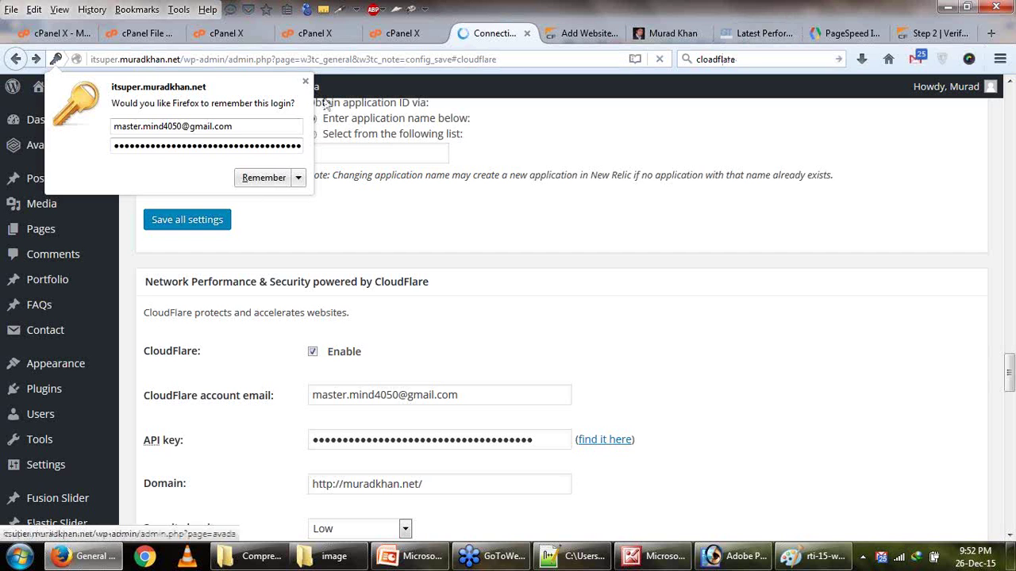
pyautogui.click(305, 81)
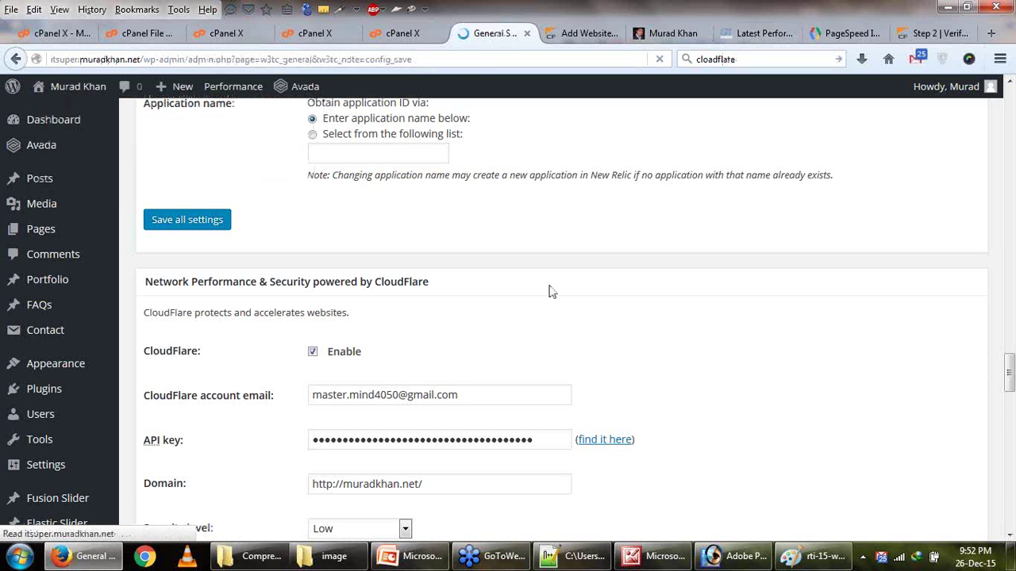
# Scroll down and read the CloudFlare API error message in W3 Total Cache.
pyautogui.scroll(-2, 552, 292)
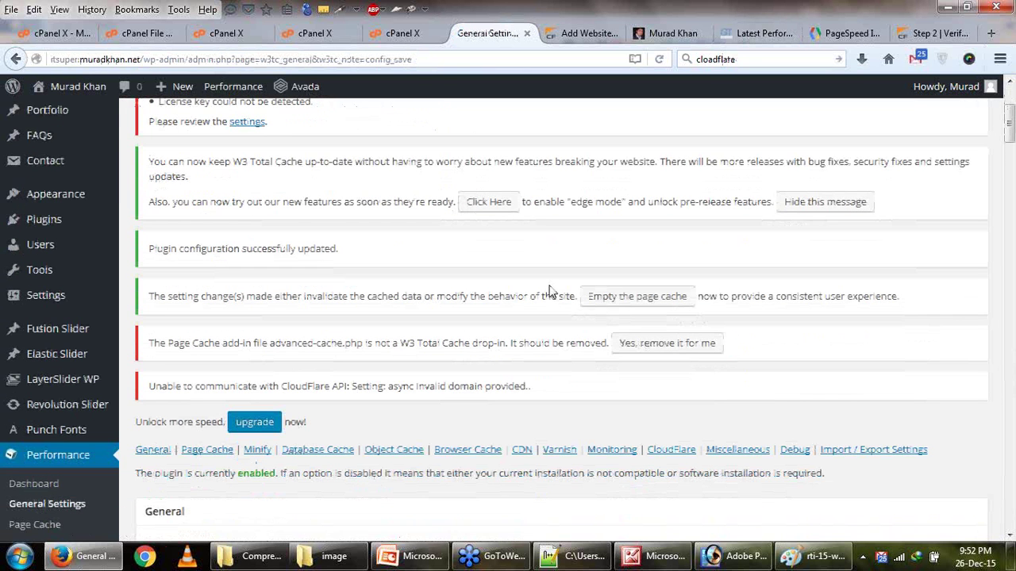
pyautogui.scroll(-2, 552, 292)
pyautogui.moveTo(224, 302); pyautogui.dragTo(546, 297)
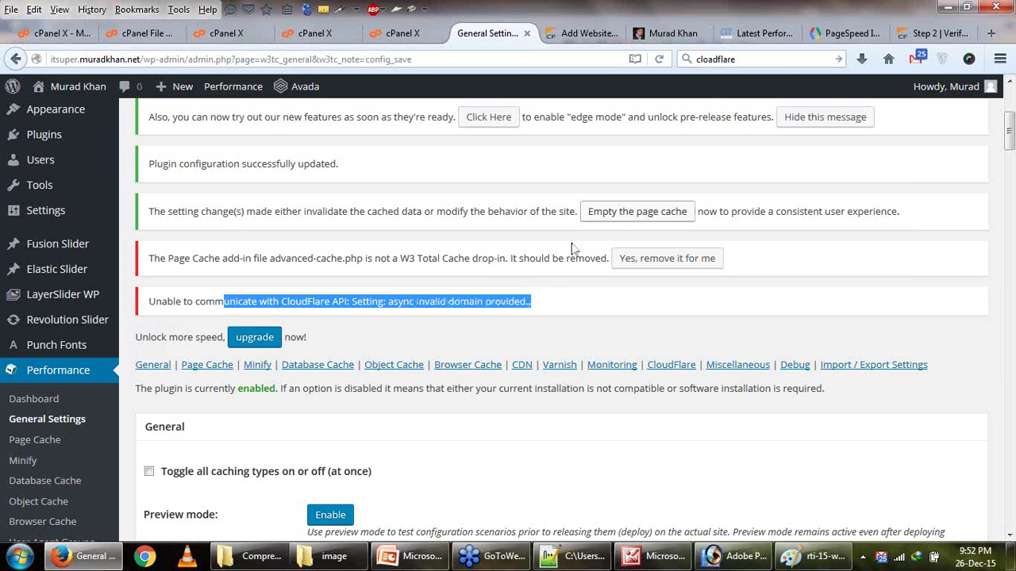
pyautogui.click(480, 311)
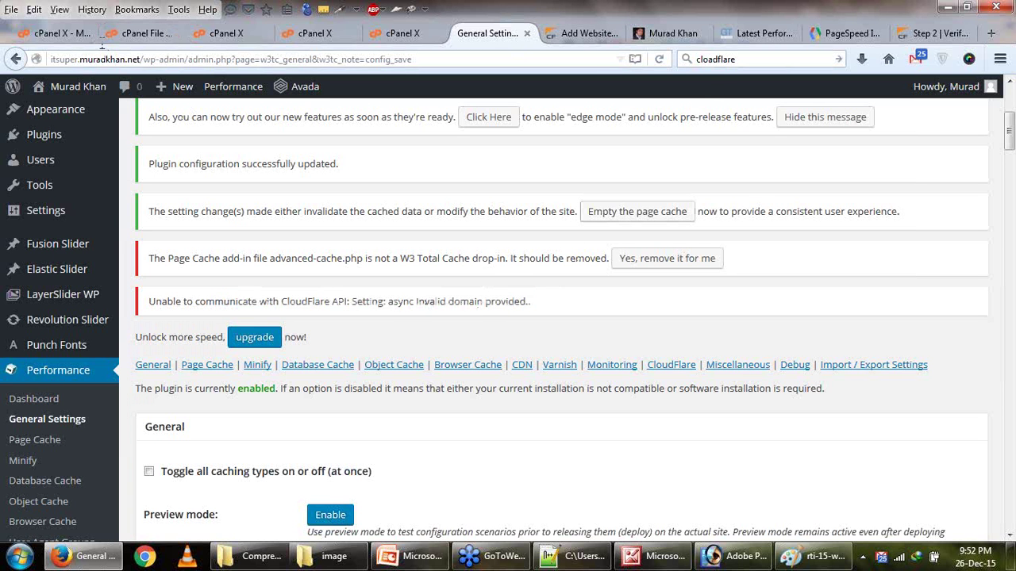
# Load the muradkhan.net wp-admin dashboard by removing 'itsuper.' from the homepage URL.
pyautogui.moveTo(80, 58); pyautogui.dragTo(44, 58)
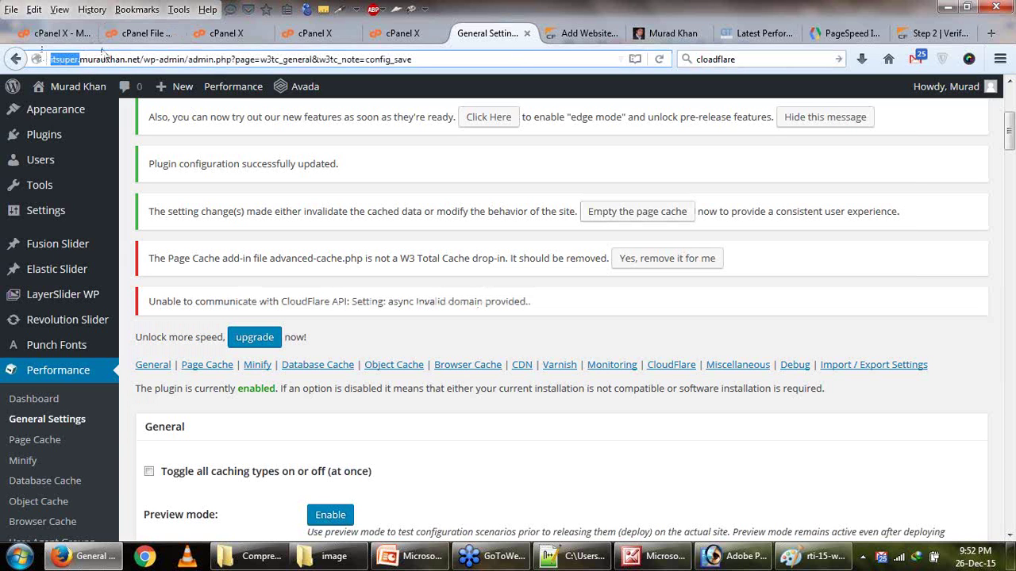
pyautogui.click(659, 30)
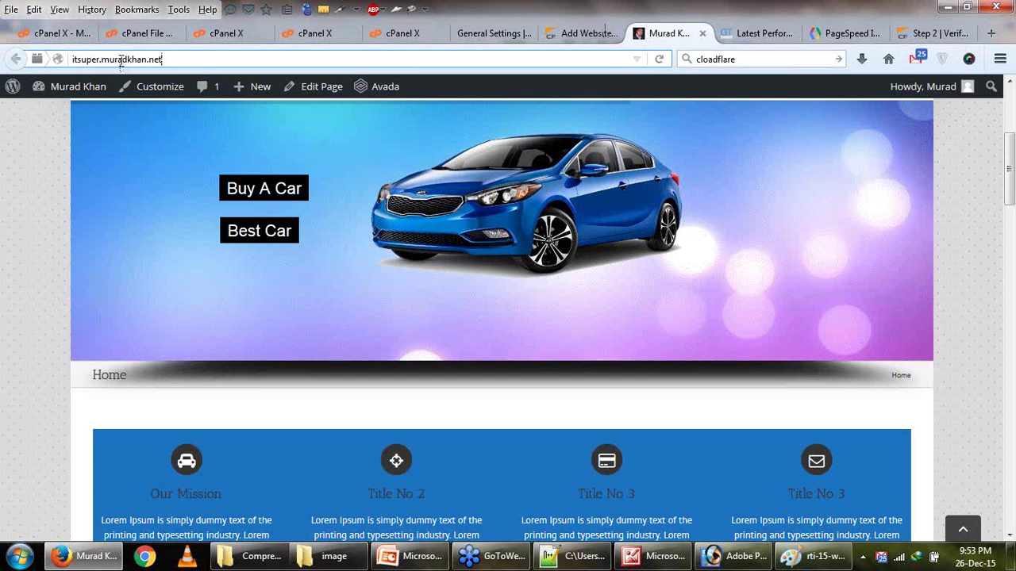
pyautogui.moveTo(102, 59); pyautogui.dragTo(35, 60)
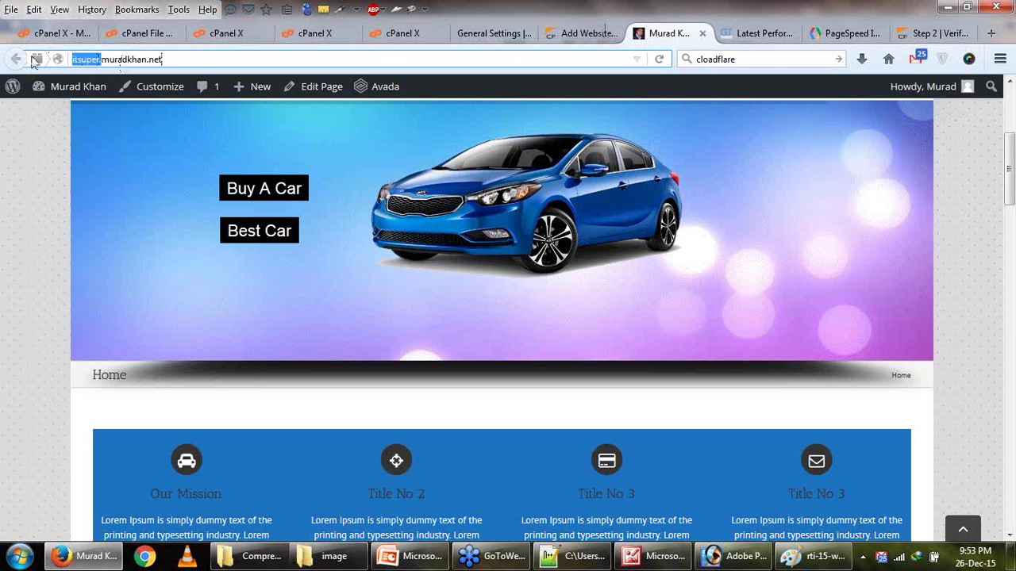
pyautogui.press('BackSpace')
pyautogui.press('Down')
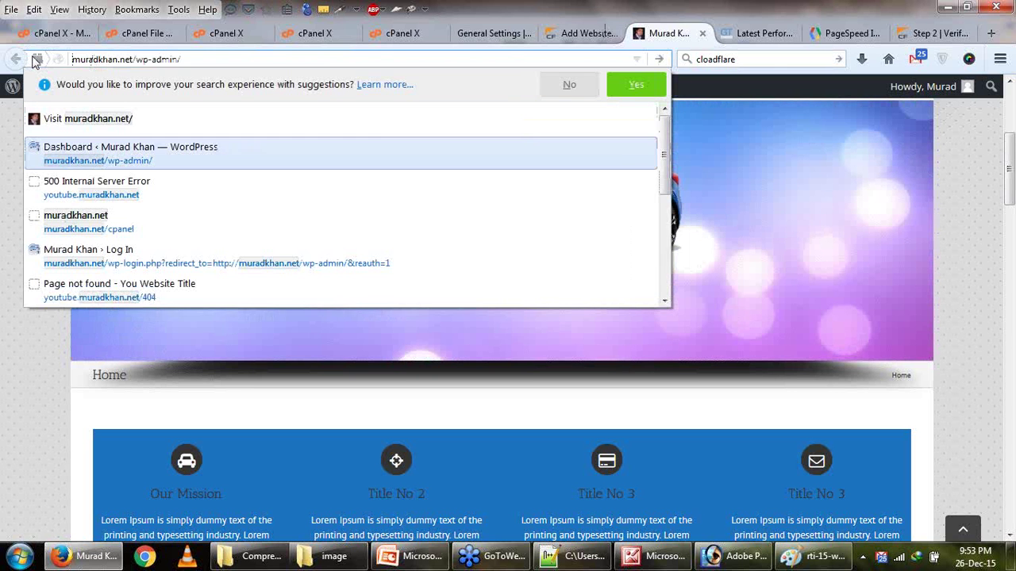
pyautogui.press('Return')
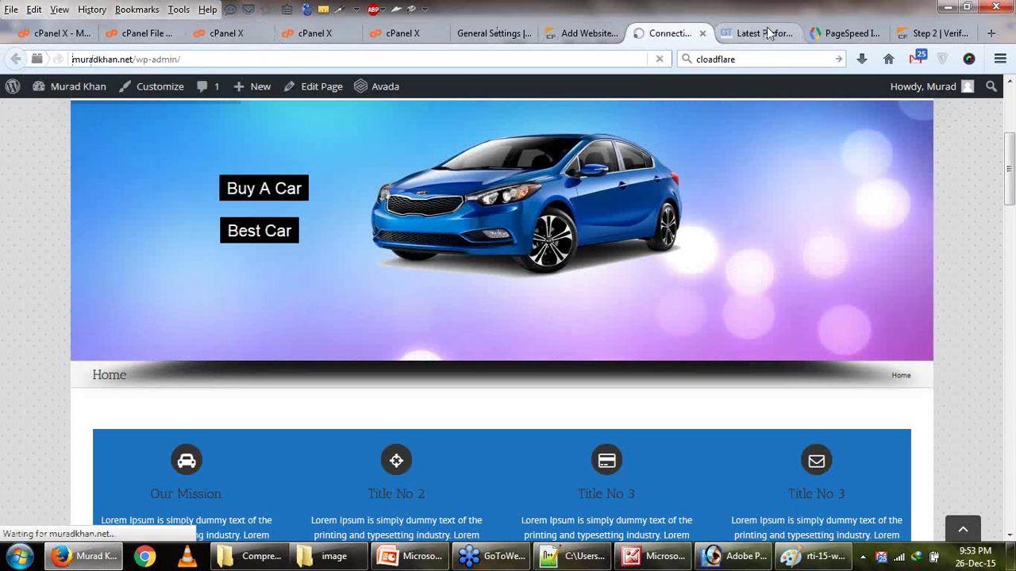
pyautogui.click(818, 37)
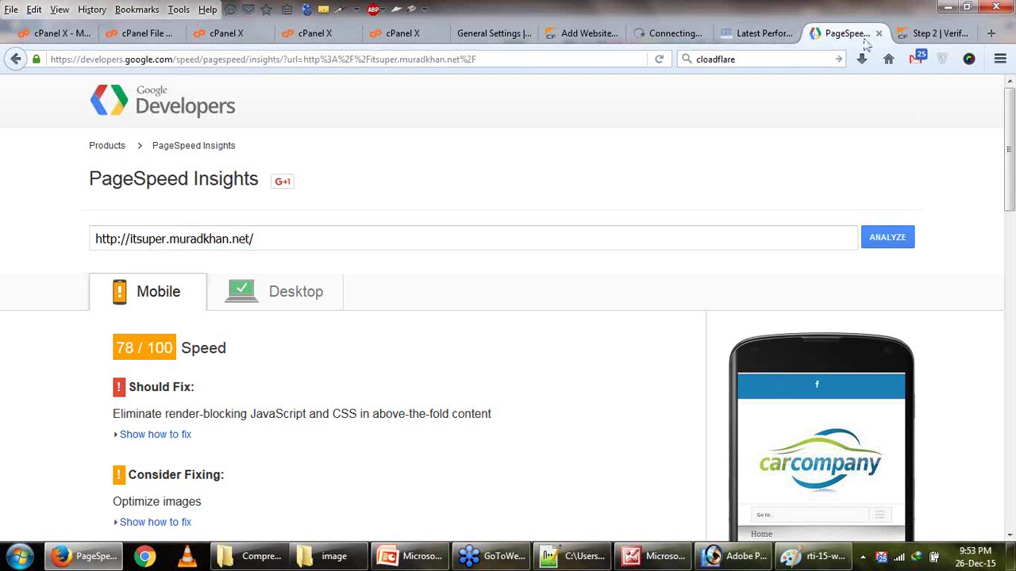
# Switch the GTmetrix report from YSlow to PageSpeed recommendations and scroll through the image-dimension issues.
pyautogui.click(762, 33)
pyautogui.scroll(-4, 610, 332)
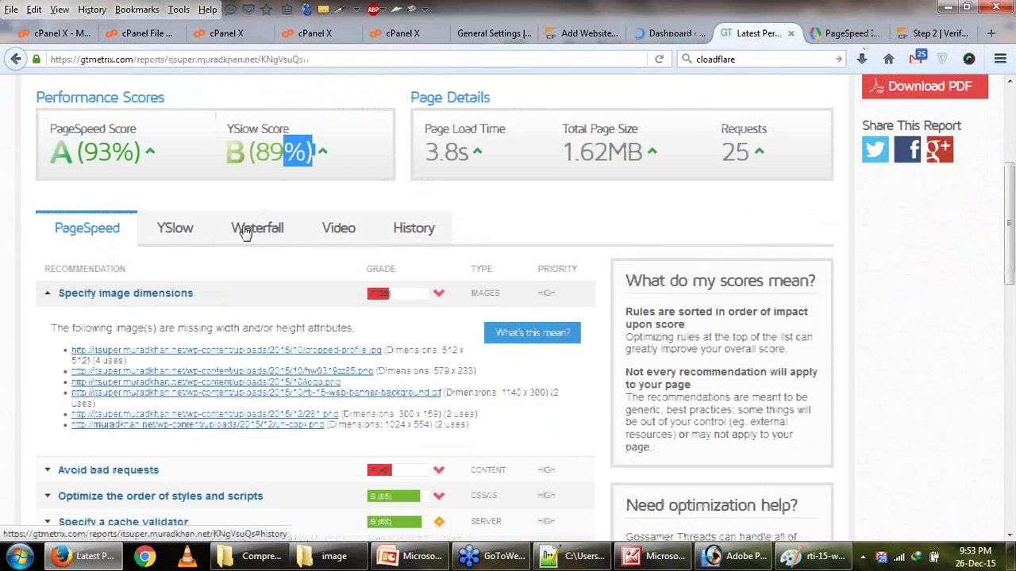
pyautogui.moveTo(253, 151); pyautogui.dragTo(283, 151)
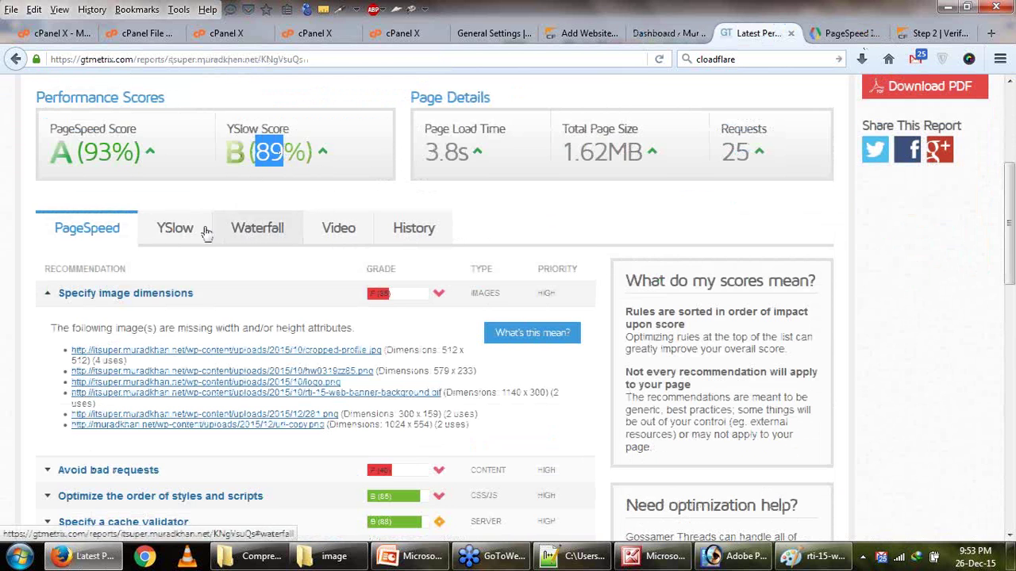
pyautogui.scroll(1, 250, 176)
pyautogui.scroll(2, 250, 176)
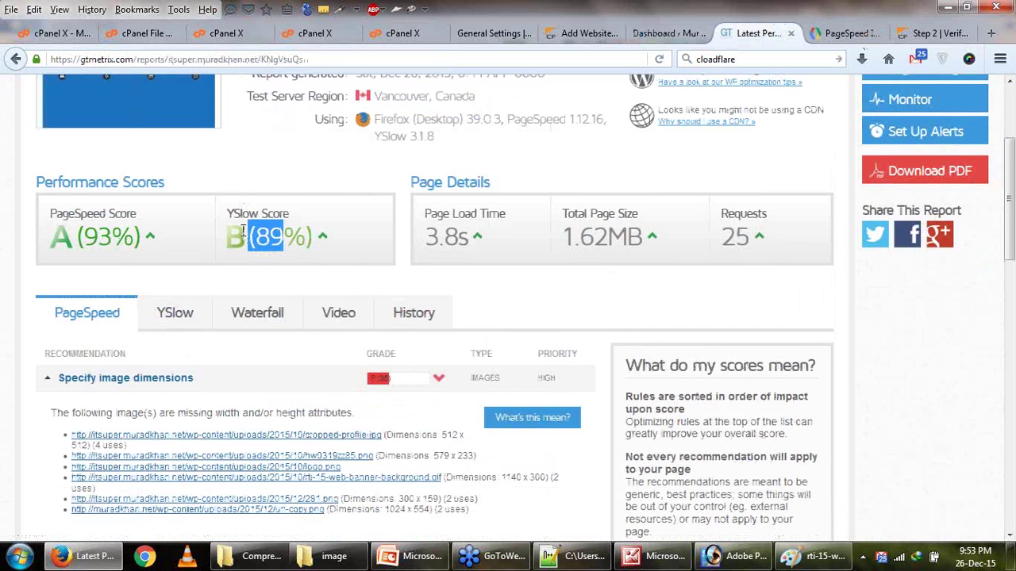
pyautogui.scroll(-2, 311, 272)
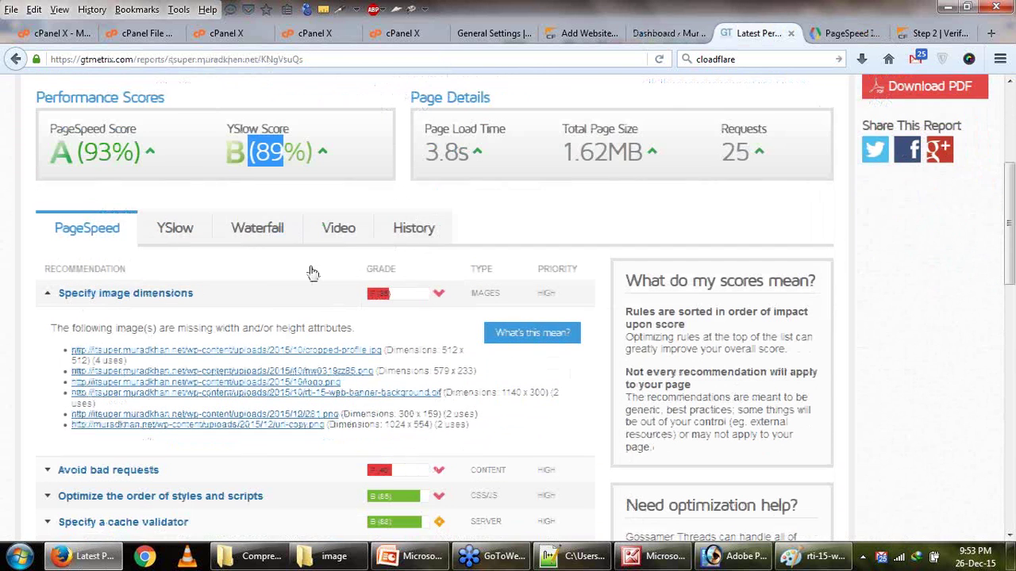
pyautogui.click(175, 228)
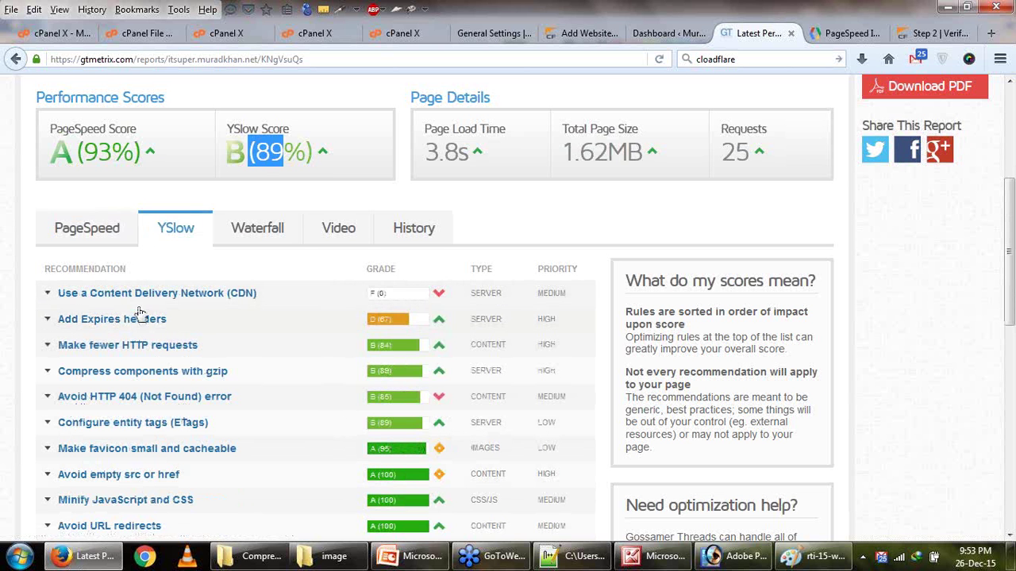
pyautogui.click(87, 228)
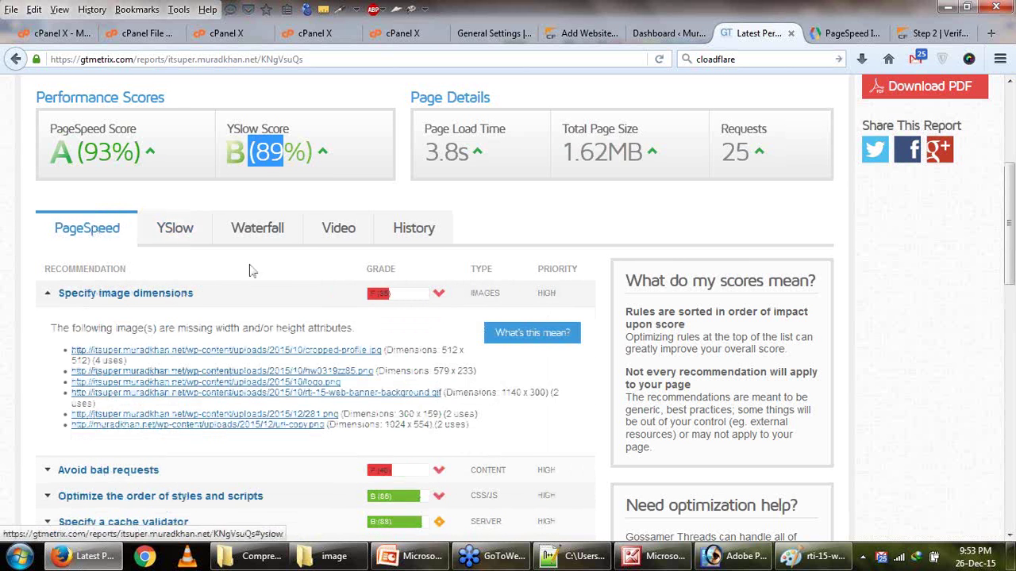
pyautogui.scroll(-2, 251, 271)
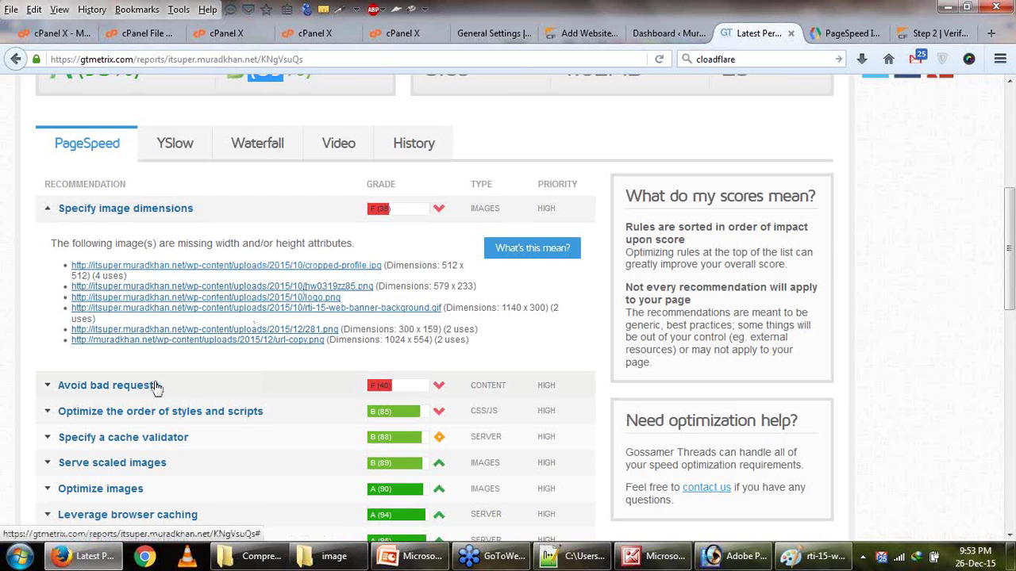
pyautogui.scroll(2, 182, 373)
pyautogui.scroll(2, 352, 217)
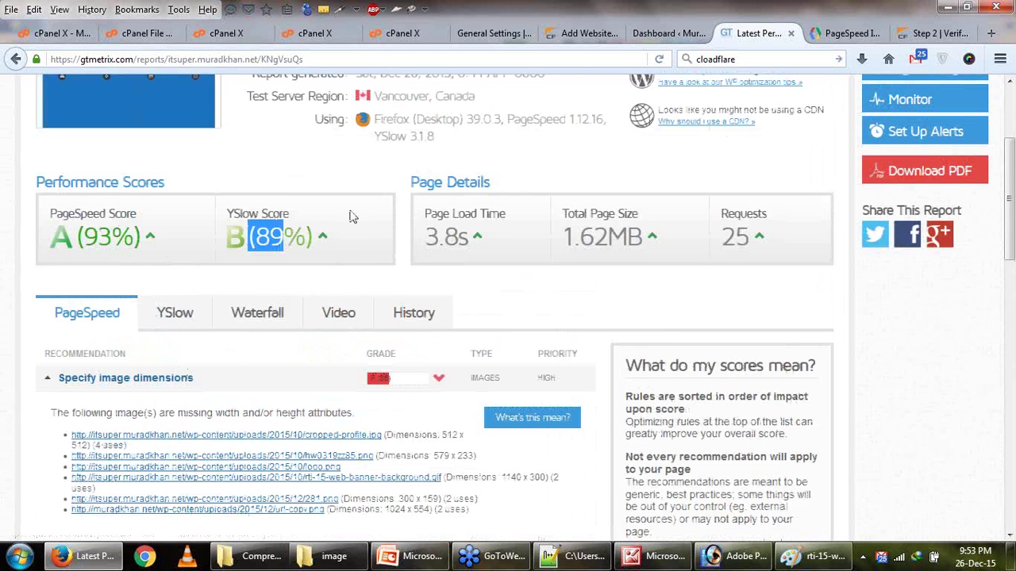
# Scroll through W3 Total Cache settings and close the spare WordPress Dashboard page.
pyautogui.click(487, 36)
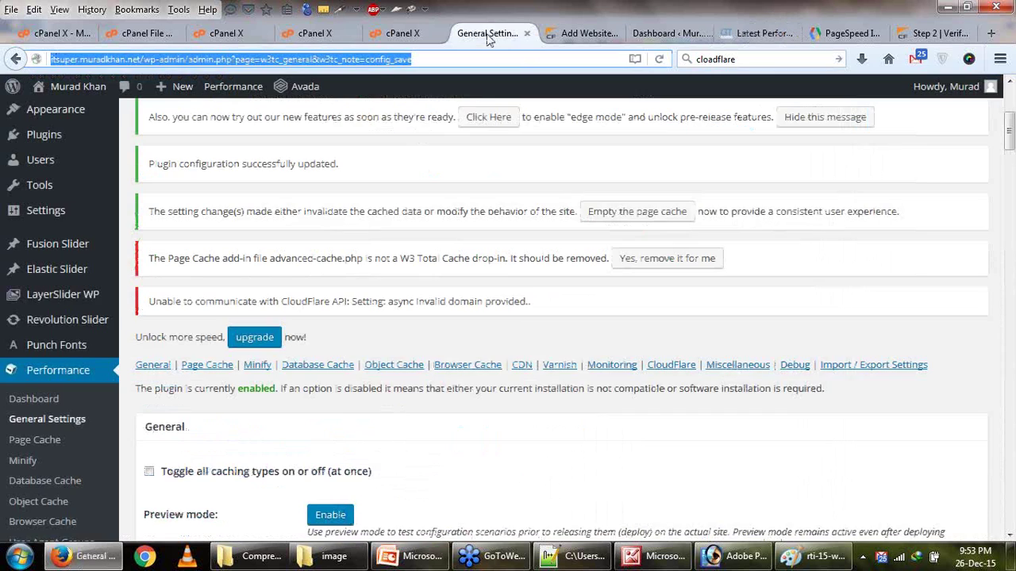
pyautogui.scroll(-4, 500, 240)
pyautogui.click(652, 36)
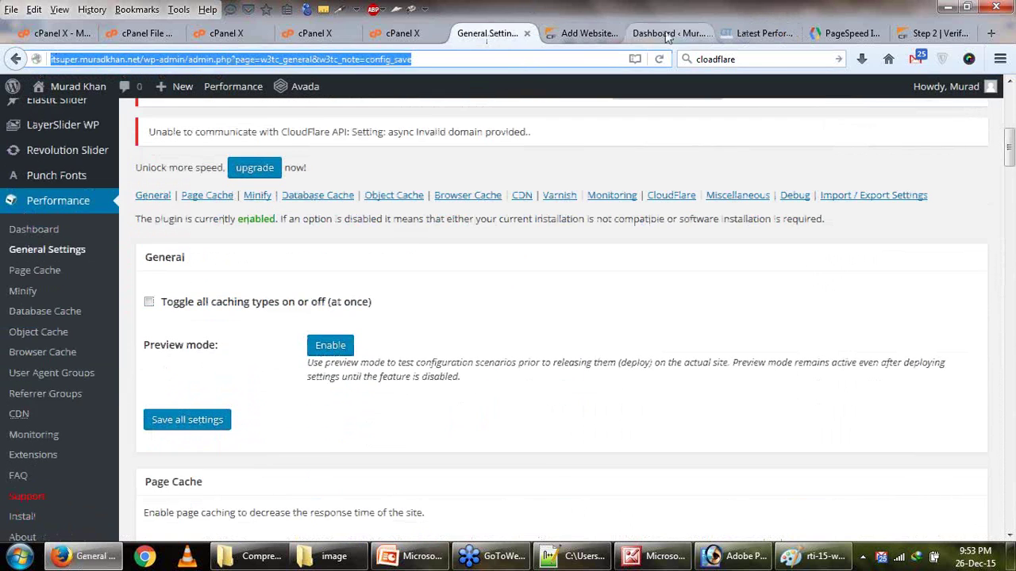
pyautogui.scroll(-4, 151, 240)
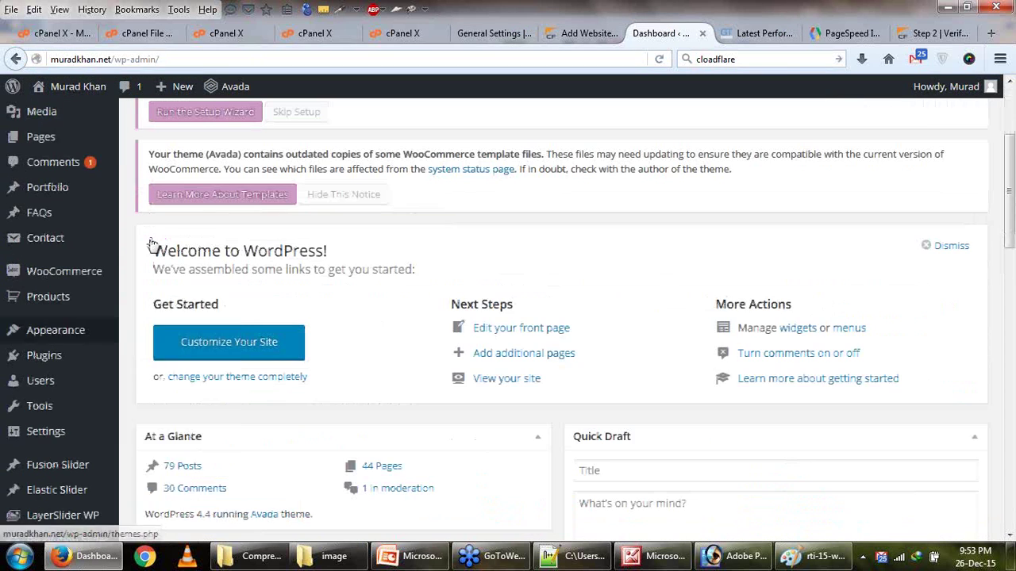
pyautogui.moveTo(79, 343)
pyautogui.scroll(-1, 83, 389)
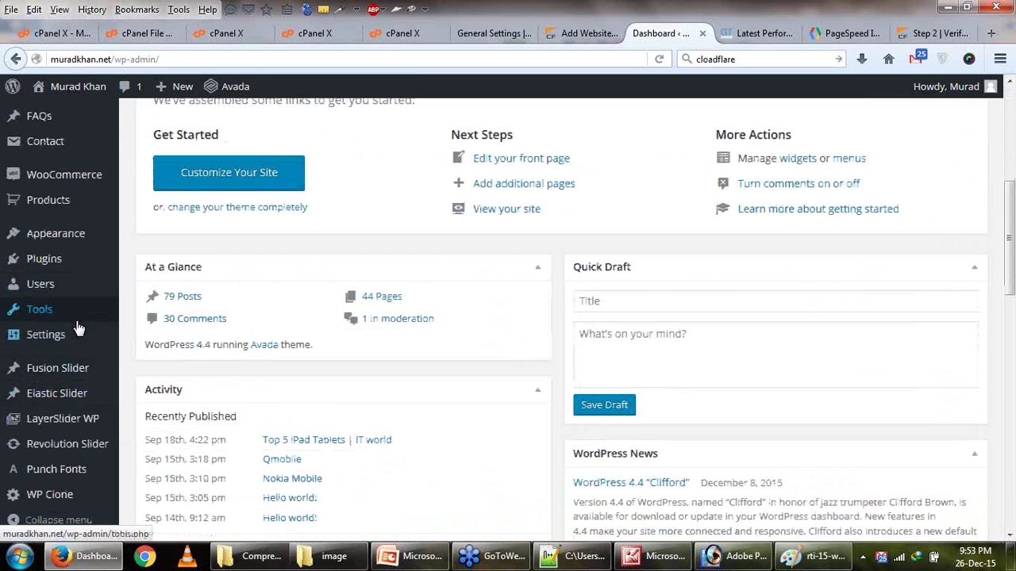
pyautogui.click(703, 34)
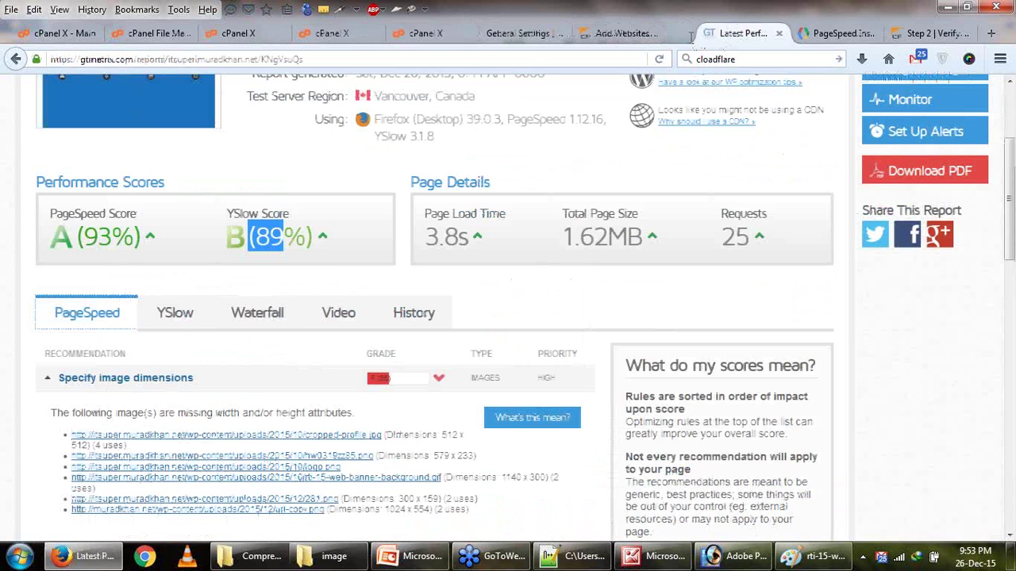
# Review the CloudFlare section of W3TC General Settings, then return to the GTmetrix report.
pyautogui.click(535, 34)
pyautogui.scroll(3, 545, 308)
pyautogui.scroll(-8, 545, 307)
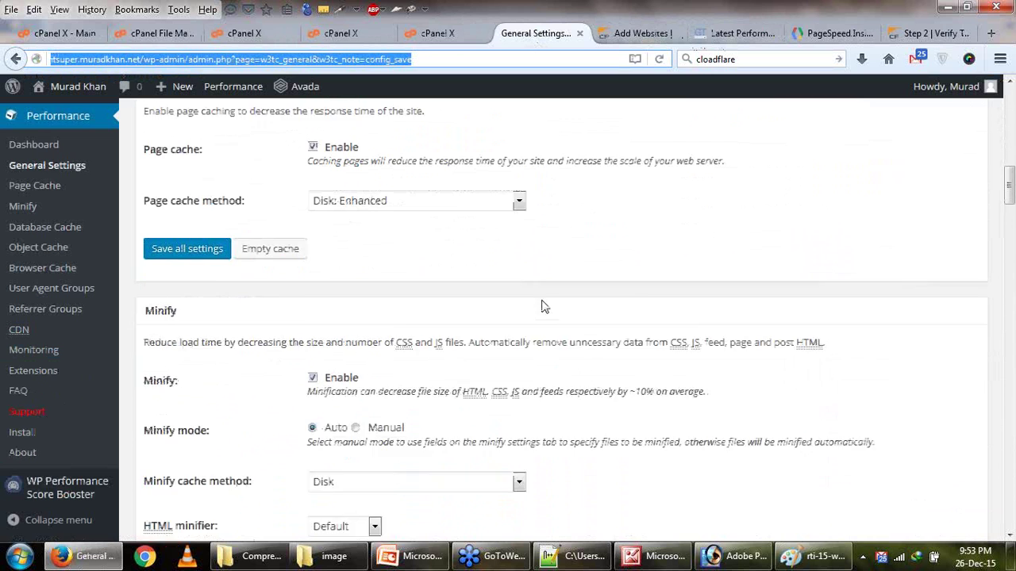
pyautogui.scroll(-3, 536, 312)
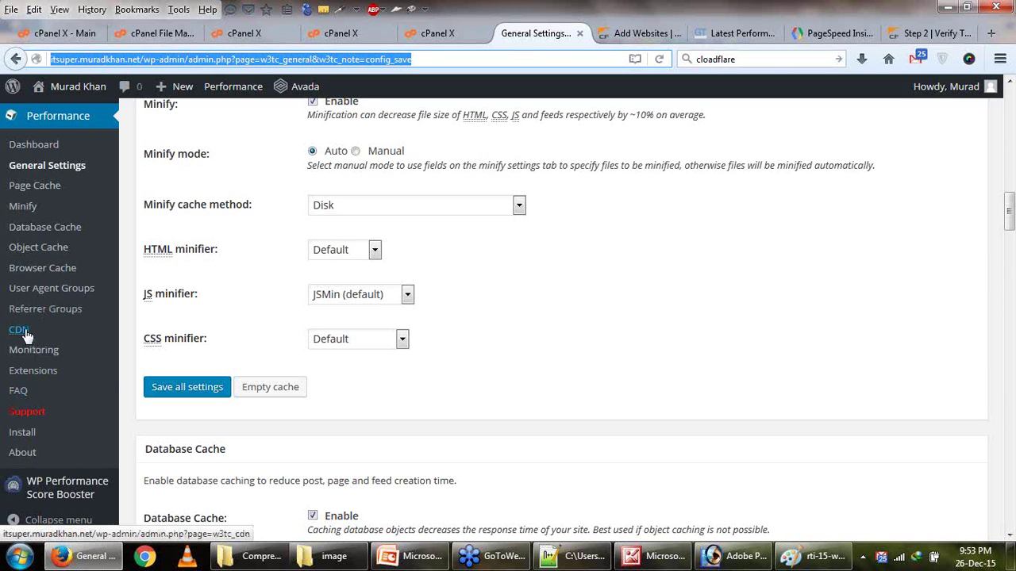
pyautogui.scroll(10, 579, 307)
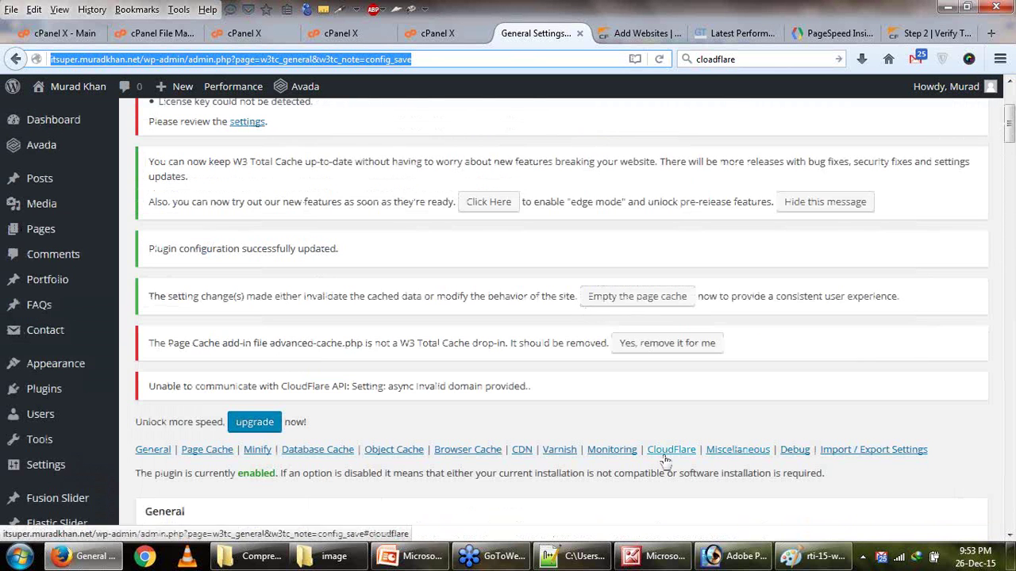
pyautogui.click(665, 456)
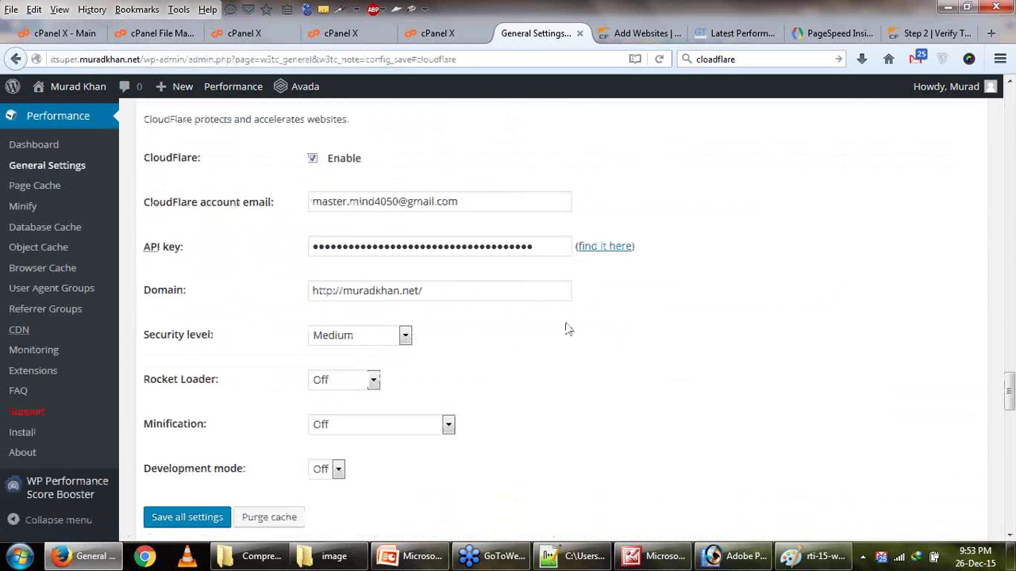
pyautogui.scroll(3, 477, 232)
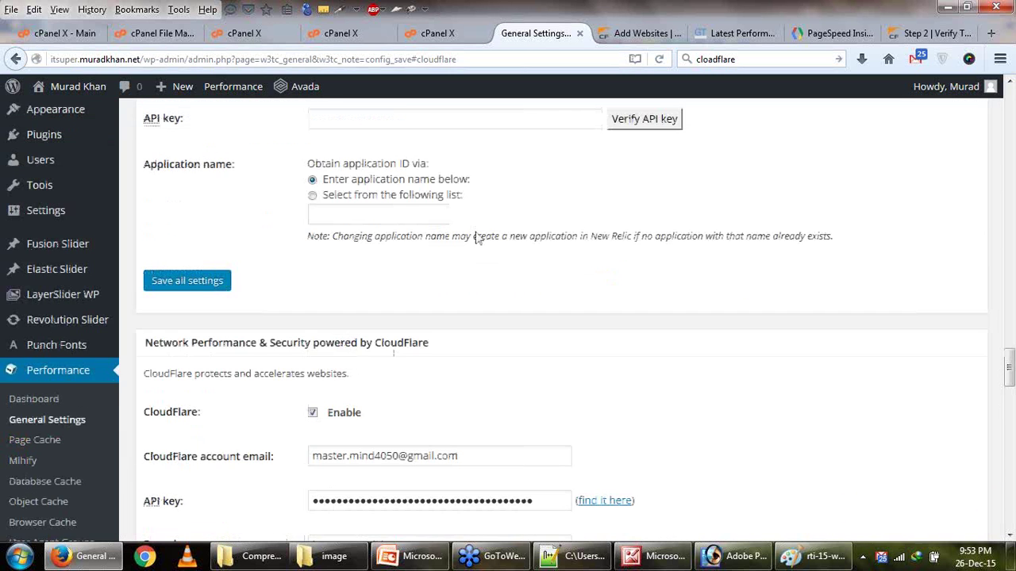
pyautogui.scroll(4, 476, 232)
pyautogui.scroll(2, 476, 236)
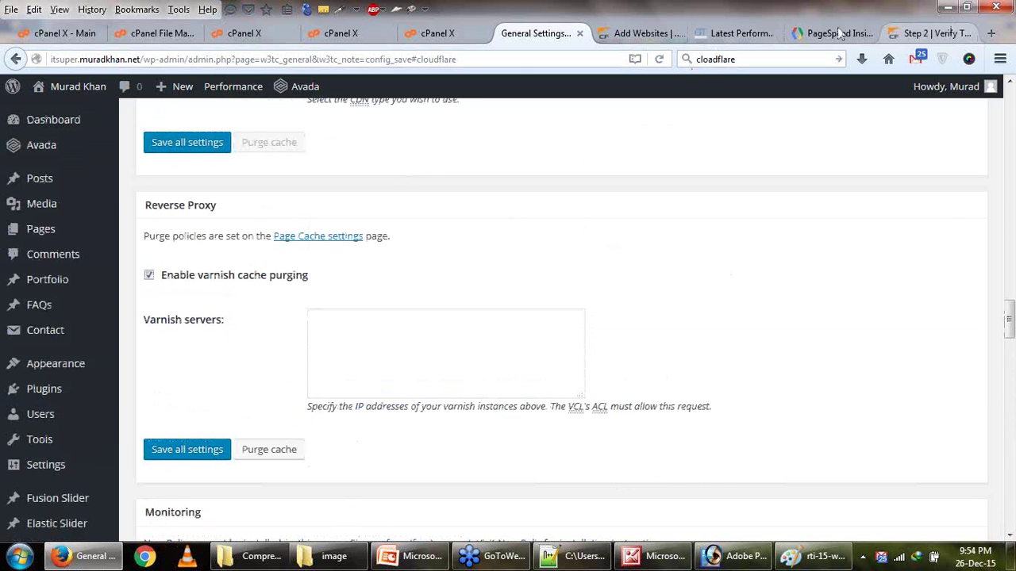
pyautogui.click(742, 33)
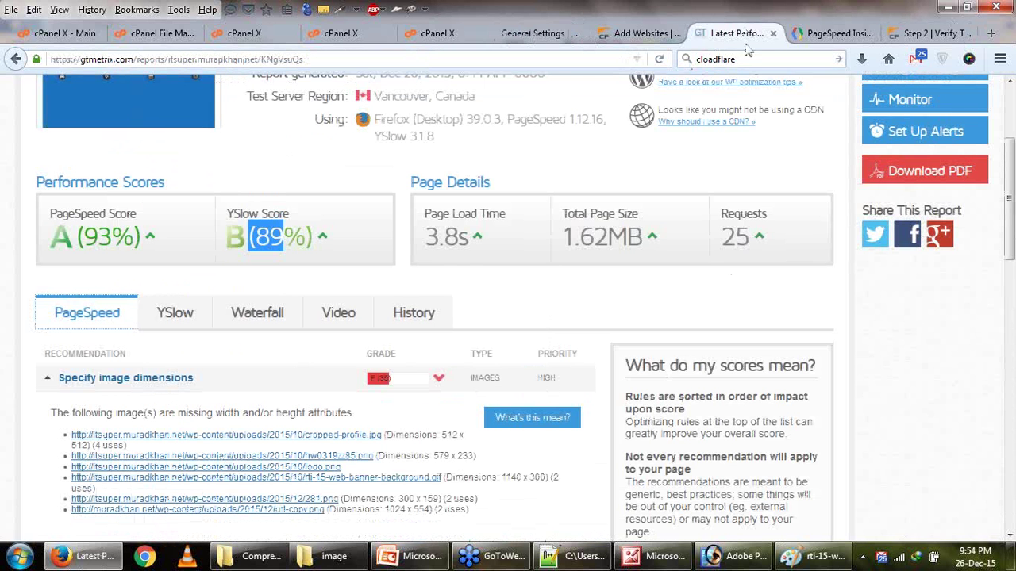
# Start a GTmetrix re-test of the site.
pyautogui.scroll(2, 711, 159)
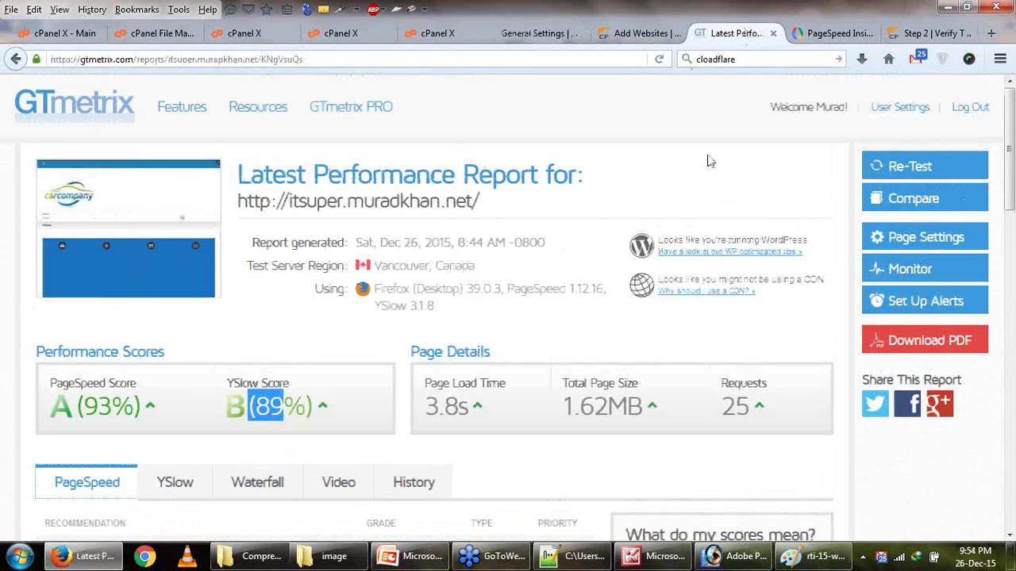
pyautogui.scroll(-3, 611, 227)
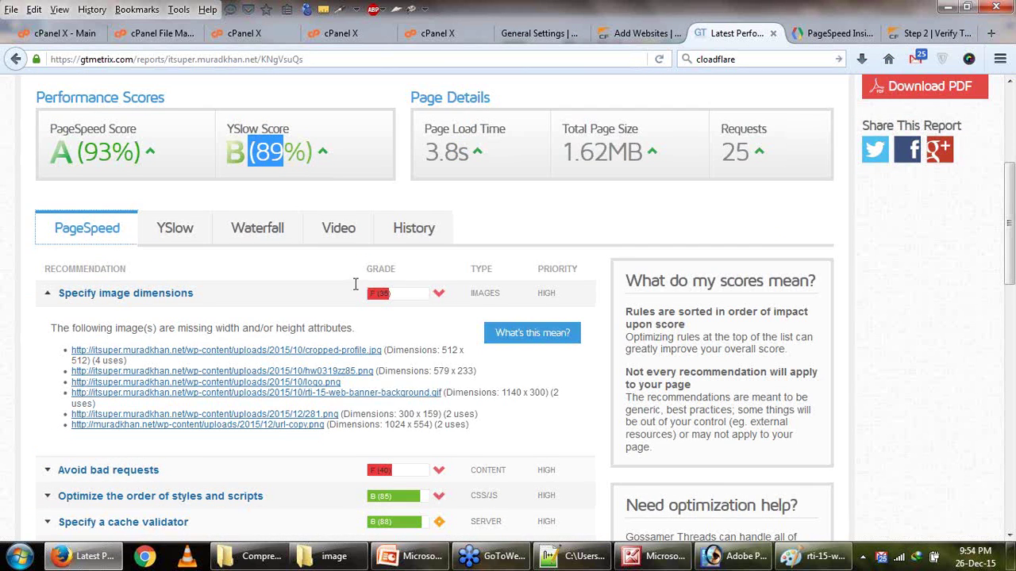
pyautogui.scroll(-1, 184, 328)
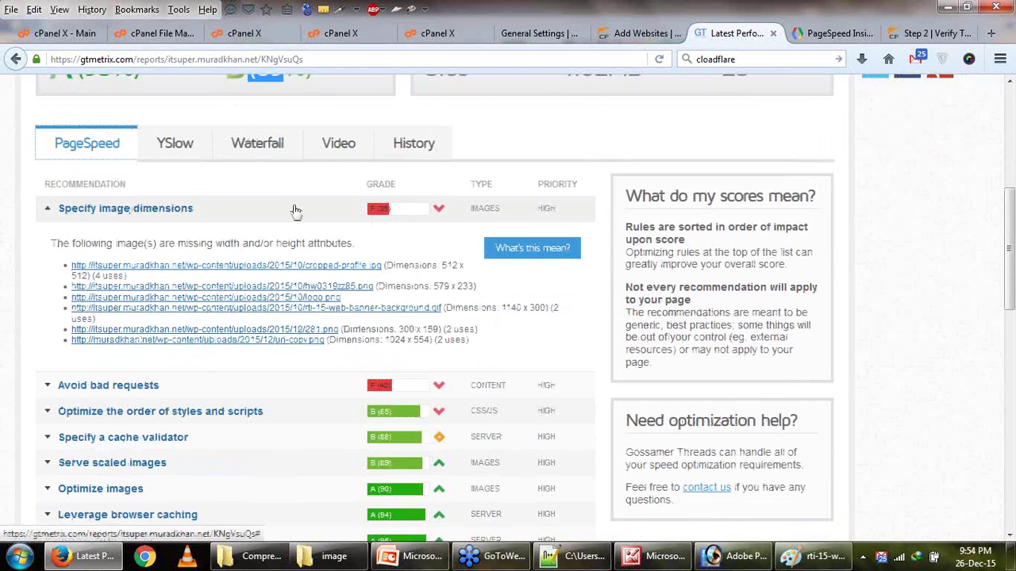
pyautogui.scroll(4, 484, 226)
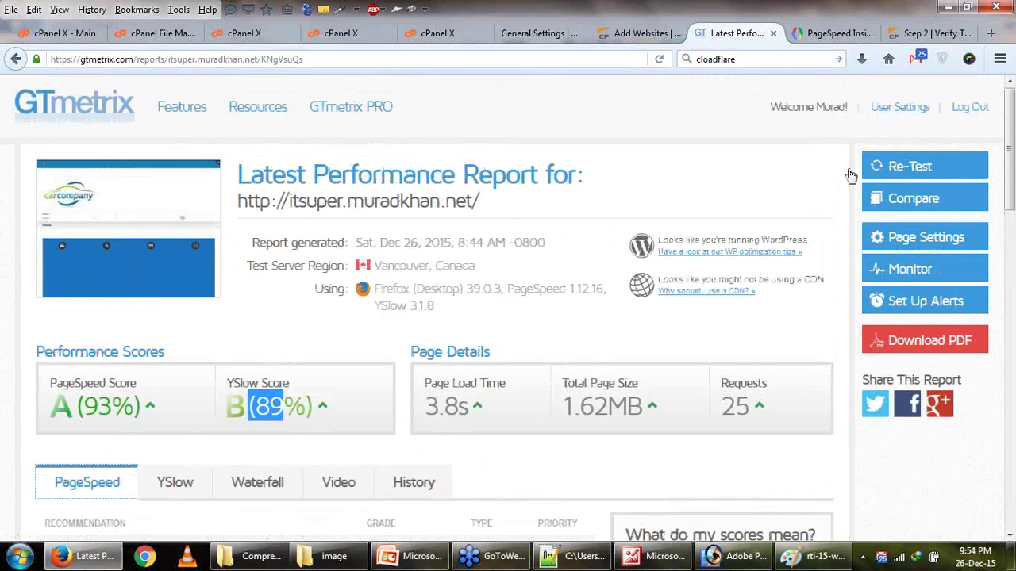
pyautogui.click(881, 167)
# Show PageSpeed's desktop 91/100 score with Optimize images fixes, then the Speed & Performance slide.
pyautogui.click(850, 34)
pyautogui.scroll(-2, 252, 192)
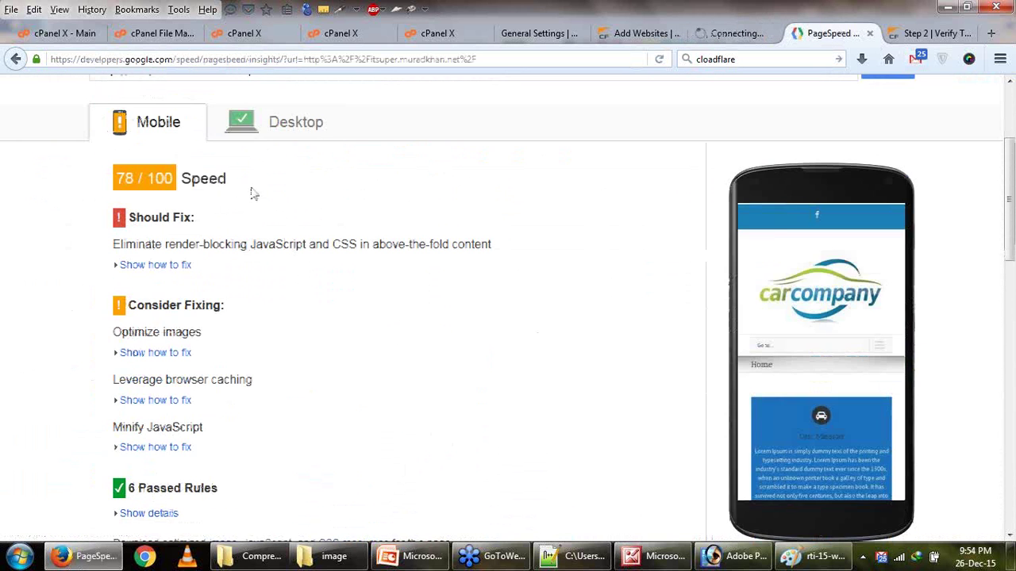
pyautogui.click(271, 137)
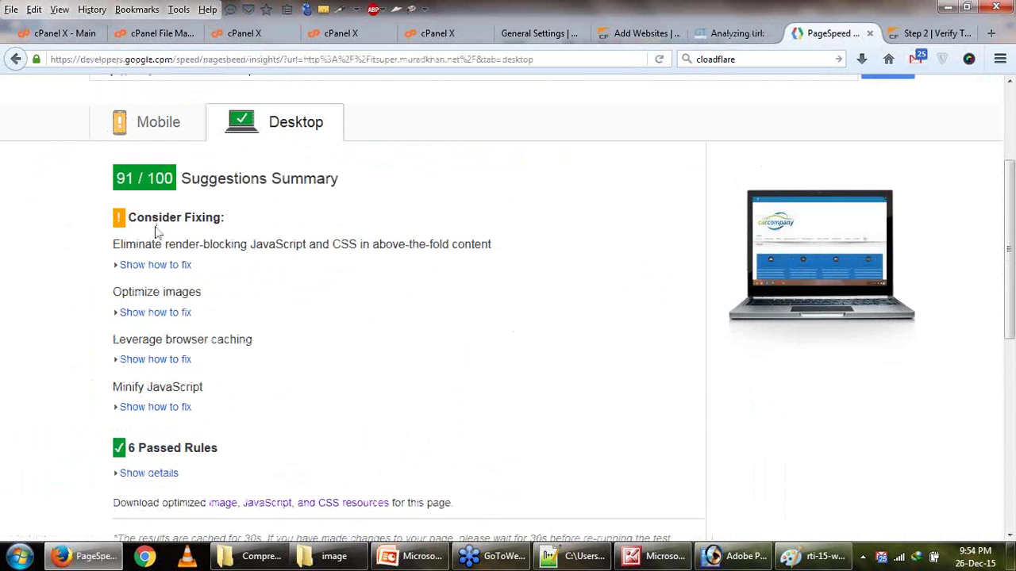
pyautogui.click(179, 313)
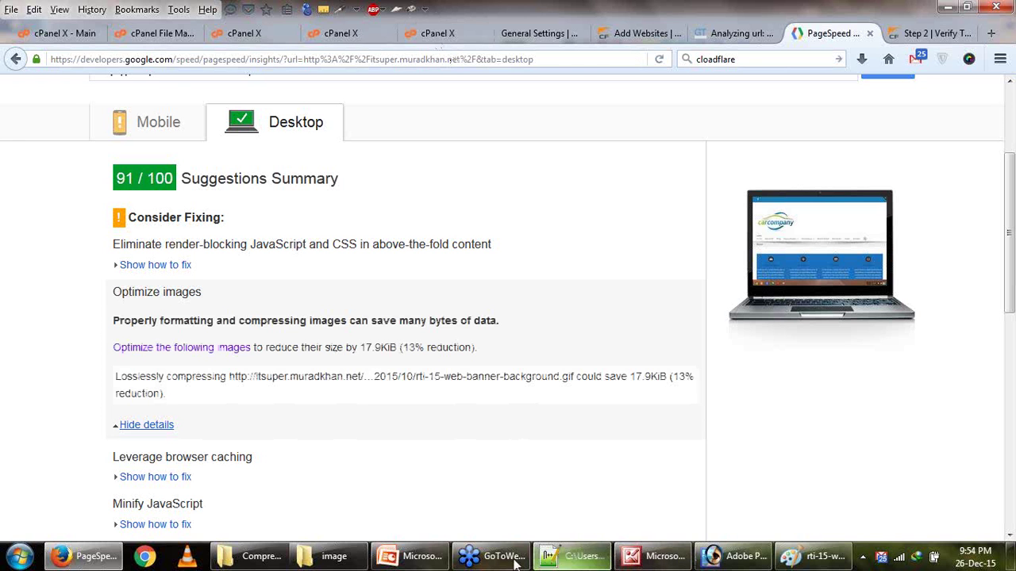
pyautogui.click(409, 555)
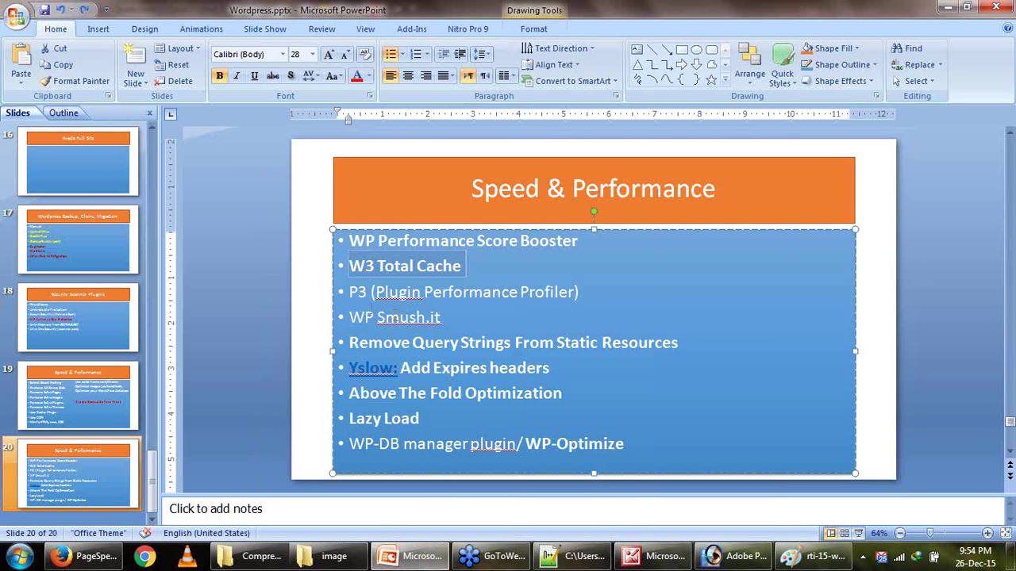
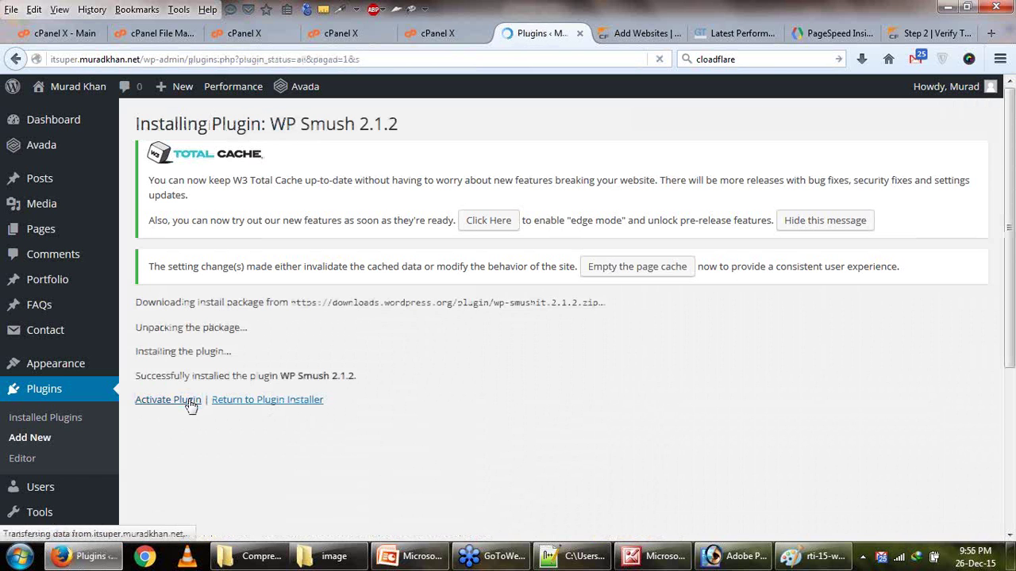
# Check the presentation's speed-plugin list, then scroll Installed Plugins to the activated WP Smush 2.1.2.
pyautogui.click(405, 555)
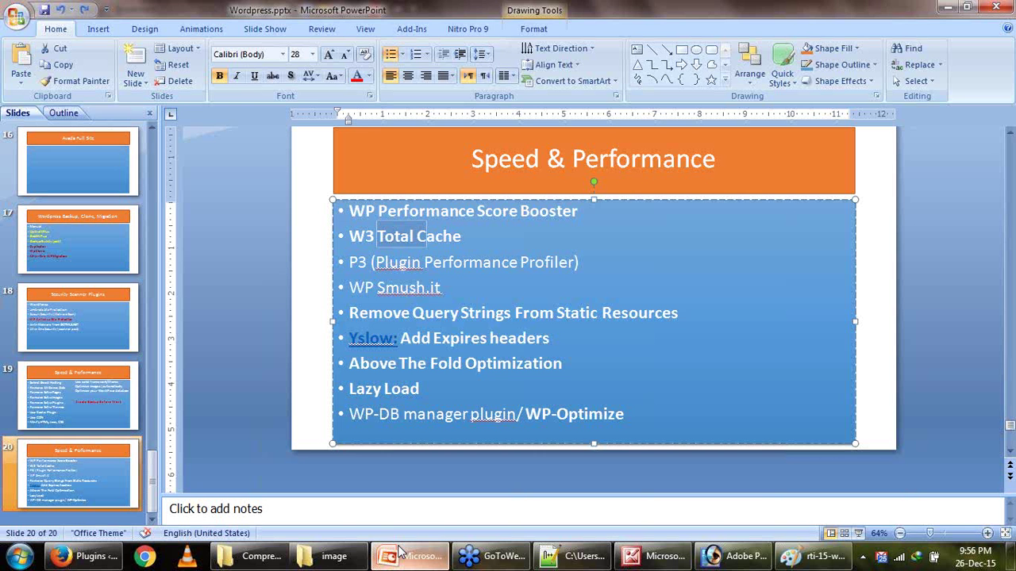
pyautogui.click(401, 556)
pyautogui.scroll(-10, 311, 392)
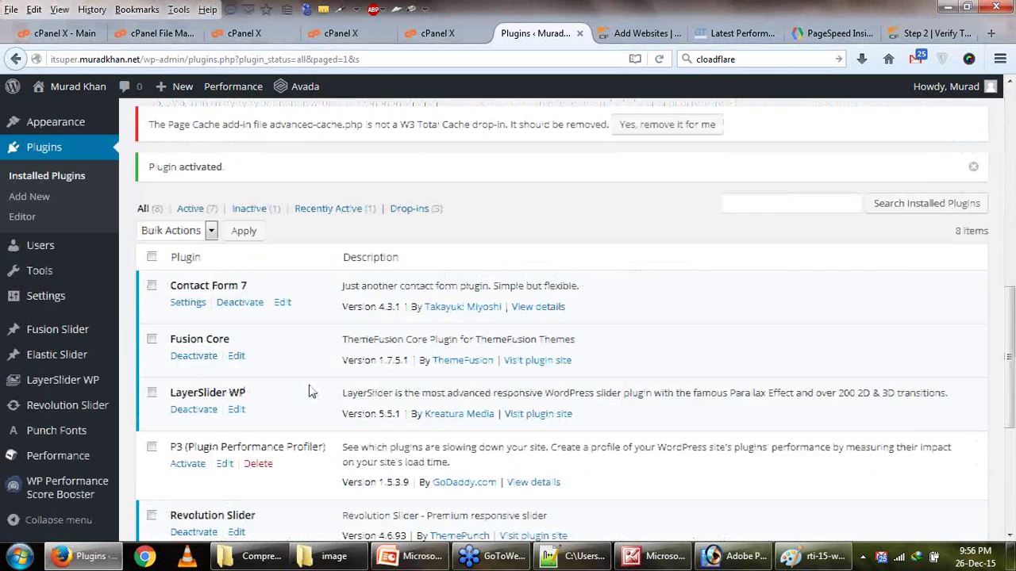
# From WP Smush settings, launch Bulk Smush Now on the 9 unsmushed media library images.
pyautogui.scroll(-6, 311, 392)
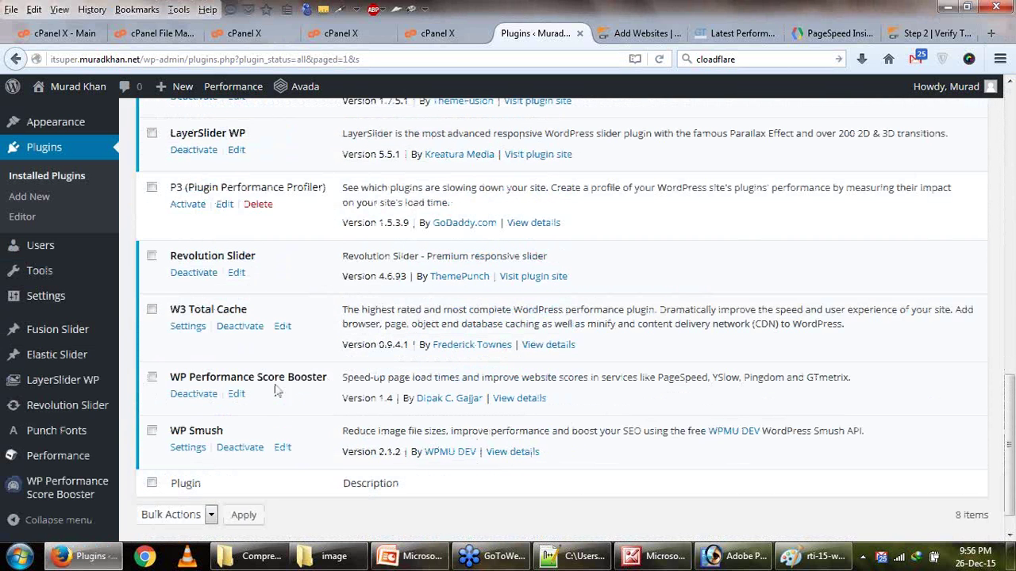
pyautogui.scroll(-1, 262, 390)
pyautogui.click(197, 417)
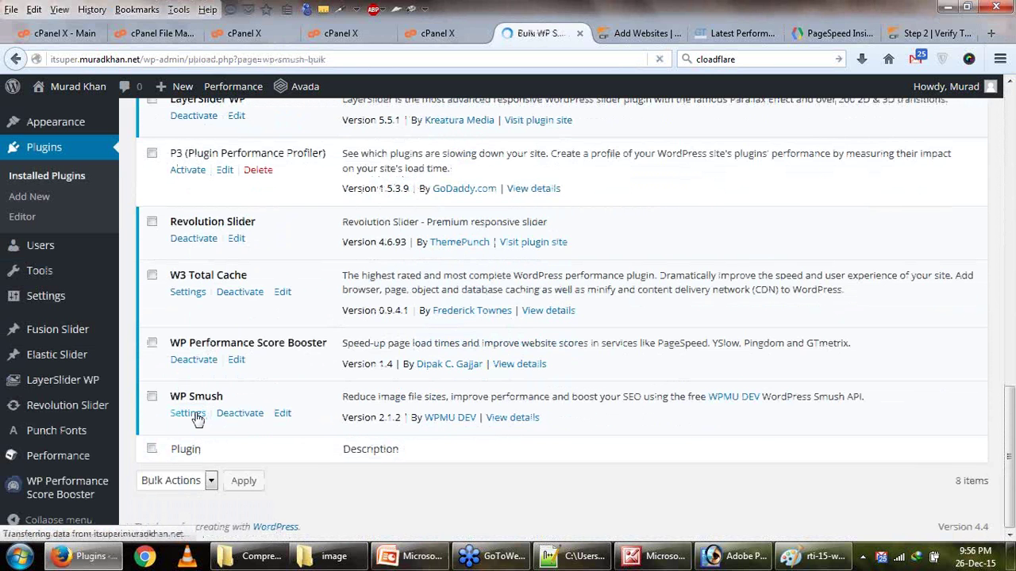
pyautogui.scroll(-9, 259, 375)
pyautogui.scroll(-9, 259, 374)
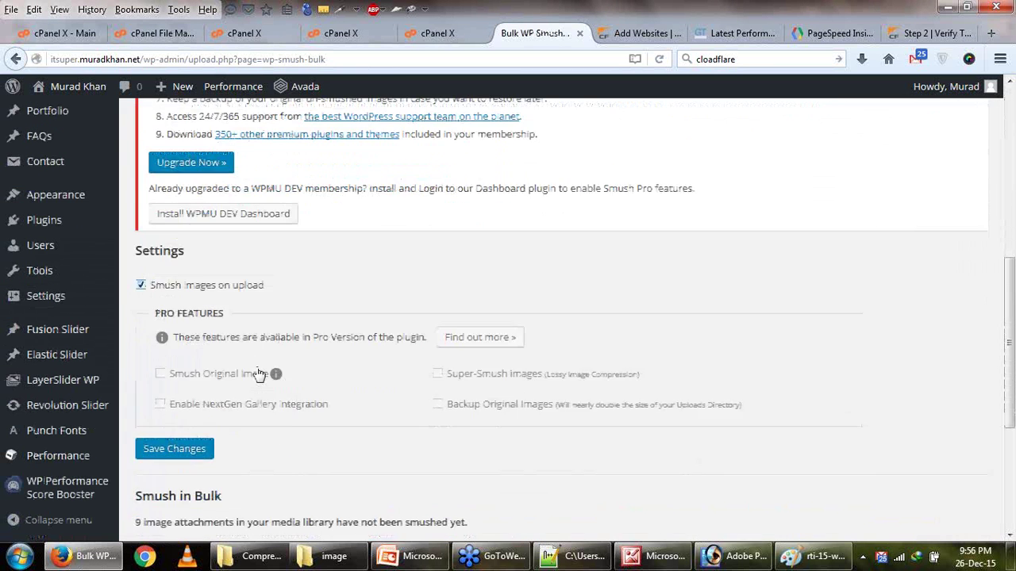
pyautogui.click(197, 453)
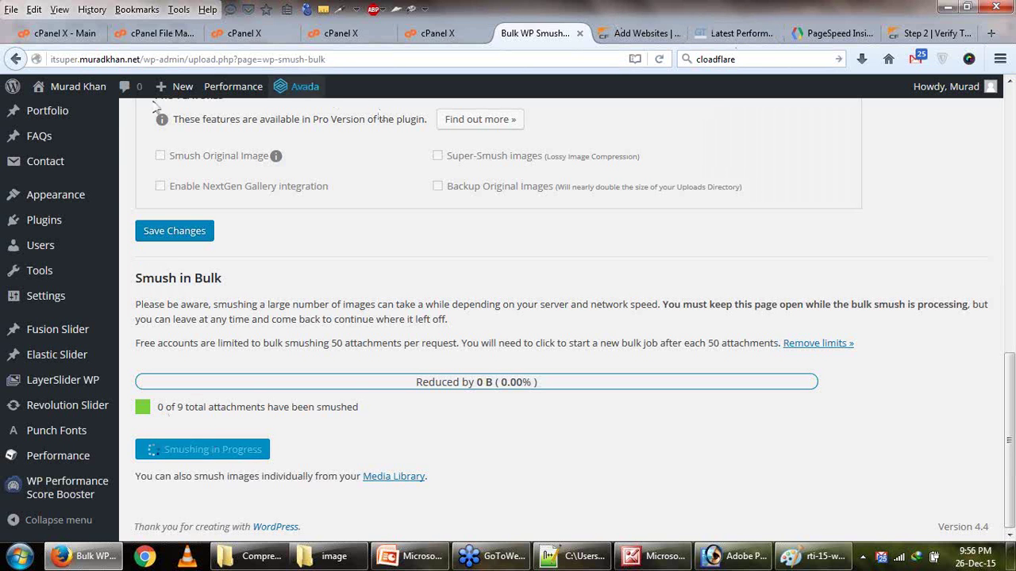
# Open the carcompany site in a new tab from the admin bar's Visit Site link.
pyautogui.moveTo(93, 93)
pyautogui.rightClick(69, 111)
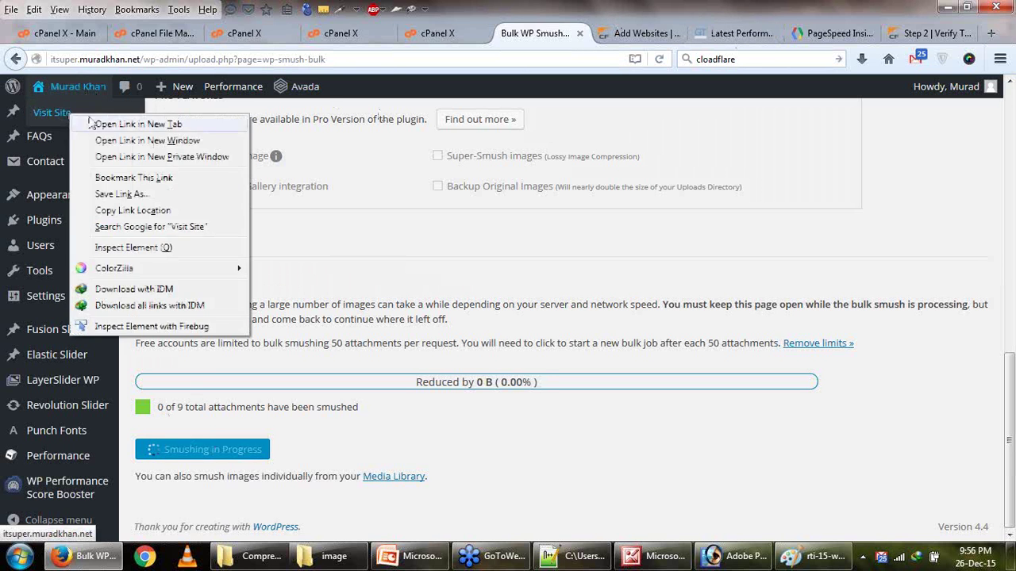
pyautogui.click(111, 123)
pyautogui.click(575, 35)
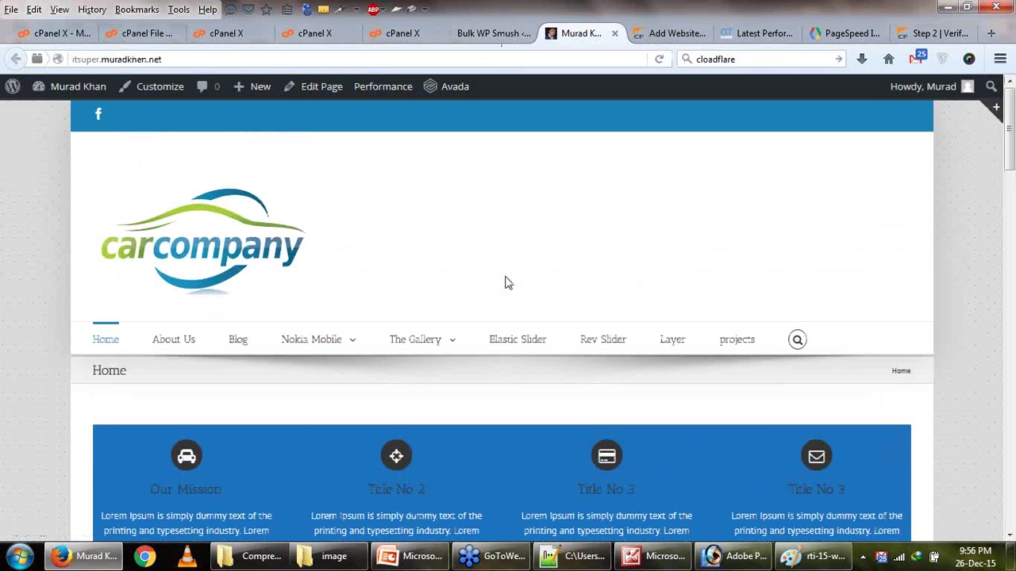
# Scroll the homepage, then check Bulk WP Smush progress at 3 of 9 images smushed.
pyautogui.scroll(-5, 508, 284)
pyautogui.scroll(5, 508, 283)
pyautogui.scroll(-2, 511, 326)
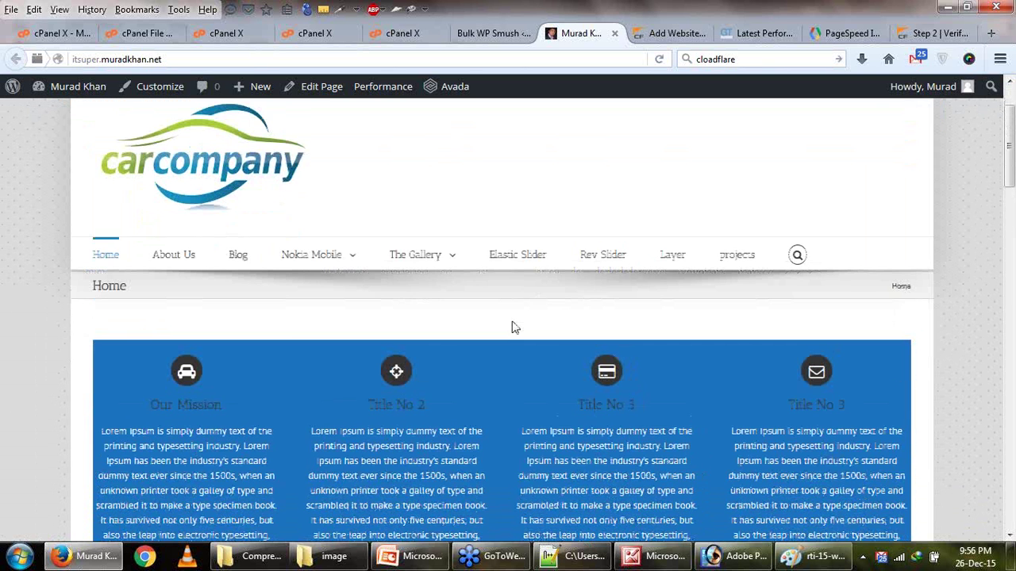
pyautogui.scroll(2, 512, 327)
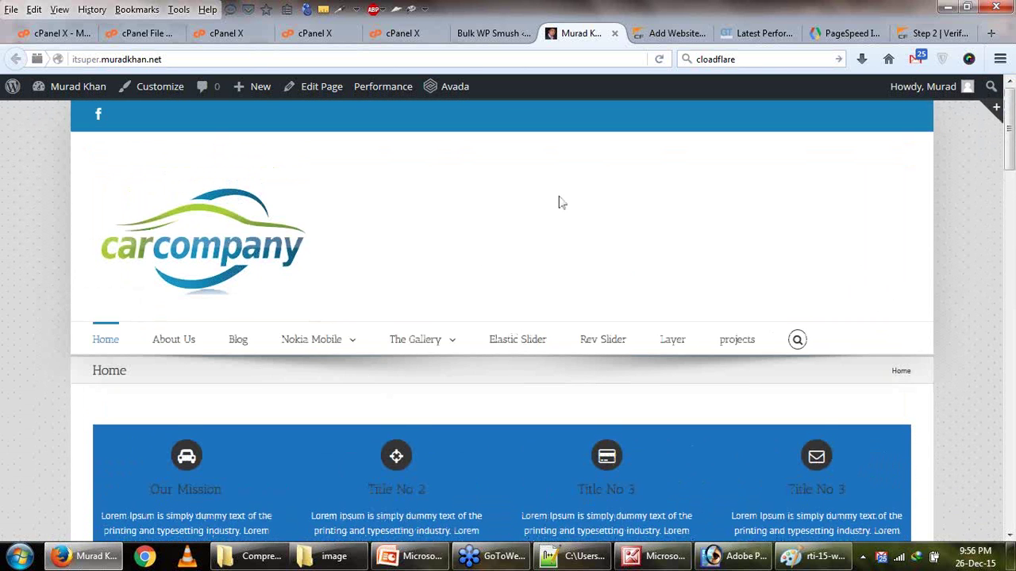
pyautogui.scroll(-2, 558, 202)
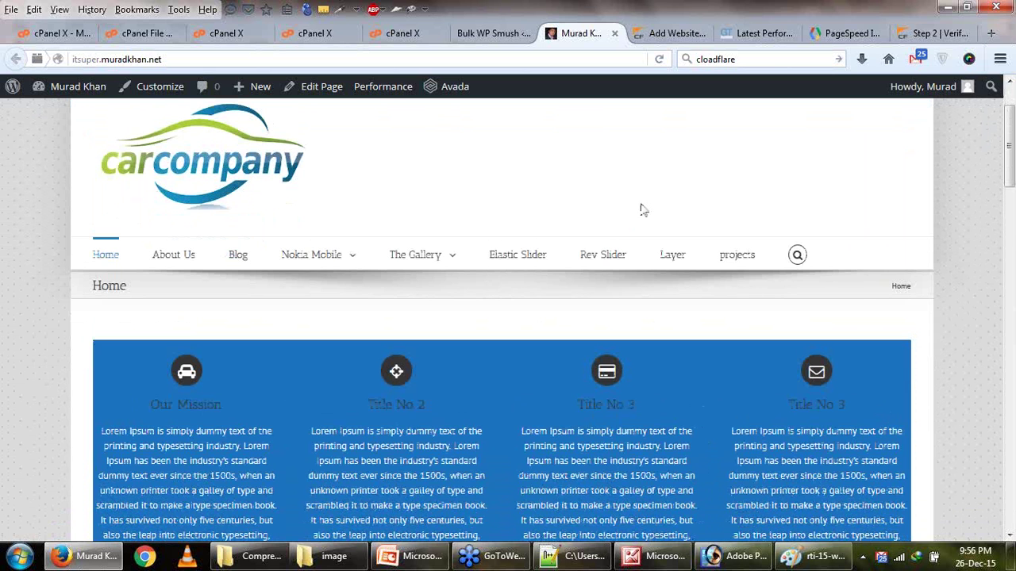
pyautogui.click(471, 34)
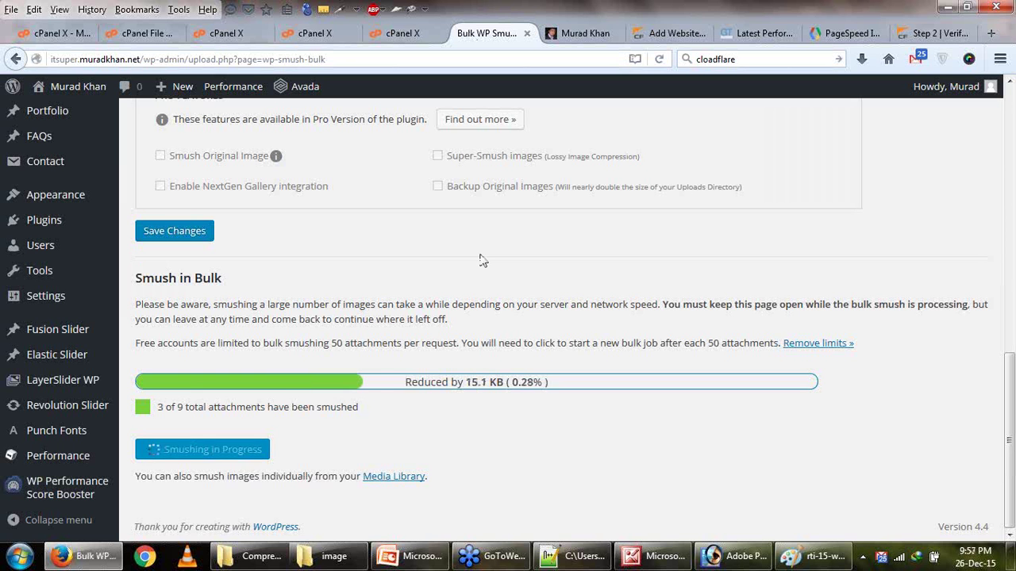
# Browse the live site again, then return to the bulk smush progress page.
pyautogui.click(576, 35)
pyautogui.scroll(-5, 673, 363)
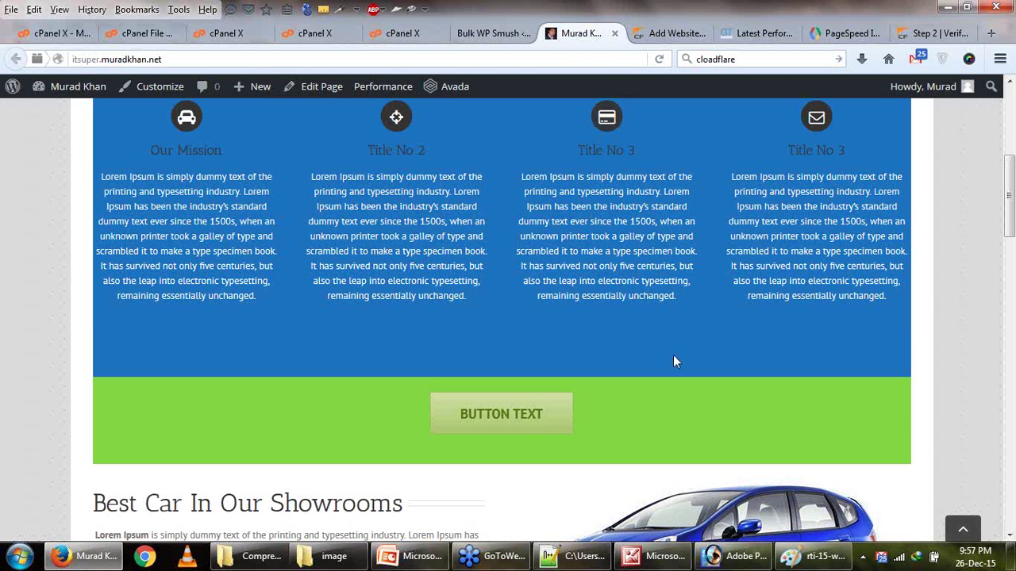
pyautogui.scroll(-5, 673, 362)
pyautogui.scroll(-8, 627, 480)
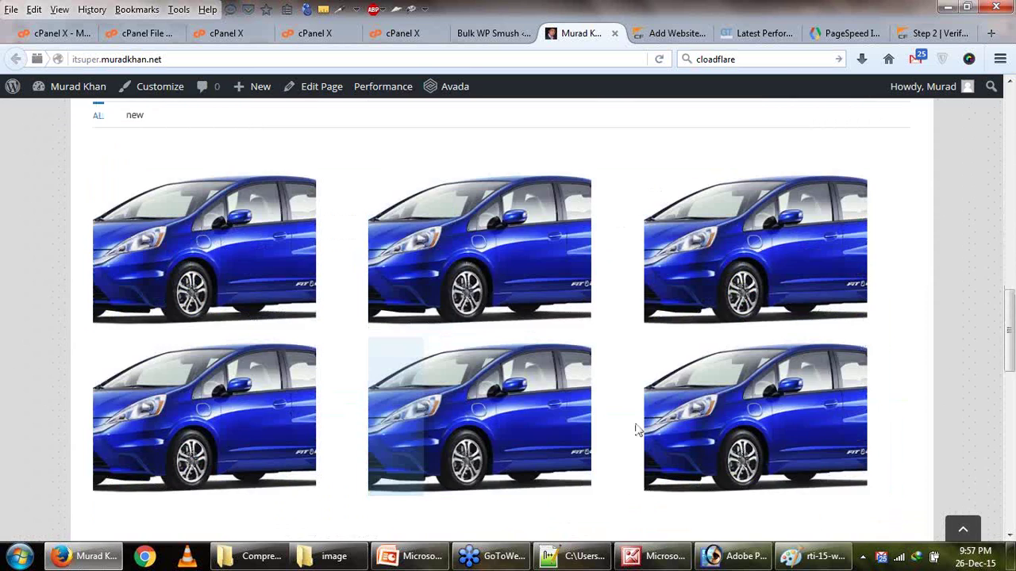
pyautogui.scroll(-6, 638, 429)
pyautogui.scroll(-9, 638, 429)
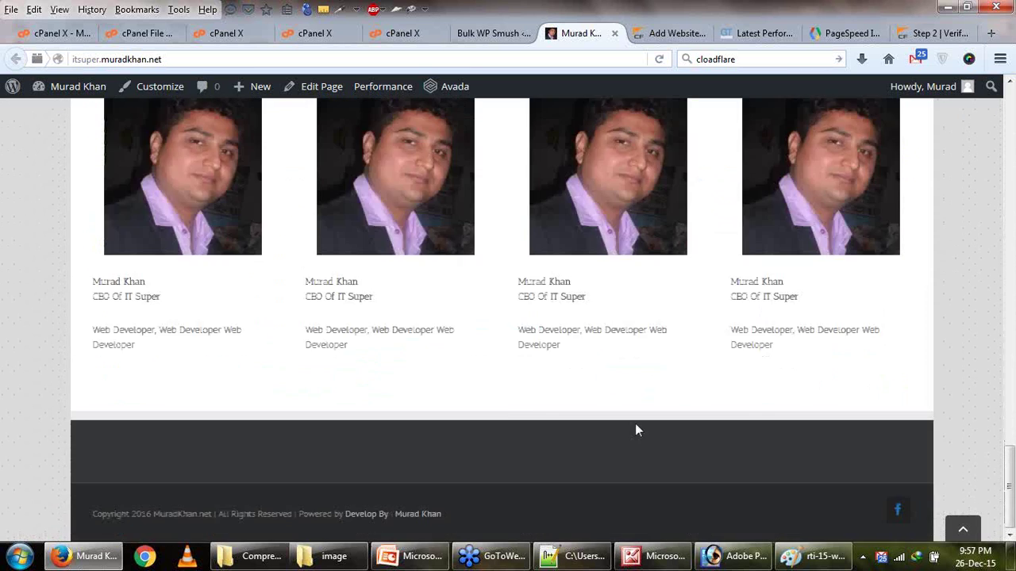
pyautogui.scroll(13, 638, 430)
pyautogui.scroll(15, 638, 430)
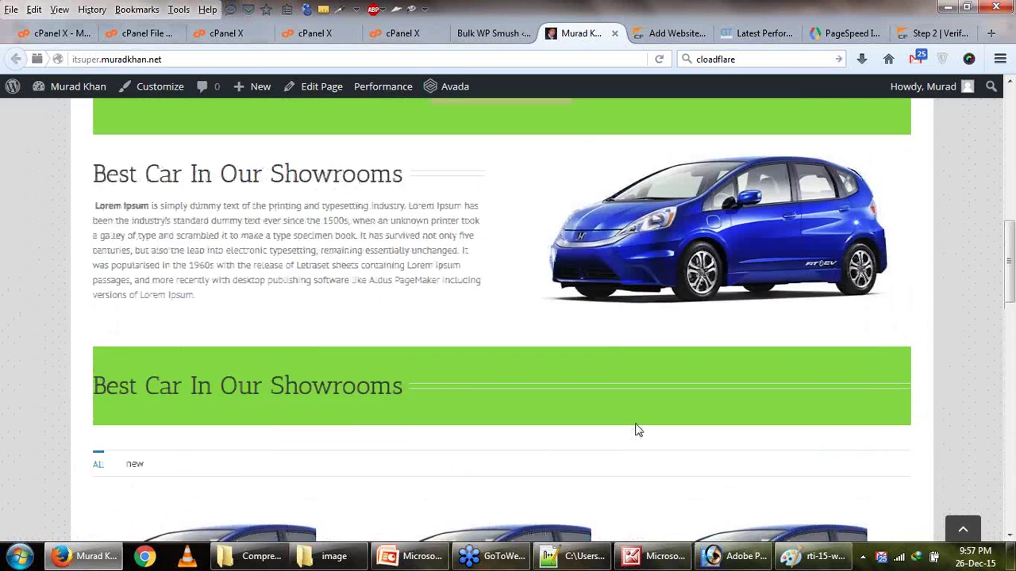
pyautogui.scroll(1, 635, 422)
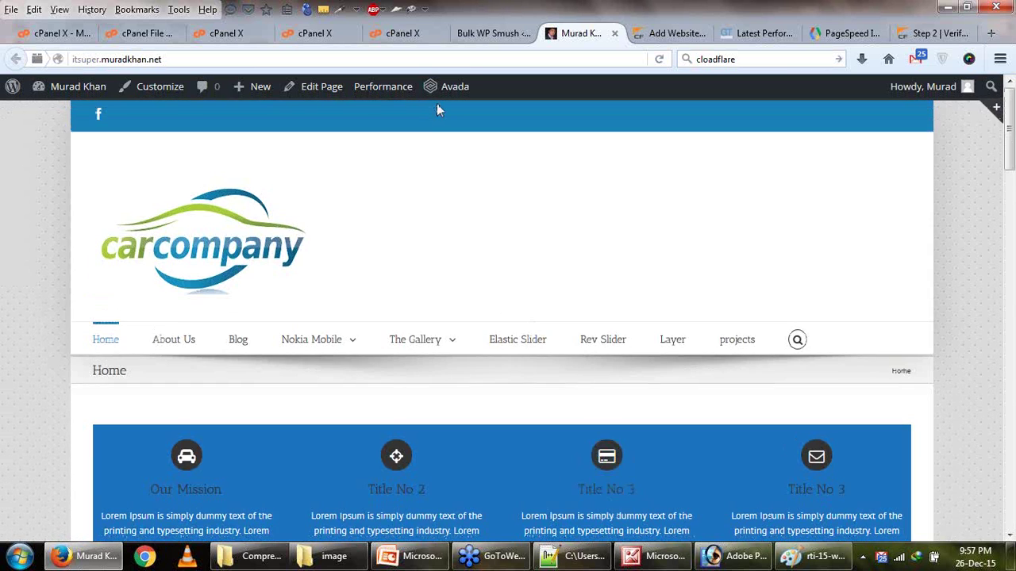
pyautogui.click(473, 33)
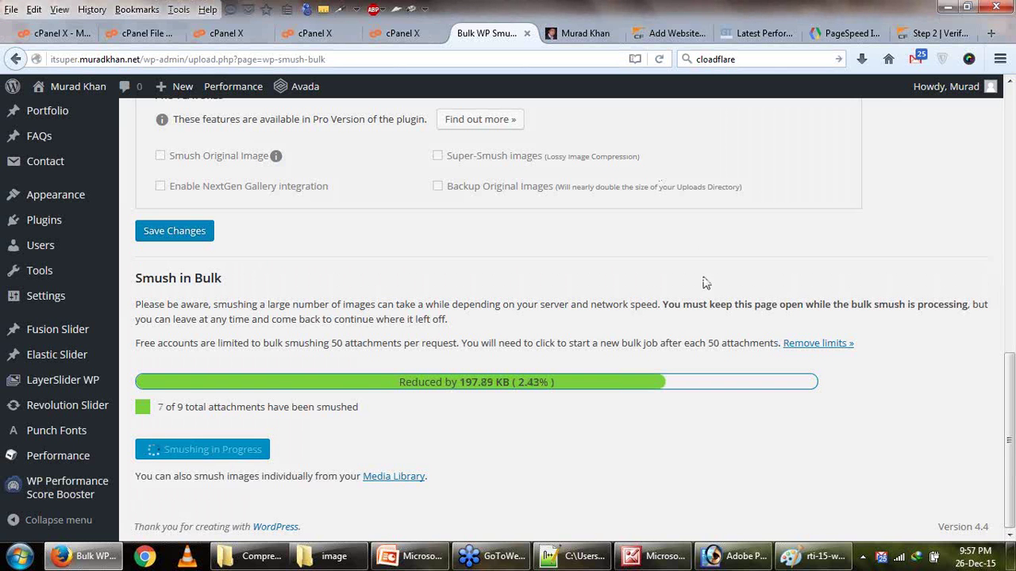
# Open the Revolution Slider admin page in a new tab.
pyautogui.rightClick(49, 412)
pyautogui.click(104, 190)
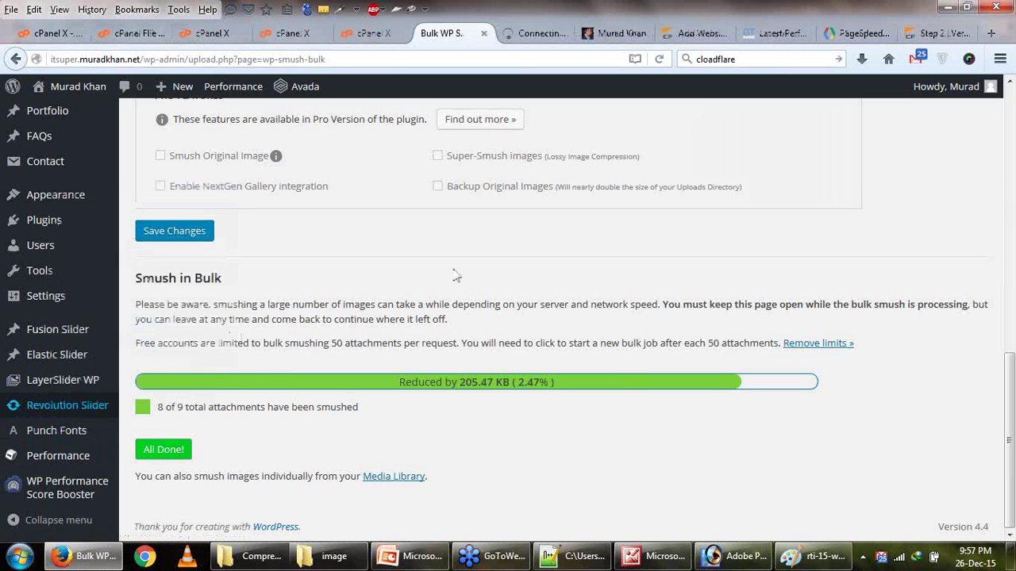
pyautogui.click(505, 37)
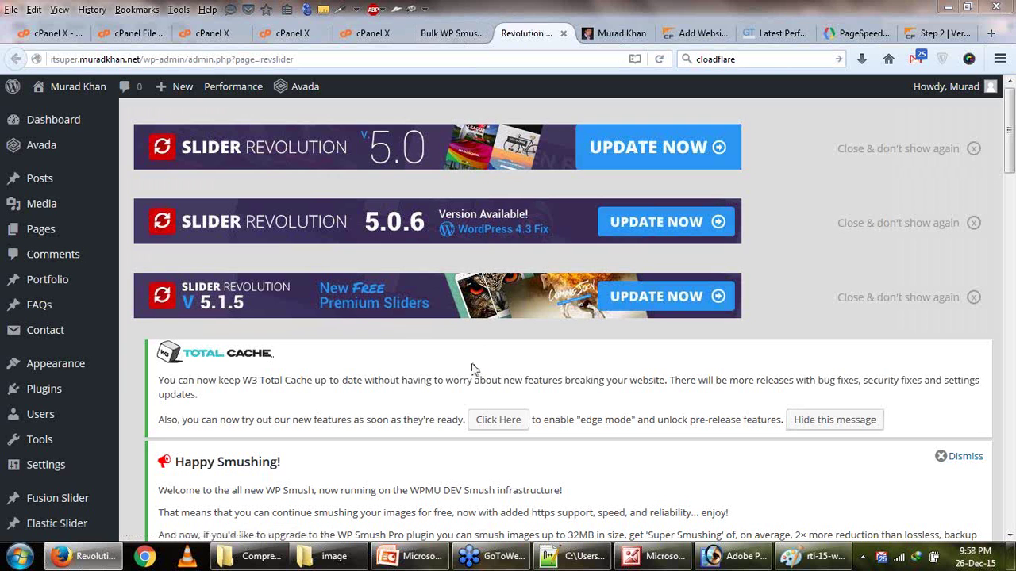
# Scan the Revolution Sliders list and open the car slider's settings.
pyautogui.scroll(-1, 500, 462)
pyautogui.scroll(-5, 498, 457)
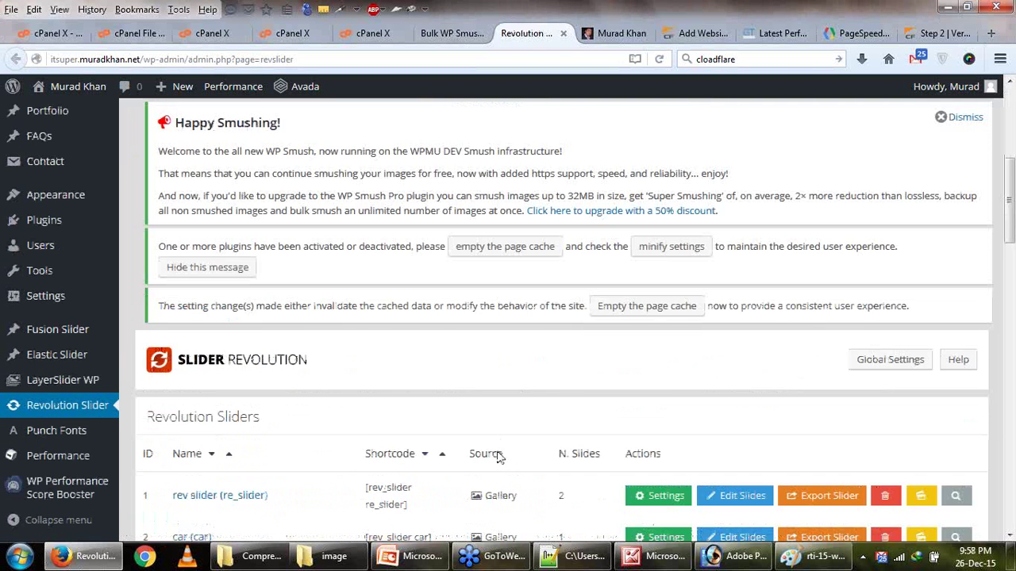
pyautogui.scroll(-4, 499, 456)
pyautogui.scroll(1, 497, 458)
pyautogui.scroll(2, 500, 458)
pyautogui.click(180, 286)
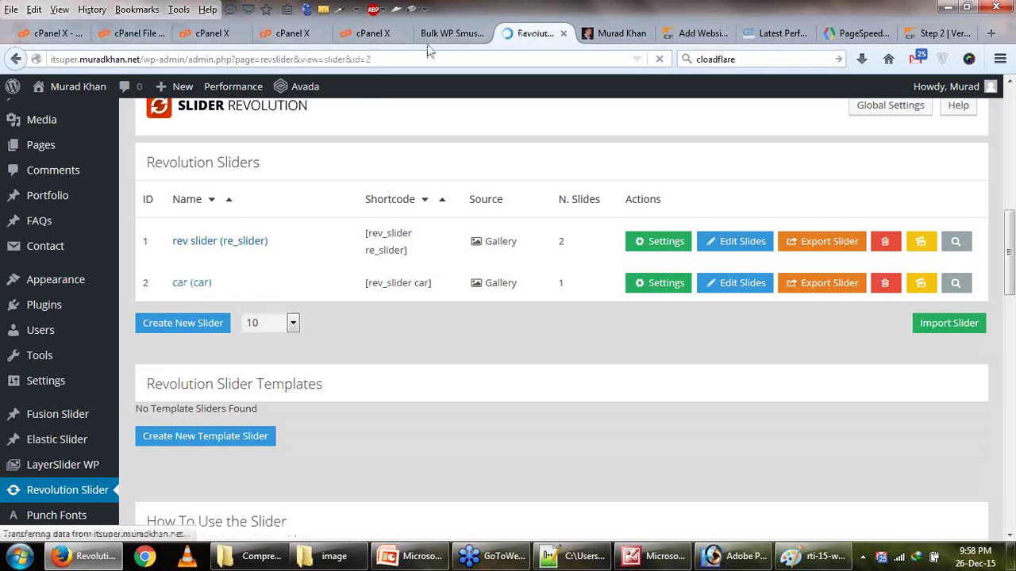
# Review the car slider settings, open LayerSlider WP, then view smush results at 9 of 9.
pyautogui.scroll(-12, 431, 59)
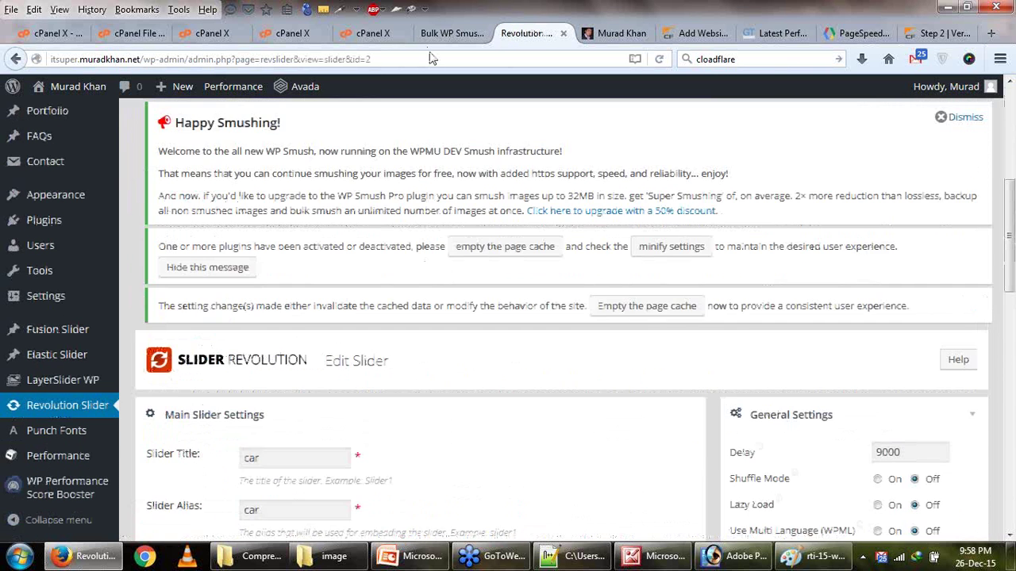
pyautogui.scroll(-3, 431, 59)
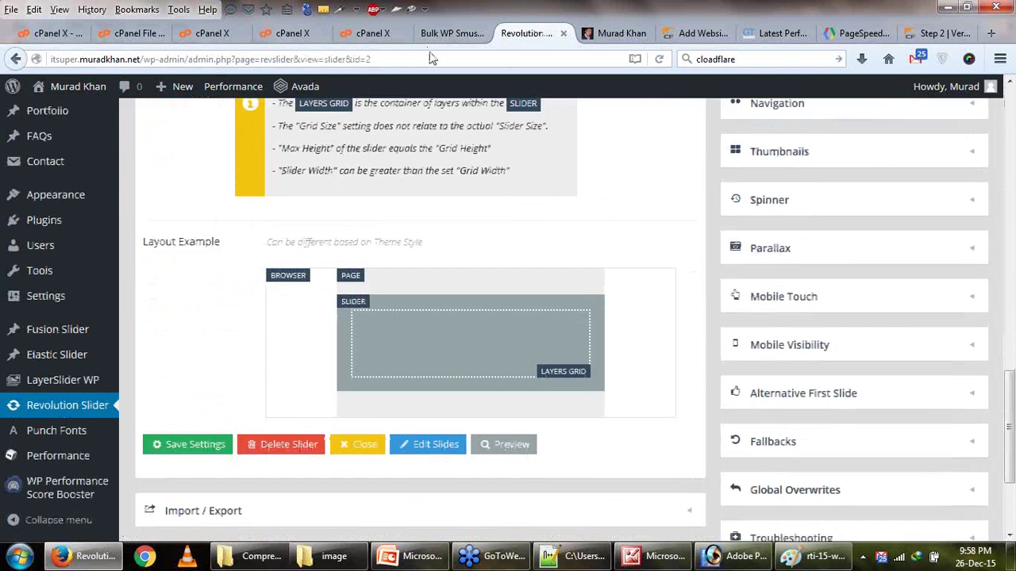
pyautogui.scroll(6, 431, 59)
pyautogui.scroll(3, 431, 59)
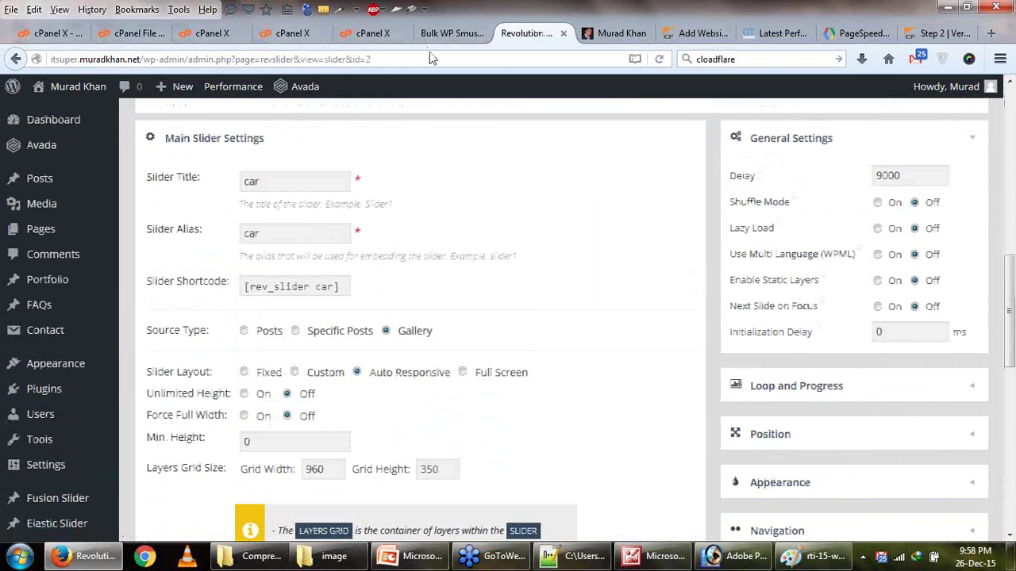
pyautogui.scroll(4, 430, 58)
pyautogui.scroll(-4, 431, 59)
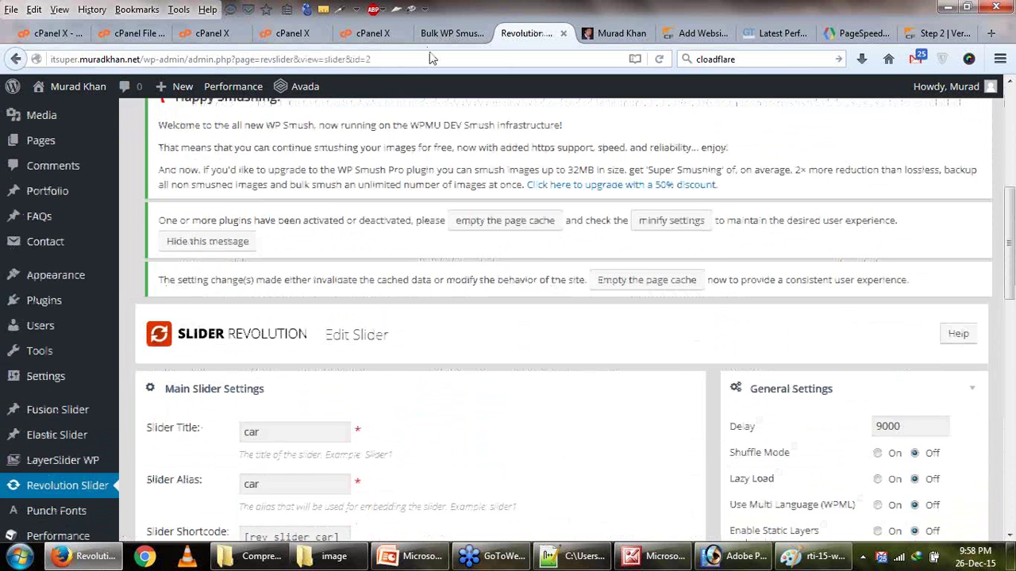
pyautogui.scroll(-2, 32, 373)
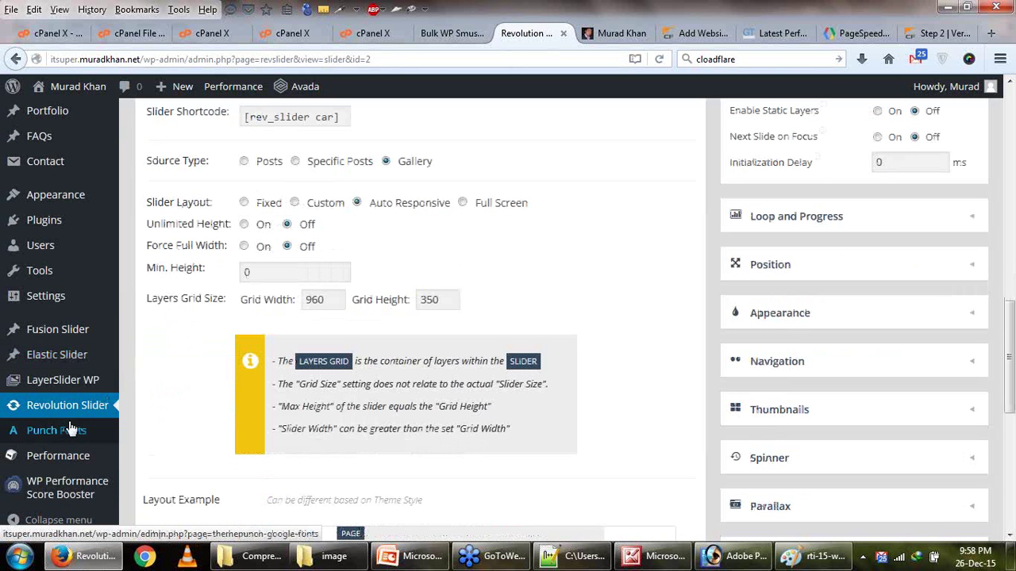
pyautogui.click(79, 388)
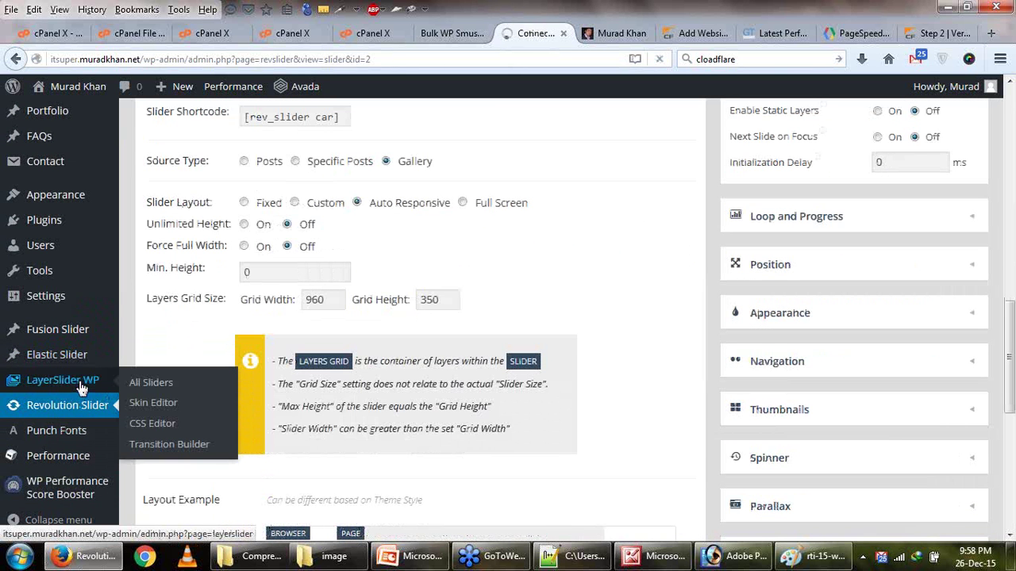
pyautogui.click(444, 33)
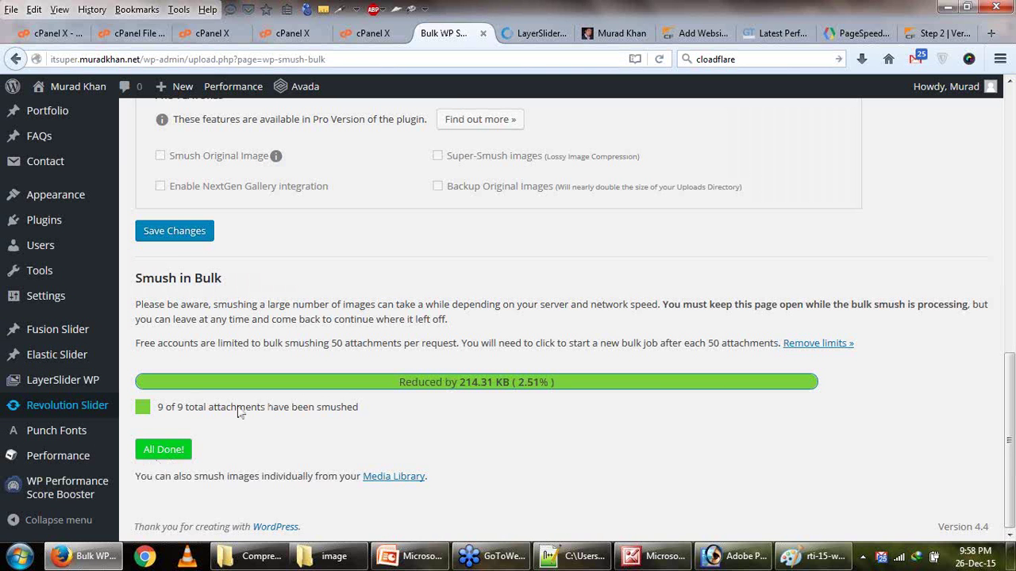
# Highlight the 9 smushed attachments (214.31 KB saved), then view GTmetrix: PageSpeed A 95%, YSlow B 89%.
pyautogui.moveTo(172, 413); pyautogui.dragTo(205, 415)
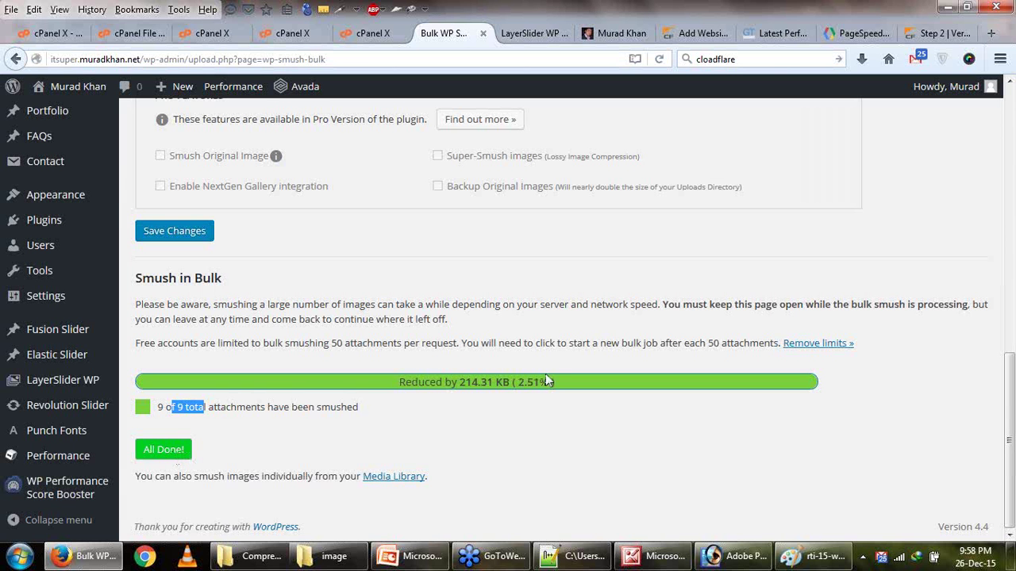
pyautogui.scroll(1, 548, 379)
pyautogui.scroll(3, 546, 379)
pyautogui.scroll(-4, 546, 373)
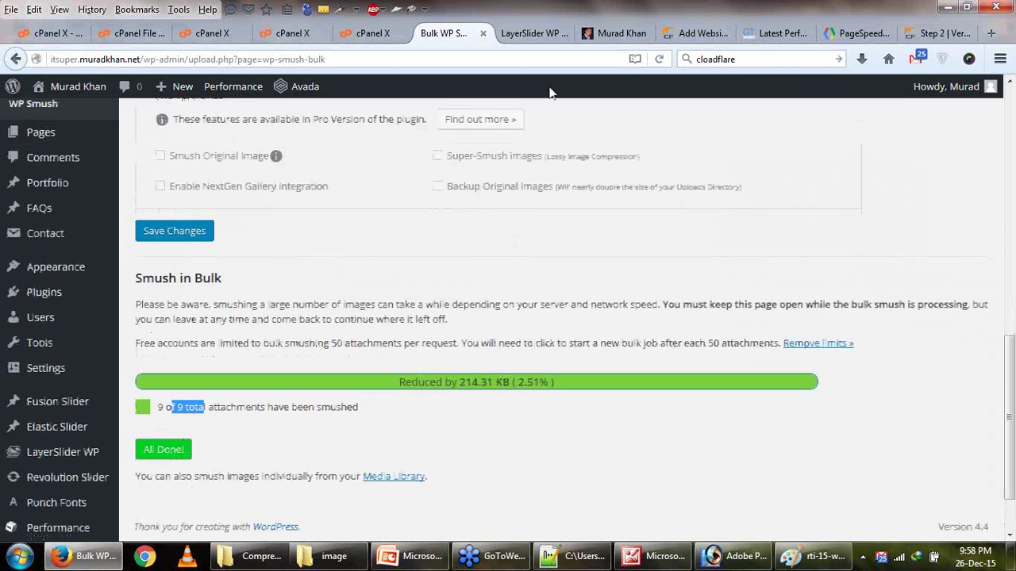
pyautogui.click(526, 33)
pyautogui.click(448, 33)
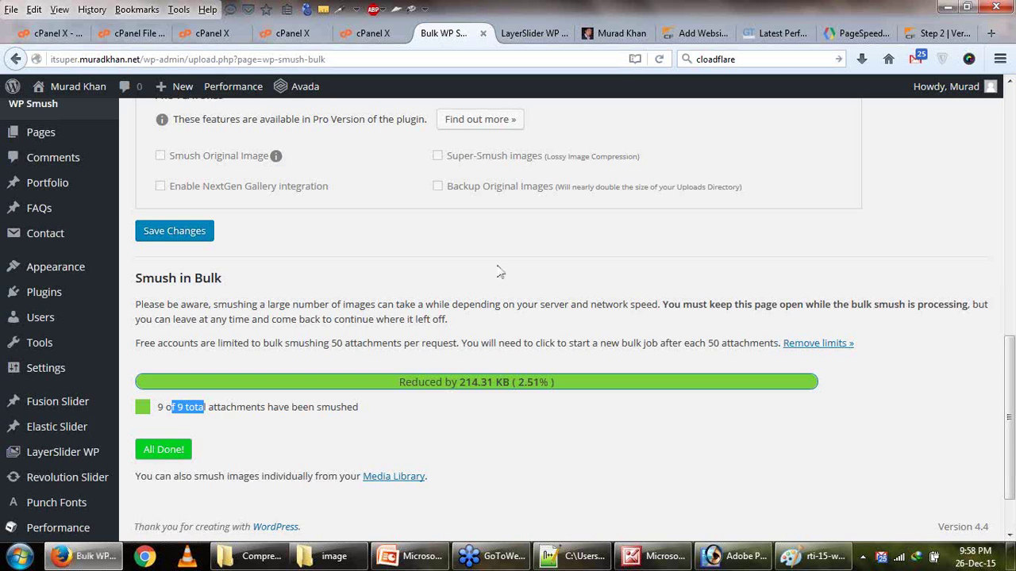
pyautogui.scroll(3, 339, 298)
pyautogui.scroll(4, 339, 298)
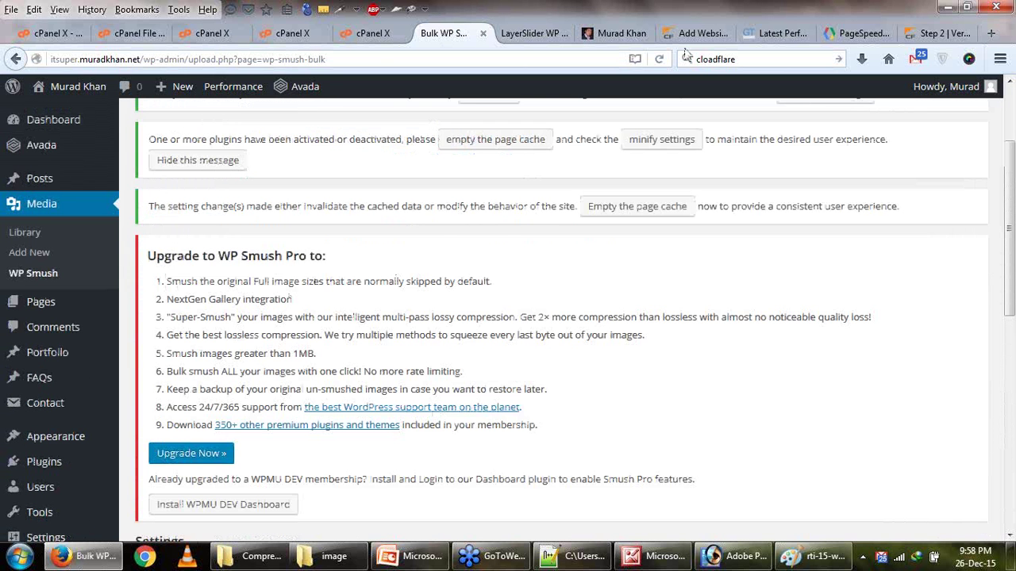
pyautogui.click(701, 36)
pyautogui.click(778, 33)
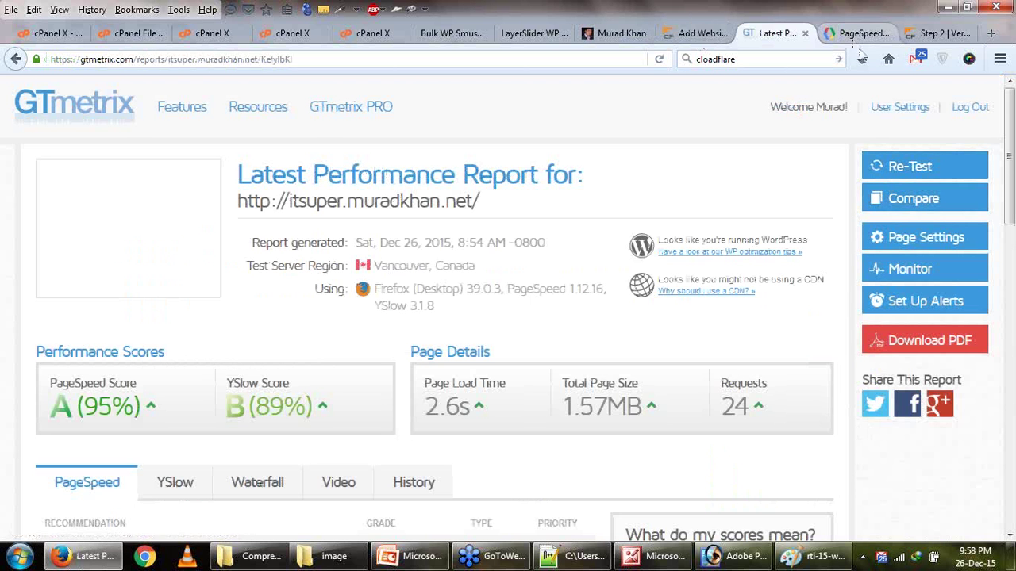
# Rerun the PageSpeed Insights analysis from the 91/100 desktop results.
pyautogui.click(858, 33)
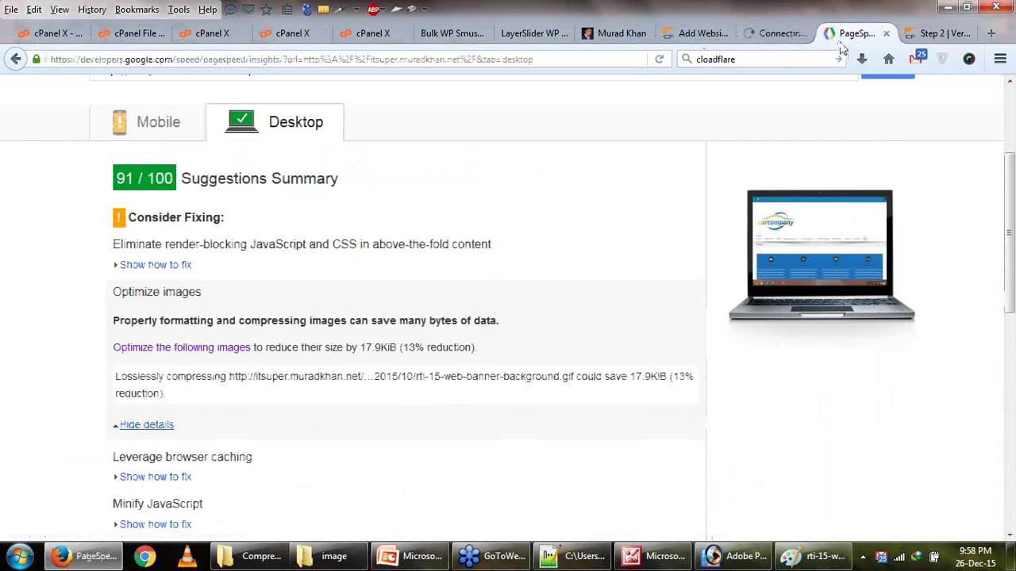
pyautogui.scroll(1, 807, 226)
pyautogui.scroll(2, 809, 222)
pyautogui.click(872, 234)
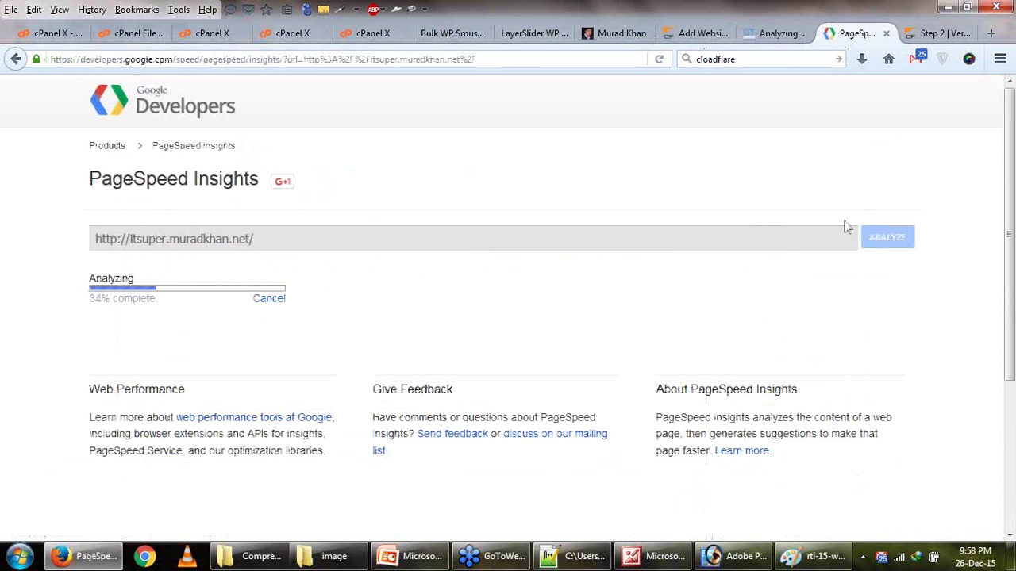
# Glance at CloudFlare, then scroll LayerSlider WP to its sliders list.
pyautogui.click(688, 35)
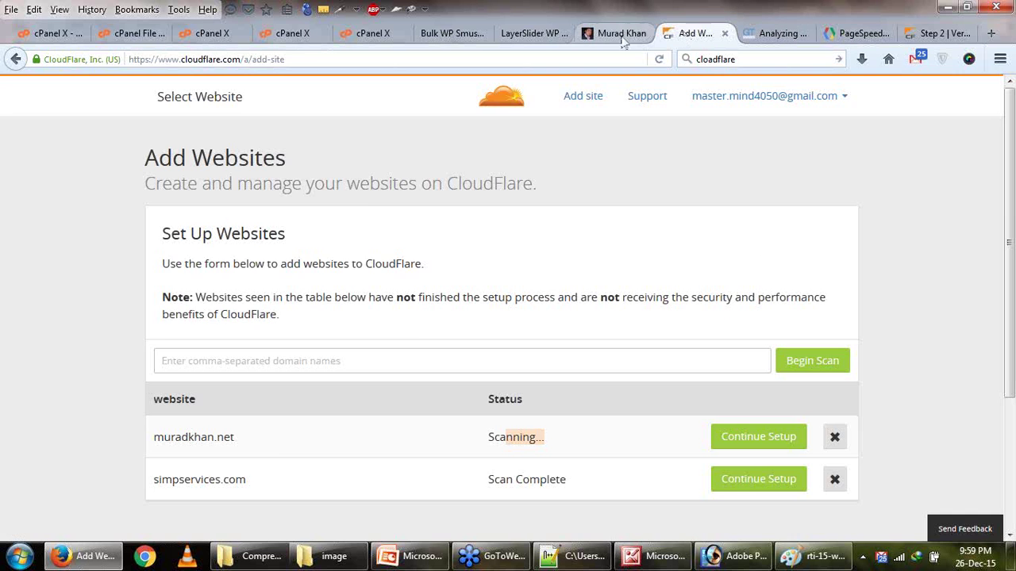
pyautogui.click(507, 36)
pyautogui.scroll(-5, 262, 251)
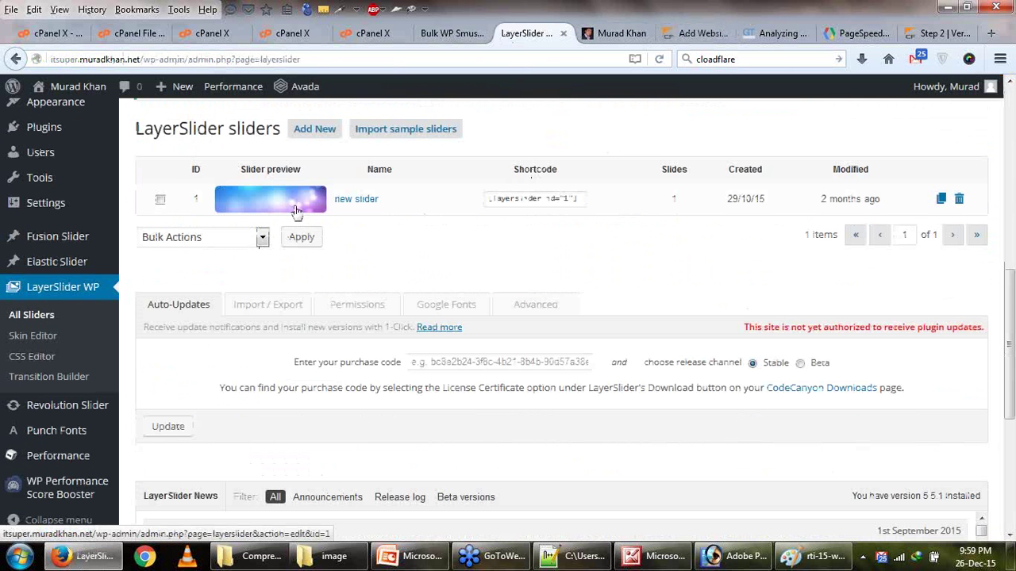
# Inspect the Layers of 'new slider', then view Revolution Slider's list: rev slider and car.
pyautogui.click(344, 207)
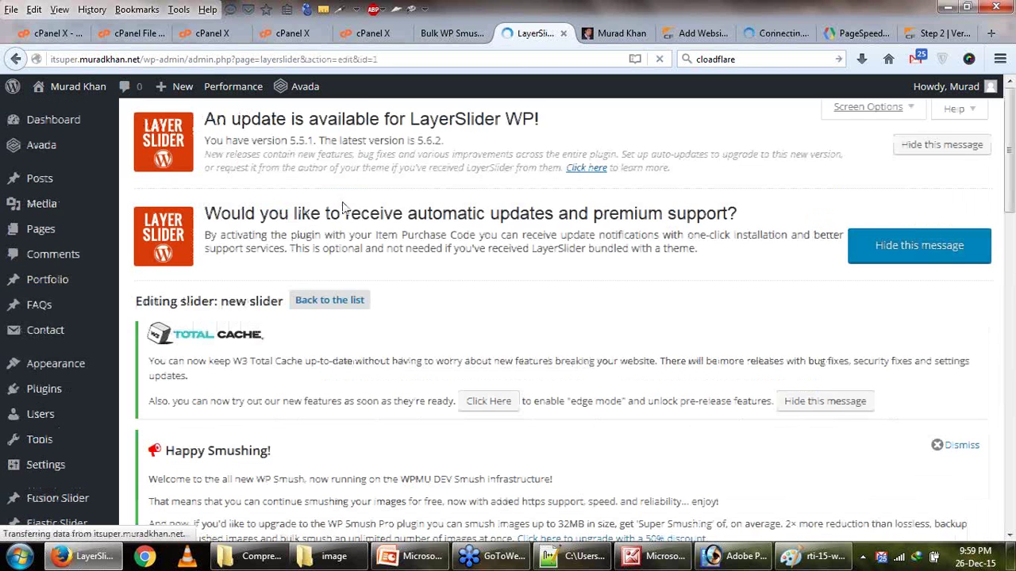
pyautogui.scroll(-10, 345, 208)
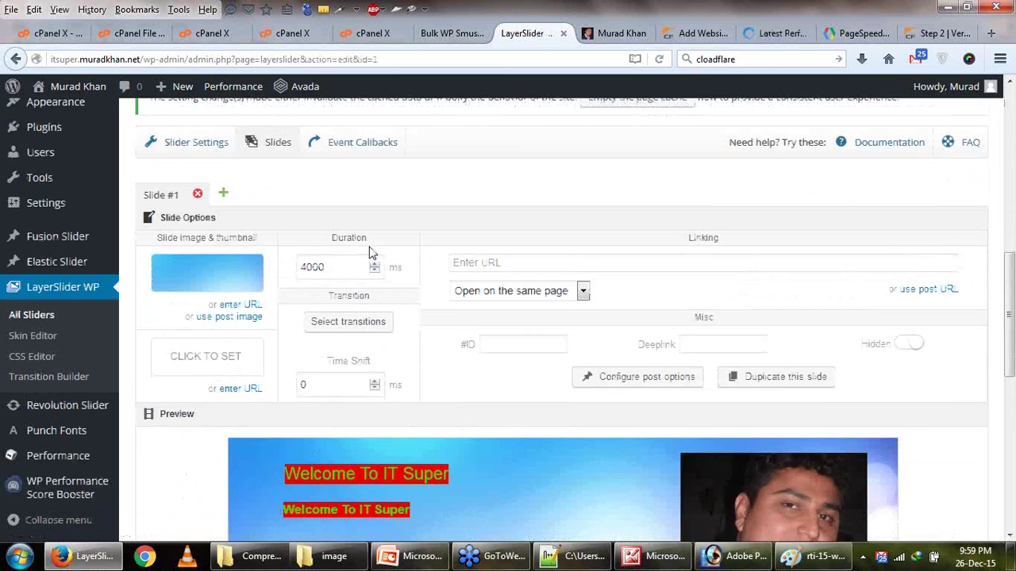
pyautogui.scroll(-5, 369, 250)
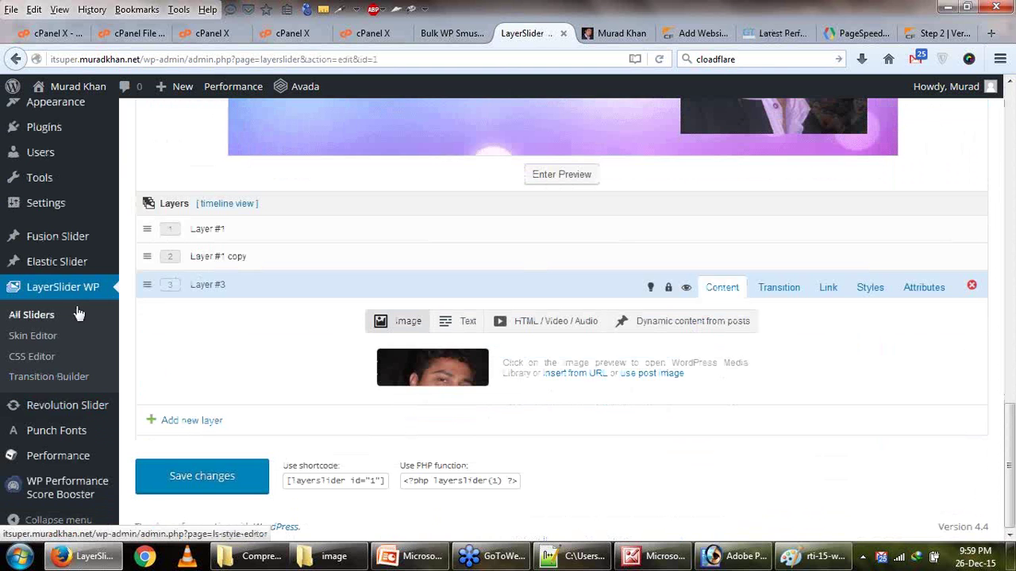
pyautogui.click(87, 409)
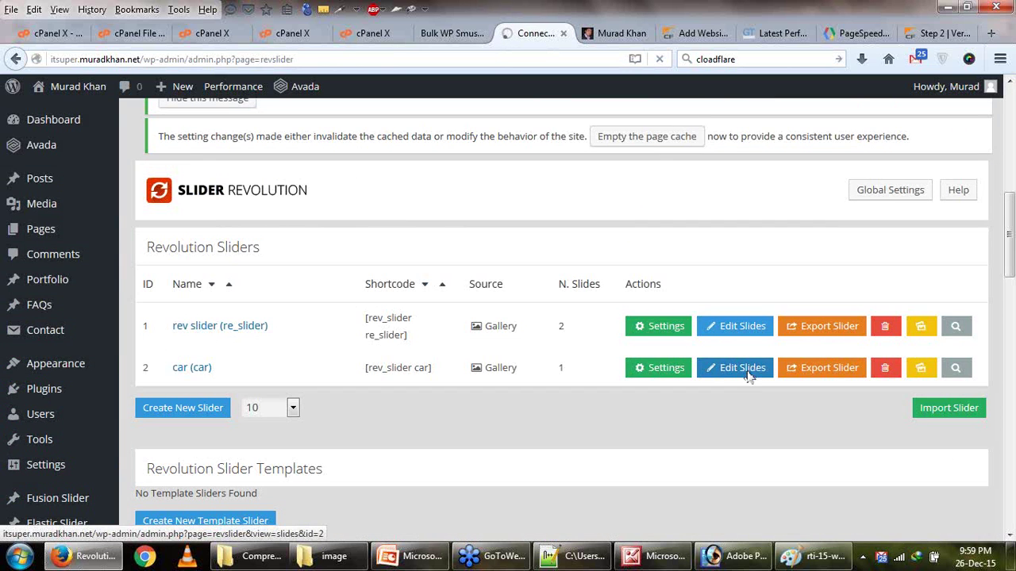
# Expand desktop Optimize images fixes, showing rti-15-web-banner-background.gif could save 17.9KiB.
pyautogui.click(784, 35)
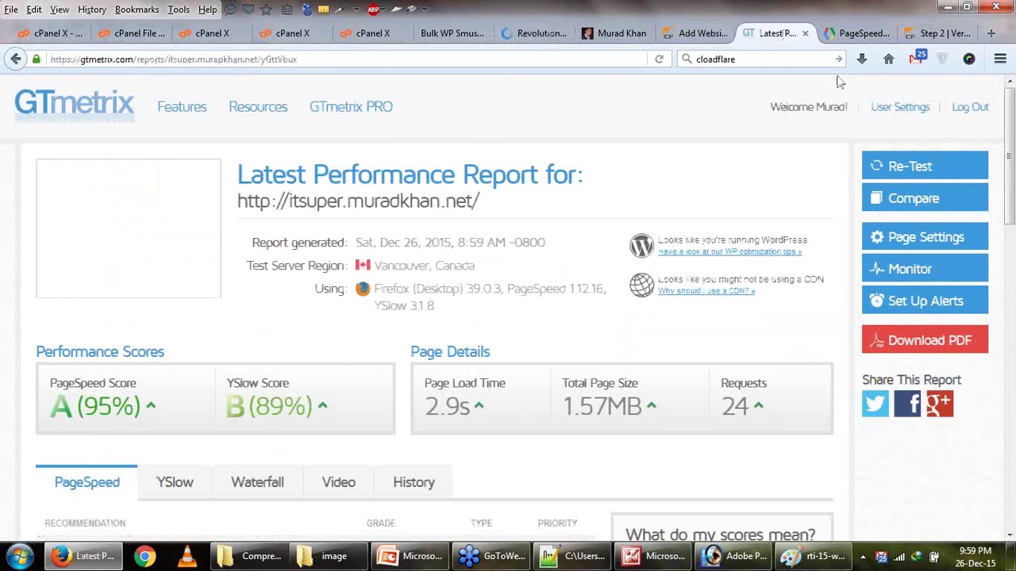
pyautogui.click(859, 34)
pyautogui.click(305, 317)
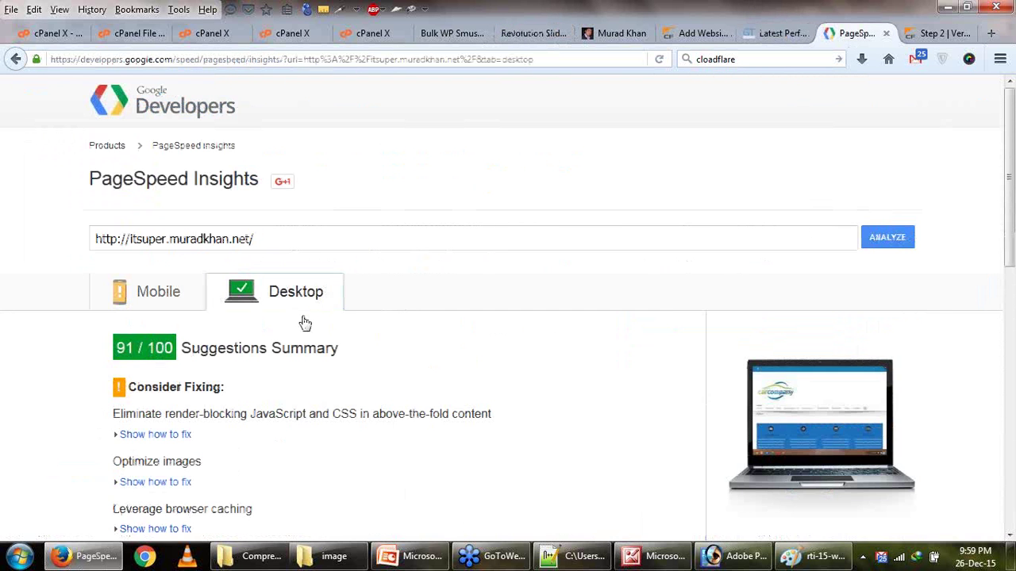
pyautogui.scroll(-3, 305, 323)
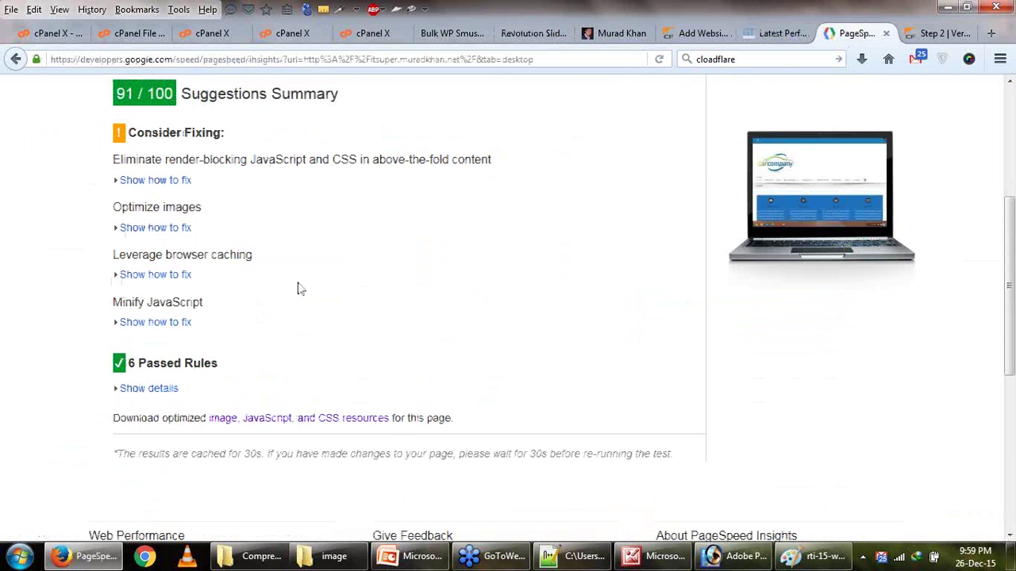
pyautogui.click(194, 230)
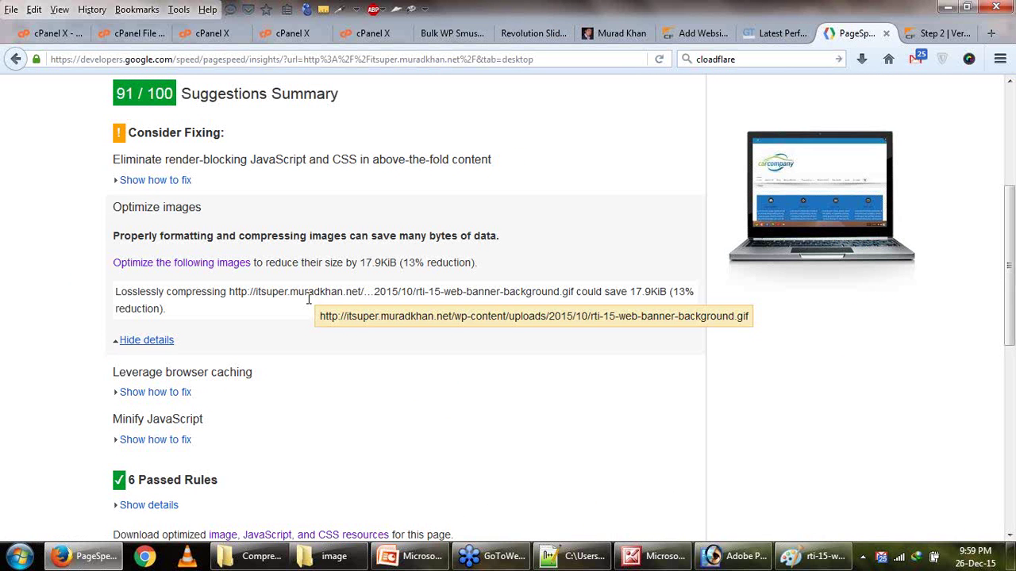
# Select the flagged banner's URL and bring up the optimized_contents image folder.
pyautogui.moveTo(361, 292); pyautogui.dragTo(491, 292)
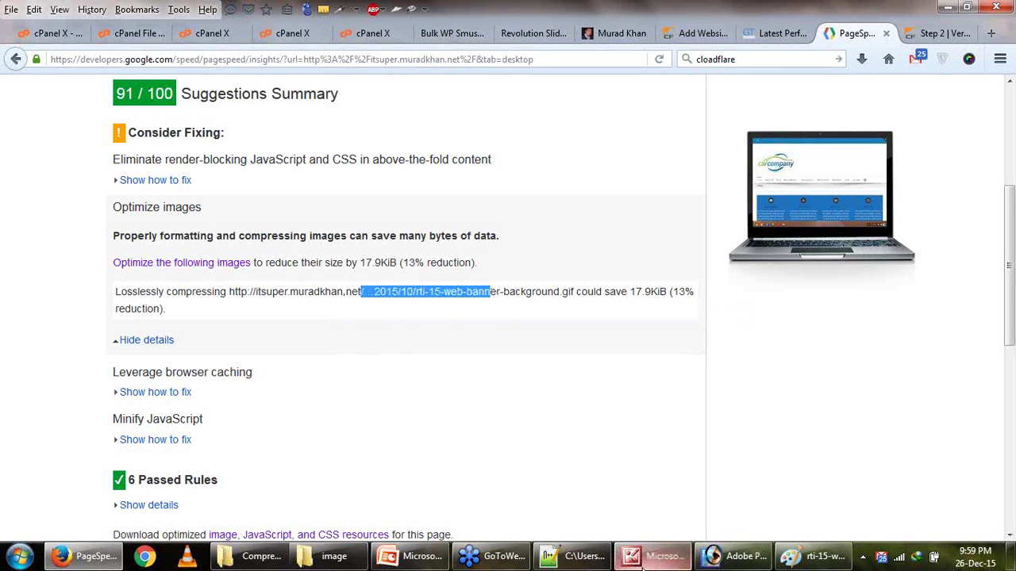
pyautogui.click(579, 559)
pyautogui.click(329, 557)
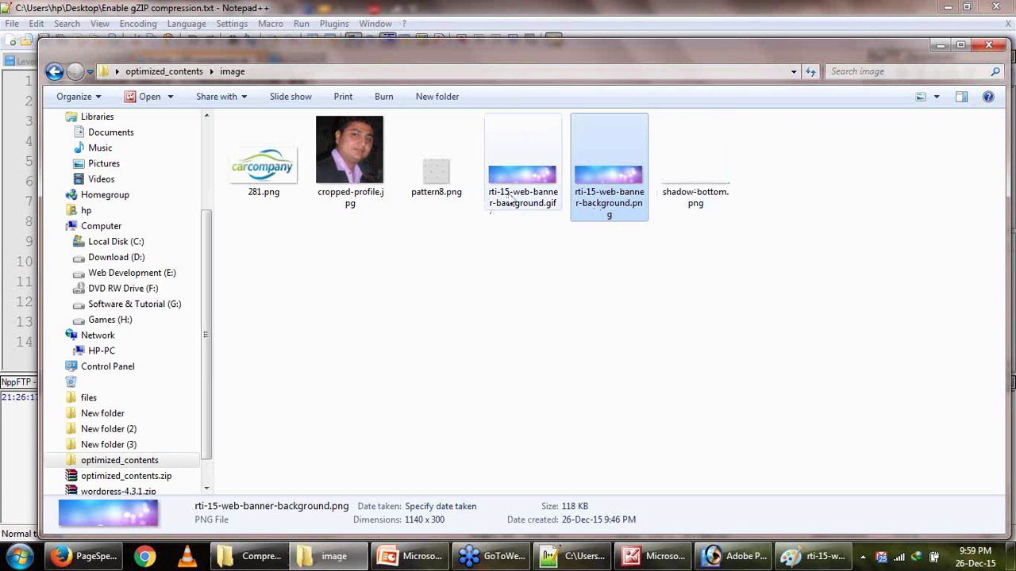
# Open rti-15-web-banner-background.gif (139 KB, 1140 x 300) with Microsoft Office Picture Manager.
pyautogui.moveTo(511, 202)
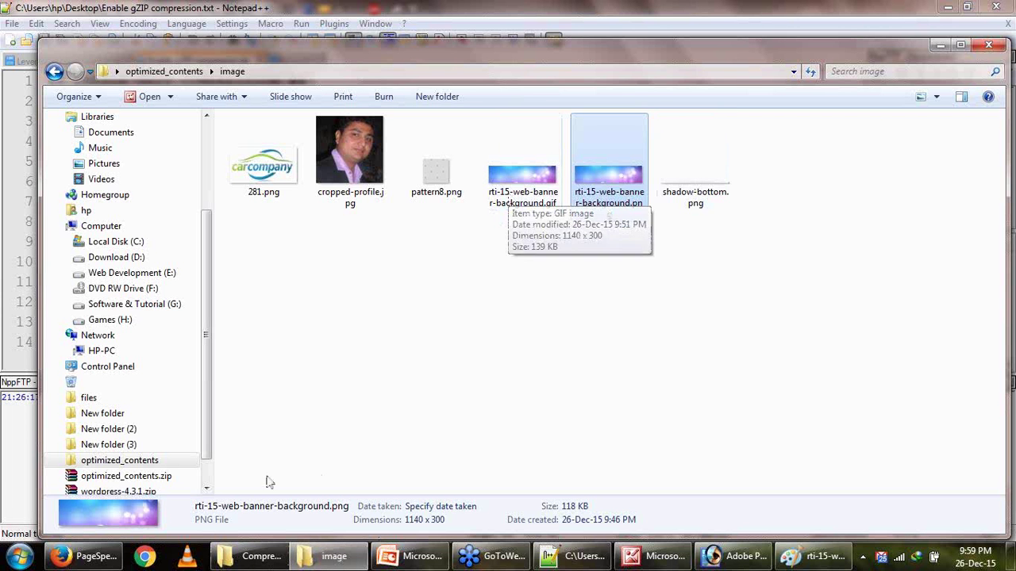
pyautogui.click(94, 559)
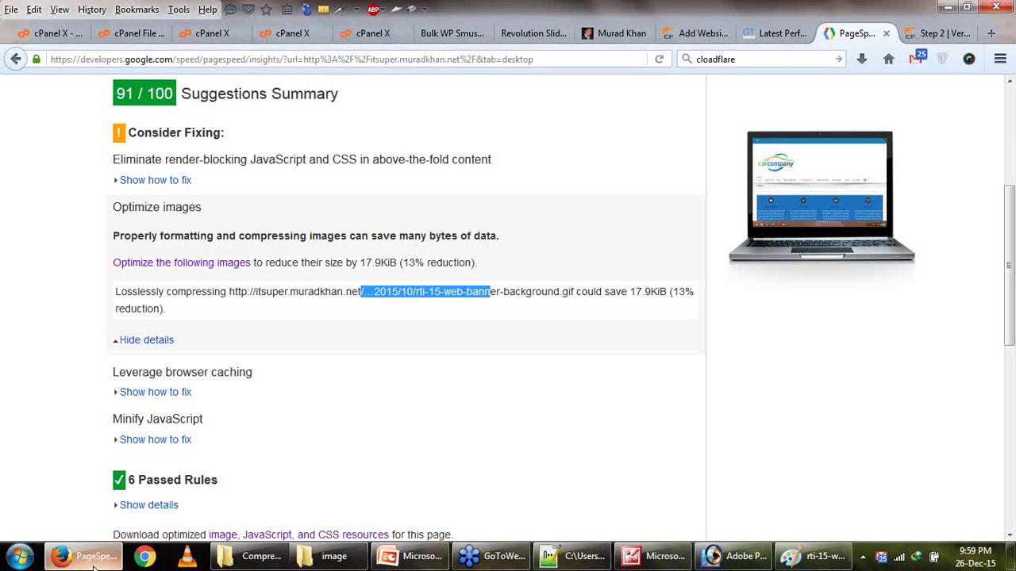
pyautogui.hotkey('alt', 'Tab')
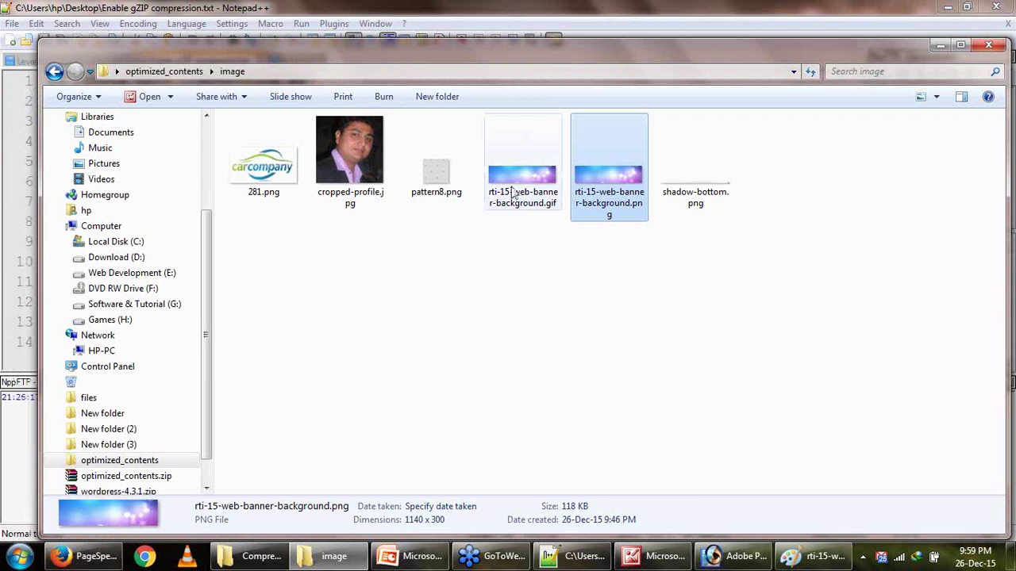
pyautogui.rightClick(512, 193)
pyautogui.moveTo(683, 341)
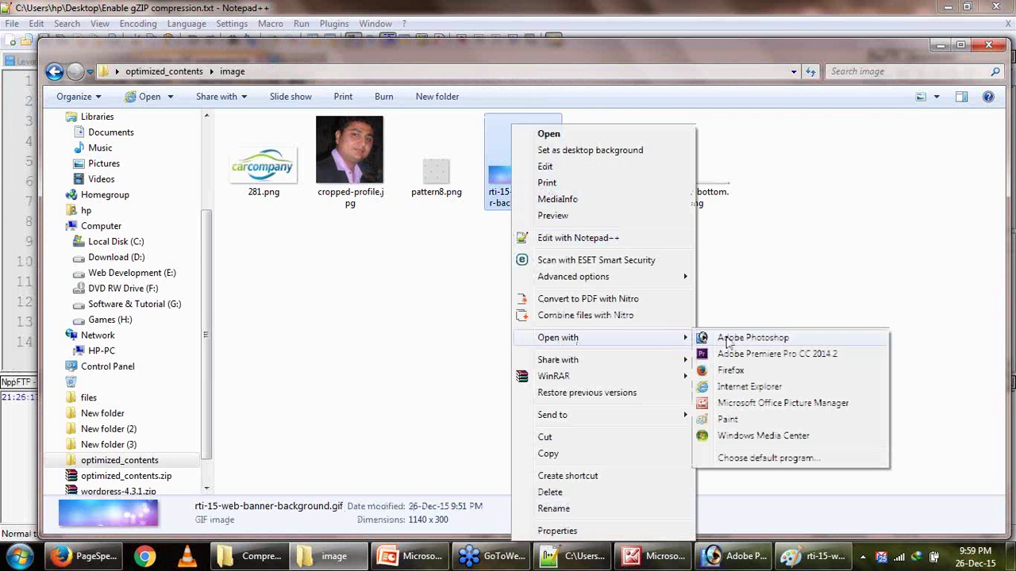
pyautogui.click(750, 403)
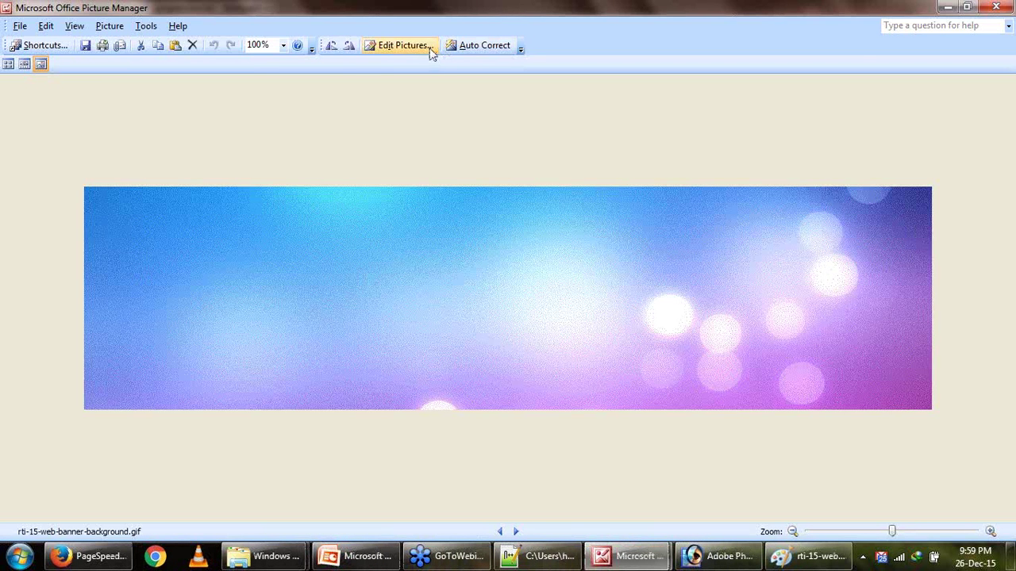
# Compress the banner gif for Documents (about 29.5 KB) in Picture Manager and save it.
pyautogui.click(401, 45)
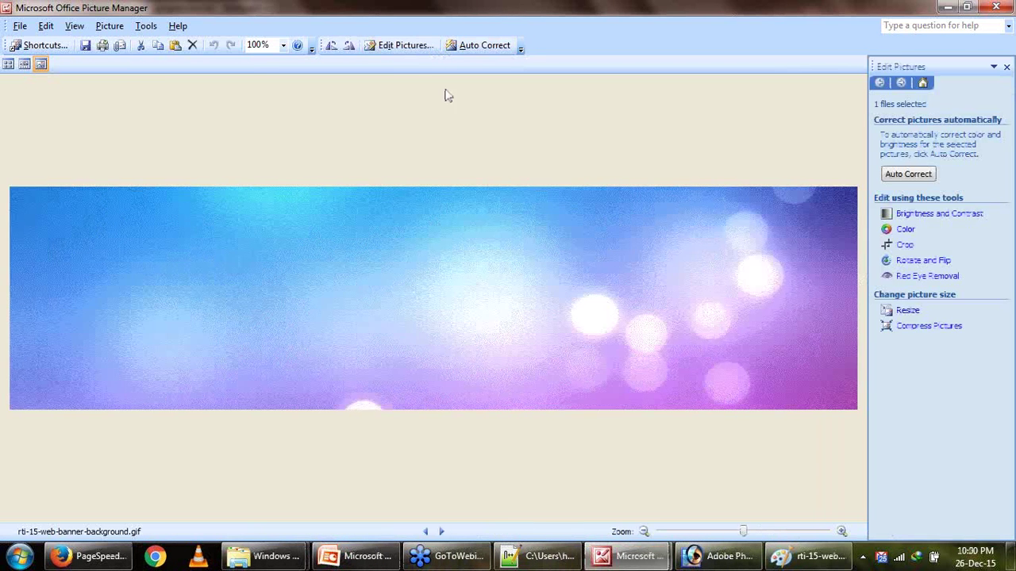
pyautogui.click(922, 326)
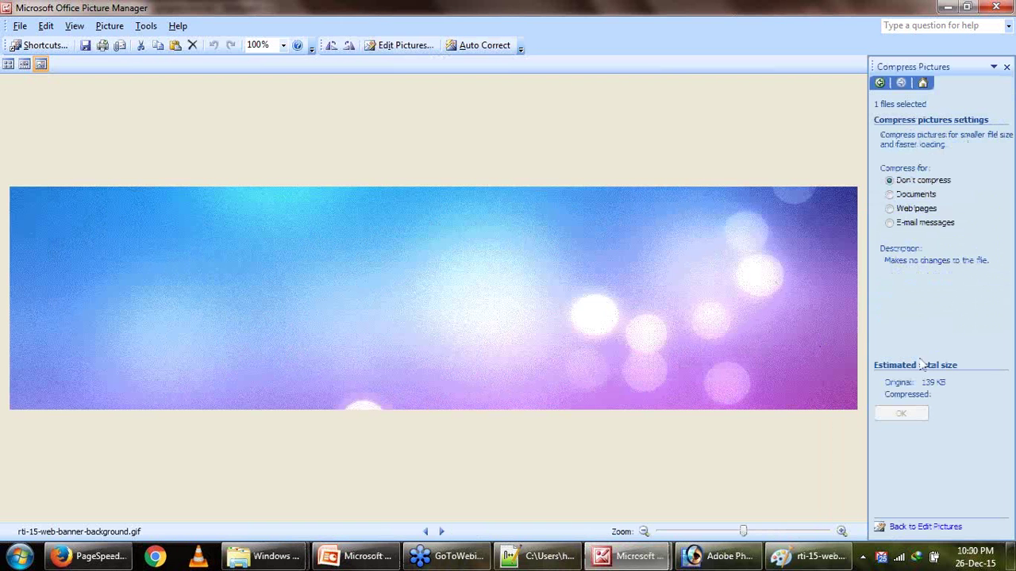
pyautogui.click(889, 195)
pyautogui.click(897, 415)
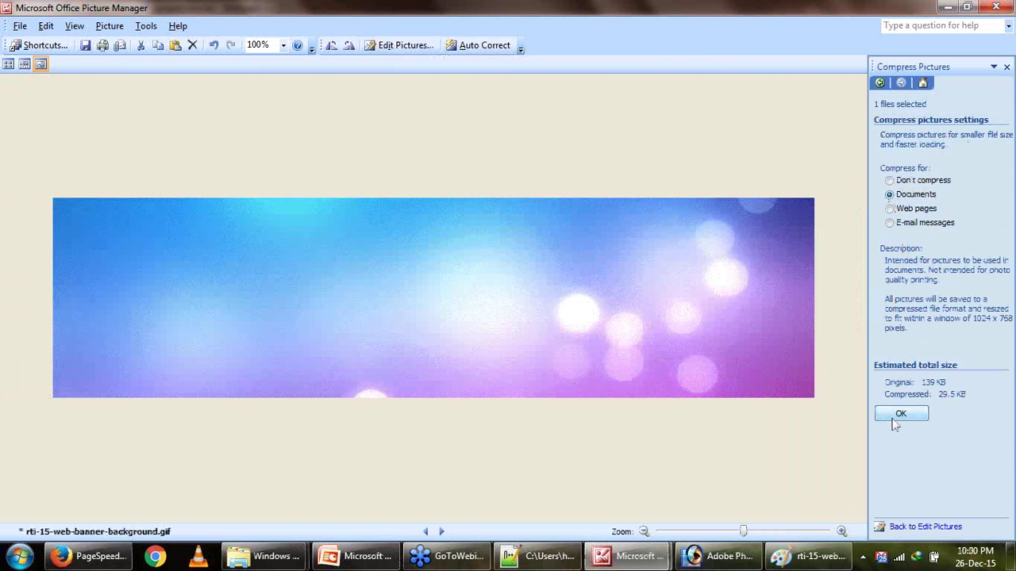
pyautogui.click(84, 46)
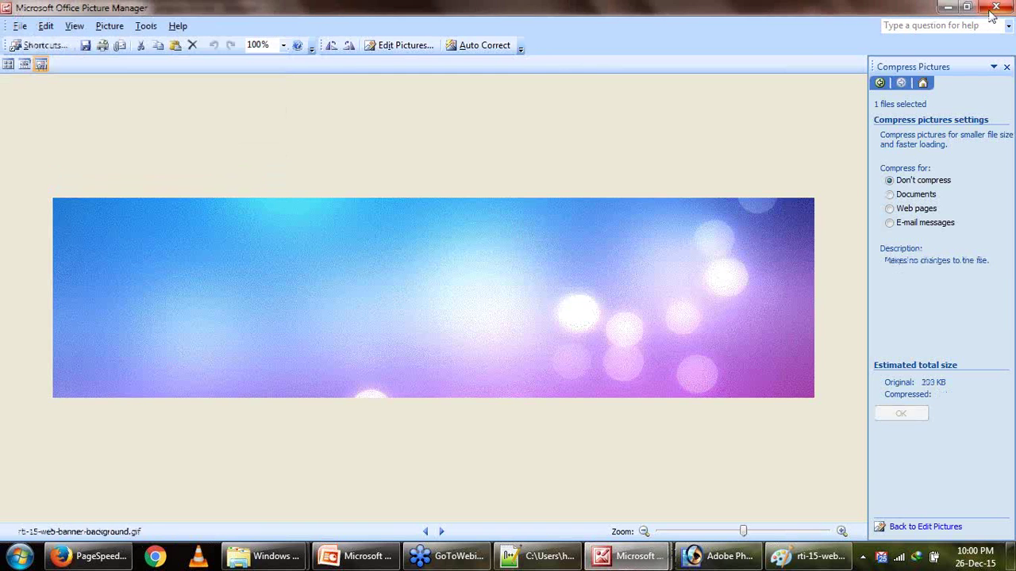
pyautogui.click(91, 556)
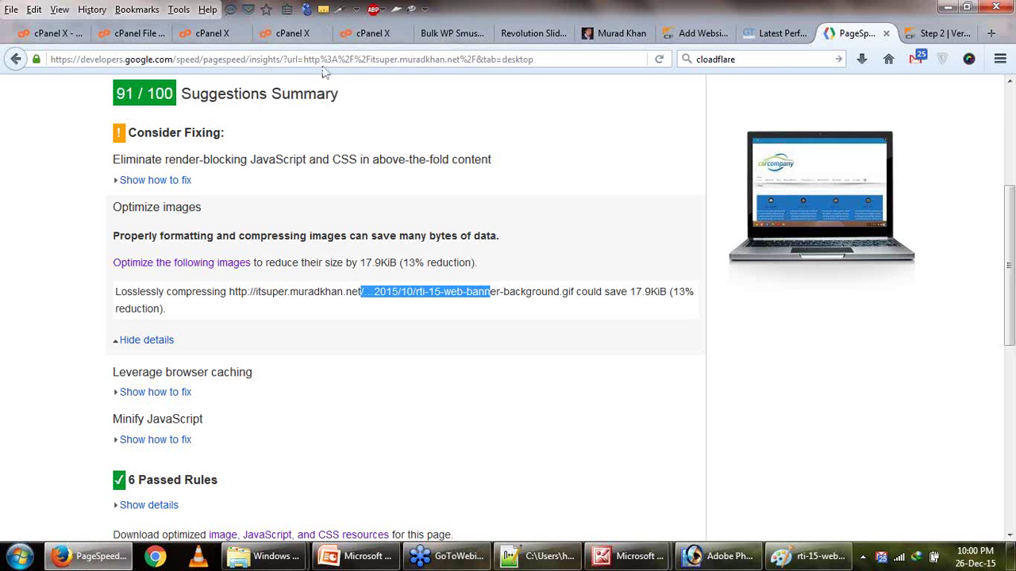
# Close the finished and patterns-folder upload pages, leaving the uploads/2015/10 upload page.
pyautogui.click(359, 40)
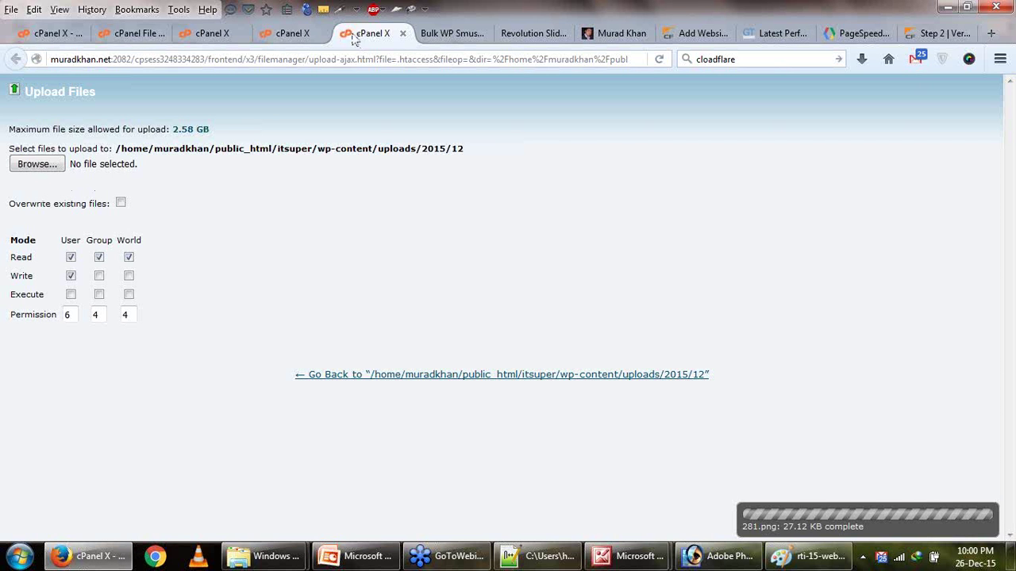
pyautogui.click(403, 33)
pyautogui.click(309, 33)
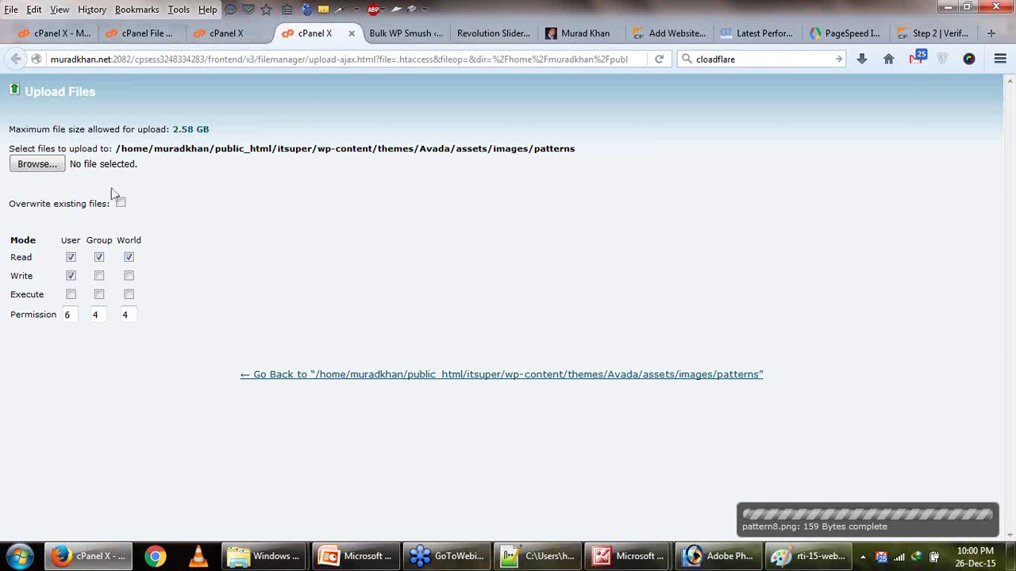
pyautogui.click(352, 33)
pyautogui.click(238, 33)
# Upload the compressed banner gif to uploads/2015/10, overwriting the existing rti-15-web-banner-background.gif.
pyautogui.click(37, 166)
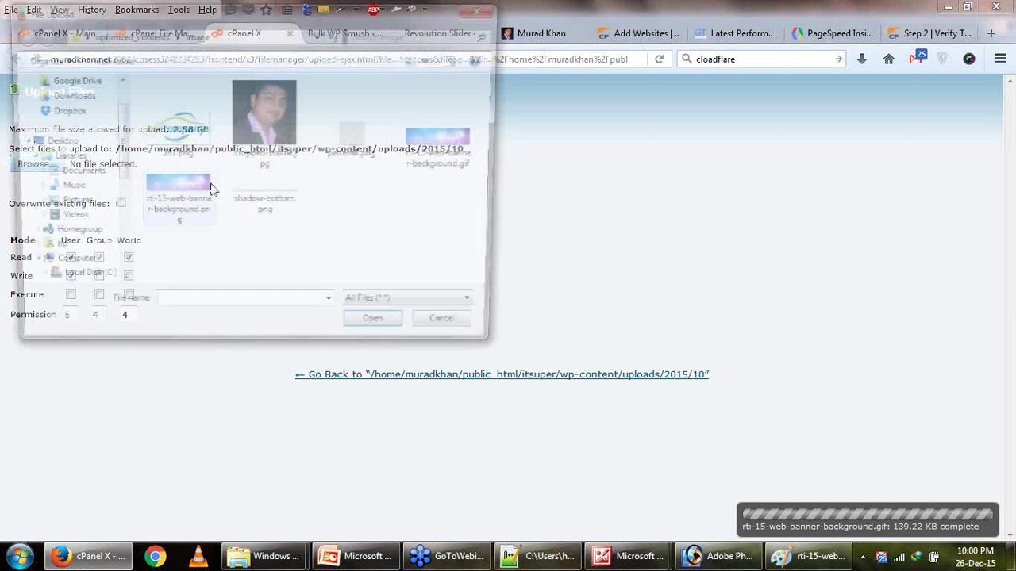
pyautogui.click(442, 157)
pyautogui.doubleClick(442, 157)
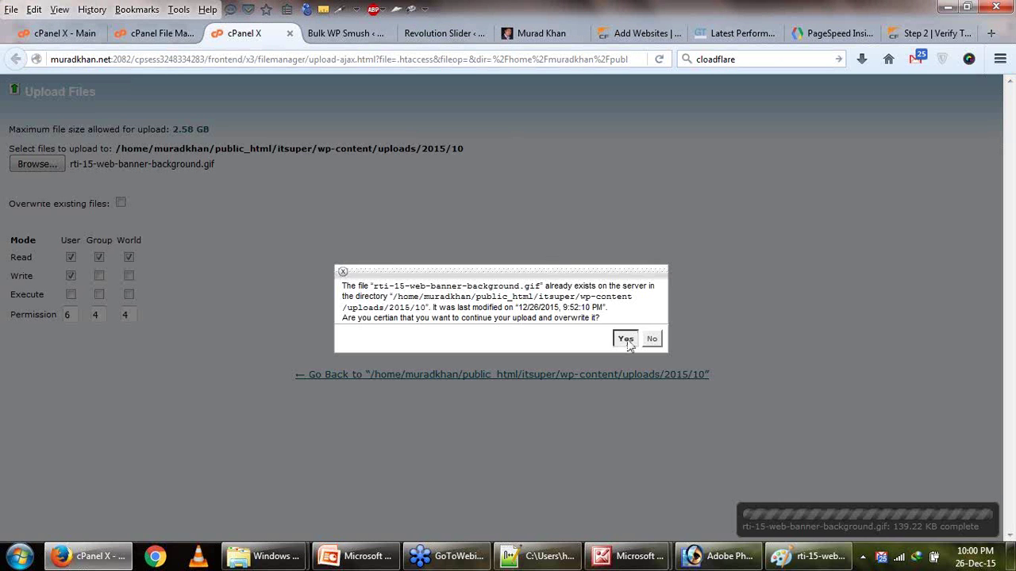
pyautogui.click(626, 340)
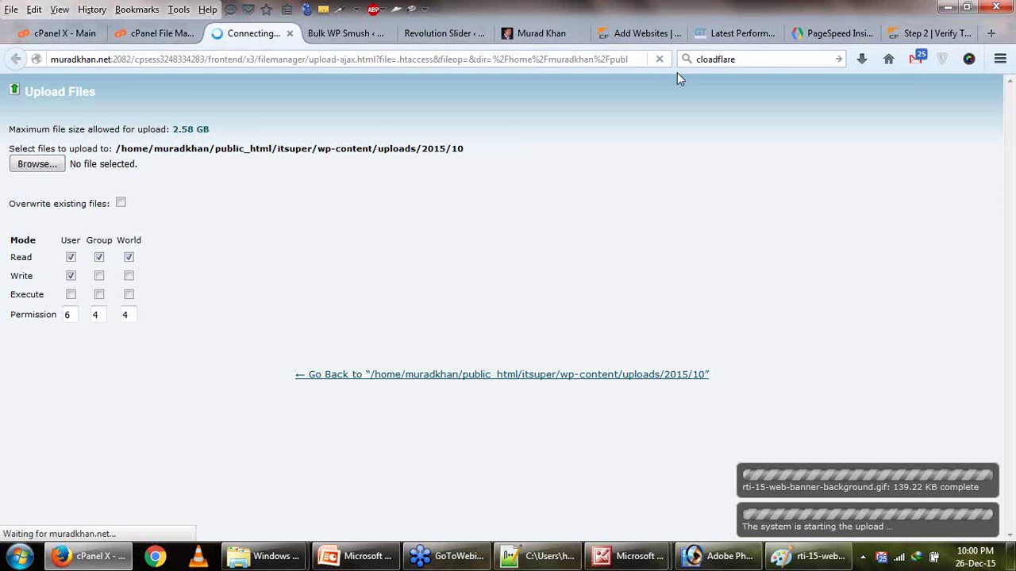
pyautogui.click(630, 32)
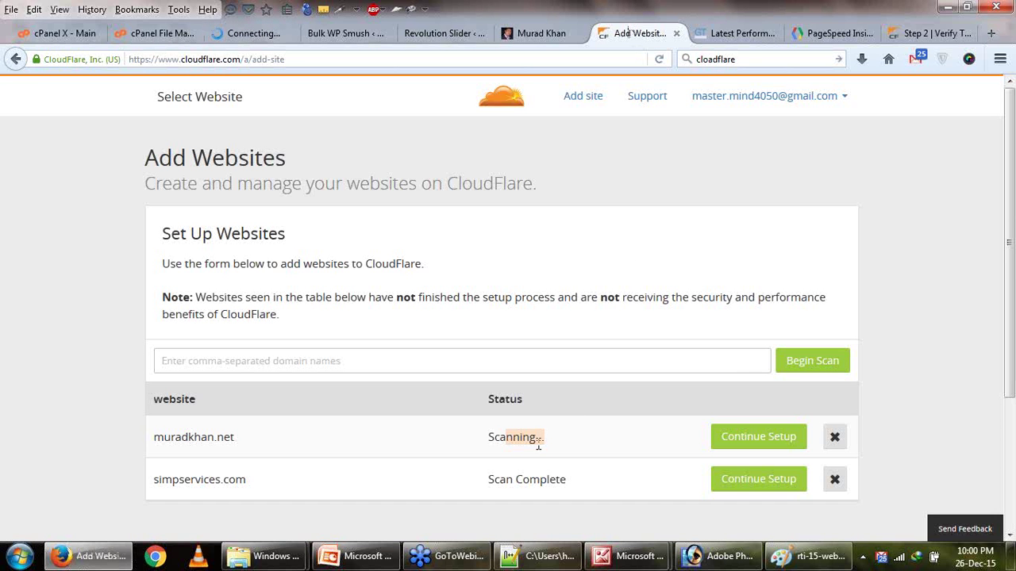
# Reload CloudFlare's Add Websites page, confirm the domain reads Scan Complete, and close it.
pyautogui.click(659, 60)
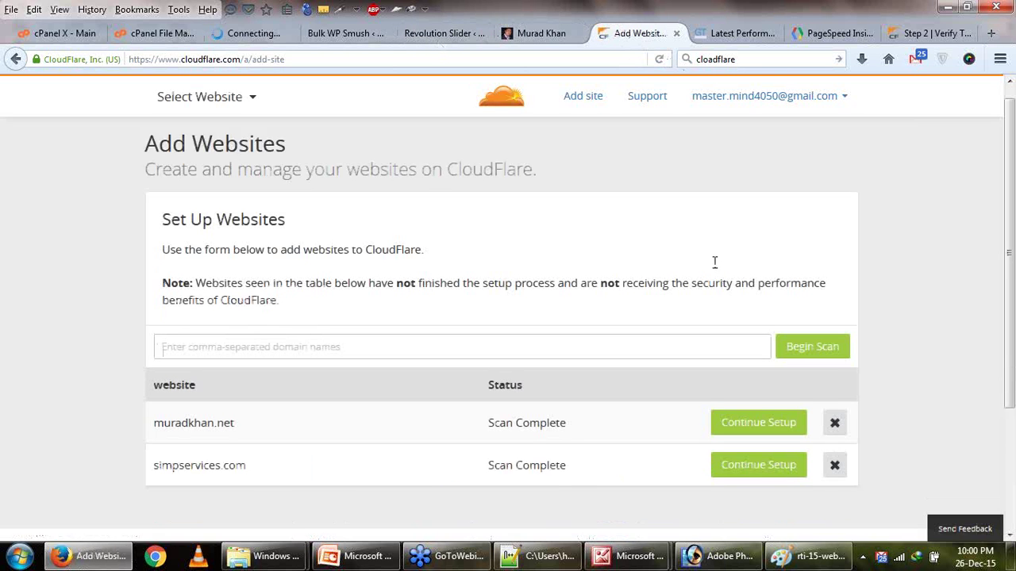
pyautogui.scroll(-4, 479, 317)
pyautogui.scroll(2, 478, 314)
pyautogui.scroll(2, 479, 314)
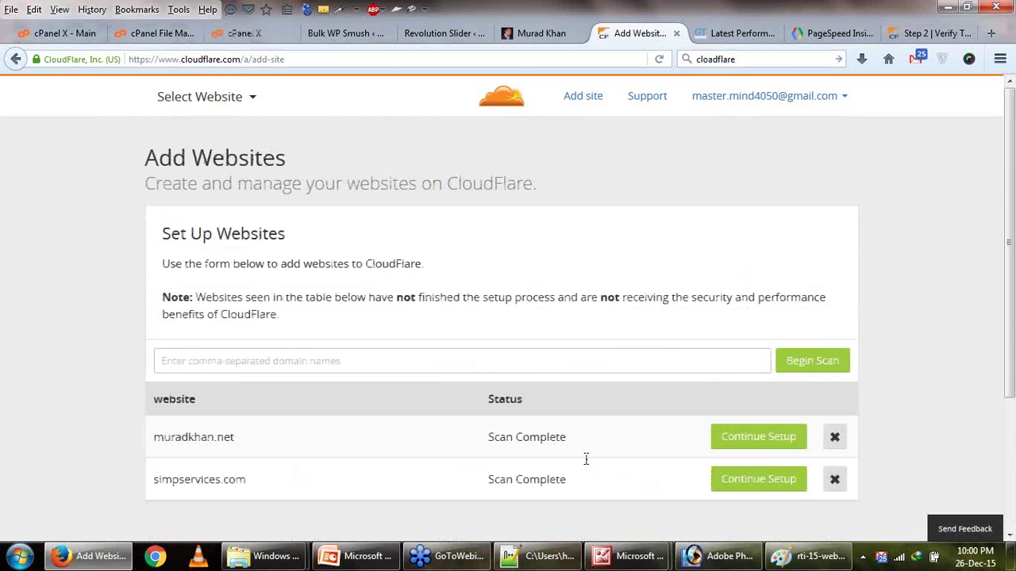
pyautogui.moveTo(487, 436); pyautogui.dragTo(550, 429)
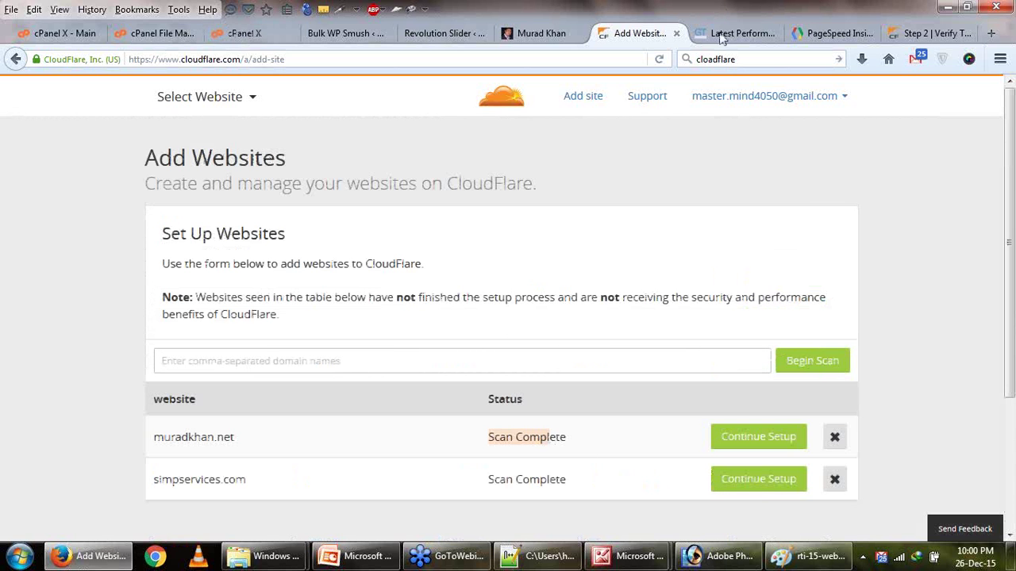
pyautogui.moveTo(295, 444); pyautogui.dragTo(159, 430)
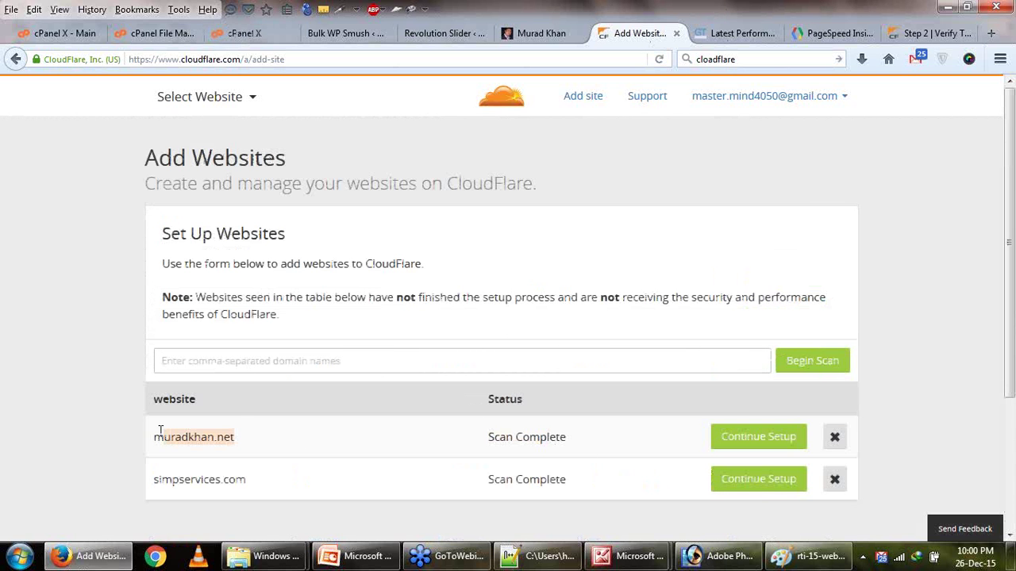
pyautogui.click(675, 34)
# Review GTmetrix's YSlow recommendations, noting Content Delivery Network, then return to PageSpeed.
pyautogui.moveTo(252, 407); pyautogui.dragTo(309, 408)
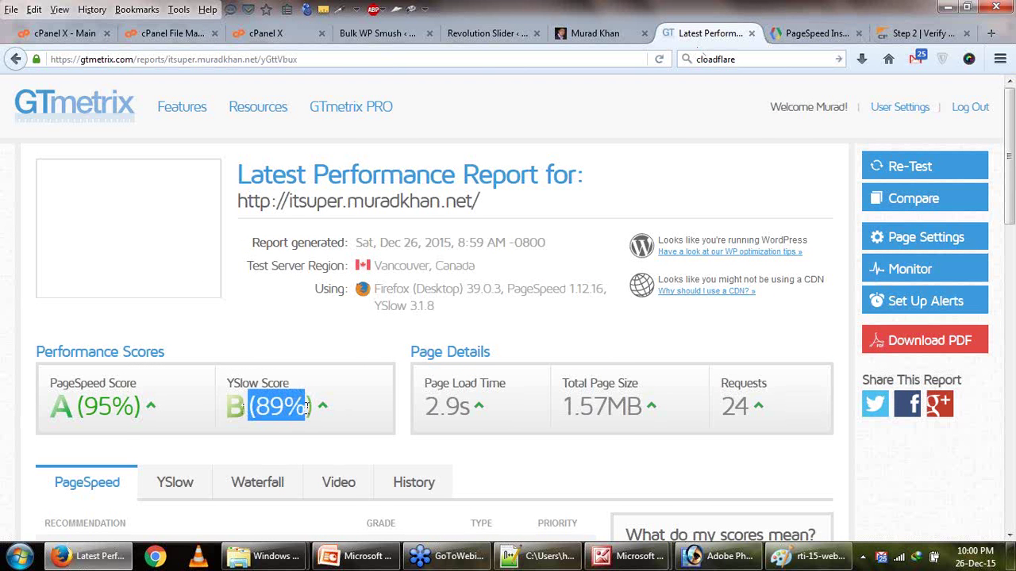
pyautogui.scroll(-3, 308, 413)
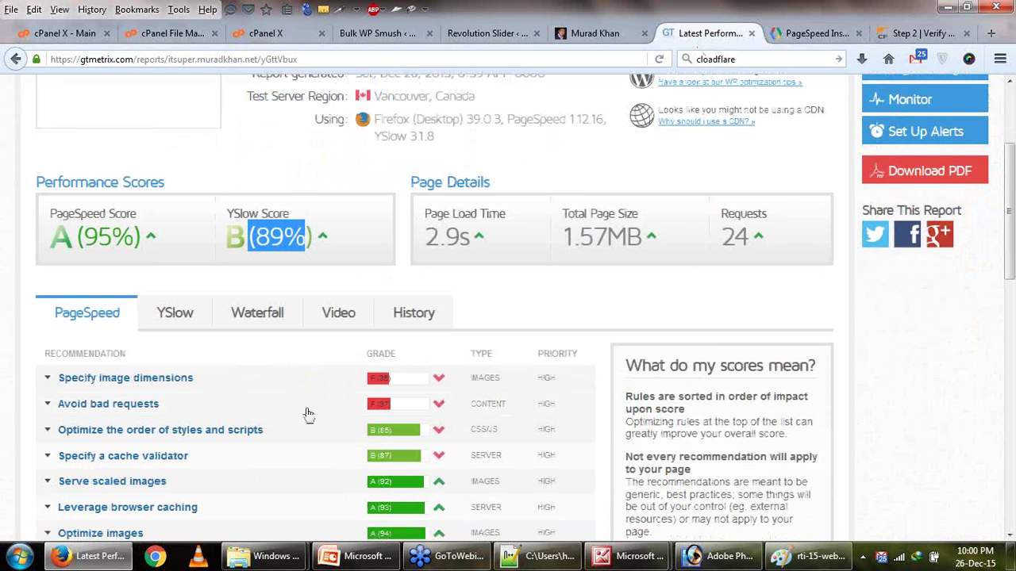
pyautogui.click(178, 318)
pyautogui.moveTo(257, 378); pyautogui.dragTo(170, 377)
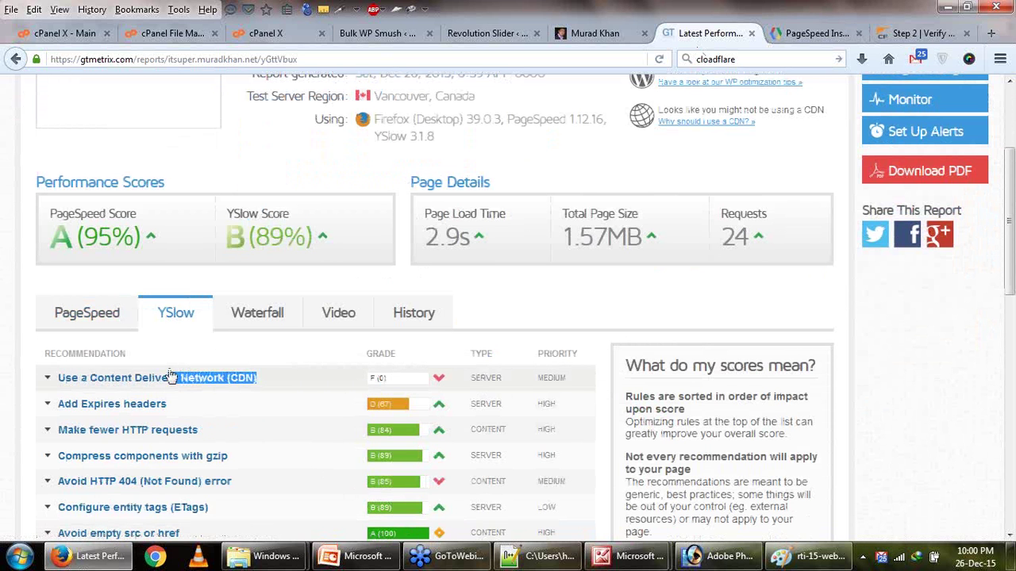
pyautogui.click(100, 320)
# Expand the Avoid bad requests recommendation to reveal the three broken image links.
pyautogui.scroll(-1, 103, 325)
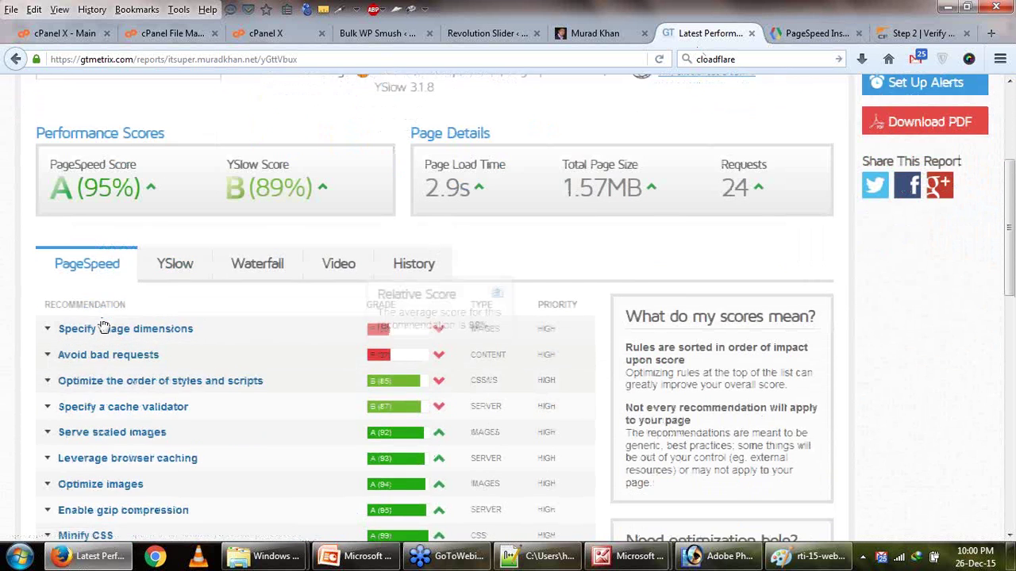
pyautogui.scroll(-1, 103, 326)
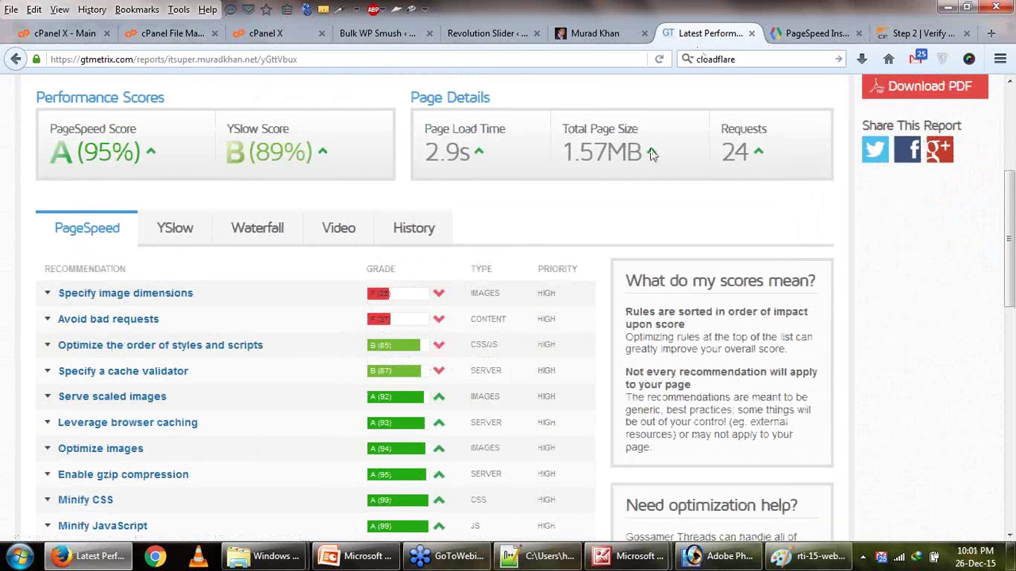
pyautogui.click(131, 319)
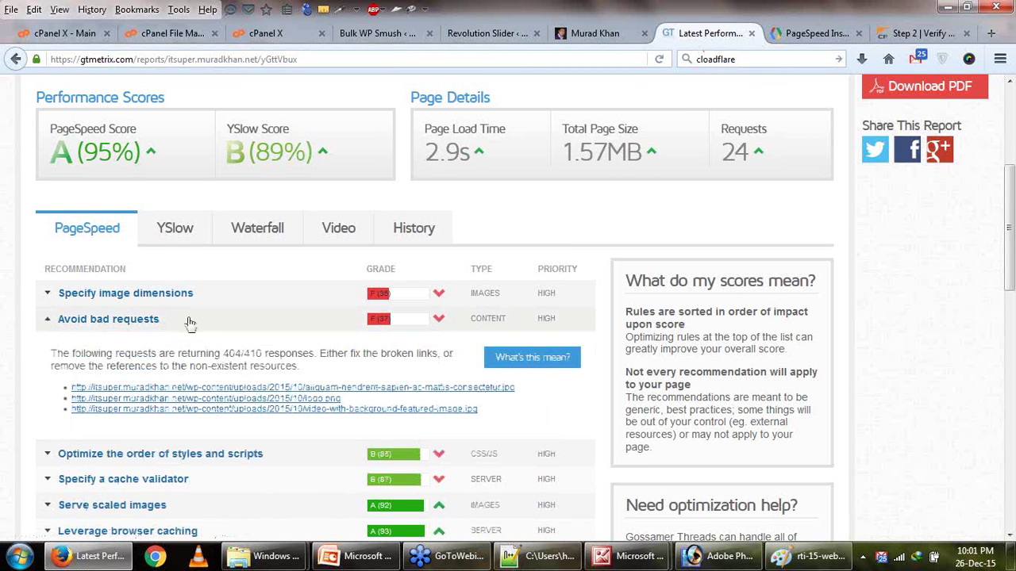
pyautogui.moveTo(56, 319); pyautogui.dragTo(157, 321)
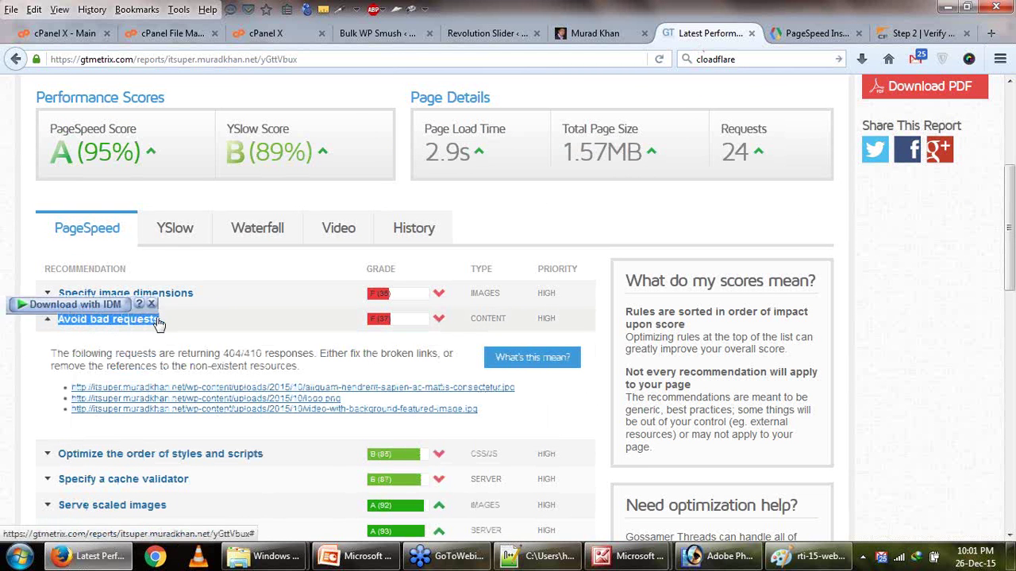
pyautogui.rightClick(157, 322)
pyautogui.click(192, 153)
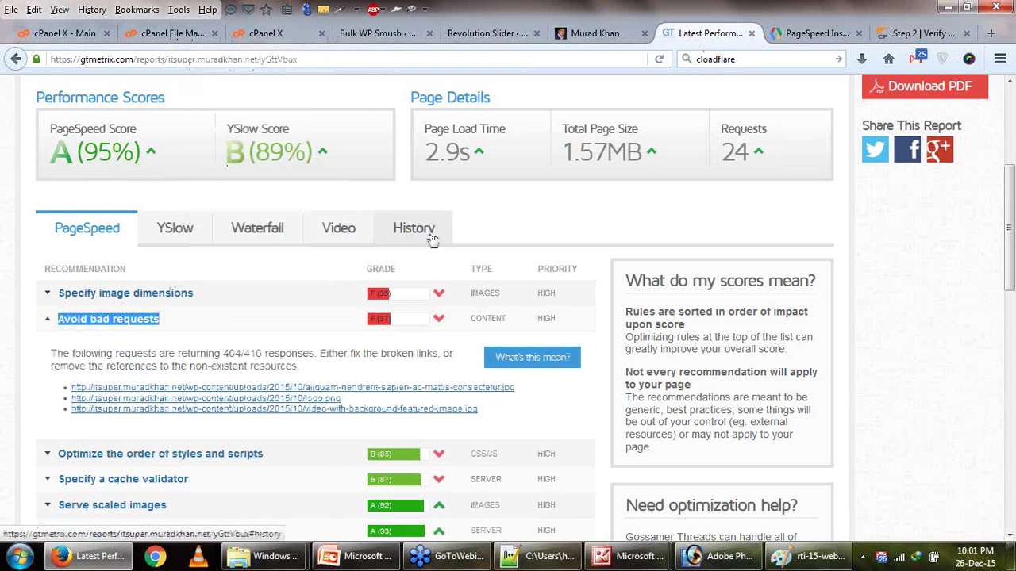
pyautogui.click(178, 325)
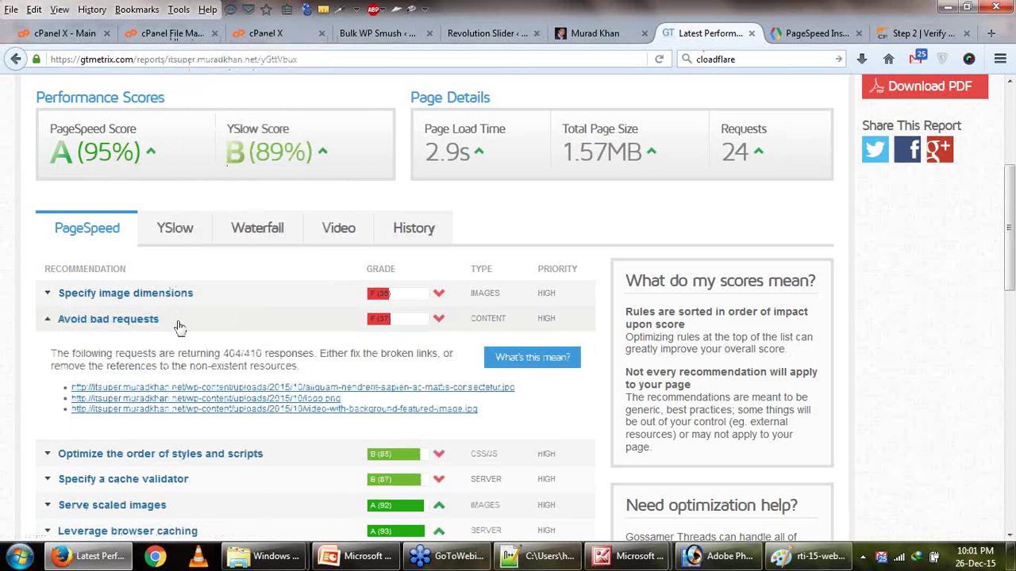
pyautogui.click(176, 322)
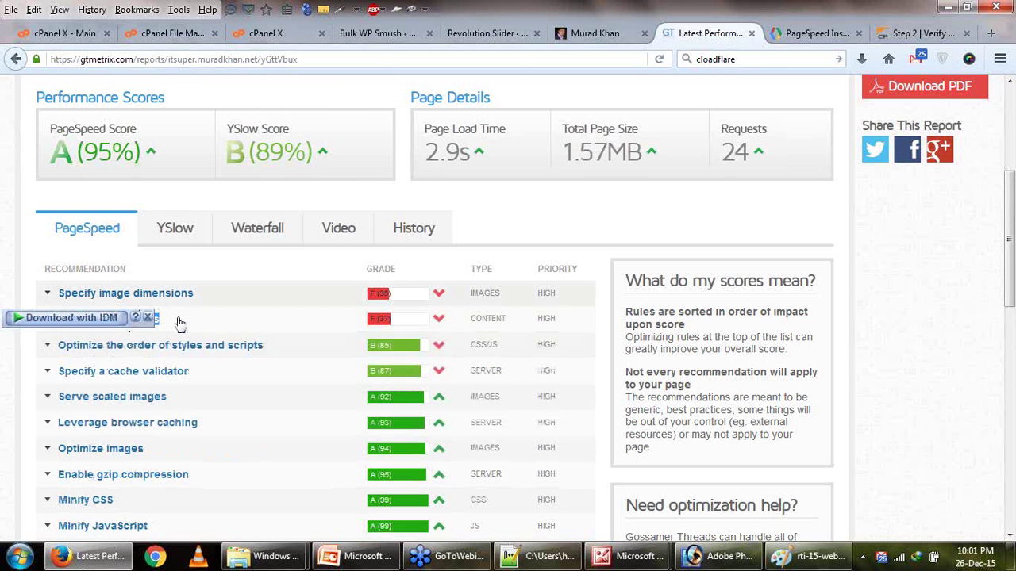
pyautogui.click(181, 324)
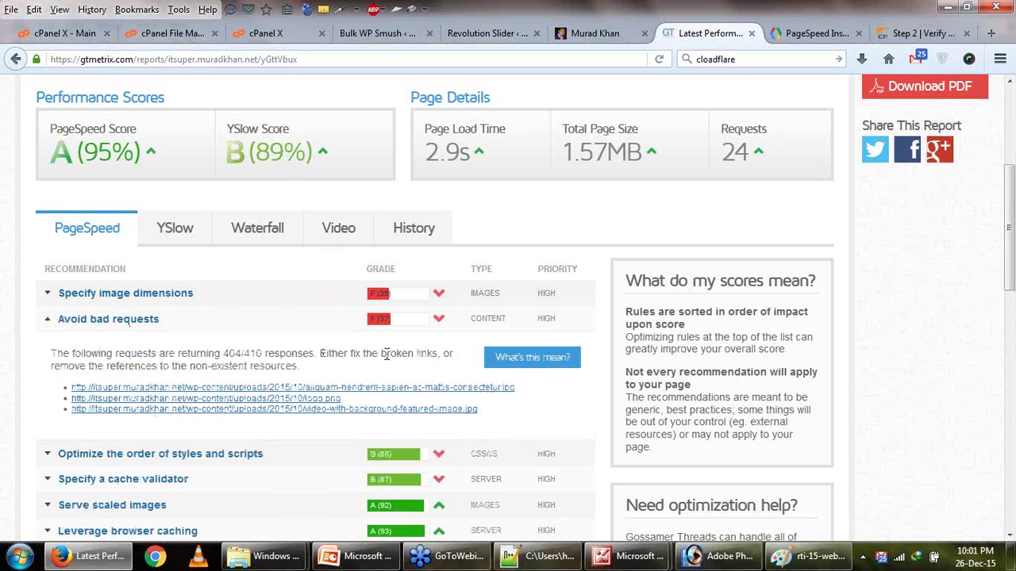
# Copy the words 'broken links' from the Avoid bad requests details.
pyautogui.moveTo(382, 352); pyautogui.dragTo(437, 347)
pyautogui.rightClick(429, 356)
pyautogui.click(462, 366)
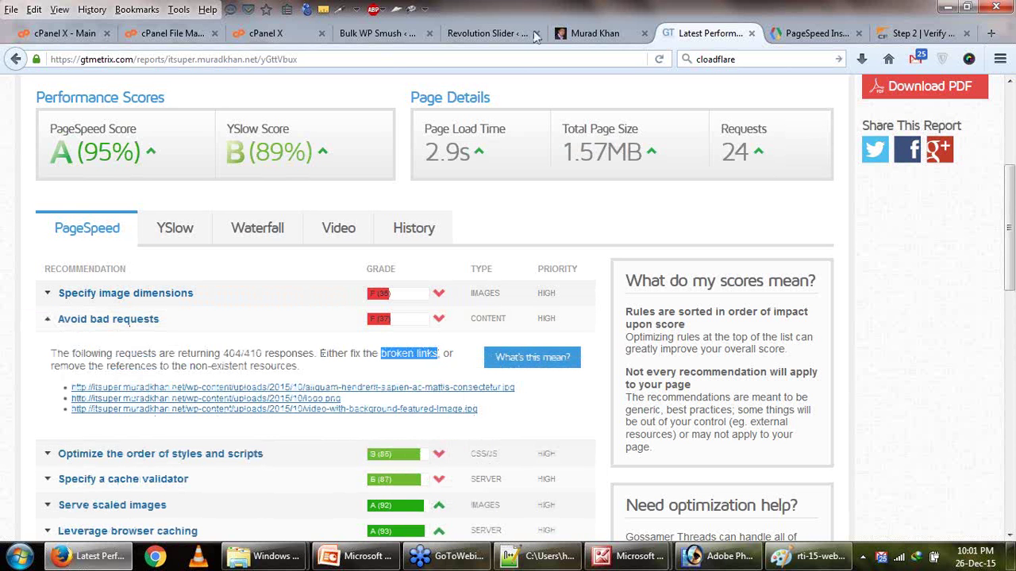
pyautogui.click(501, 33)
# Open the car slider's banner slide, save its changes, and reload the homepage to check it.
pyautogui.press('End')
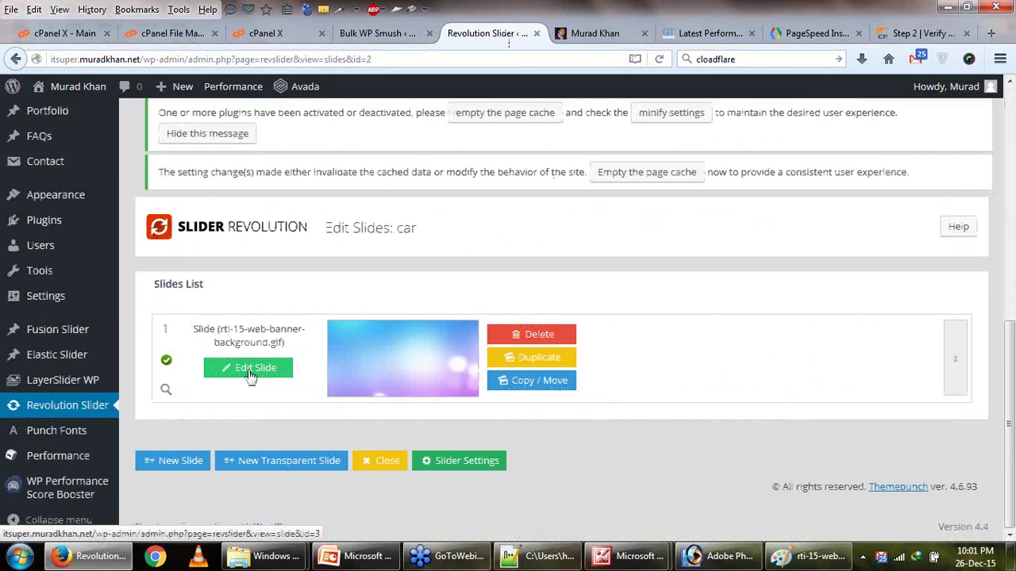
pyautogui.click(251, 376)
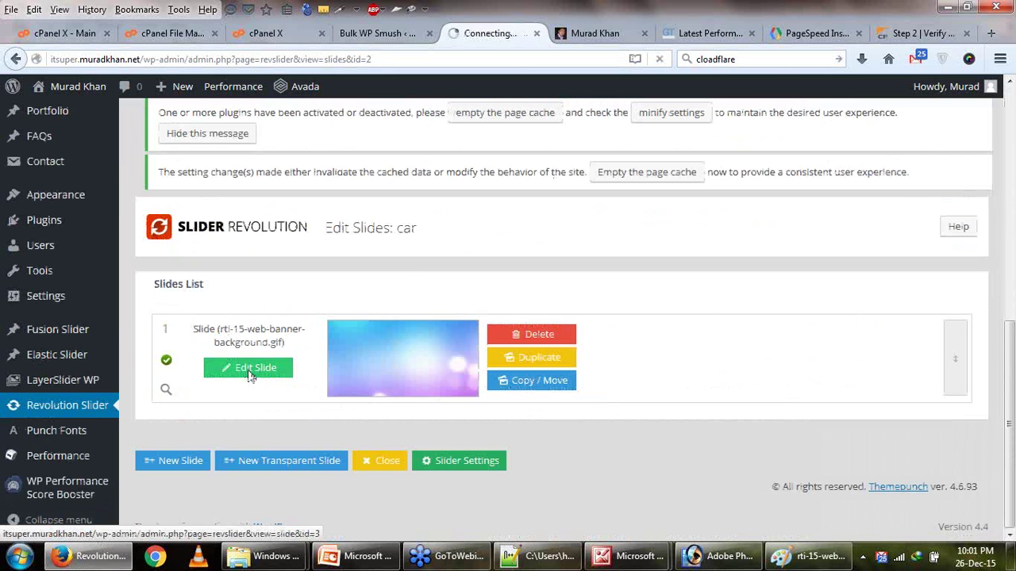
pyautogui.click(673, 36)
pyautogui.click(623, 37)
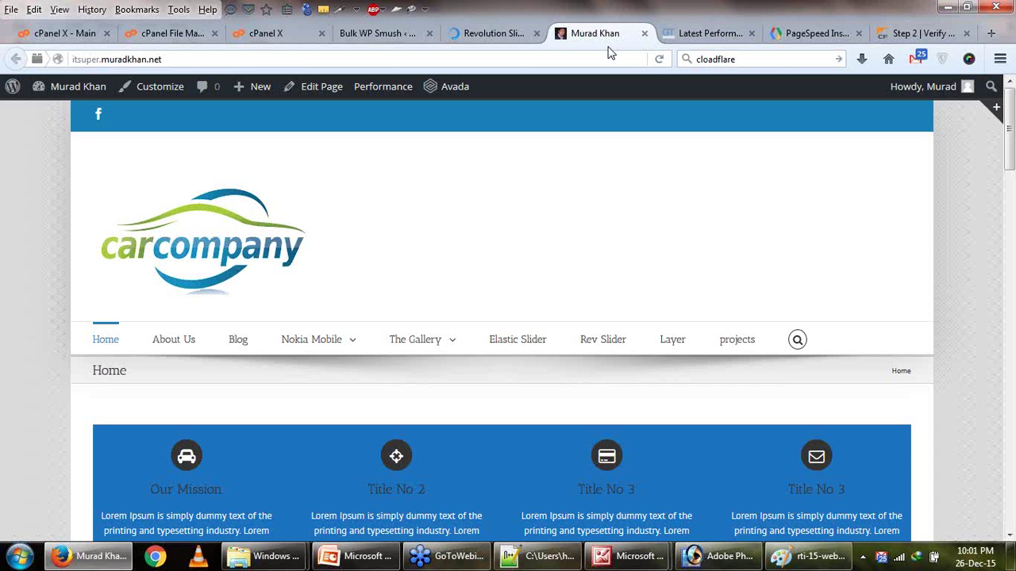
pyautogui.click(660, 60)
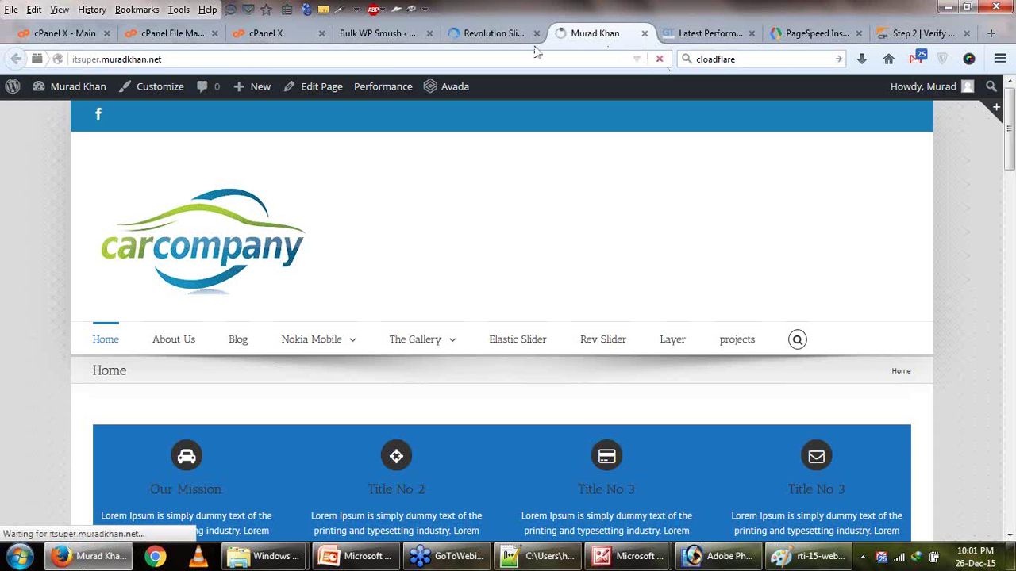
pyautogui.click(484, 36)
pyautogui.scroll(-10, 502, 175)
pyautogui.scroll(-8, 501, 179)
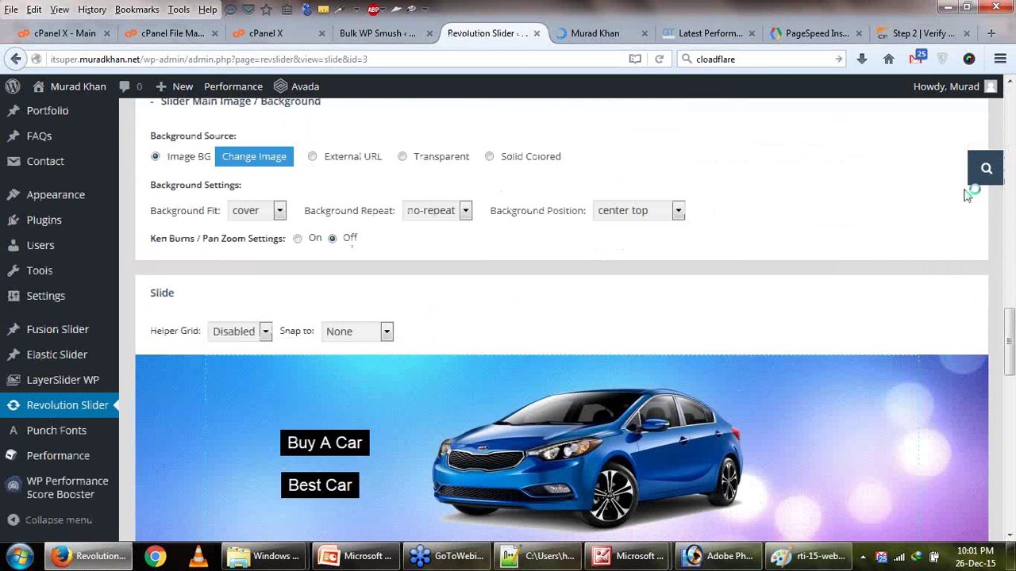
pyautogui.click(985, 204)
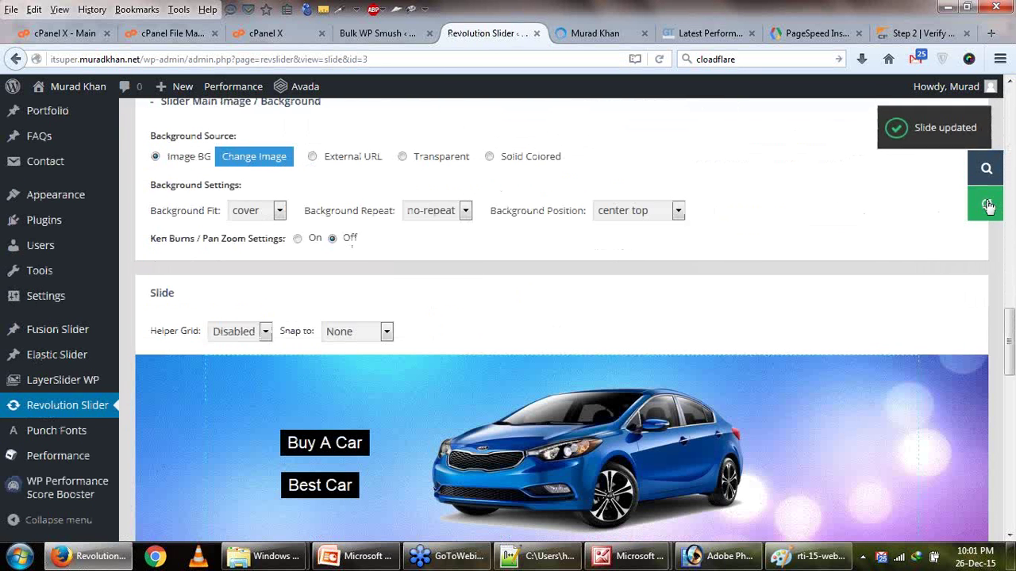
pyautogui.click(598, 36)
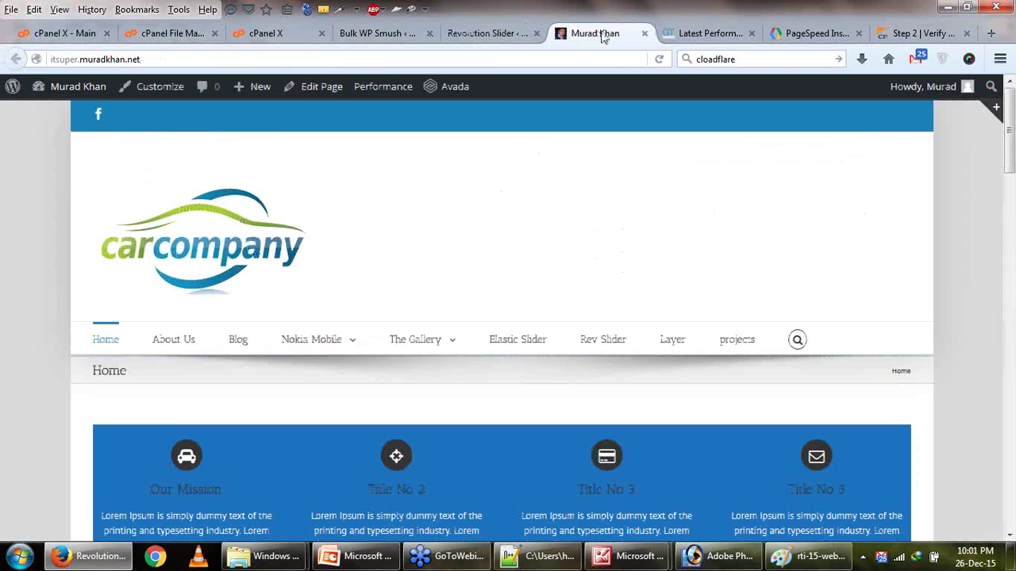
pyautogui.click(663, 65)
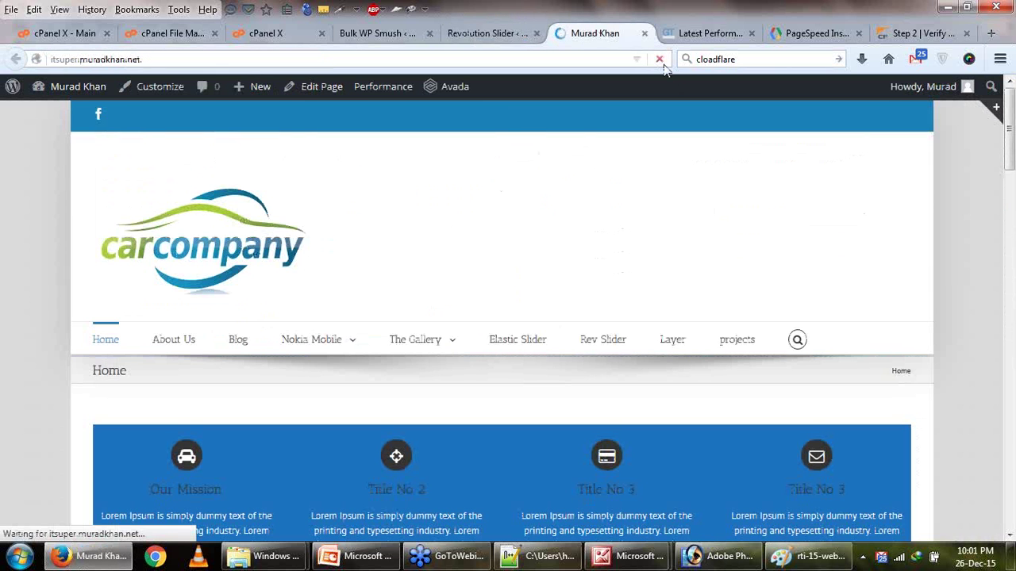
# Go from the Bulk WP Smush settings to the Add New plugins page.
pyautogui.click(378, 33)
pyautogui.scroll(-5, 234, 310)
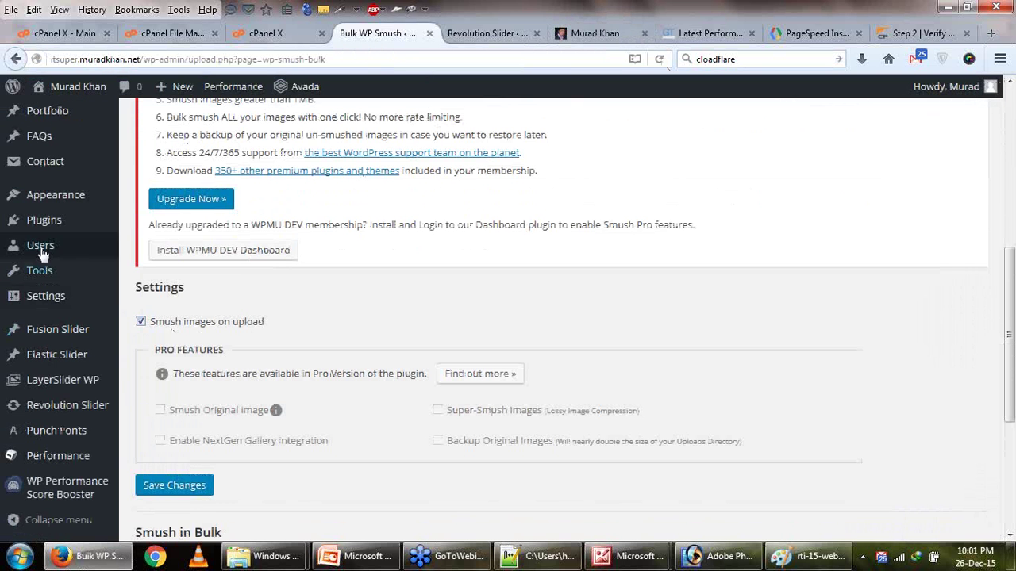
pyautogui.moveTo(44, 226)
pyautogui.click(144, 246)
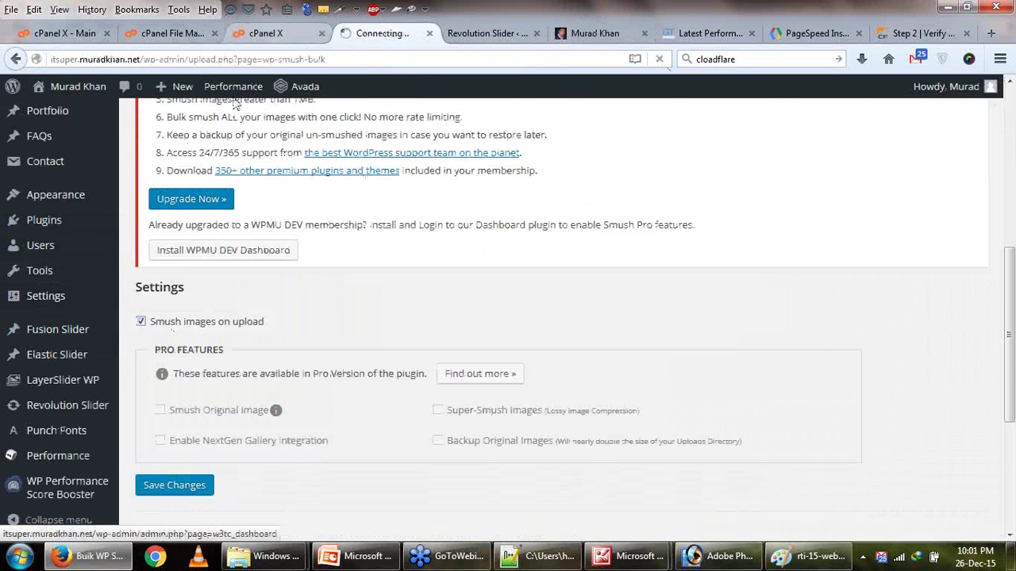
# Start a fresh PageSpeed Insights analysis of the site, then return to Add Plugins.
pyautogui.click(266, 35)
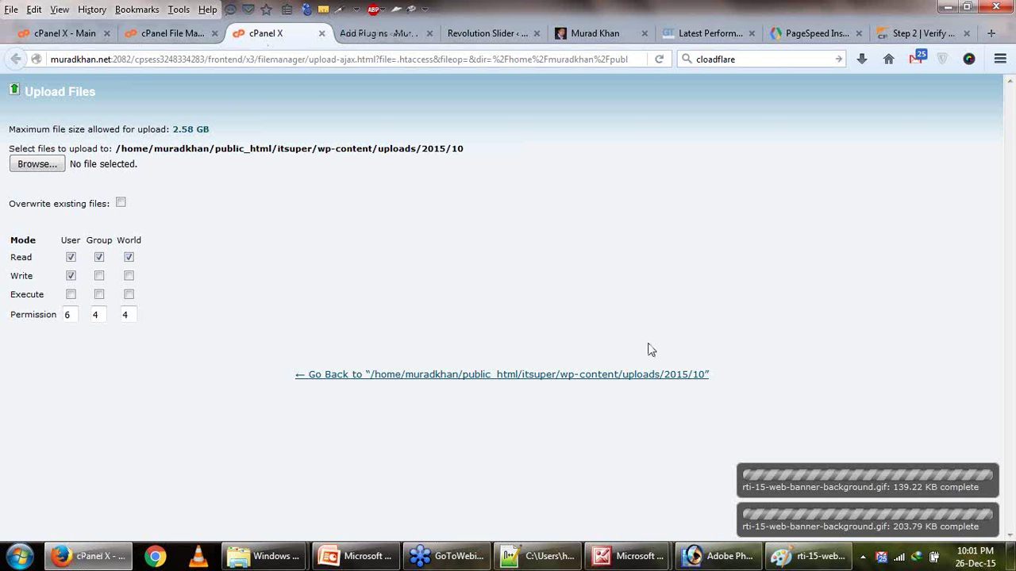
pyautogui.click(817, 33)
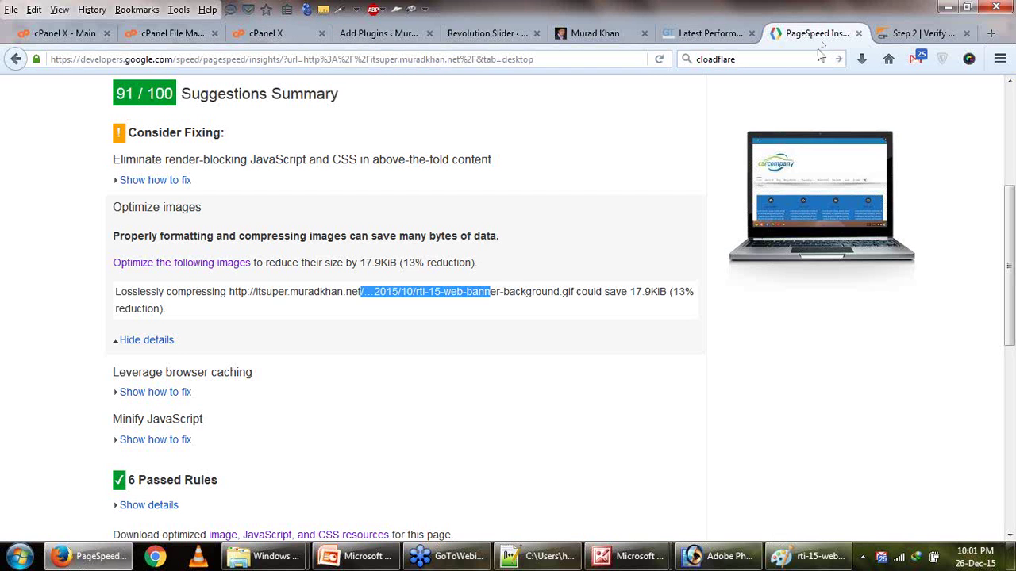
pyautogui.scroll(5, 854, 261)
pyautogui.click(888, 238)
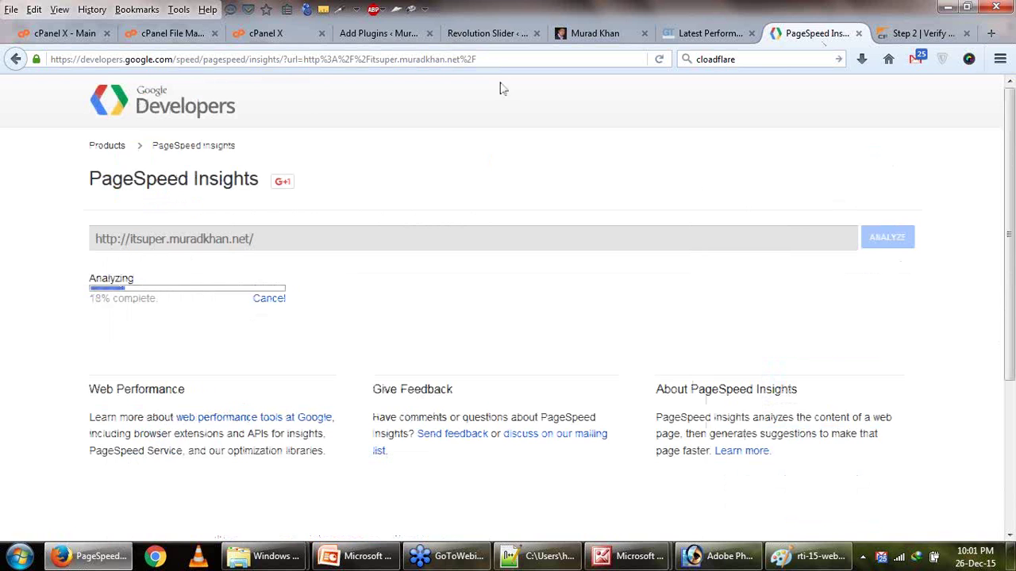
pyautogui.click(379, 34)
pyautogui.scroll(-3, 782, 319)
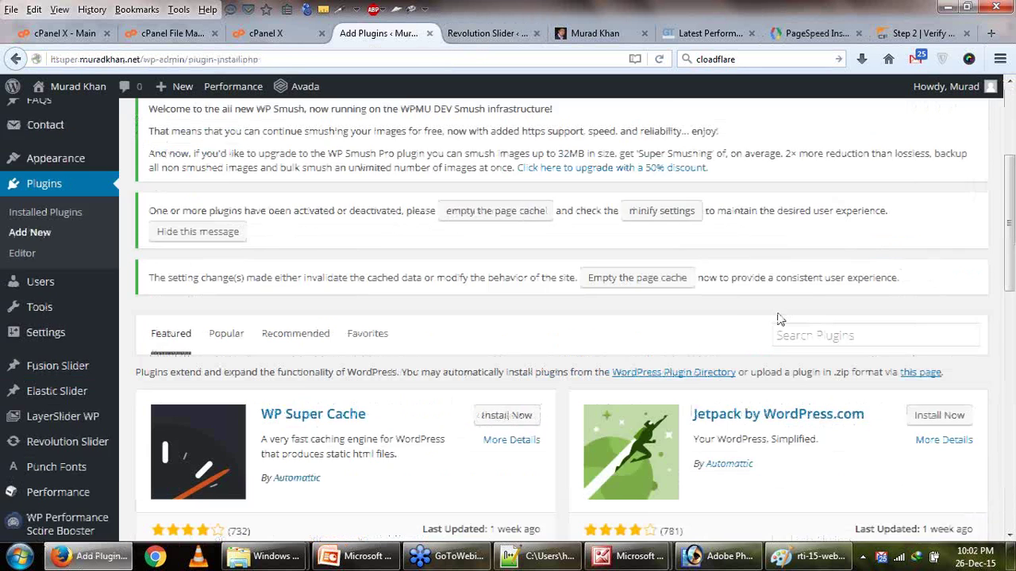
# Search plugins for 'proper links', then install and activate Broken Link Checker.
pyautogui.click(795, 287)
pyautogui.write('proper links')
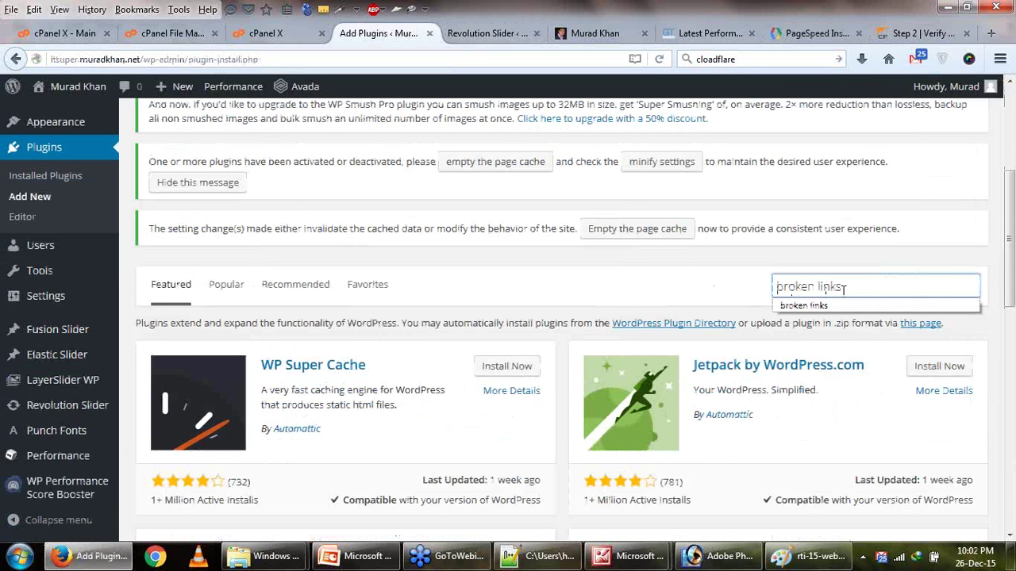
pyautogui.press('Return')
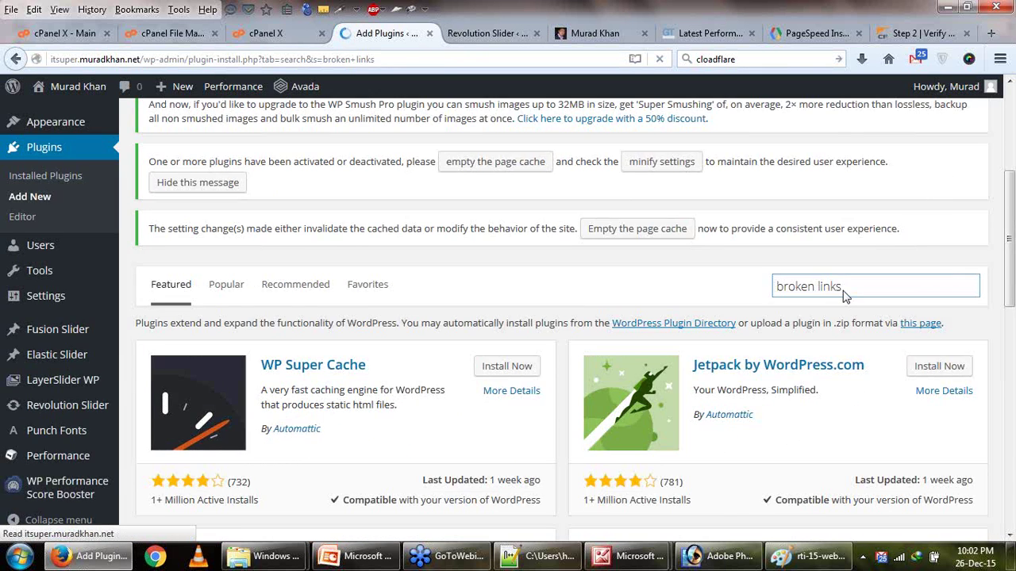
pyautogui.scroll(-5, 846, 297)
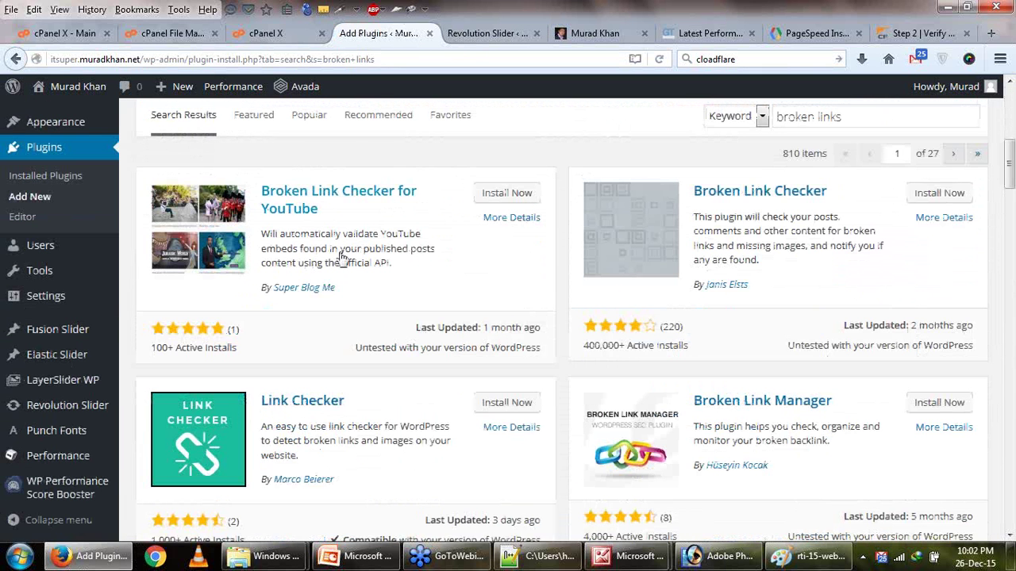
pyautogui.click(923, 197)
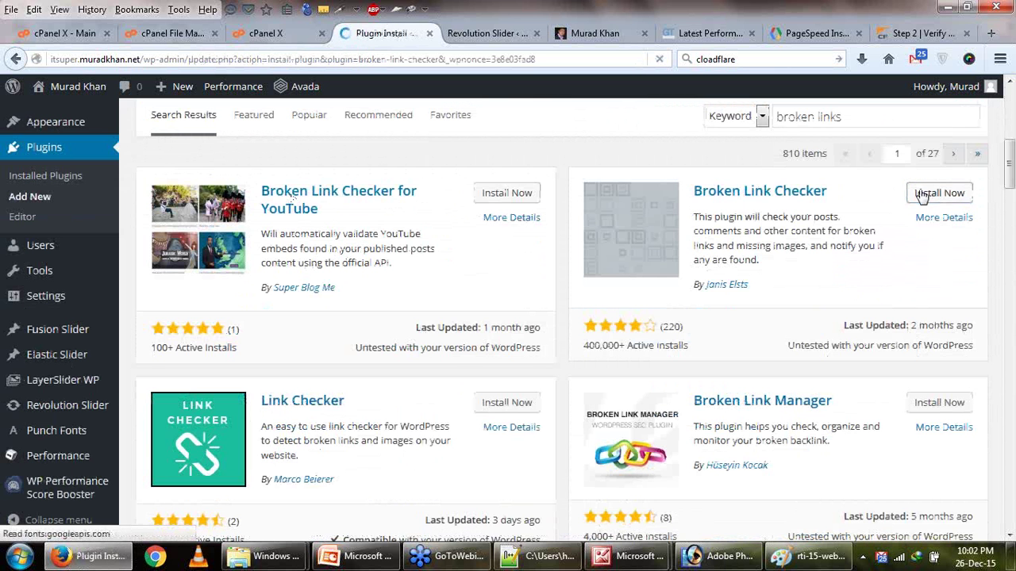
pyautogui.scroll(-2, 579, 340)
pyautogui.scroll(-4, 580, 340)
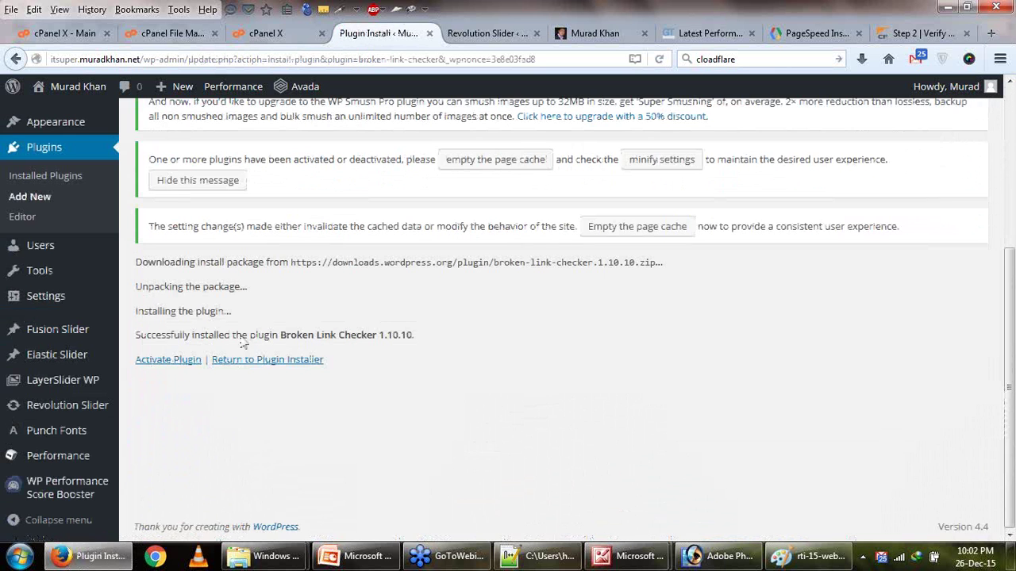
pyautogui.click(165, 358)
# Recheck the slide and homepage, return Revolution Slider to its sliders list, and open Installed Plugins.
pyautogui.click(493, 32)
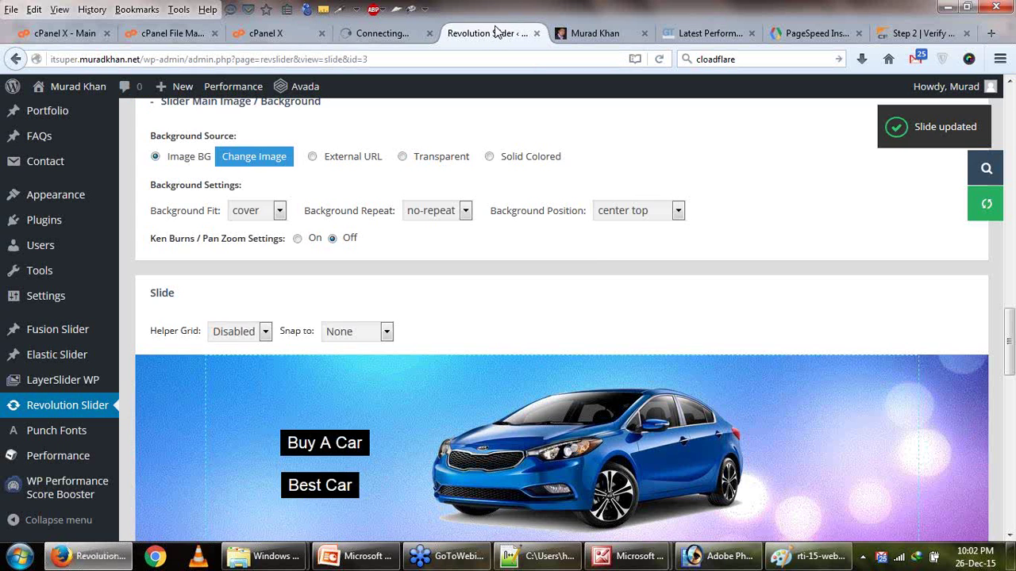
pyautogui.scroll(-3, 598, 274)
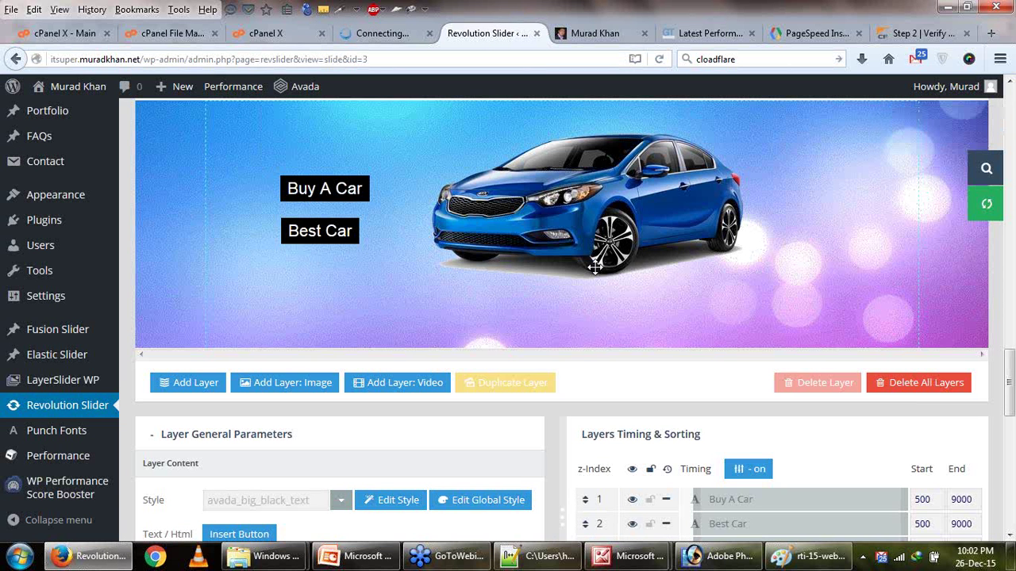
pyautogui.click(596, 34)
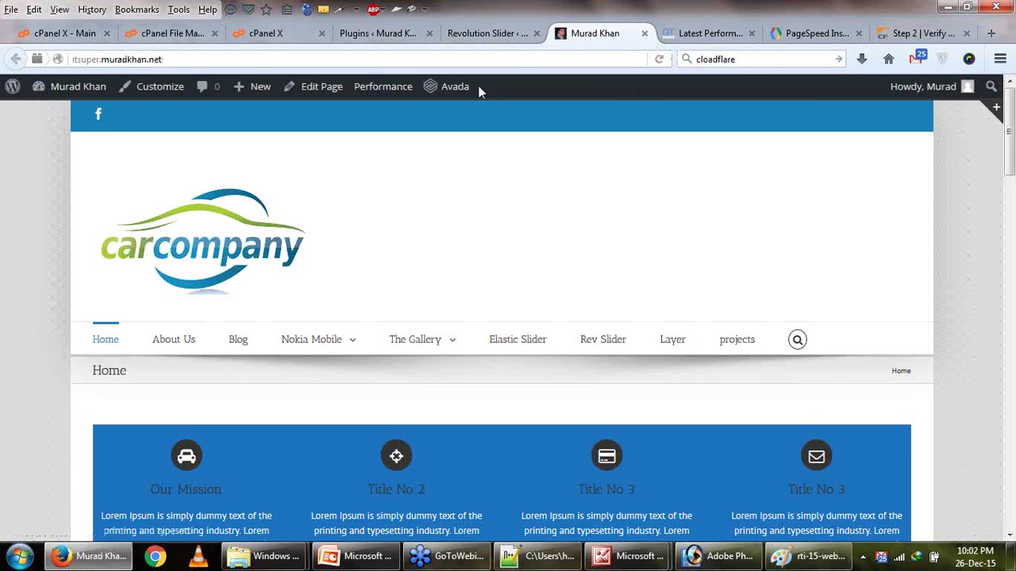
pyautogui.click(484, 34)
pyautogui.scroll(-5, 567, 344)
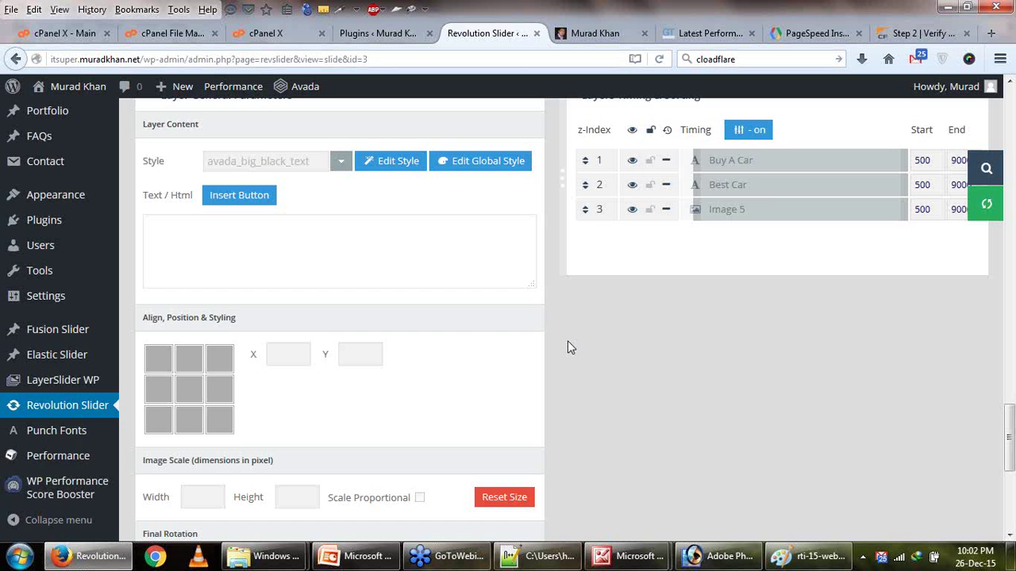
pyautogui.scroll(3, 567, 344)
pyautogui.scroll(-3, 4, 502)
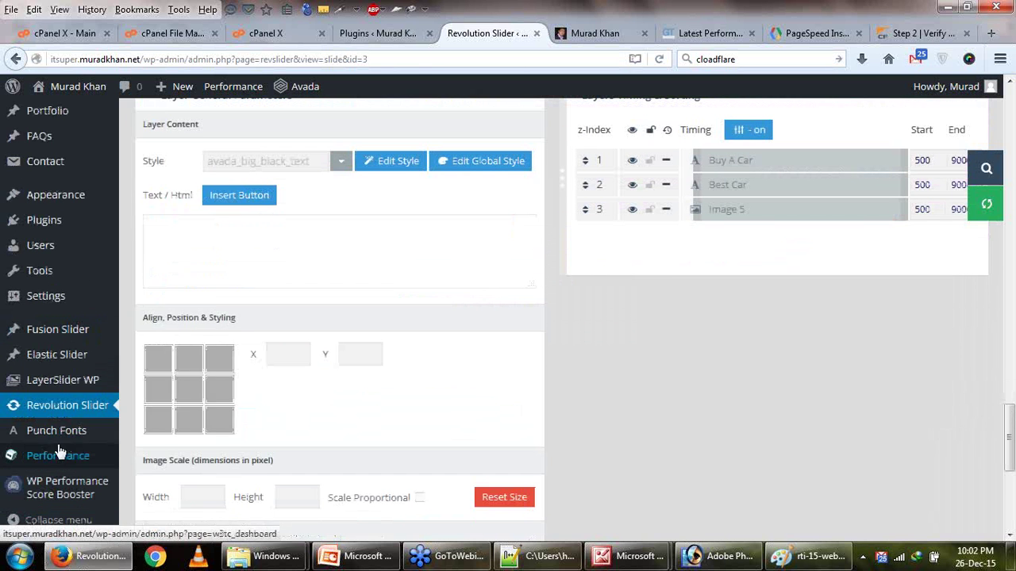
pyautogui.click(68, 406)
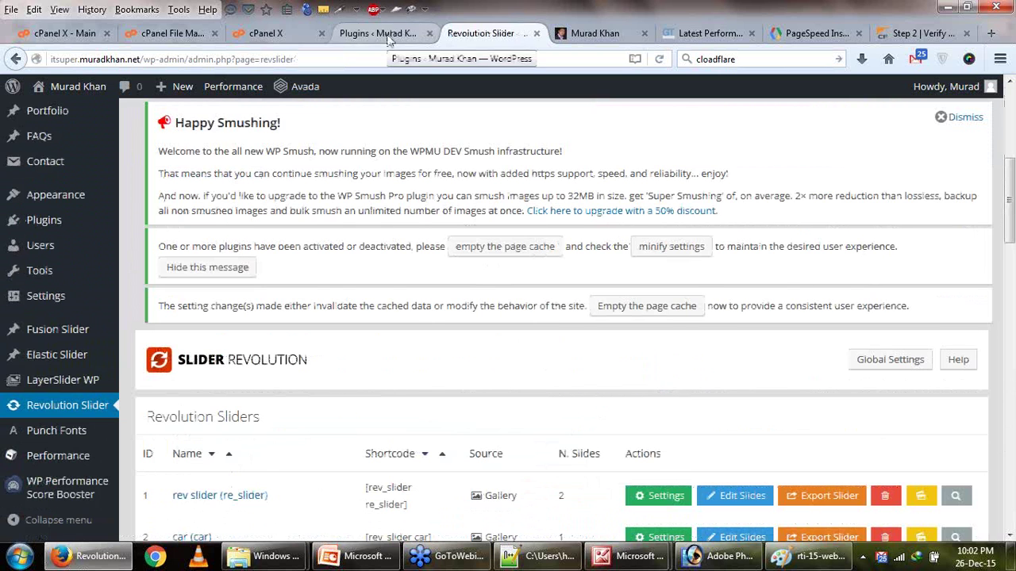
pyautogui.click(389, 38)
# Enter a notification e-mail address in Broken Link Checker settings, then open the 9 broken links.
pyautogui.scroll(-5, 456, 225)
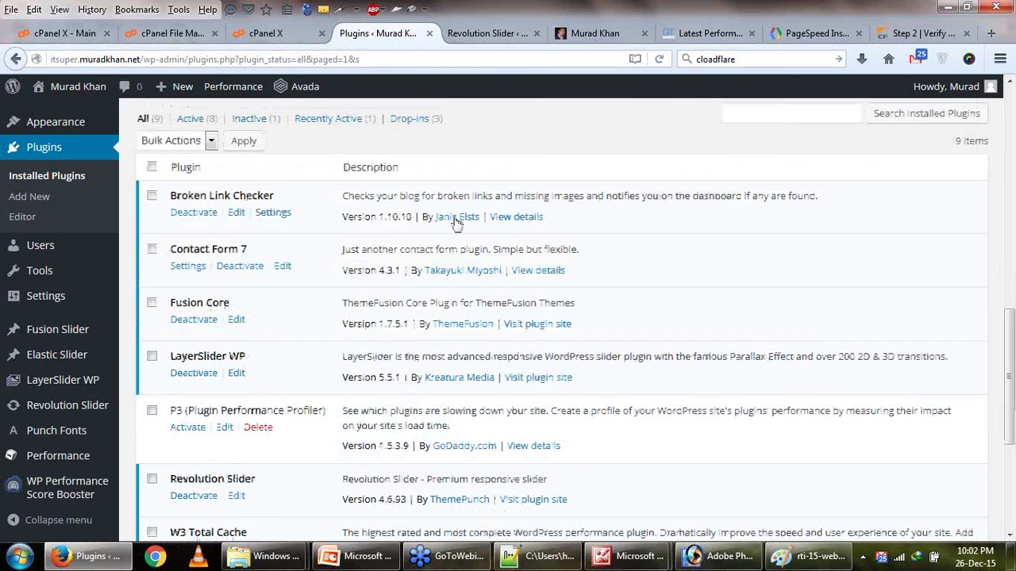
pyautogui.scroll(-1, 257, 305)
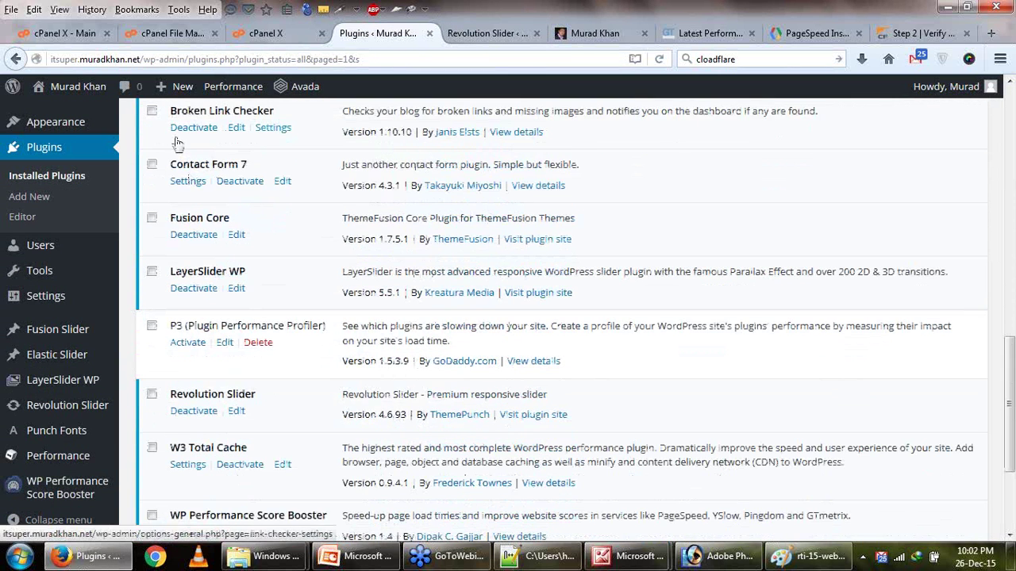
pyautogui.click(273, 128)
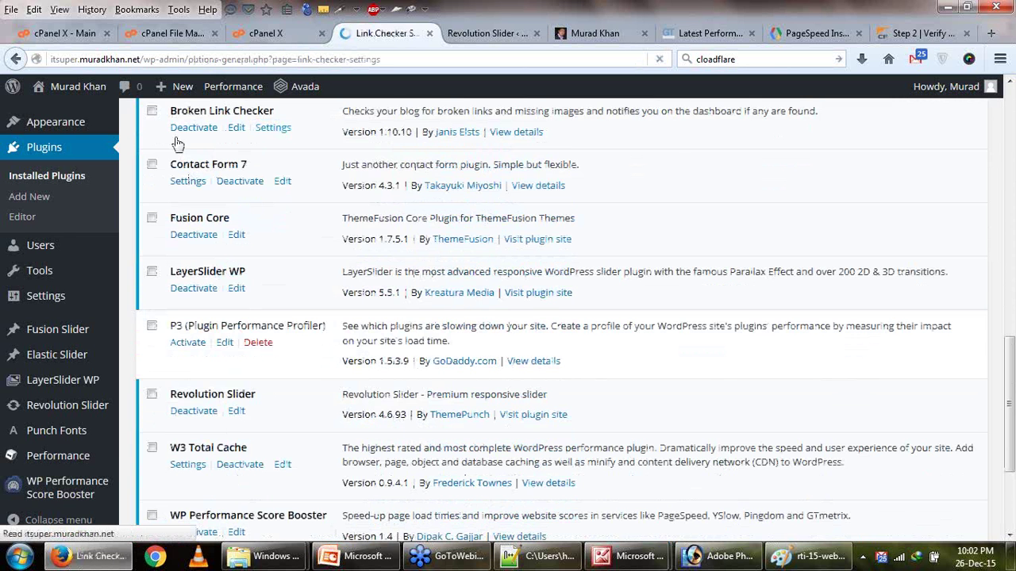
pyautogui.scroll(-4, 369, 265)
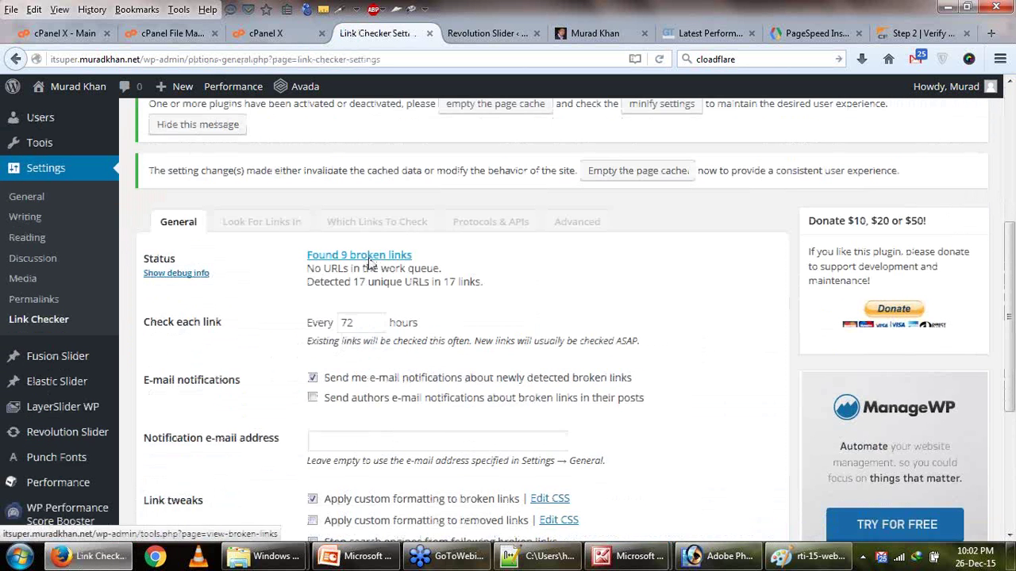
pyautogui.scroll(-1, 369, 264)
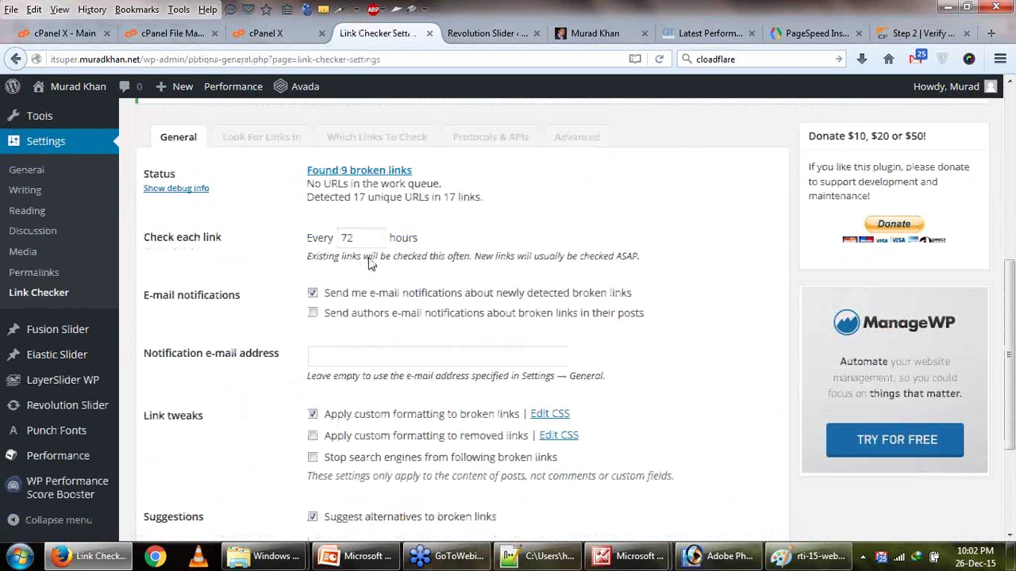
pyautogui.click(366, 358)
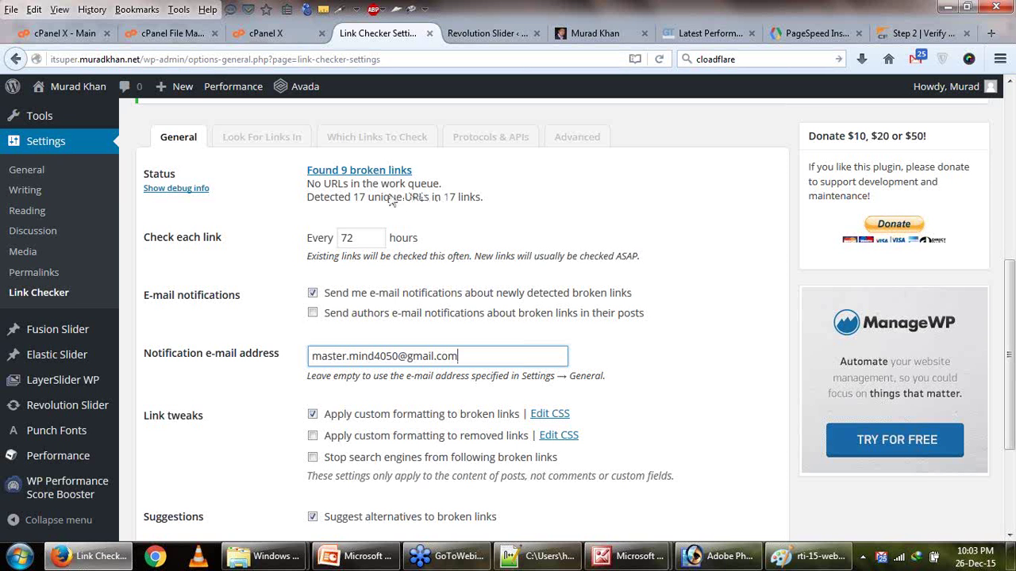
pyautogui.click(373, 174)
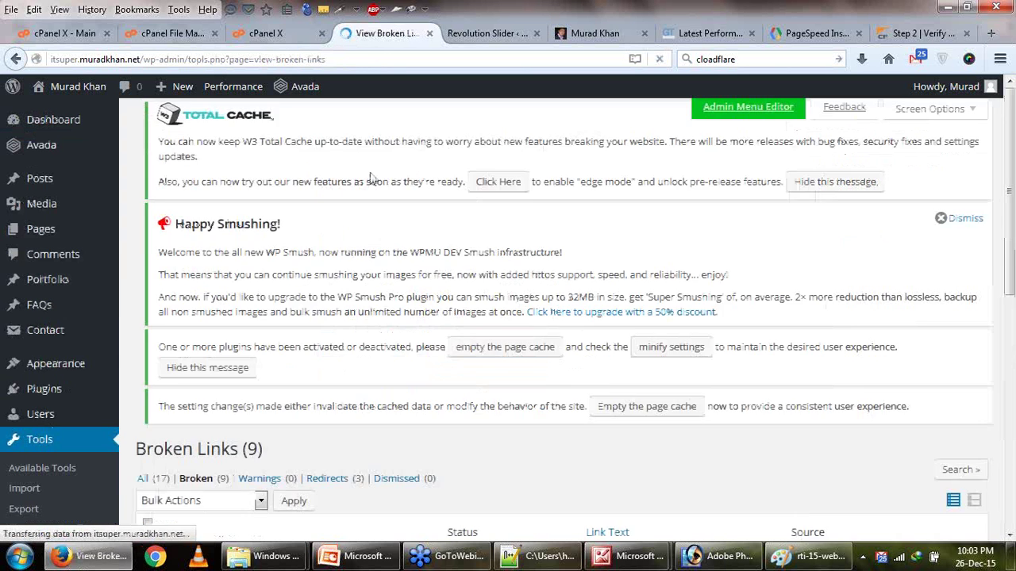
# Select all 9 broken links and bulk-Unlink them, confirming with OK.
pyautogui.scroll(-5, 400, 313)
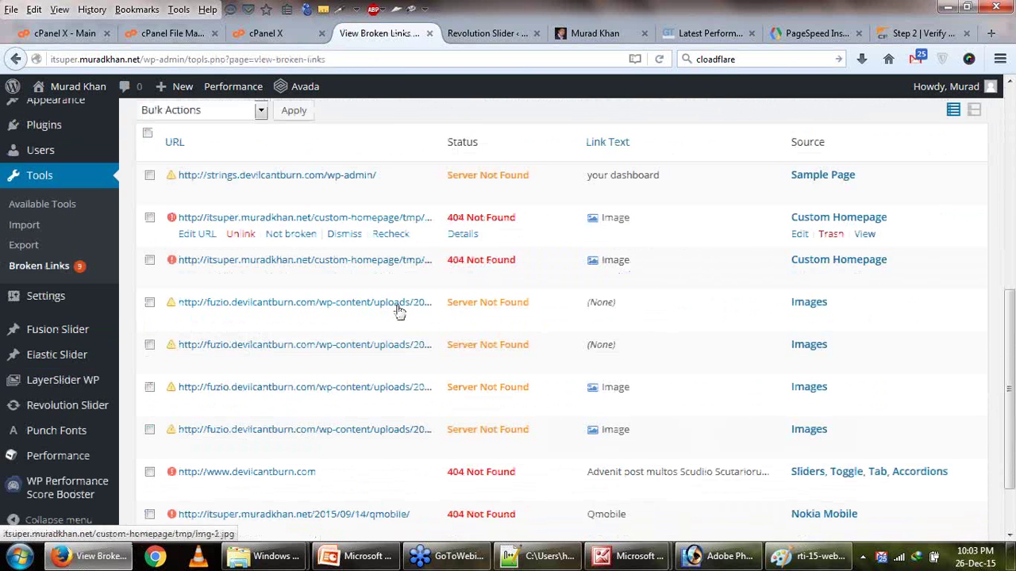
pyautogui.scroll(-2, 495, 198)
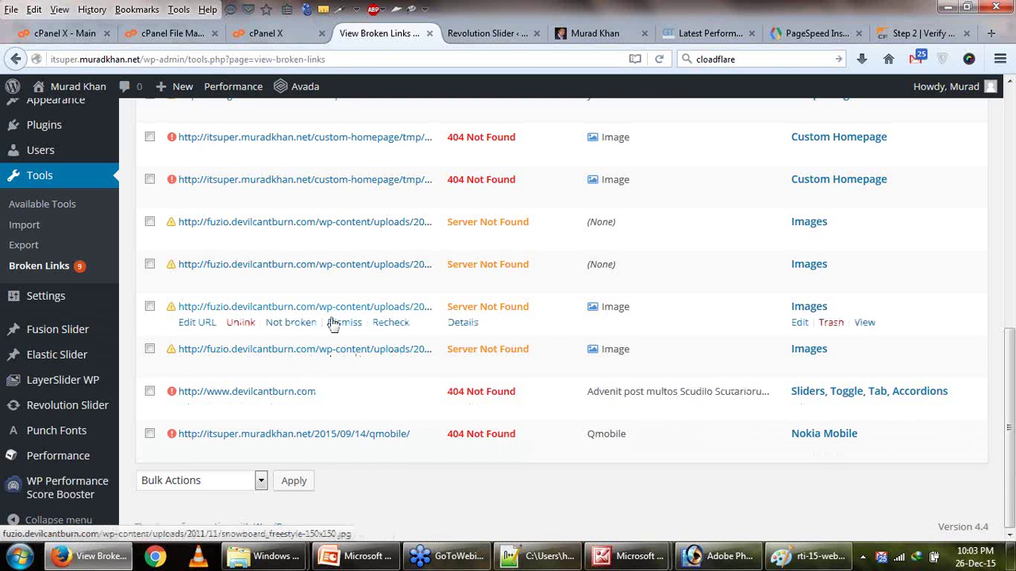
pyautogui.scroll(2, 334, 325)
pyautogui.scroll(2, 333, 325)
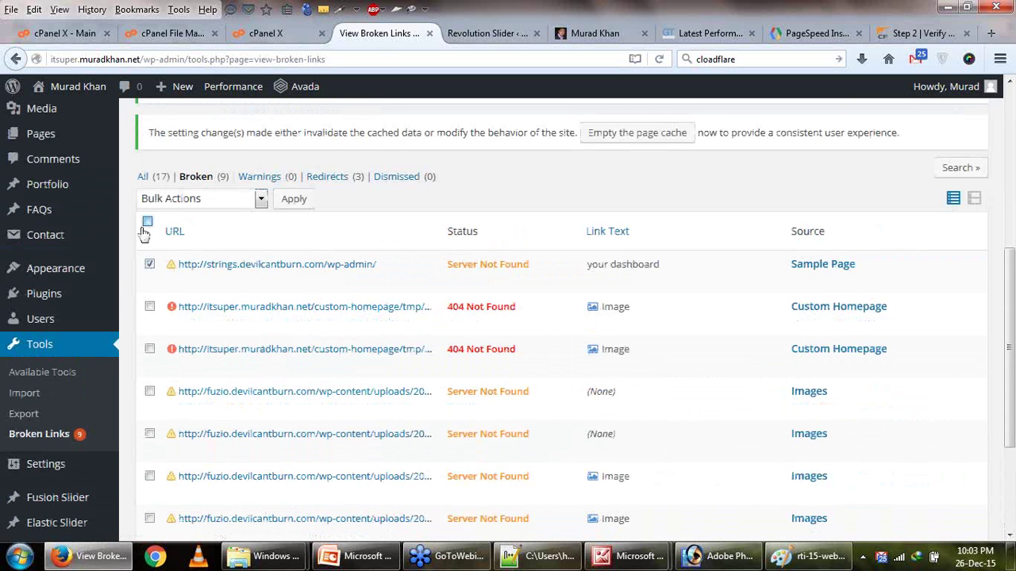
pyautogui.click(147, 222)
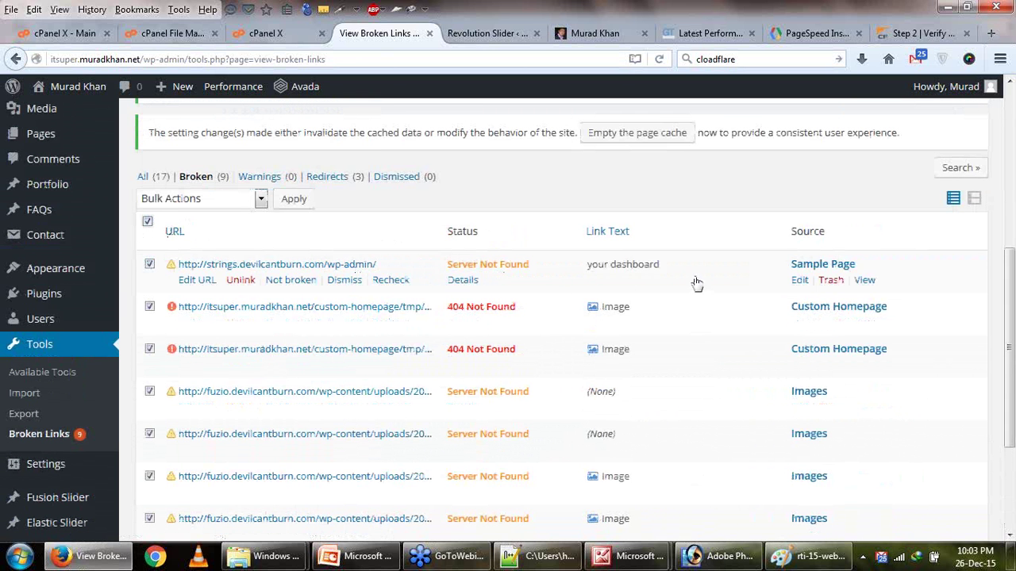
pyautogui.click(230, 200)
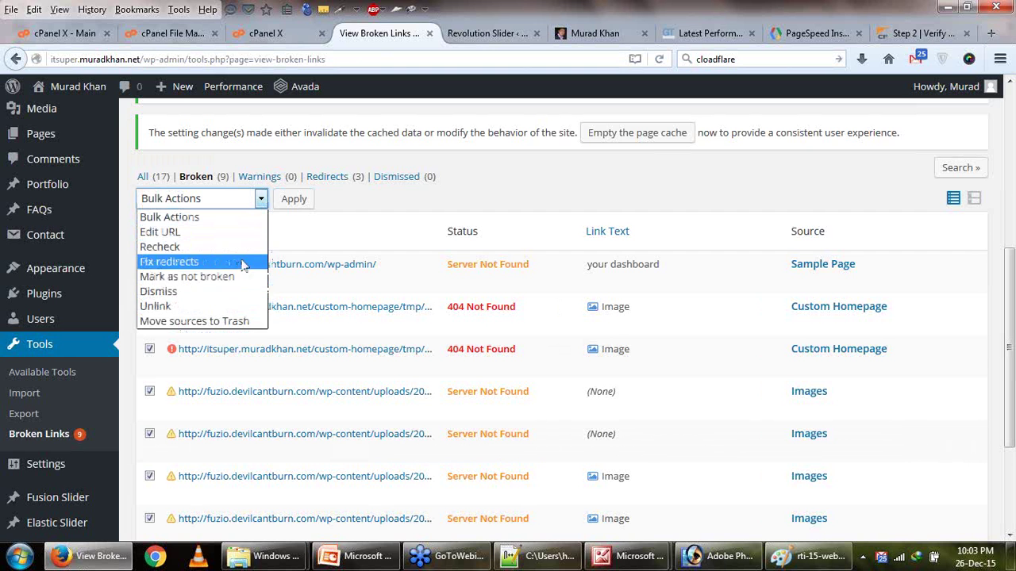
pyautogui.click(243, 307)
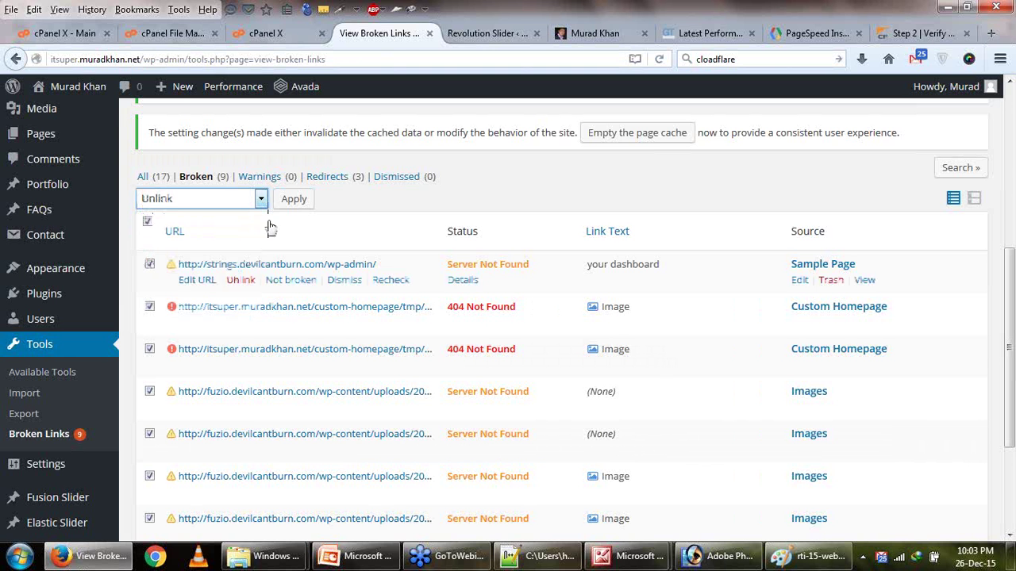
pyautogui.click(290, 196)
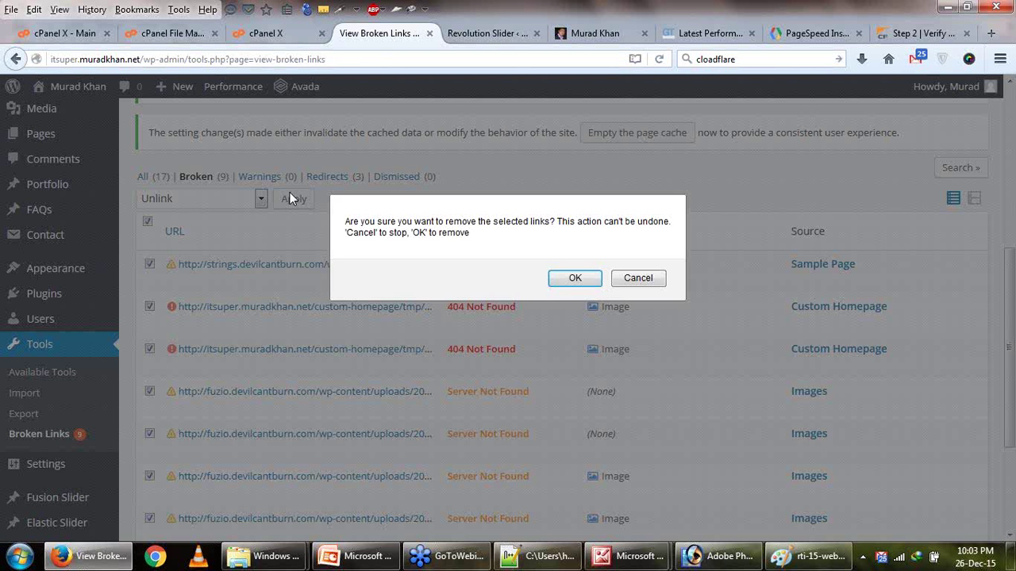
pyautogui.click(575, 278)
# Check the PageSpeed Insights results and bring up the latest GTmetrix report.
pyautogui.scroll(-4, 559, 277)
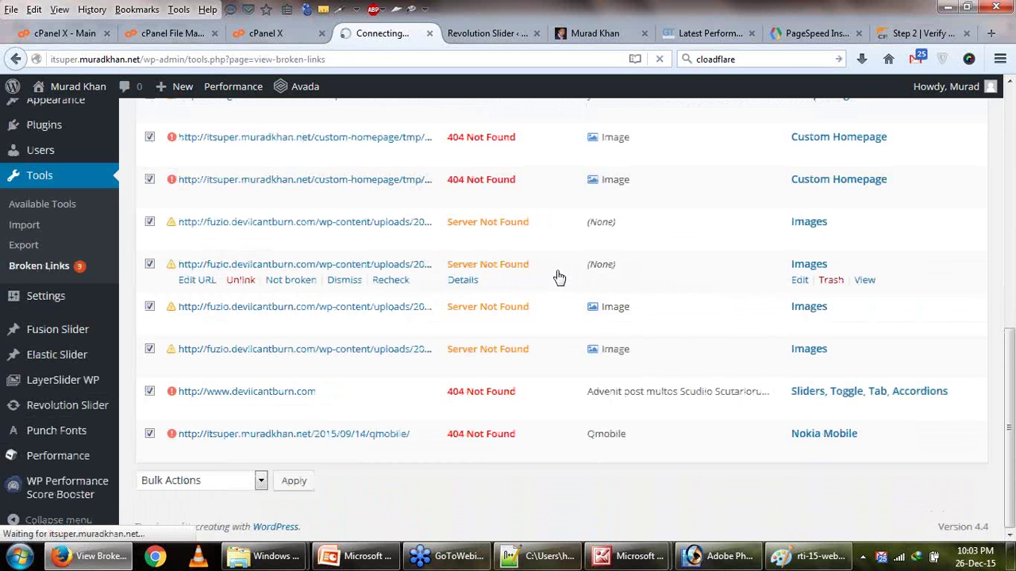
pyautogui.scroll(-5, 557, 276)
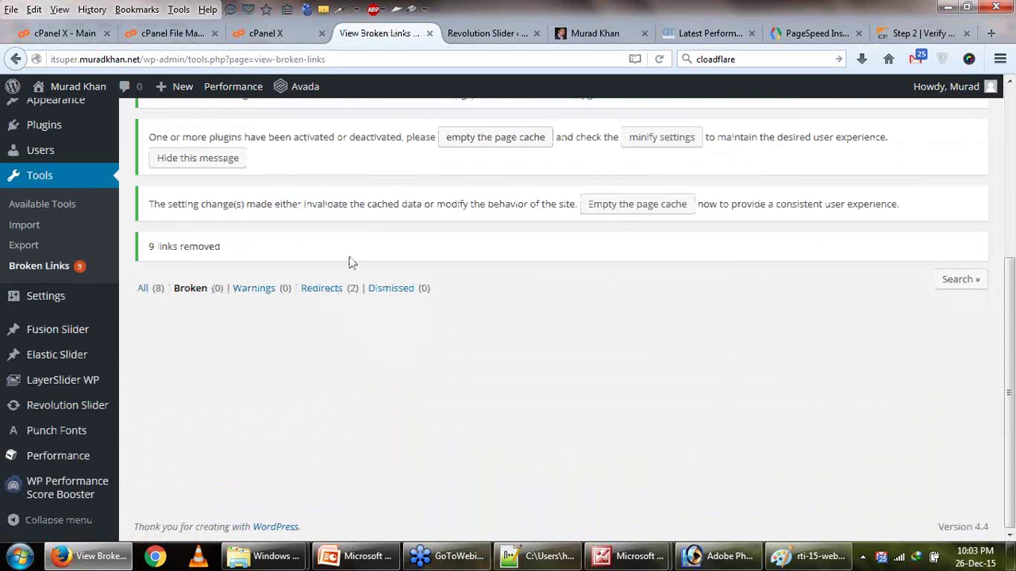
pyautogui.click(811, 33)
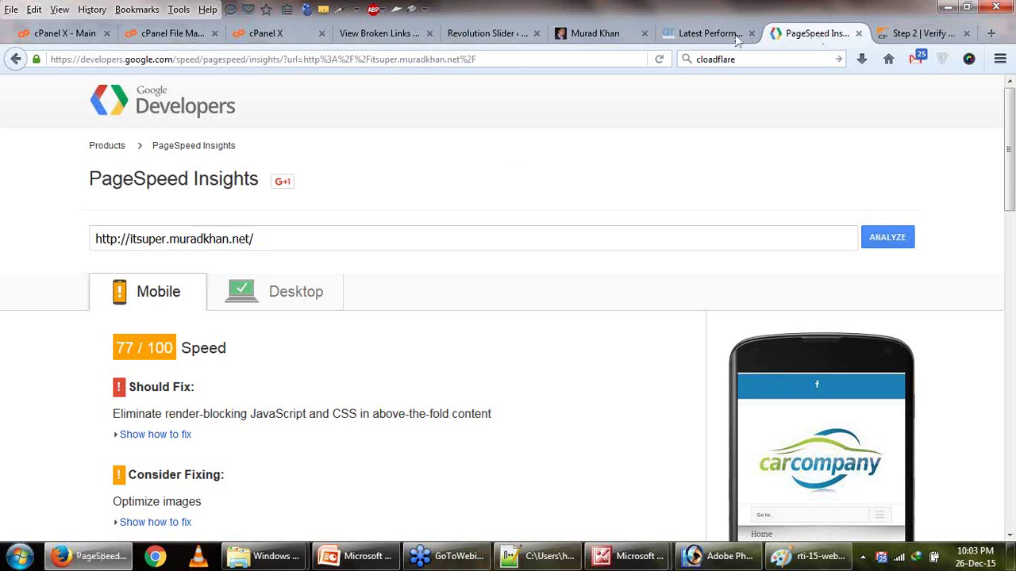
pyautogui.click(714, 34)
# Rerun the GTmetrix test on the site and view the PageSpeed Insights results meanwhile.
pyautogui.scroll(4, 949, 106)
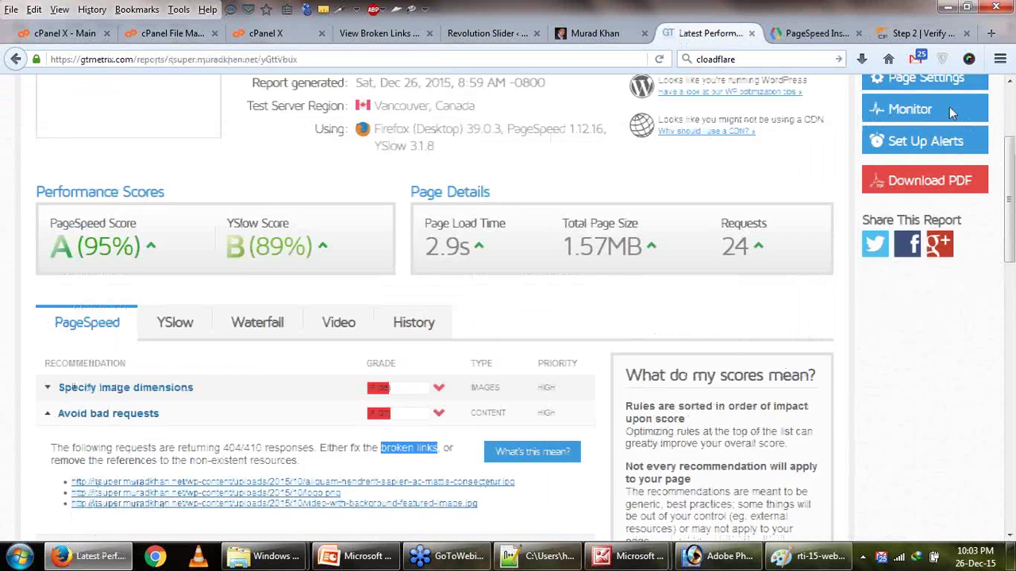
pyautogui.click(938, 164)
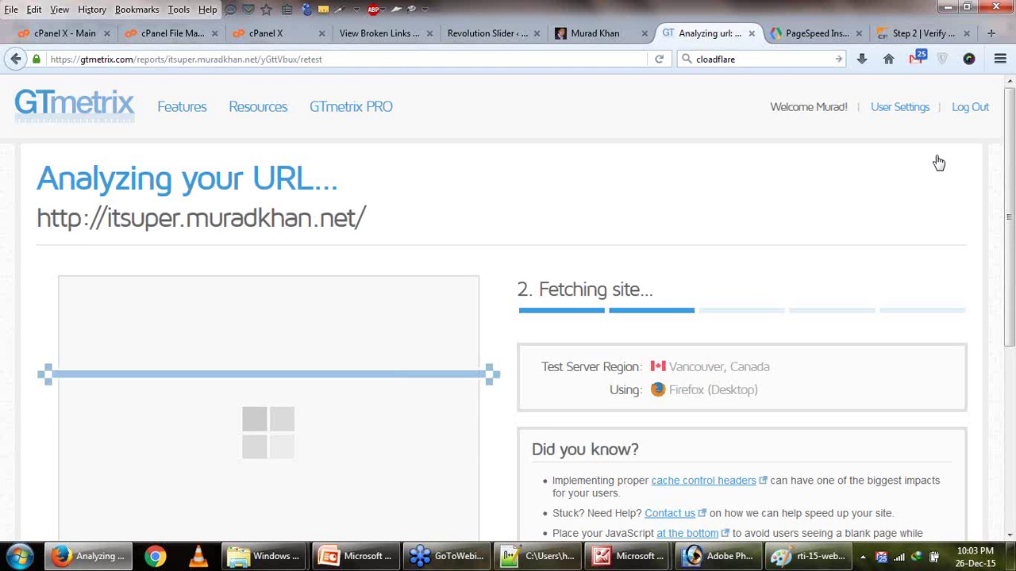
pyautogui.click(841, 35)
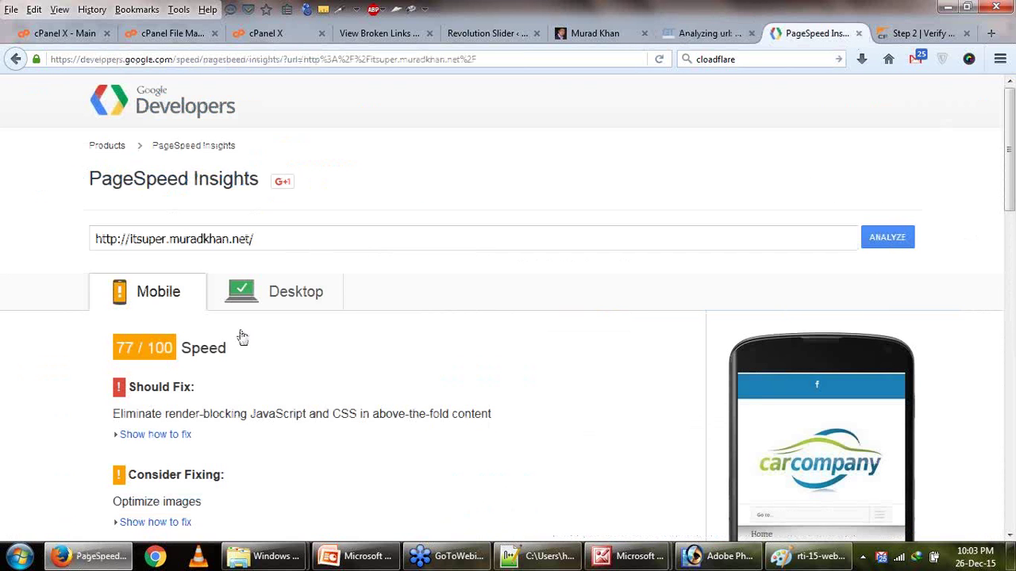
# Show the 90/100 desktop results and expand Optimize images to see the 29KiB banner background saving.
pyautogui.click(248, 303)
pyautogui.scroll(-3, 251, 314)
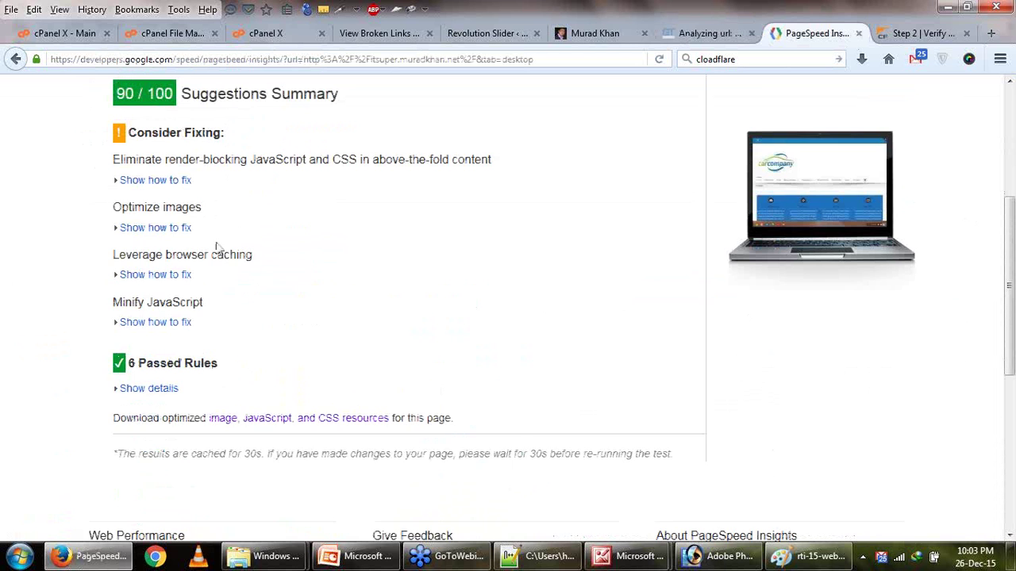
pyautogui.click(137, 229)
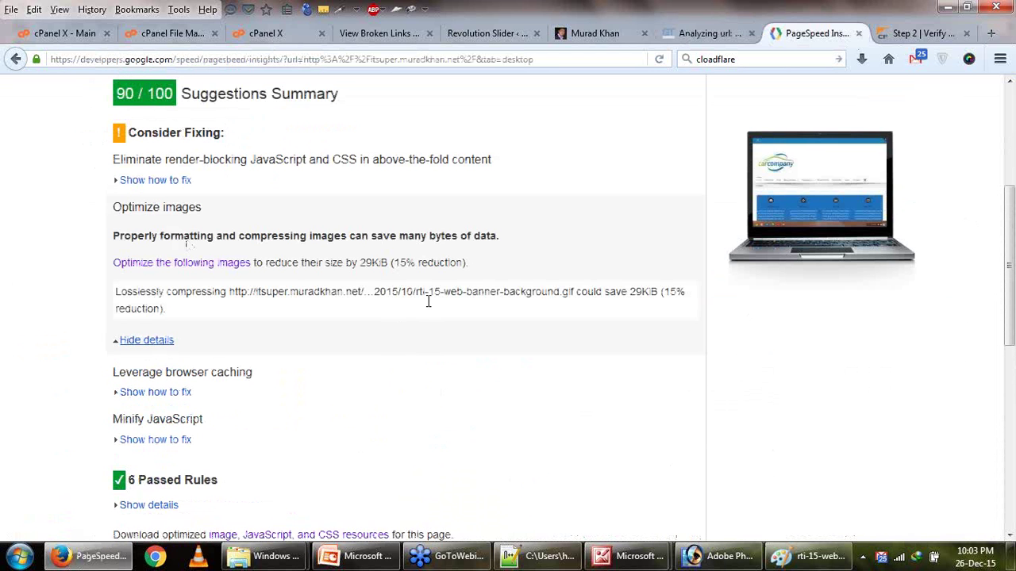
pyautogui.moveTo(429, 300); pyautogui.dragTo(641, 308)
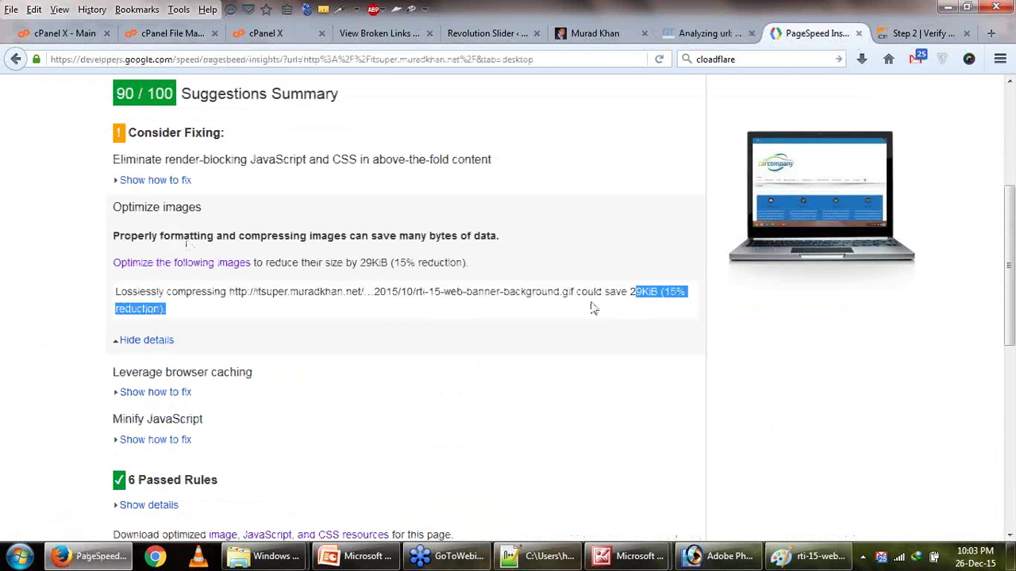
pyautogui.moveTo(215, 292); pyautogui.dragTo(503, 296)
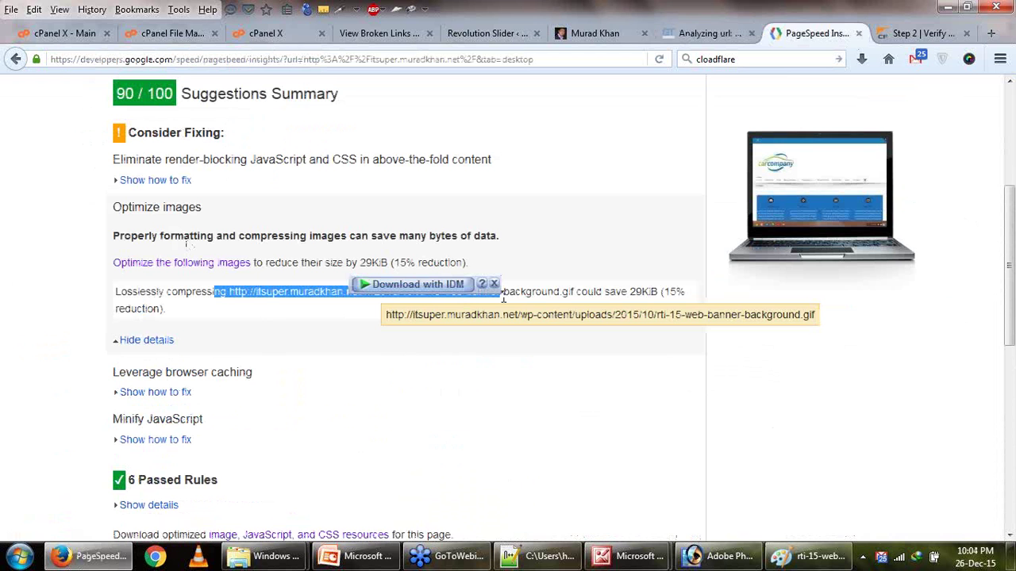
pyautogui.click(262, 302)
pyautogui.moveTo(399, 292); pyautogui.dragTo(677, 307)
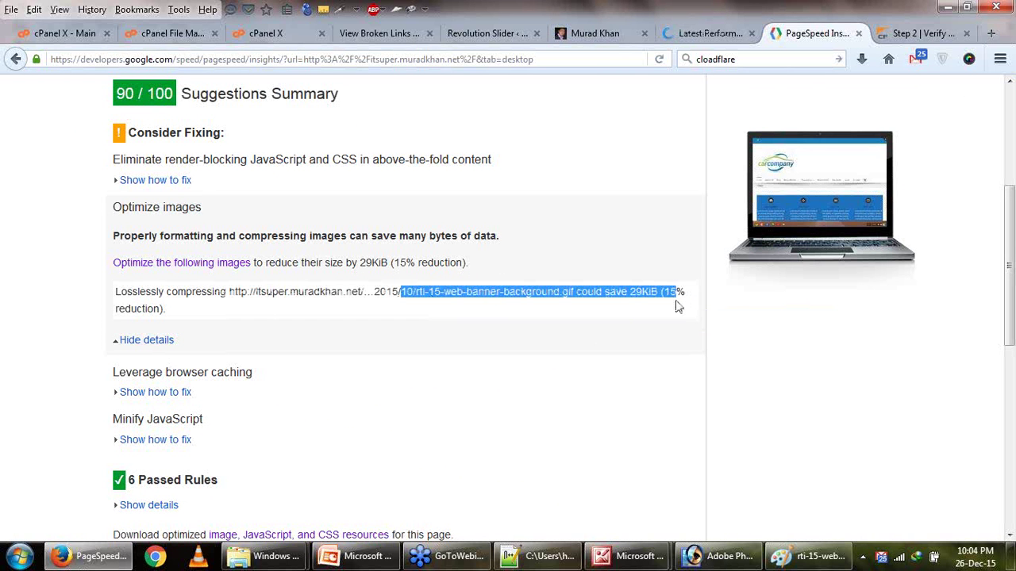
# Review the render-blocking resources suggestion text in the desktop results.
pyautogui.scroll(2, 556, 293)
pyautogui.moveTo(151, 180); pyautogui.dragTo(113, 179)
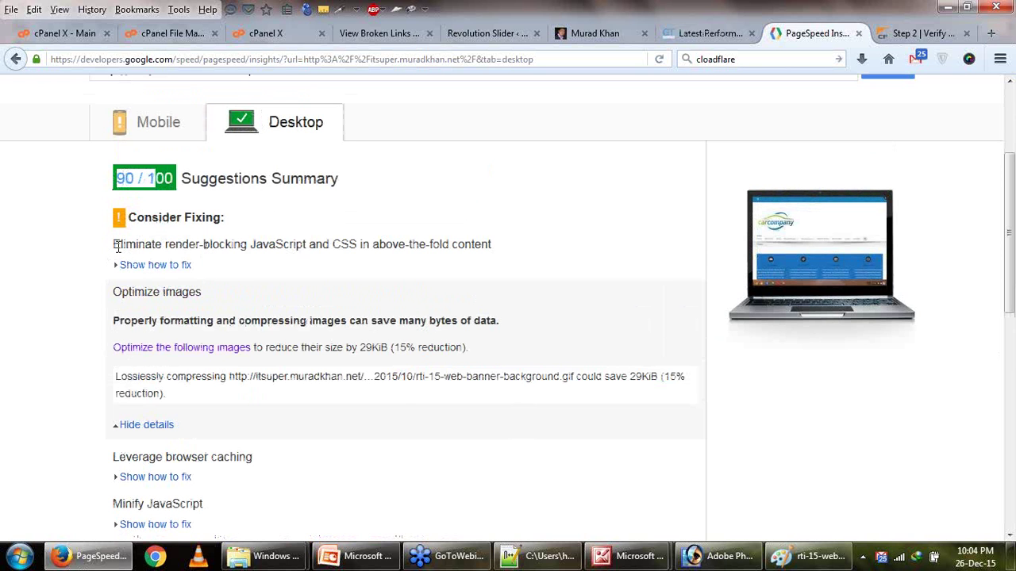
pyautogui.moveTo(119, 246); pyautogui.dragTo(410, 246)
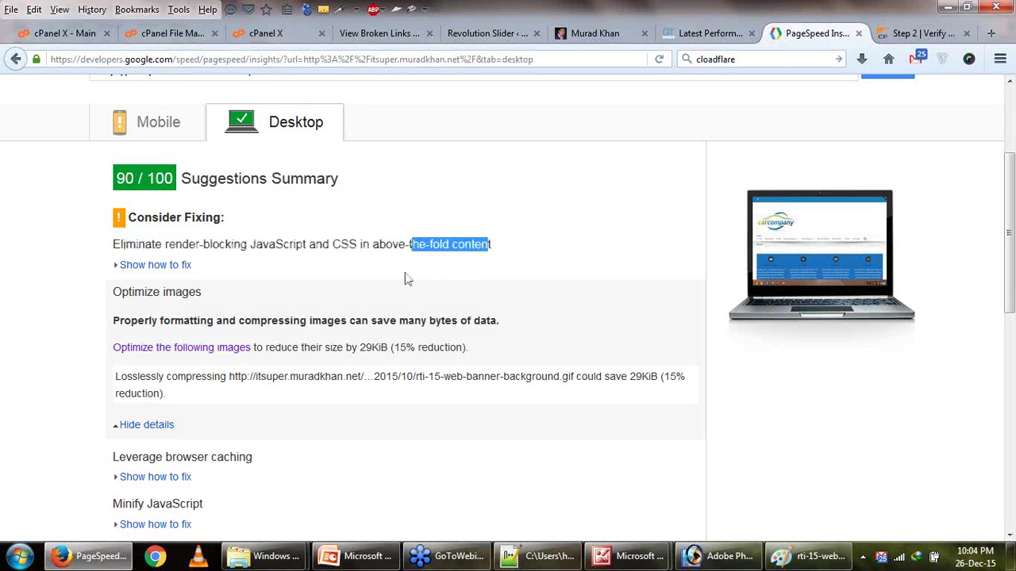
pyautogui.scroll(-4, 406, 278)
pyautogui.scroll(4, 406, 278)
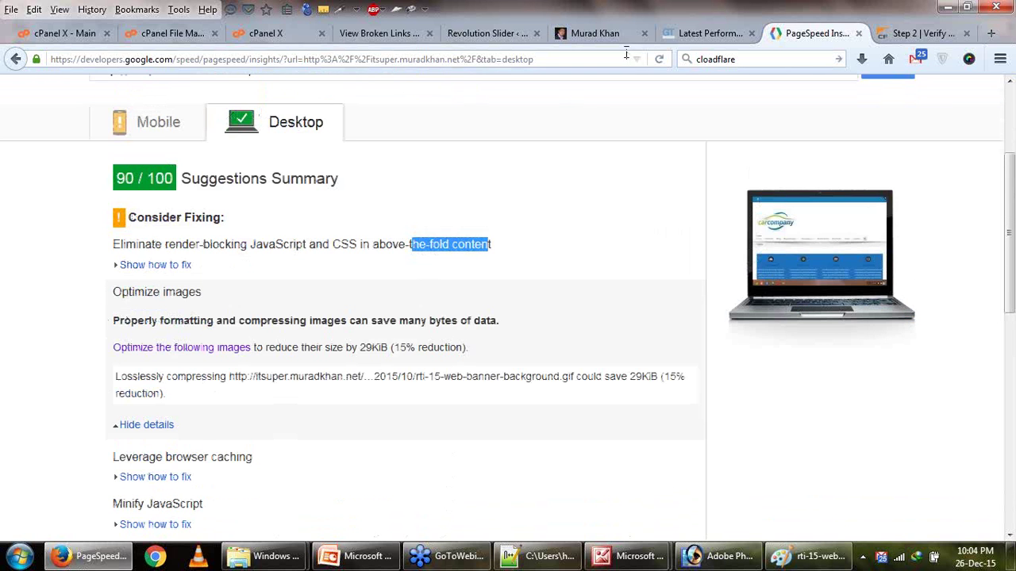
# Close the Revolution Slider admin tab and the Cloudflare DNS setup tab.
pyautogui.click(480, 33)
pyautogui.scroll(-4, 516, 252)
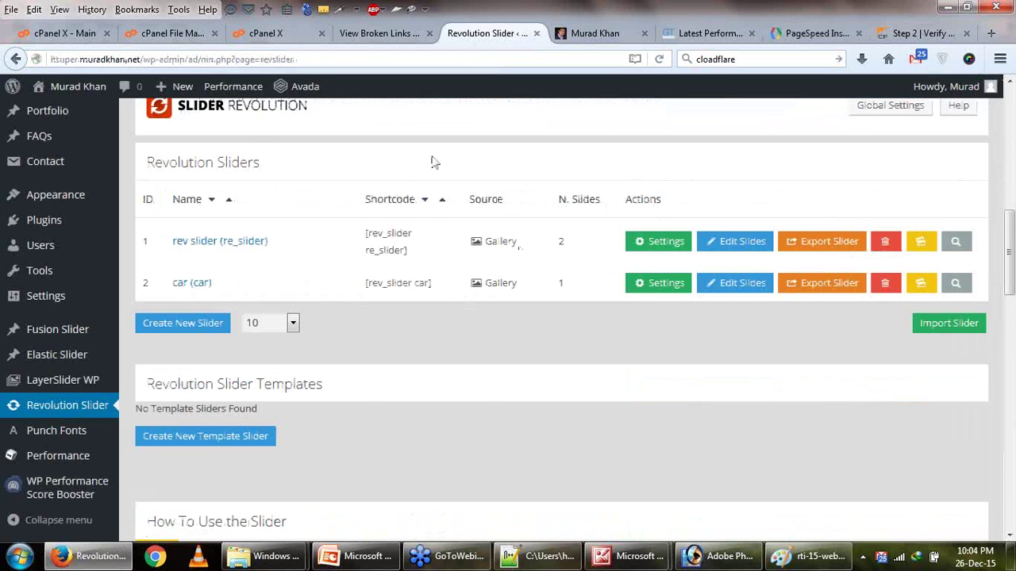
pyautogui.click(536, 33)
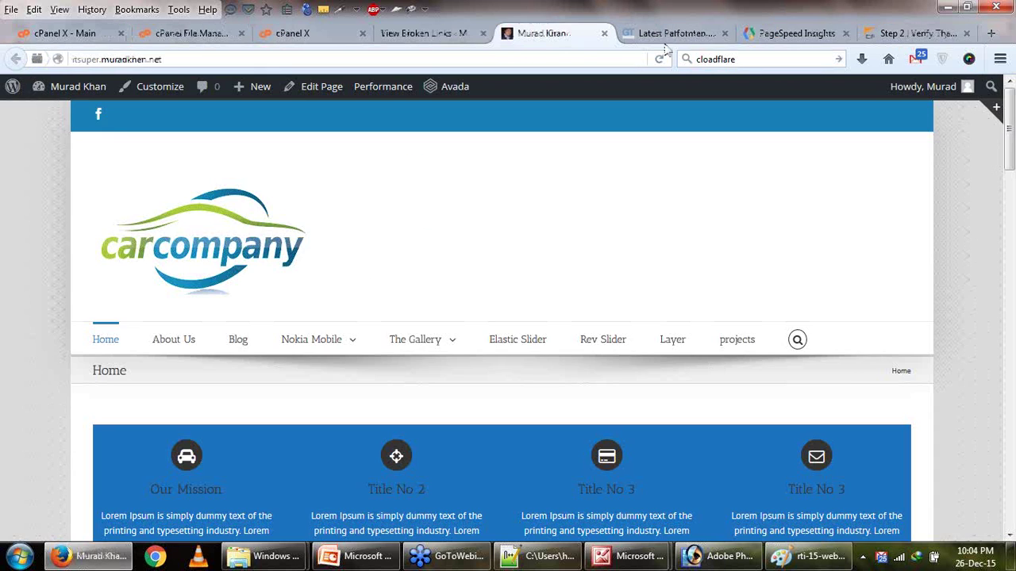
pyautogui.click(790, 35)
pyautogui.click(875, 32)
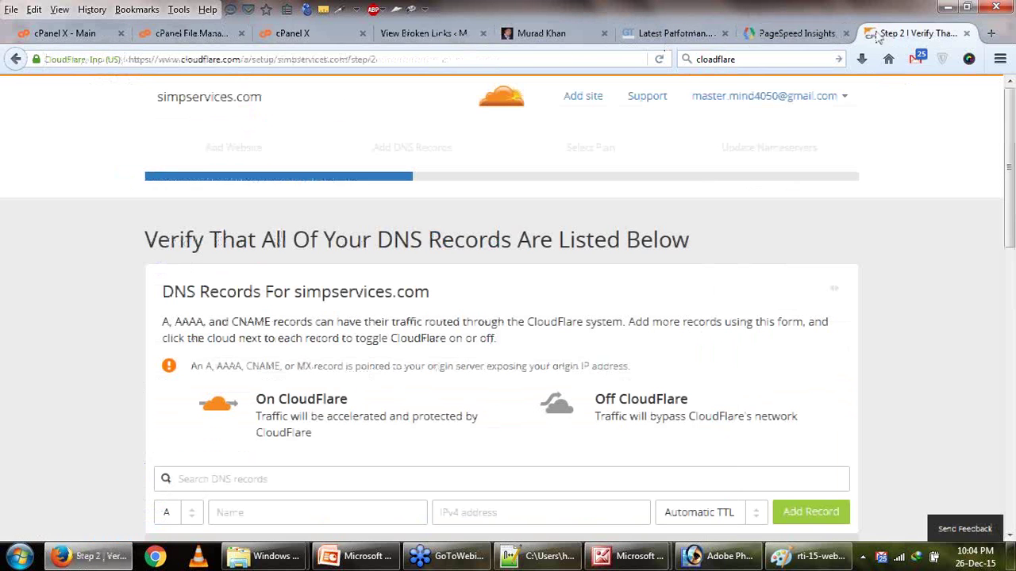
pyautogui.click(966, 34)
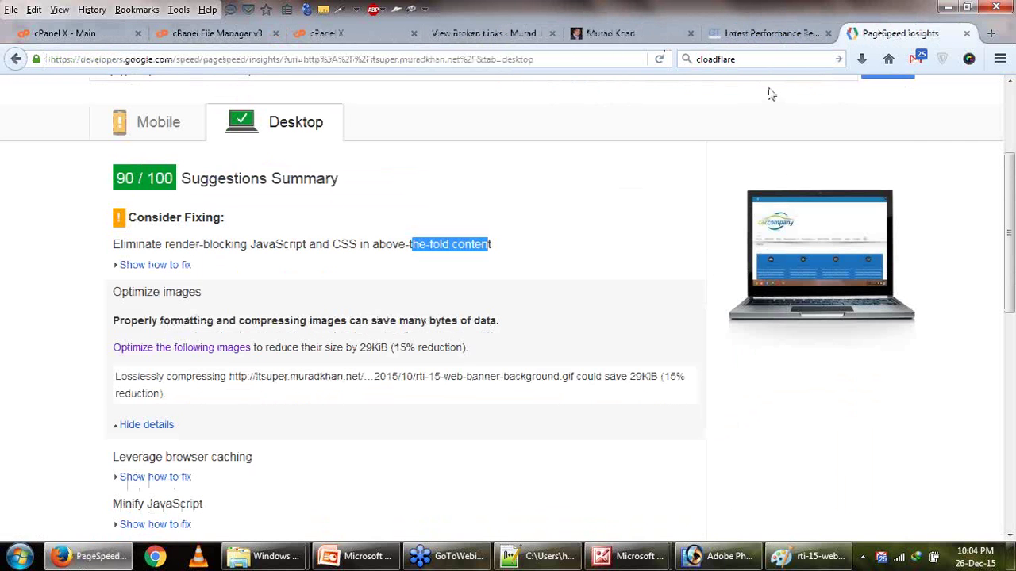
pyautogui.click(752, 39)
# Expand GTmetrix's Avoid bad requests recommendation to see the broken image URLs.
pyautogui.scroll(-5, 497, 364)
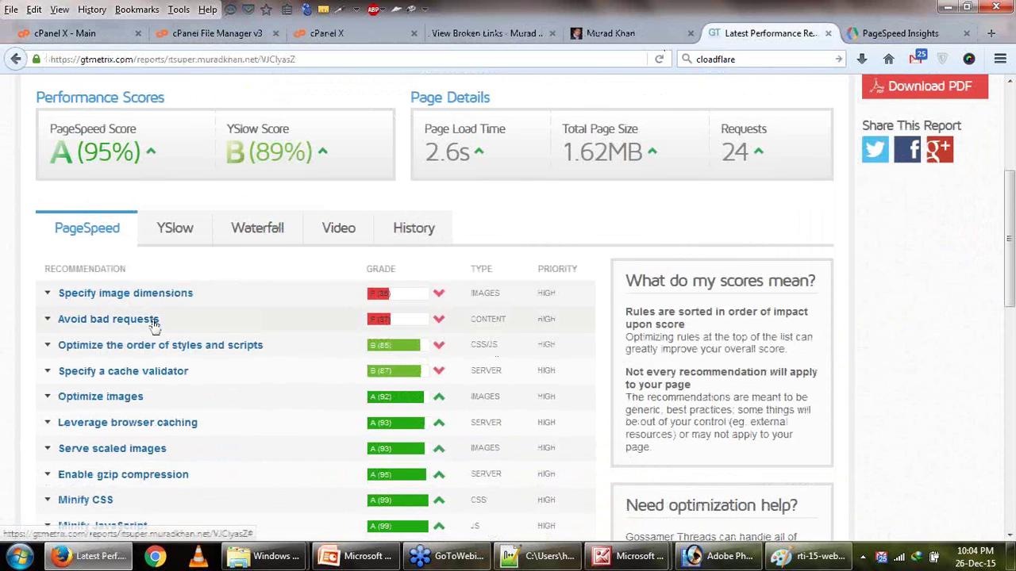
pyautogui.click(159, 319)
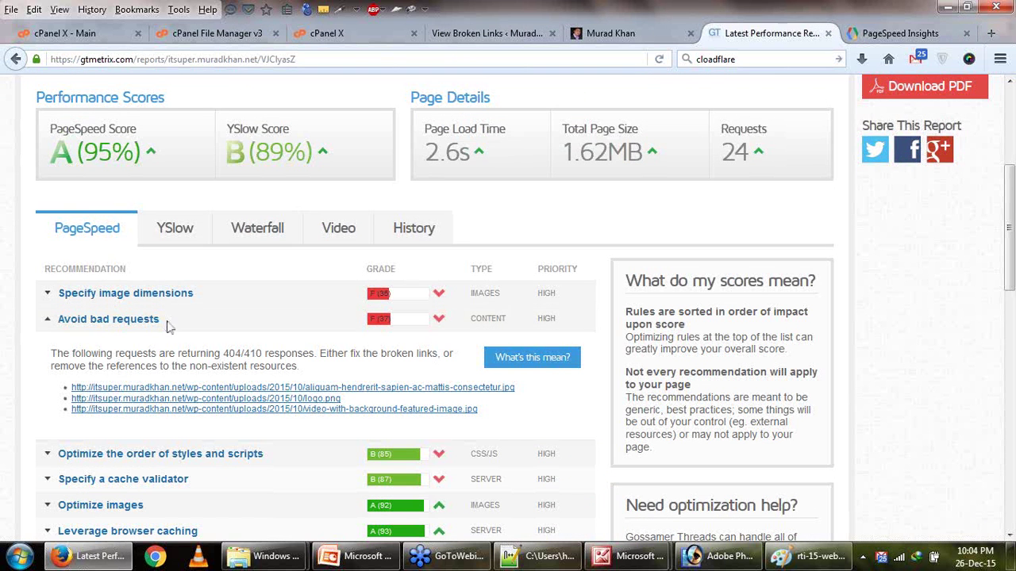
pyautogui.tripleClick(508, 410)
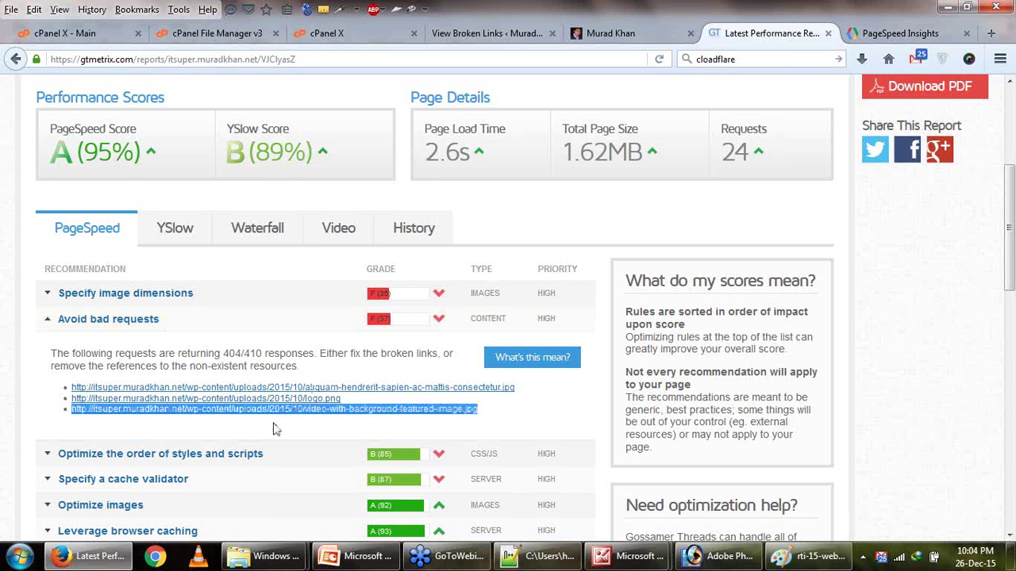
pyautogui.click(566, 412)
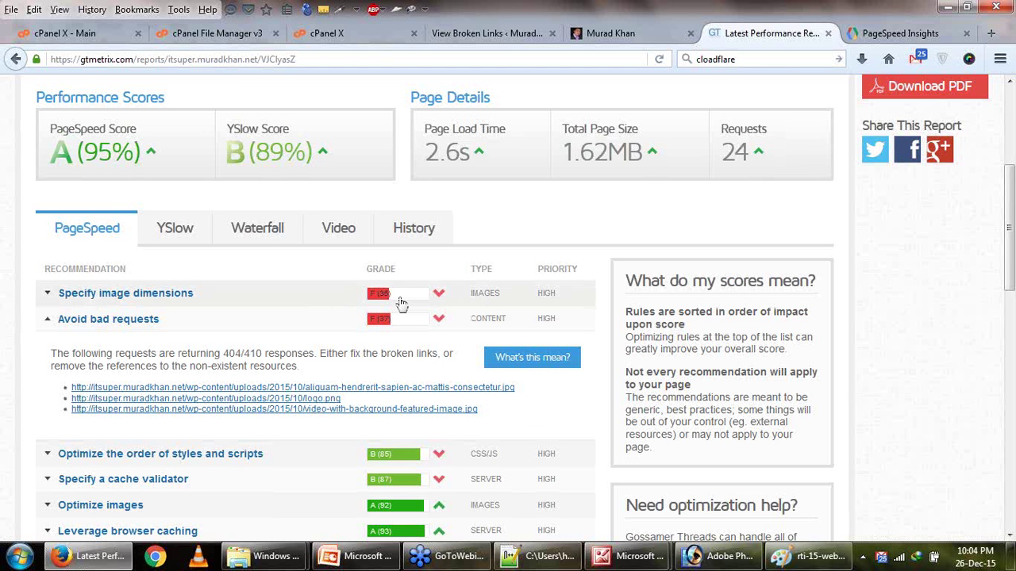
# Open the first broken image URL in a new tab, confirm the 404, and copy its file name.
pyautogui.rightClick(479, 397)
pyautogui.click(516, 168)
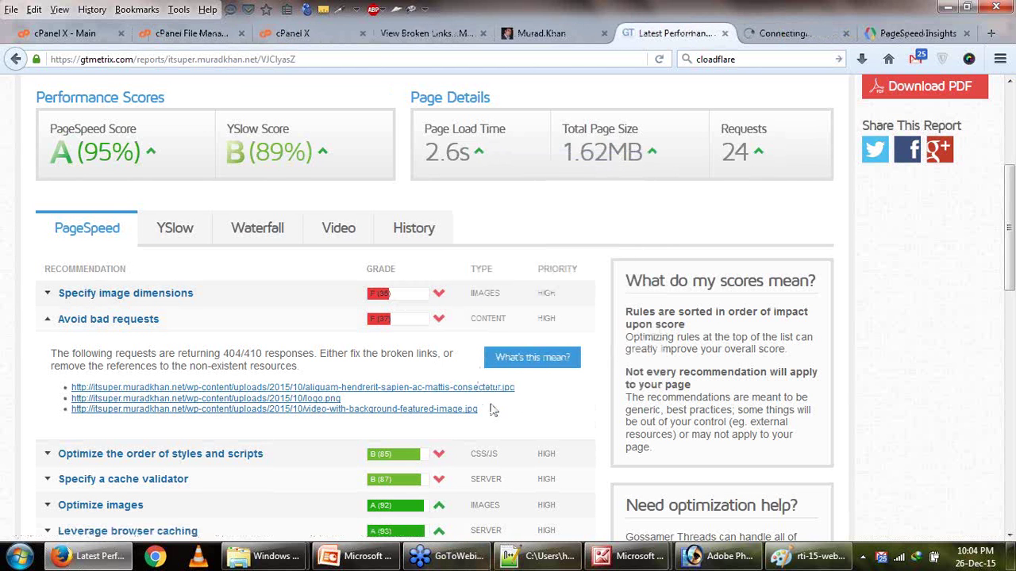
pyautogui.click(794, 36)
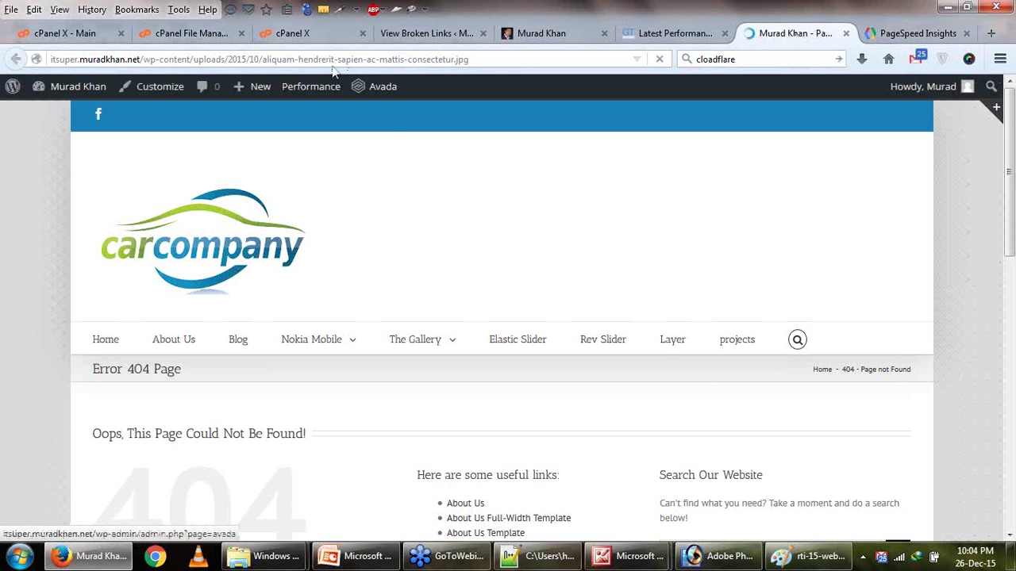
pyautogui.moveTo(263, 59); pyautogui.dragTo(474, 59)
pyautogui.rightClick(474, 60)
pyautogui.click(524, 107)
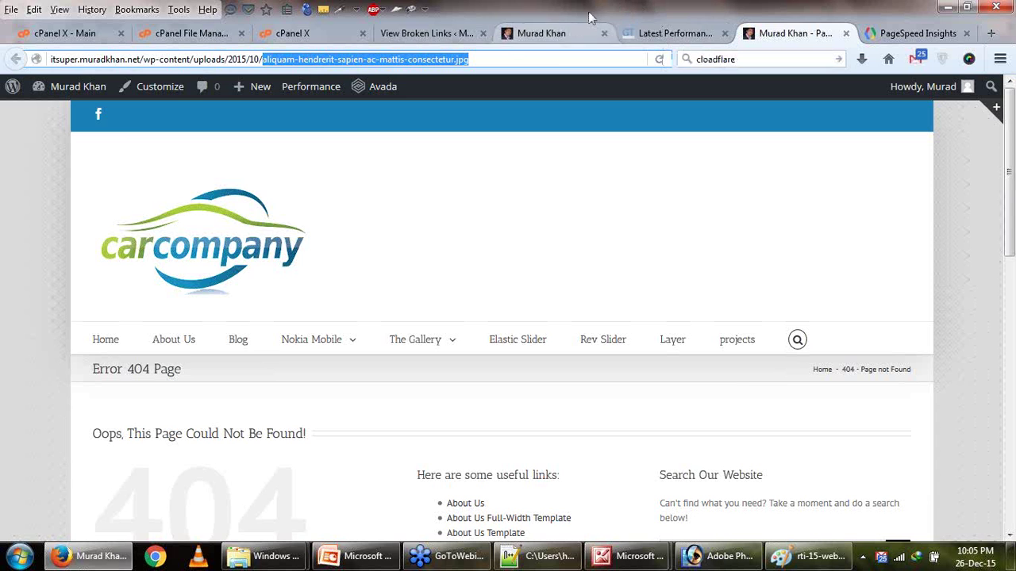
pyautogui.click(659, 33)
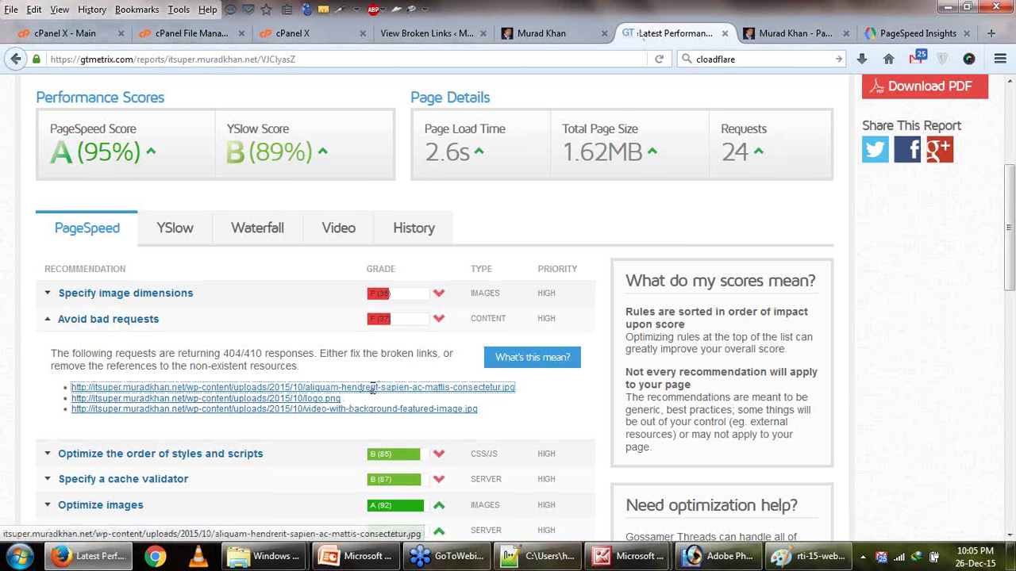
# Confirm Broken Link Checker lists all 8 links as 200 OK, then show the desktop.
pyautogui.click(426, 33)
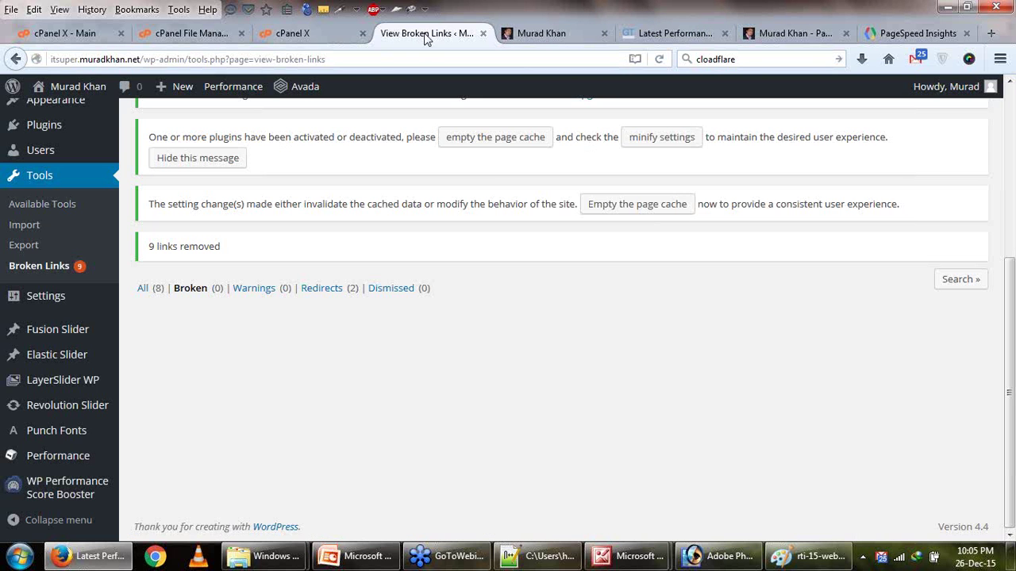
pyautogui.click(157, 290)
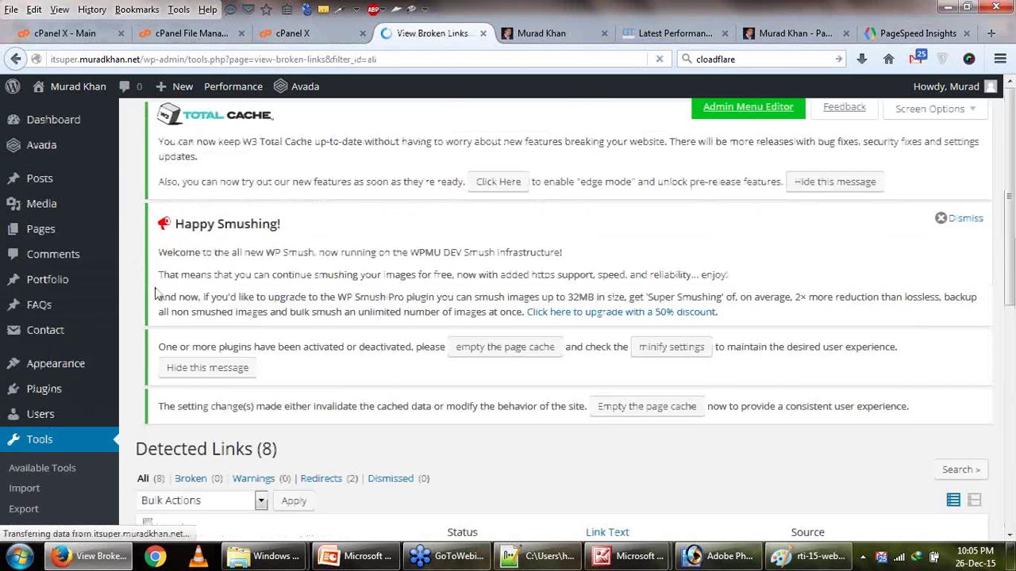
pyautogui.scroll(-5, 355, 344)
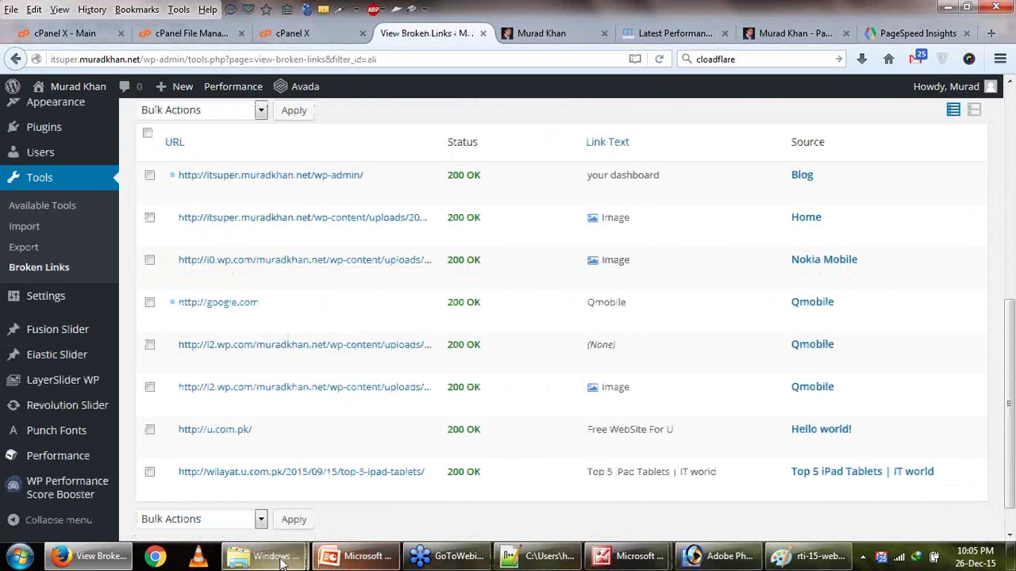
pyautogui.moveTo(262, 555)
pyautogui.click(394, 519)
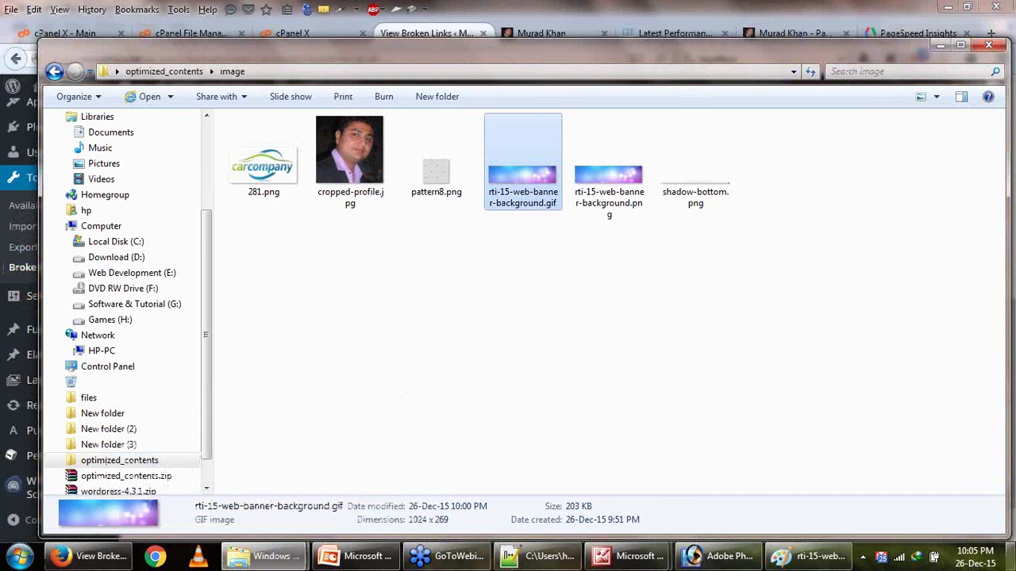
pyautogui.click(1011, 557)
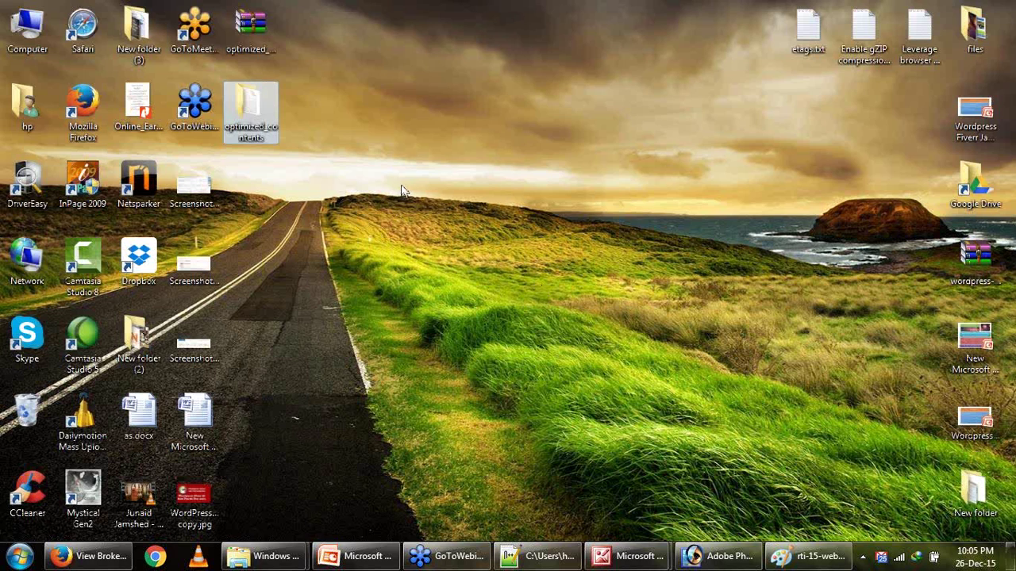
# Capture a 600x399 area of the wallpaper with Lightshot and save it as Screenshot_4.jpg.
pyautogui.press('Print')
pyautogui.moveTo(394, 100)
pyautogui.mouseDown()
pyautogui.moveTo(733, 336)
pyautogui.moveTo(851, 432)
pyautogui.moveTo(835, 416)
pyautogui.moveTo(839, 397)
pyautogui.moveTo(865, 414)
pyautogui.mouseUp()
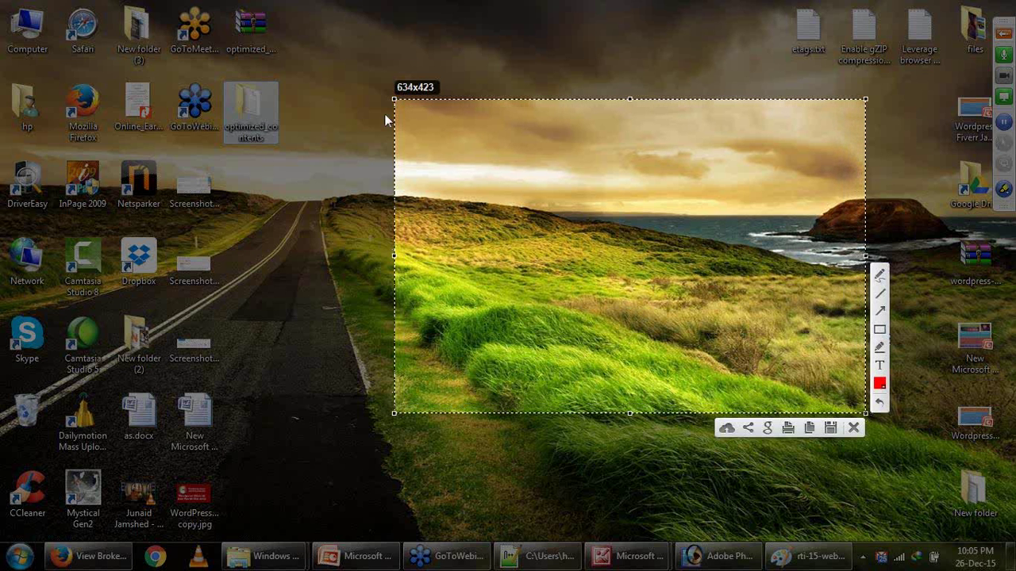
pyautogui.moveTo(394, 101); pyautogui.dragTo(420, 112)
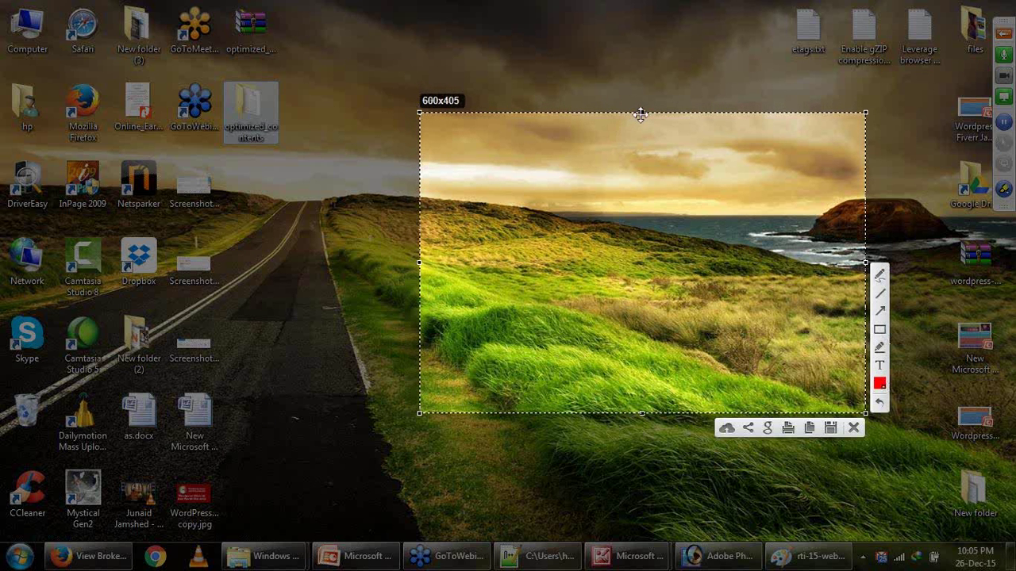
pyautogui.moveTo(642, 112); pyautogui.dragTo(639, 117)
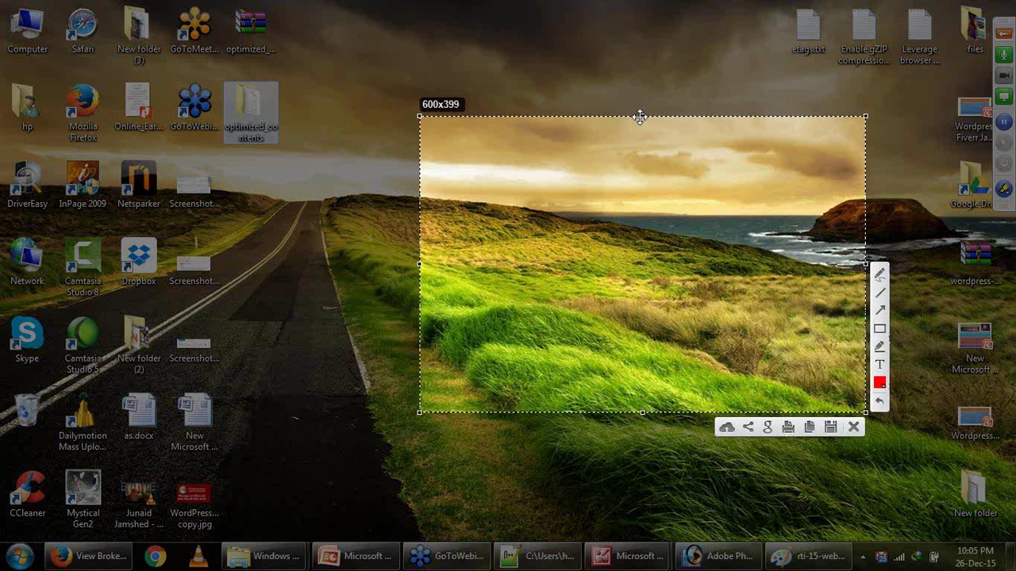
pyautogui.click(829, 428)
pyautogui.click(382, 271)
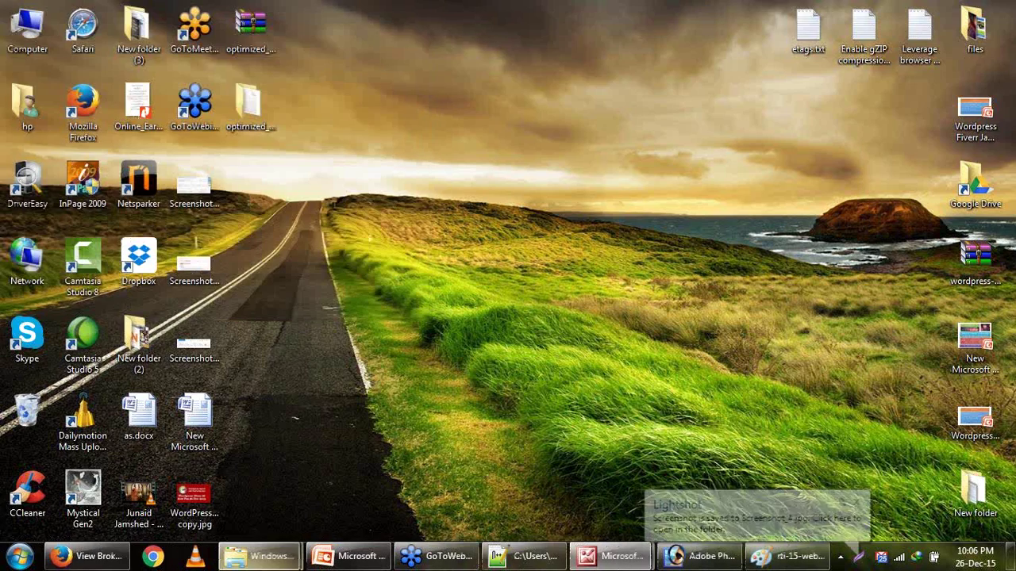
pyautogui.click(87, 556)
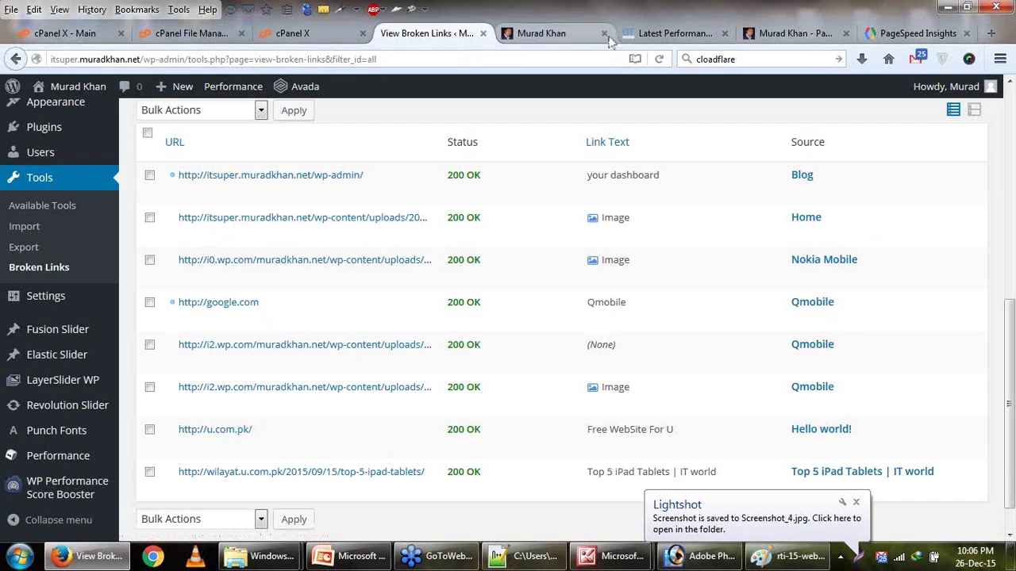
# Recheck the three 404 image links in GTmetrix, then open cPanel's Upload Files page for uploads/2015/10.
pyautogui.click(676, 34)
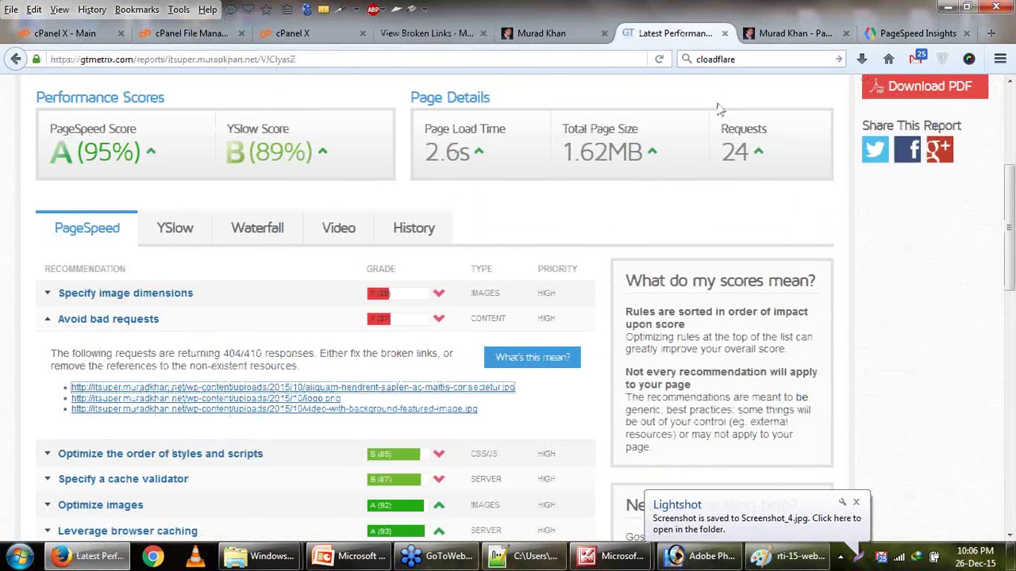
pyautogui.click(794, 34)
pyautogui.click(660, 33)
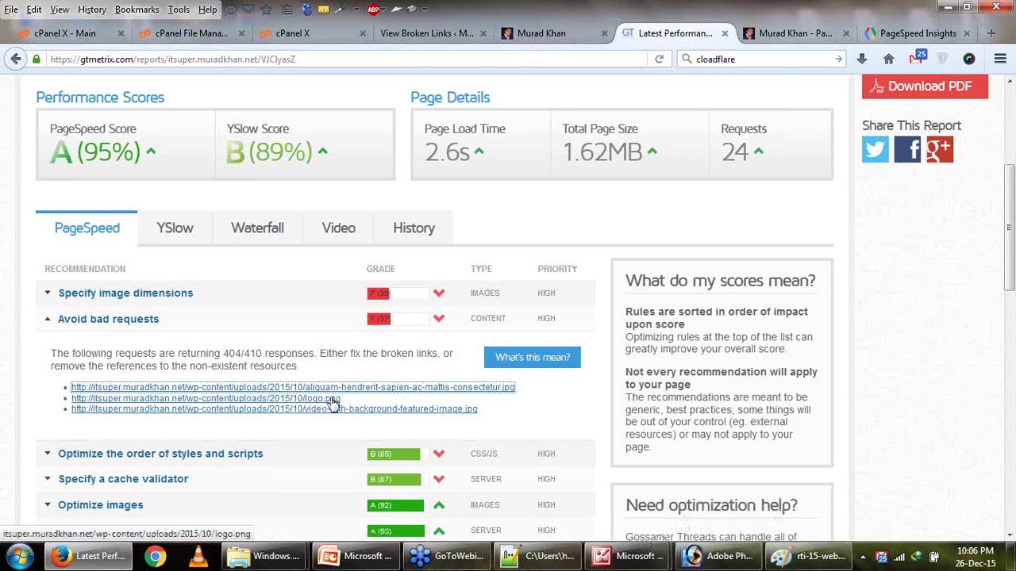
pyautogui.scroll(-2, 533, 412)
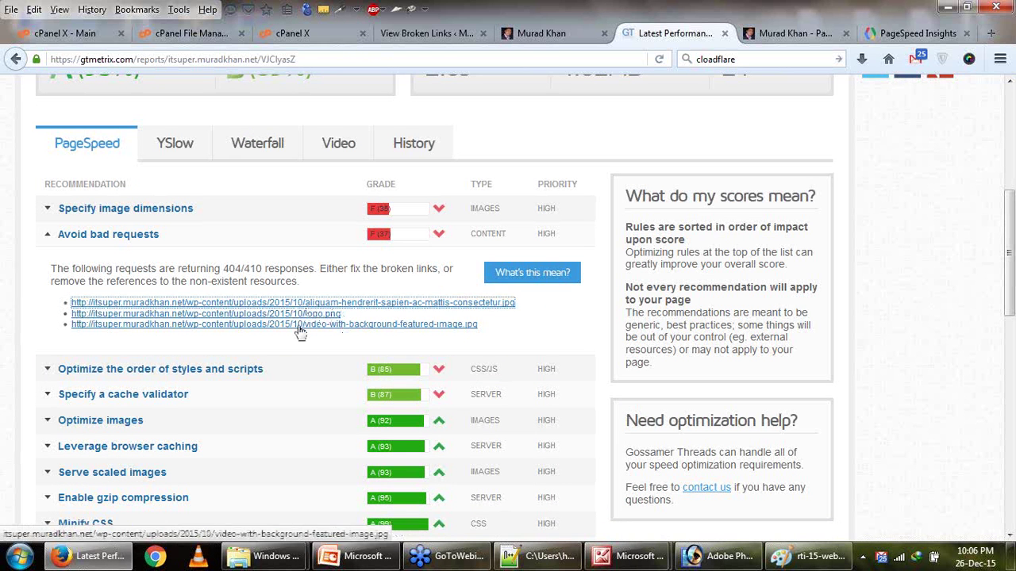
pyautogui.click(293, 33)
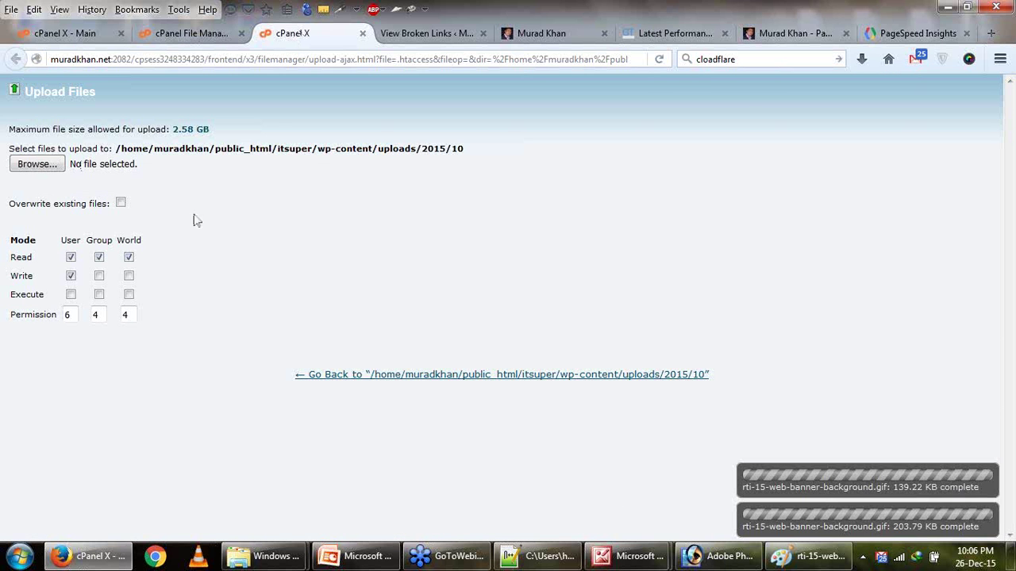
# Rename the desktop Screenshot 4.jpg to aliquam-hendrerit-sapien-ac-mattis-consectetur.jpg.
pyautogui.click(1012, 556)
pyautogui.click(262, 190)
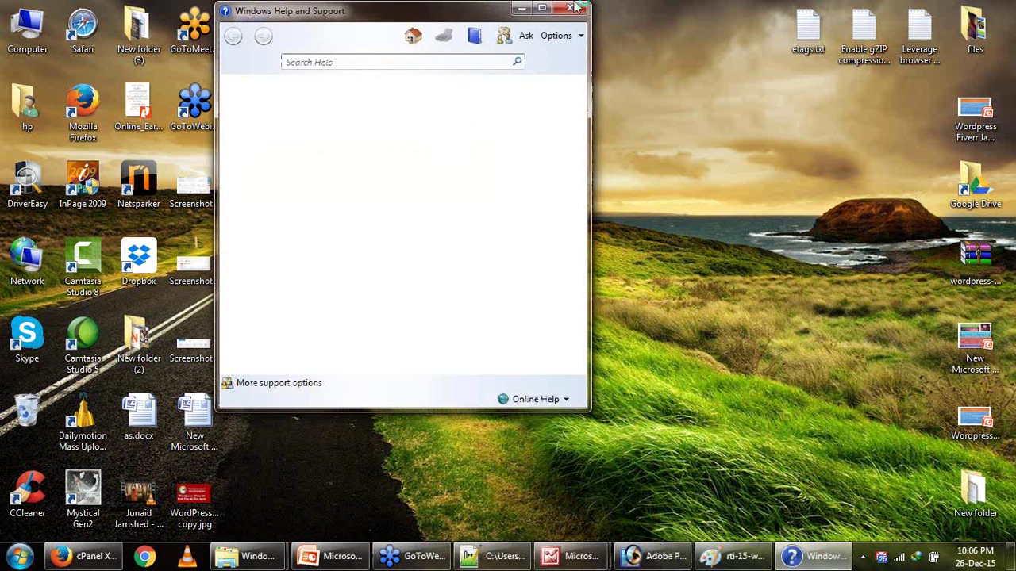
pyautogui.click(577, 7)
pyautogui.click(265, 195)
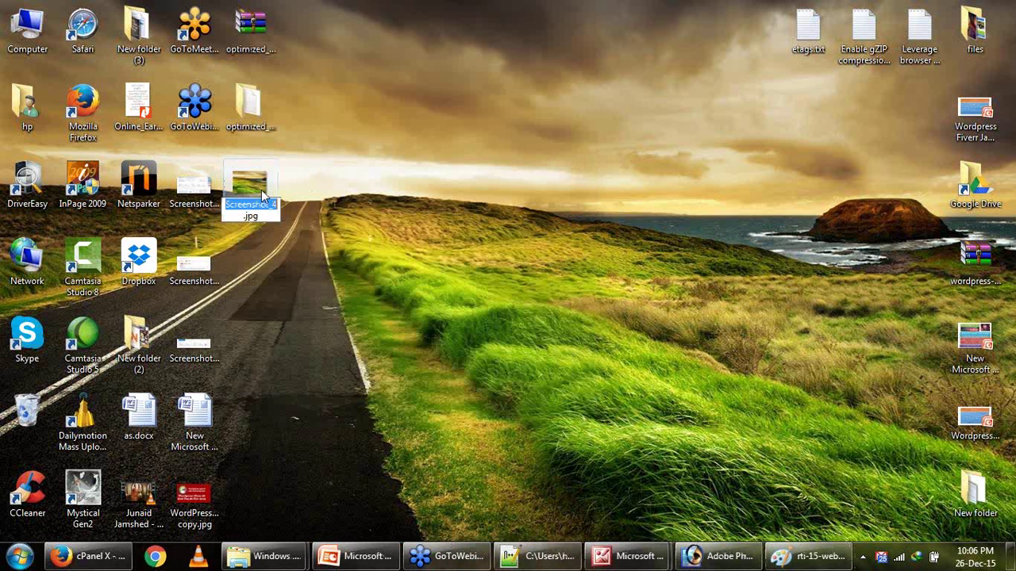
pyautogui.hotkey('ctrl', 'v')
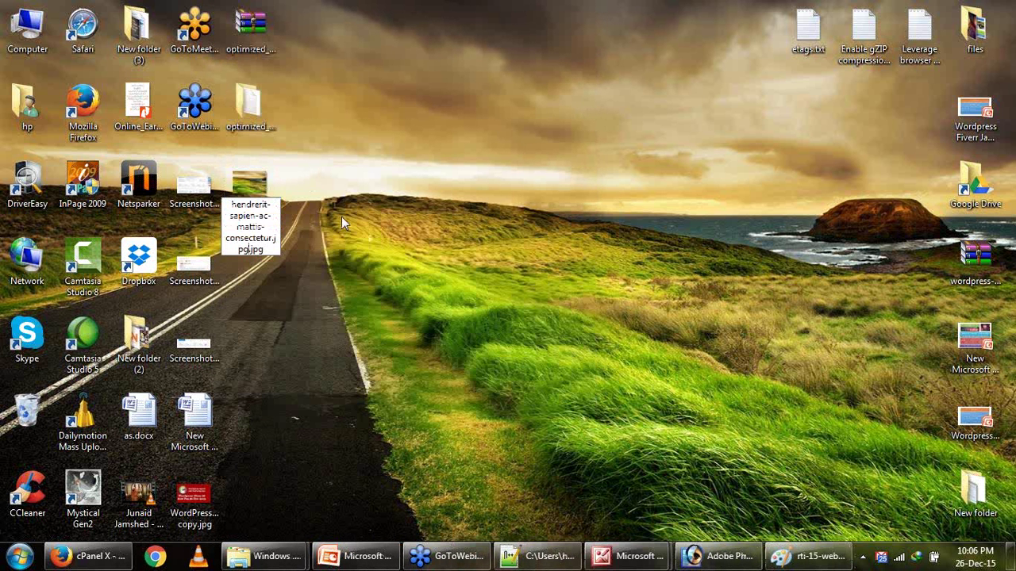
pyautogui.press('Delete')
pyautogui.press('Delete')
pyautogui.press('Delete')
pyautogui.press('Delete')
pyautogui.press('Return')
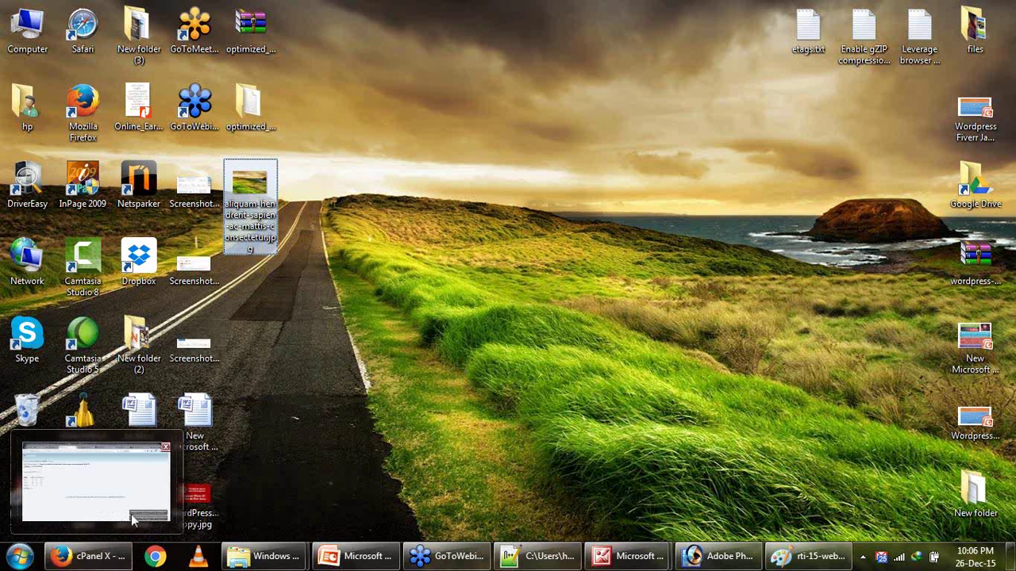
# Upload aliquam-hendrerit-sapien-ac-mattis-consectetur.jpg from the Desktop through cPanel's Upload Files page.
pyautogui.click(114, 562)
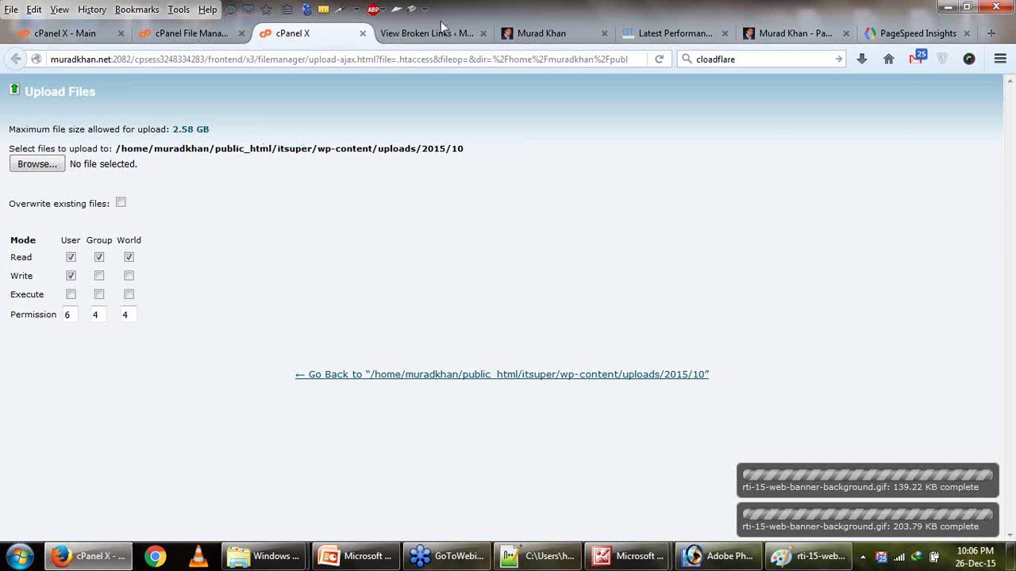
pyautogui.click(482, 34)
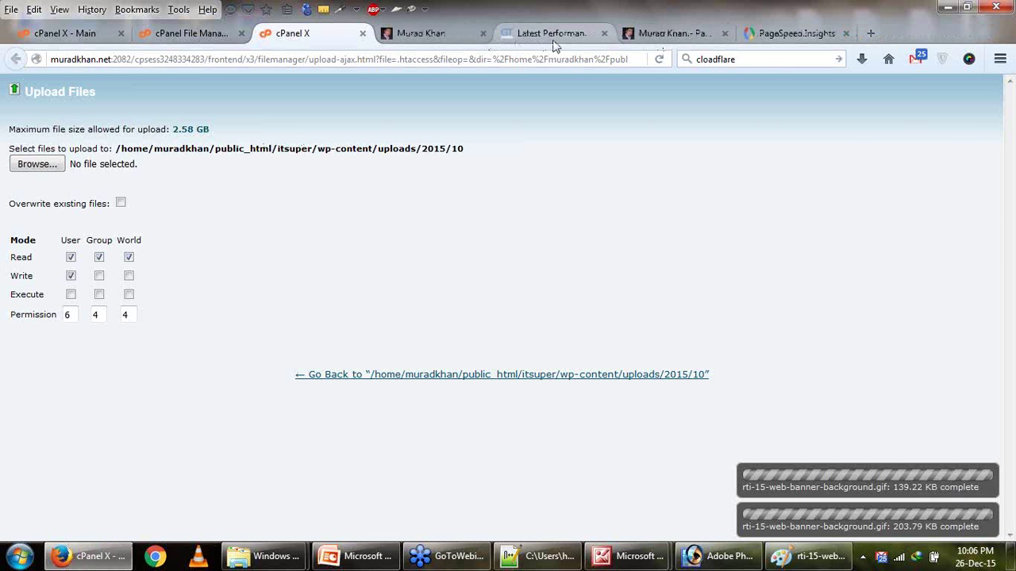
pyautogui.click(554, 39)
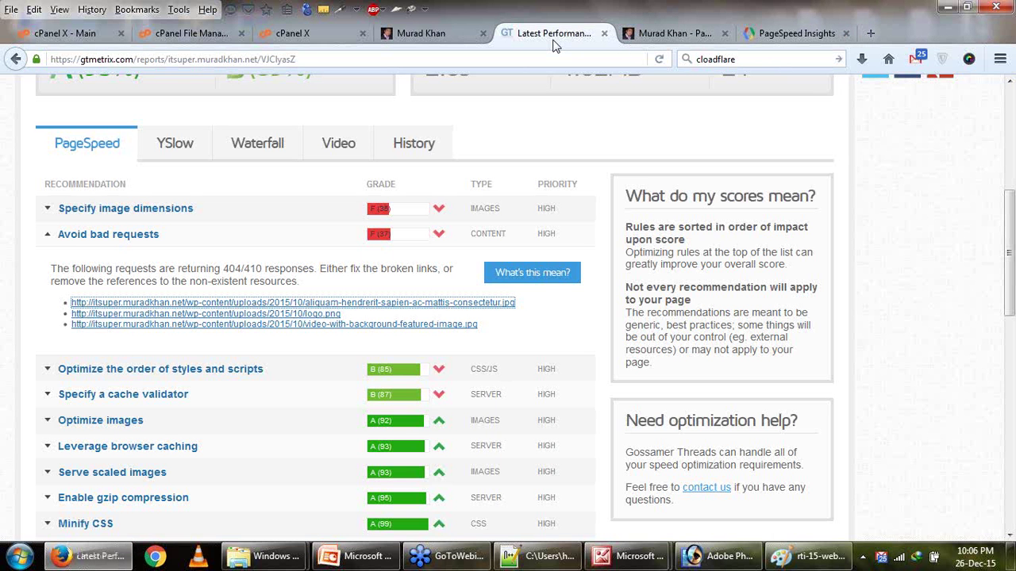
pyautogui.click(294, 33)
pyautogui.click(37, 163)
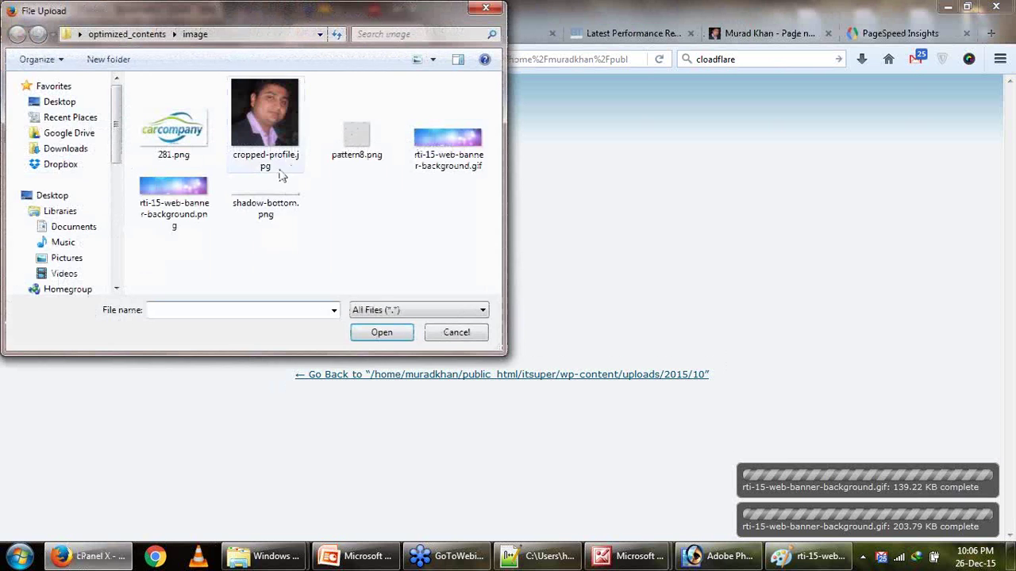
pyautogui.click(56, 102)
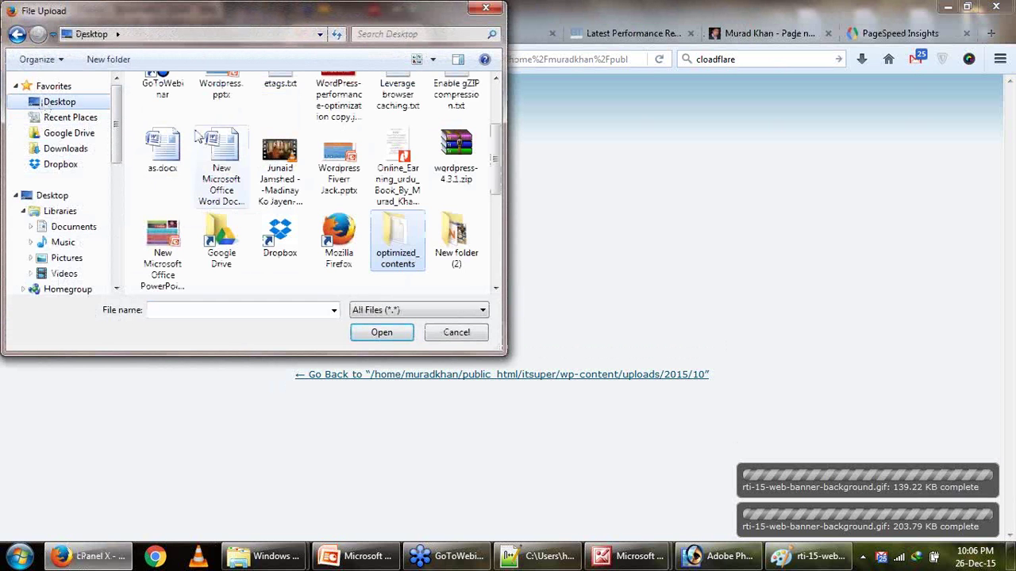
pyautogui.moveTo(498, 188); pyautogui.dragTo(493, 102)
pyautogui.doubleClick(162, 111)
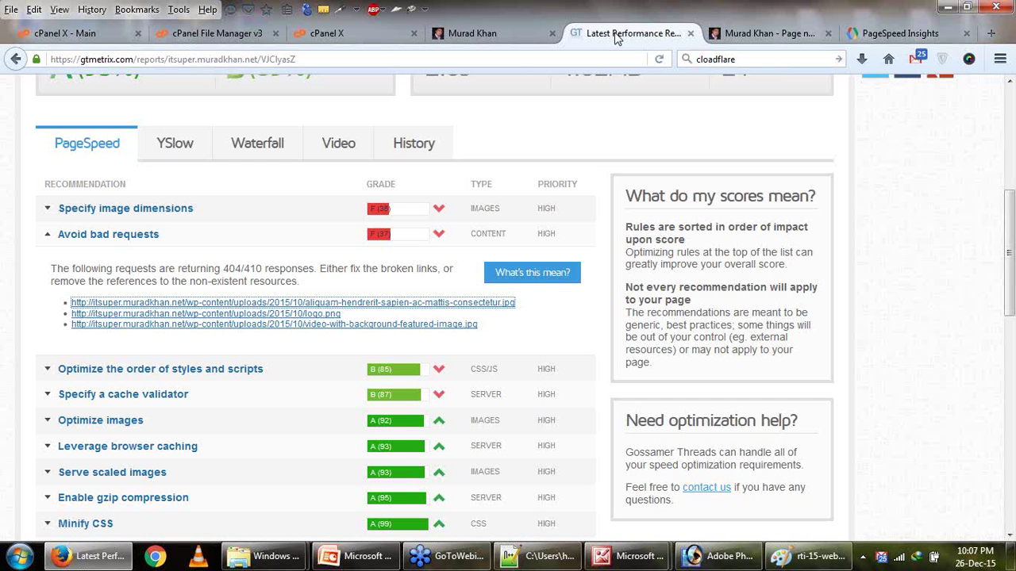
# Rename the desktop image to the third broken link's name, video-with-background-featured-image.jpg.
pyautogui.click(623, 34)
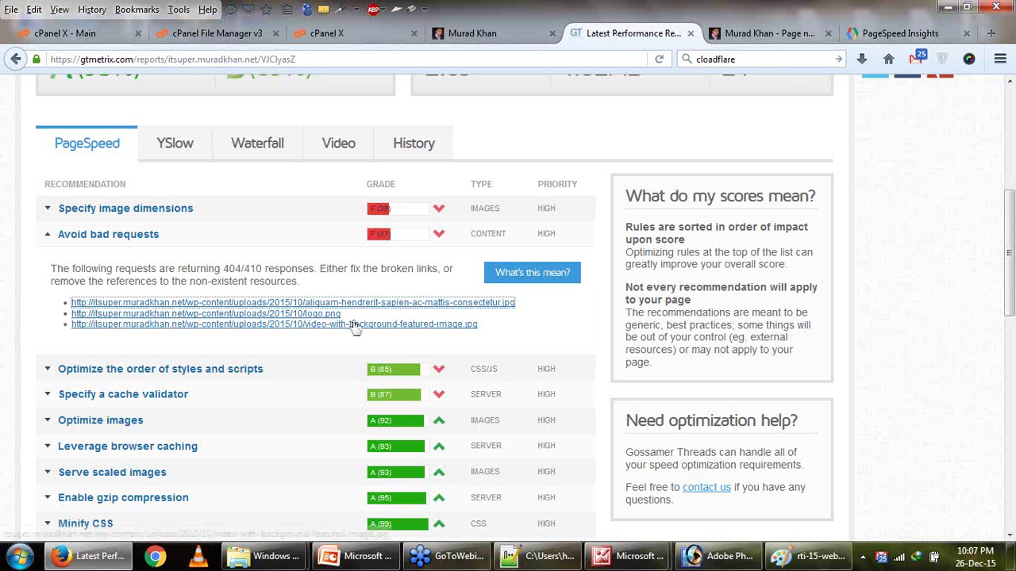
pyautogui.moveTo(350, 316); pyautogui.dragTo(314, 316)
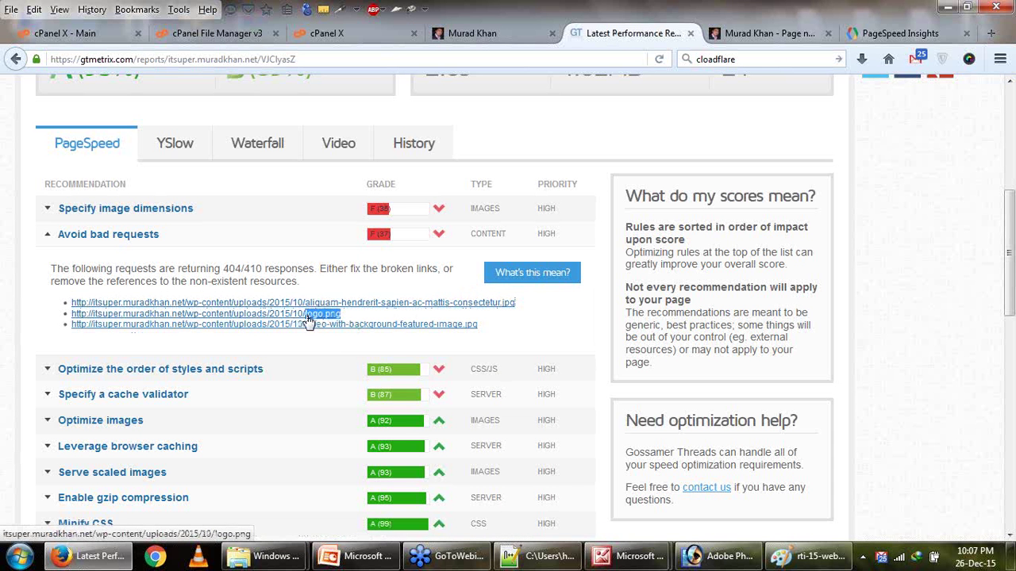
pyautogui.moveTo(488, 328); pyautogui.dragTo(316, 338)
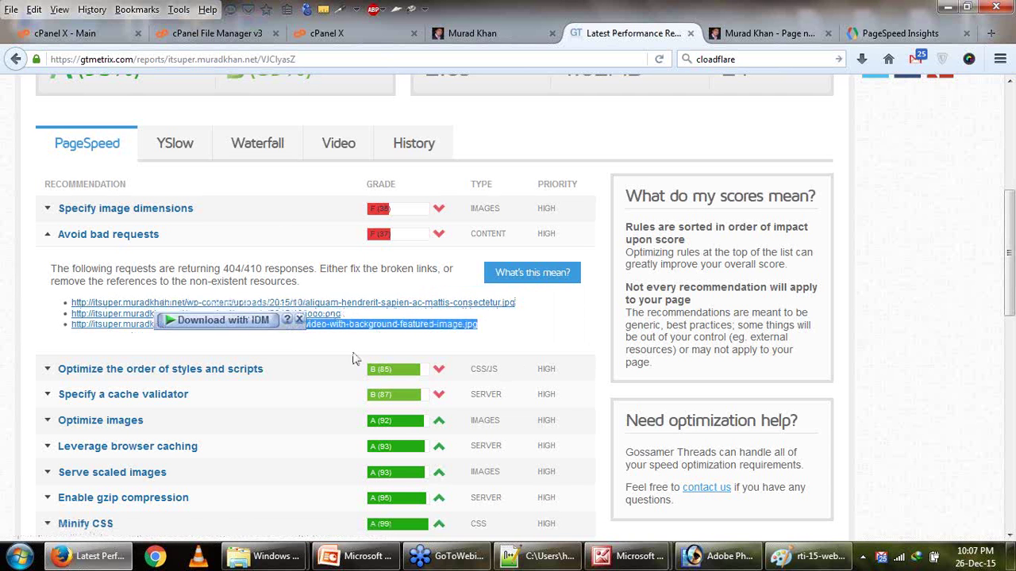
pyautogui.click(1012, 557)
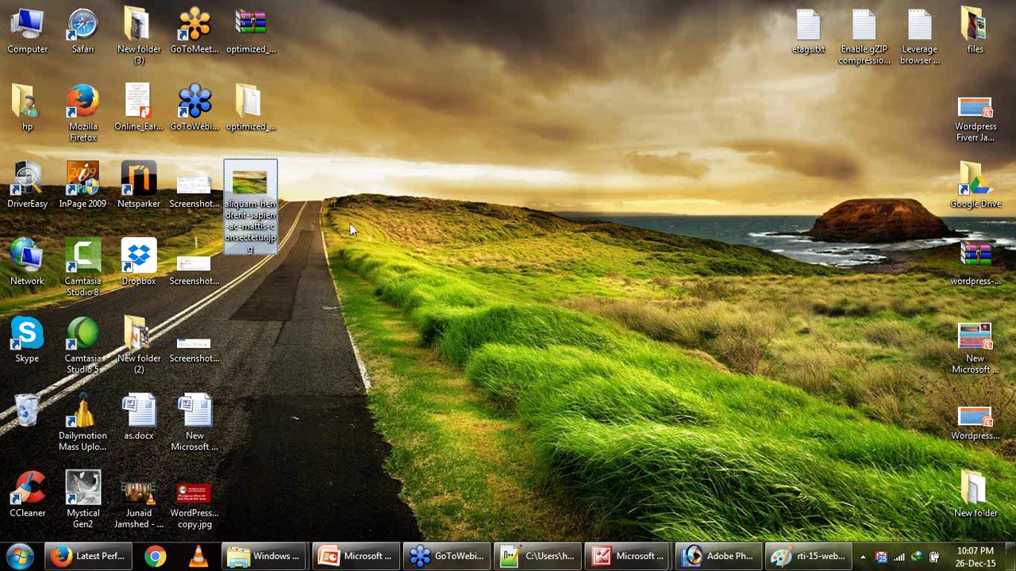
pyautogui.press('F2')
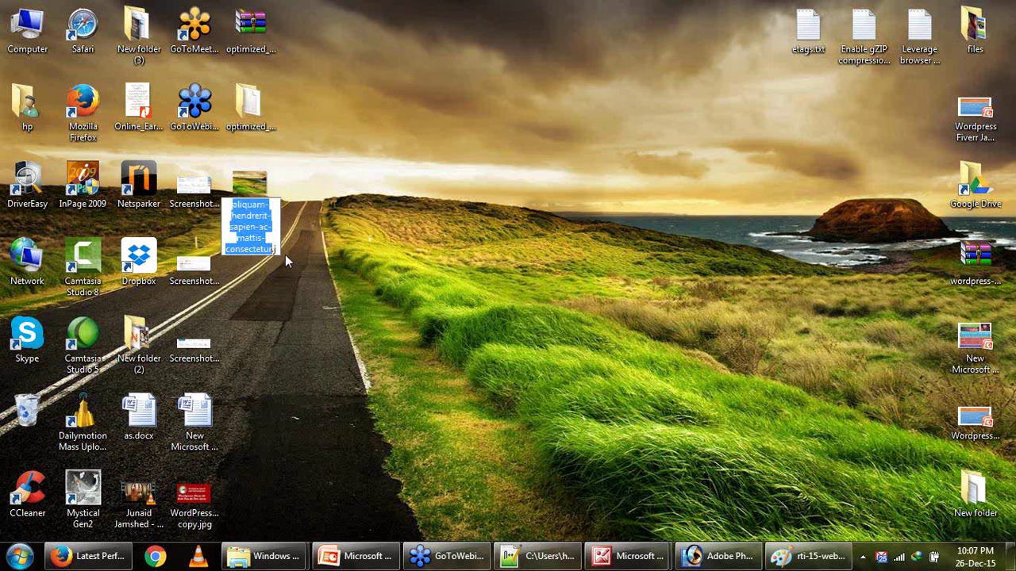
pyautogui.write('video-with-background-featured-image.jpg')
pyautogui.press('BackSpace')
pyautogui.press('BackSpace')
pyautogui.press('BackSpace')
pyautogui.press('BackSpace')
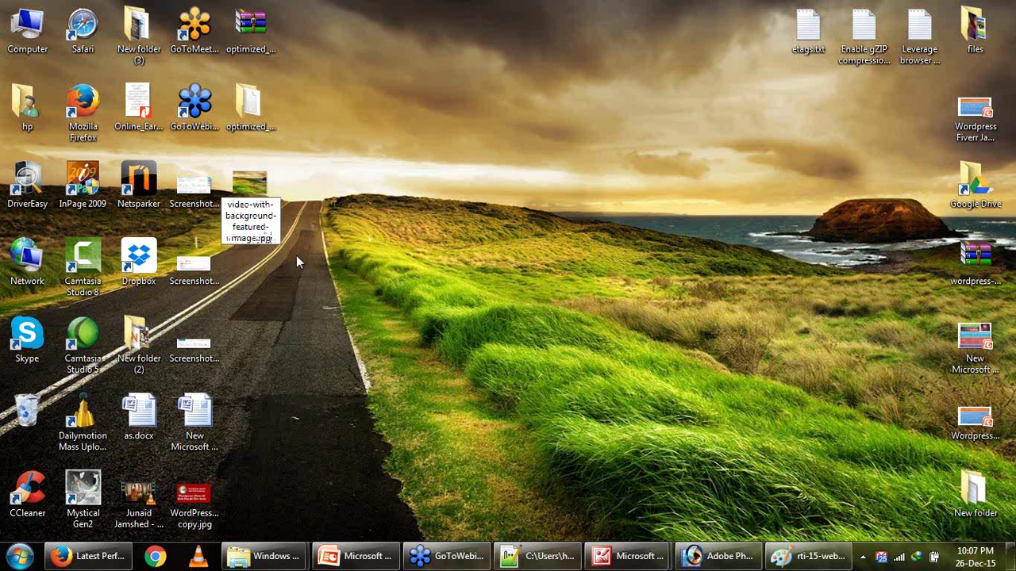
pyautogui.press('Return')
# Upload video-with-background-featured-image.jpg to uploads/2015/10 through cPanel's Upload Files page.
pyautogui.click(88, 555)
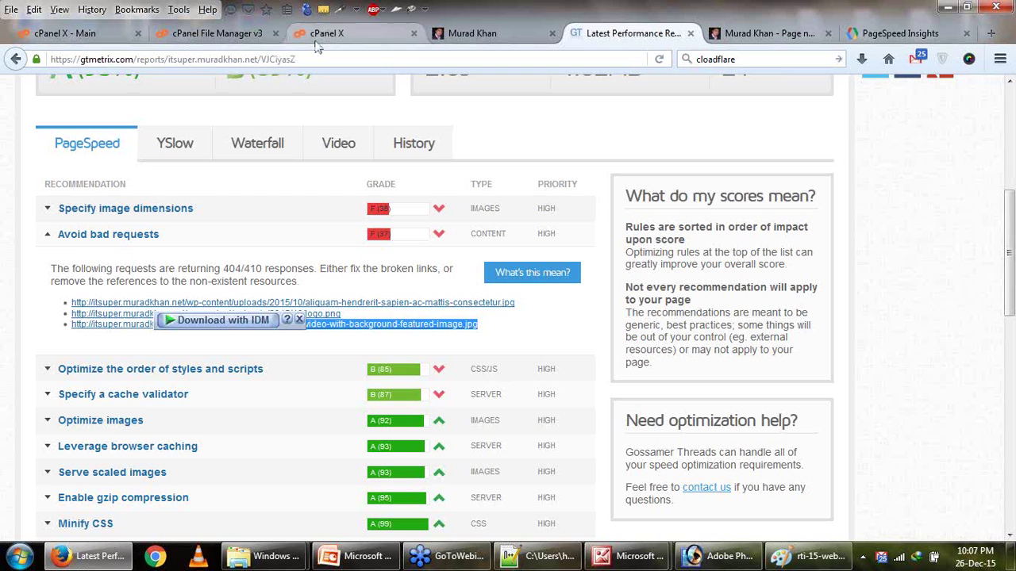
pyautogui.click(341, 34)
pyautogui.click(36, 163)
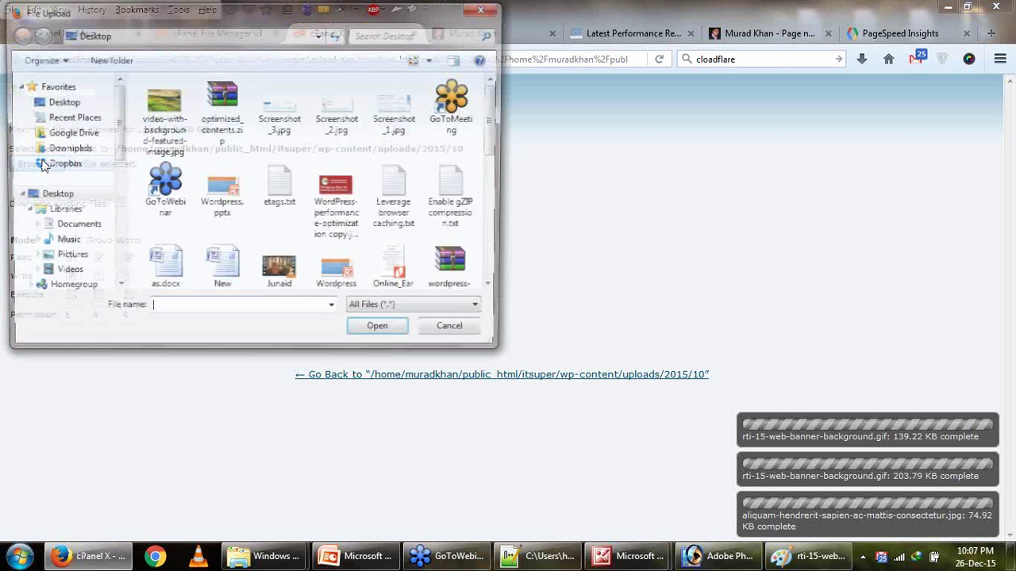
pyautogui.click(157, 113)
pyautogui.doubleClick(157, 114)
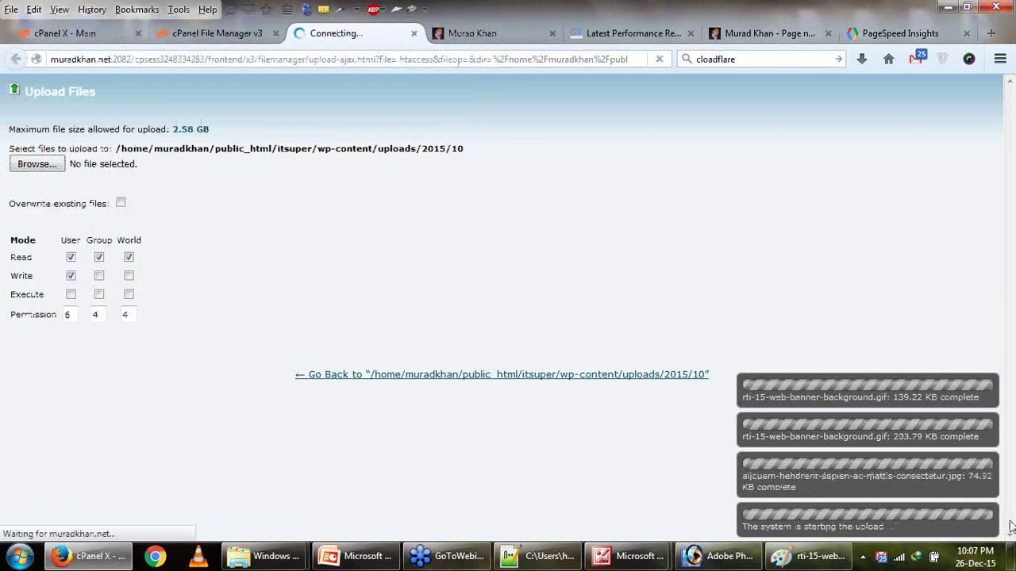
pyautogui.click(1012, 559)
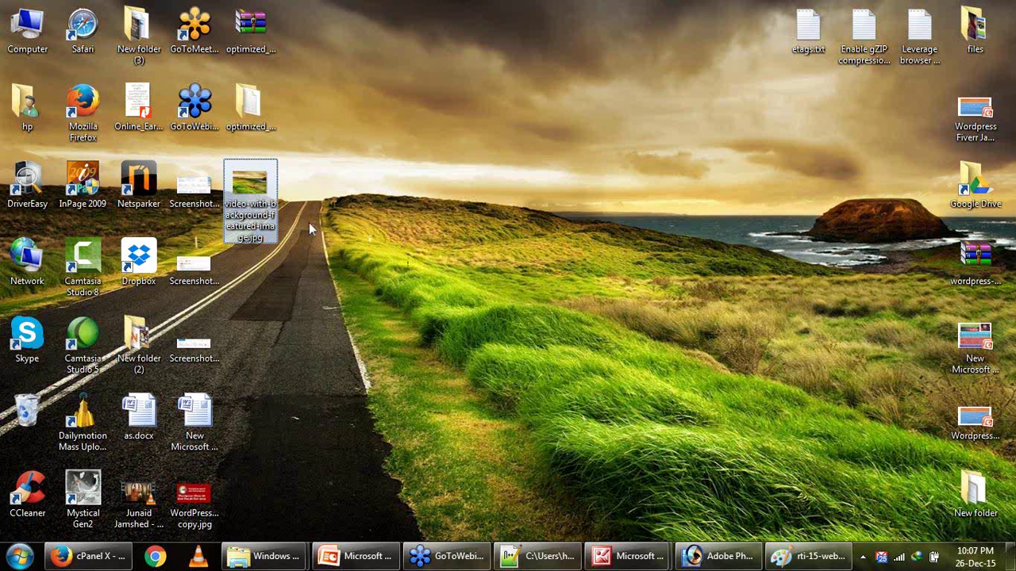
pyautogui.click(89, 560)
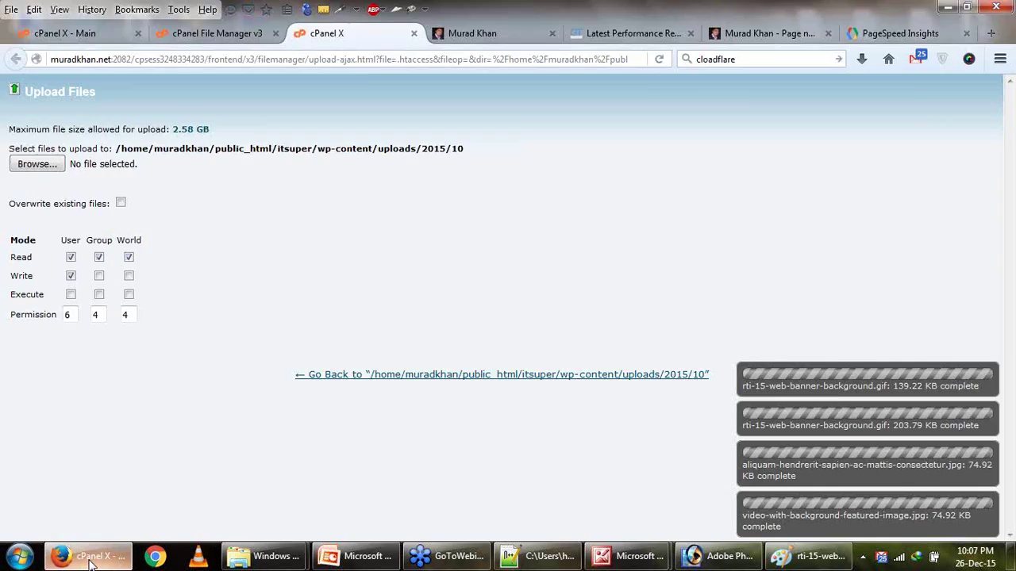
pyautogui.click(89, 560)
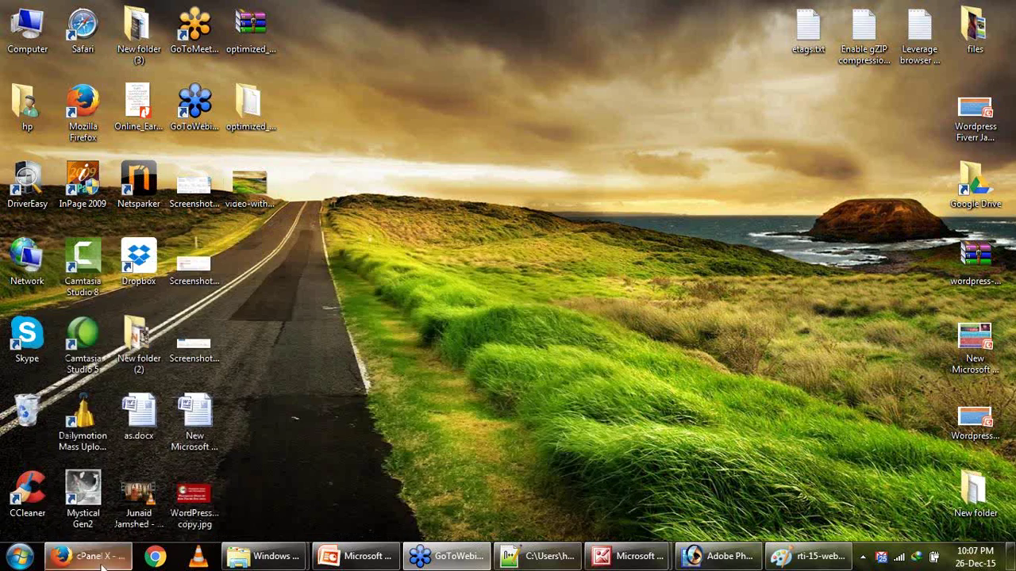
pyautogui.hotkey('alt', 'Tab')
# Copy the logo.png name from GTmetrix and rename the desktop image to logo.png.
pyautogui.click(619, 37)
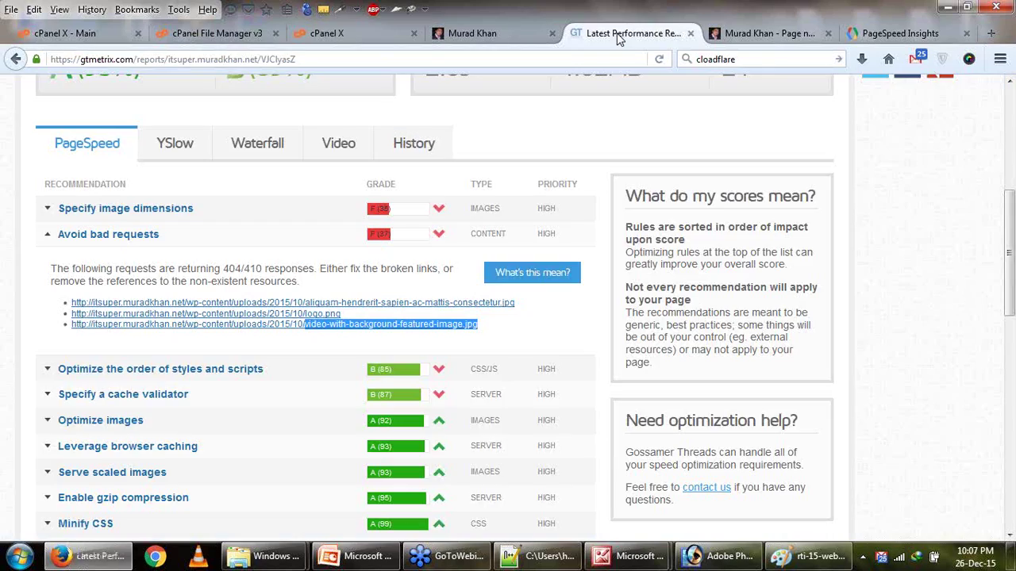
pyautogui.moveTo(341, 314); pyautogui.dragTo(315, 321)
pyautogui.rightClick(316, 321)
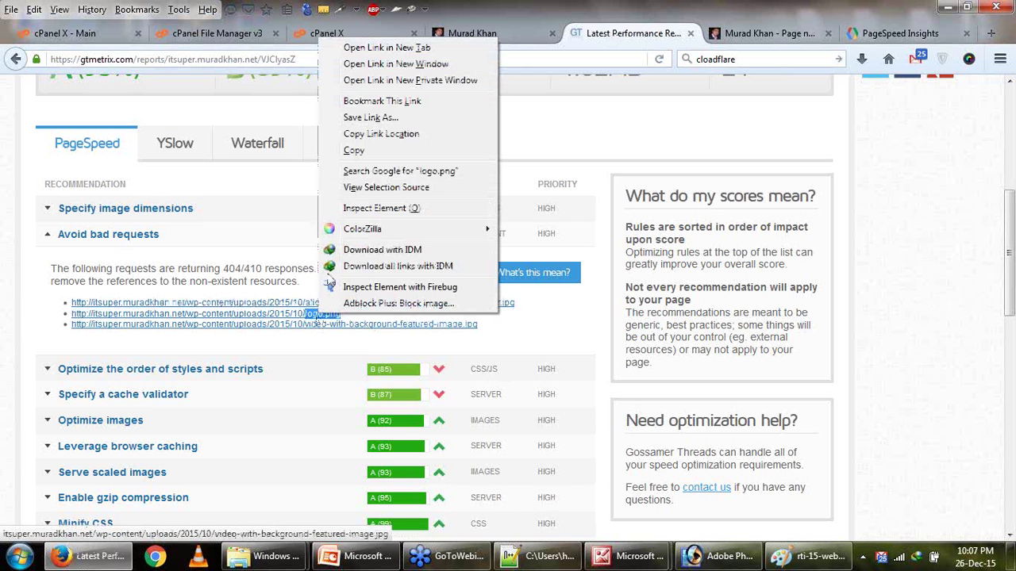
pyautogui.click(352, 158)
pyautogui.click(1012, 556)
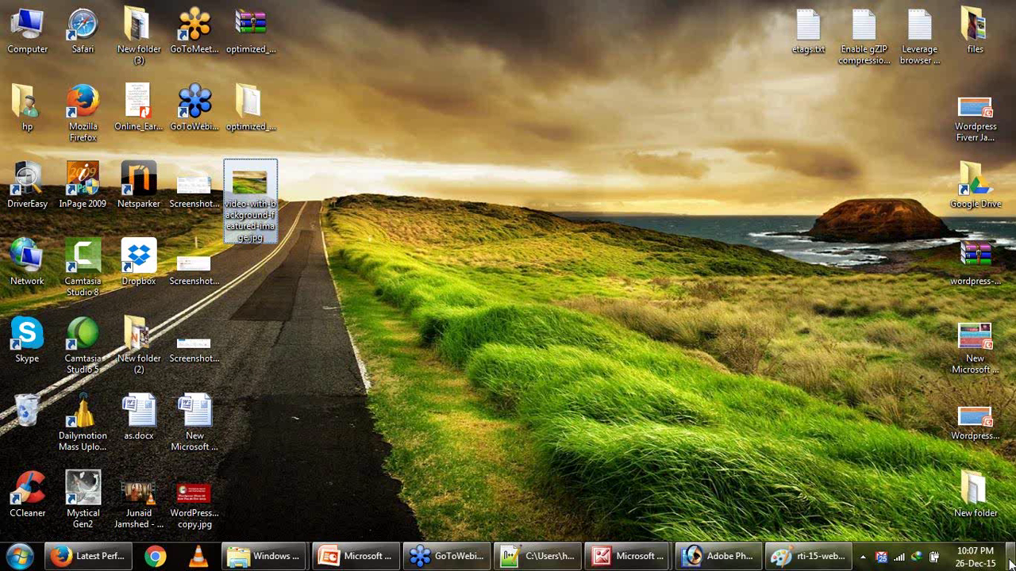
pyautogui.click(276, 229)
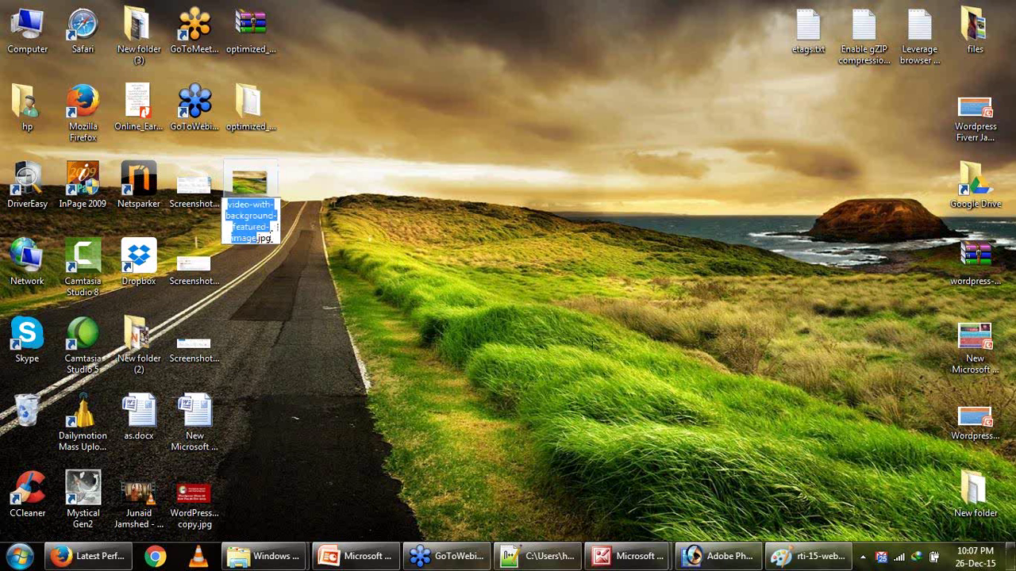
pyautogui.hotkey('ctrl', 'a')
pyautogui.write('logo.png')
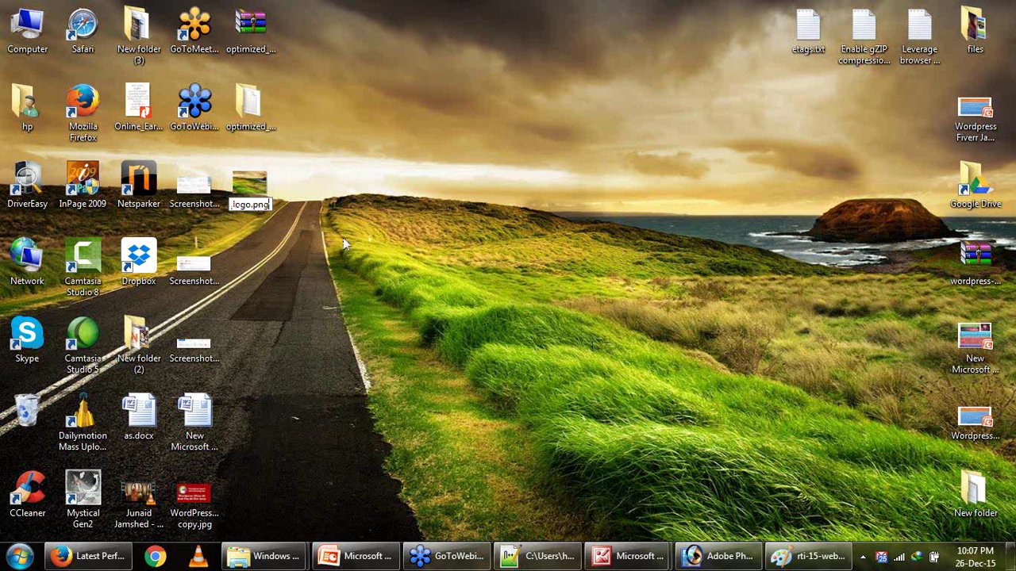
pyautogui.press('Return')
pyautogui.click(570, 284)
pyautogui.moveTo(344, 456); pyautogui.dragTo(443, 354)
# Upload logo.png from the Desktop via cPanel, then go back to the GTmetrix report.
pyautogui.click(131, 561)
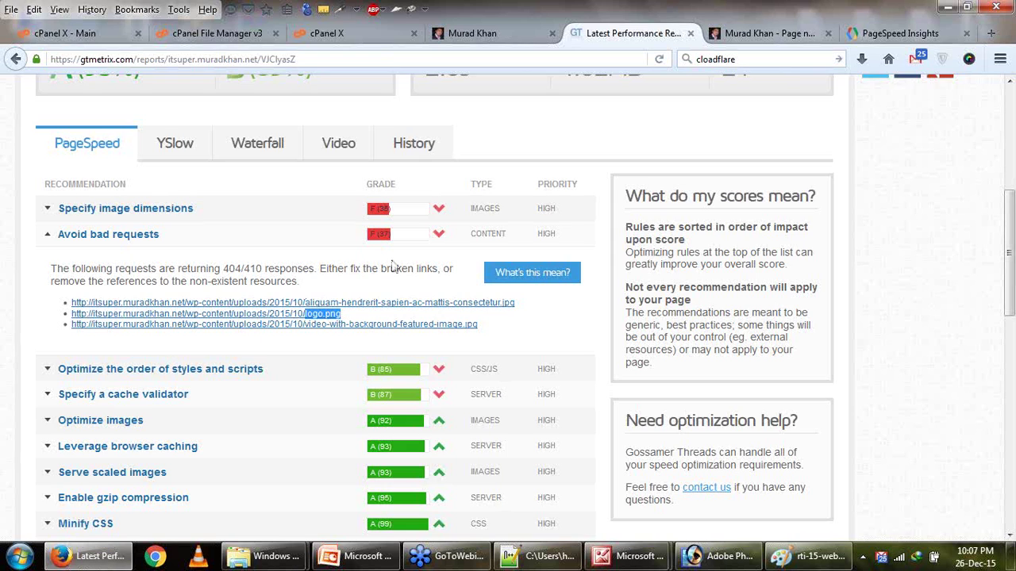
pyautogui.click(333, 36)
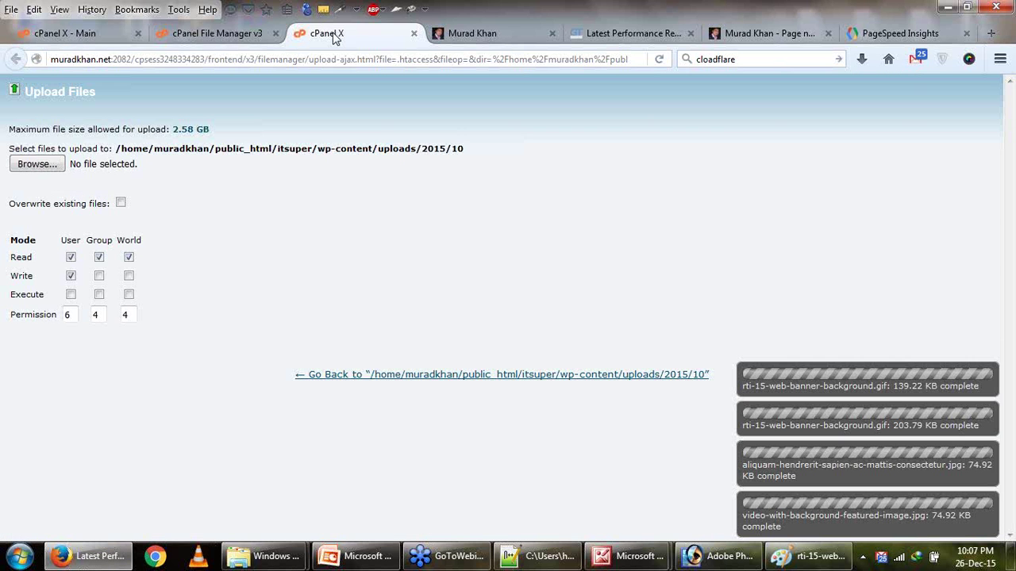
pyautogui.click(58, 166)
pyautogui.doubleClick(163, 103)
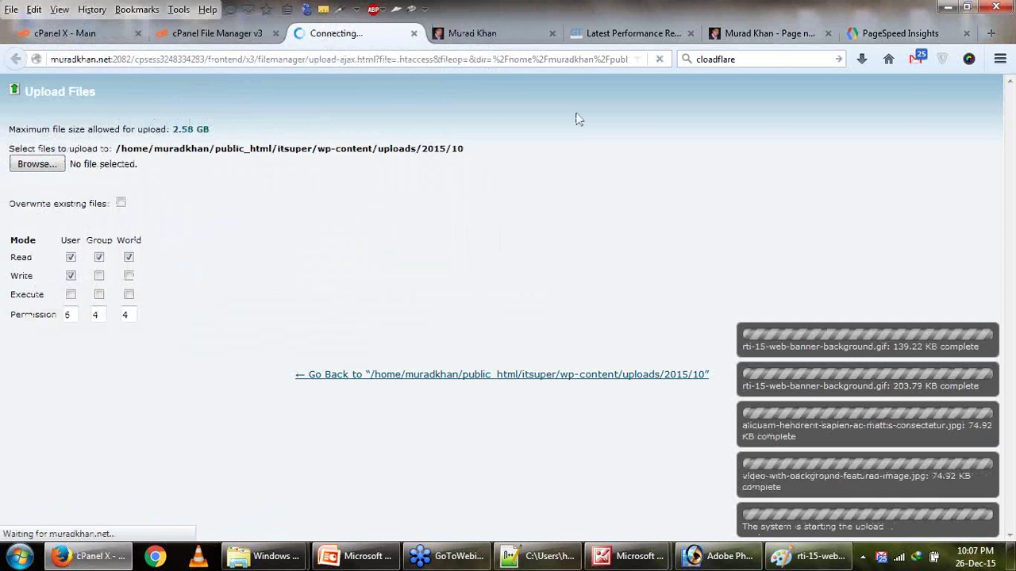
pyautogui.click(544, 39)
pyautogui.click(603, 36)
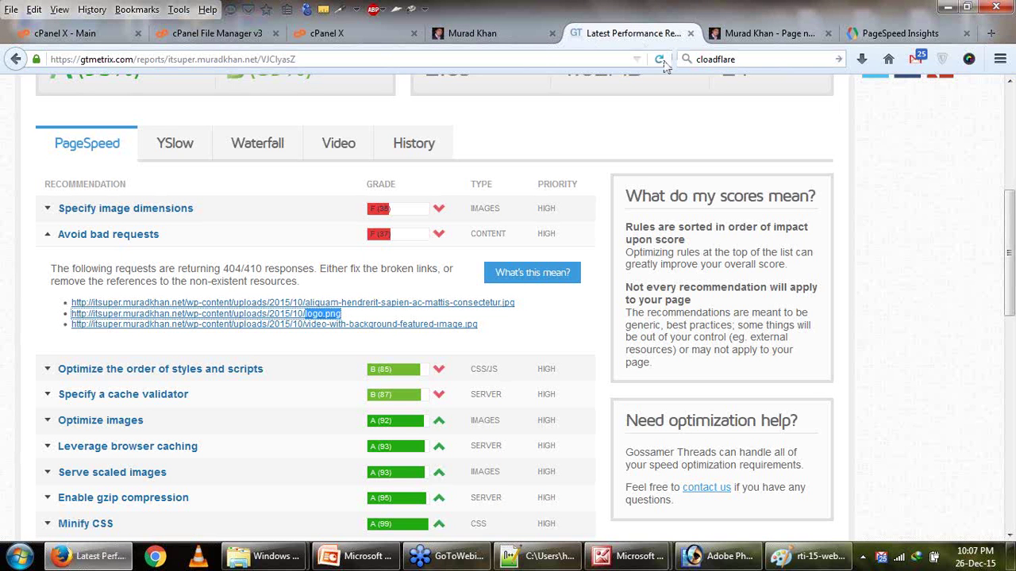
# Start a GTmetrix re-test, review PageSpeed's Minify JavaScript fix details, then show the desktop.
pyautogui.scroll(4, 754, 103)
pyautogui.click(907, 121)
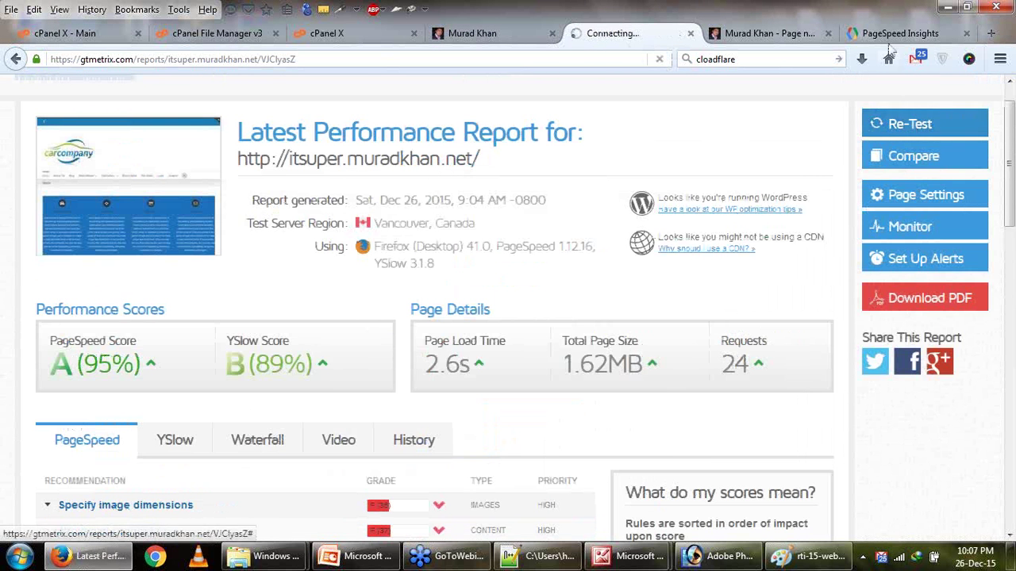
pyautogui.click(893, 41)
pyautogui.scroll(-5, 647, 230)
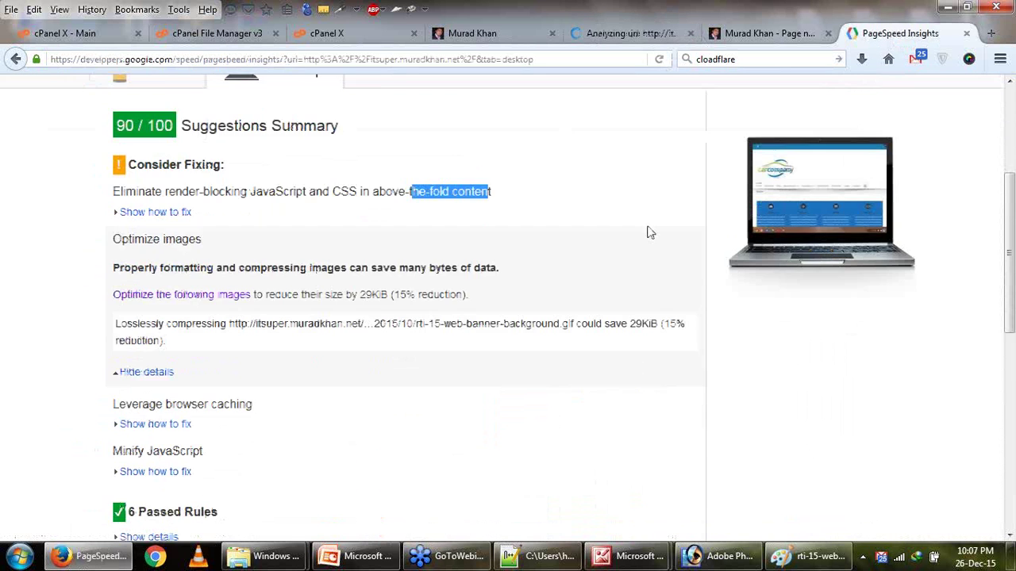
pyautogui.scroll(2, 116, 330)
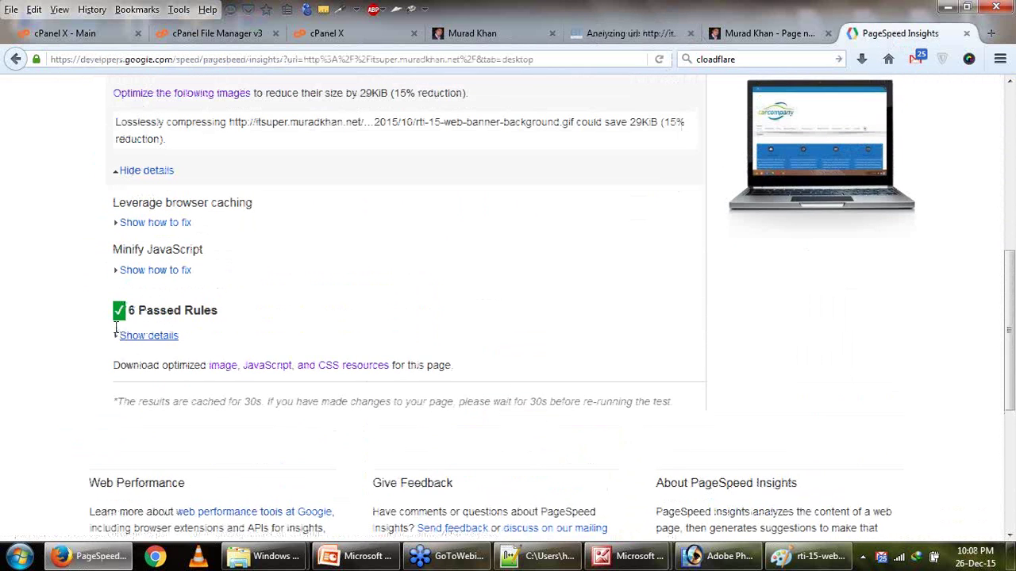
pyautogui.click(155, 270)
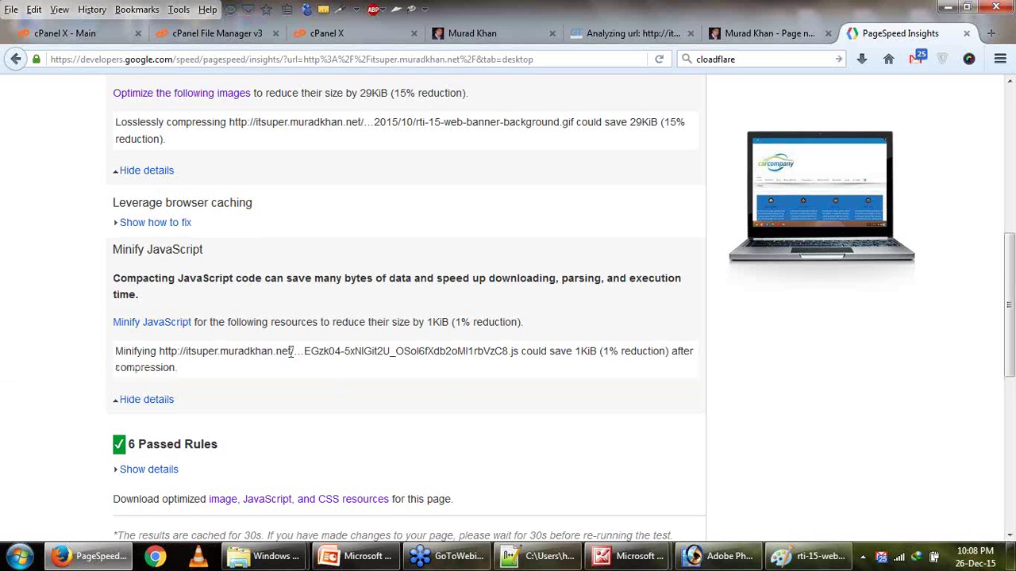
pyautogui.moveTo(290, 351); pyautogui.dragTo(344, 351)
pyautogui.scroll(-5, 344, 352)
pyautogui.scroll(-4, 310, 203)
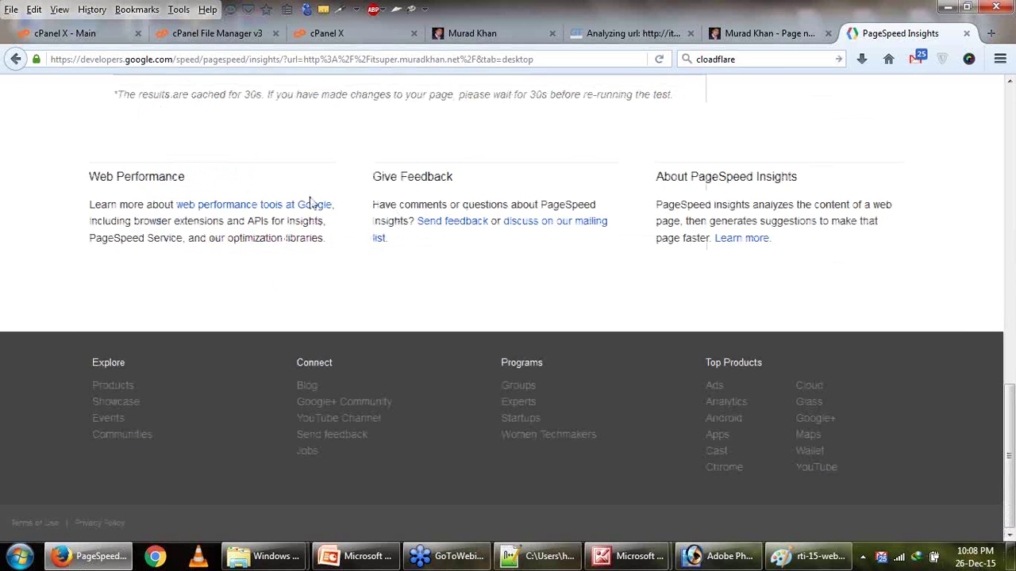
pyautogui.press('super+d')
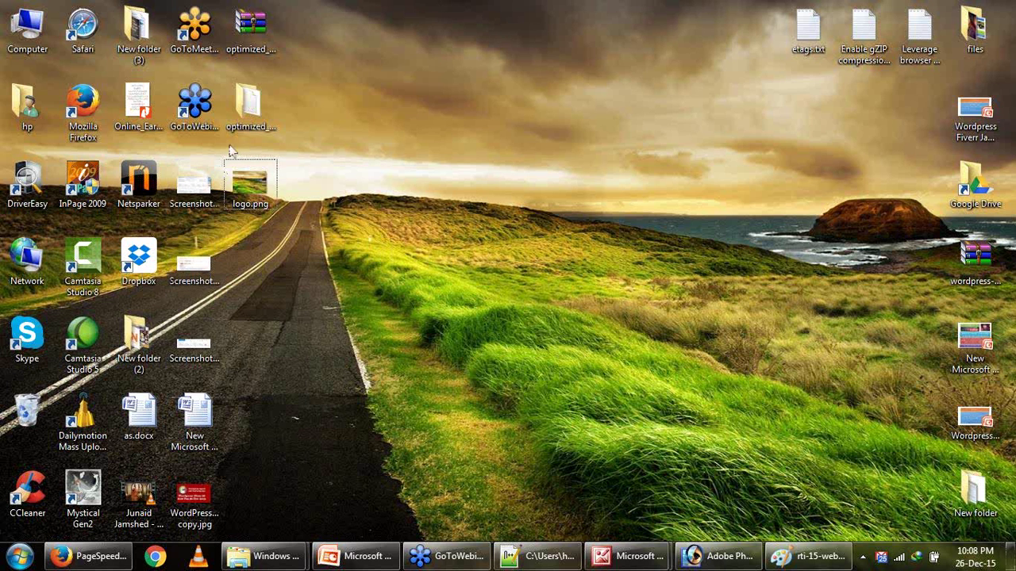
# Open optimized_contents > js in Explorer, widen the Name column, and maximize the window.
pyautogui.doubleClick(248, 119)
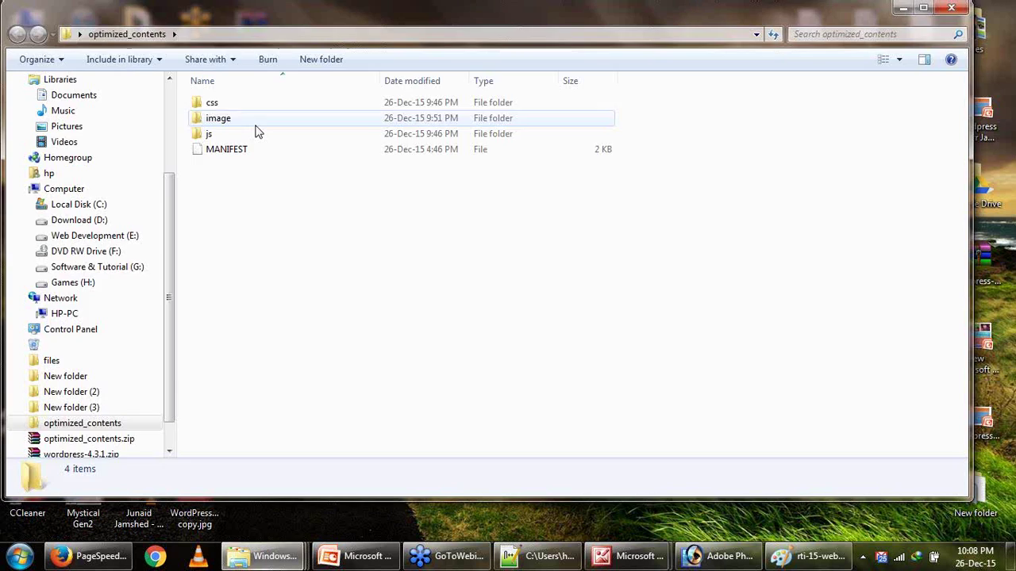
pyautogui.doubleClick(213, 134)
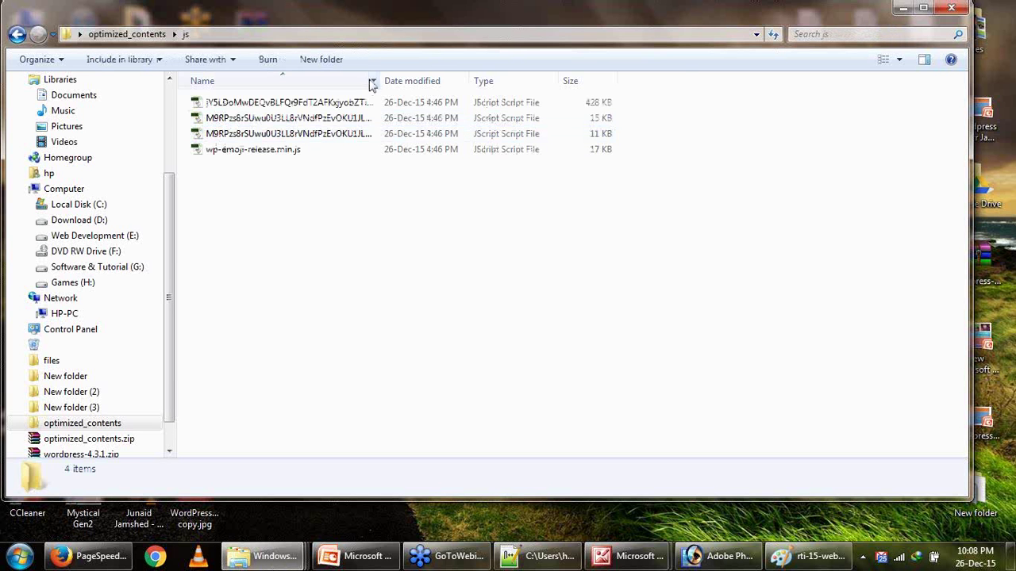
pyautogui.moveTo(381, 79); pyautogui.dragTo(730, 79)
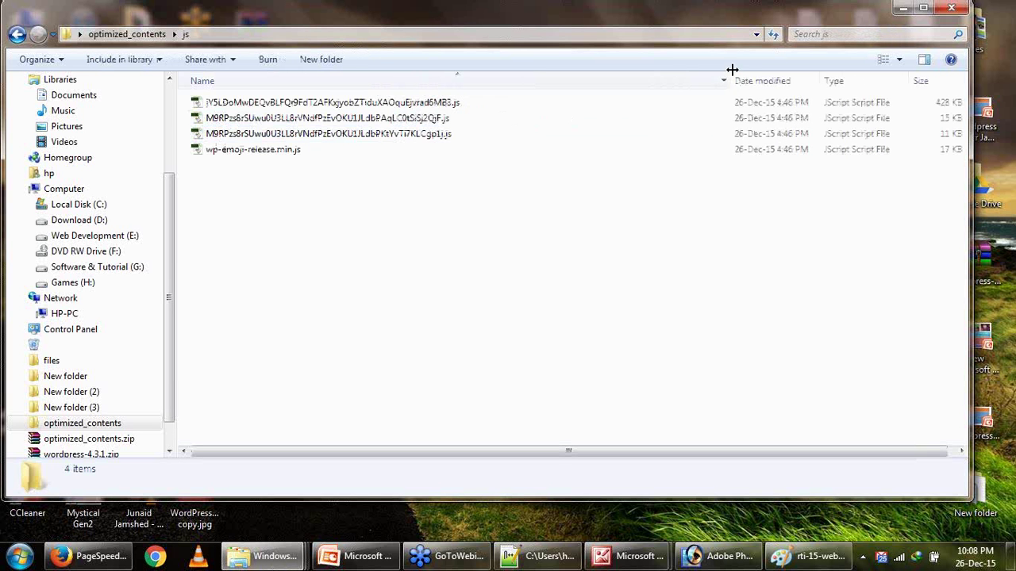
pyautogui.doubleClick(416, 22)
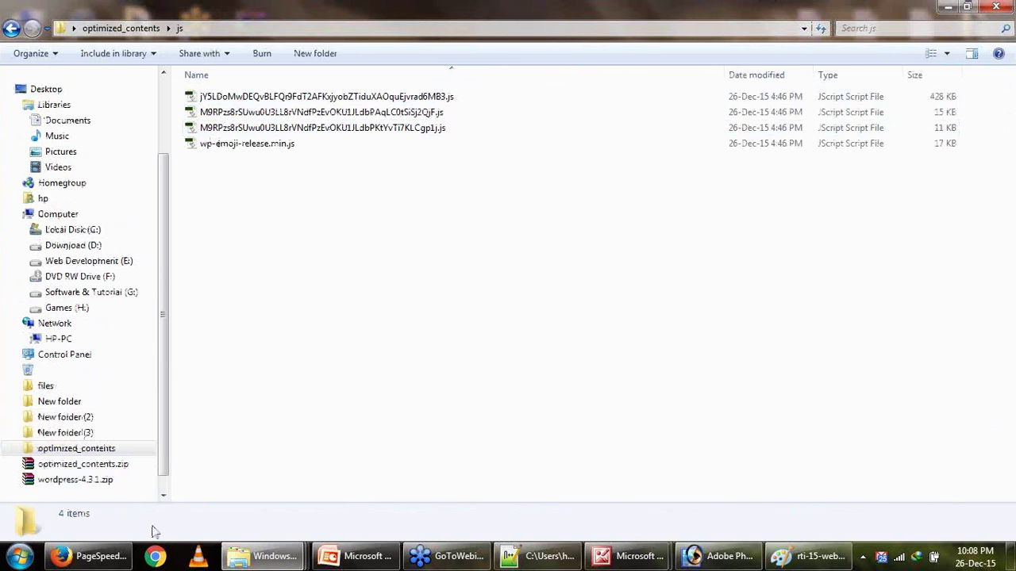
# Check the GTmetrix re-test still running, then return to the PageSpeed Insights results.
pyautogui.click(115, 565)
pyautogui.scroll(15, 425, 314)
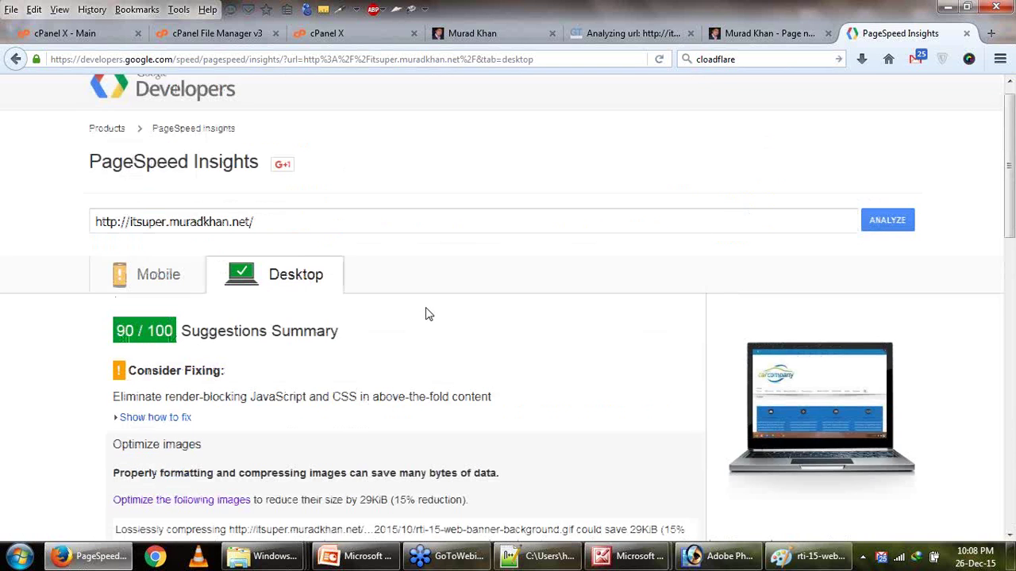
pyautogui.scroll(-3, 424, 314)
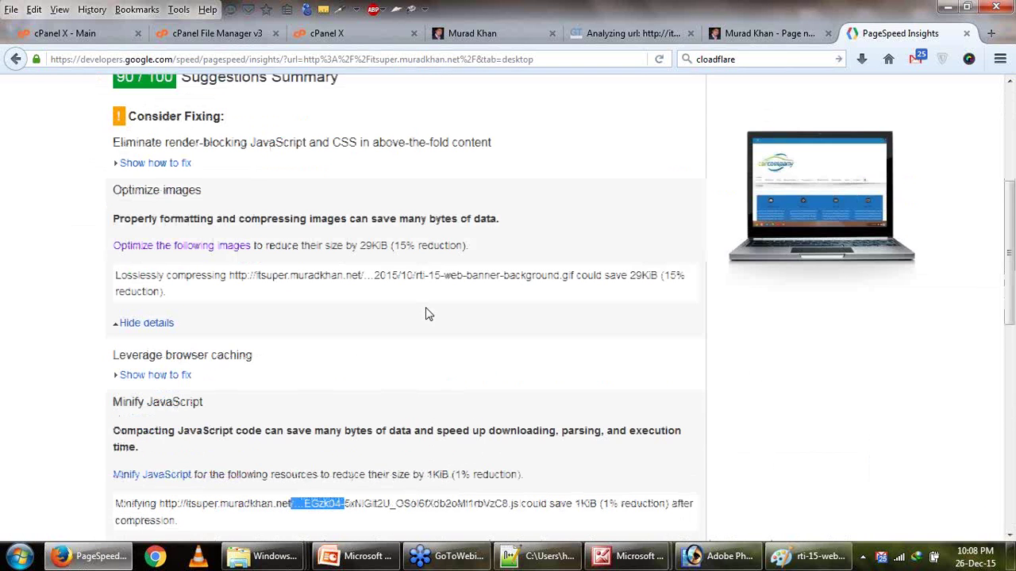
pyautogui.click(589, 39)
pyautogui.click(879, 31)
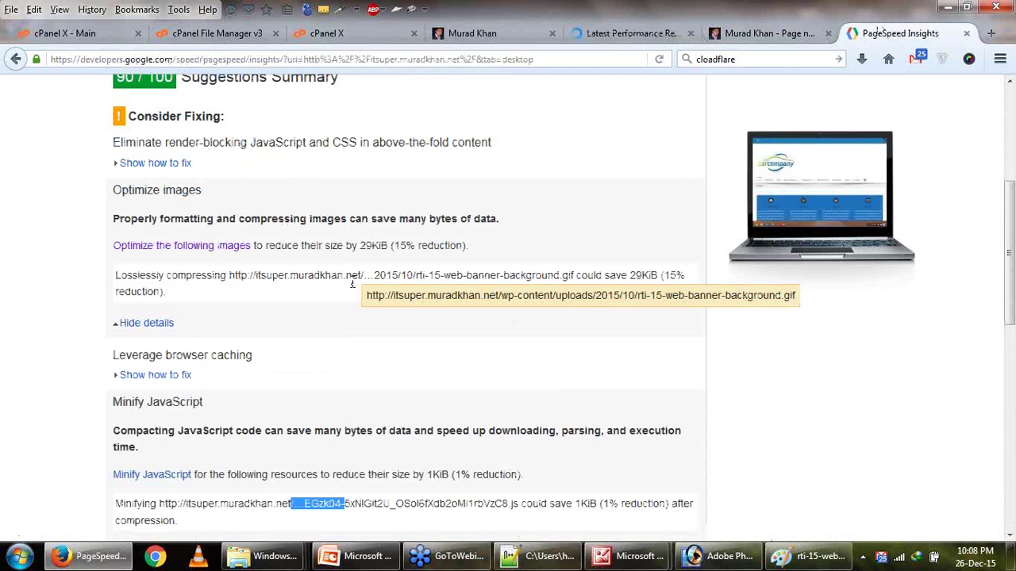
# Expand Leverage browser caching and view the listed url-copy.png image in a new tab.
pyautogui.scroll(-2, 175, 402)
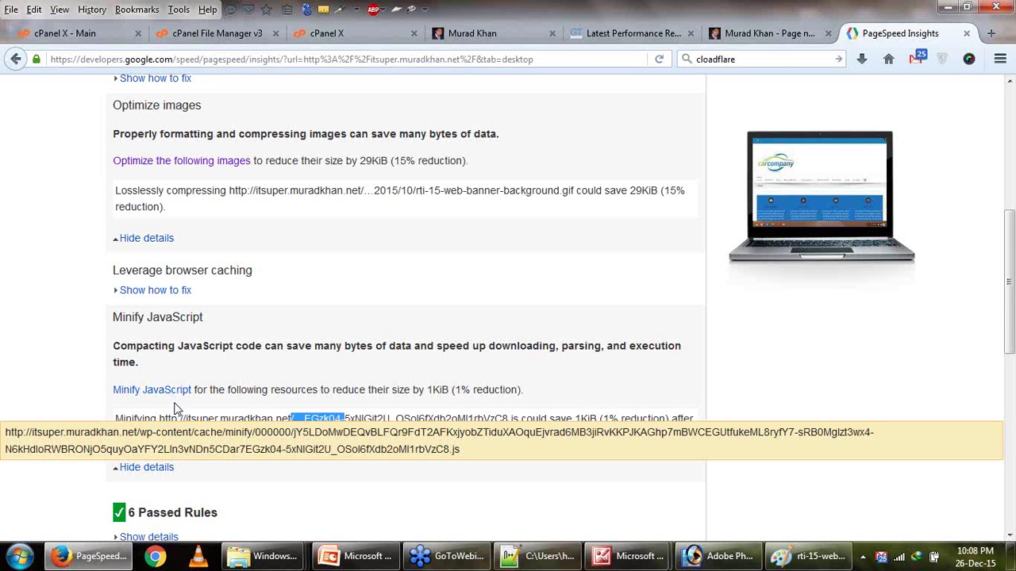
pyautogui.scroll(-2, 175, 408)
pyautogui.scroll(4, 156, 254)
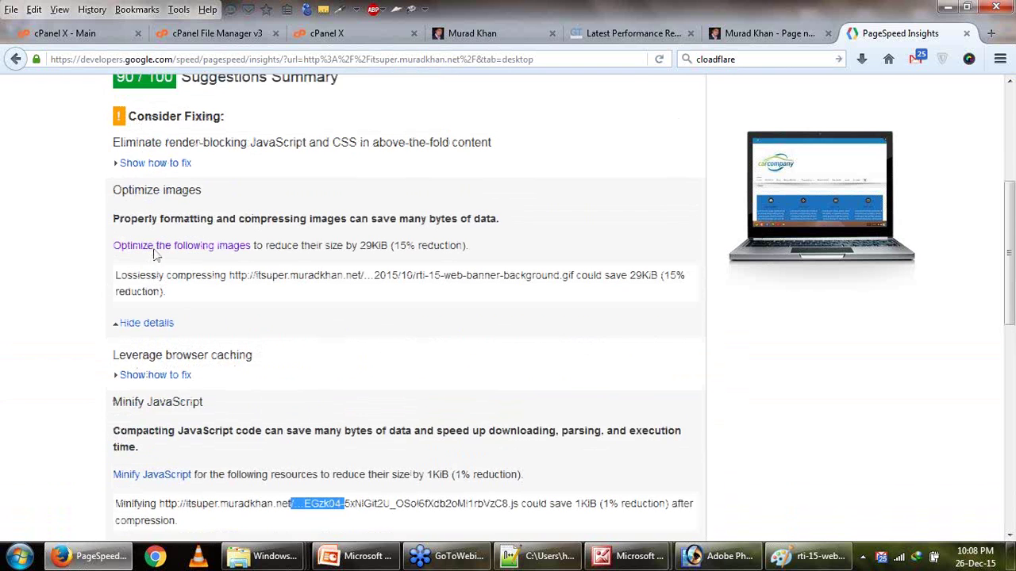
pyautogui.click(182, 381)
pyautogui.scroll(-4, 277, 216)
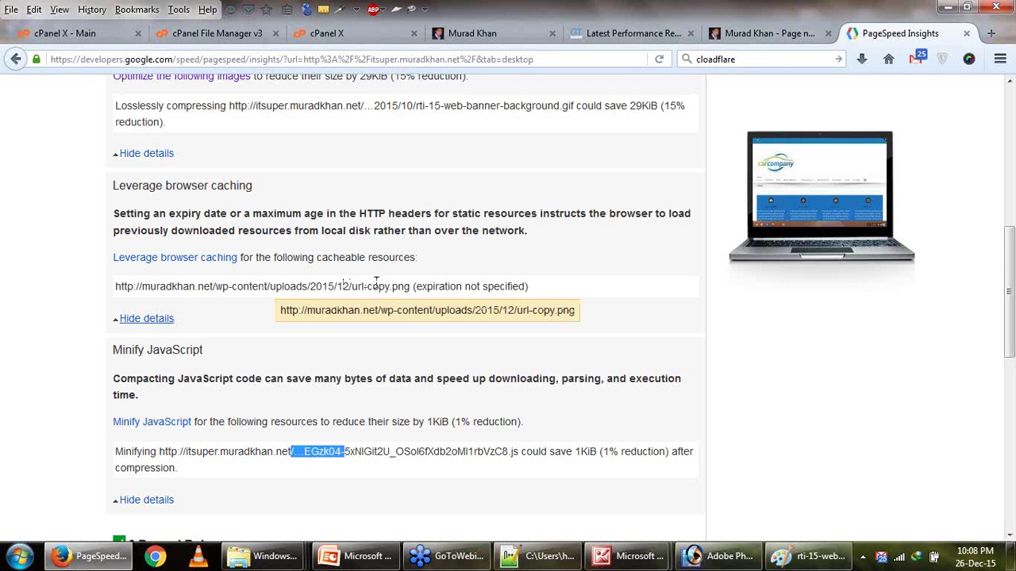
pyautogui.moveTo(409, 284); pyautogui.dragTo(123, 289)
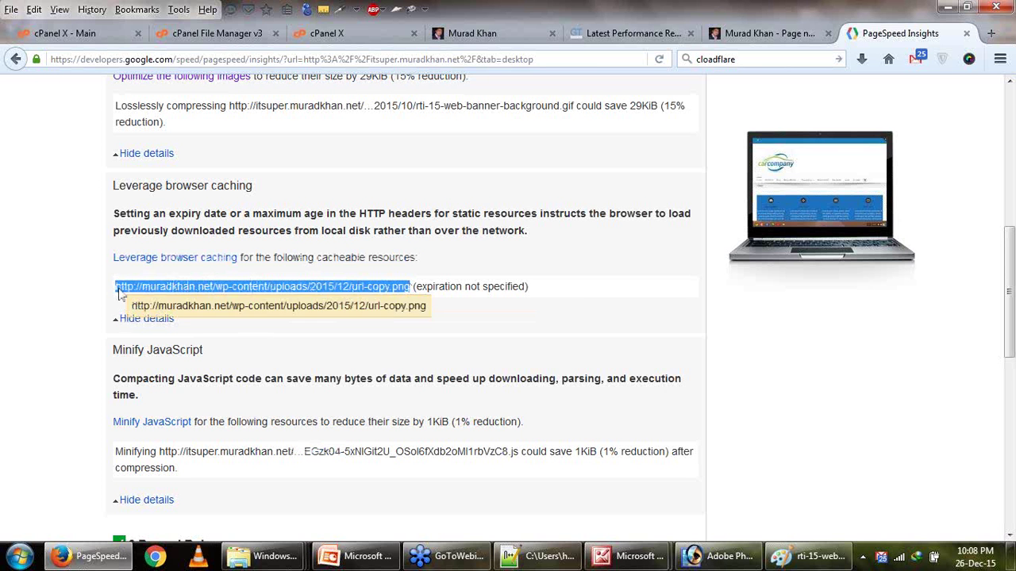
pyautogui.rightClick(119, 290)
pyautogui.click(163, 315)
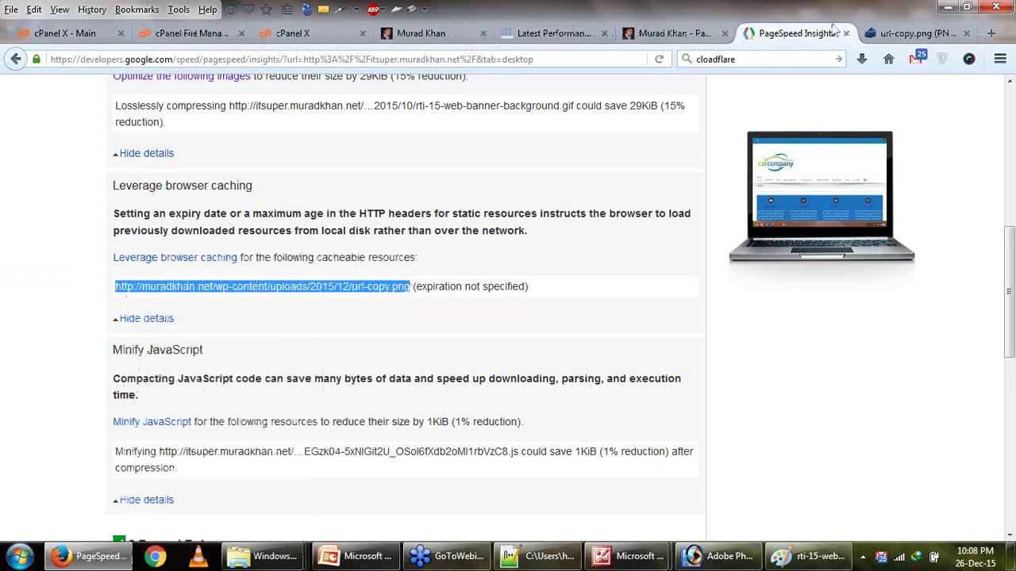
pyautogui.click(895, 29)
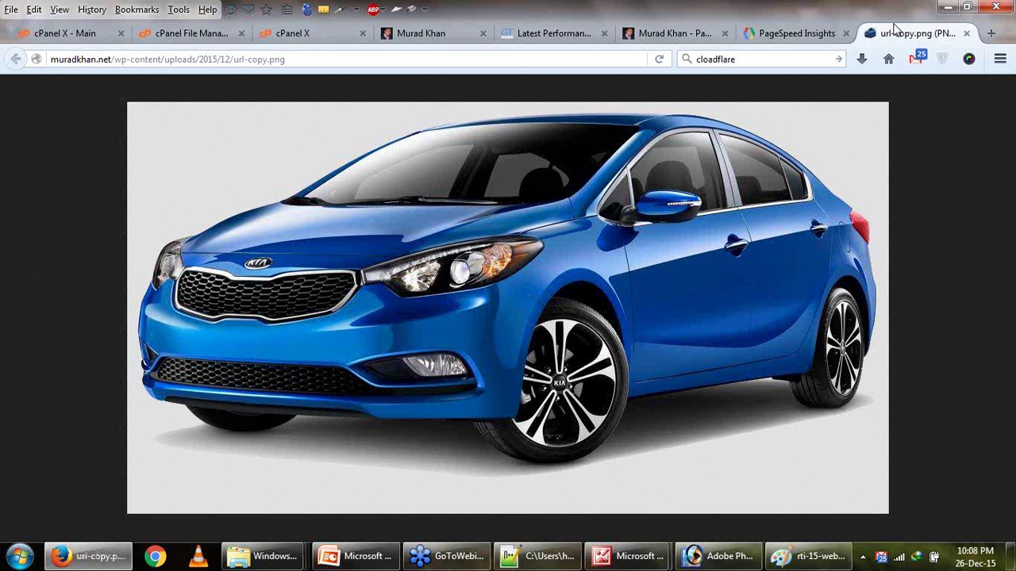
pyautogui.click(967, 34)
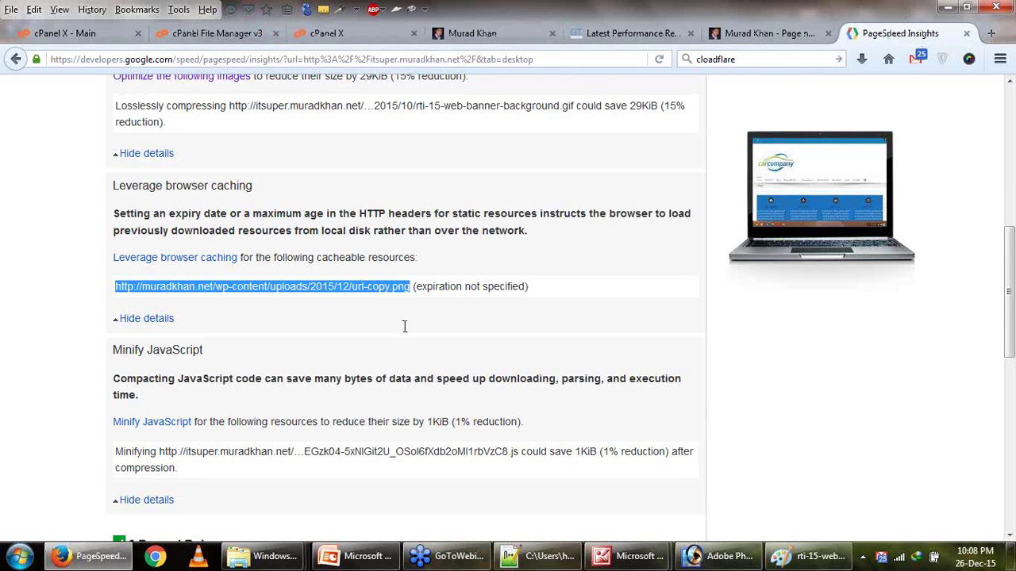
# Compare PageSpeed's Mobile and Desktop results, then view GTmetrix's retested A (91%/90%) report.
pyautogui.scroll(2, 388, 294)
pyautogui.moveTo(389, 371); pyautogui.dragTo(363, 371)
pyautogui.click(213, 274)
pyautogui.scroll(4, 367, 266)
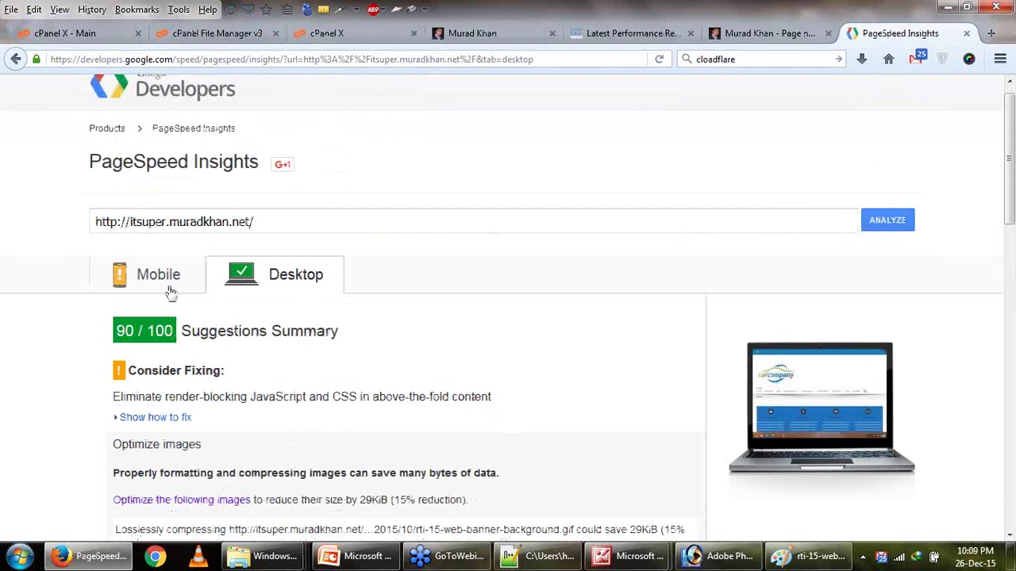
pyautogui.click(168, 290)
pyautogui.scroll(-3, 254, 366)
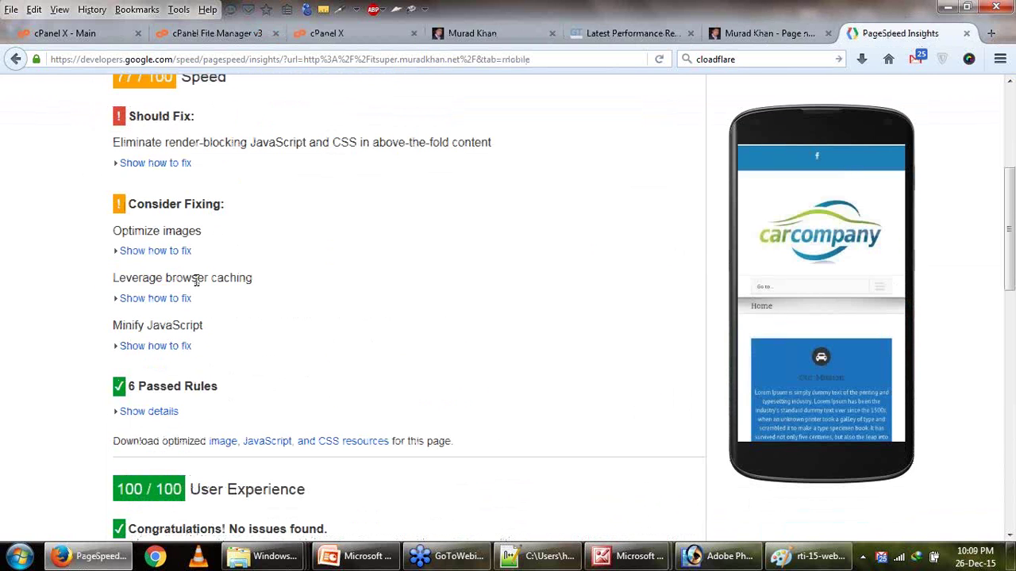
pyautogui.scroll(2, 181, 347)
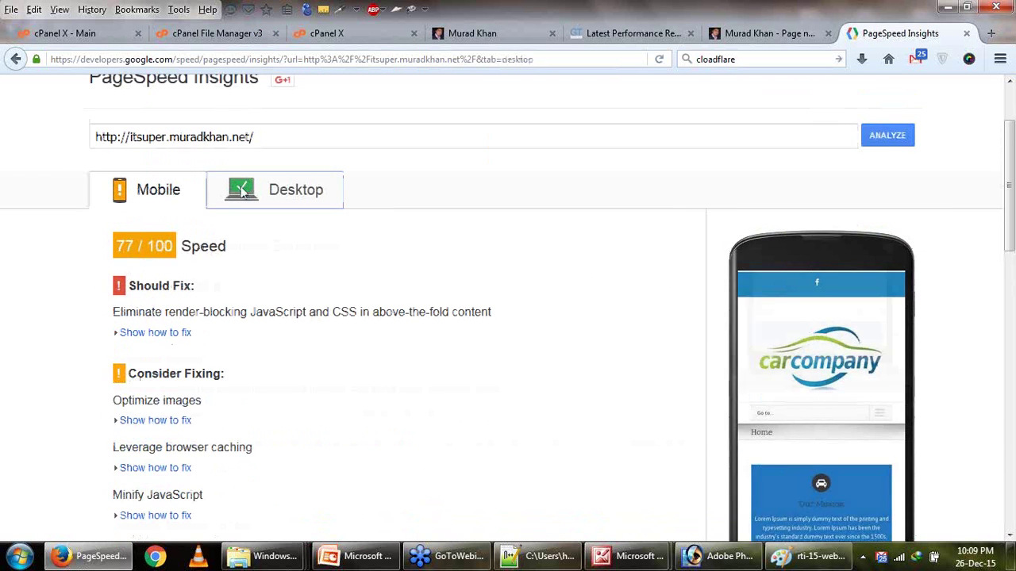
pyautogui.click(285, 190)
pyautogui.click(607, 36)
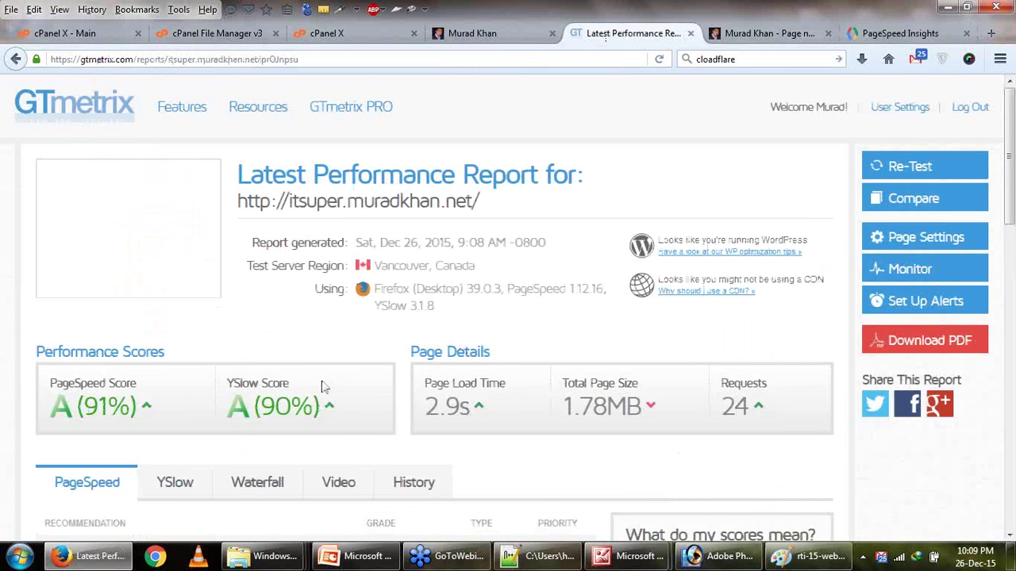
pyautogui.scroll(-2, 324, 386)
pyautogui.moveTo(253, 322); pyautogui.dragTo(281, 321)
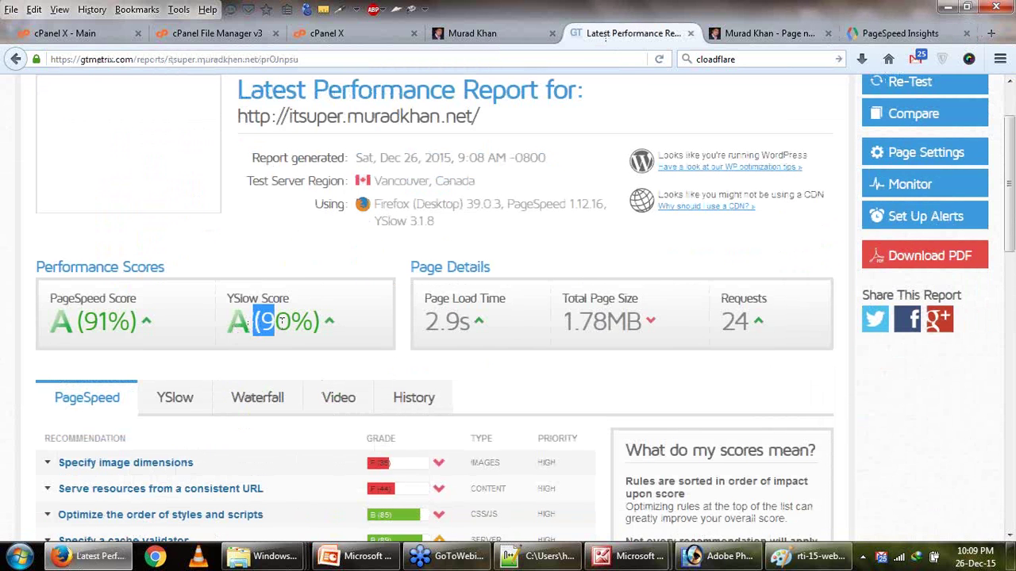
pyautogui.scroll(-2, 190, 442)
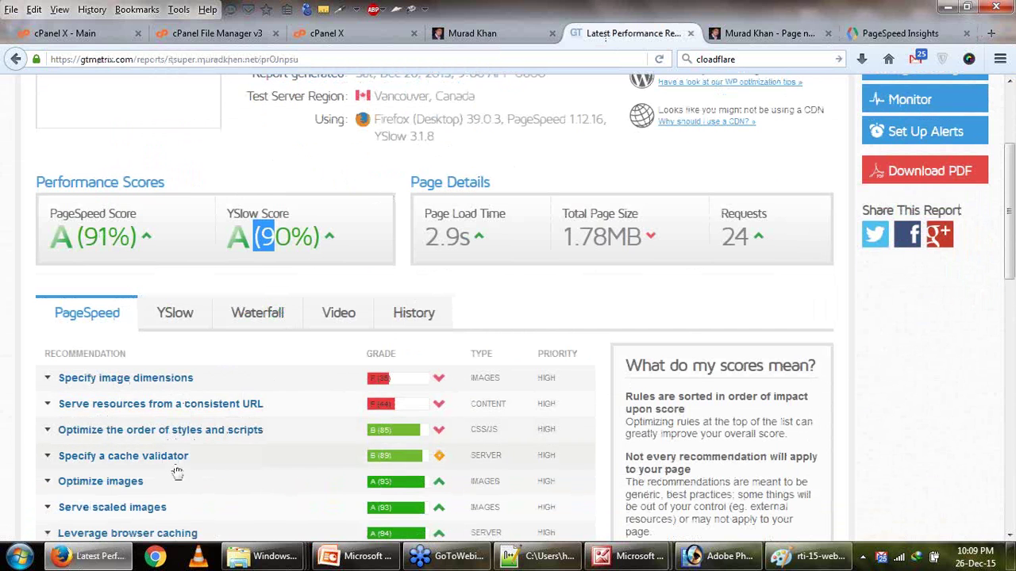
pyautogui.scroll(-2, 177, 471)
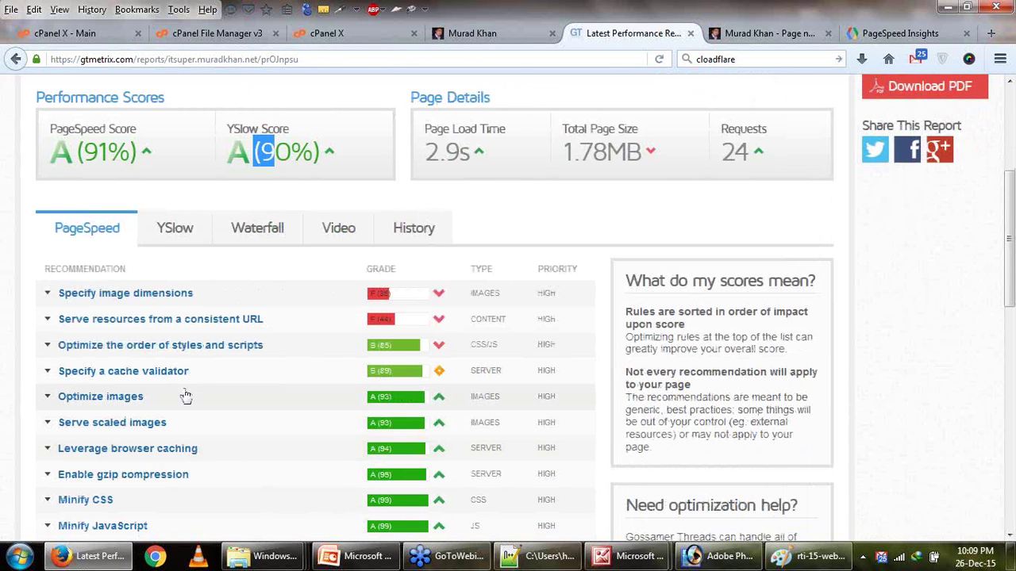
pyautogui.scroll(2, 184, 396)
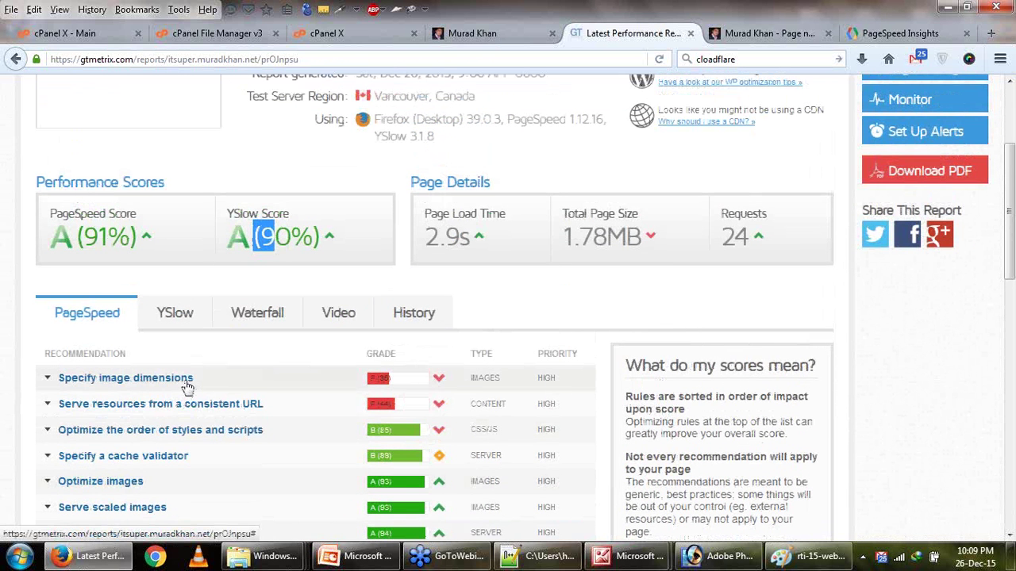
pyautogui.click(254, 264)
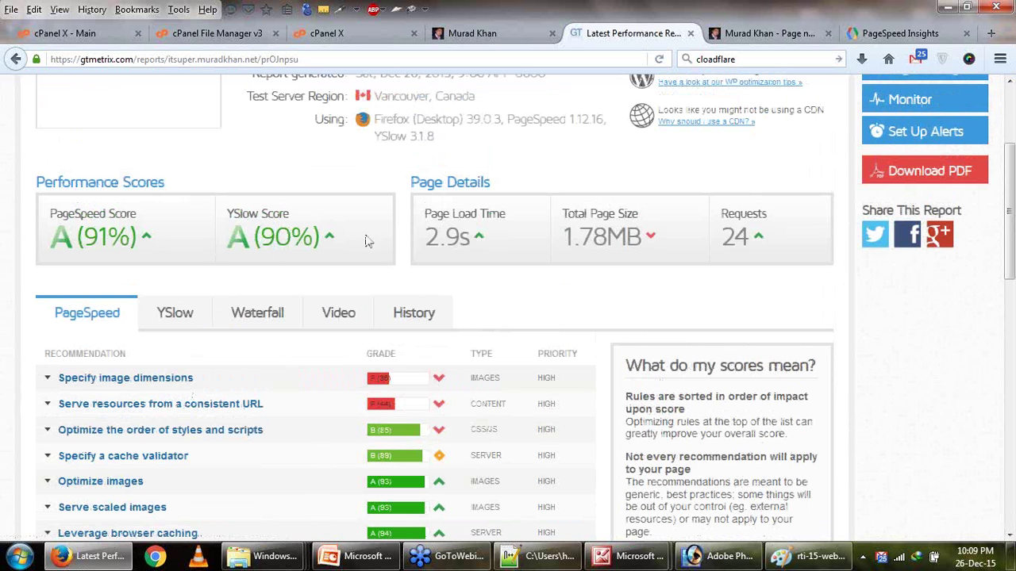
pyautogui.moveTo(445, 236); pyautogui.dragTo(487, 250)
pyautogui.click(487, 250)
pyautogui.moveTo(575, 236); pyautogui.dragTo(665, 243)
pyautogui.click(650, 242)
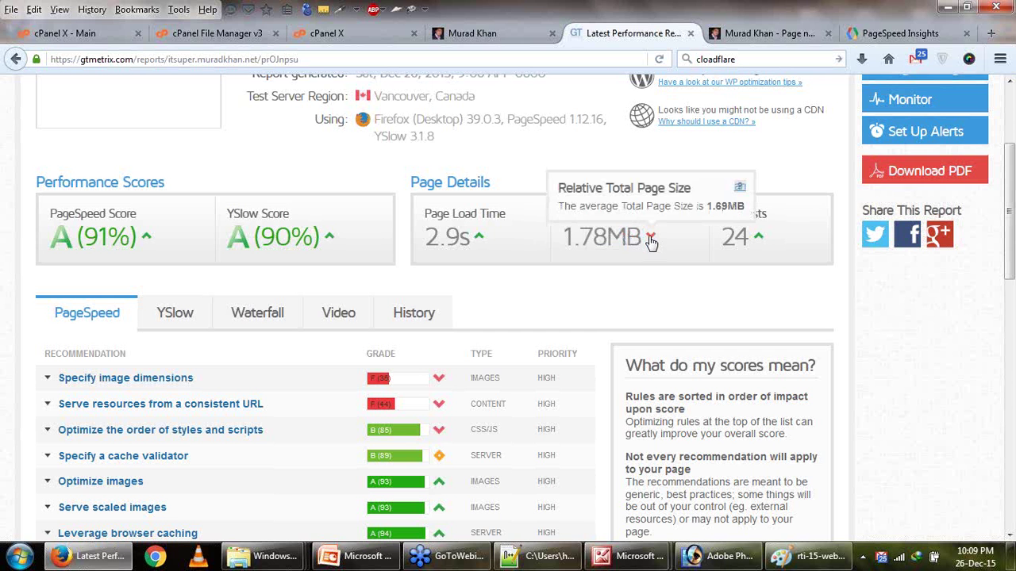
pyautogui.moveTo(572, 237); pyautogui.dragTo(778, 249)
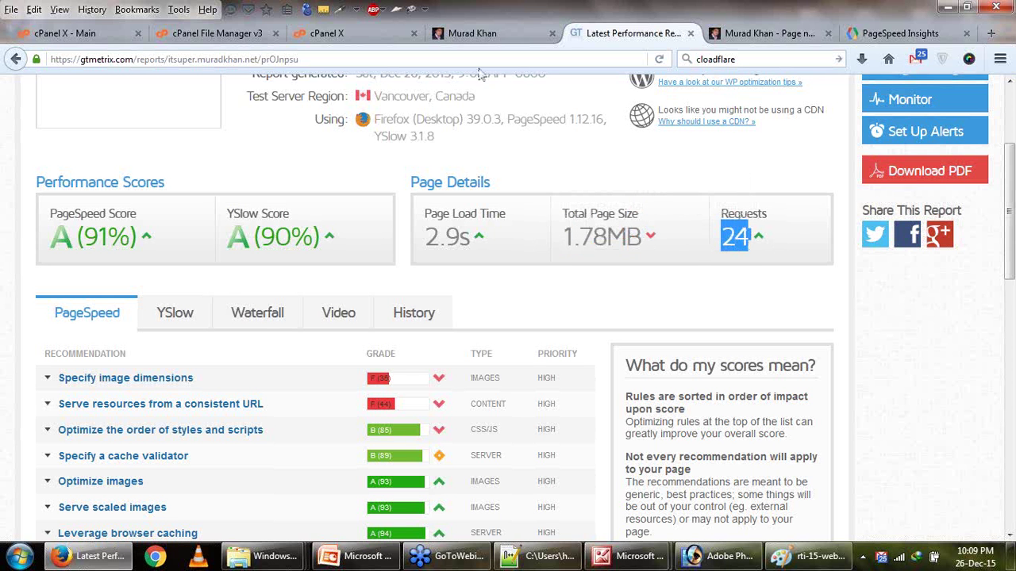
pyautogui.scroll(-1, 506, 309)
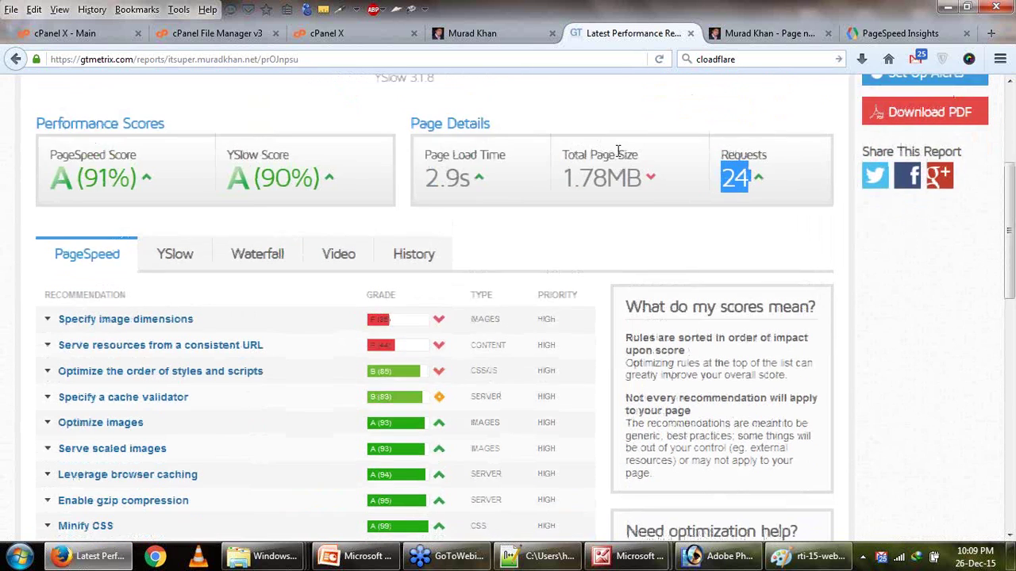
pyautogui.scroll(2, 618, 151)
pyautogui.moveTo(46, 337); pyautogui.dragTo(356, 338)
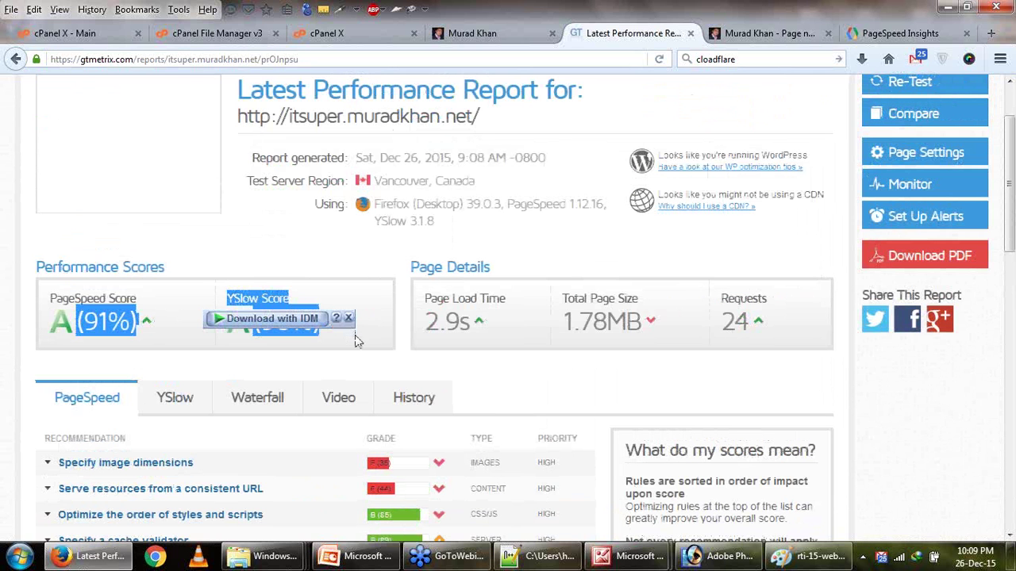
pyautogui.click(117, 334)
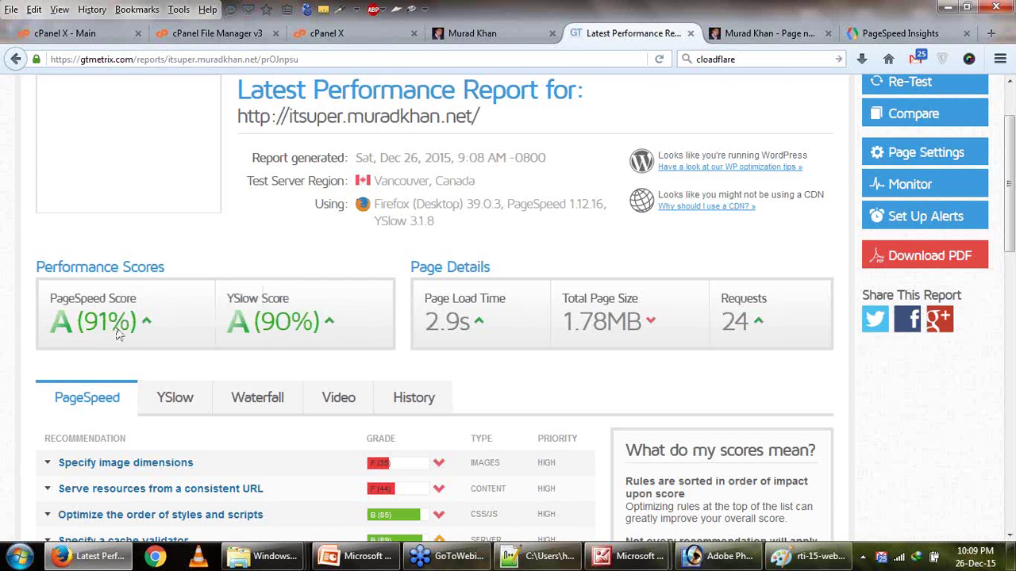
pyautogui.doubleClick(161, 319)
pyautogui.scroll(-2, 46, 316)
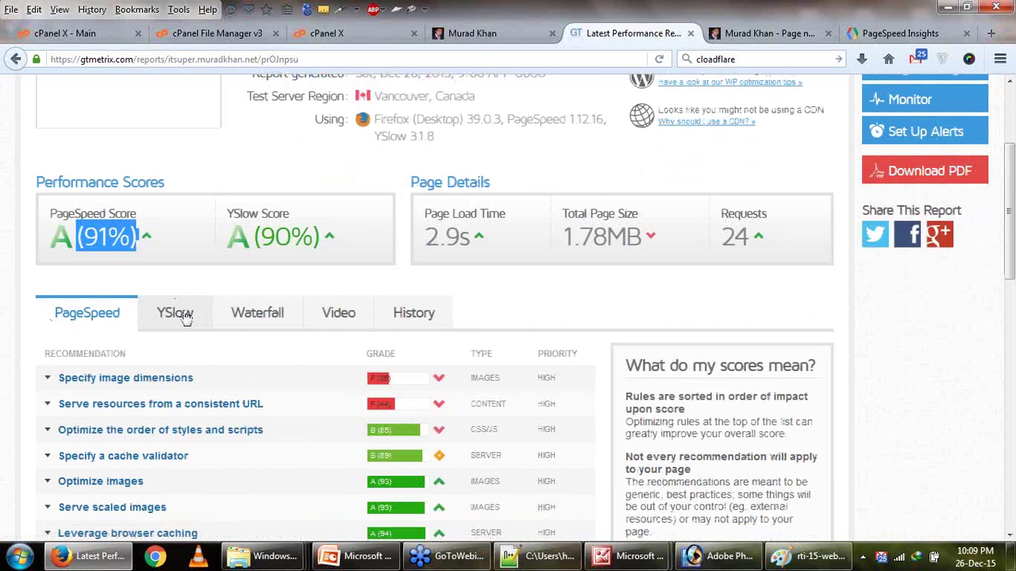
pyautogui.click(177, 313)
pyautogui.moveTo(270, 376); pyautogui.dragTo(45, 377)
pyautogui.scroll(2, 47, 349)
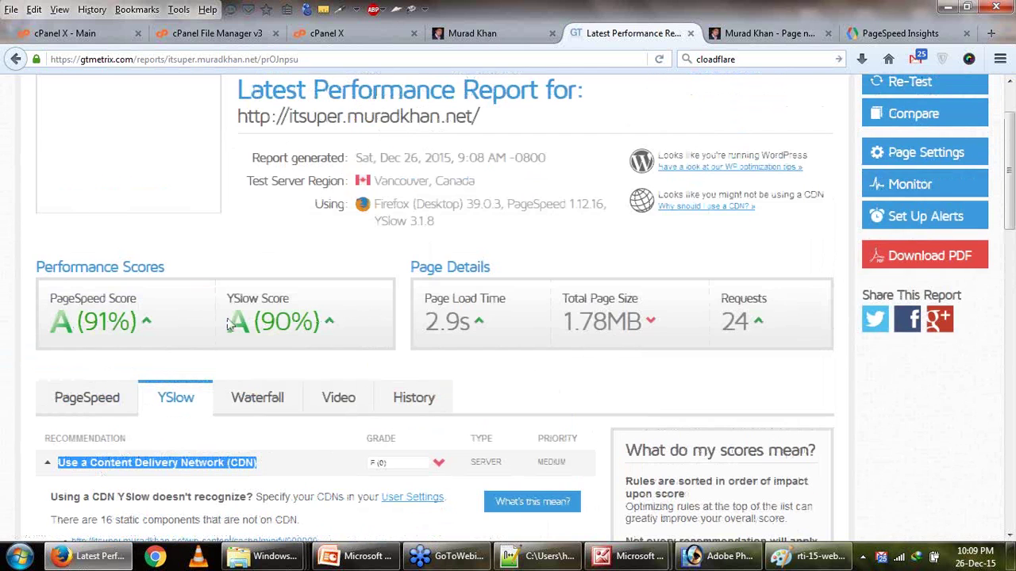
pyautogui.scroll(2, 265, 320)
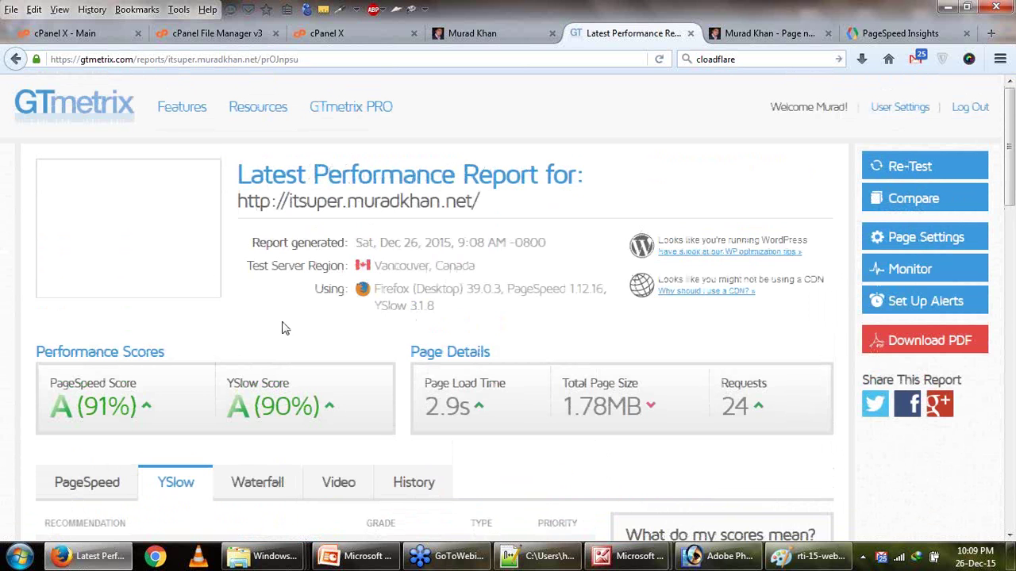
pyautogui.scroll(-2, 281, 327)
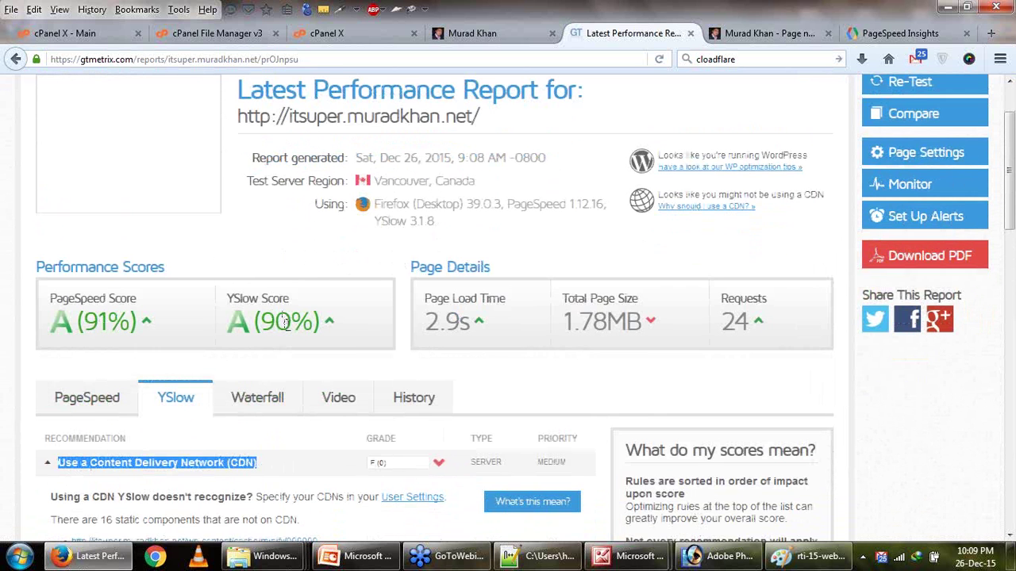
pyautogui.scroll(-4, 347, 350)
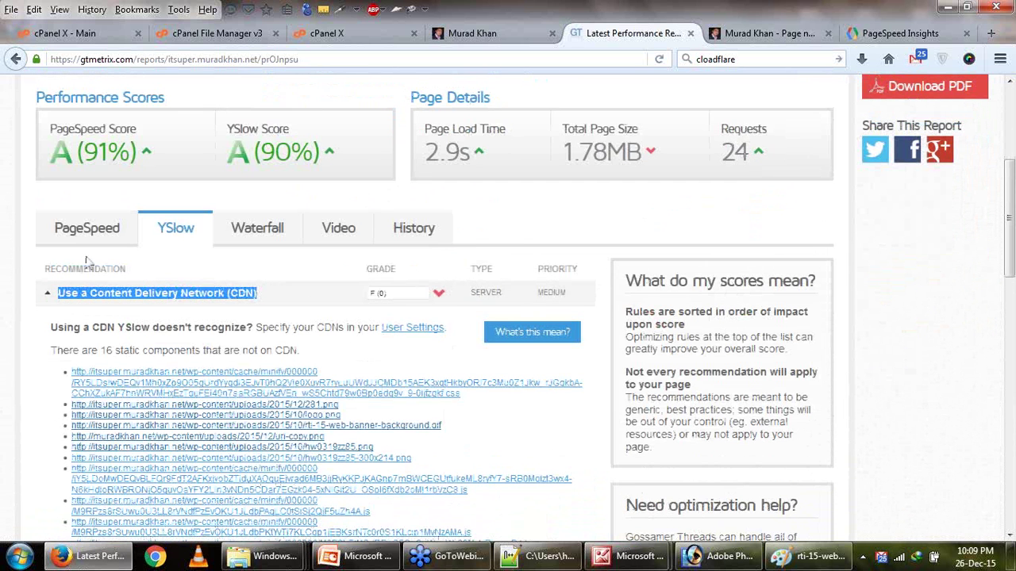
pyautogui.click(77, 238)
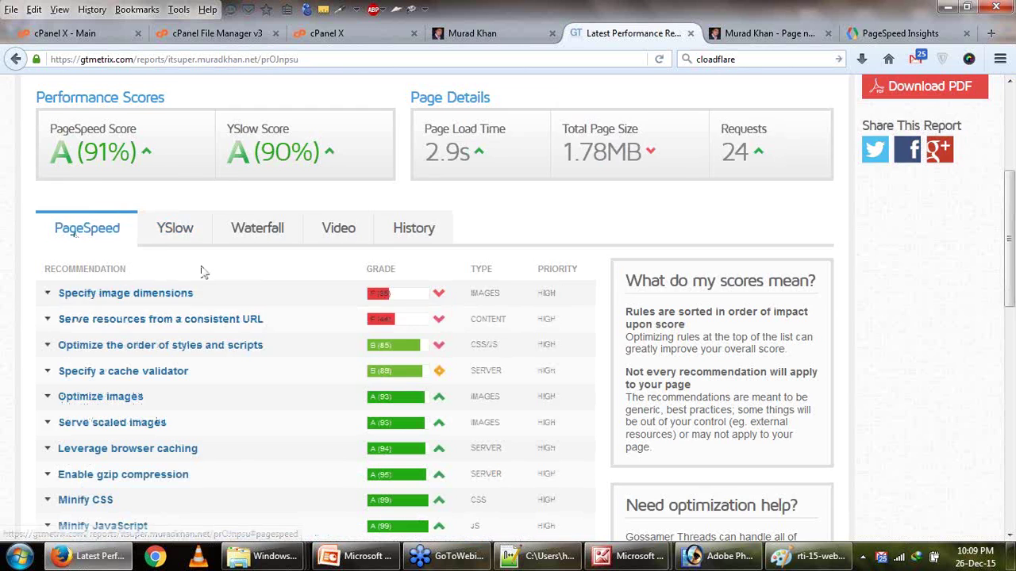
pyautogui.scroll(2, 200, 272)
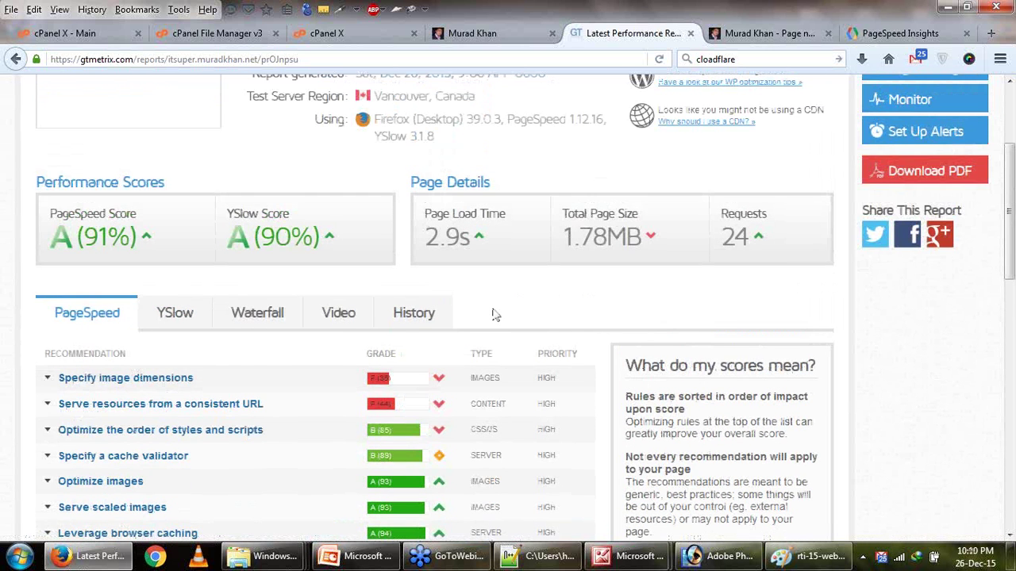
pyautogui.scroll(4, 492, 315)
pyautogui.moveTo(793, 415); pyautogui.dragTo(208, 407)
pyautogui.click(29, 437)
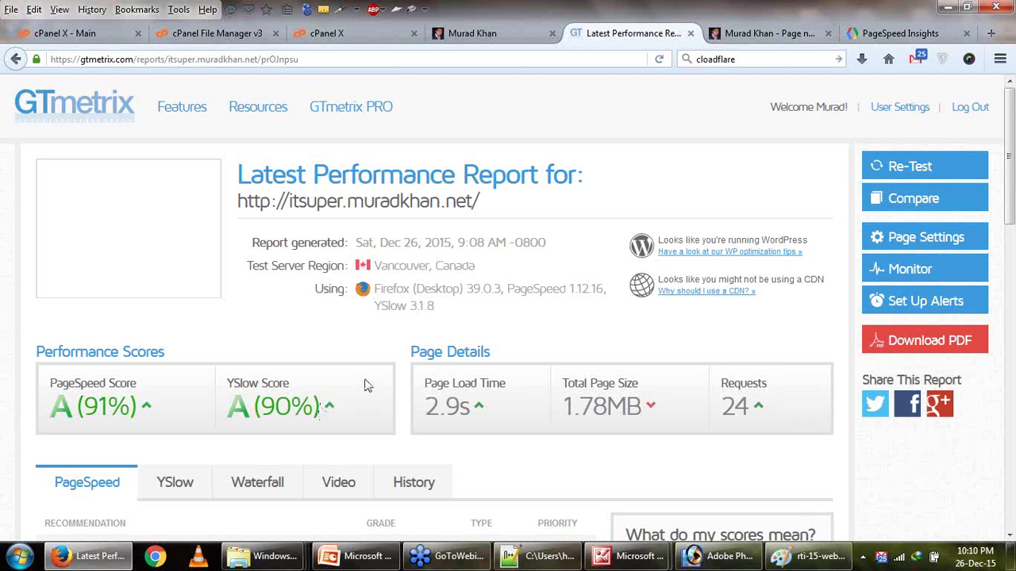
pyautogui.scroll(-4, 367, 389)
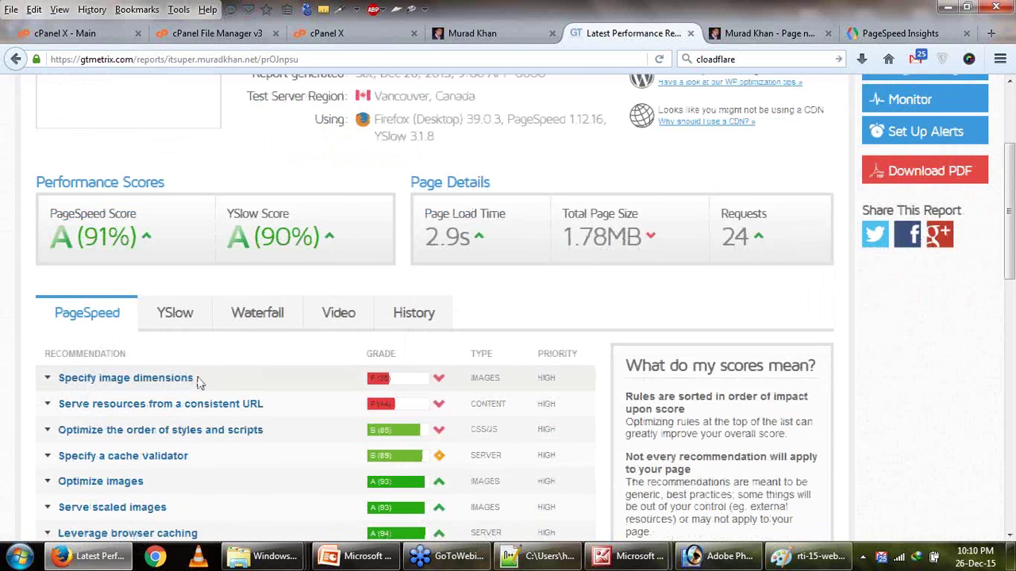
# Expand GTmetrix's Specify image dimensions list and highlight the 579 x 233 image's dimensions.
pyautogui.click(163, 378)
pyautogui.scroll(-4, 273, 381)
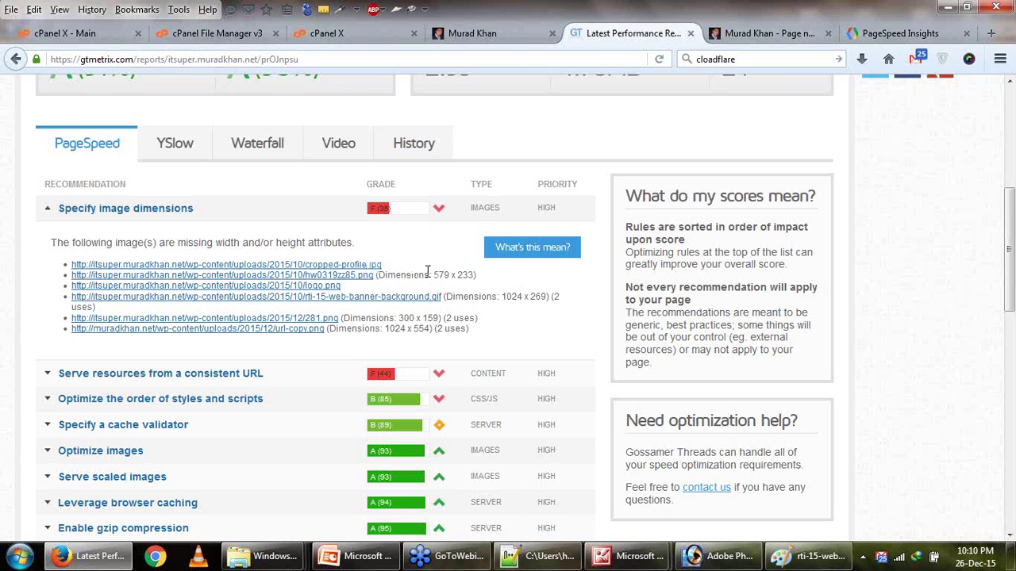
pyautogui.moveTo(442, 271); pyautogui.dragTo(472, 274)
pyautogui.moveTo(394, 275); pyautogui.dragTo(400, 275)
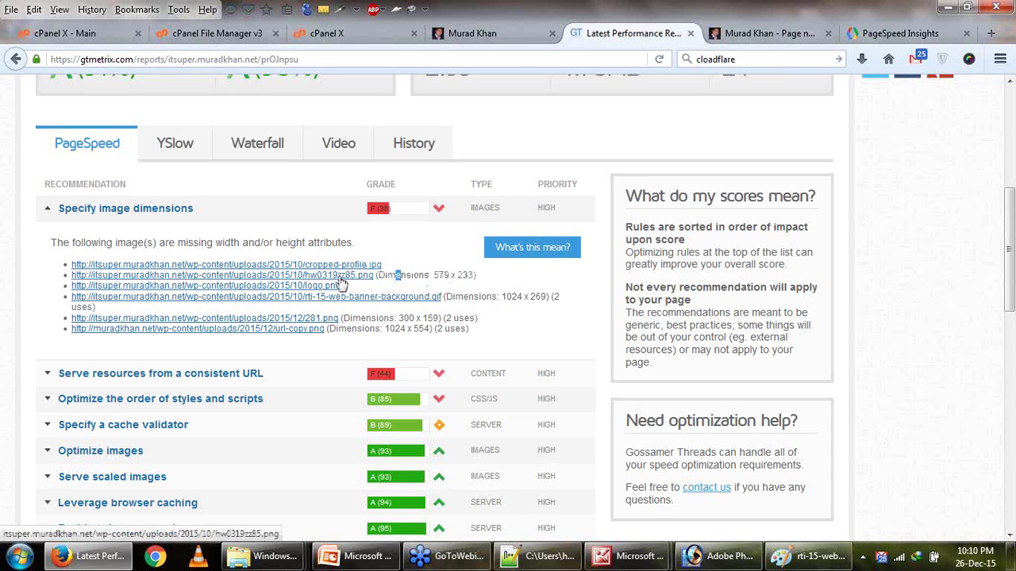
pyautogui.moveTo(433, 277); pyautogui.dragTo(468, 276)
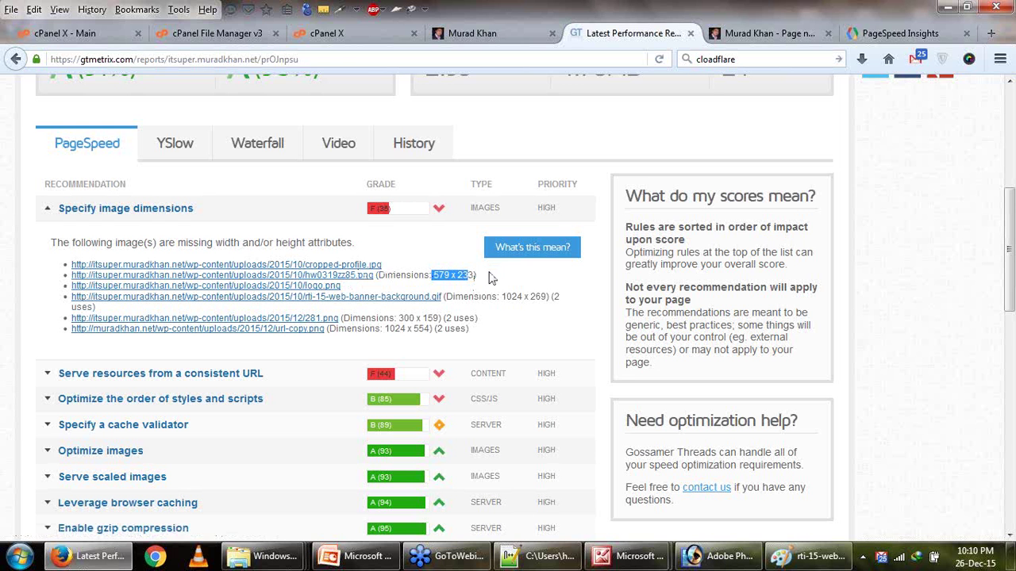
pyautogui.scroll(4, 698, 95)
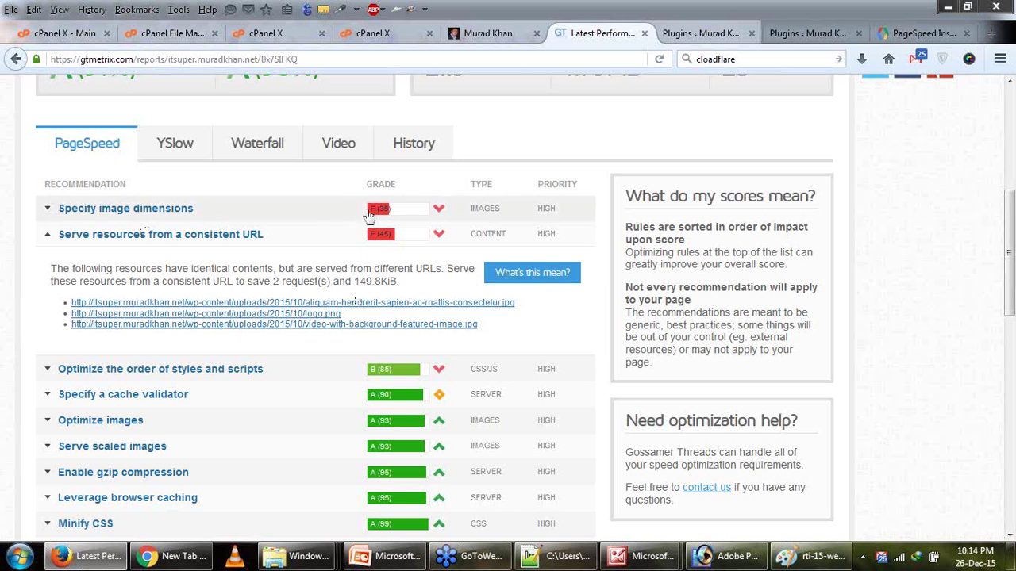
pyautogui.moveTo(50, 233); pyautogui.dragTo(304, 240)
pyautogui.tripleClick(72, 236)
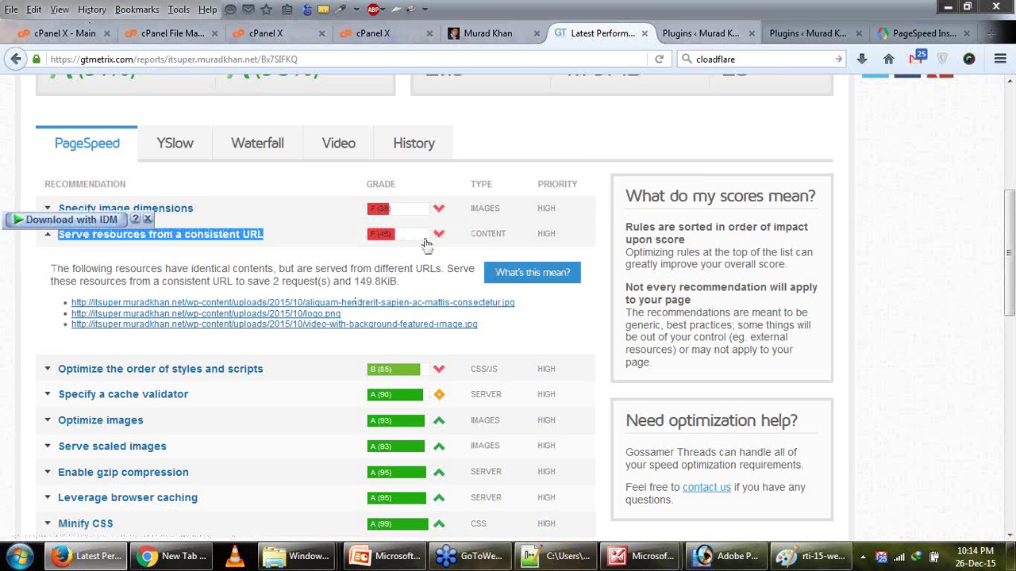
pyautogui.moveTo(530, 278)
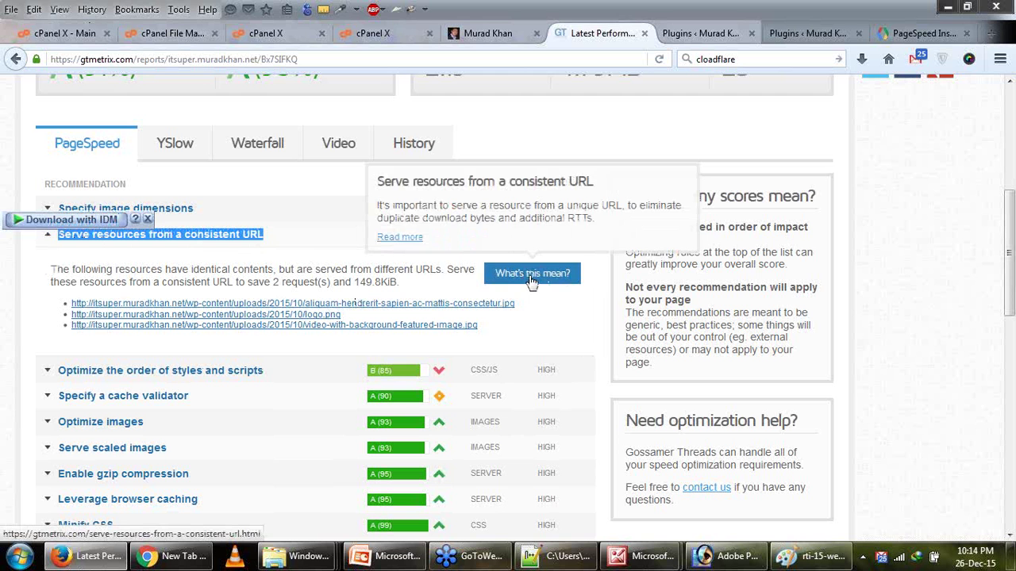
pyautogui.click(568, 323)
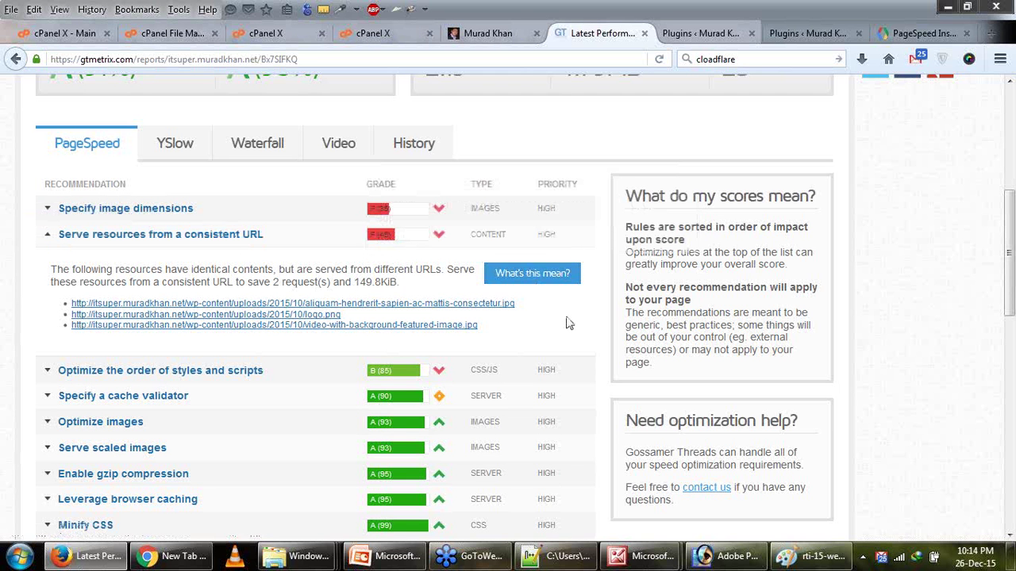